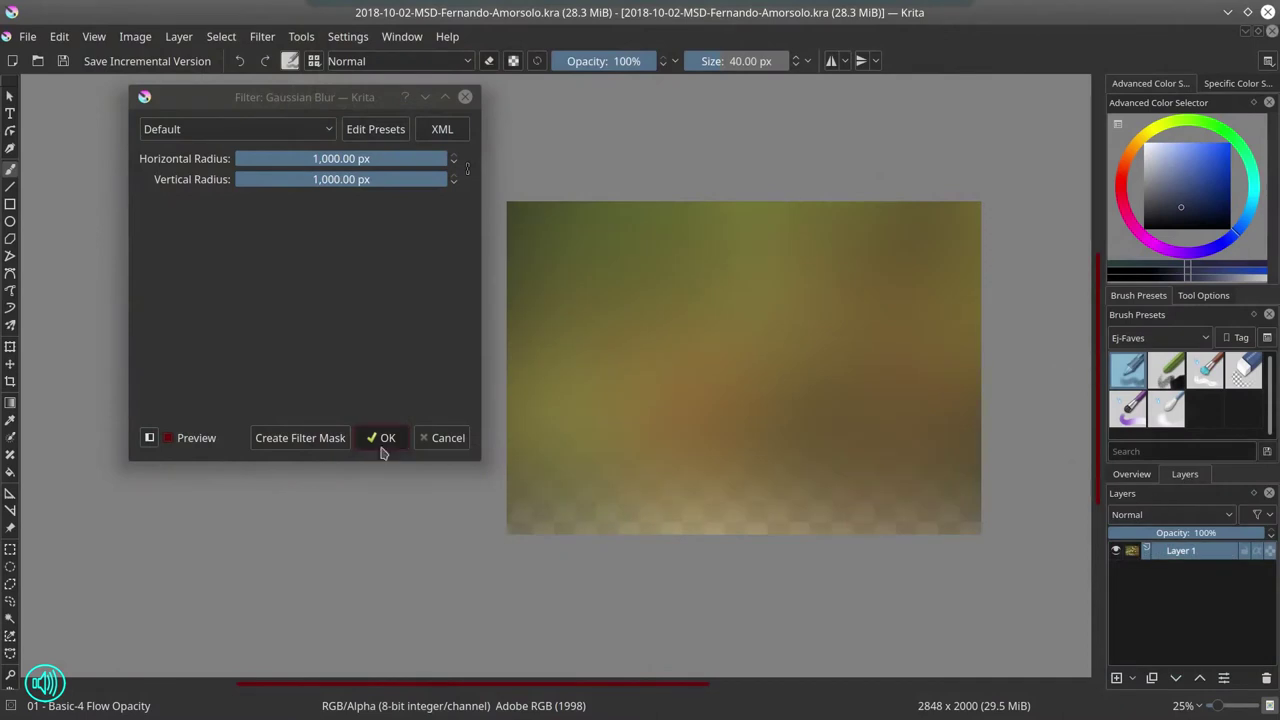
- Apply a 1000 px Gaussian Blur to the 'Copy of Layer 1' layer
{"action": "left_click", "coordinate": [262, 36]}
{"action": "left_click", "coordinate": [304, 58]}
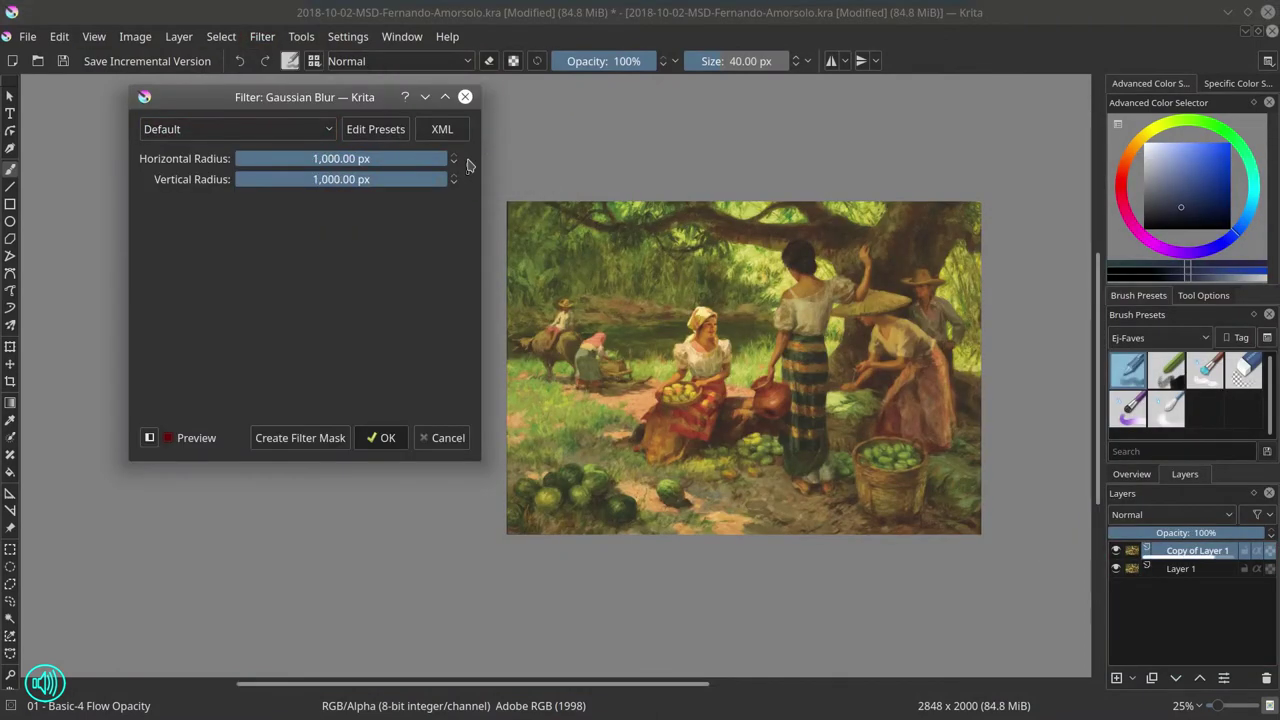
{"action": "key", "text": "Return"}
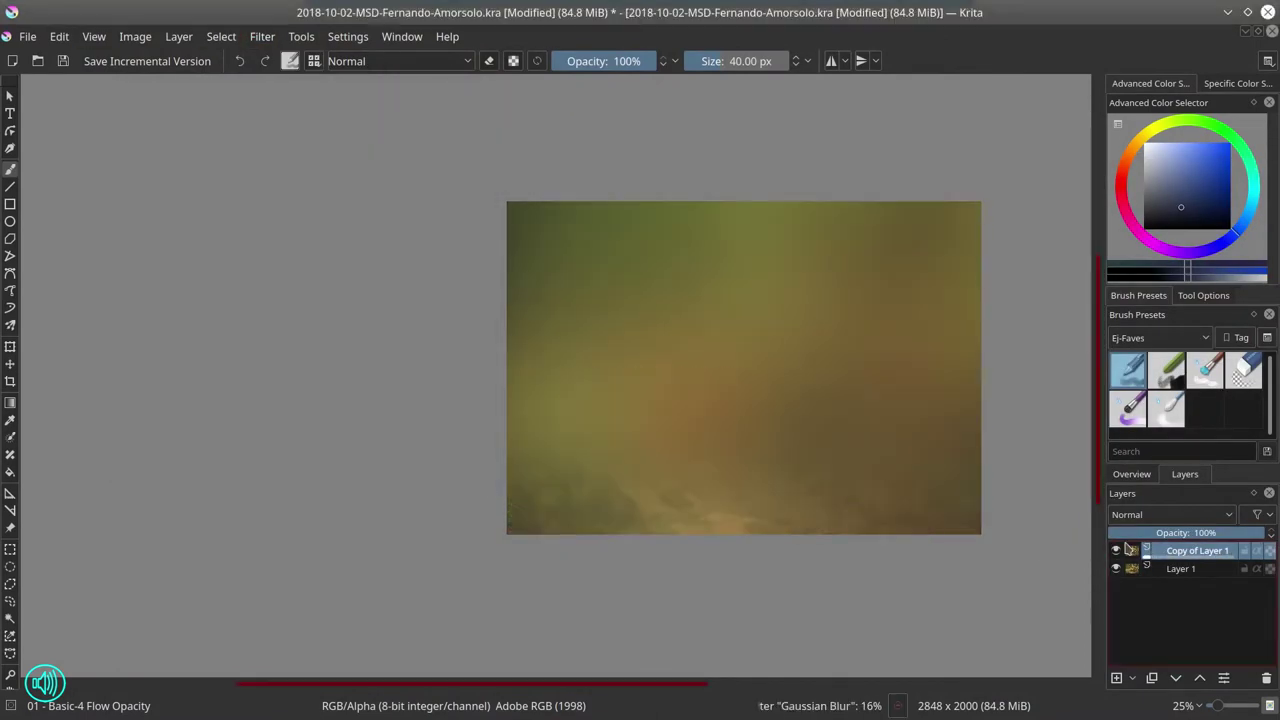
{"action": "mouse_move", "coordinate": [1128, 548]}
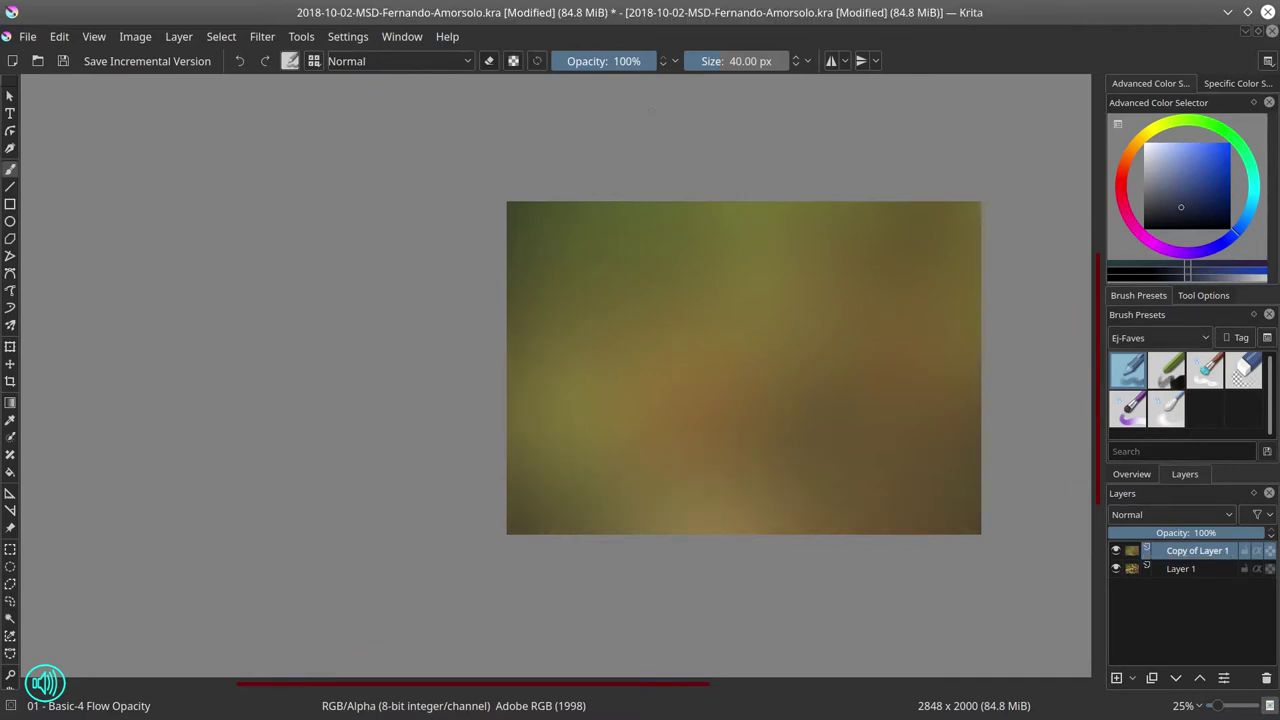
- Merge the blurred copy into the layer below with Smart merge and save
{"action": "right_click", "coordinate": [1197, 551]}
{"action": "left_click", "coordinate": [1128, 297]}
{"action": "left_click", "coordinate": [791, 289]}
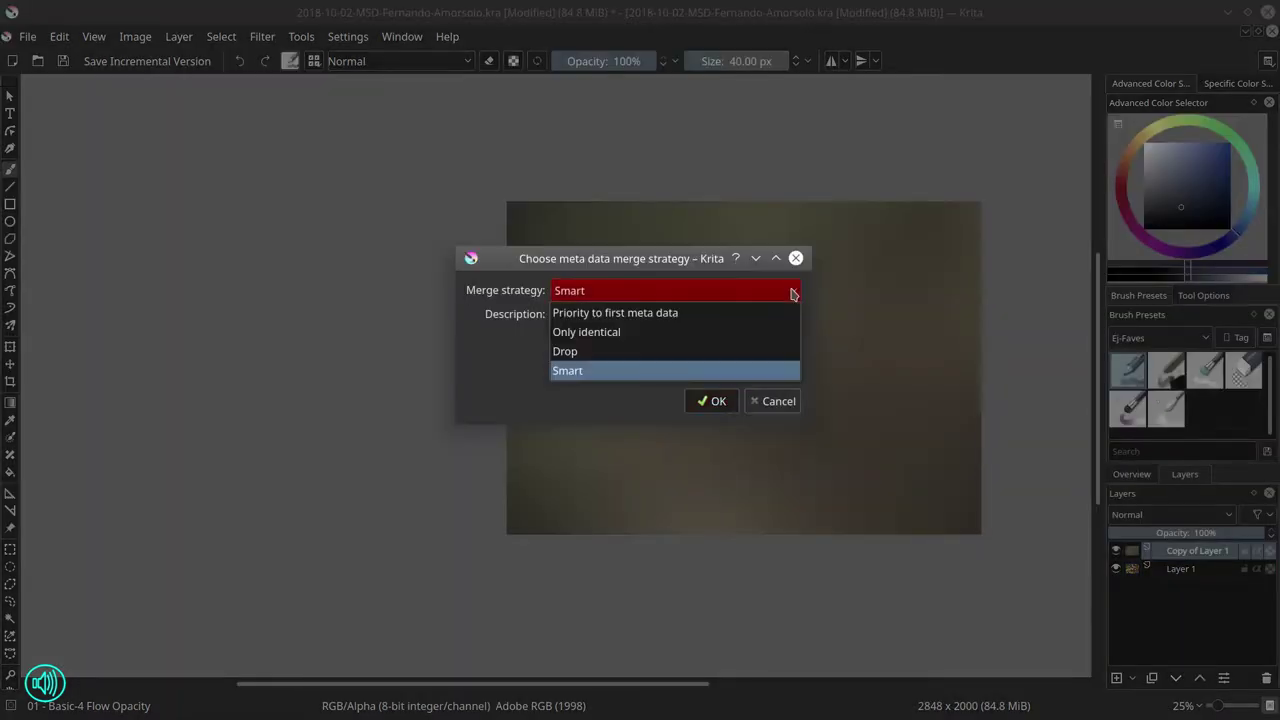
{"action": "left_click", "coordinate": [791, 289]}
{"action": "left_click", "coordinate": [709, 400]}
{"action": "left_click", "coordinate": [63, 62]}
{"action": "key", "text": "Return"}
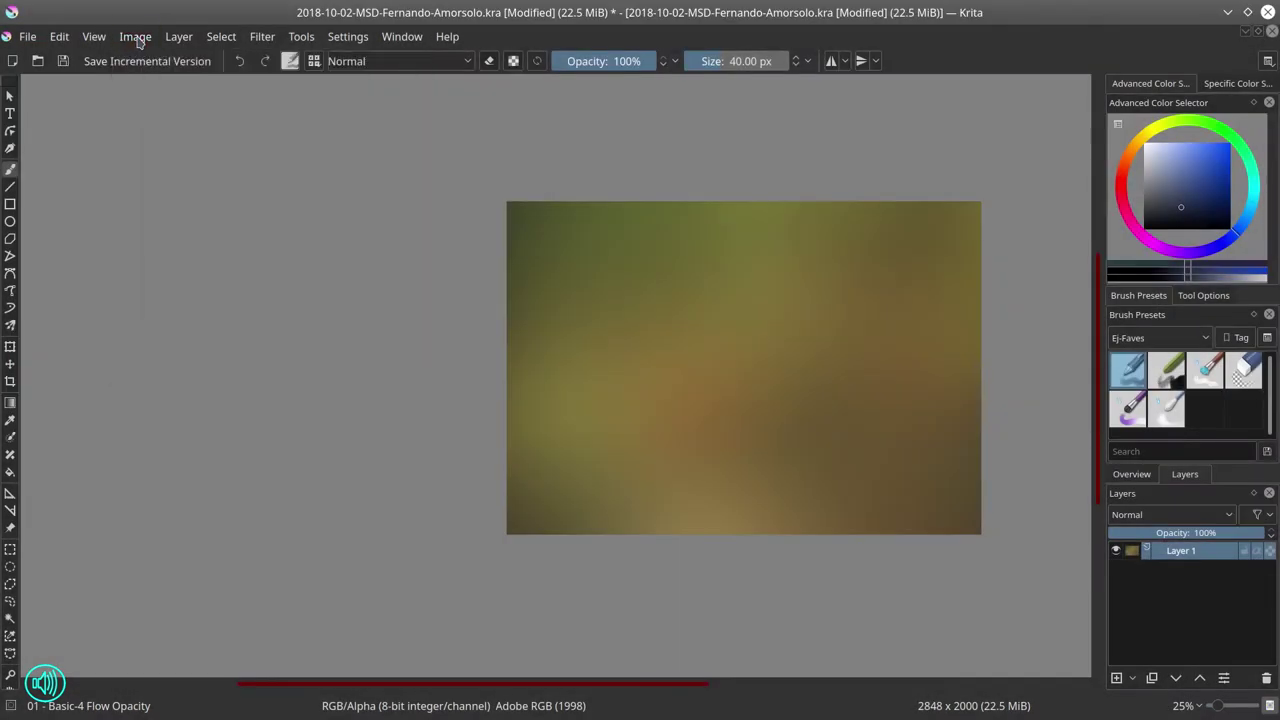
- Add the Amorsolo painting from Open Art Projects as a reference image left of the canvas
{"action": "left_click", "coordinate": [1131, 474]}
{"action": "left_click", "coordinate": [10, 527]}
{"action": "left_click", "coordinate": [1203, 295]}
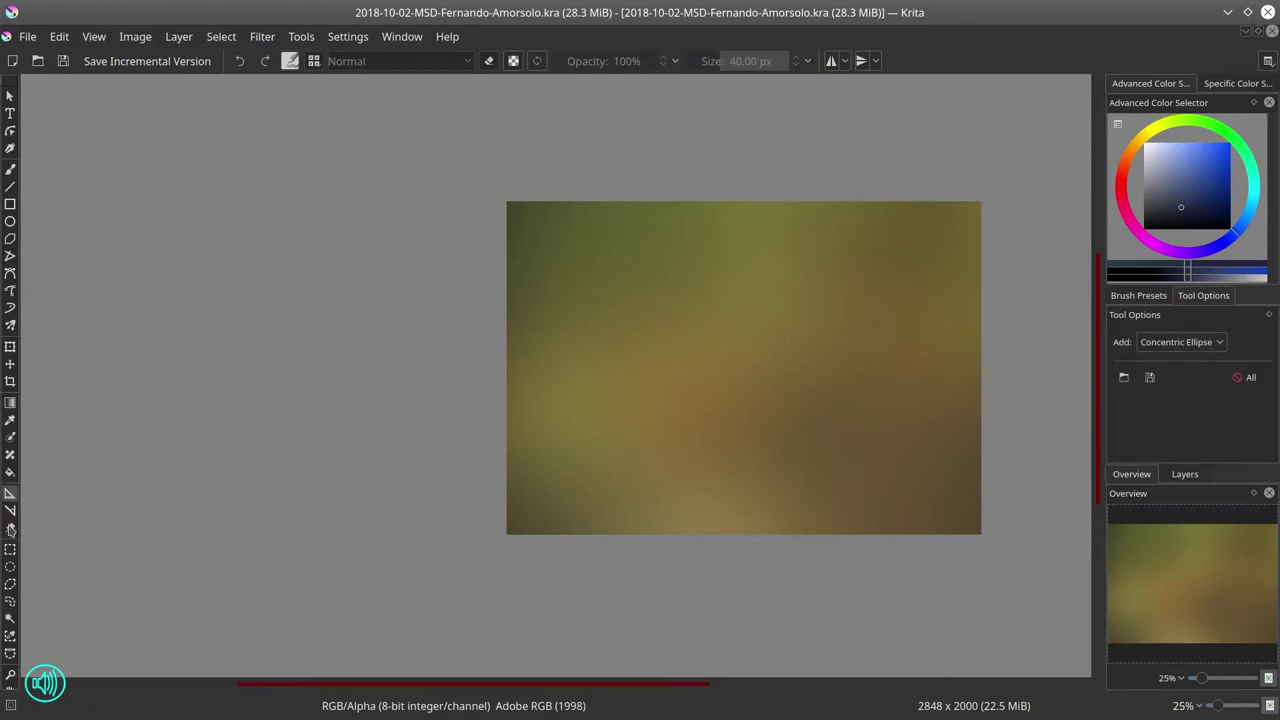
{"action": "left_click", "coordinate": [1123, 378]}
{"action": "left_click", "coordinate": [315, 276]}
{"action": "double_click", "coordinate": [760, 249]}
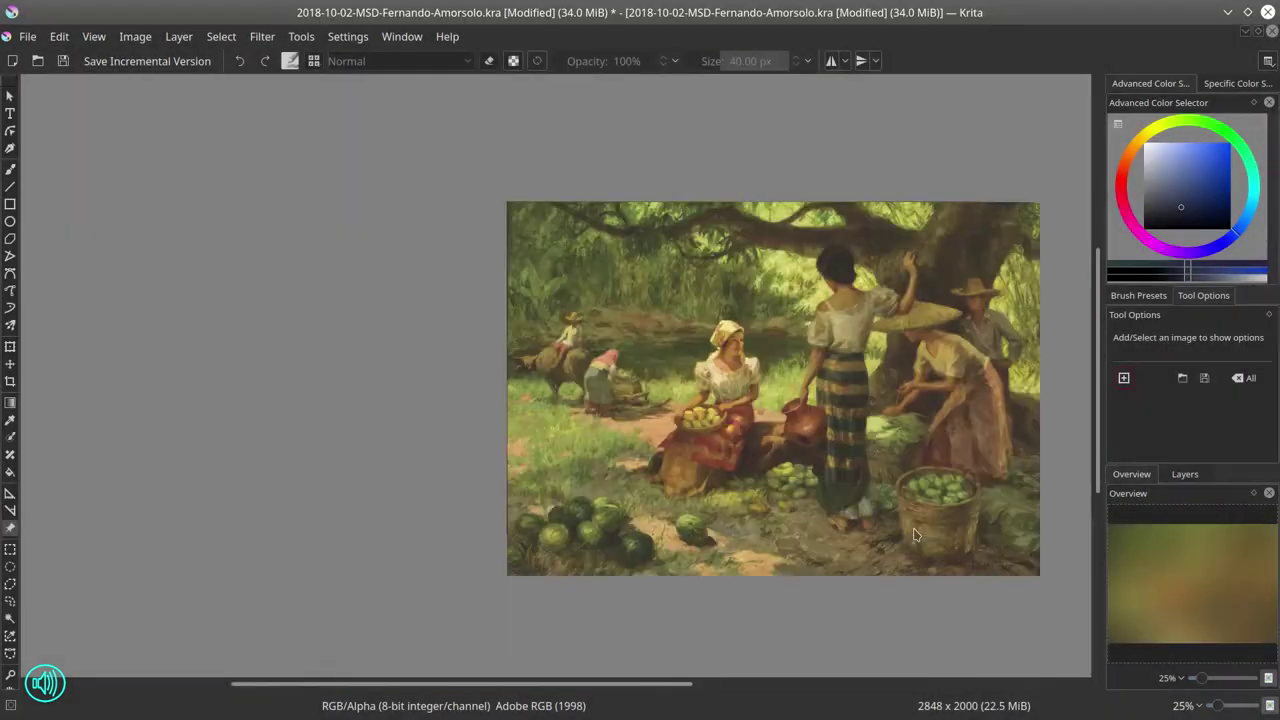
{"action": "left_click_drag", "start_coordinate": [802, 415], "coordinate": [328, 394]}
{"action": "left_click", "coordinate": [605, 608]}
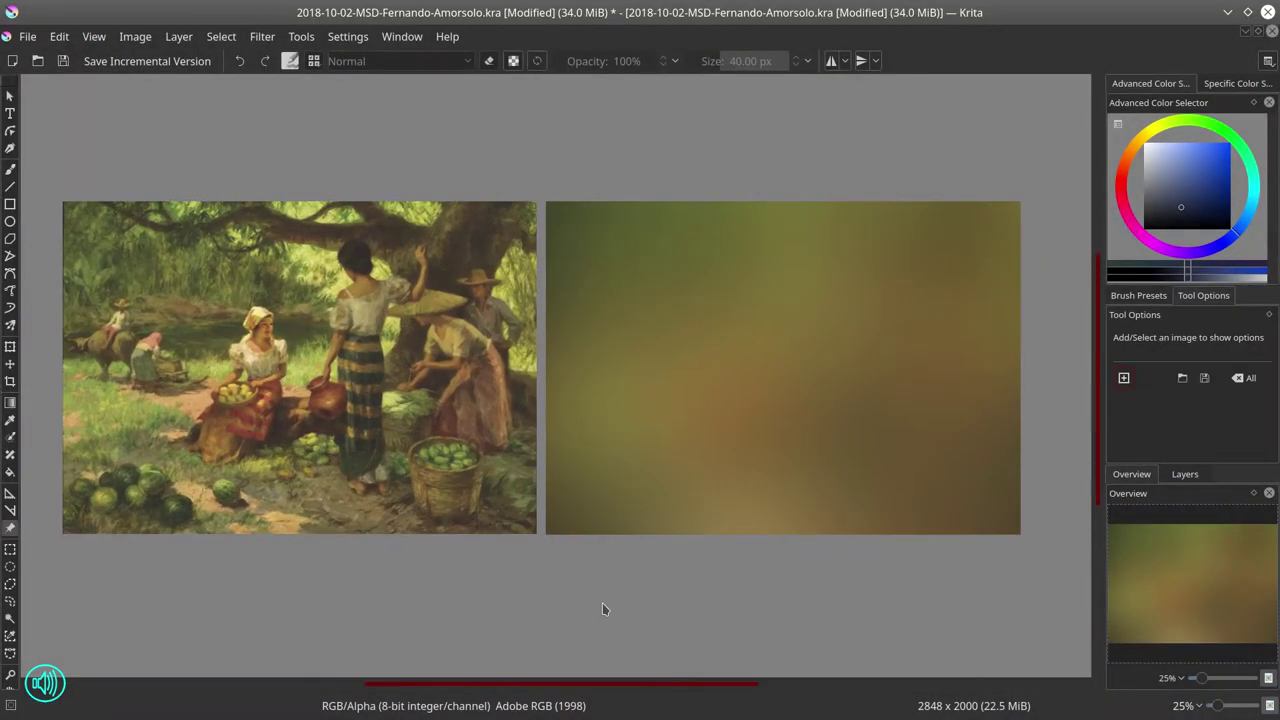
- Brush reddish-brown tree branches across the top of the canvas and save the study
{"action": "left_click", "coordinate": [10, 167]}
{"action": "left_click", "coordinate": [1120, 187]}
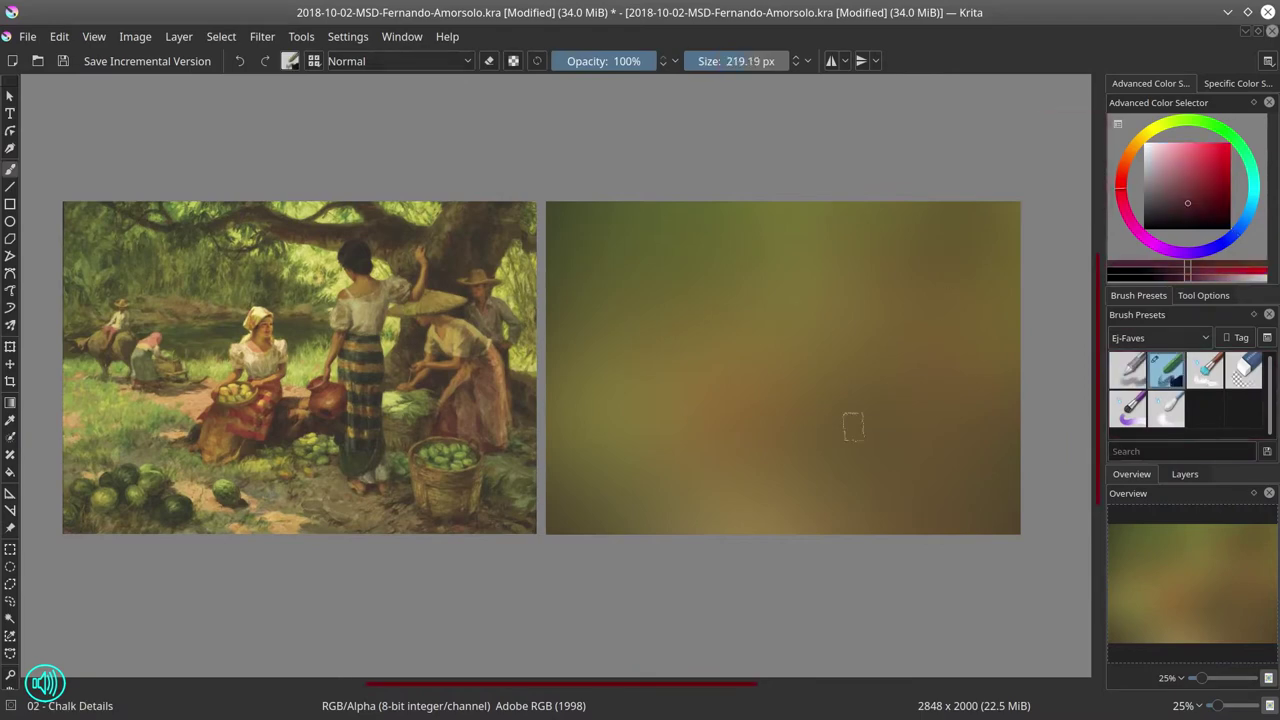
{"action": "mouse_move", "coordinate": [740, 445]}
{"action": "left_mouse_down"}
{"action": "mouse_move", "coordinate": [920, 452]}
{"action": "mouse_move", "coordinate": [960, 220]}
{"action": "mouse_move", "coordinate": [889, 277]}
{"action": "mouse_move", "coordinate": [857, 229]}
{"action": "mouse_move", "coordinate": [770, 240]}
{"action": "left_mouse_up"}
{"action": "mouse_move", "coordinate": [868, 210]}
{"action": "left_mouse_down"}
{"action": "mouse_move", "coordinate": [790, 215]}
{"action": "mouse_move", "coordinate": [720, 240]}
{"action": "mouse_move", "coordinate": [600, 232]}
{"action": "mouse_move", "coordinate": [814, 233]}
{"action": "mouse_move", "coordinate": [700, 250]}
{"action": "left_mouse_up"}
{"action": "left_click", "coordinate": [63, 61]}
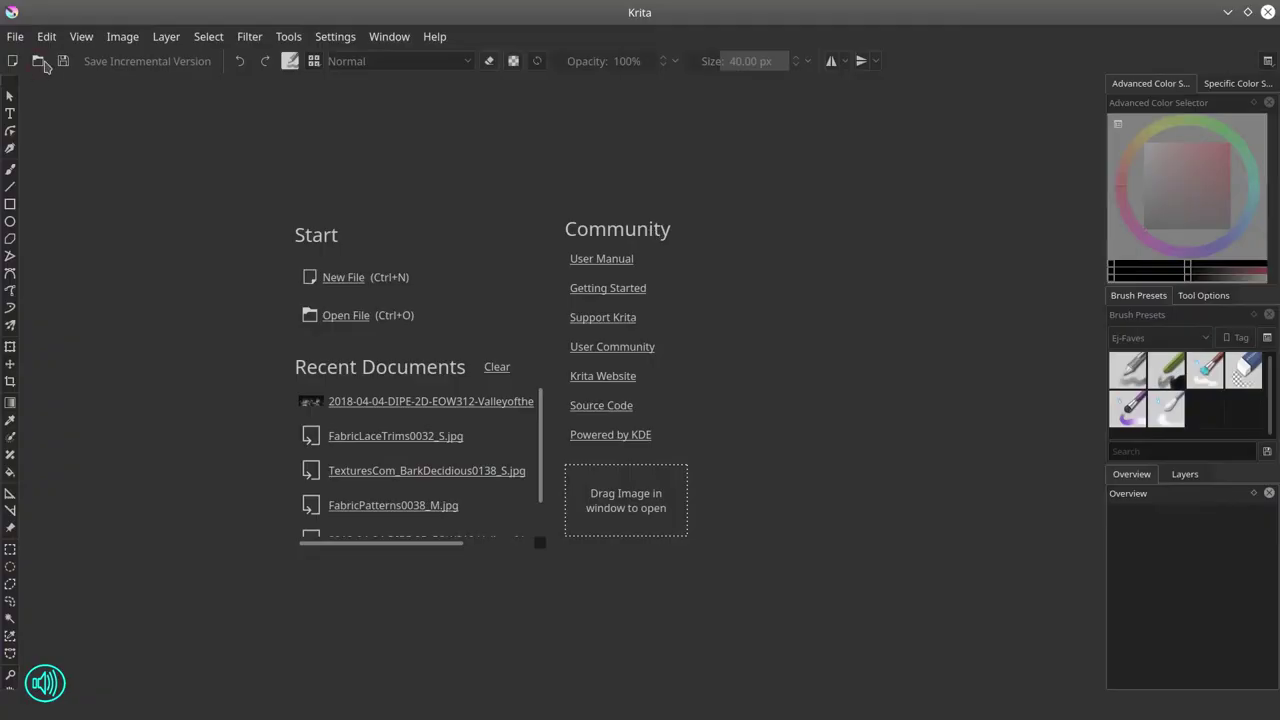
{"action": "key", "text": "ctrl+o"}
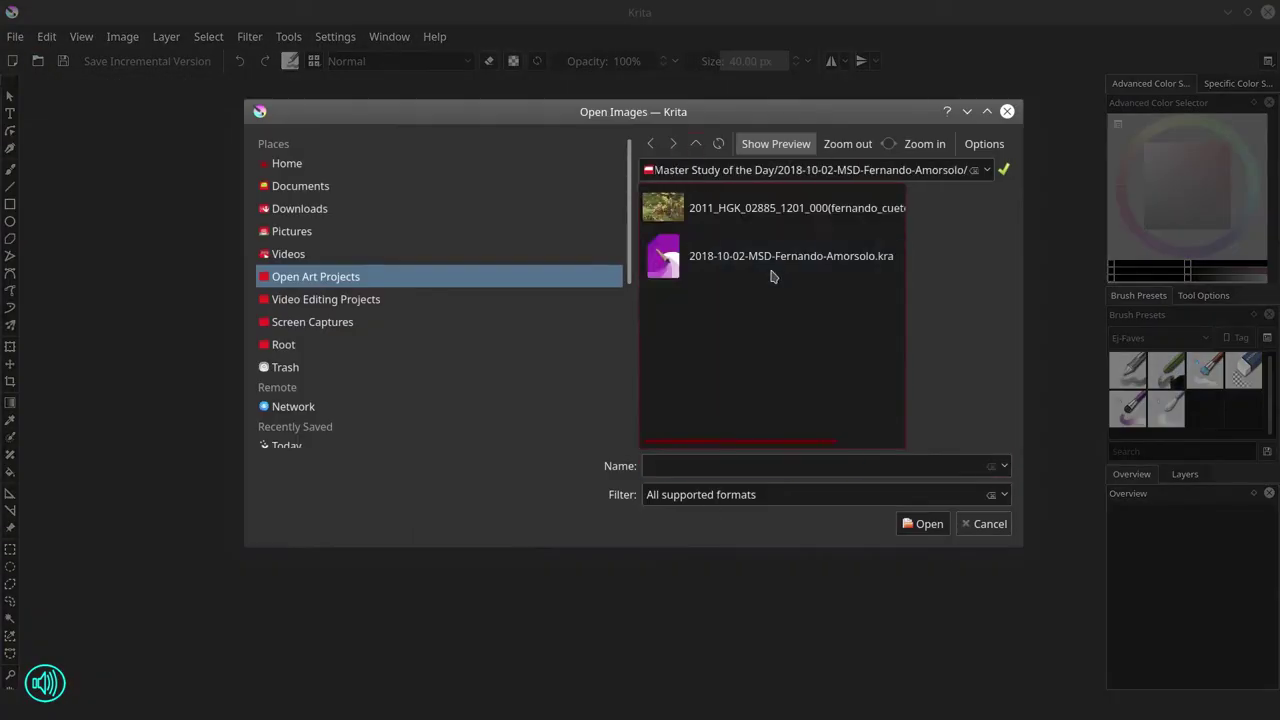
- Reopen the Amorsolo study and block in pink figure shapes around the trunk
{"action": "double_click", "coordinate": [768, 266]}
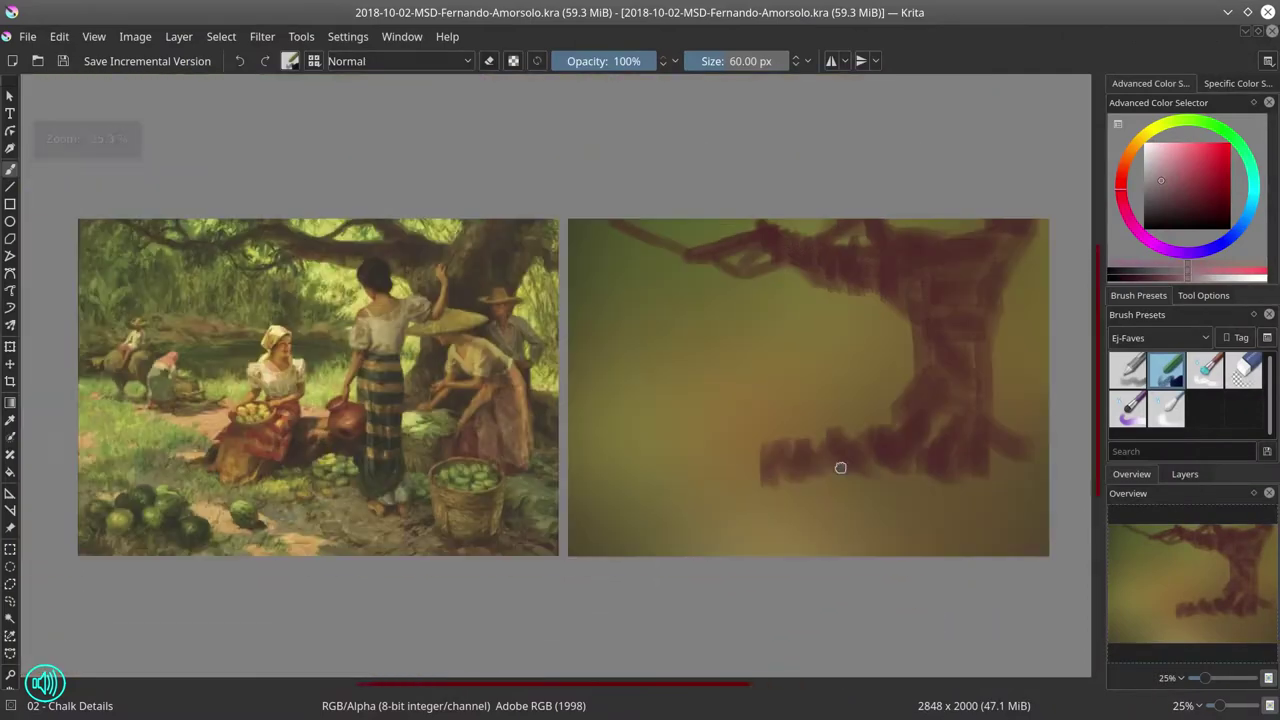
{"action": "left_click_drag", "start_coordinate": [1026, 445], "coordinate": [966, 466]}
{"action": "left_click_drag", "start_coordinate": [740, 455], "coordinate": [686, 478]}
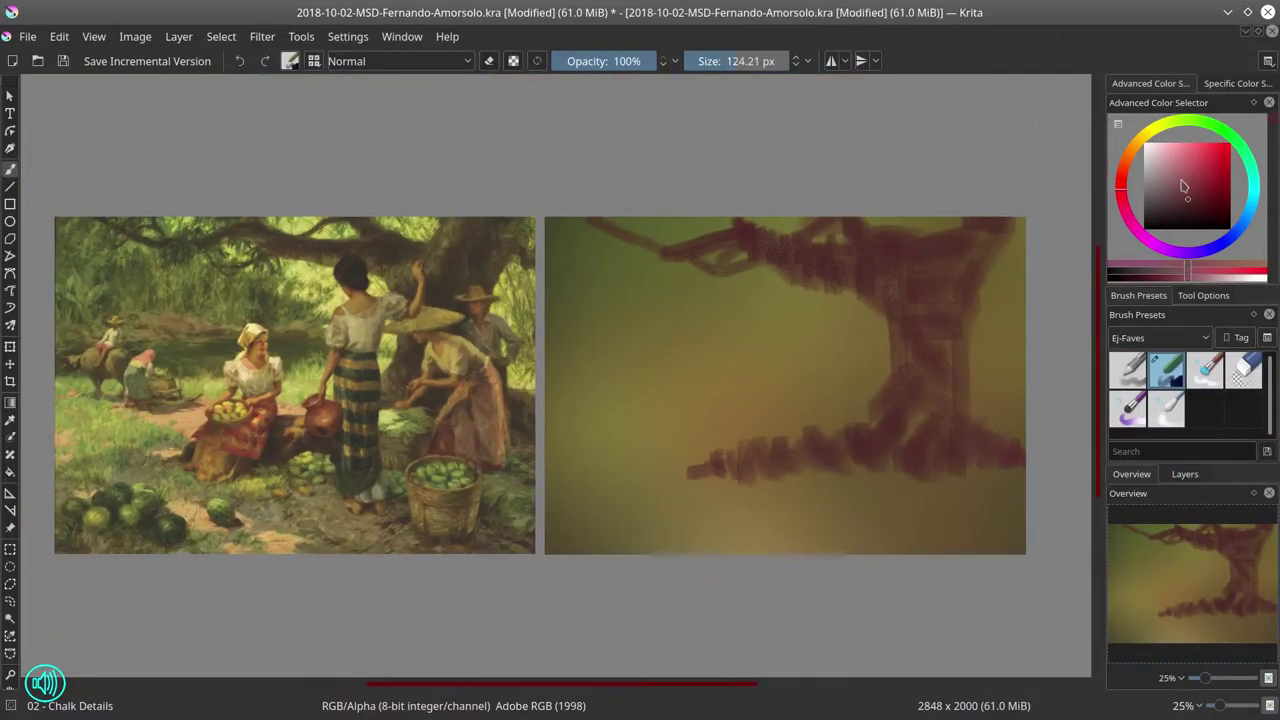
{"action": "left_click_drag", "start_coordinate": [770, 388], "coordinate": [745, 470]}
{"action": "mouse_move", "coordinate": [852, 282]}
{"action": "left_mouse_down"}
{"action": "mouse_move", "coordinate": [839, 333]}
{"action": "mouse_move", "coordinate": [903, 330]}
{"action": "mouse_move", "coordinate": [900, 311]}
{"action": "mouse_move", "coordinate": [839, 292]}
{"action": "mouse_move", "coordinate": [921, 347]}
{"action": "left_mouse_up"}
{"action": "mouse_move", "coordinate": [850, 295]}
{"action": "left_mouse_down"}
{"action": "mouse_move", "coordinate": [835, 440]}
{"action": "mouse_move", "coordinate": [875, 475]}
{"action": "left_mouse_up"}
{"action": "mouse_move", "coordinate": [941, 374]}
{"action": "left_mouse_down"}
{"action": "mouse_move", "coordinate": [918, 394]}
{"action": "mouse_move", "coordinate": [963, 408]}
{"action": "mouse_move", "coordinate": [939, 454]}
{"action": "mouse_move", "coordinate": [941, 404]}
{"action": "mouse_move", "coordinate": [980, 455]}
{"action": "left_mouse_up"}
{"action": "left_click_drag", "start_coordinate": [956, 307], "coordinate": [972, 345]}
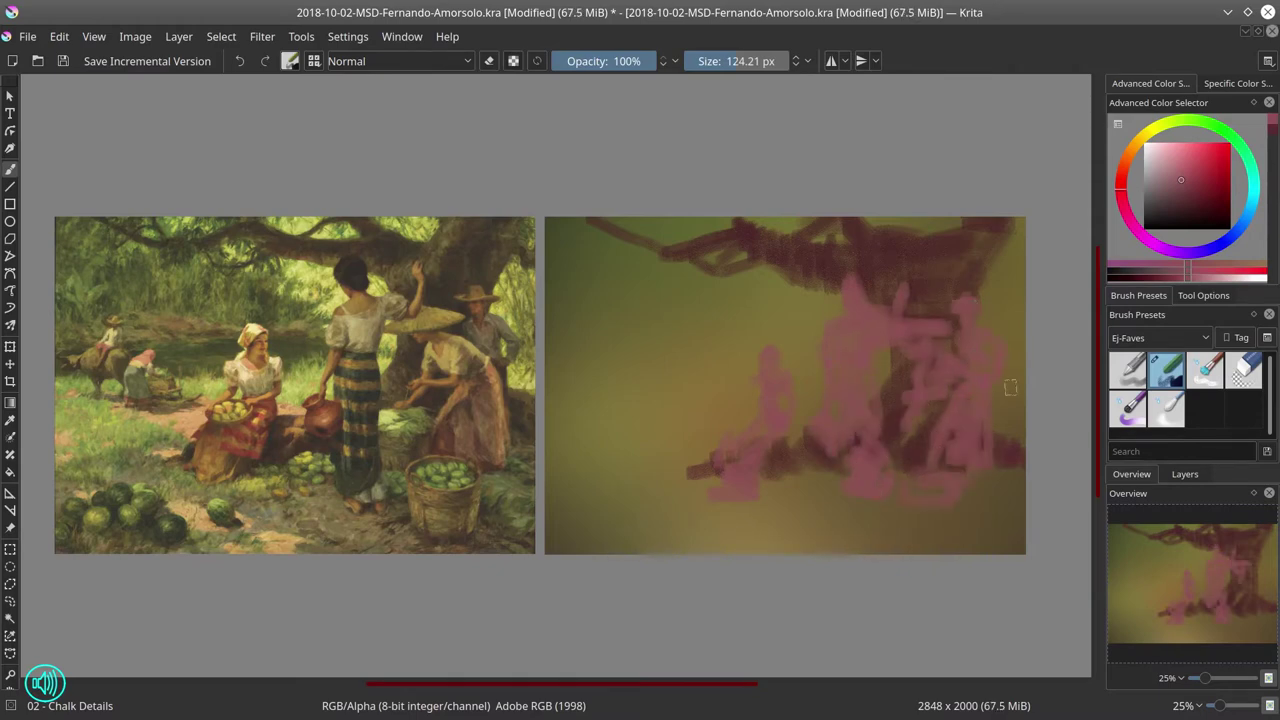
- Paint the striped skirt figure in blue and tan bands, with tan strokes to its left
{"action": "left_click", "coordinate": [963, 498], "text": "ctrl"}
{"action": "left_click_drag", "start_coordinate": [846, 386], "coordinate": [855, 480]}
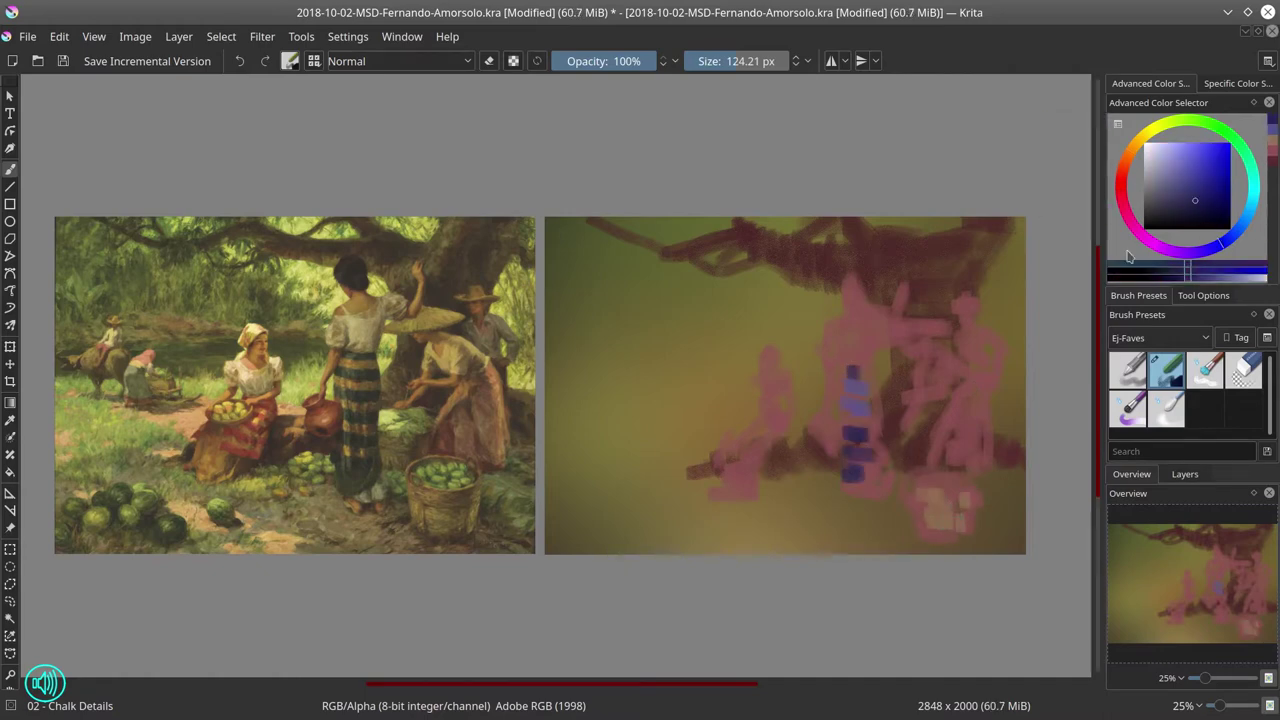
{"action": "left_click", "coordinate": [858, 465], "text": "ctrl"}
{"action": "mouse_move", "coordinate": [848, 385]}
{"action": "left_mouse_down"}
{"action": "mouse_move", "coordinate": [875, 460]}
{"action": "mouse_move", "coordinate": [865, 482]}
{"action": "left_mouse_up"}
{"action": "mouse_move", "coordinate": [724, 455]}
{"action": "left_mouse_down"}
{"action": "mouse_move", "coordinate": [745, 488]}
{"action": "mouse_move", "coordinate": [778, 428]}
{"action": "mouse_move", "coordinate": [818, 428]}
{"action": "left_mouse_up"}
- Dab light-green foliage patches across the figures and the tree
{"action": "left_click", "coordinate": [1213, 122]}
{"action": "left_click", "coordinate": [1177, 152]}
{"action": "left_click", "coordinate": [1188, 121]}
{"action": "left_click_drag", "start_coordinate": [695, 408], "coordinate": [755, 402]}
{"action": "left_click_drag", "start_coordinate": [888, 366], "coordinate": [886, 385]}
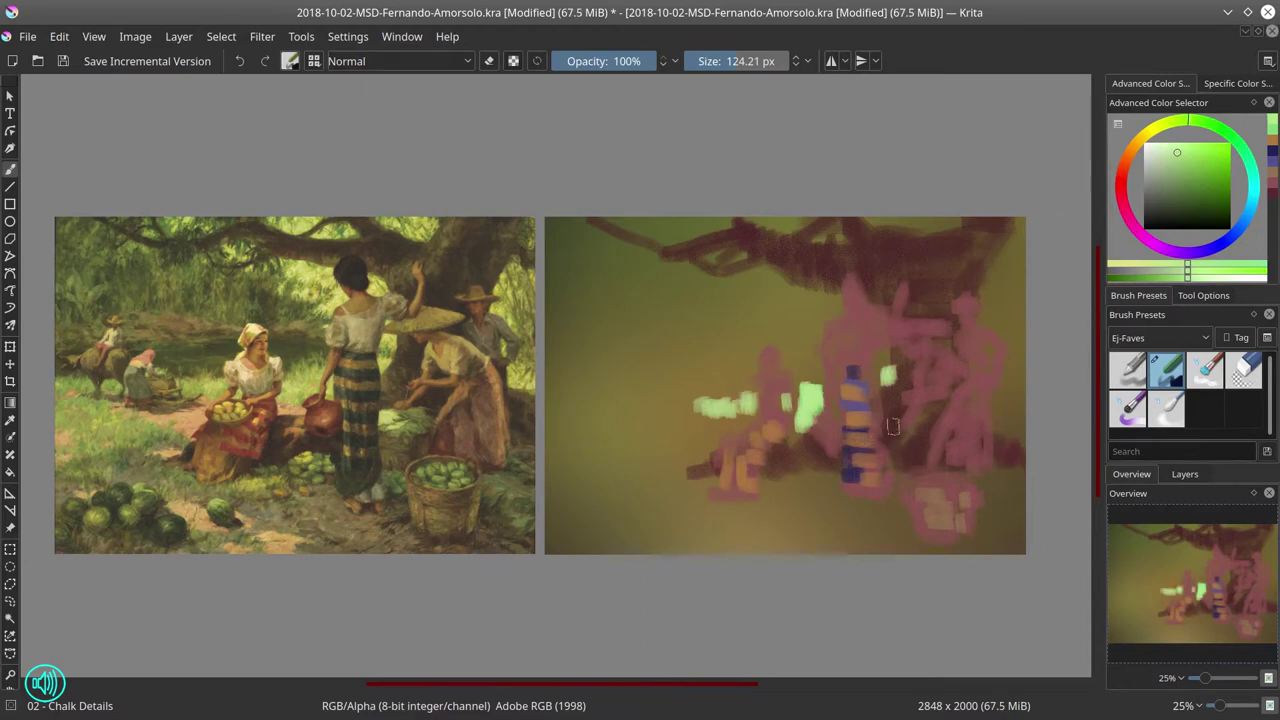
{"action": "mouse_move", "coordinate": [765, 290]}
{"action": "left_mouse_down"}
{"action": "mouse_move", "coordinate": [890, 300]}
{"action": "mouse_move", "coordinate": [835, 320]}
{"action": "left_mouse_up"}
{"action": "left_click_drag", "start_coordinate": [888, 348], "coordinate": [888, 370]}
- Extend the light-green foliage along the top, right and left edges with a larger brush
{"action": "key", "text": "bracketright"}
{"action": "left_click_drag", "start_coordinate": [995, 300], "coordinate": [1010, 228]}
{"action": "left_click_drag", "start_coordinate": [965, 228], "coordinate": [815, 240]}
{"action": "mouse_move", "coordinate": [815, 225]}
{"action": "left_mouse_down"}
{"action": "mouse_move", "coordinate": [655, 225]}
{"action": "mouse_move", "coordinate": [755, 255]}
{"action": "left_mouse_up"}
{"action": "mouse_move", "coordinate": [1010, 420]}
{"action": "left_mouse_down"}
{"action": "mouse_move", "coordinate": [990, 345]}
{"action": "mouse_move", "coordinate": [1010, 295]}
{"action": "left_mouse_up"}
{"action": "left_click_drag", "start_coordinate": [1020, 275], "coordinate": [1020, 220]}
{"action": "mouse_move", "coordinate": [590, 455]}
{"action": "left_mouse_down"}
{"action": "mouse_move", "coordinate": [560, 400]}
{"action": "mouse_move", "coordinate": [690, 405]}
{"action": "left_mouse_up"}
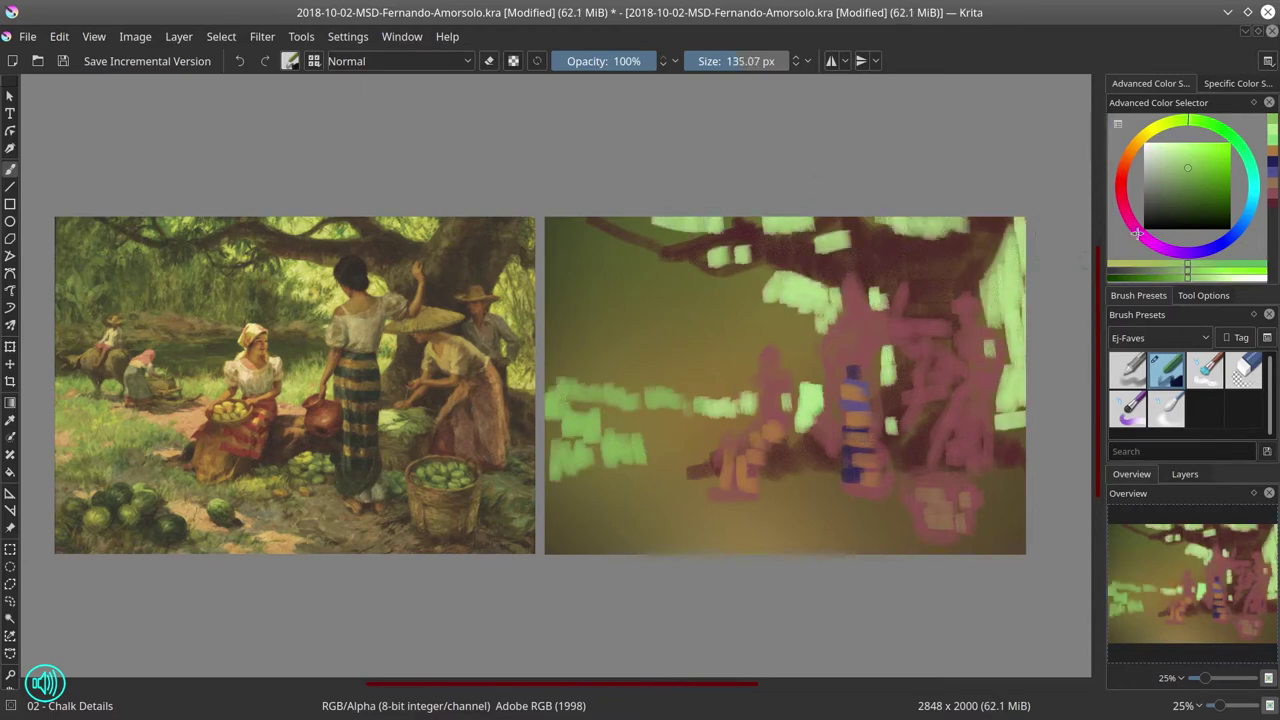
- Paint a dark-blue ground band along the bottom of the canvas
{"action": "left_click", "coordinate": [1240, 222]}
{"action": "left_click", "coordinate": [1193, 200]}
{"action": "left_click_drag", "start_coordinate": [1193, 200], "coordinate": [1178, 200]}
{"action": "key", "text": "bracketright"}
{"action": "mouse_move", "coordinate": [560, 500]}
{"action": "left_mouse_down"}
{"action": "mouse_move", "coordinate": [620, 488]}
{"action": "mouse_move", "coordinate": [850, 505]}
{"action": "mouse_move", "coordinate": [1000, 490]}
{"action": "left_mouse_up"}
- Add dark and lighter green strokes along the bottom edge
{"action": "left_click", "coordinate": [1218, 127]}
{"action": "key", "text": "bracketleft"}
{"action": "left_click", "coordinate": [1195, 208]}
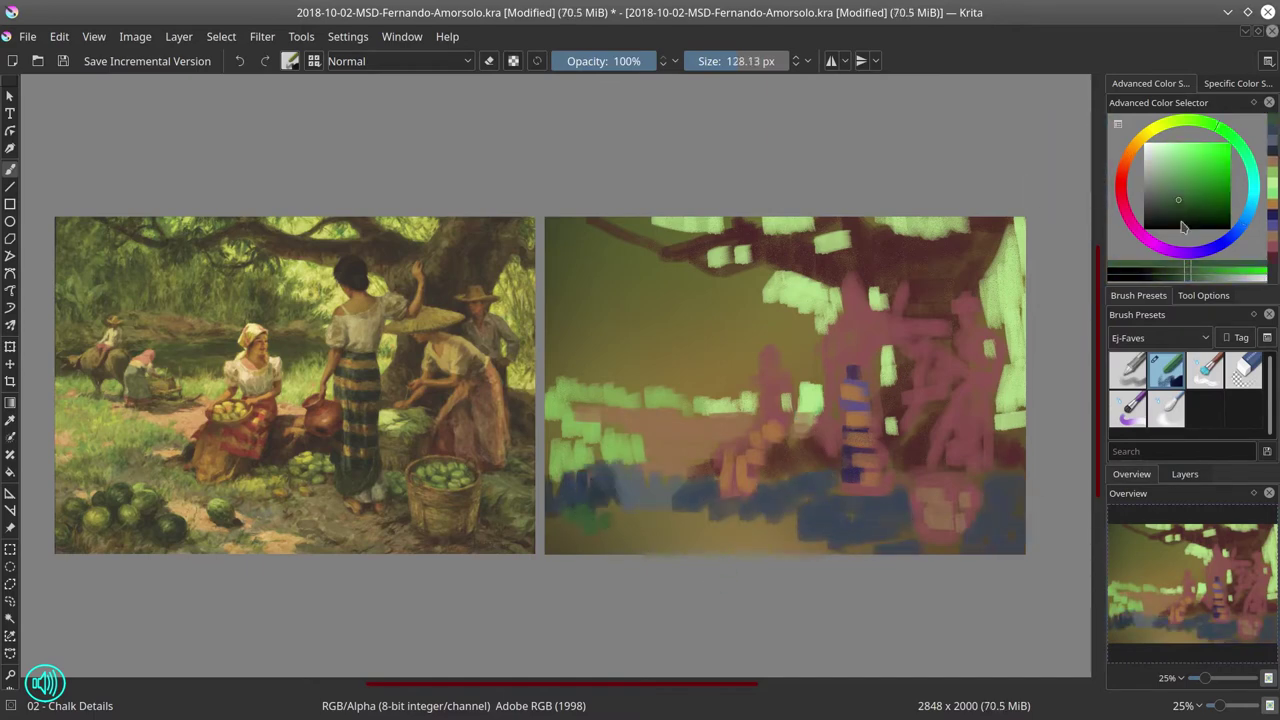
{"action": "mouse_move", "coordinate": [590, 500]}
{"action": "left_mouse_down"}
{"action": "mouse_move", "coordinate": [630, 520]}
{"action": "mouse_move", "coordinate": [569, 528]}
{"action": "mouse_move", "coordinate": [650, 525]}
{"action": "left_mouse_up"}
{"action": "left_click_drag", "start_coordinate": [560, 520], "coordinate": [575, 545]}
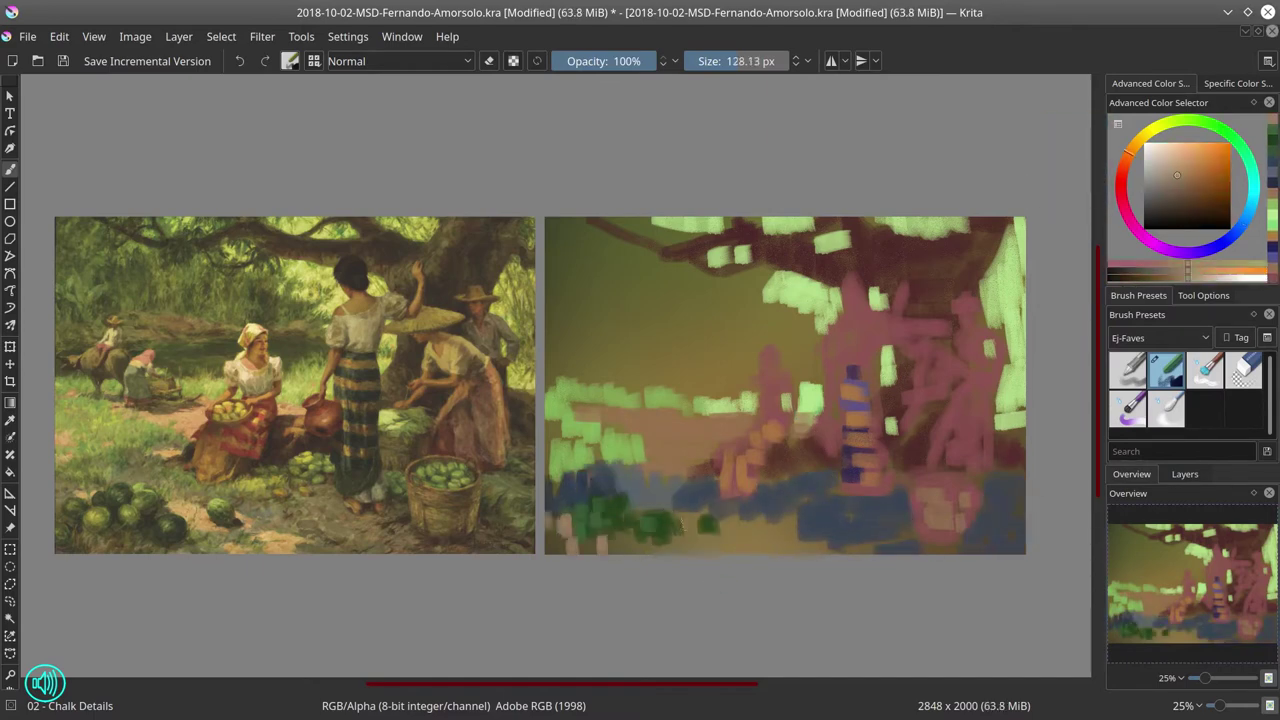
{"action": "mouse_move", "coordinate": [690, 525]}
{"action": "left_mouse_down"}
{"action": "mouse_move", "coordinate": [765, 540]}
{"action": "mouse_move", "coordinate": [890, 505]}
{"action": "left_mouse_up"}
- Paint muted pink strokes at the centre-left with a smaller brush
{"action": "left_click", "coordinate": [850, 500], "text": "ctrl"}
{"action": "left_click", "coordinate": [770, 360], "text": "ctrl"}
{"action": "key", "text": "bracketleft"}
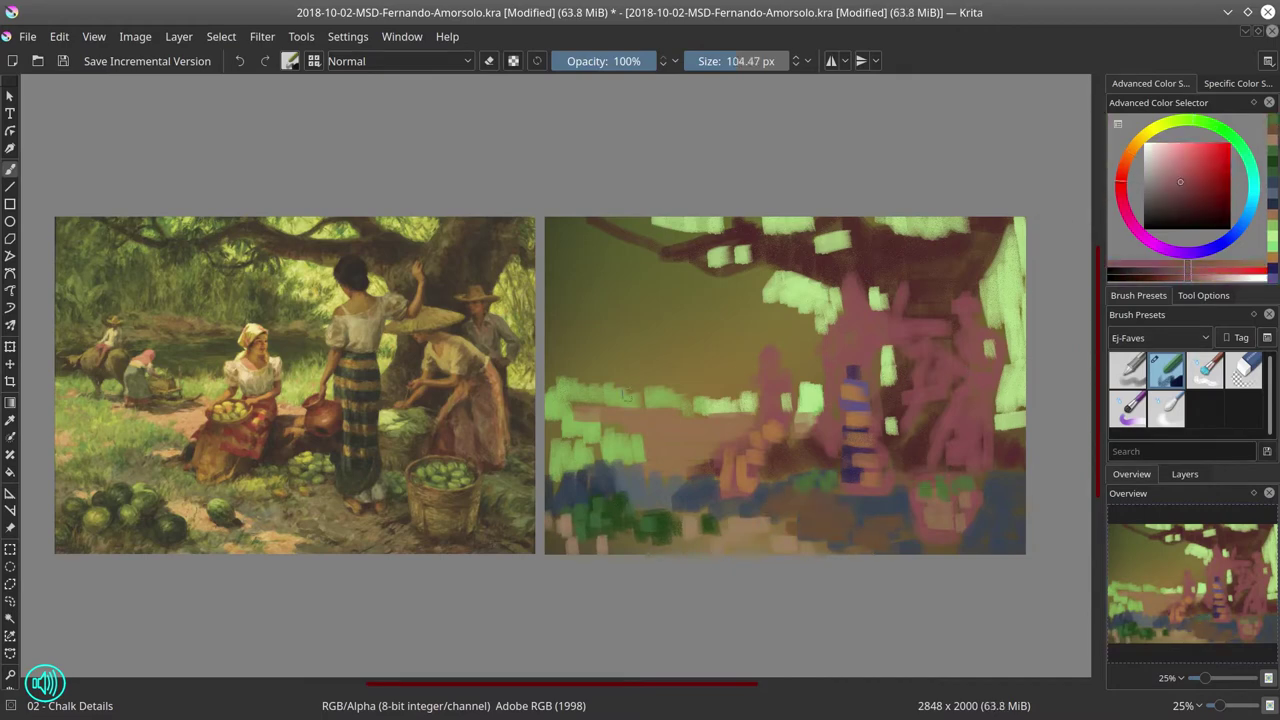
{"action": "mouse_move", "coordinate": [668, 420]}
{"action": "left_mouse_down"}
{"action": "mouse_move", "coordinate": [635, 375]}
{"action": "mouse_move", "coordinate": [558, 382]}
{"action": "left_mouse_up"}
- Add dark-green and dark-brown strokes across the middle of the canvas
{"action": "left_click", "coordinate": [620, 520], "text": "ctrl"}
{"action": "mouse_move", "coordinate": [675, 385]}
{"action": "left_mouse_down"}
{"action": "mouse_move", "coordinate": [714, 378]}
{"action": "mouse_move", "coordinate": [620, 362]}
{"action": "left_mouse_up"}
{"action": "left_click_drag", "start_coordinate": [780, 372], "coordinate": [890, 368]}
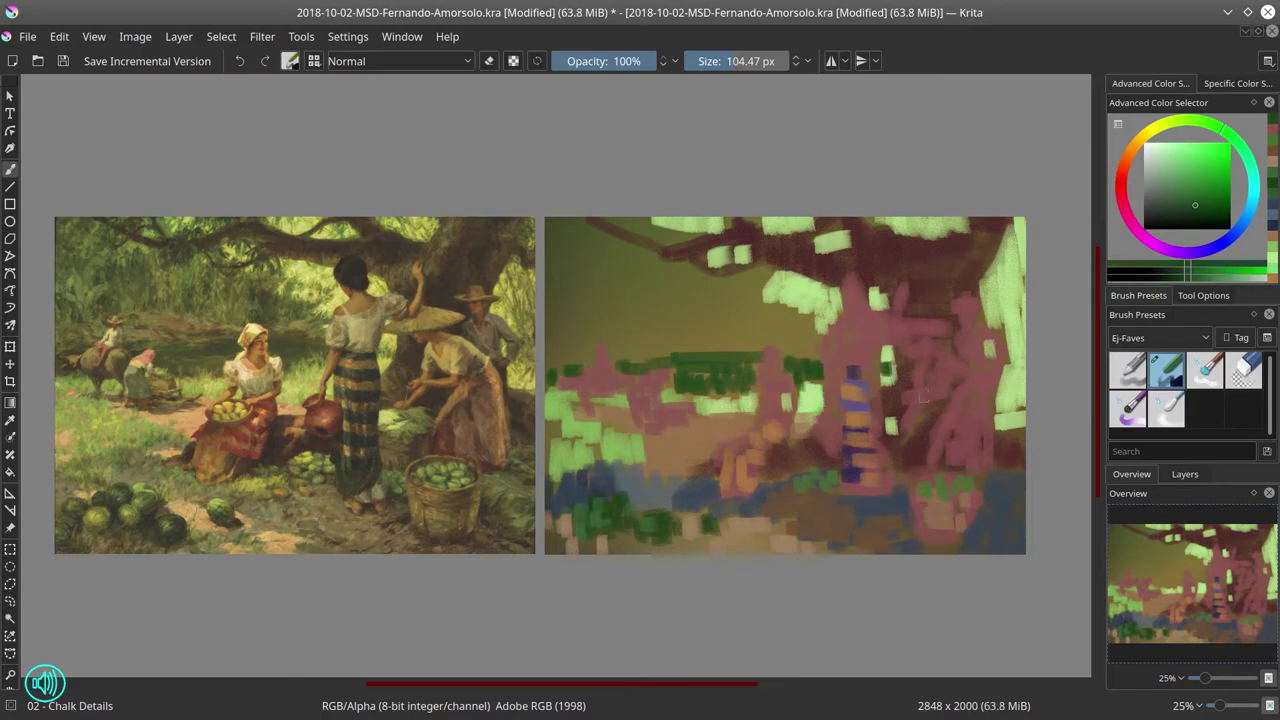
{"action": "left_click", "coordinate": [640, 340], "text": "ctrl"}
{"action": "mouse_move", "coordinate": [668, 345]}
{"action": "left_mouse_down"}
{"action": "mouse_move", "coordinate": [556, 349]}
{"action": "mouse_move", "coordinate": [815, 348]}
{"action": "left_mouse_up"}
{"action": "left_click", "coordinate": [700, 375], "text": "ctrl"}
- Paint dark-green foliage at the upper left and upper centre with a bigger brush
{"action": "key", "text": "bracketright"}
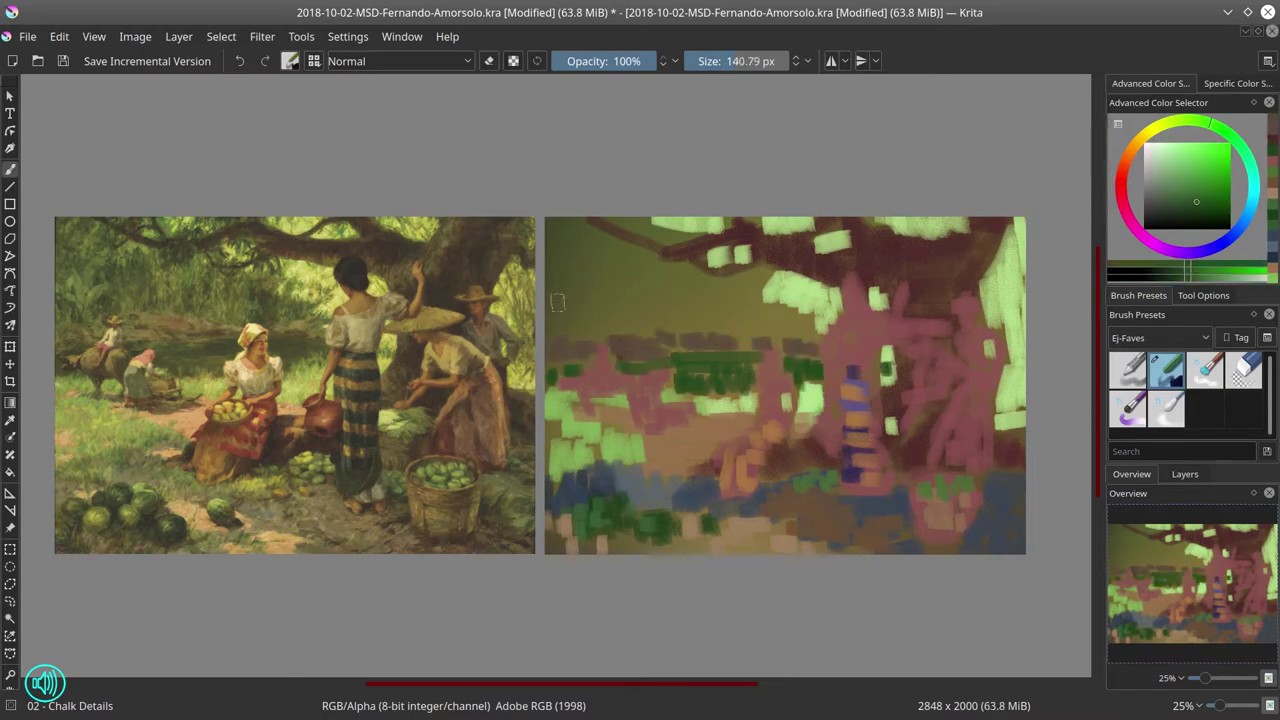
{"action": "left_click_drag", "start_coordinate": [588, 265], "coordinate": [635, 318]}
{"action": "left_click_drag", "start_coordinate": [645, 250], "coordinate": [640, 322]}
{"action": "mouse_move", "coordinate": [705, 285]}
{"action": "left_mouse_down"}
{"action": "mouse_move", "coordinate": [672, 328]}
{"action": "mouse_move", "coordinate": [810, 338]}
{"action": "left_mouse_up"}
{"action": "left_click", "coordinate": [700, 300], "text": "ctrl"}
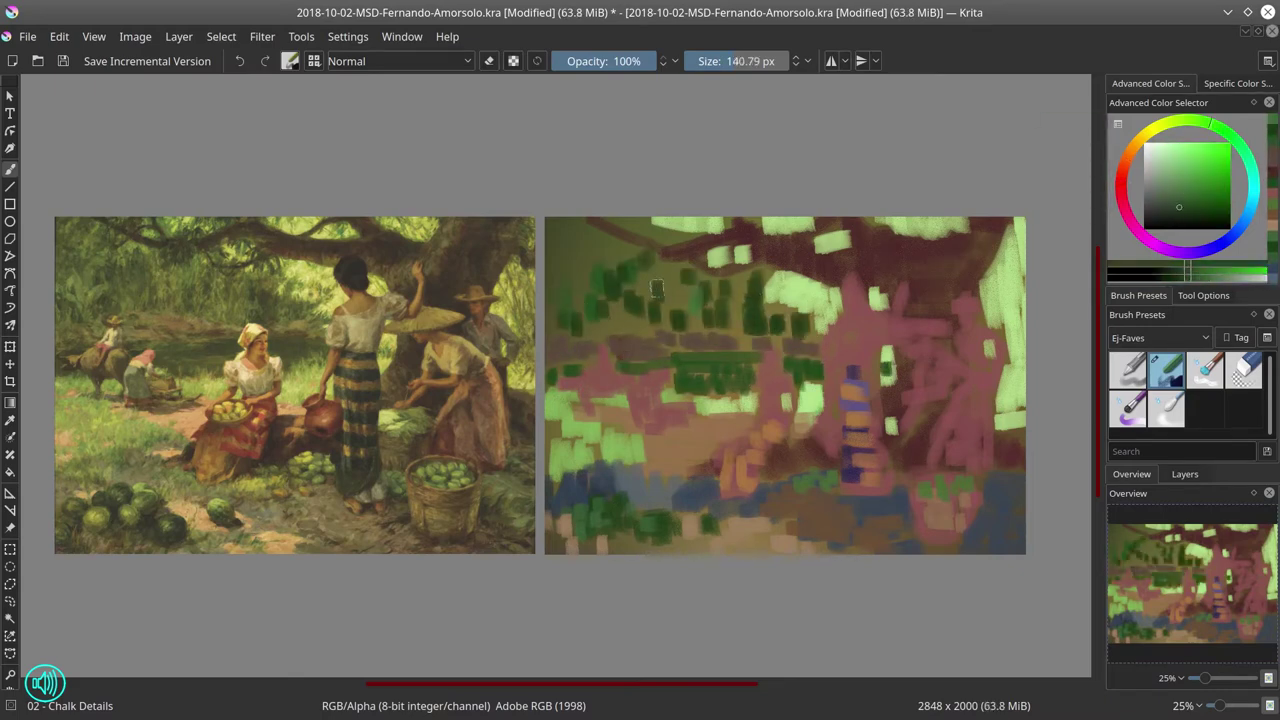
{"action": "left_click_drag", "start_coordinate": [685, 265], "coordinate": [635, 308]}
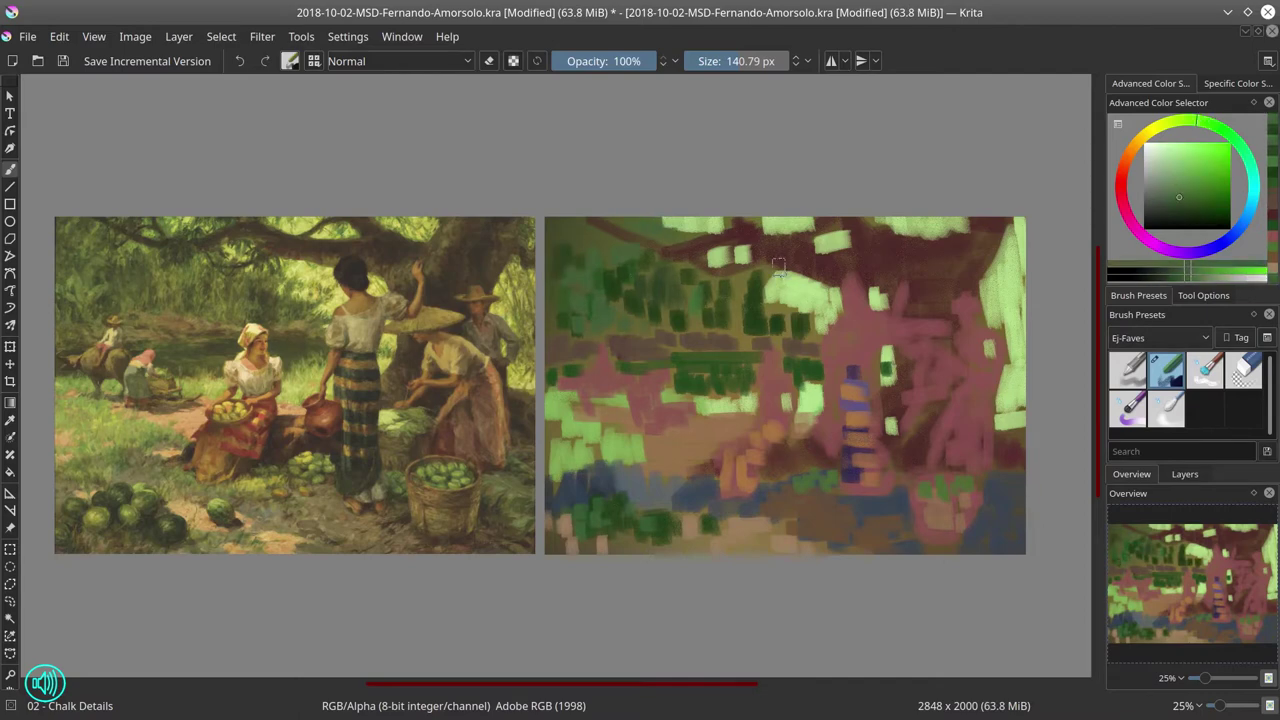
{"action": "left_click", "coordinate": [591, 238], "text": "ctrl"}
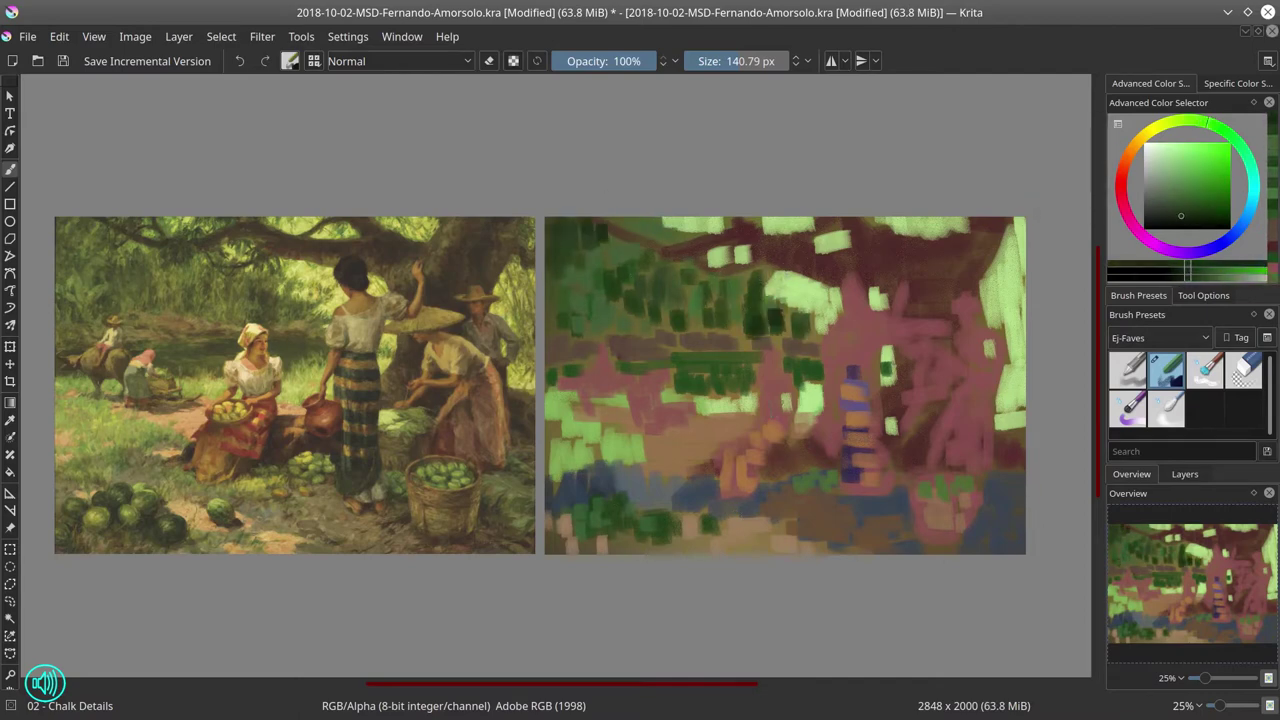
{"action": "left_click", "coordinate": [716, 470], "text": "ctrl"}
{"action": "key", "text": "."}
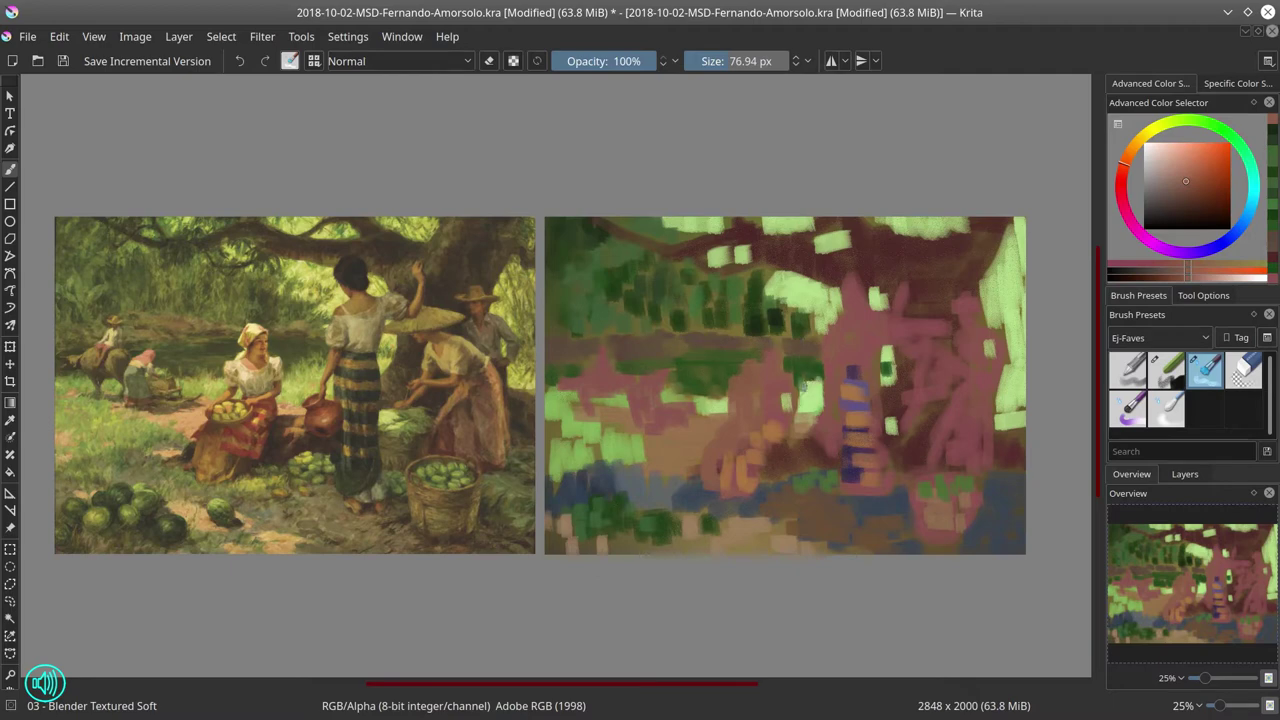
- Smudge the colours at the lower left, around the right trunk and along the top
{"action": "left_click_drag", "start_coordinate": [562, 481], "coordinate": [603, 457]}
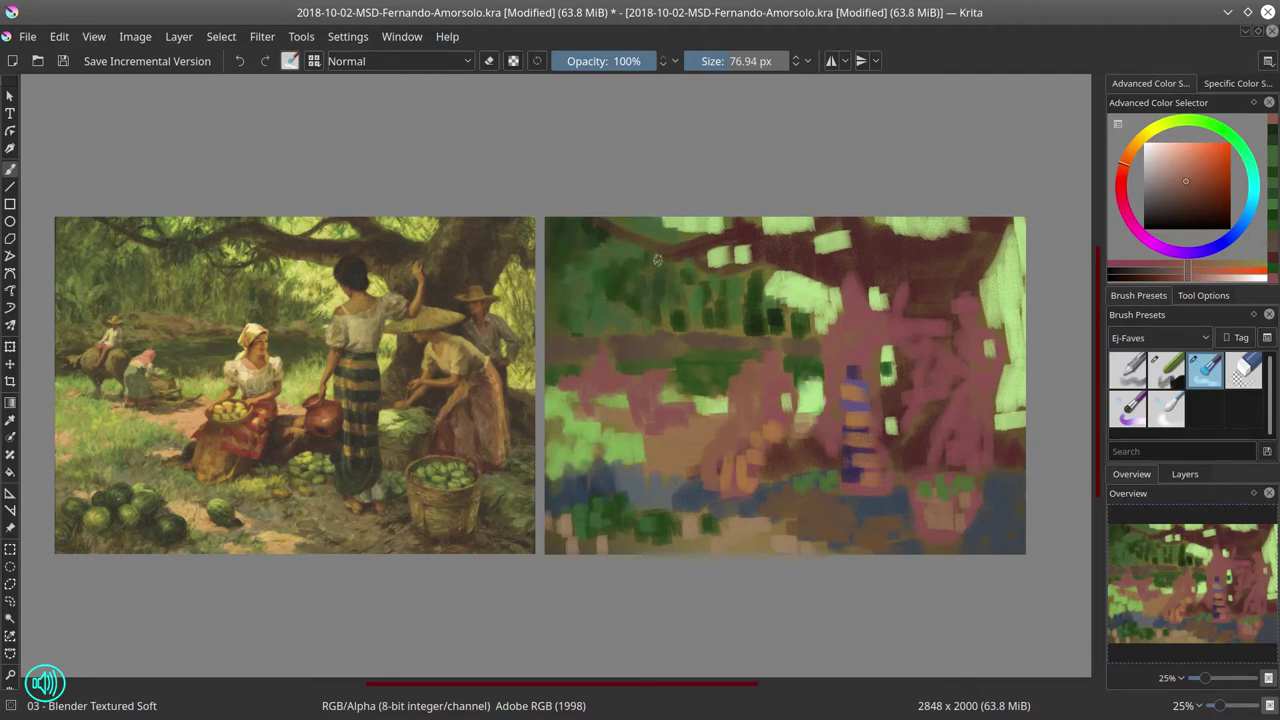
{"action": "mouse_move", "coordinate": [716, 266]}
{"action": "left_mouse_down"}
{"action": "mouse_move", "coordinate": [748, 262]}
{"action": "mouse_move", "coordinate": [805, 308]}
{"action": "mouse_move", "coordinate": [786, 322]}
{"action": "left_mouse_up"}
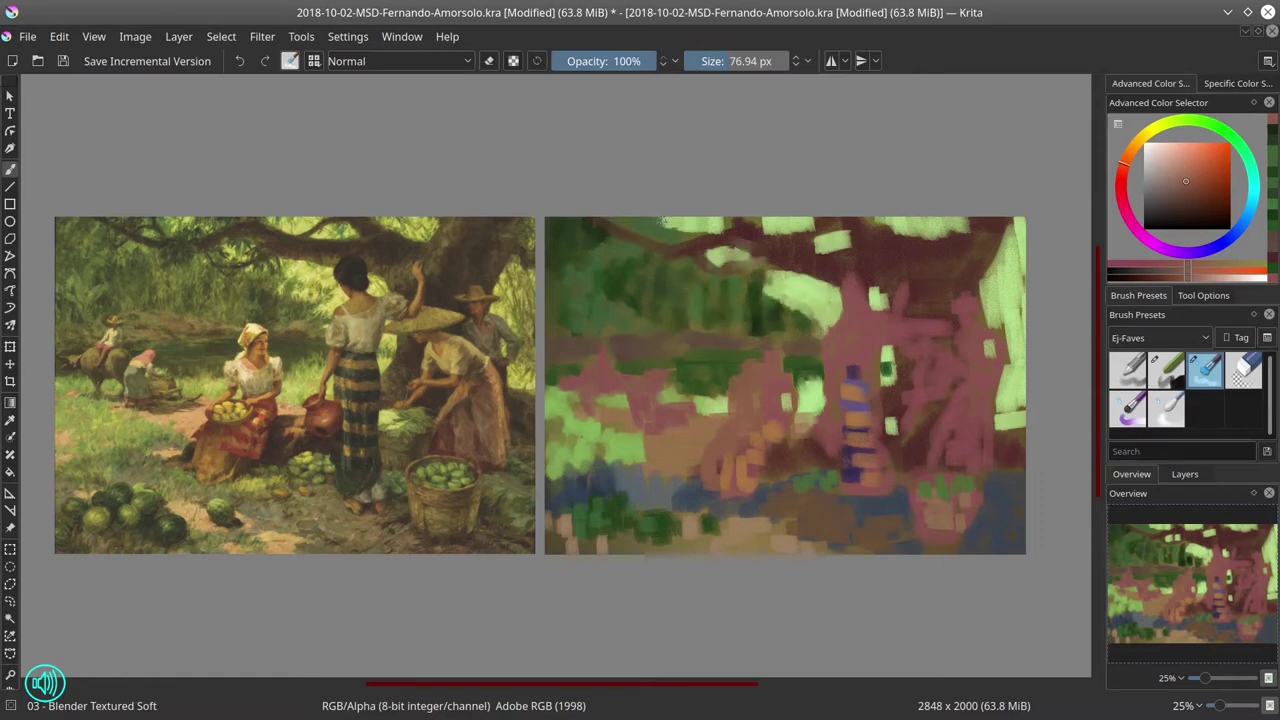
{"action": "mouse_move", "coordinate": [664, 221]}
{"action": "left_mouse_down"}
{"action": "mouse_move", "coordinate": [840, 255]}
{"action": "mouse_move", "coordinate": [869, 238]}
{"action": "left_mouse_up"}
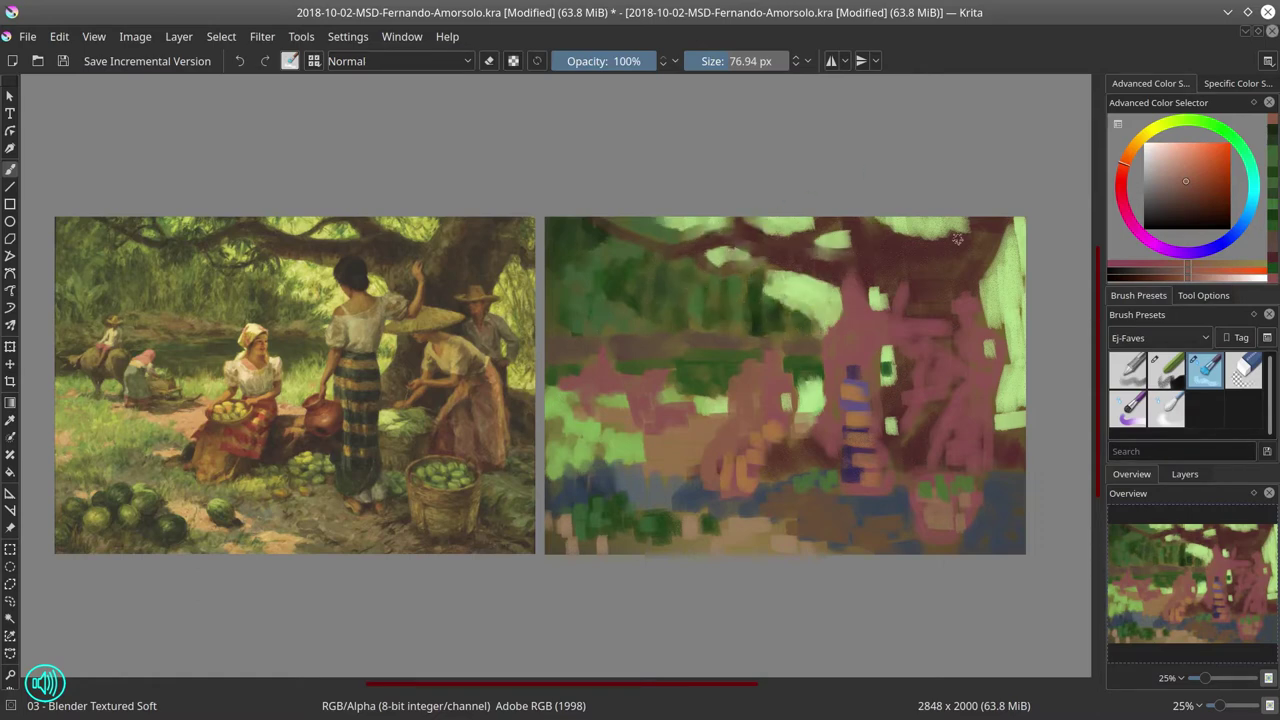
- Add pink chalk along the top and dark indigo dabs on the trunk, lower middle and right edge
{"action": "left_click", "coordinate": [1165, 370]}
{"action": "left_click_drag", "start_coordinate": [980, 233], "coordinate": [838, 252]}
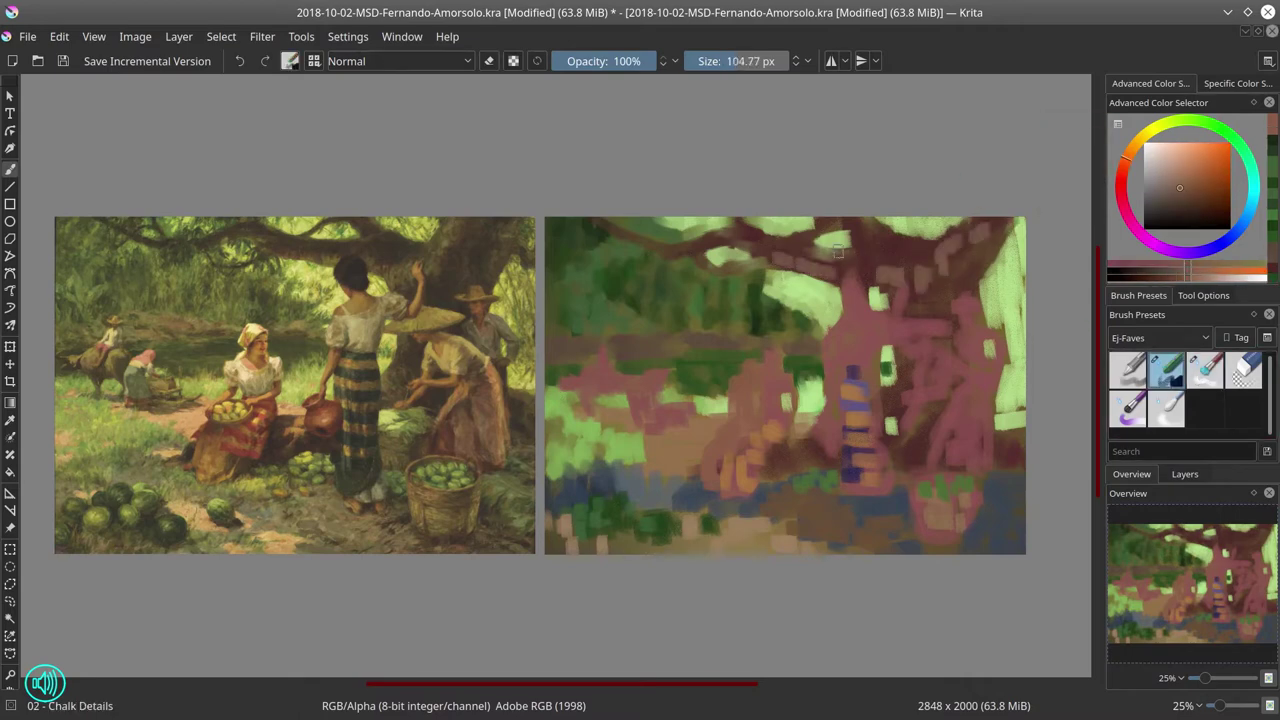
{"action": "left_click", "coordinate": [1226, 238]}
{"action": "left_click", "coordinate": [1191, 210]}
{"action": "mouse_move", "coordinate": [984, 250]}
{"action": "left_mouse_down"}
{"action": "mouse_move", "coordinate": [945, 270]}
{"action": "mouse_move", "coordinate": [787, 233]}
{"action": "left_mouse_up"}
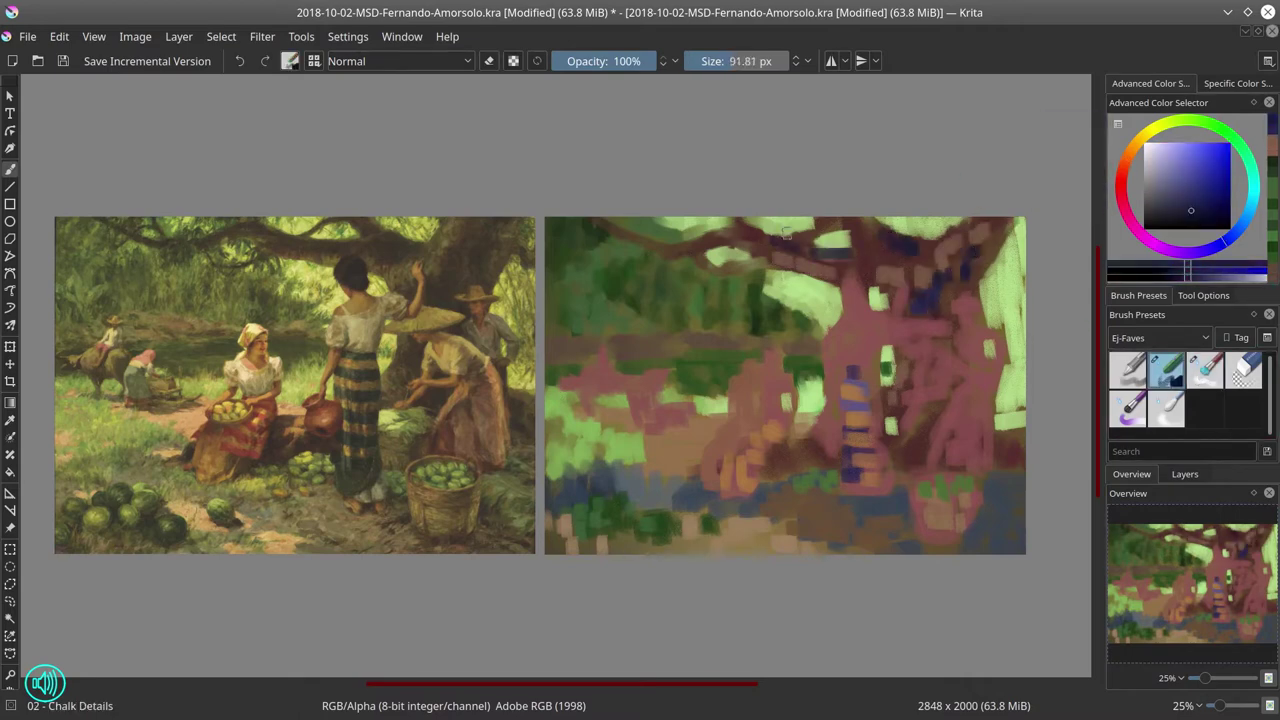
{"action": "left_click_drag", "start_coordinate": [955, 328], "coordinate": [935, 440]}
{"action": "mouse_move", "coordinate": [760, 464]}
{"action": "left_mouse_down"}
{"action": "mouse_move", "coordinate": [800, 464]}
{"action": "mouse_move", "coordinate": [676, 467]}
{"action": "left_mouse_up"}
{"action": "left_click_drag", "start_coordinate": [1000, 422], "coordinate": [1018, 455]}
- Soften the dark blue strokes along the top and save the study
{"action": "left_click", "coordinate": [1205, 370]}
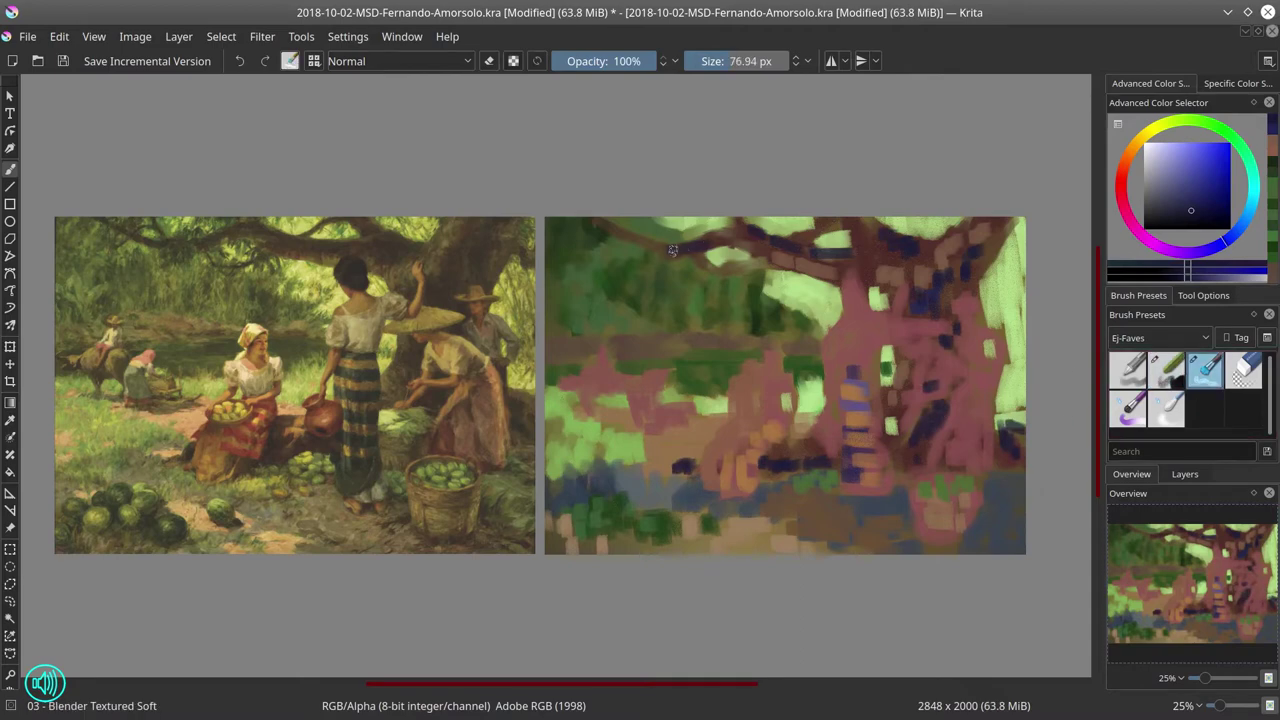
{"action": "left_click_drag", "start_coordinate": [673, 251], "coordinate": [850, 250]}
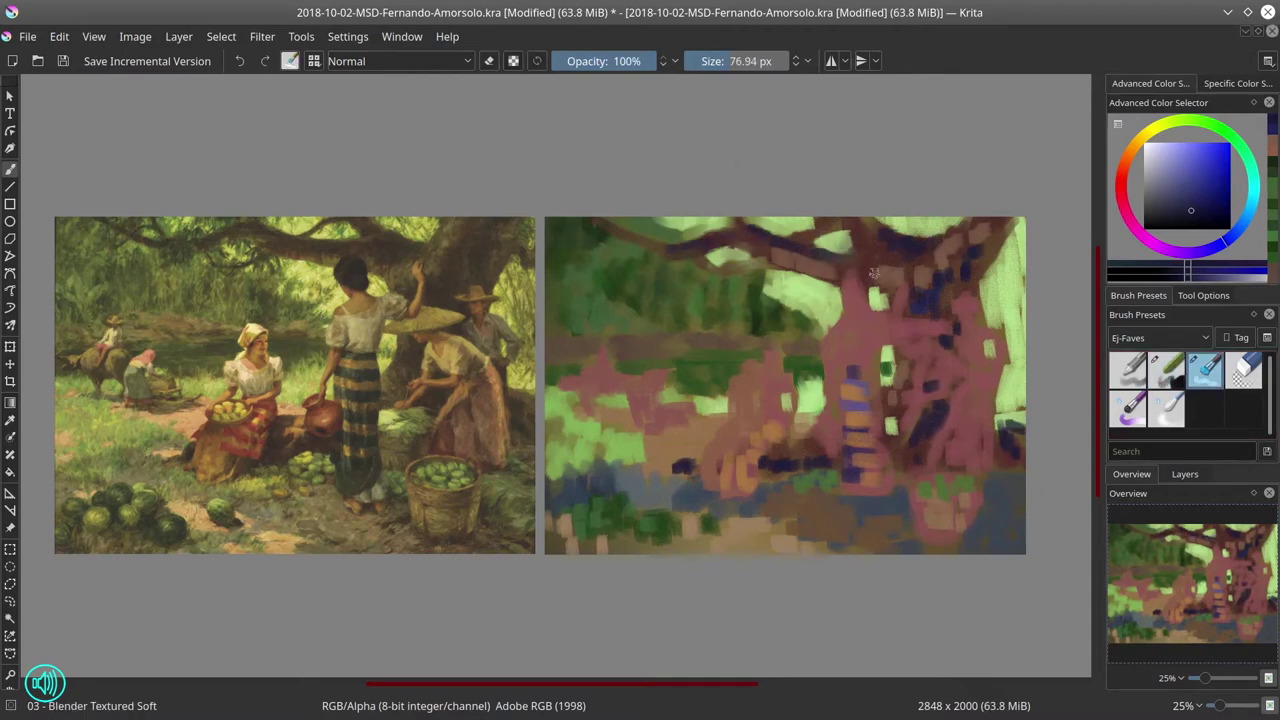
{"action": "left_click_drag", "start_coordinate": [953, 243], "coordinate": [997, 240]}
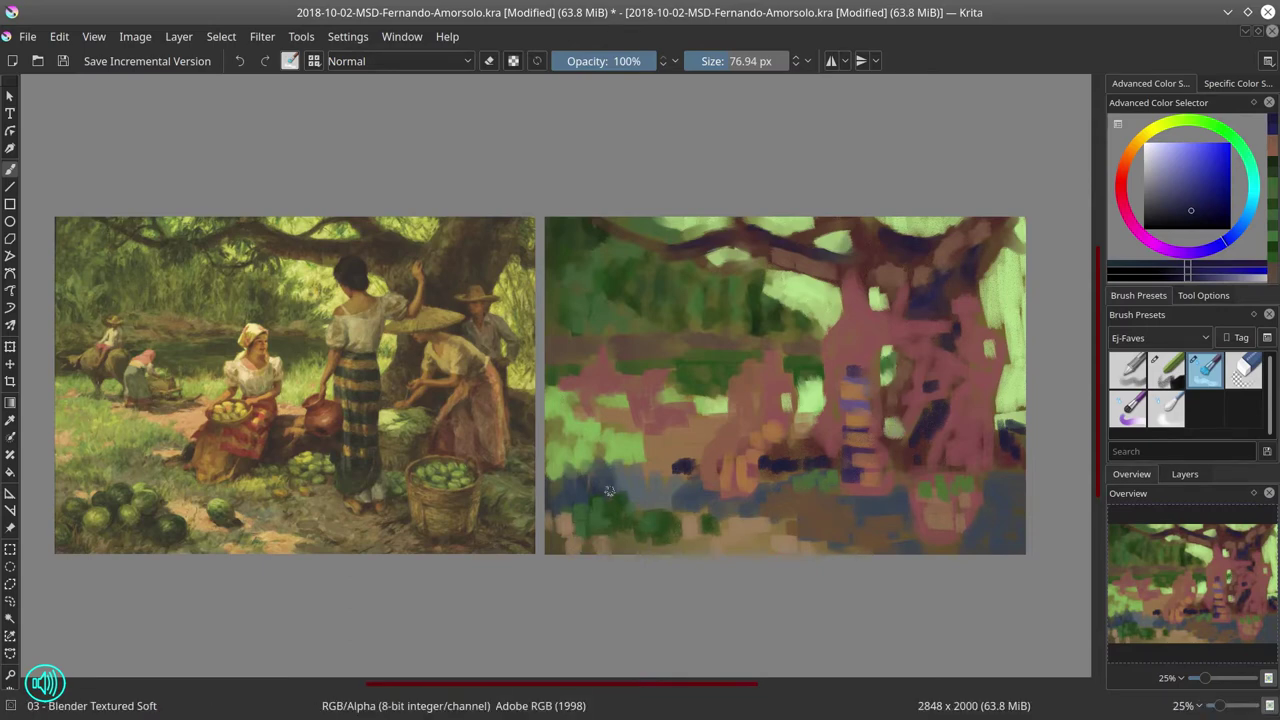
{"action": "left_click", "coordinate": [62, 61]}
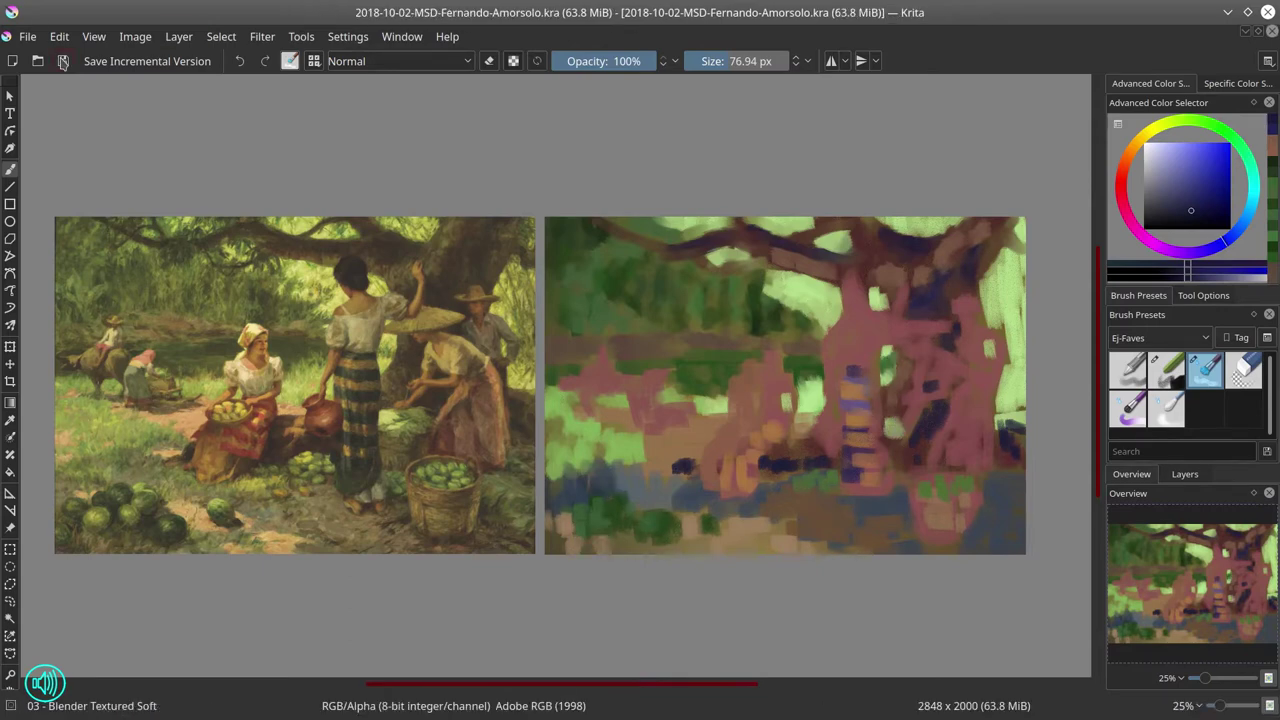
- Switch to the Chalk Details brush and choose a dark blue-grey line colour
{"action": "left_click", "coordinate": [1166, 370]}
{"action": "left_click", "coordinate": [565, 385], "text": "ctrl"}
{"action": "left_click", "coordinate": [565, 385]}
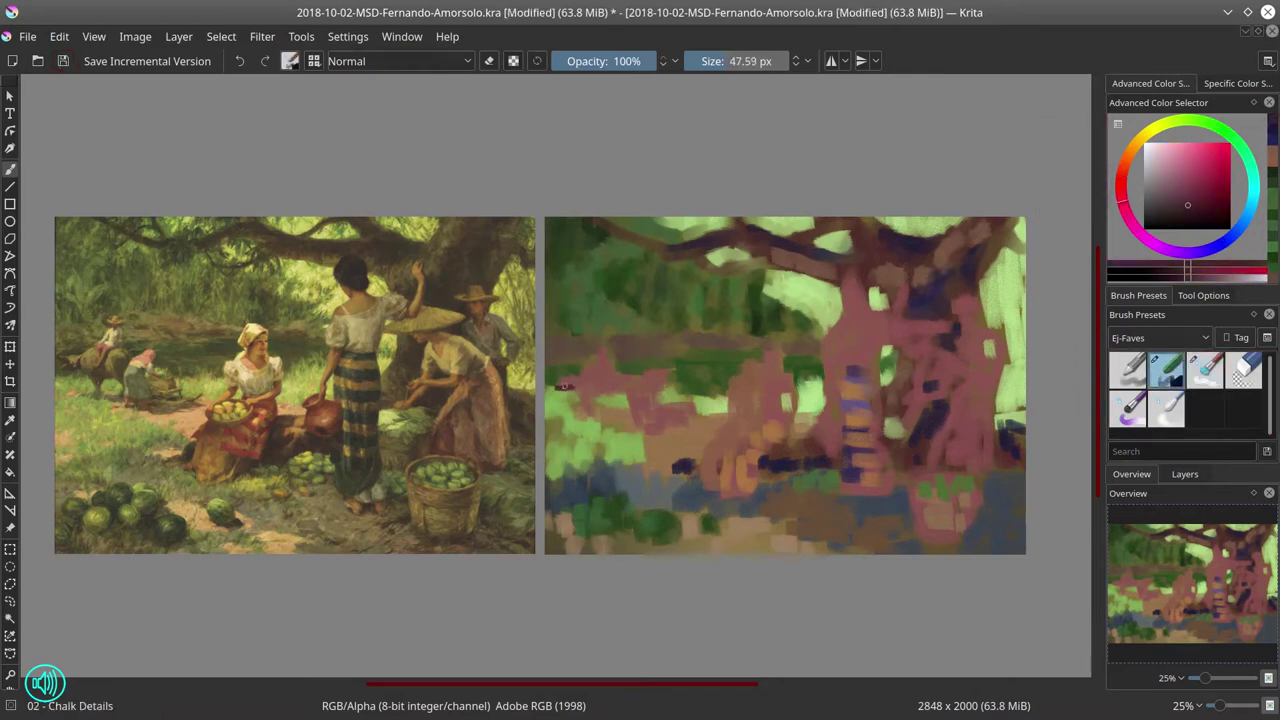
{"action": "left_click", "coordinate": [588, 372], "text": "ctrl"}
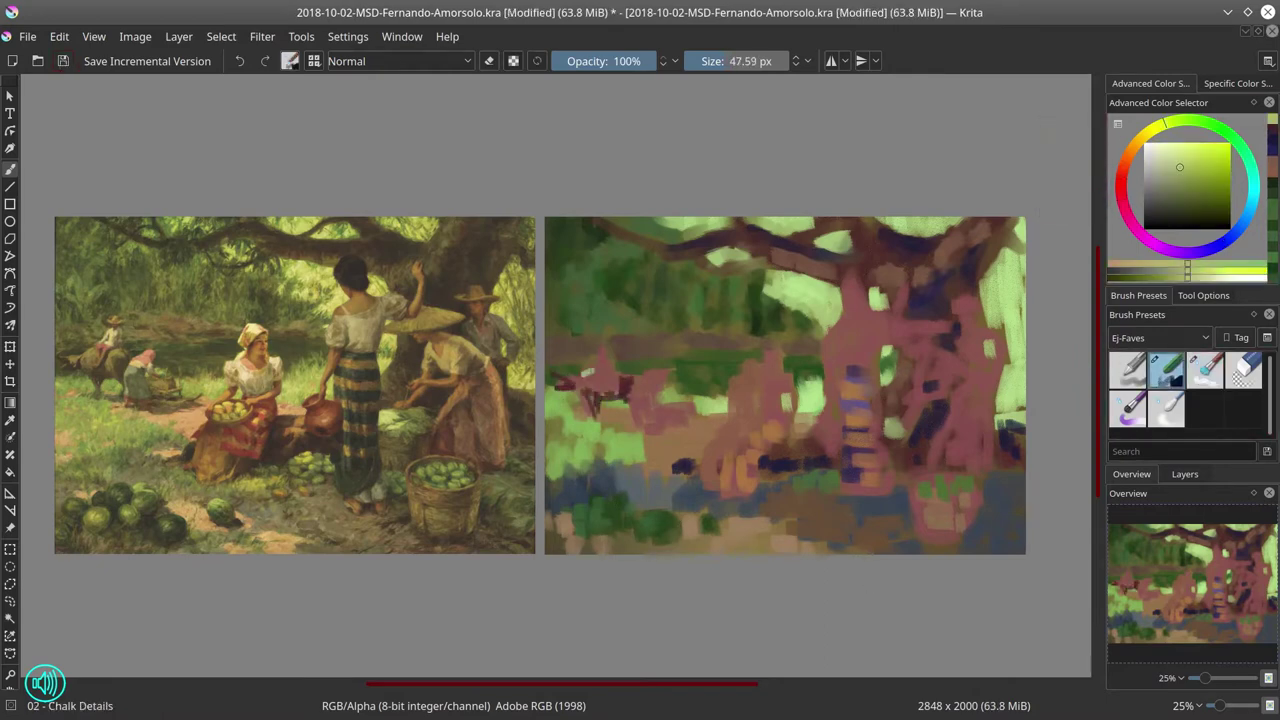
{"action": "left_click", "coordinate": [622, 323], "text": "ctrl"}
{"action": "left_click", "coordinate": [800, 280], "text": "ctrl"}
{"action": "left_click", "coordinate": [1010, 240], "text": "ctrl"}
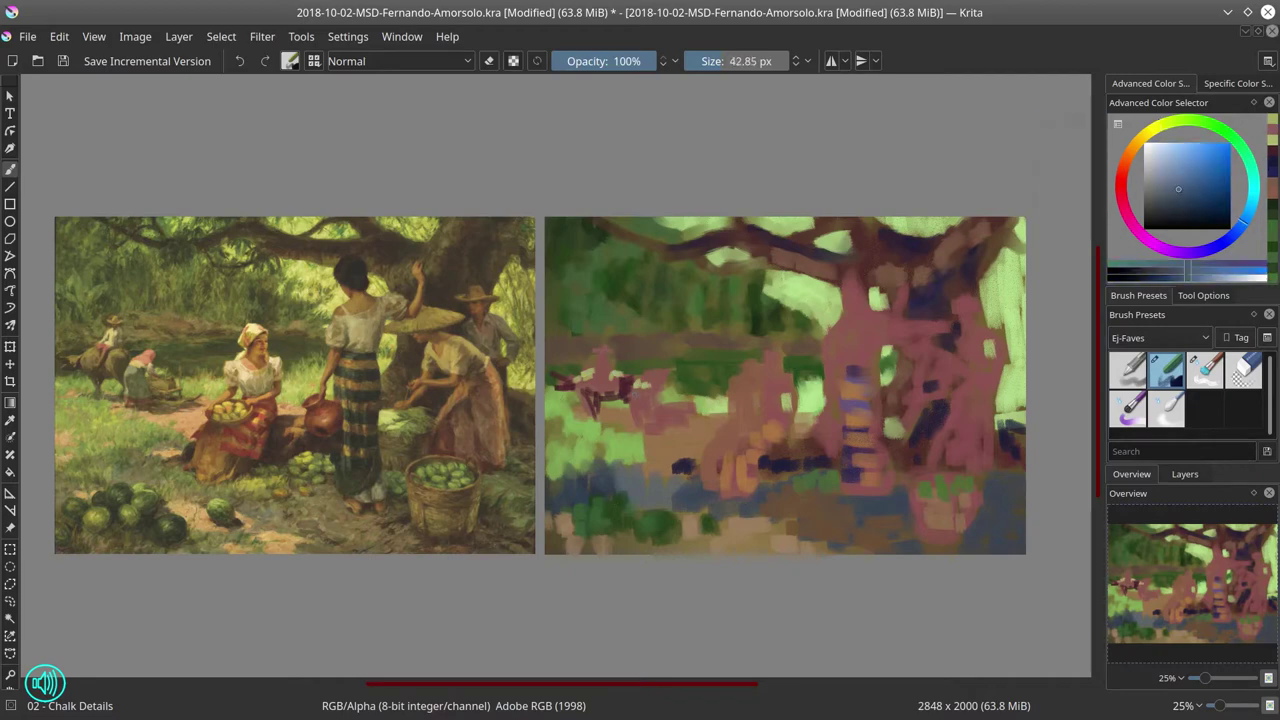
- Draw a dark red line on the ground with a smaller chalk brush
{"action": "key", "text": "bracketright"}
{"action": "key", "text": "bracketleft"}
{"action": "left_click", "coordinate": [790, 420], "text": "ctrl"}
{"action": "left_click", "coordinate": [575, 385], "text": "ctrl"}
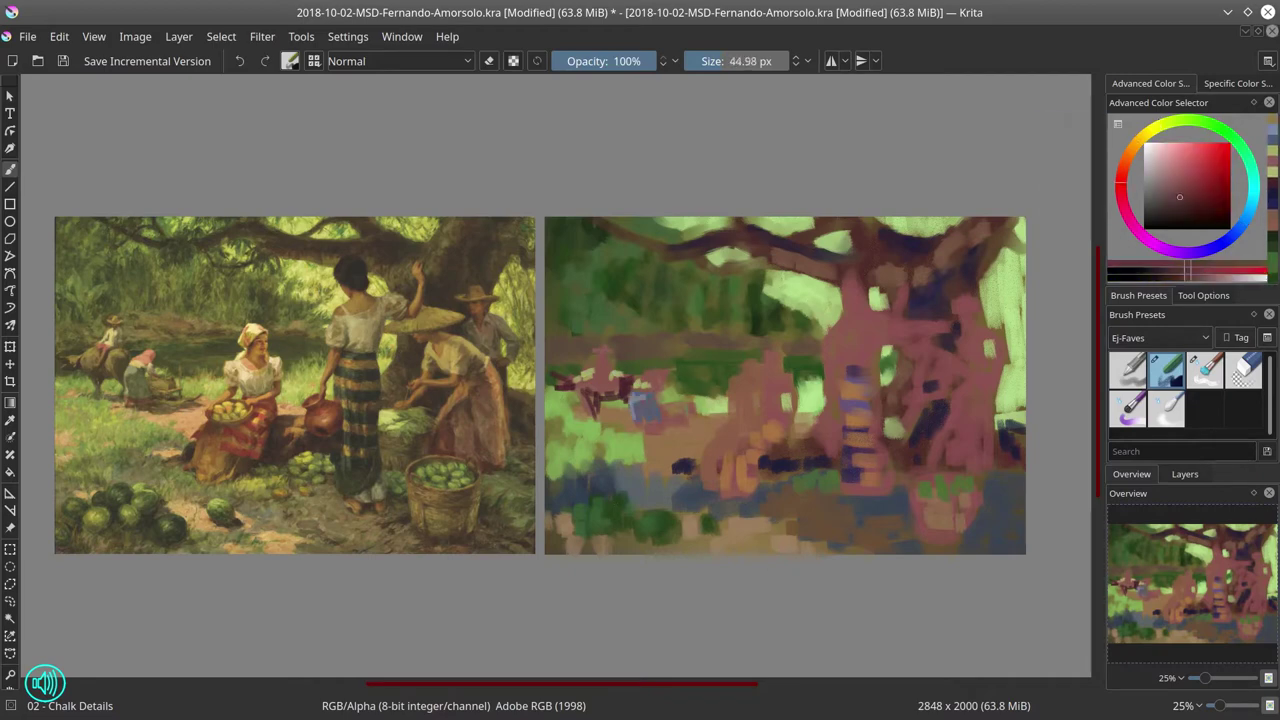
{"action": "left_click_drag", "start_coordinate": [634, 428], "coordinate": [654, 430]}
{"action": "left_click", "coordinate": [674, 432], "text": "ctrl"}
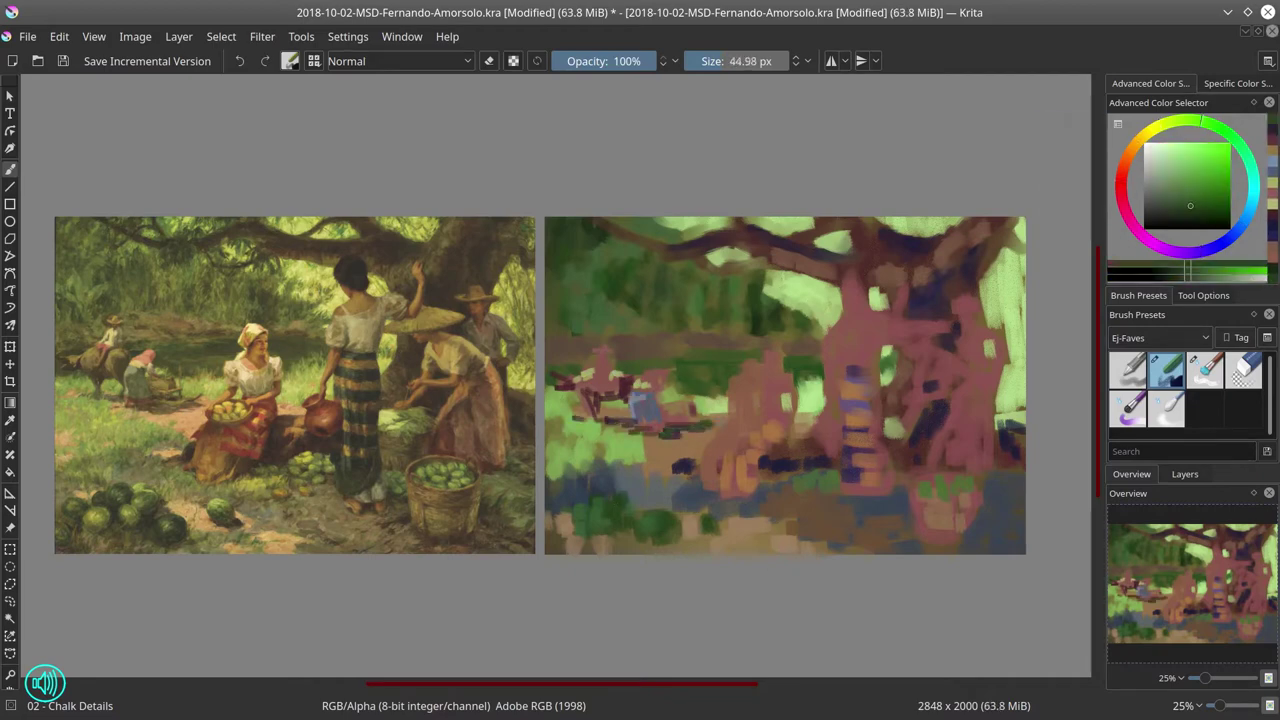
- Save, then make fine sketch marks at the left with a thinner brush
{"action": "key", "text": "ctrl+s"}
{"action": "left_click", "coordinate": [593, 15]}
{"action": "left_click", "coordinate": [594, 16]}
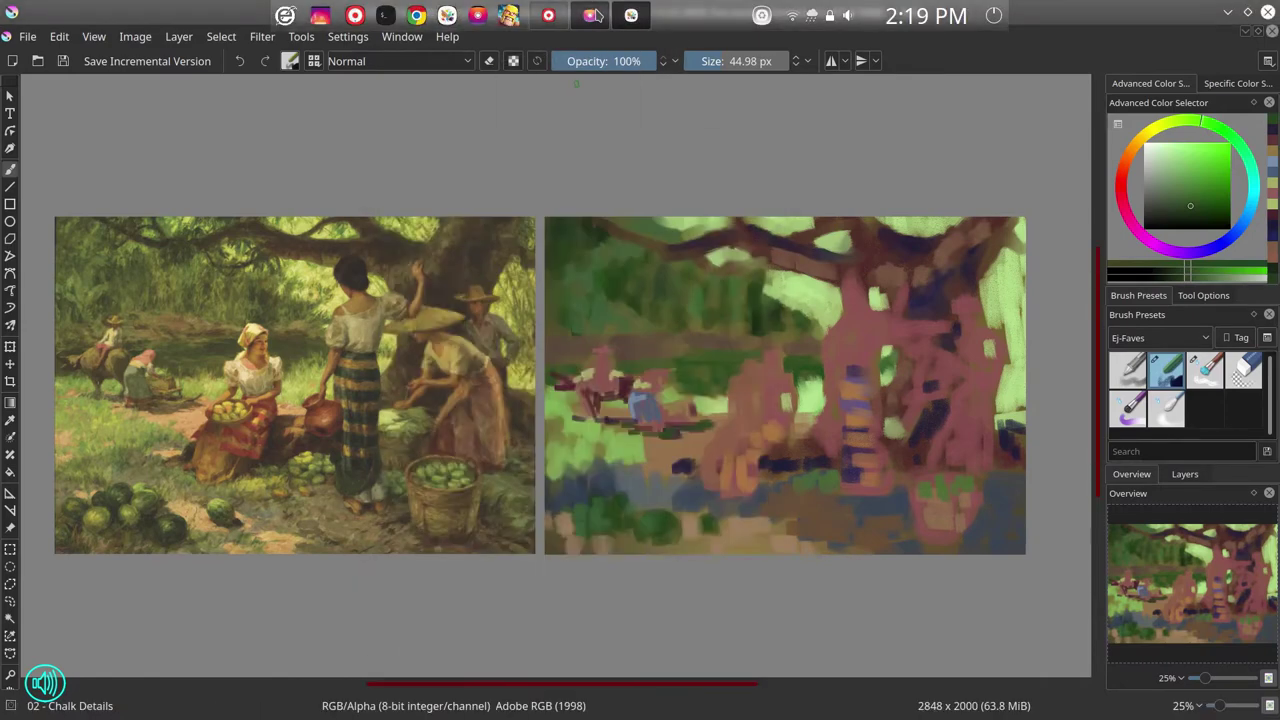
{"action": "key", "text": "bracketleft"}
{"action": "left_click", "coordinate": [553, 377]}
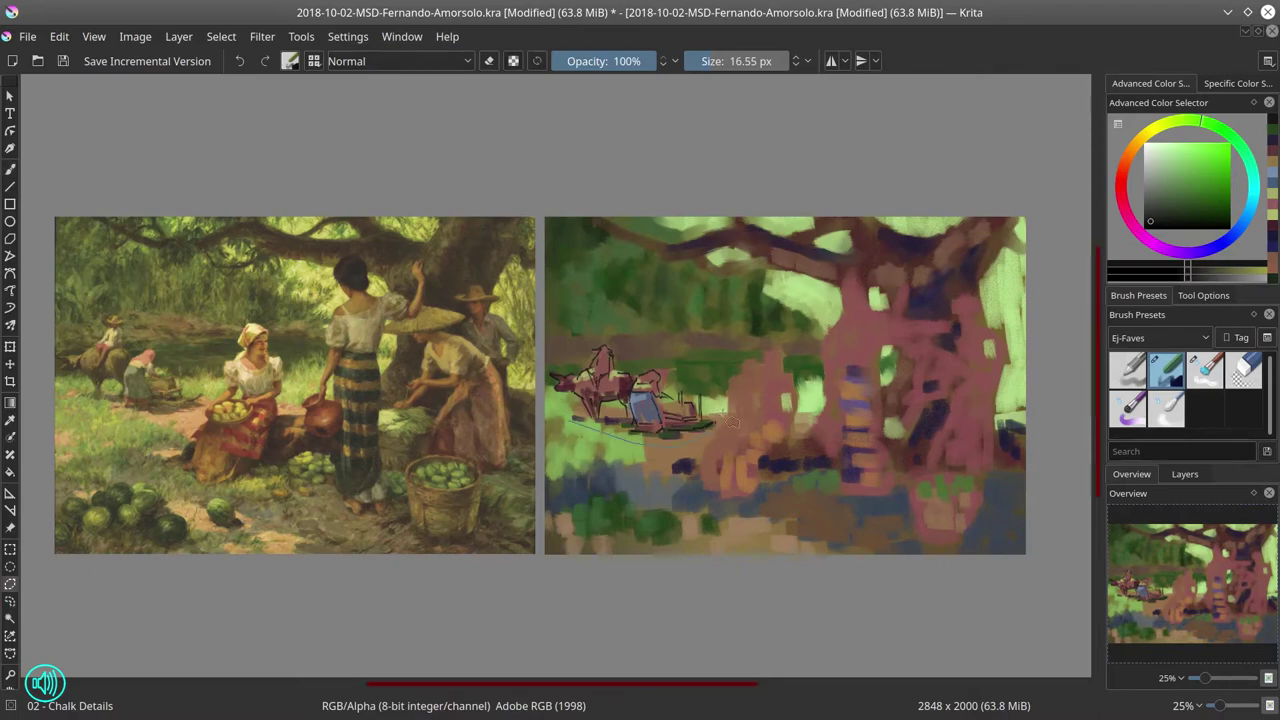
- Transform the horse-and-cart sketch, merge its layer down, and save
{"action": "key", "text": "ctrl+t"}
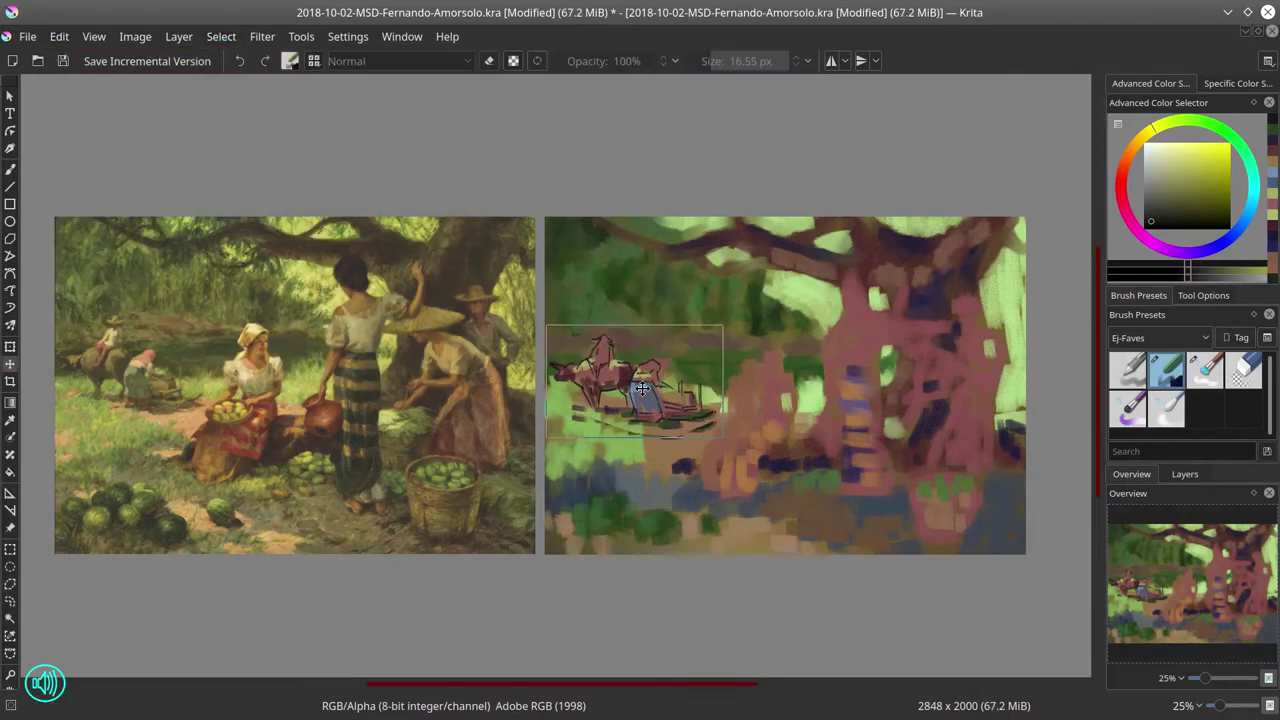
{"action": "left_click", "coordinate": [1184, 474]}
{"action": "right_click", "coordinate": [1197, 550]}
{"action": "left_click", "coordinate": [1140, 311]}
{"action": "left_click", "coordinate": [716, 403]}
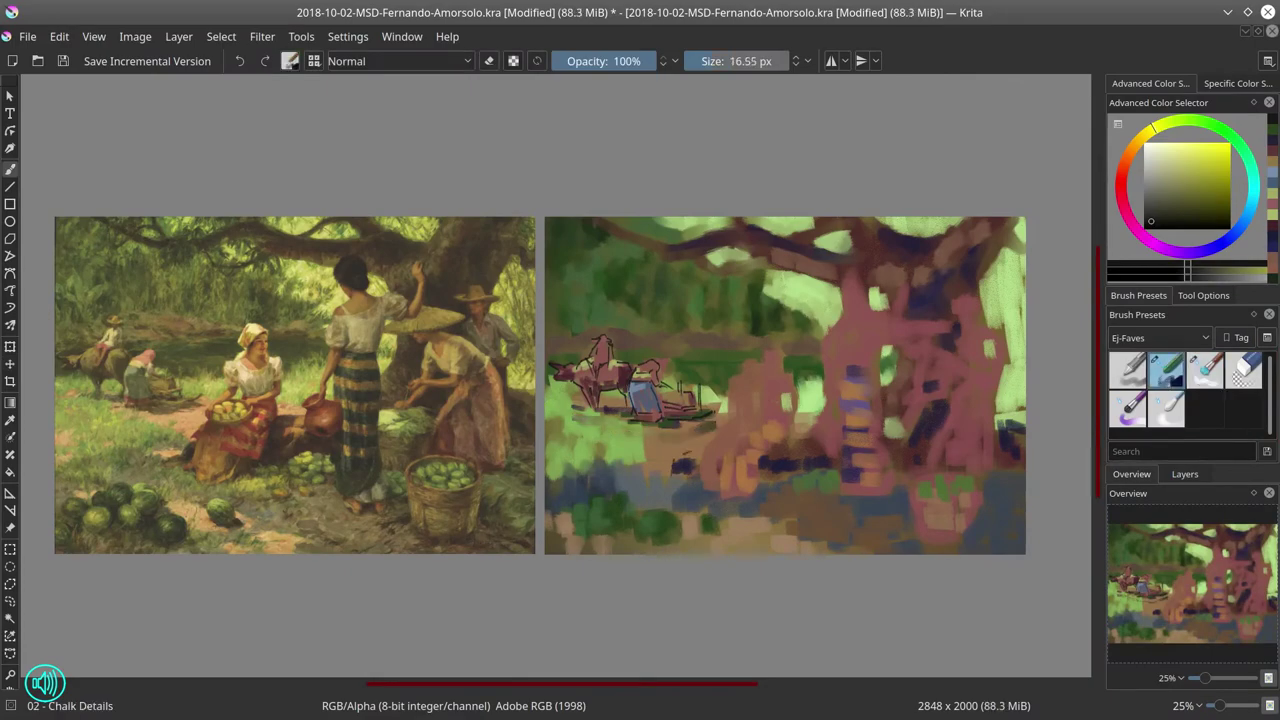
{"action": "mouse_move", "coordinate": [295, 385]}
{"action": "left_mouse_down"}
{"action": "mouse_move", "coordinate": [457, 197]}
{"action": "mouse_move", "coordinate": [657, 186]}
{"action": "left_mouse_up"}
{"action": "key", "text": "Return"}
{"action": "key", "text": "ctrl+s"}
- Move the reference image back beside the painting and save
{"action": "key", "text": "minus"}
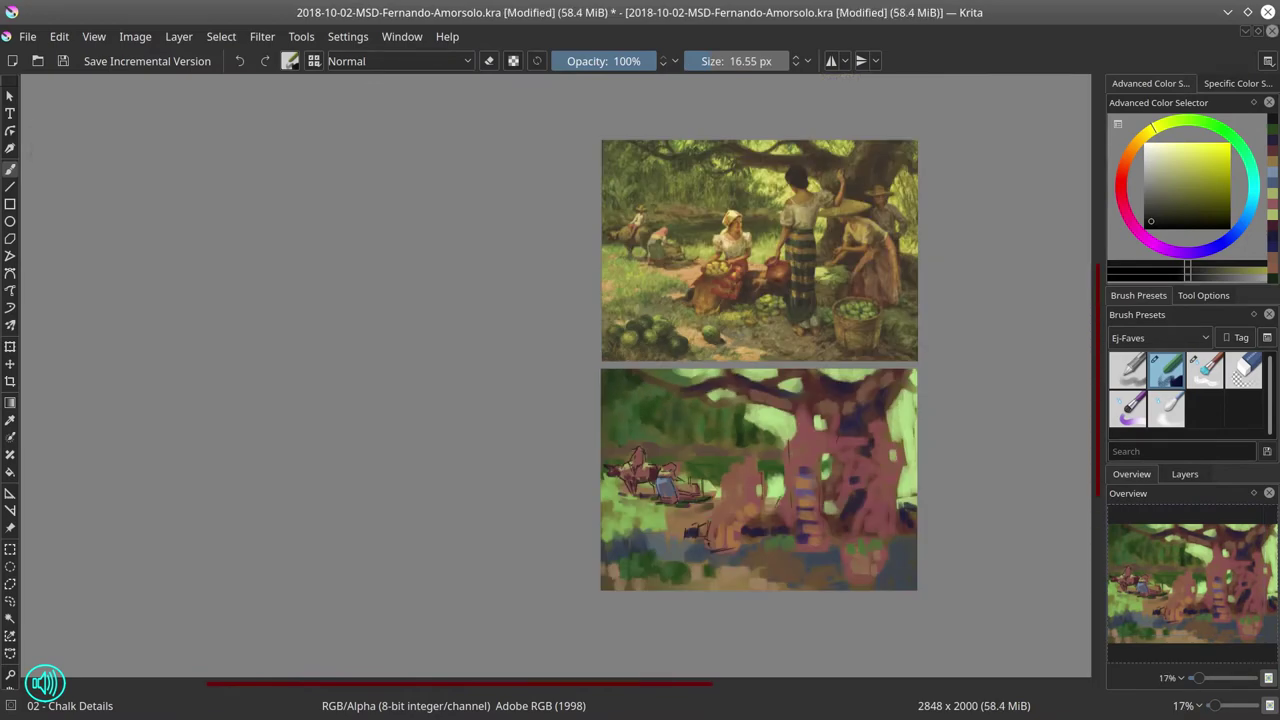
{"action": "left_click_drag", "start_coordinate": [759, 250], "coordinate": [437, 480]}
{"action": "left_click", "coordinate": [63, 61]}
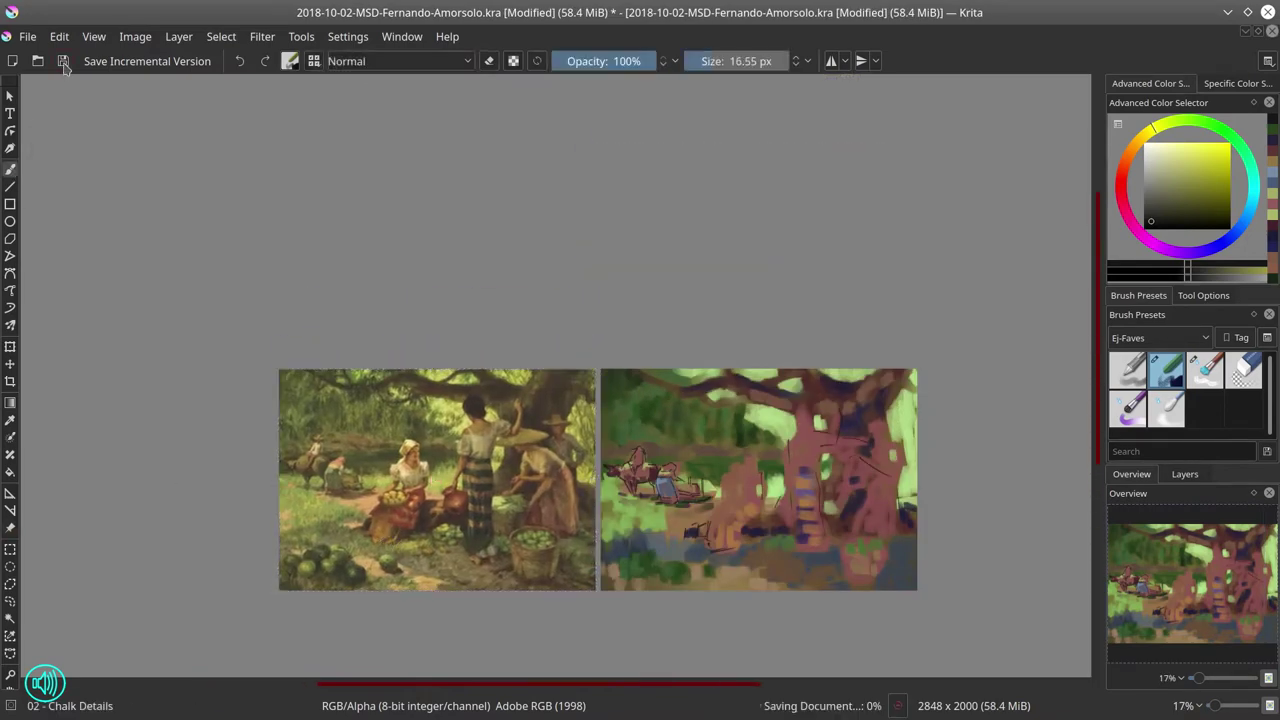
- Draw dark chalk lines outlining the seated woman and save the study
{"action": "scroll", "coordinate": [755, 378], "scroll_direction": "up", "scroll_amount": 3}
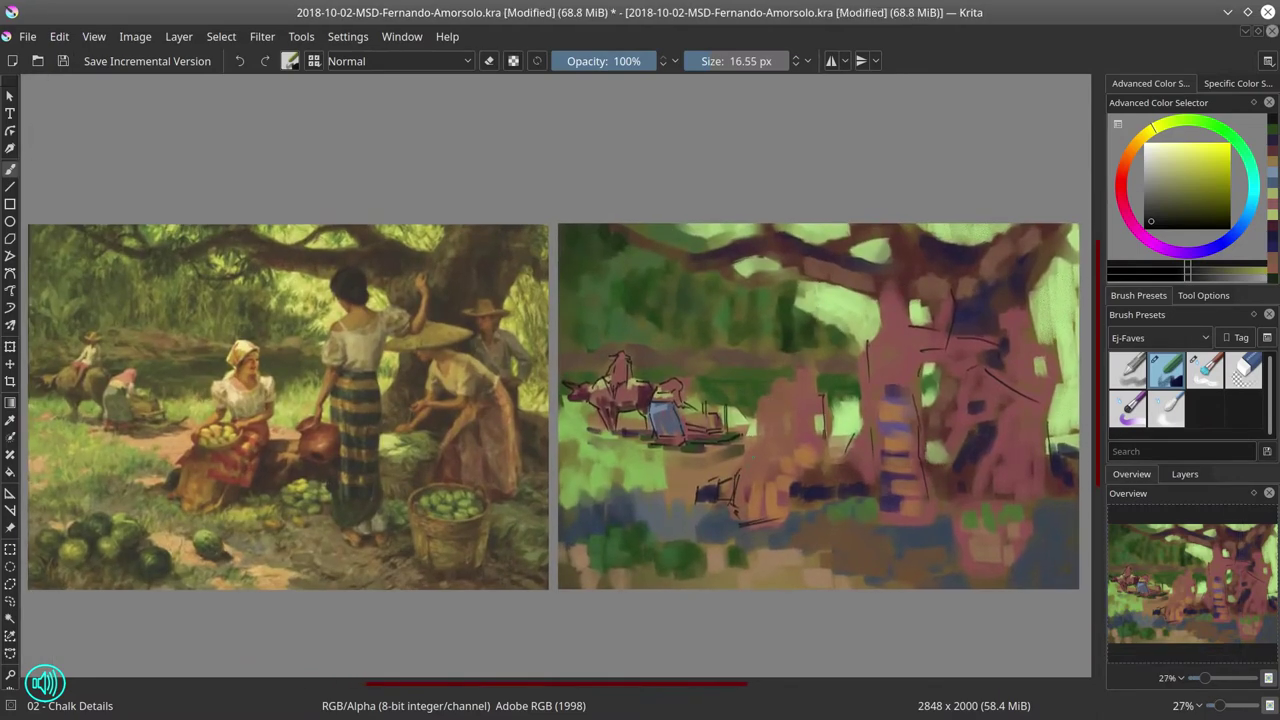
{"action": "mouse_move", "coordinate": [762, 492]}
{"action": "left_mouse_down"}
{"action": "mouse_move", "coordinate": [818, 454]}
{"action": "mouse_move", "coordinate": [810, 432]}
{"action": "mouse_move", "coordinate": [826, 432]}
{"action": "left_mouse_up"}
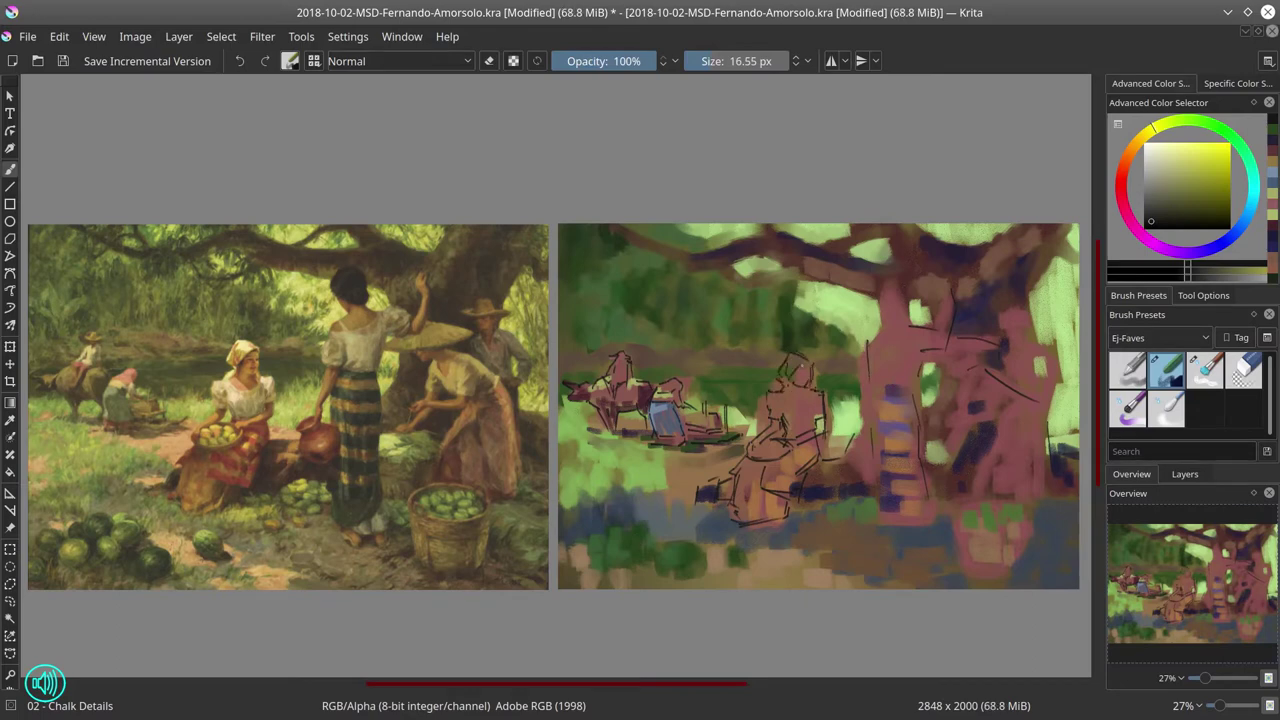
{"action": "left_click", "coordinate": [62, 61]}
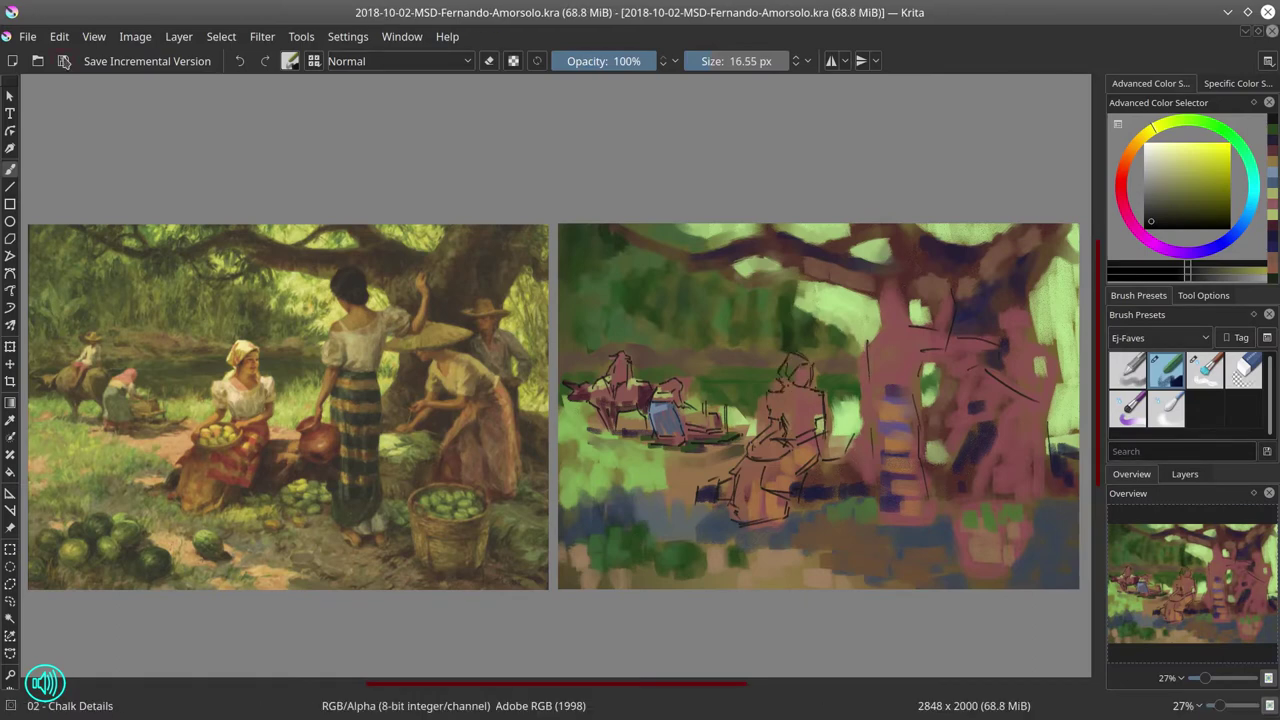
- Outline the standing woman's head, raised arm, left side and feet, plus the basket's right side, then save
{"action": "mouse_move", "coordinate": [886, 398]}
{"action": "left_mouse_down"}
{"action": "mouse_move", "coordinate": [906, 393]}
{"action": "mouse_move", "coordinate": [895, 397]}
{"action": "left_mouse_up"}
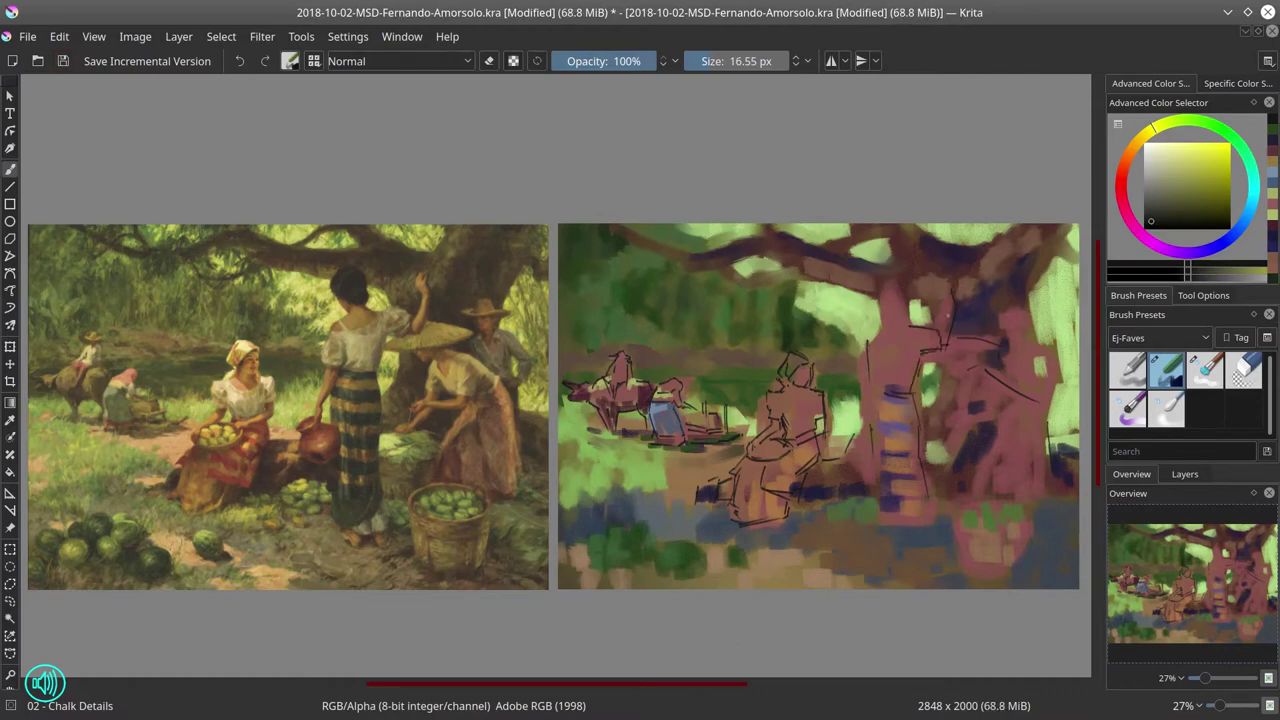
{"action": "left_click_drag", "start_coordinate": [947, 314], "coordinate": [941, 298]}
{"action": "left_click_drag", "start_coordinate": [860, 354], "coordinate": [890, 352]}
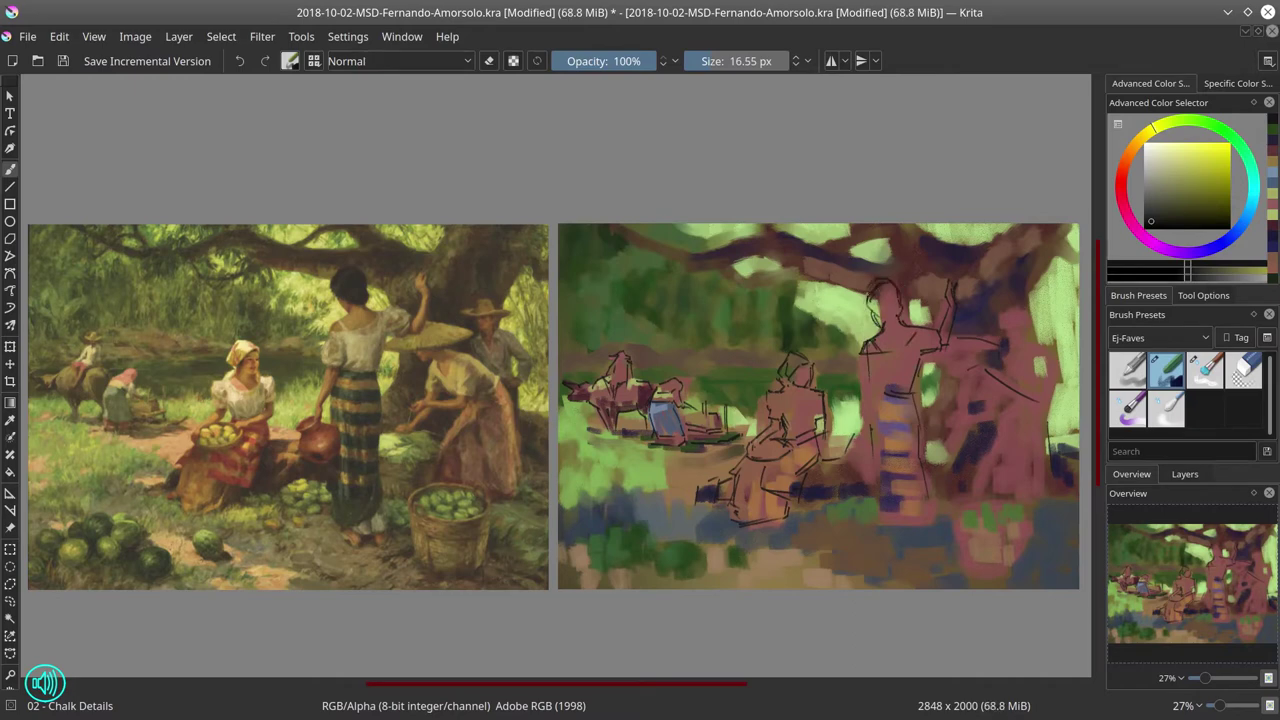
{"action": "mouse_move", "coordinate": [890, 382]}
{"action": "left_mouse_down"}
{"action": "mouse_move", "coordinate": [856, 394]}
{"action": "mouse_move", "coordinate": [858, 430]}
{"action": "left_mouse_up"}
{"action": "left_click_drag", "start_coordinate": [874, 396], "coordinate": [868, 440]}
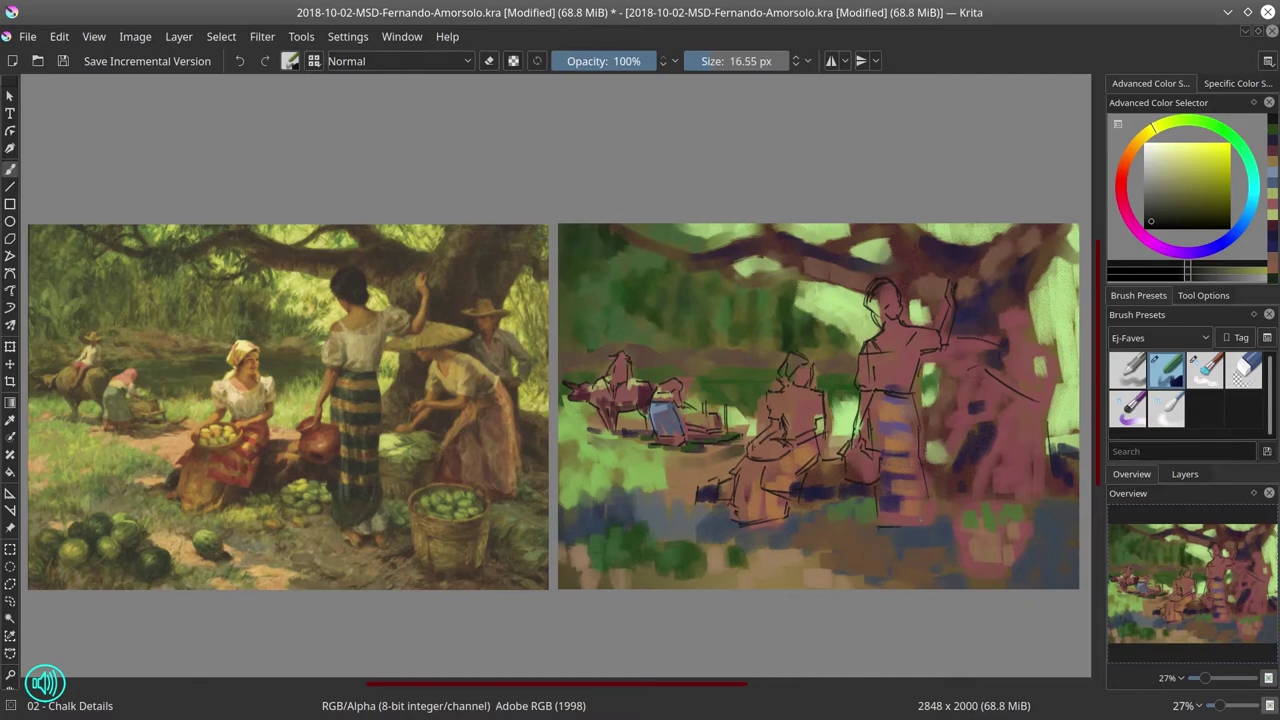
{"action": "left_click_drag", "start_coordinate": [903, 527], "coordinate": [929, 513]}
{"action": "left_click_drag", "start_coordinate": [1026, 538], "coordinate": [1030, 571]}
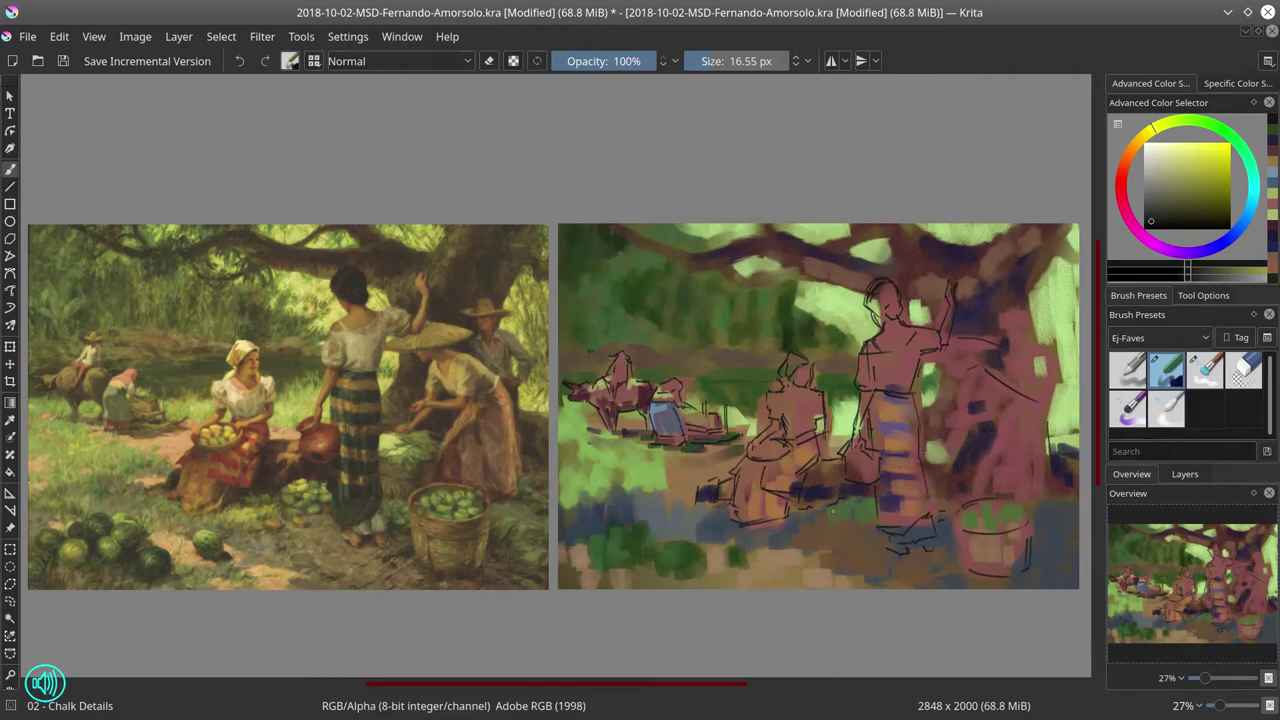
{"action": "left_click", "coordinate": [61, 62]}
- Sketch the right-hand figures' shoulders, bodies, head and hat, then save with Ctrl+S
{"action": "left_click_drag", "start_coordinate": [976, 396], "coordinate": [1002, 374]}
{"action": "left_click_drag", "start_coordinate": [1012, 424], "coordinate": [1032, 404]}
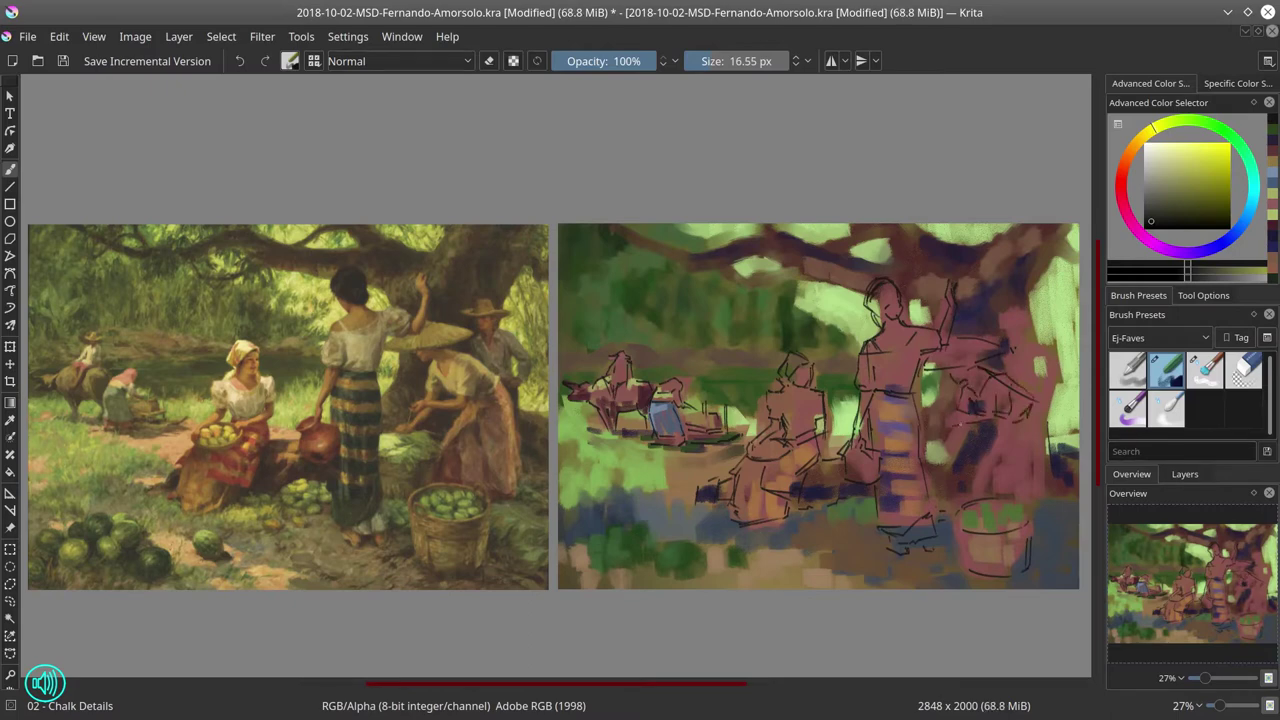
{"action": "left_click_drag", "start_coordinate": [930, 452], "coordinate": [952, 445]}
{"action": "left_click_drag", "start_coordinate": [1020, 422], "coordinate": [1030, 444]}
{"action": "mouse_move", "coordinate": [1046, 408]}
{"action": "left_mouse_down"}
{"action": "mouse_move", "coordinate": [1040, 474]}
{"action": "mouse_move", "coordinate": [976, 498]}
{"action": "left_mouse_up"}
{"action": "left_click_drag", "start_coordinate": [1006, 468], "coordinate": [1000, 496]}
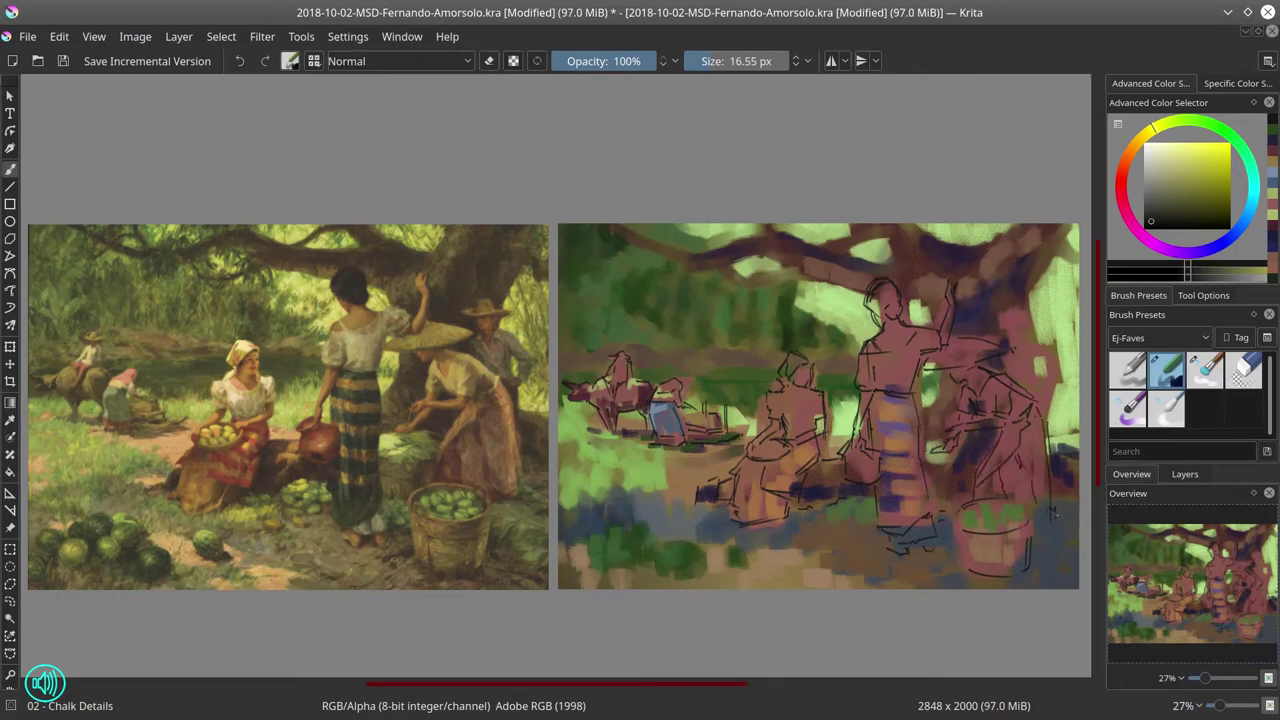
{"action": "left_click_drag", "start_coordinate": [998, 334], "coordinate": [1040, 318]}
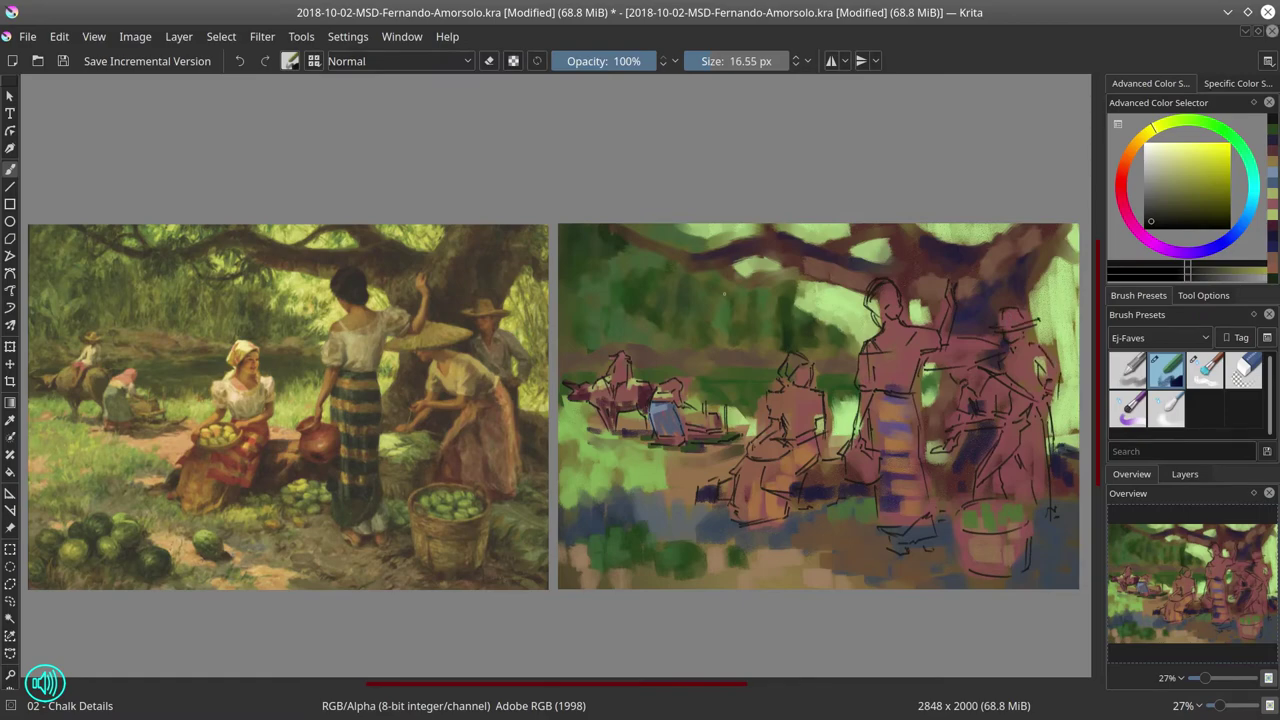
{"action": "key", "text": "ctrl+s"}
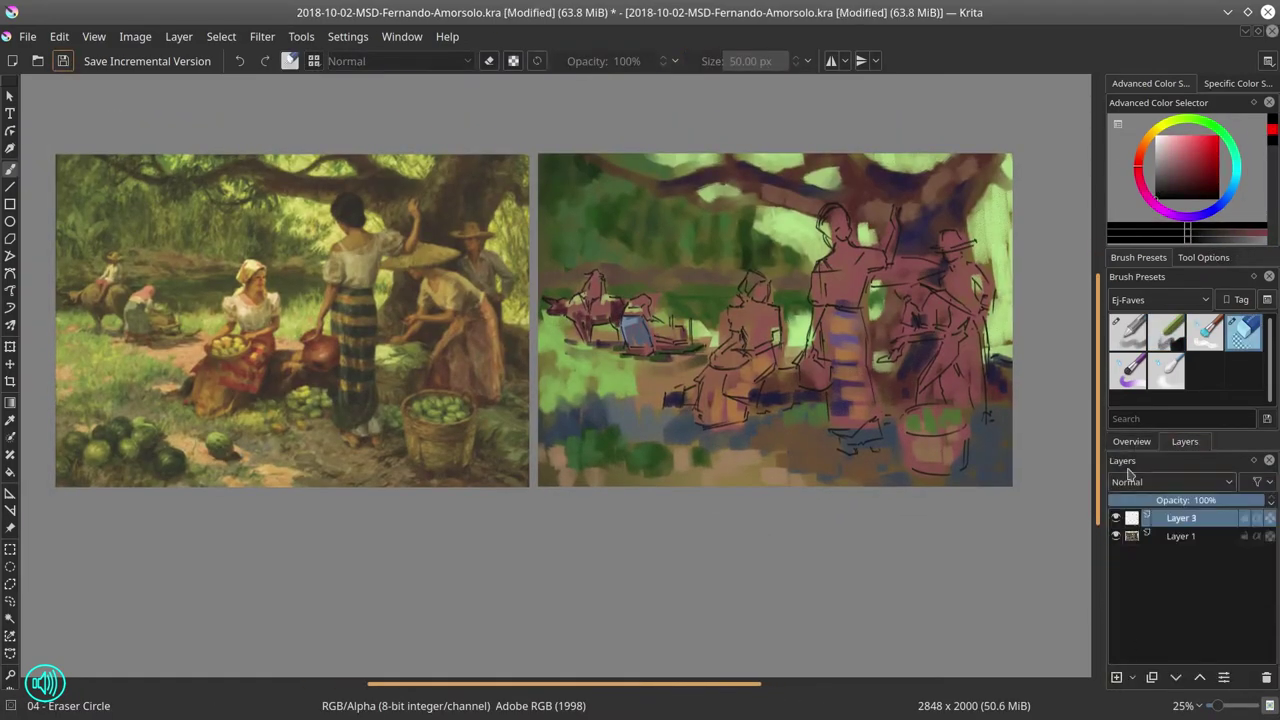
- With the chalk brush, zoom in and redraw the horse and cart outlines darker and bolder
{"action": "left_click", "coordinate": [1131, 441]}
{"action": "key", "text": "slash"}
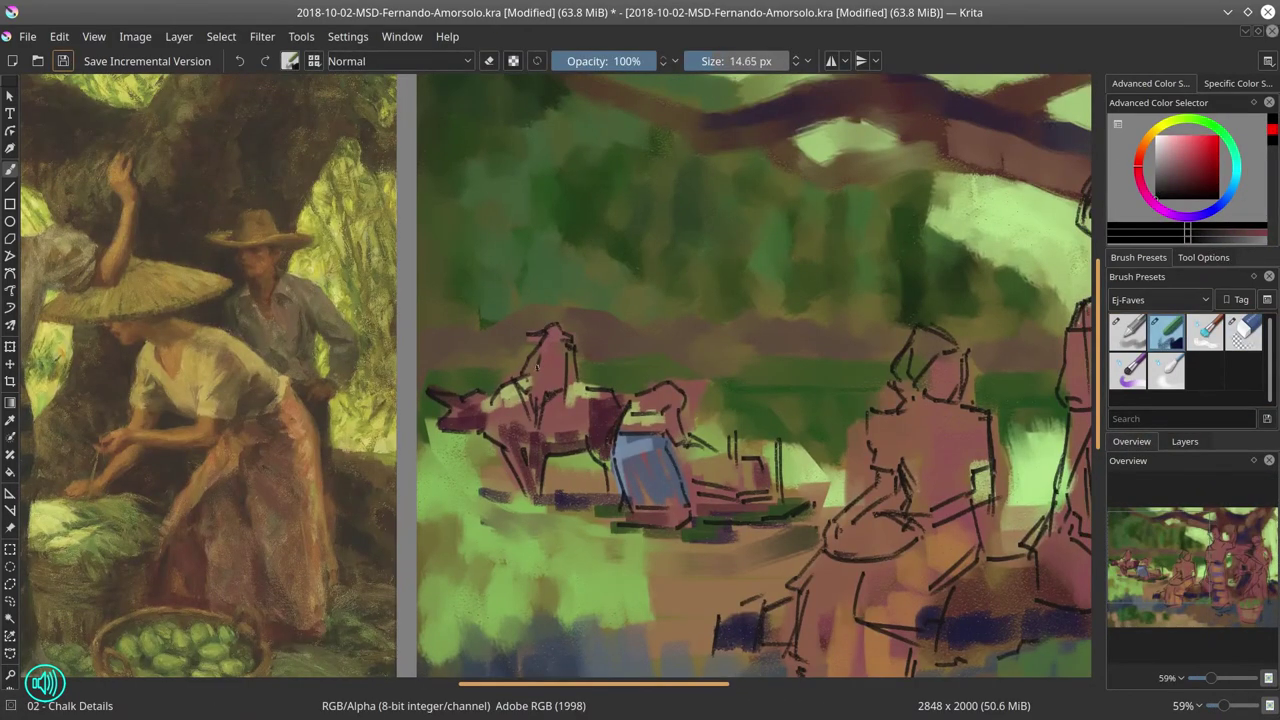
{"action": "mouse_move", "coordinate": [537, 367]}
{"action": "left_mouse_down"}
{"action": "mouse_move", "coordinate": [570, 380]}
{"action": "mouse_move", "coordinate": [500, 400]}
{"action": "mouse_move", "coordinate": [550, 470]}
{"action": "mouse_move", "coordinate": [668, 444]}
{"action": "mouse_move", "coordinate": [690, 528]}
{"action": "left_mouse_up"}
{"action": "left_click_drag", "start_coordinate": [615, 540], "coordinate": [818, 505]}
{"action": "left_click_drag", "start_coordinate": [694, 480], "coordinate": [766, 508]}
{"action": "left_click_drag", "start_coordinate": [676, 410], "coordinate": [630, 450]}
{"action": "left_click_drag", "start_coordinate": [670, 382], "coordinate": [710, 446]}
{"action": "left_click_drag", "start_coordinate": [736, 434], "coordinate": [780, 490]}
- Retrace the seated figure, right-hand figures and ground lines boldly, then return to the colour layer
{"action": "left_click_drag", "start_coordinate": [900, 380], "coordinate": [550, 290]}
{"action": "mouse_move", "coordinate": [516, 378]}
{"action": "left_mouse_down"}
{"action": "mouse_move", "coordinate": [556, 300]}
{"action": "mouse_move", "coordinate": [600, 300]}
{"action": "mouse_move", "coordinate": [640, 390]}
{"action": "mouse_move", "coordinate": [480, 440]}
{"action": "mouse_move", "coordinate": [514, 484]}
{"action": "mouse_move", "coordinate": [600, 500]}
{"action": "mouse_move", "coordinate": [500, 605]}
{"action": "mouse_move", "coordinate": [600, 572]}
{"action": "mouse_move", "coordinate": [762, 470]}
{"action": "mouse_move", "coordinate": [712, 330]}
{"action": "mouse_move", "coordinate": [745, 215]}
{"action": "mouse_move", "coordinate": [860, 190]}
{"action": "mouse_move", "coordinate": [803, 133]}
{"action": "mouse_move", "coordinate": [905, 215]}
{"action": "left_mouse_up"}
{"action": "mouse_move", "coordinate": [835, 330]}
{"action": "left_mouse_down"}
{"action": "mouse_move", "coordinate": [750, 585]}
{"action": "mouse_move", "coordinate": [880, 650]}
{"action": "left_mouse_up"}
{"action": "mouse_move", "coordinate": [1065, 615]}
{"action": "left_mouse_down"}
{"action": "mouse_move", "coordinate": [805, 560]}
{"action": "mouse_move", "coordinate": [818, 618]}
{"action": "mouse_move", "coordinate": [700, 332]}
{"action": "mouse_move", "coordinate": [714, 245]}
{"action": "mouse_move", "coordinate": [828, 285]}
{"action": "mouse_move", "coordinate": [840, 540]}
{"action": "mouse_move", "coordinate": [860, 290]}
{"action": "mouse_move", "coordinate": [755, 195]}
{"action": "mouse_move", "coordinate": [779, 158]}
{"action": "left_mouse_up"}
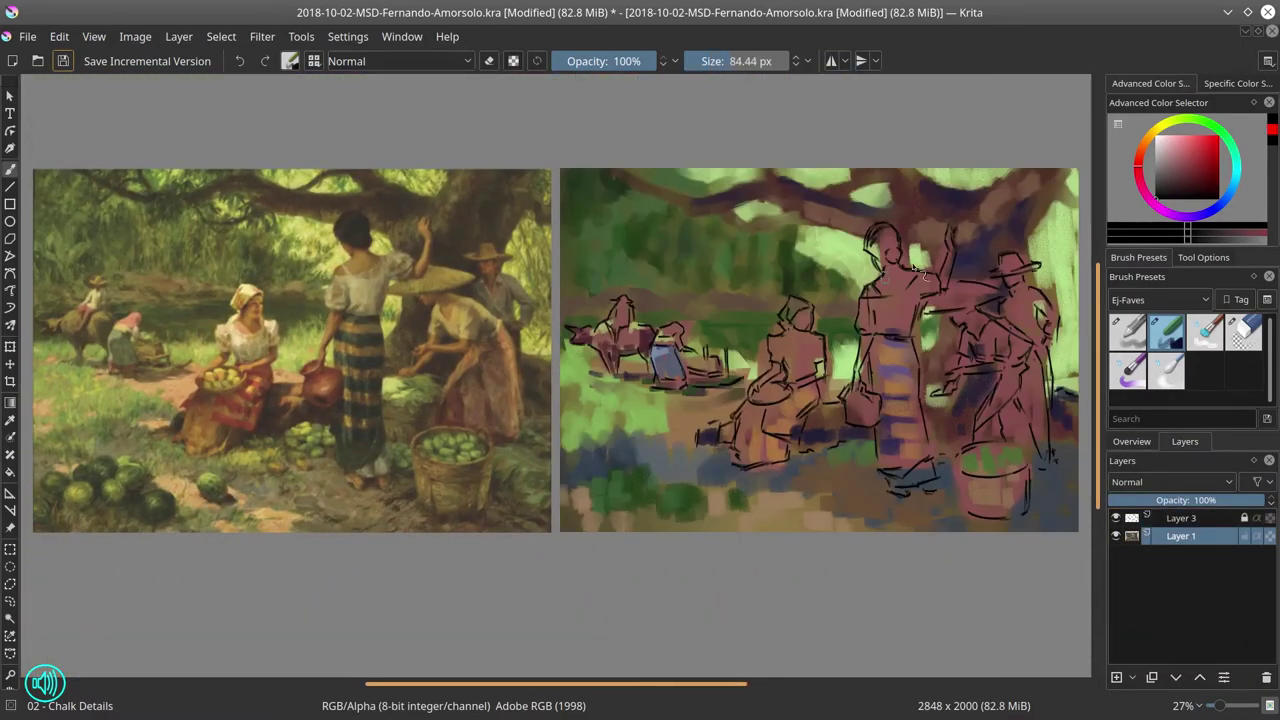
{"action": "left_click", "coordinate": [1161, 133]}
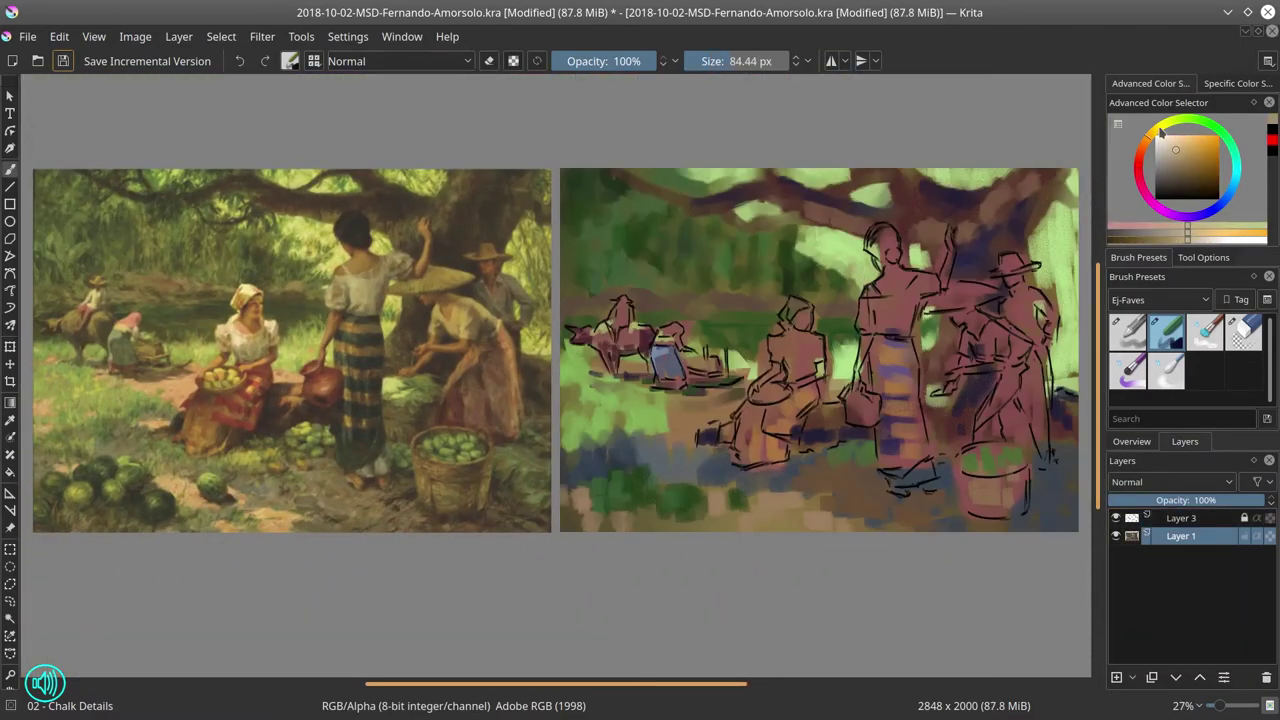
- Dab light green into the tree canopy, near the right edge and by the small figures
{"action": "left_click_drag", "start_coordinate": [1161, 133], "coordinate": [1168, 126]}
{"action": "left_click_drag", "start_coordinate": [786, 248], "coordinate": [870, 280]}
{"action": "left_click", "coordinate": [850, 200], "text": "ctrl"}
{"action": "left_click_drag", "start_coordinate": [805, 180], "coordinate": [943, 177]}
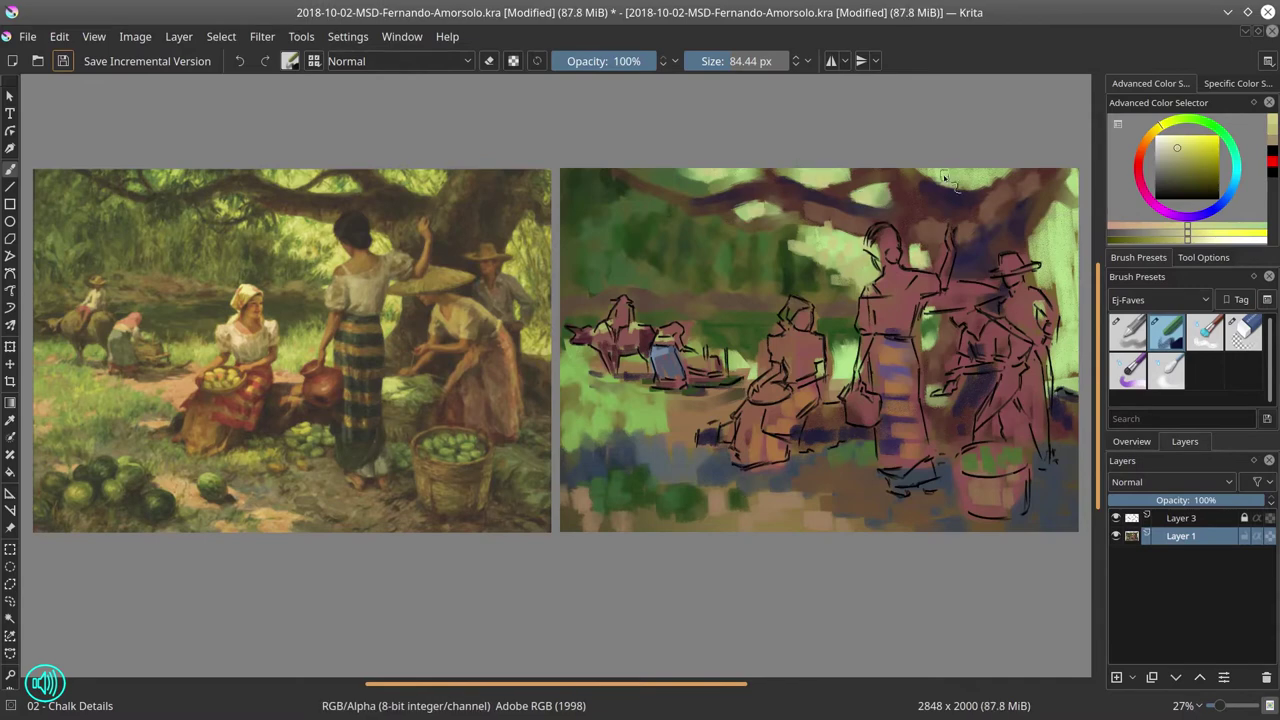
{"action": "left_click_drag", "start_coordinate": [1045, 262], "coordinate": [1066, 308]}
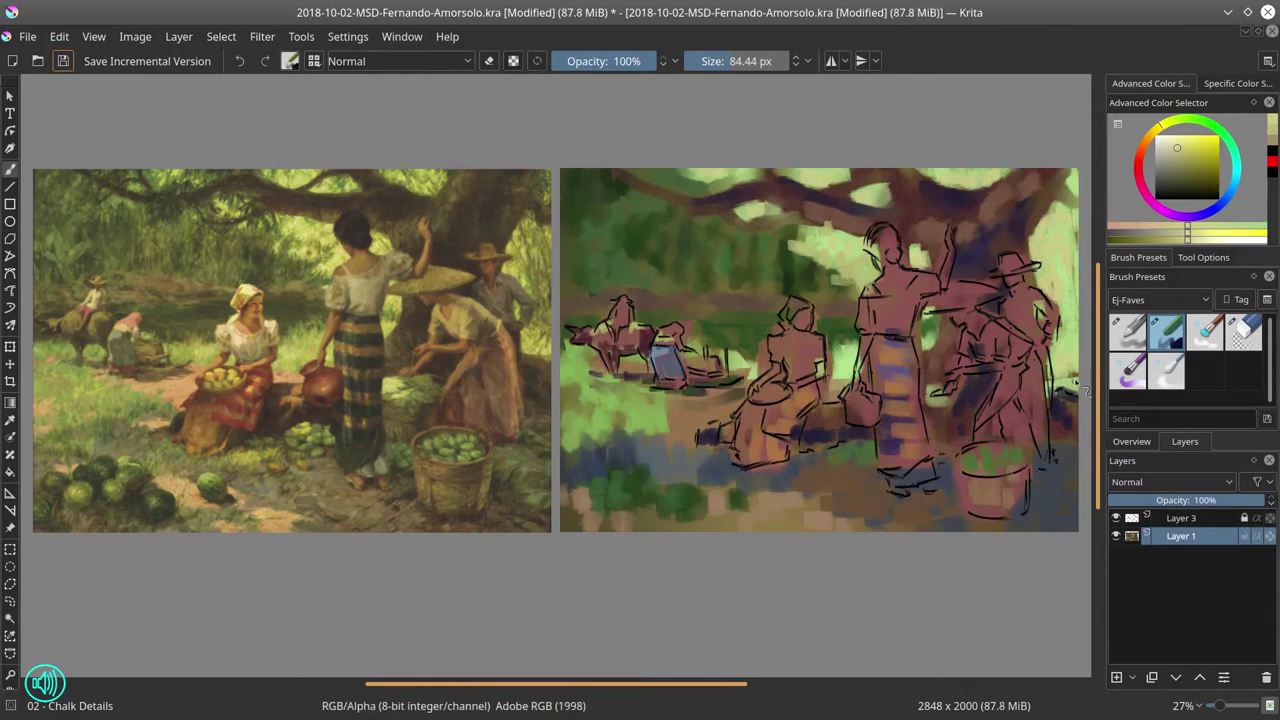
{"action": "left_click", "coordinate": [780, 343], "text": "ctrl"}
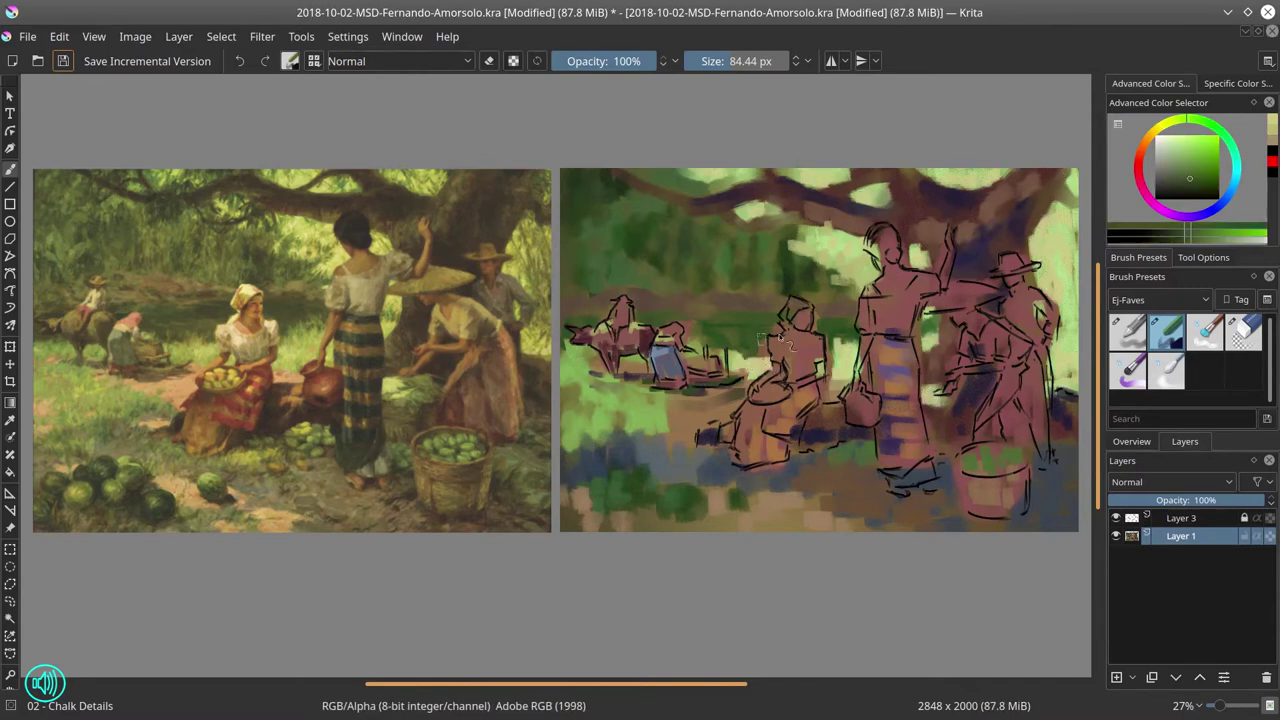
{"action": "left_click_drag", "start_coordinate": [738, 334], "coordinate": [666, 328]}
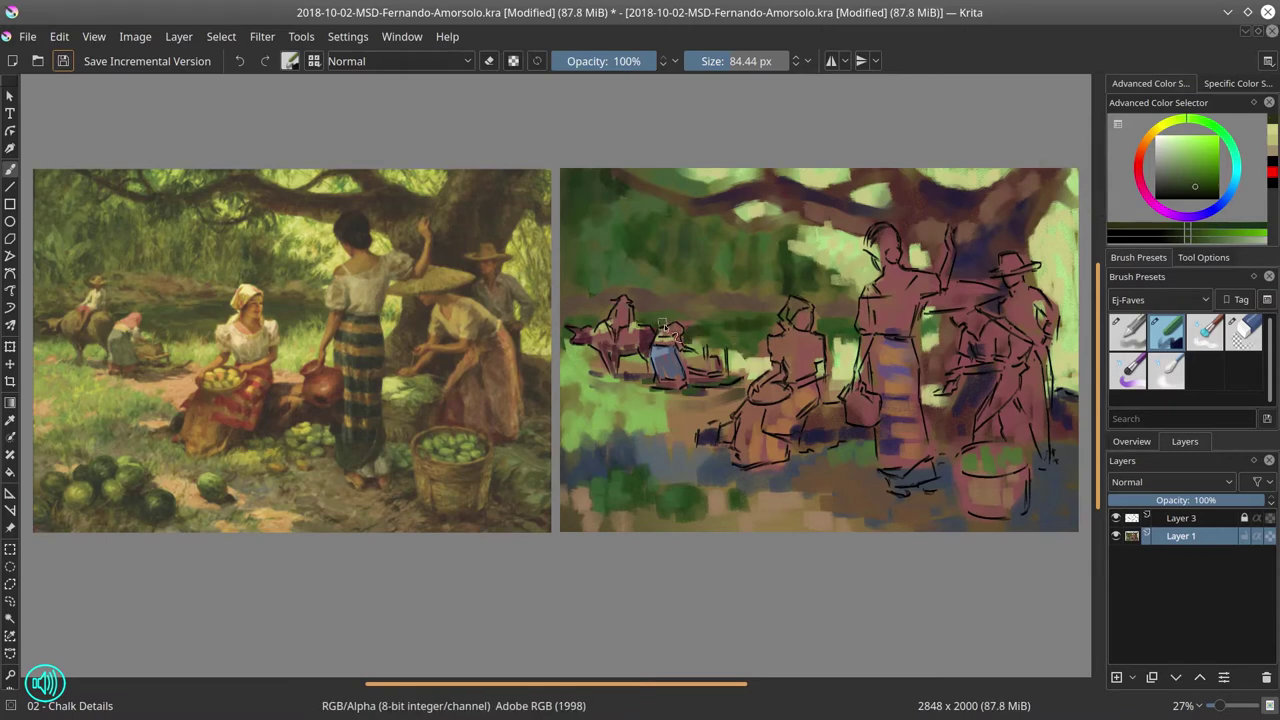
- Shrink the brush and sample reddish-brown, orange-brown and green tones from the study
{"action": "key", "text": "bracketleft"}
{"action": "left_click", "coordinate": [1187, 189]}
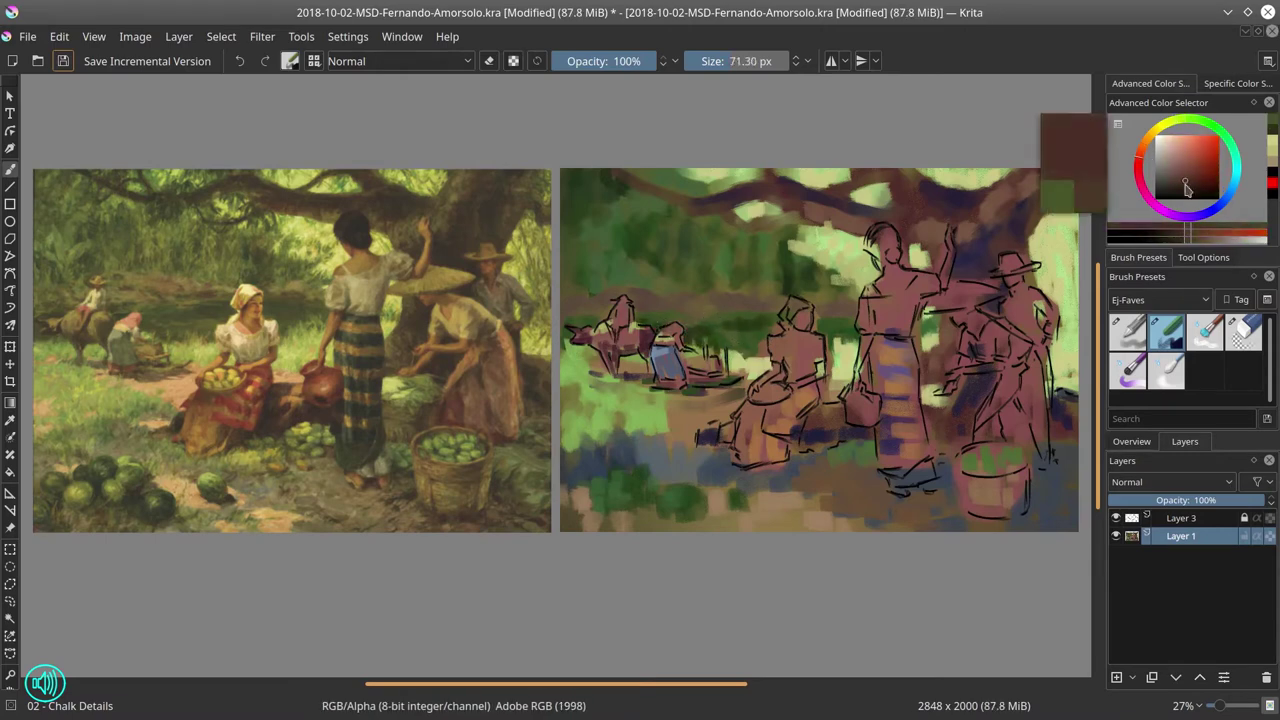
{"action": "left_click", "coordinate": [717, 327], "text": "ctrl"}
{"action": "key", "text": "bracketleft"}
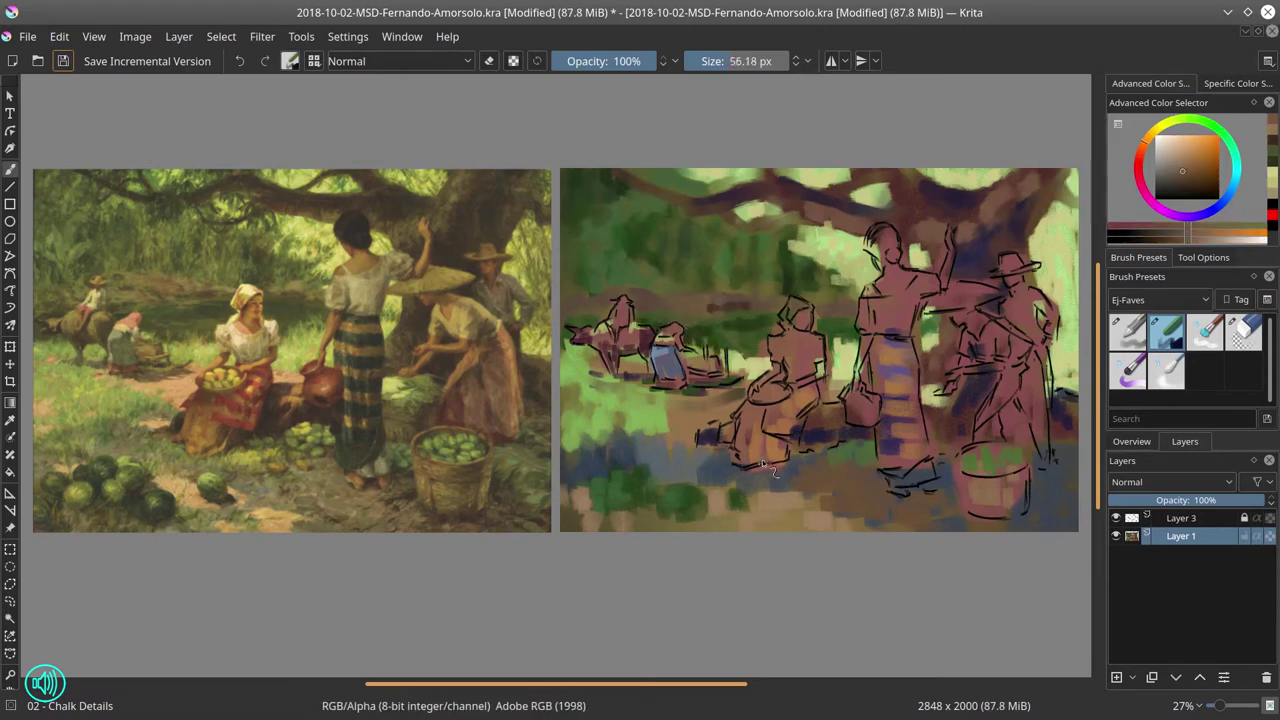
{"action": "left_click", "coordinate": [666, 316], "text": "ctrl"}
{"action": "key", "text": "bracketright"}
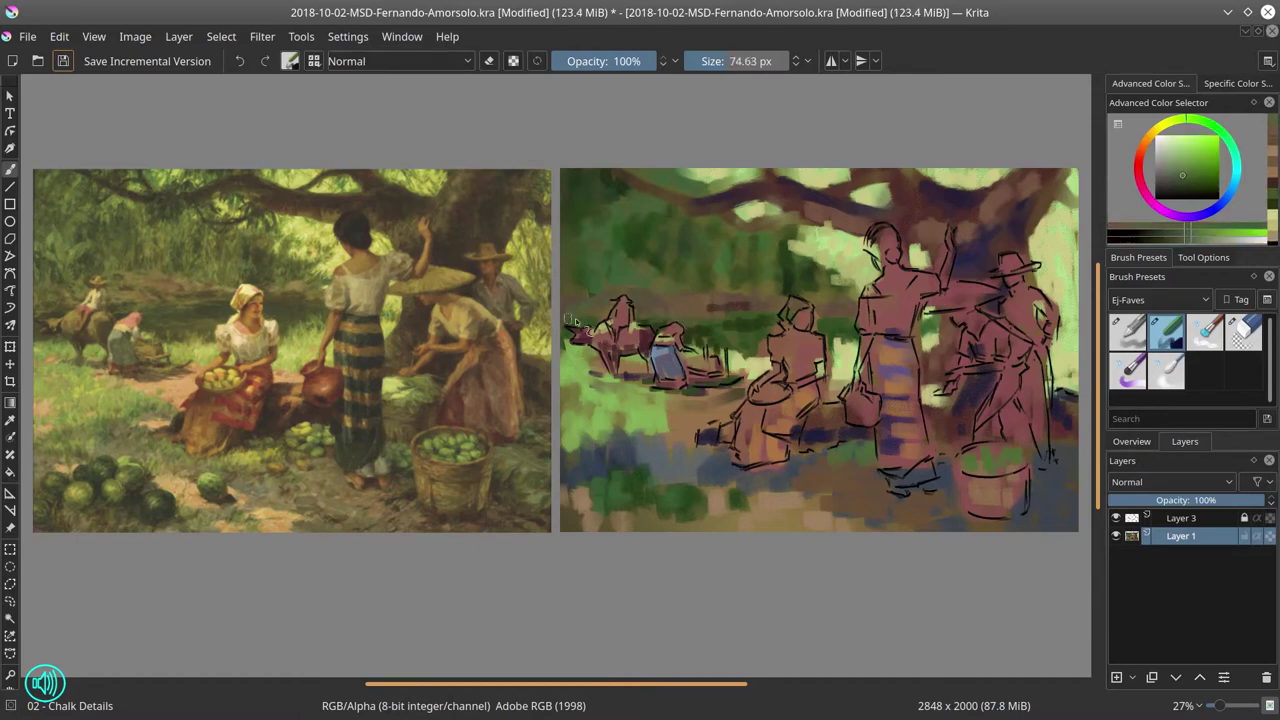
{"action": "left_click", "coordinate": [570, 330], "text": "ctrl"}
{"action": "key", "text": "bracketleft"}
{"action": "key", "text": "bracketleft"}
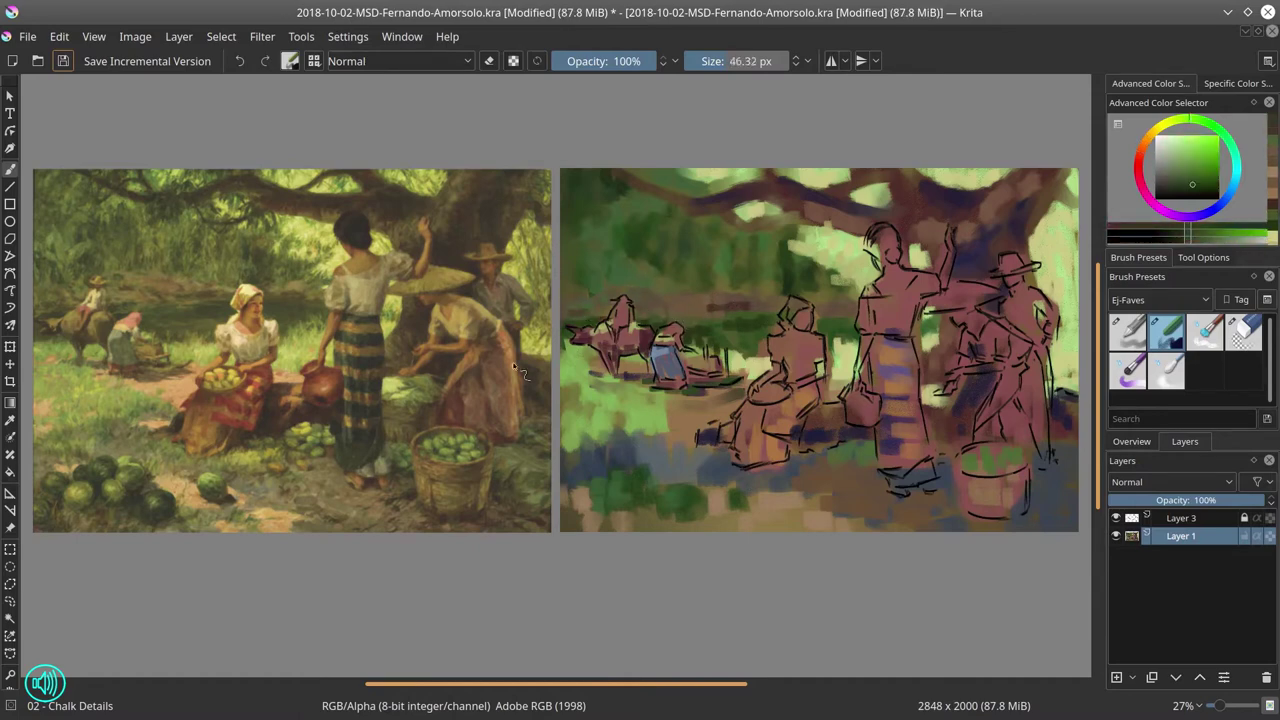
- Paint reddish-brown strokes on the figures and dab olive-yellow beside the seated figures
{"action": "left_click", "coordinate": [661, 321], "text": "ctrl"}
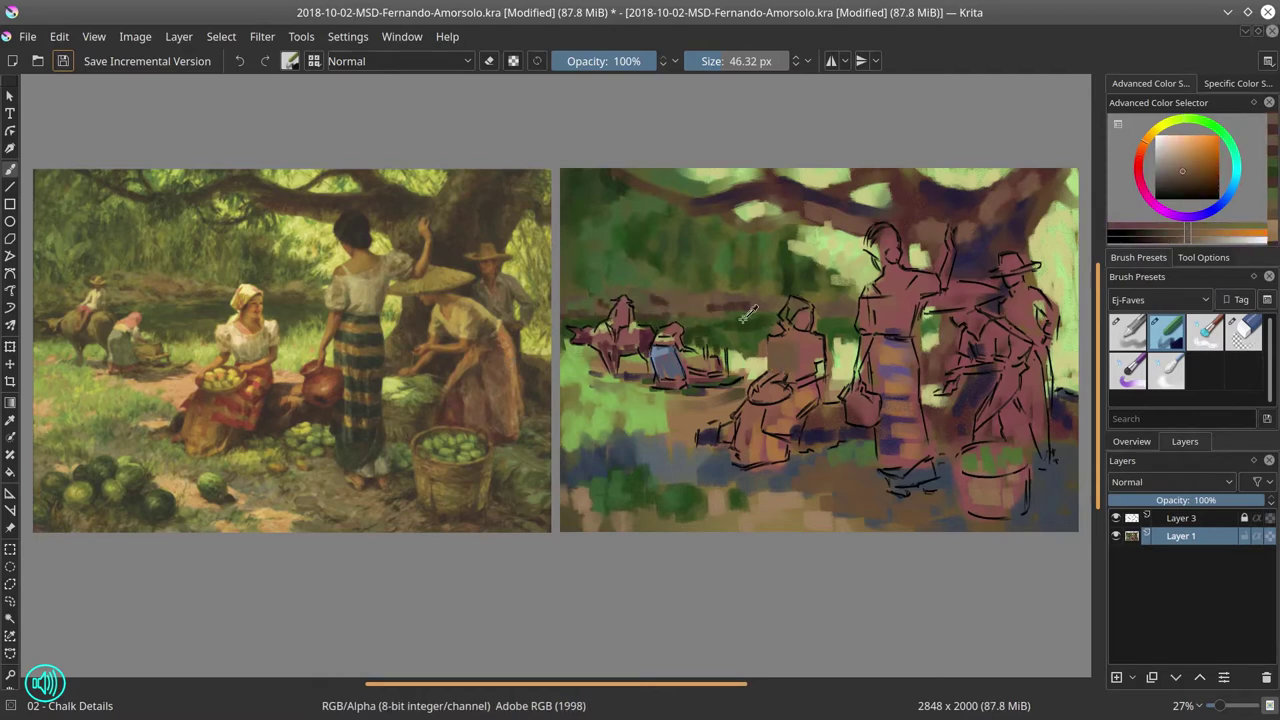
{"action": "left_click", "coordinate": [690, 310], "text": "ctrl"}
{"action": "left_click", "coordinate": [765, 298], "text": "ctrl"}
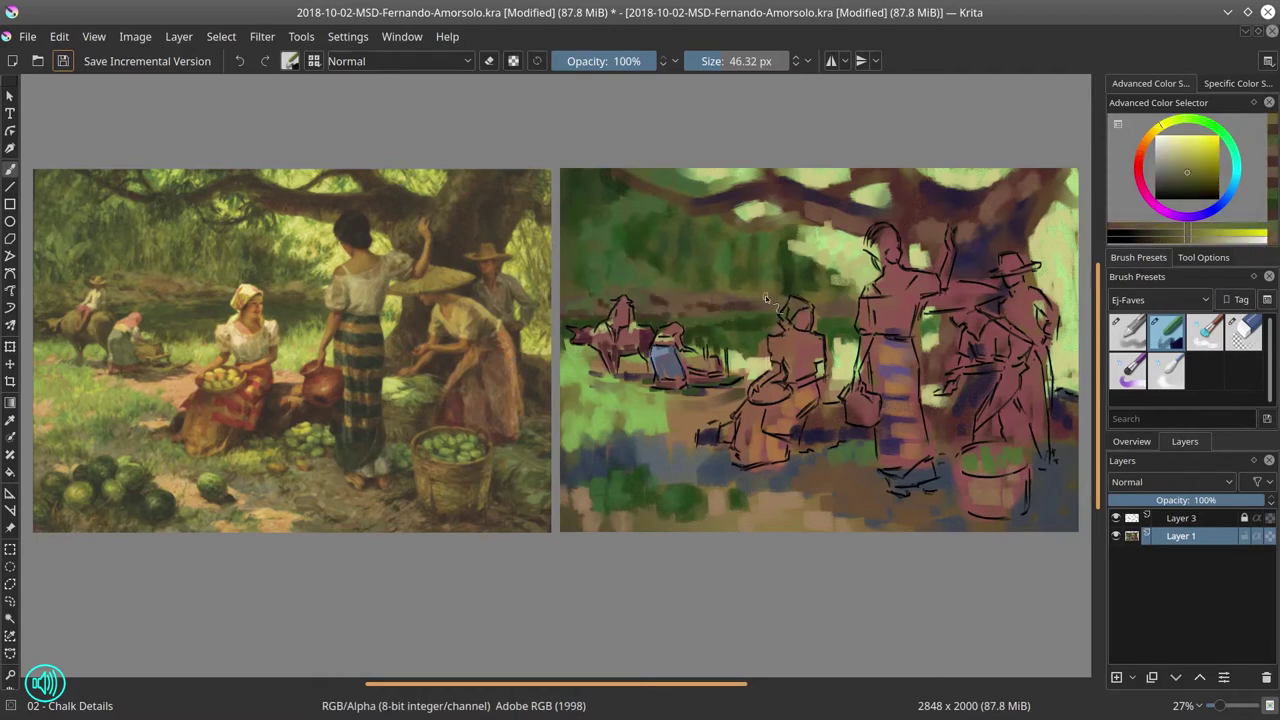
{"action": "left_click", "coordinate": [820, 240], "text": "ctrl"}
{"action": "left_click", "coordinate": [834, 312], "text": "ctrl"}
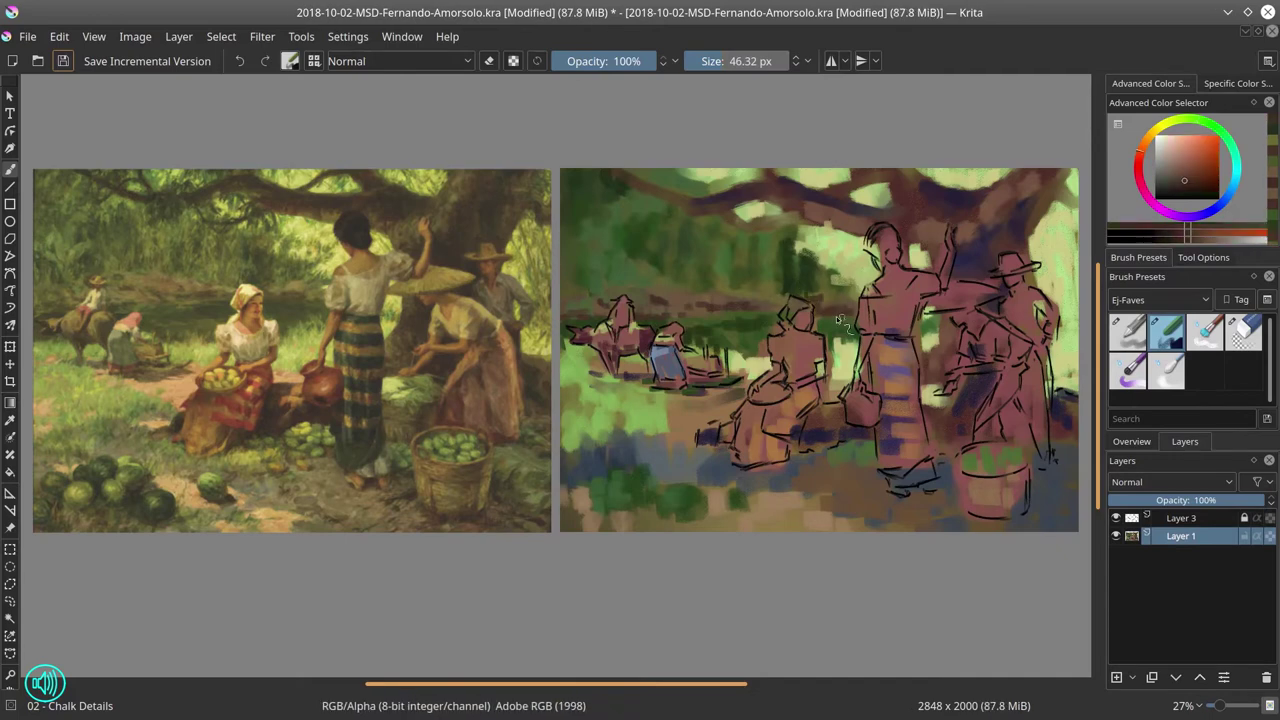
{"action": "left_click", "coordinate": [840, 322], "text": "ctrl"}
{"action": "left_click", "coordinate": [757, 342], "text": "ctrl"}
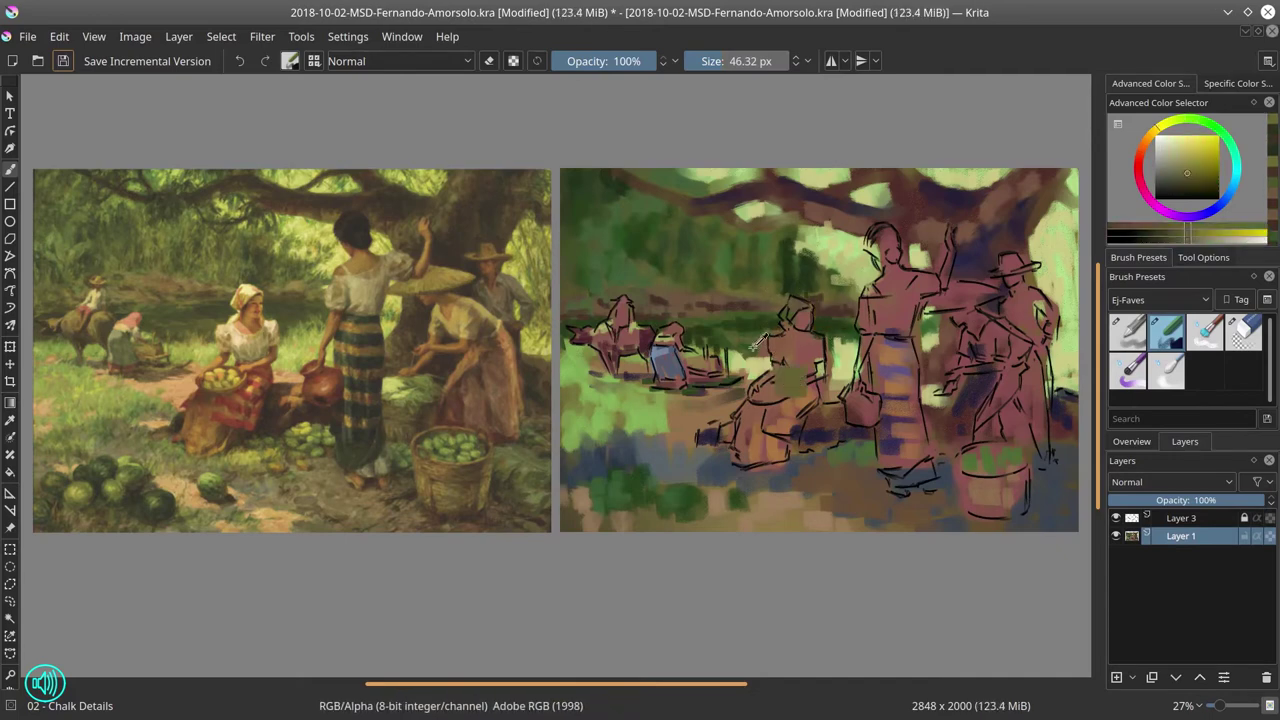
- Paint bright and darker greens into the background foliage with smaller strokes
{"action": "left_click", "coordinate": [757, 342], "text": "ctrl"}
{"action": "left_click", "coordinate": [760, 412], "text": "ctrl"}
{"action": "left_click", "coordinate": [880, 392], "text": "ctrl"}
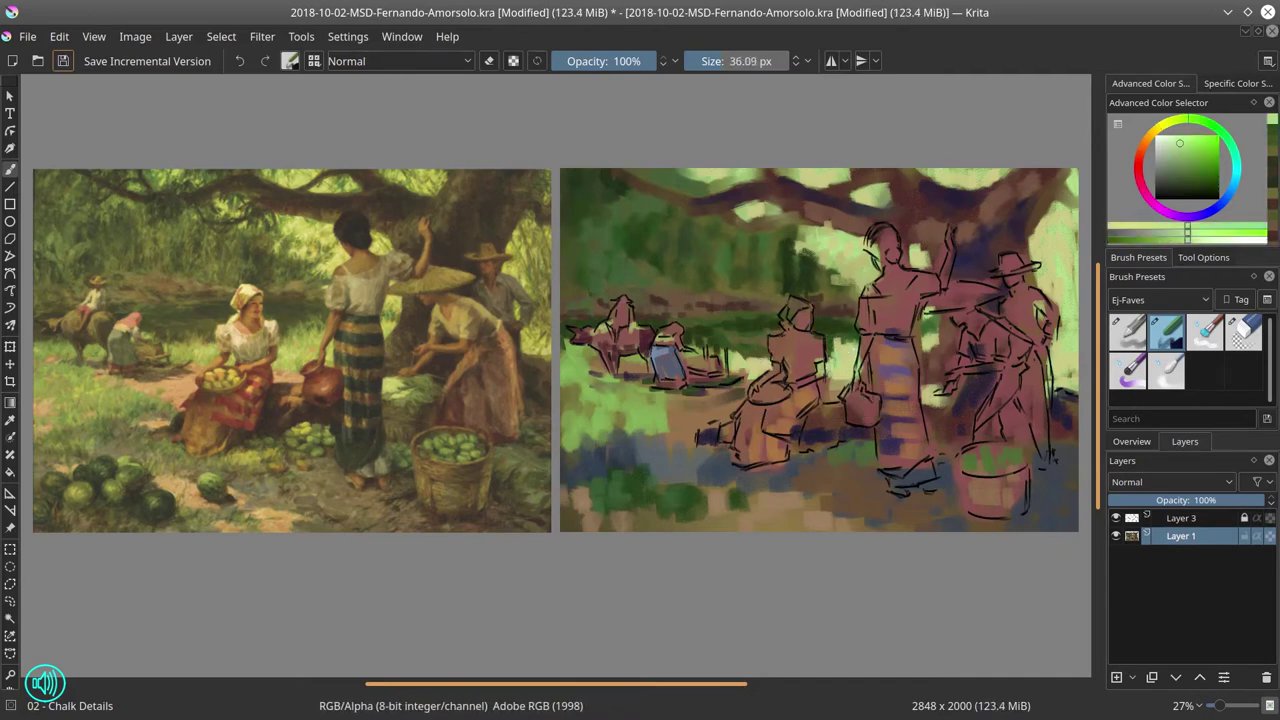
{"action": "left_click", "coordinate": [856, 350], "text": "ctrl"}
{"action": "left_click", "coordinate": [878, 392], "text": "ctrl"}
{"action": "left_click", "coordinate": [880, 392], "text": "ctrl"}
{"action": "key", "text": "bracketleft"}
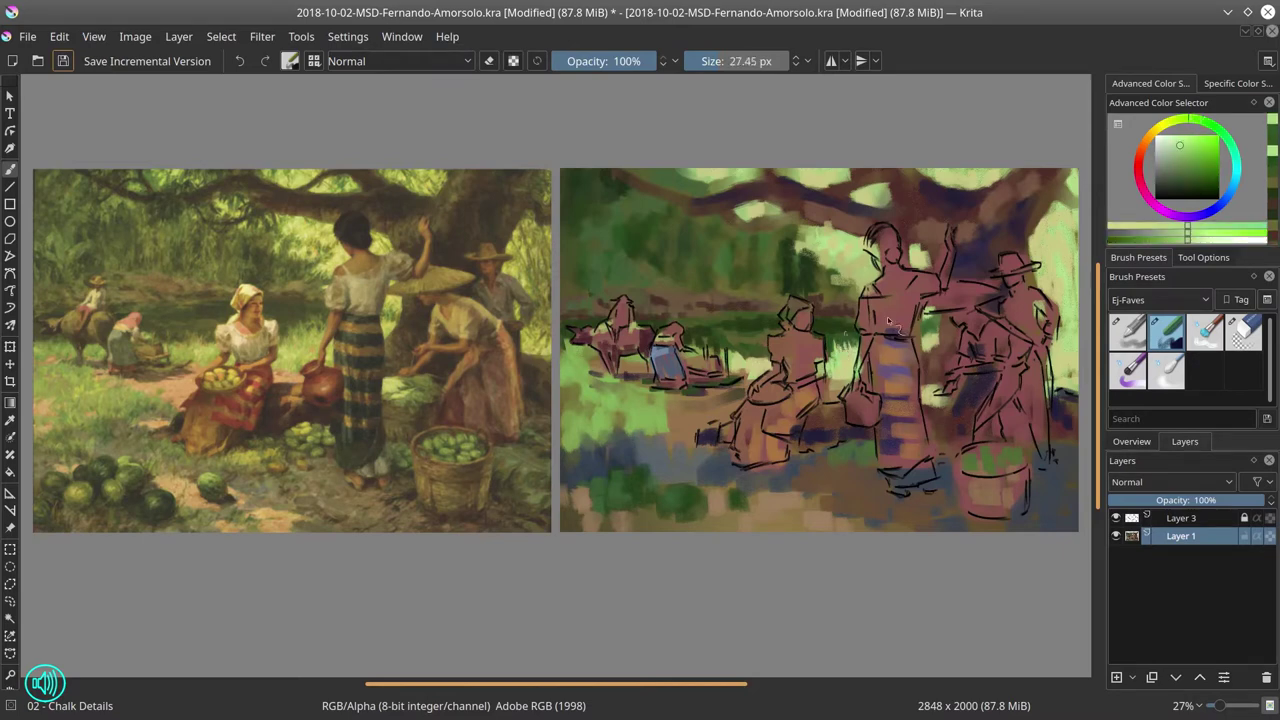
{"action": "left_click", "coordinate": [836, 370], "text": "ctrl"}
{"action": "left_click", "coordinate": [814, 284], "text": "ctrl"}
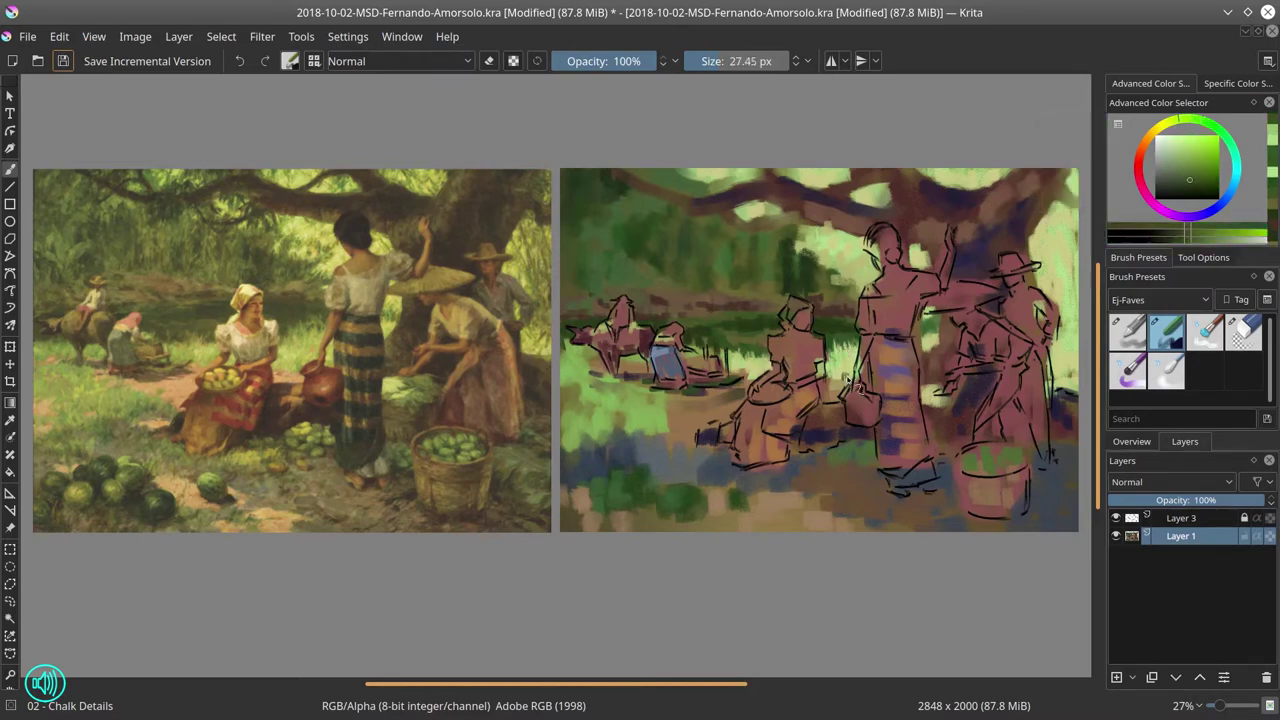
{"action": "left_click", "coordinate": [853, 385], "text": "ctrl"}
{"action": "left_click", "coordinate": [945, 266], "text": "ctrl"}
- Add reddish-brown to the standing figure and light green around the figures
{"action": "left_click", "coordinate": [887, 399], "text": "ctrl"}
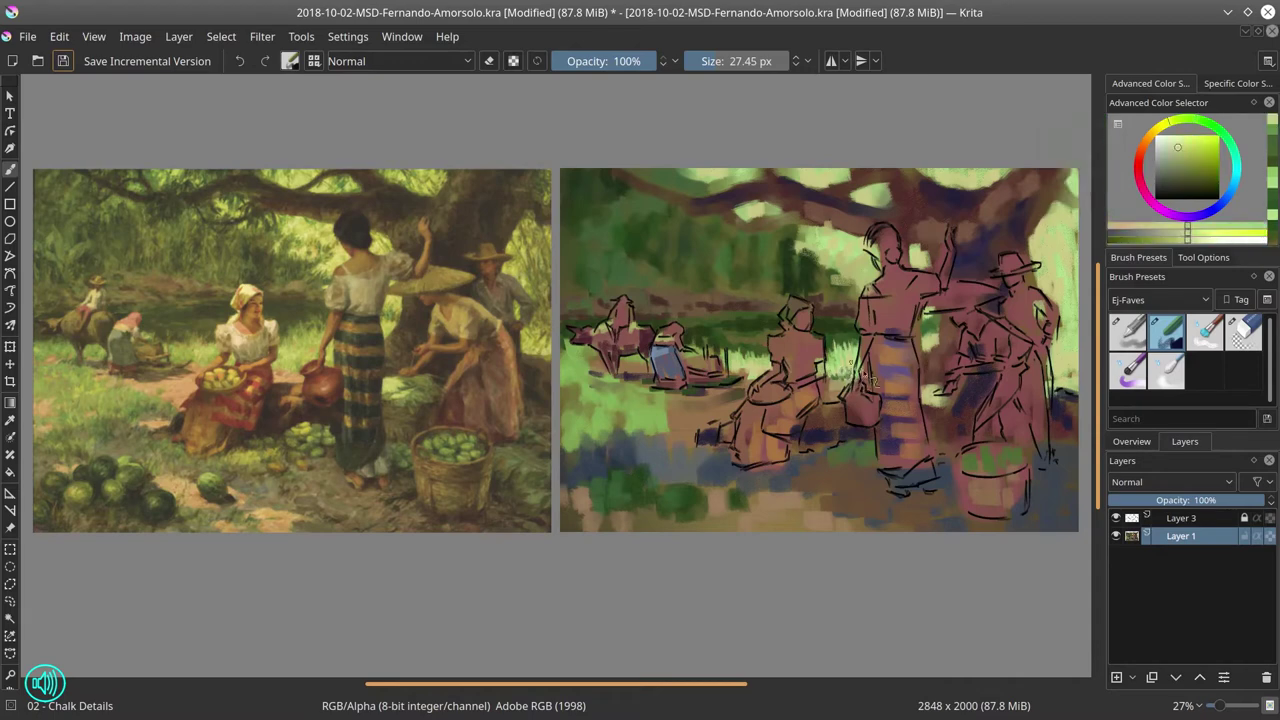
{"action": "key", "text": "bracketright"}
{"action": "left_click", "coordinate": [828, 383], "text": "ctrl"}
{"action": "left_click", "coordinate": [891, 253], "text": "ctrl"}
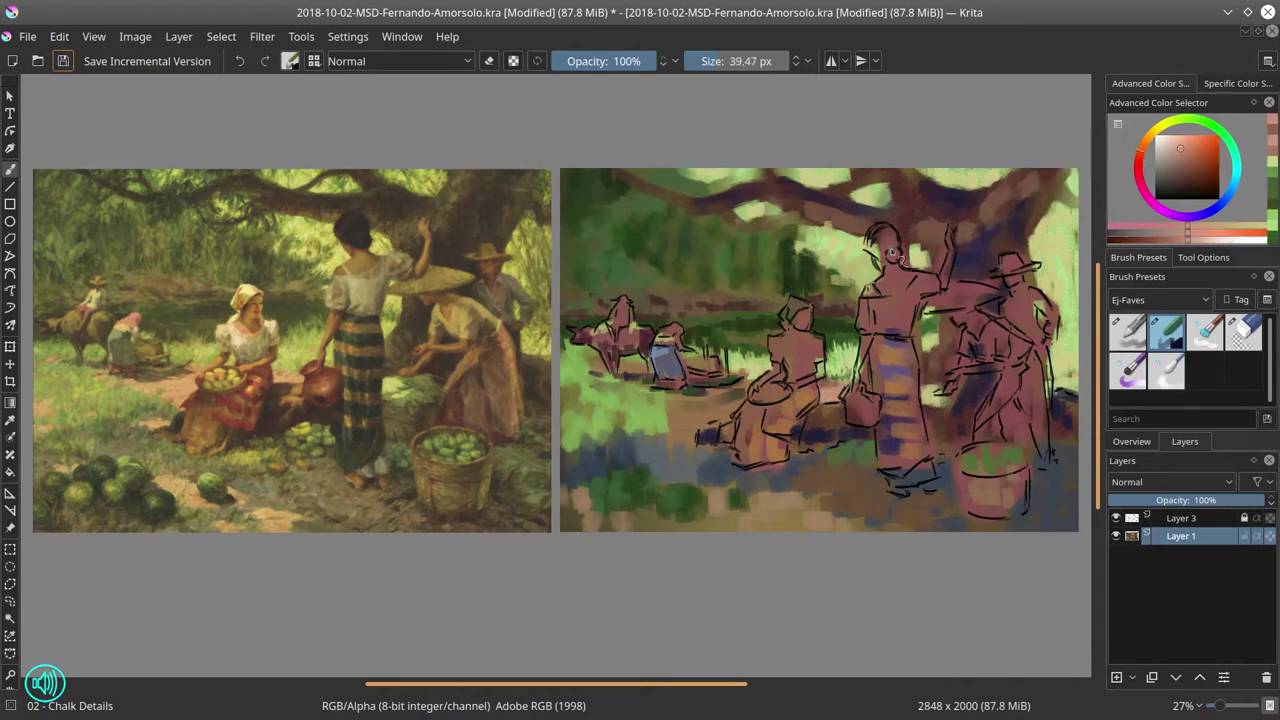
{"action": "left_click", "coordinate": [853, 297], "text": "ctrl"}
{"action": "key", "text": "bracketleft"}
{"action": "left_click", "coordinate": [757, 377], "text": "ctrl"}
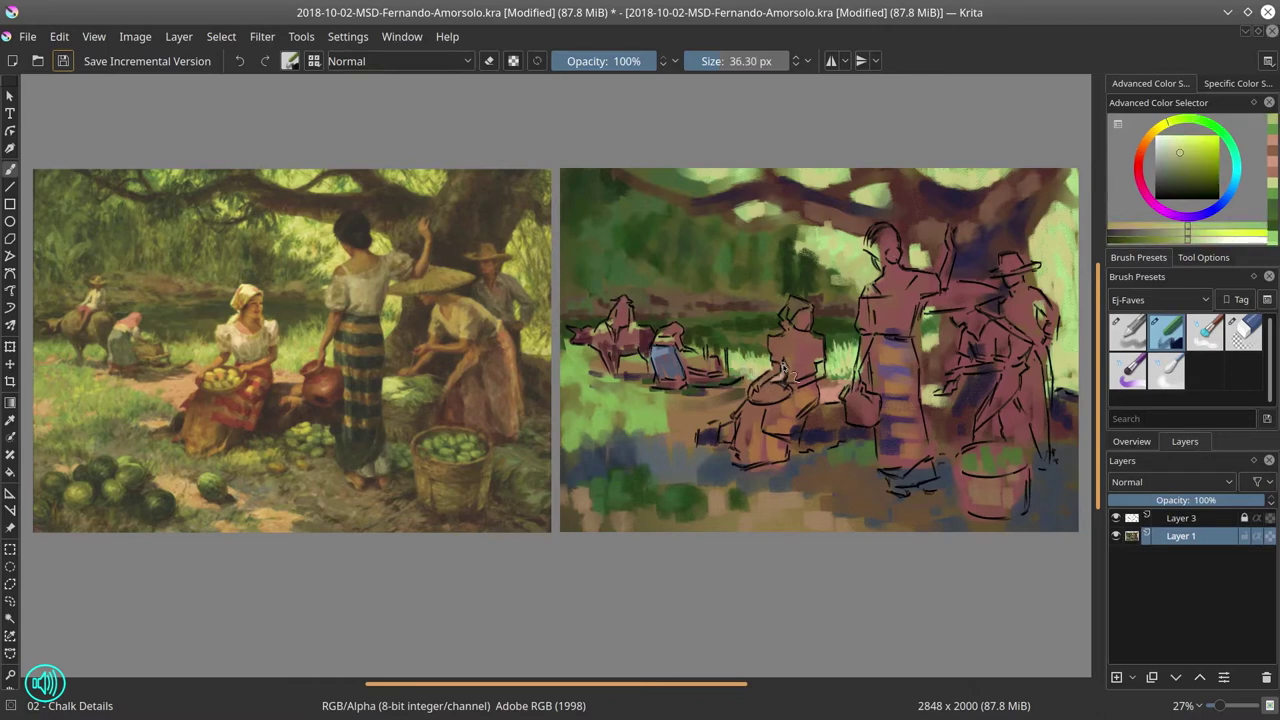
- Paint lighter green over the upper-left background foliage
{"action": "left_click", "coordinate": [714, 297], "text": "ctrl"}
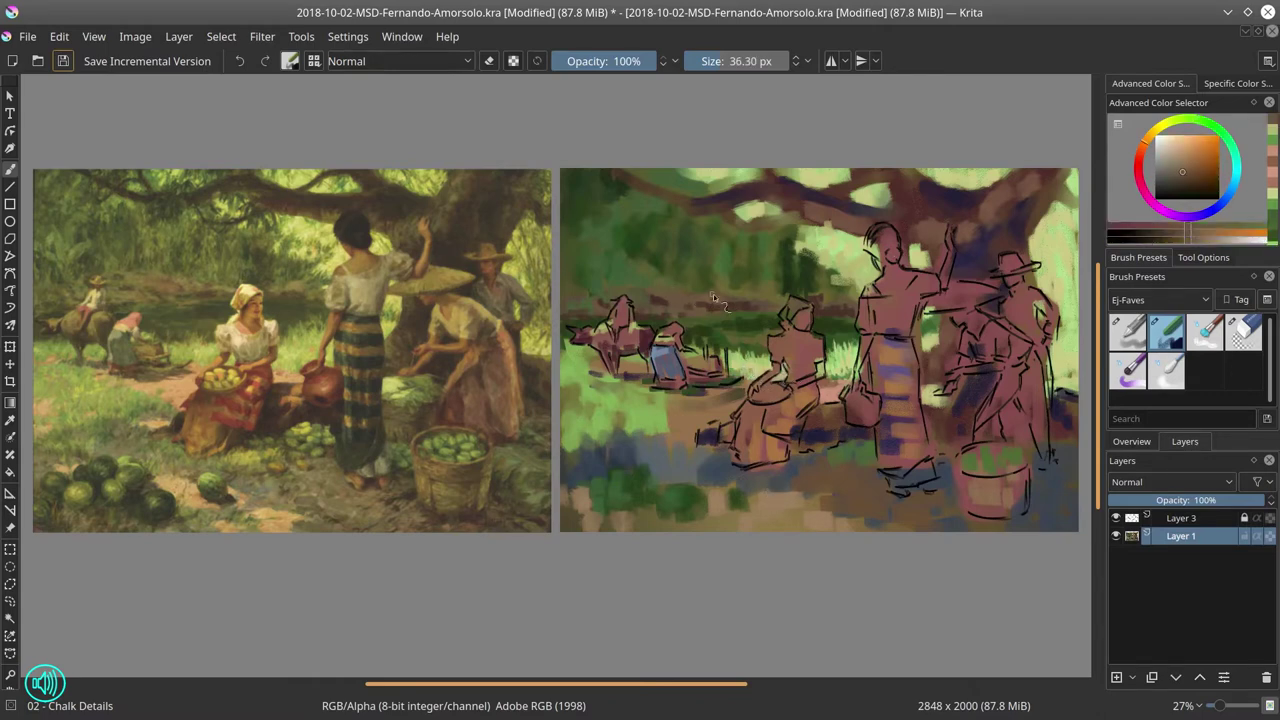
{"action": "left_click", "coordinate": [650, 250], "text": "ctrl"}
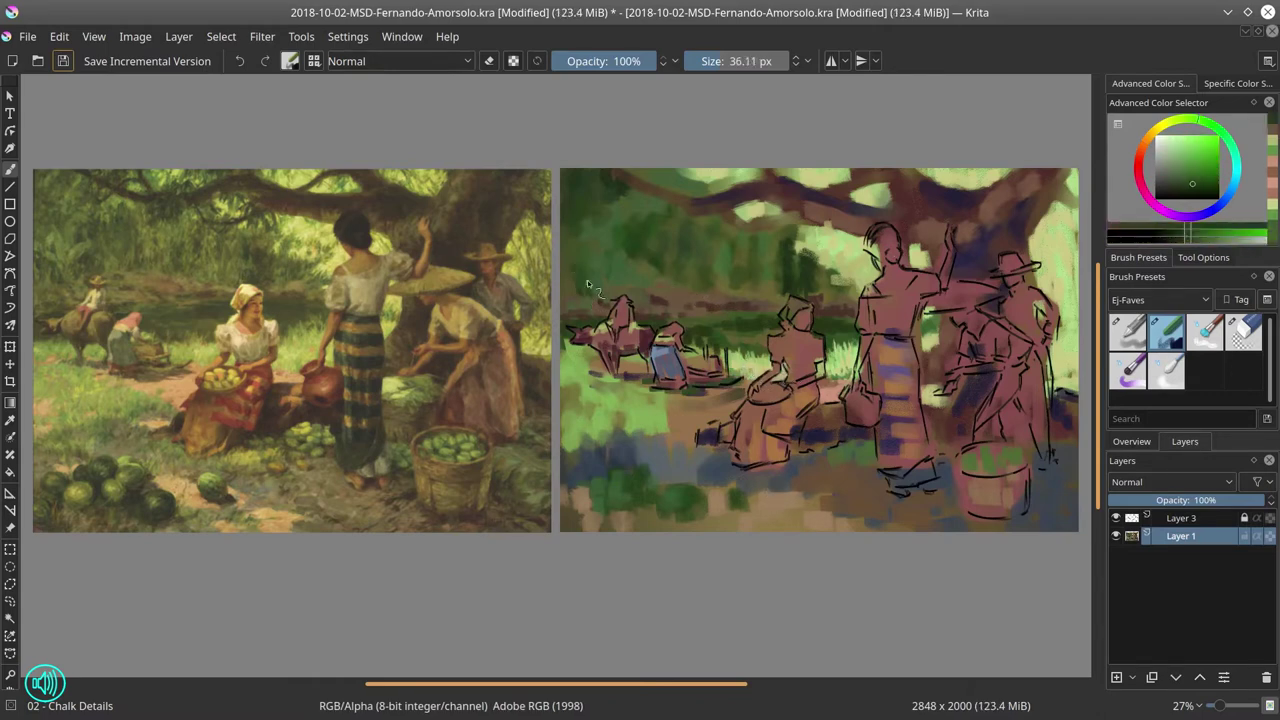
{"action": "left_click", "coordinate": [571, 291], "text": "ctrl"}
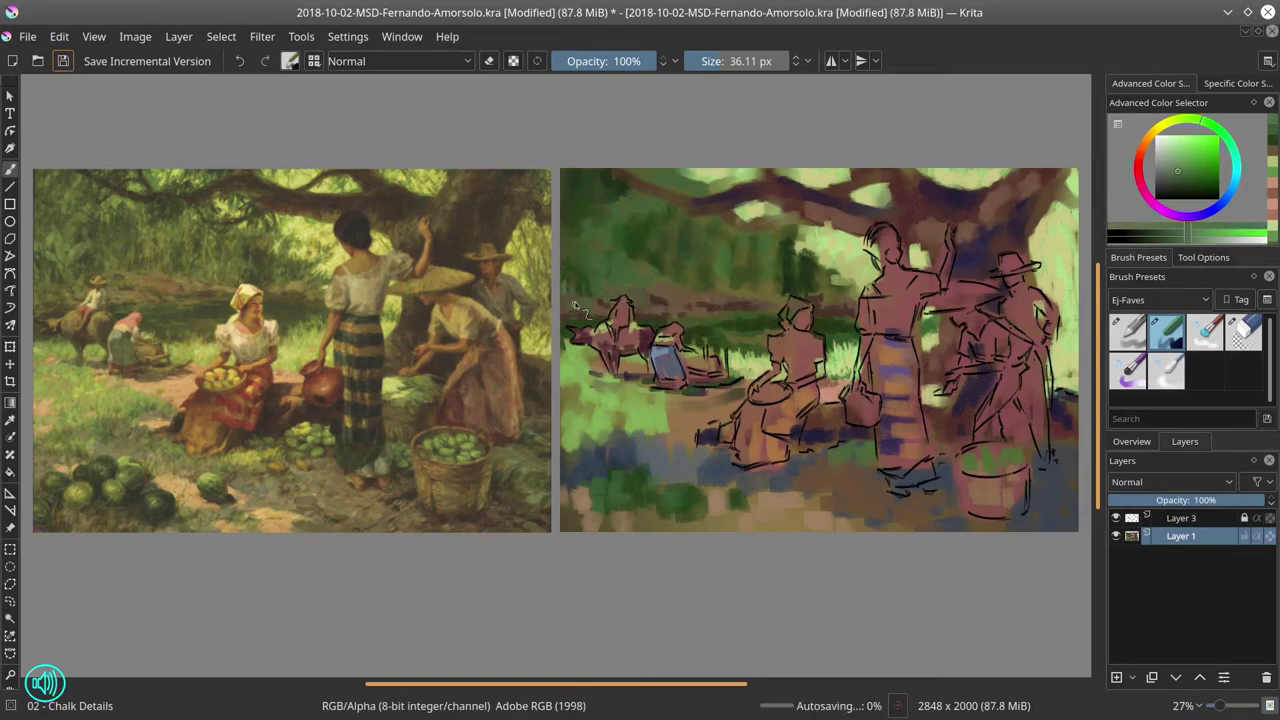
{"action": "left_click", "coordinate": [1074, 178], "text": "ctrl"}
{"action": "left_click", "coordinate": [1074, 178], "text": "ctrl"}
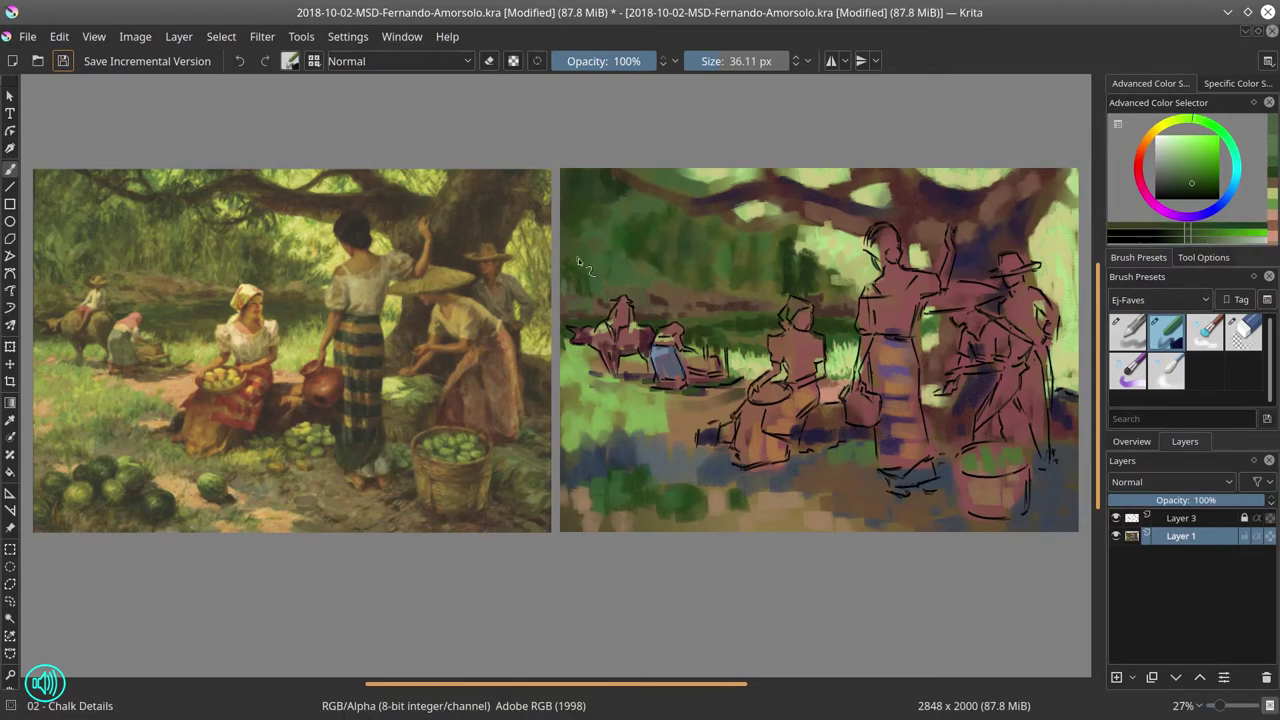
{"action": "left_click", "coordinate": [575, 220], "text": "ctrl"}
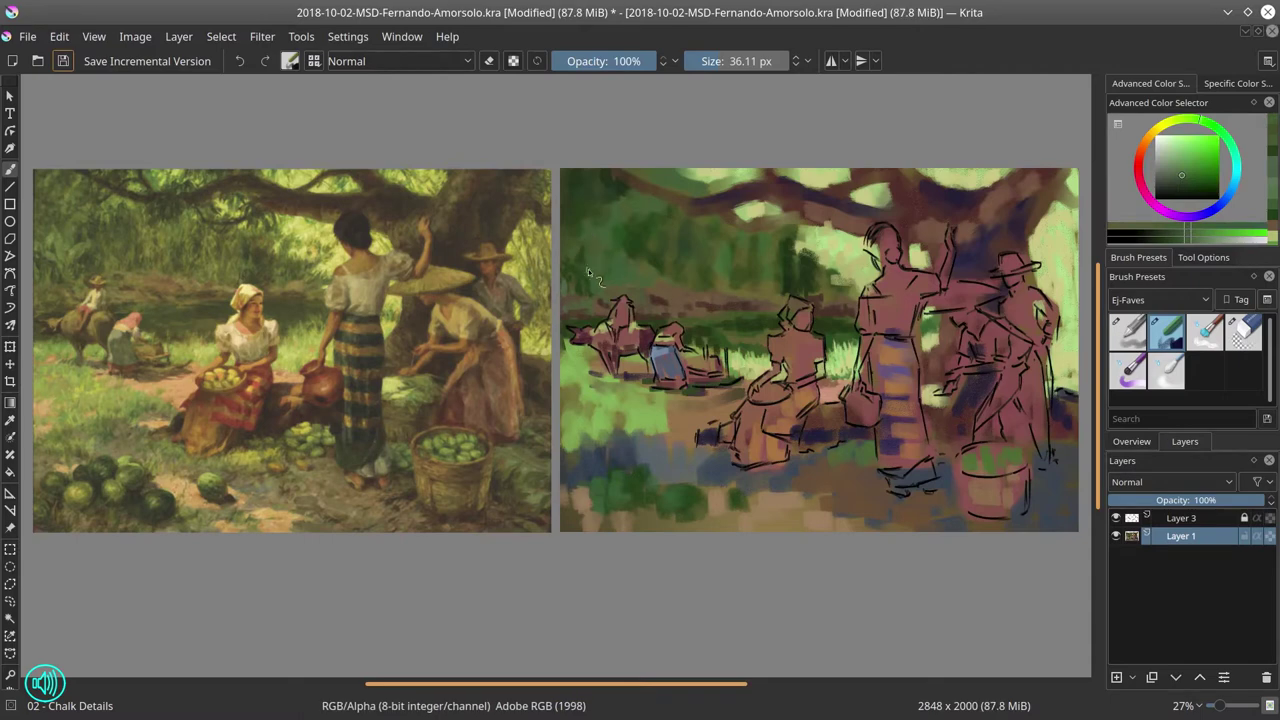
- Paint varied lighter and darker green leaves in the upper-left area with a smaller brush
{"action": "left_click", "coordinate": [600, 279], "text": "ctrl"}
{"action": "key", "text": "bracketleft"}
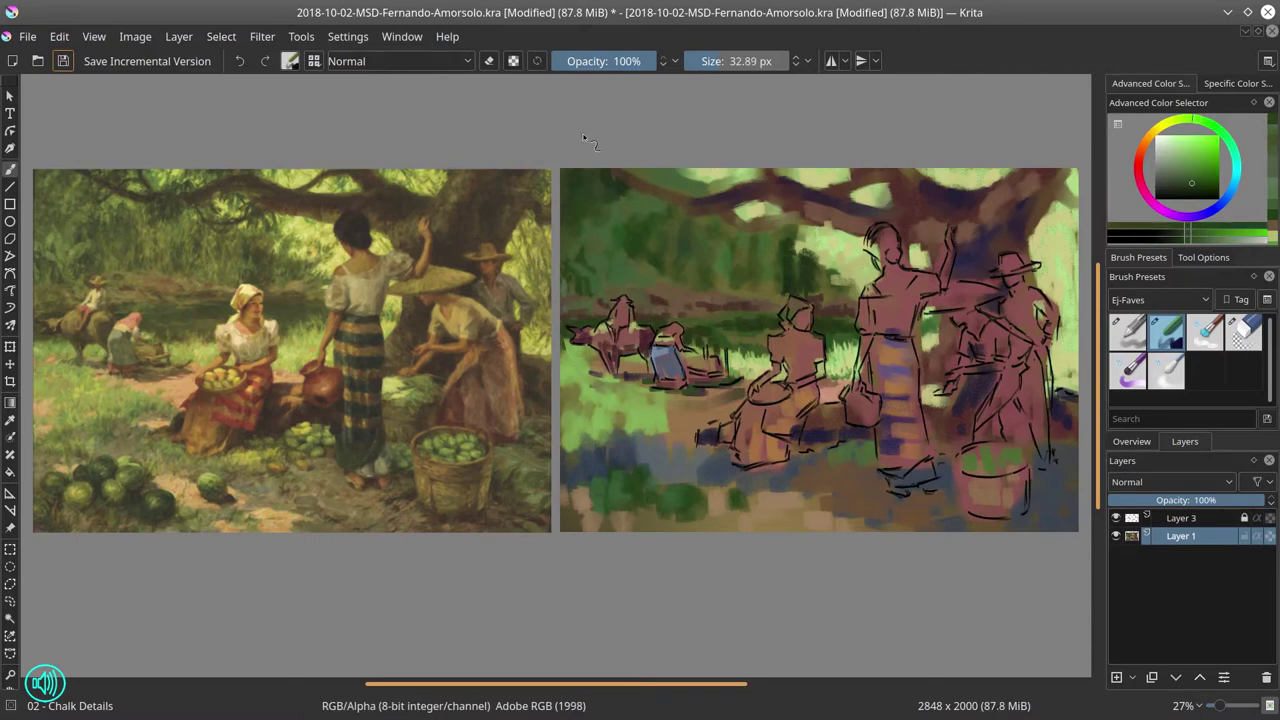
{"action": "left_click", "coordinate": [593, 221], "text": "ctrl"}
{"action": "left_click", "coordinate": [602, 275], "text": "ctrl"}
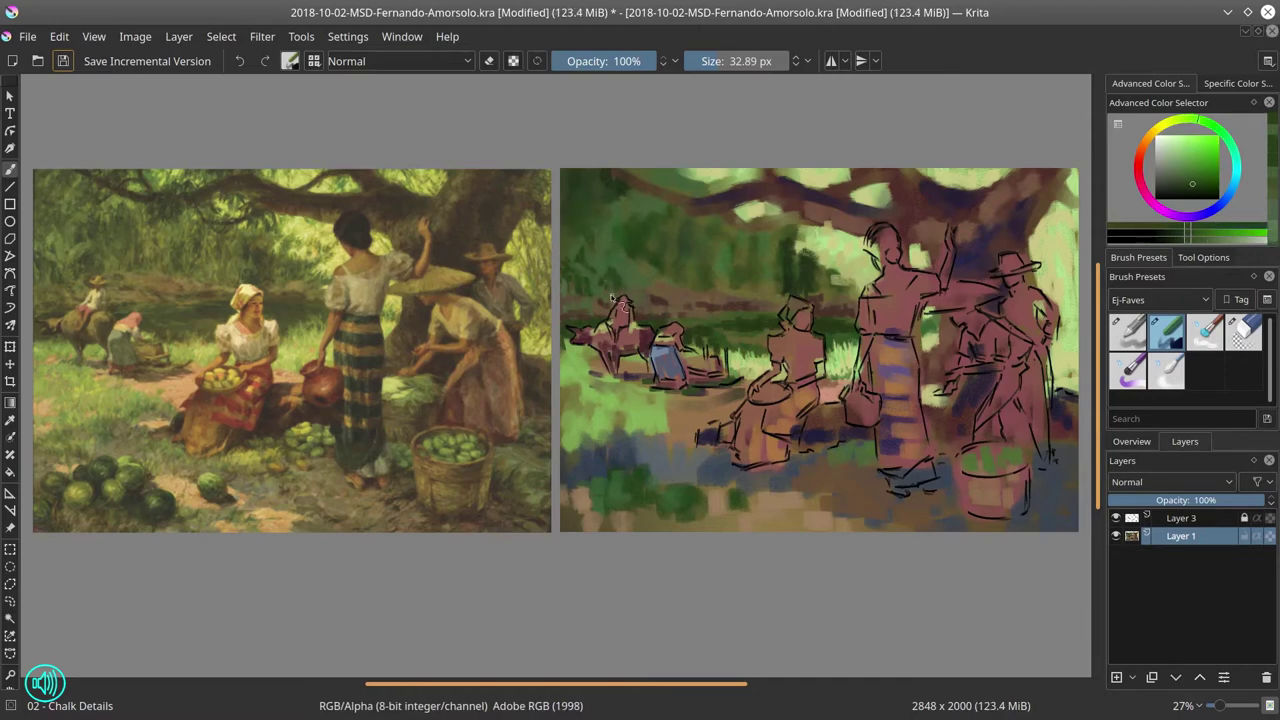
{"action": "left_click", "coordinate": [612, 268], "text": "ctrl"}
{"action": "left_click", "coordinate": [614, 270], "text": "ctrl"}
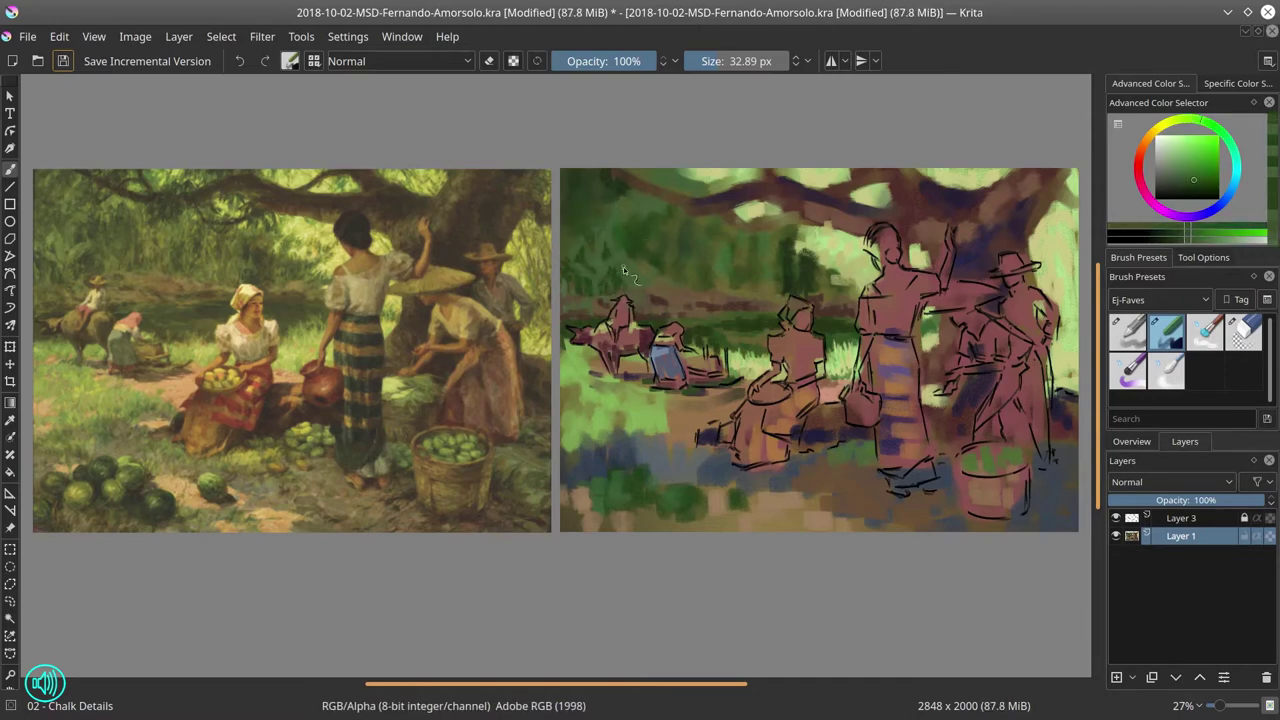
{"action": "left_click", "coordinate": [623, 266], "text": "ctrl"}
{"action": "left_click", "coordinate": [605, 260], "text": "ctrl"}
{"action": "left_click", "coordinate": [600, 258], "text": "ctrl"}
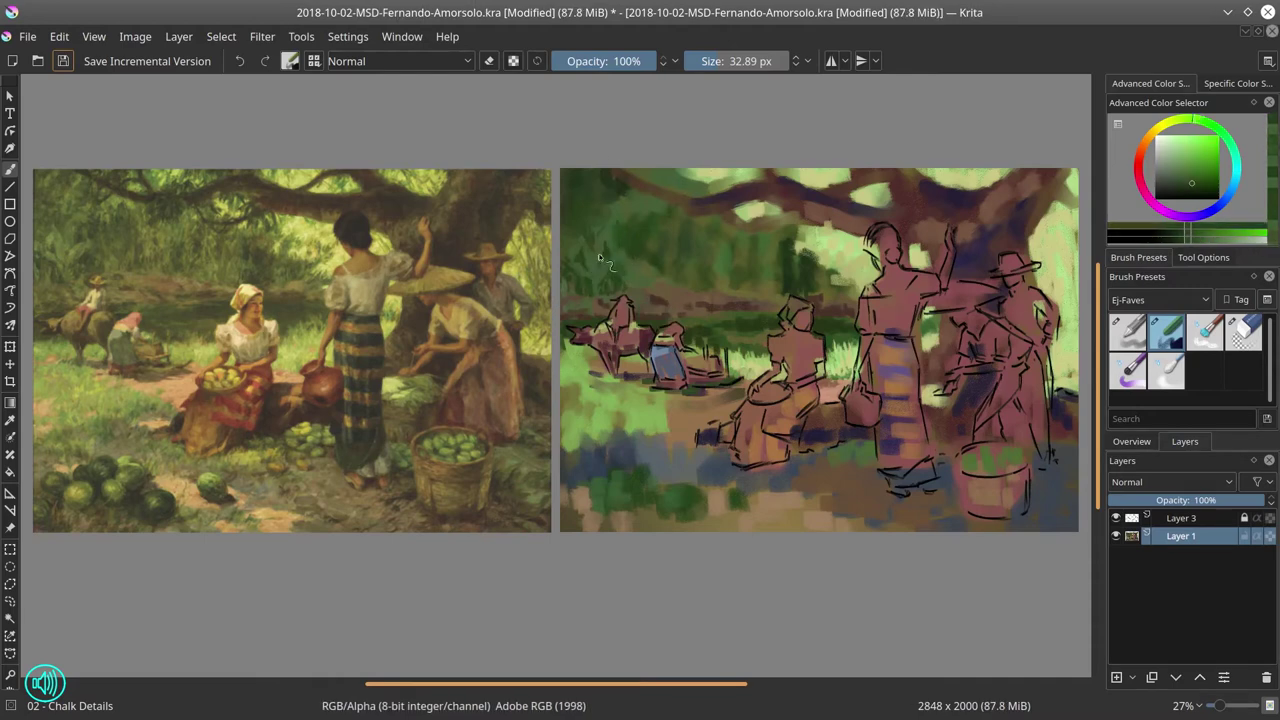
- Check the thumbnail overview and paint dark reddish-brown along the tree branch
{"action": "left_click", "coordinate": [1133, 442]}
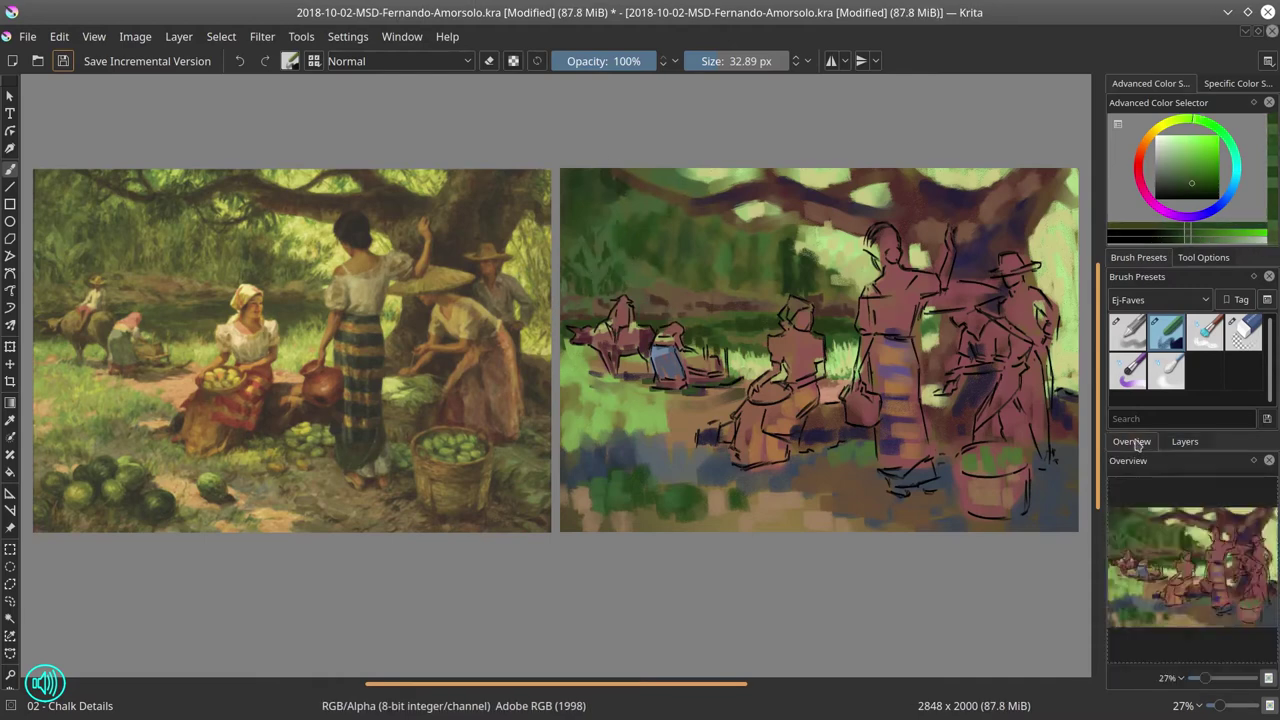
{"action": "left_click", "coordinate": [598, 233], "text": "ctrl"}
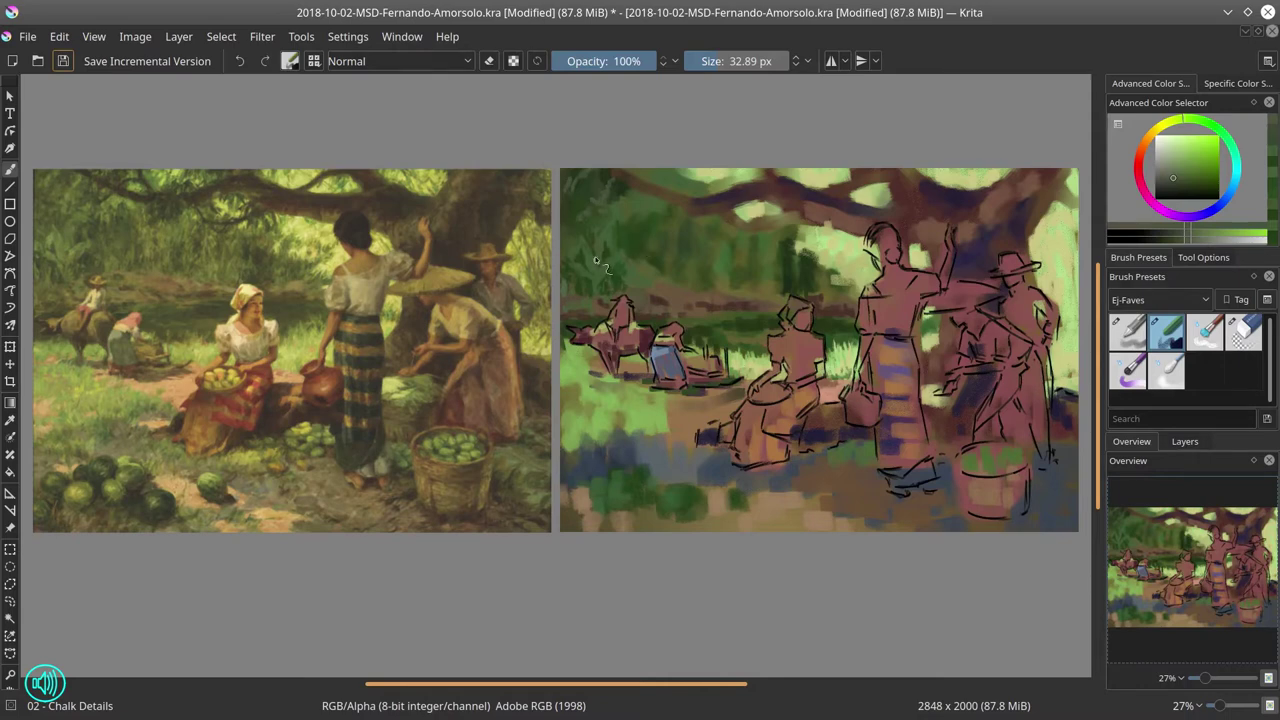
{"action": "left_click", "coordinate": [667, 200], "text": "ctrl"}
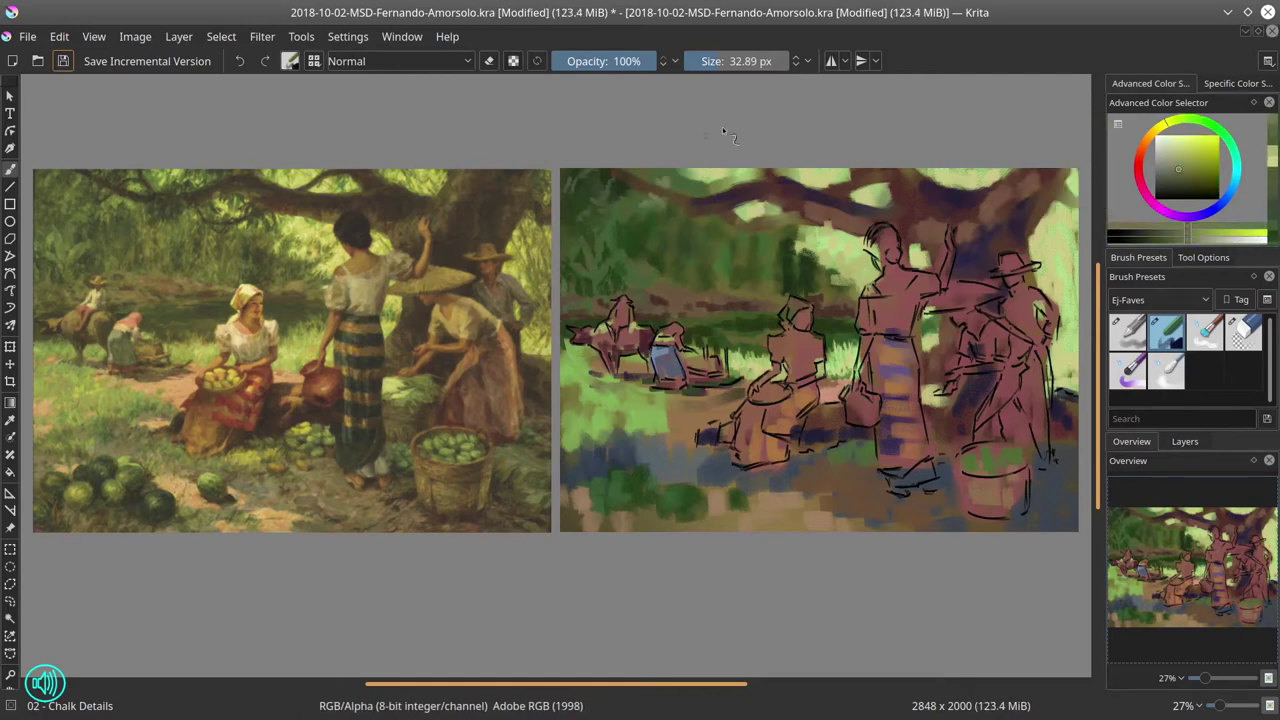
{"action": "left_click", "coordinate": [690, 188], "text": "ctrl"}
{"action": "left_click", "coordinate": [688, 190], "text": "ctrl"}
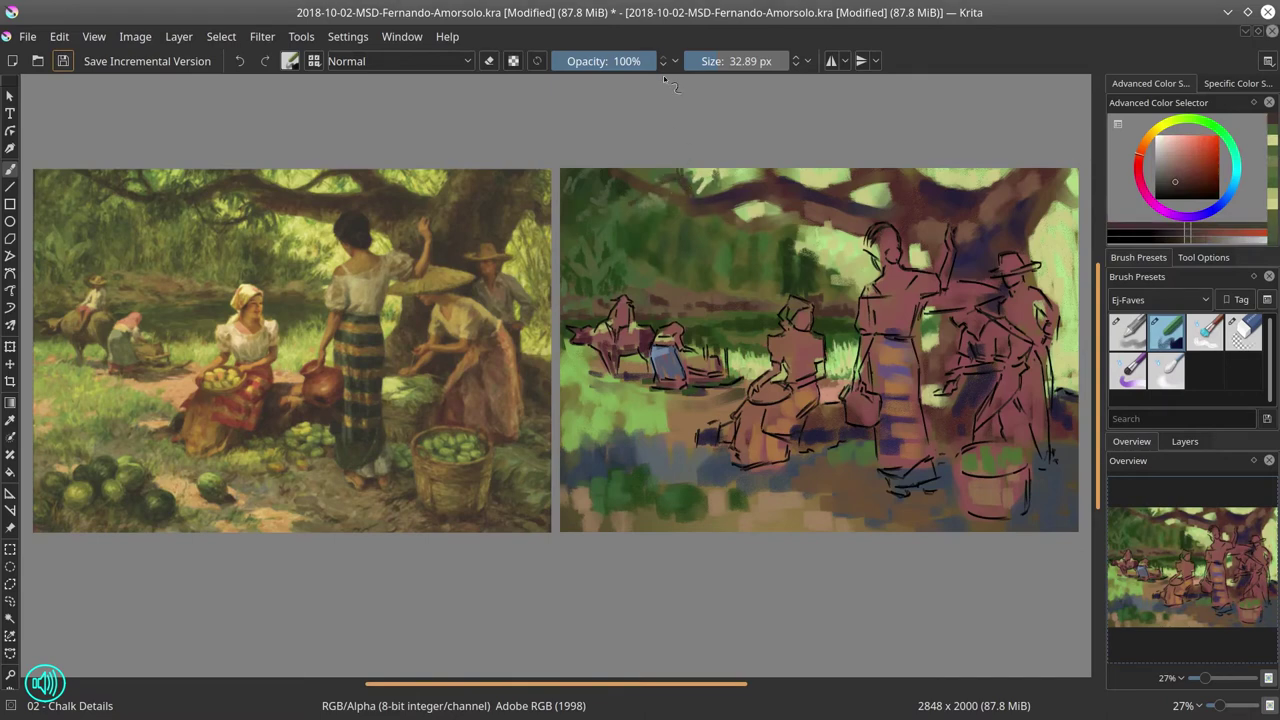
- Paint darker green among the leaves in the upper-left foliage
{"action": "left_click", "coordinate": [632, 215], "text": "ctrl"}
{"action": "left_click", "coordinate": [660, 214], "text": "ctrl"}
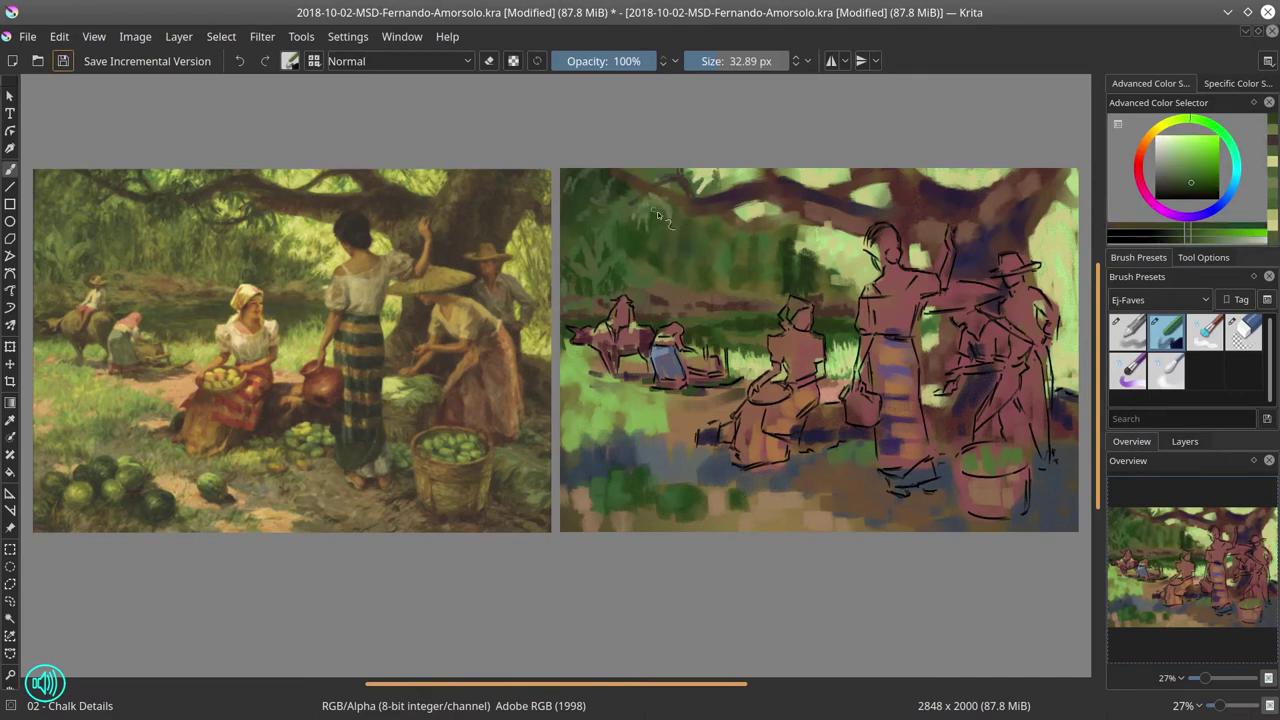
{"action": "left_click", "coordinate": [662, 264], "text": "ctrl"}
{"action": "left_click", "coordinate": [625, 257], "text": "ctrl"}
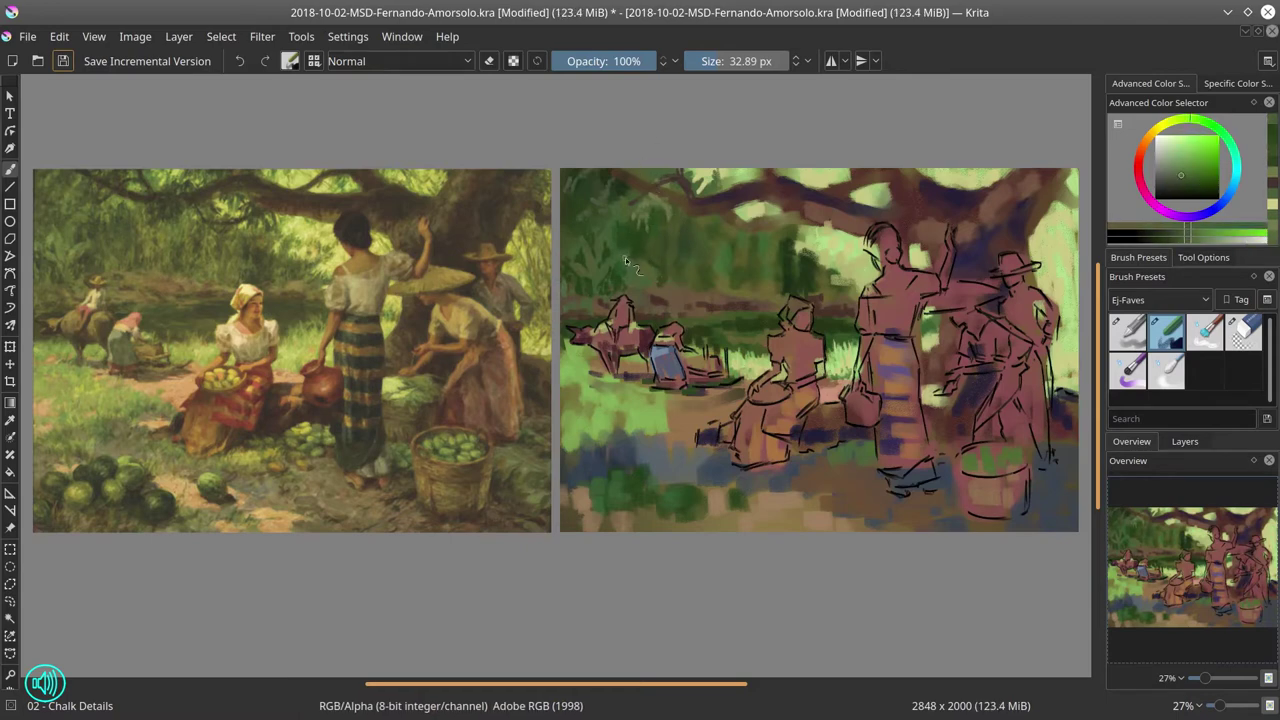
{"action": "left_click", "coordinate": [622, 252], "text": "ctrl"}
{"action": "left_click", "coordinate": [614, 242], "text": "ctrl"}
{"action": "left_click", "coordinate": [614, 242], "text": "ctrl"}
- Dab varied greens into the upper-left foliage and darken the upper canopy edge
{"action": "left_click", "coordinate": [660, 252], "text": "ctrl"}
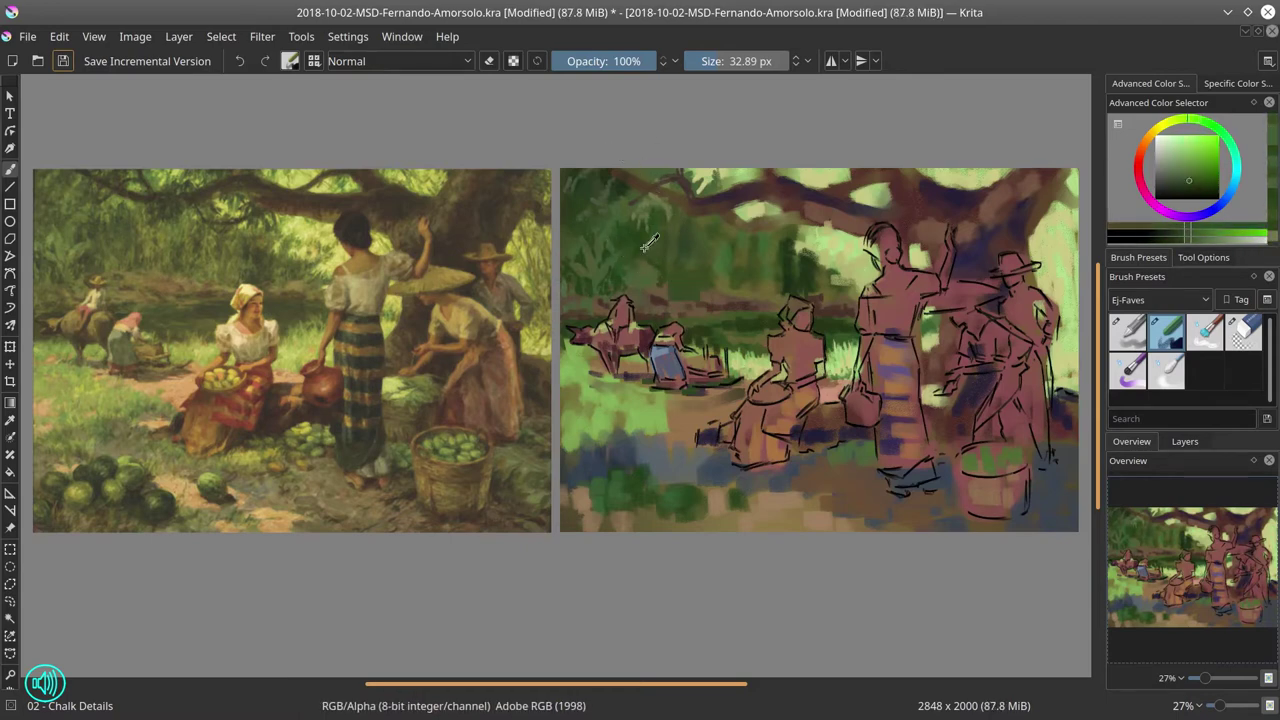
{"action": "left_click", "coordinate": [647, 270], "text": "ctrl"}
{"action": "left_click", "coordinate": [660, 245], "text": "ctrl"}
{"action": "left_click", "coordinate": [654, 245], "text": "ctrl"}
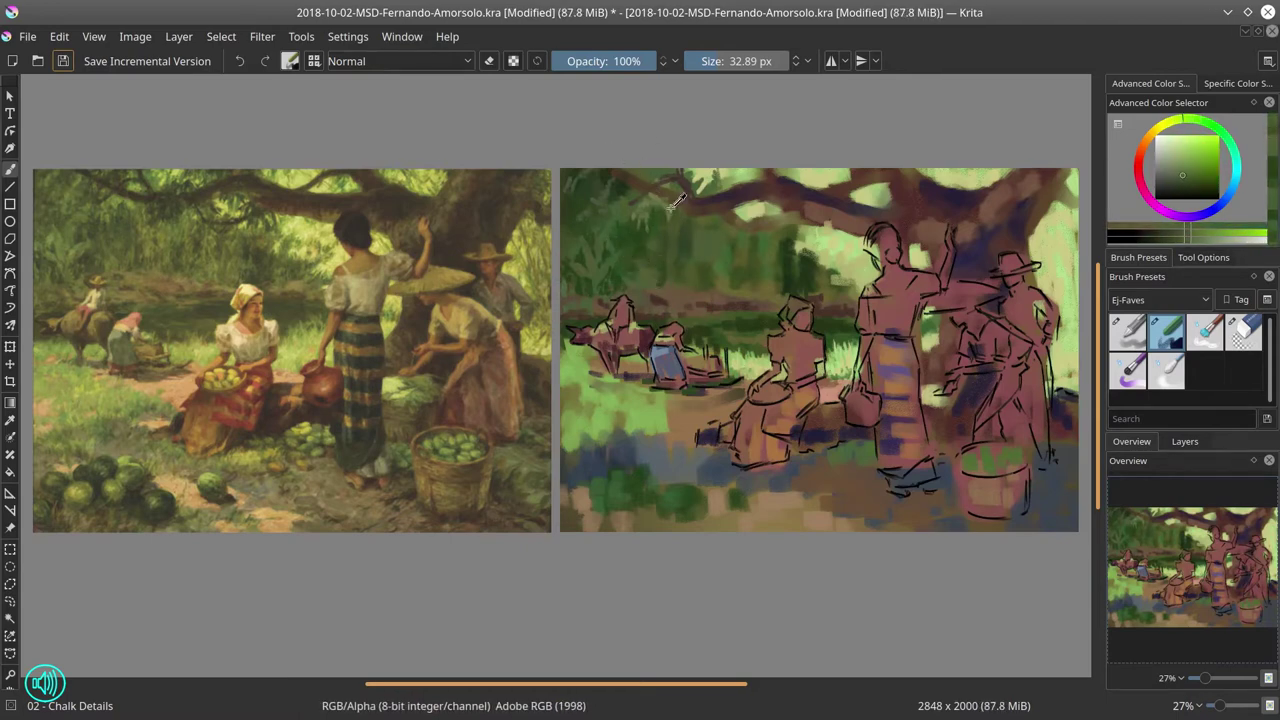
{"action": "left_click", "coordinate": [682, 245], "text": "ctrl"}
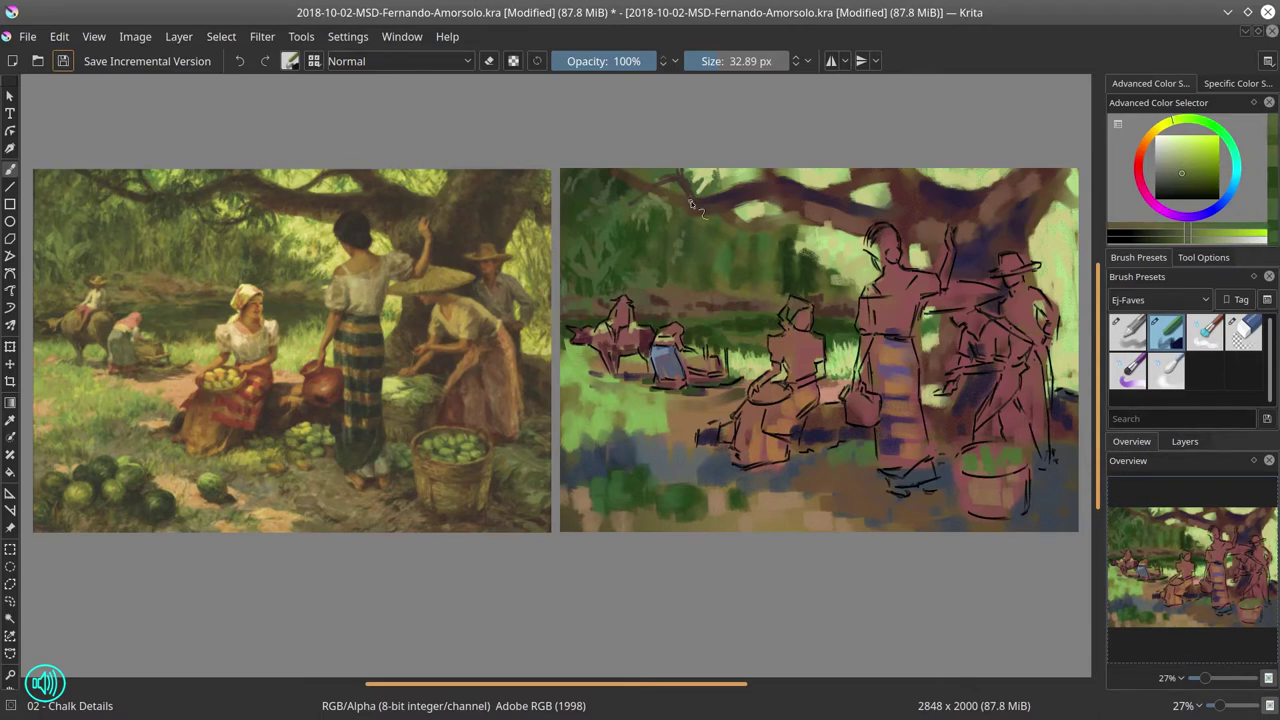
{"action": "left_click", "coordinate": [686, 262], "text": "ctrl"}
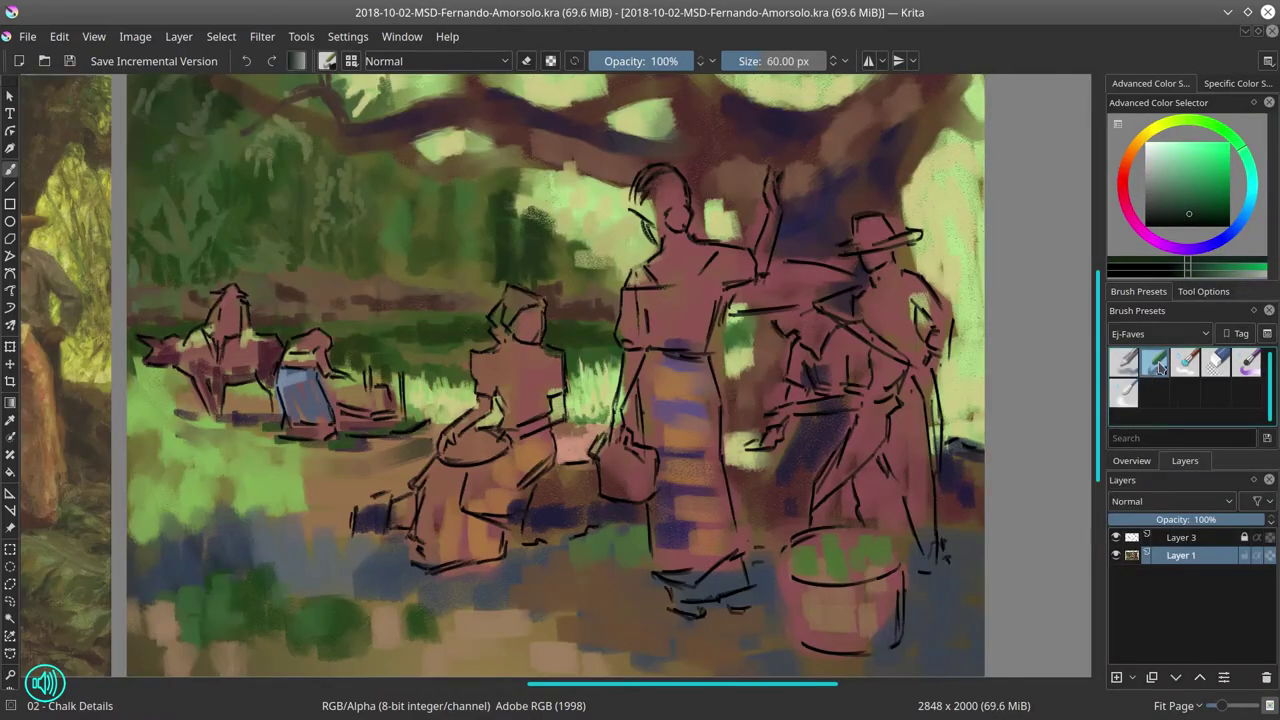
{"action": "scroll", "coordinate": [709, 272], "scroll_direction": "down", "scroll_amount": 3}
- Dab sampled dark paint onto the tree behind the figures and light yellow-green into the foliage
{"action": "scroll", "coordinate": [709, 272], "scroll_direction": "up", "scroll_amount": 1}
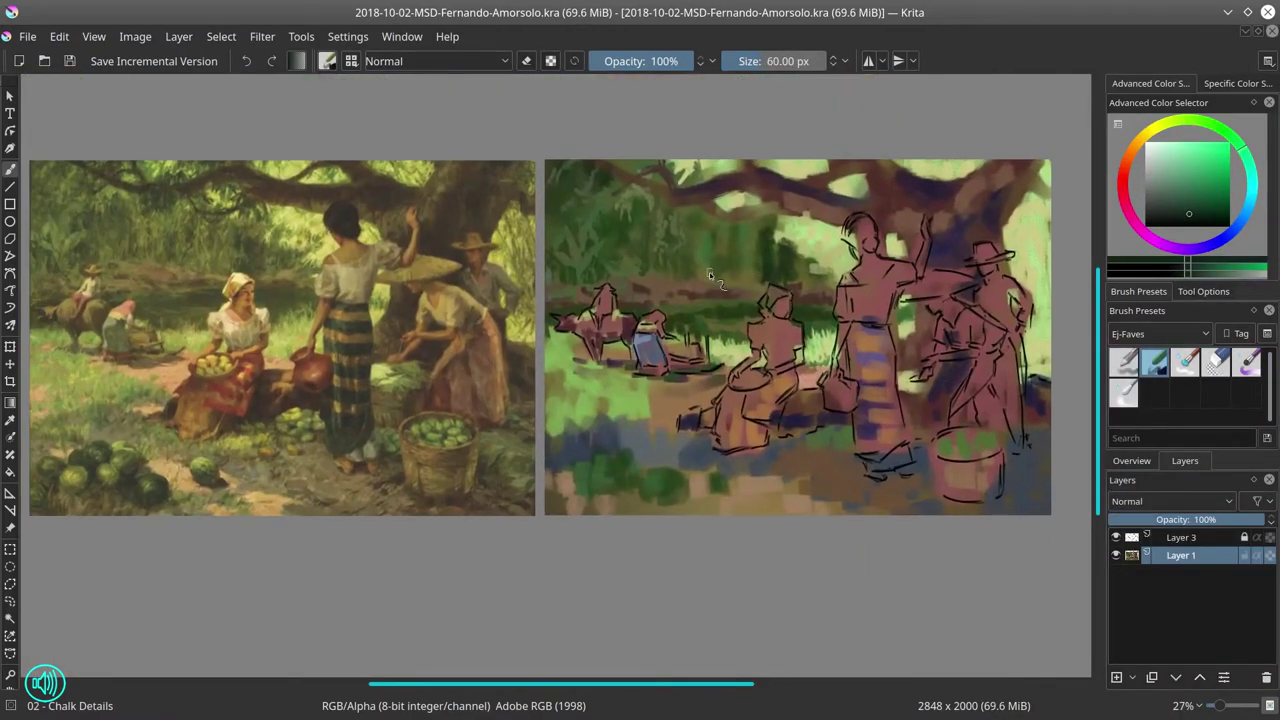
{"action": "left_click", "coordinate": [690, 229], "text": "ctrl"}
{"action": "left_click_drag", "start_coordinate": [686, 258], "coordinate": [692, 286]}
{"action": "left_click_drag", "start_coordinate": [808, 228], "coordinate": [860, 288]}
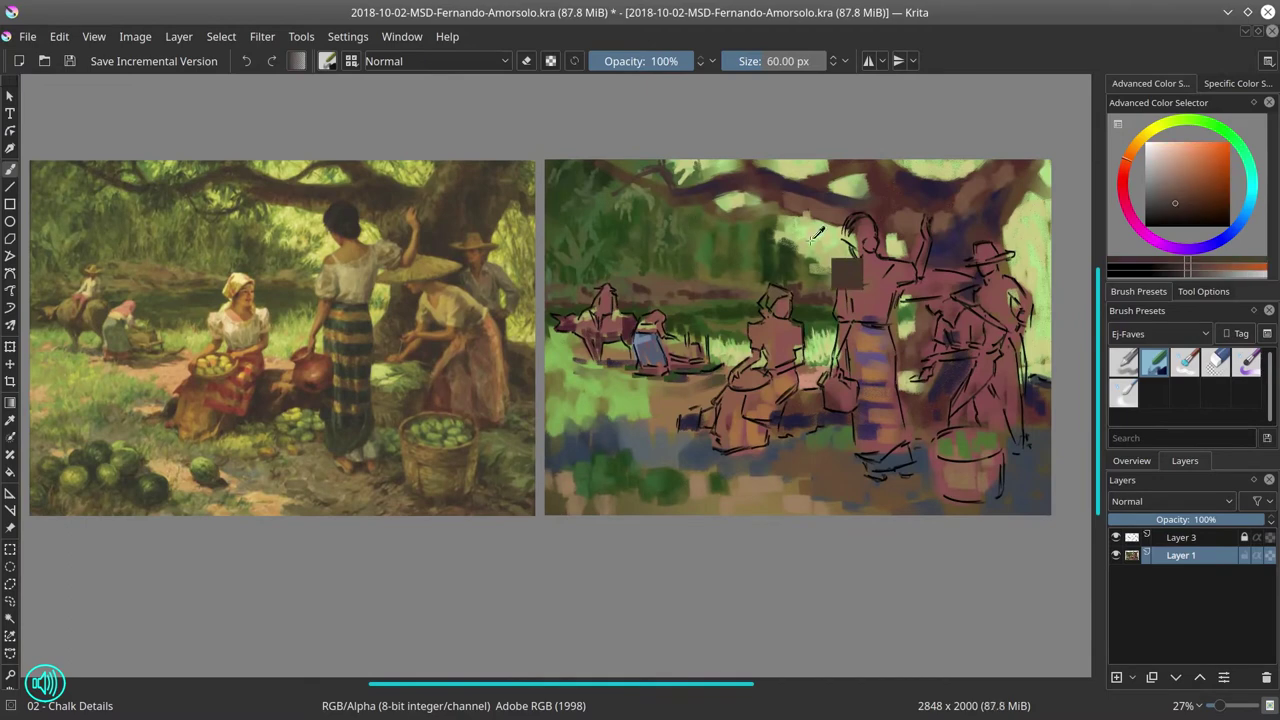
{"action": "left_click", "coordinate": [800, 230], "text": "ctrl"}
{"action": "left_click_drag", "start_coordinate": [770, 234], "coordinate": [782, 244]}
- Sample dark green, tan and light green, shrinking the brush to about 34 px
{"action": "left_click", "coordinate": [812, 257], "text": "ctrl"}
{"action": "key", "text": "bracketleft"}
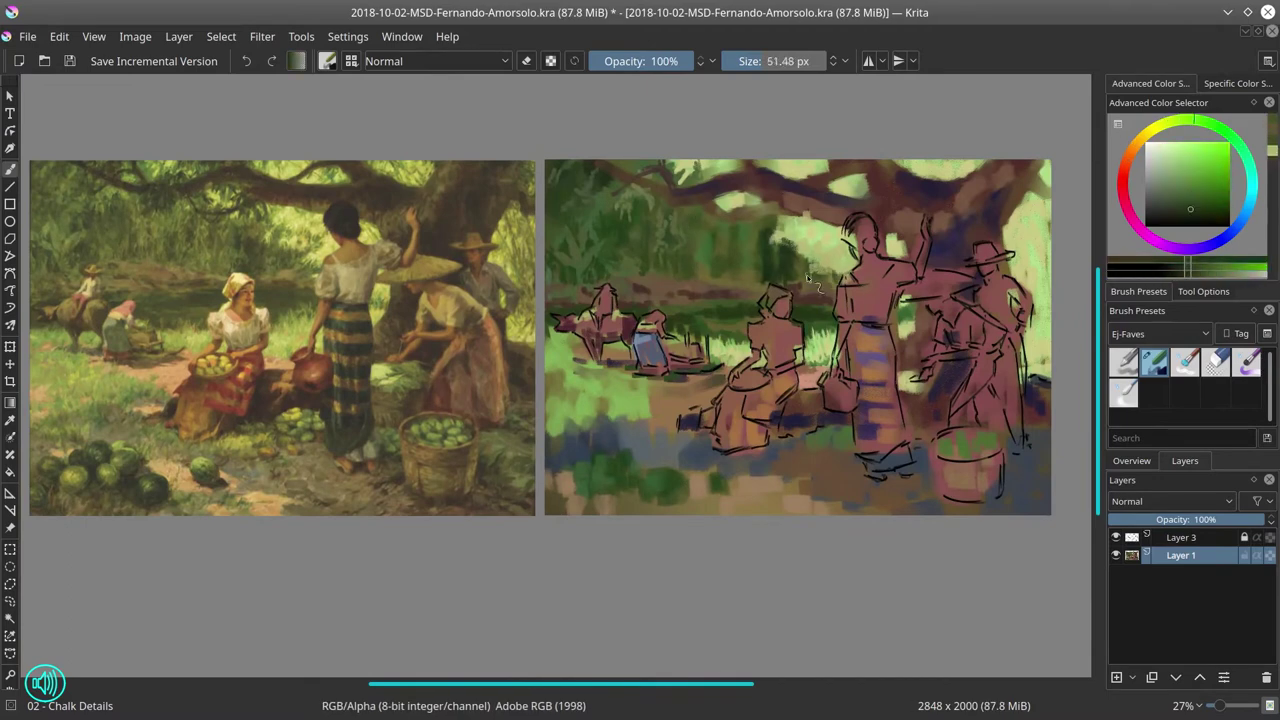
{"action": "left_click", "coordinate": [735, 243], "text": "ctrl"}
{"action": "key", "text": "bracketright"}
{"action": "left_click", "coordinate": [718, 229], "text": "ctrl"}
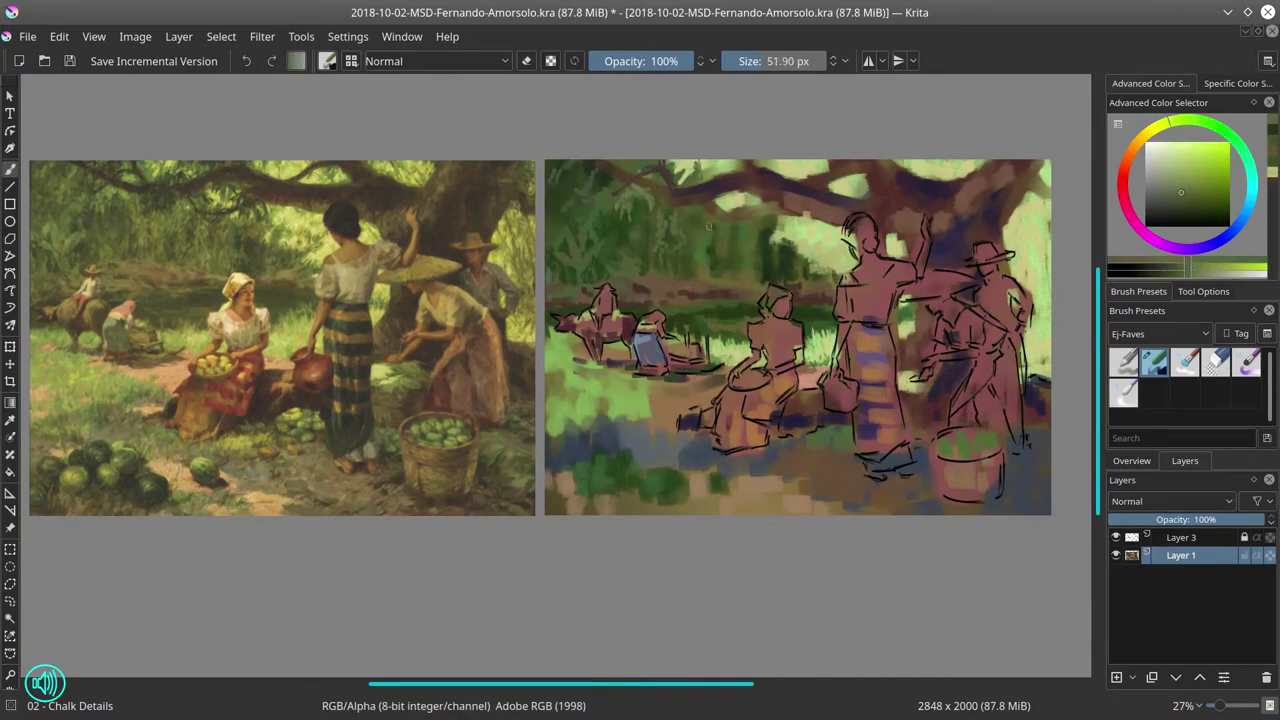
{"action": "key", "text": "bracketleft"}
{"action": "left_click", "coordinate": [1182, 188]}
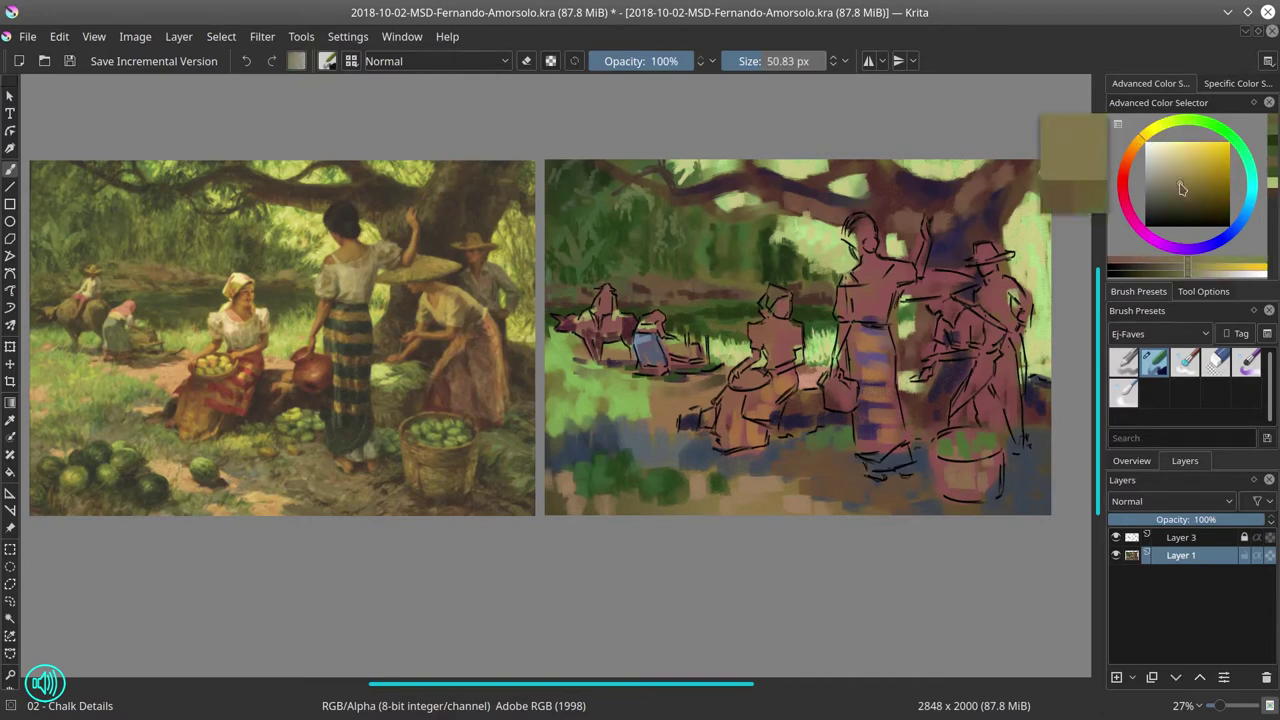
{"action": "left_click", "coordinate": [706, 223], "text": "ctrl"}
{"action": "key", "text": "bracketleft"}
{"action": "key", "text": "bracketleft"}
{"action": "key", "text": "bracketleft"}
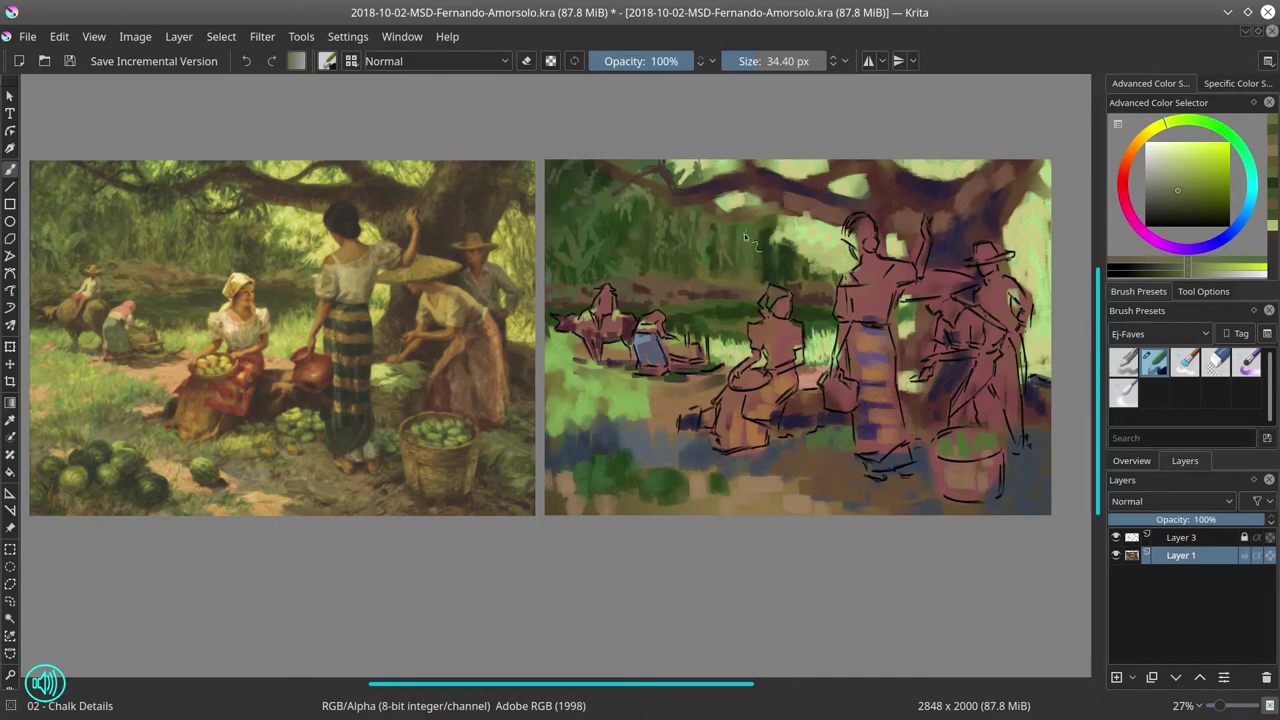
- Work lighter and darker canopy greens, resizing the brush to about 52 px, then 29 px
{"action": "left_click", "coordinate": [803, 210], "text": "ctrl"}
{"action": "left_click", "coordinate": [803, 228], "text": "ctrl"}
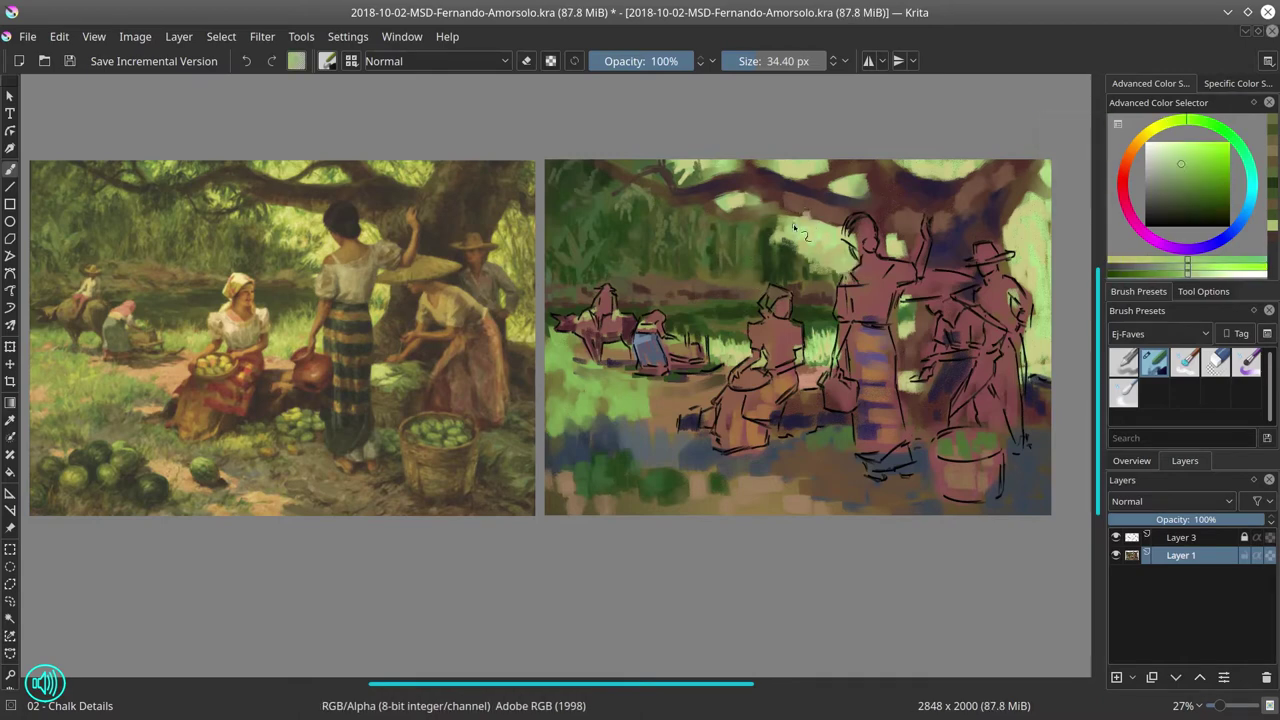
{"action": "key", "text": "bracketright"}
{"action": "key", "text": "bracketright"}
{"action": "key", "text": "bracketright"}
{"action": "left_click", "coordinate": [722, 165], "text": "ctrl"}
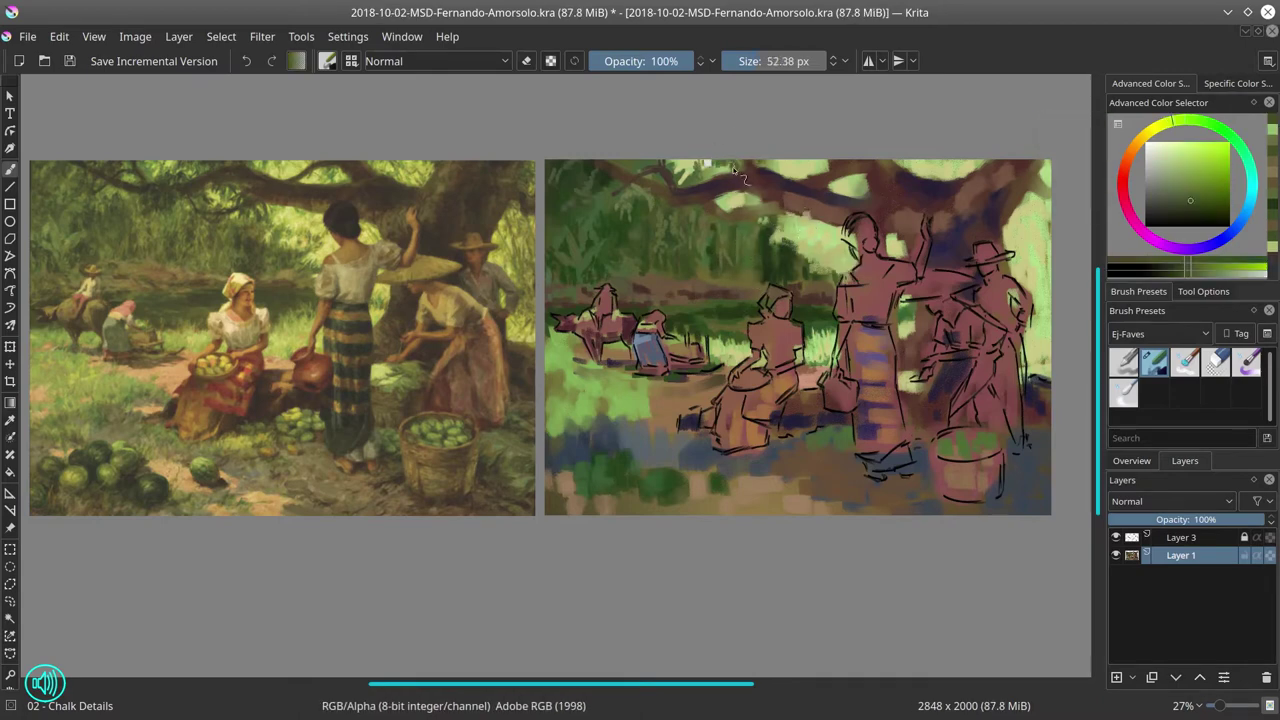
{"action": "left_click", "coordinate": [866, 181], "text": "ctrl"}
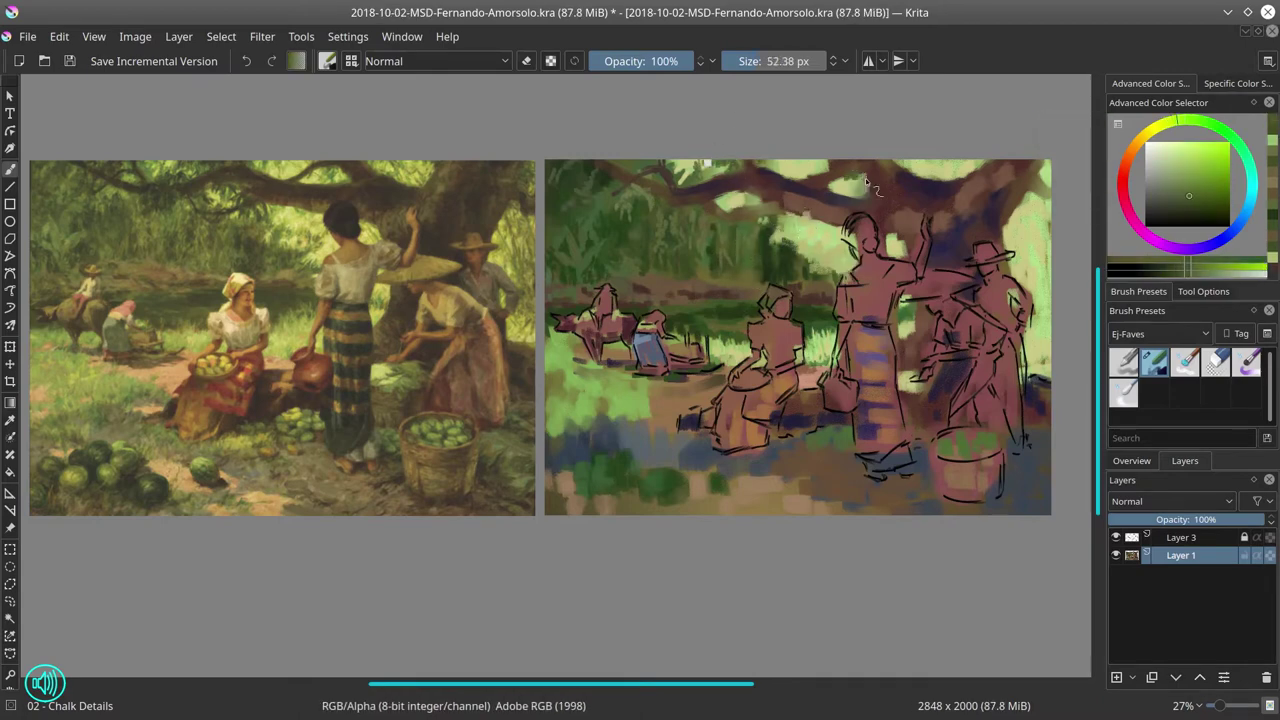
{"action": "left_click", "coordinate": [655, 180], "text": "ctrl"}
{"action": "left_click", "coordinate": [665, 162], "text": "ctrl"}
{"action": "left_click", "coordinate": [660, 166], "text": "ctrl"}
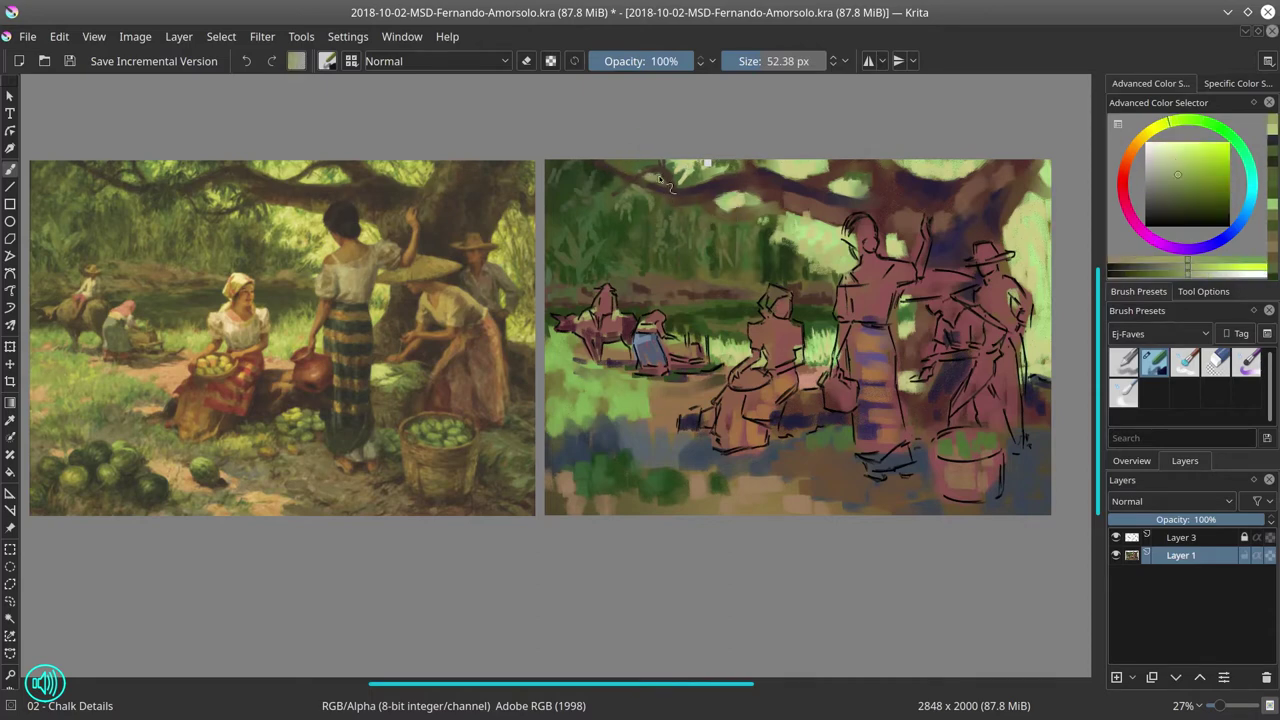
{"action": "key", "text": "bracketleft"}
{"action": "key", "text": "bracketleft"}
{"action": "key", "text": "bracketleft"}
{"action": "key", "text": "bracketleft"}
- Paint sampled dark green, dark magenta and dark red into the trunk and upper branches
{"action": "left_click", "coordinate": [632, 180], "text": "ctrl"}
{"action": "left_click", "coordinate": [619, 189], "text": "ctrl"}
{"action": "left_click", "coordinate": [670, 198], "text": "ctrl"}
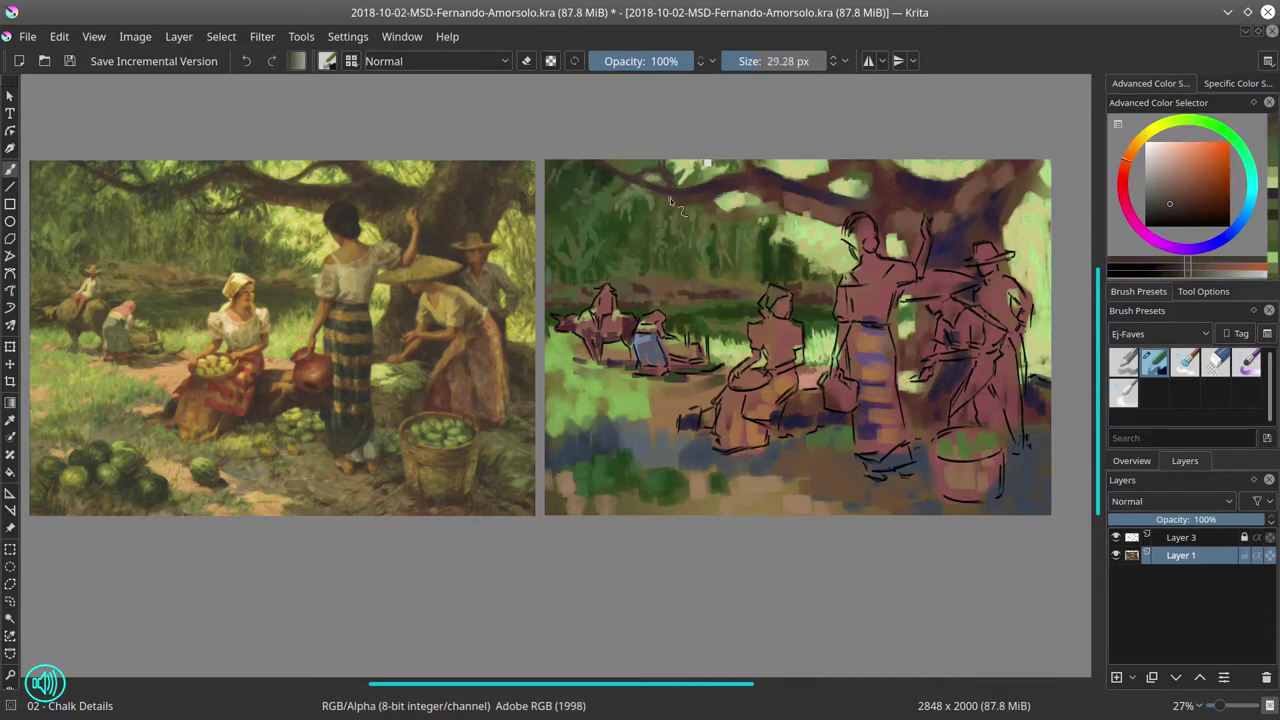
{"action": "left_click", "coordinate": [705, 205], "text": "ctrl"}
{"action": "key", "text": "bracketright"}
{"action": "left_click", "coordinate": [739, 172], "text": "ctrl"}
{"action": "left_click", "coordinate": [739, 172], "text": "ctrl"}
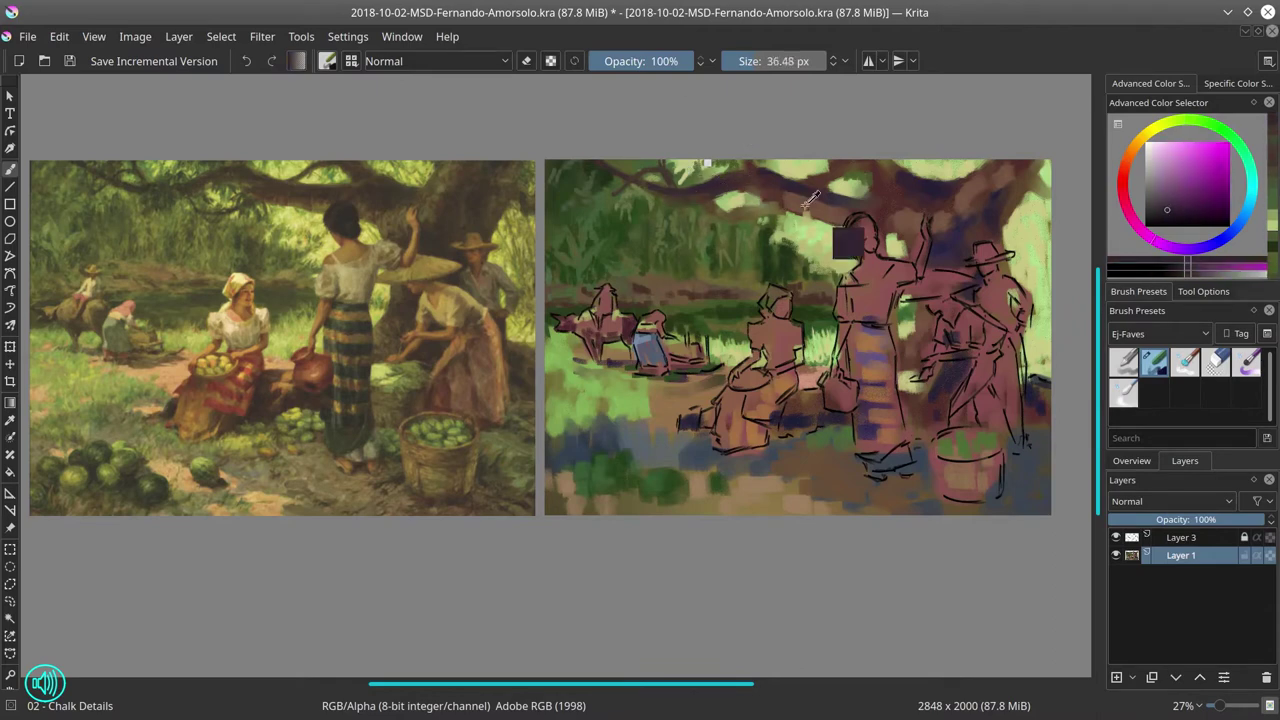
{"action": "left_click", "coordinate": [732, 165], "text": "ctrl"}
{"action": "key", "text": "bracketright"}
{"action": "left_click", "coordinate": [724, 160], "text": "ctrl"}
- Enlarge the brush to about 61 px and work darker and lighter greens into the foliage
{"action": "left_click", "coordinate": [688, 195], "text": "ctrl"}
{"action": "key", "text": "bracketright"}
{"action": "key", "text": "bracketright"}
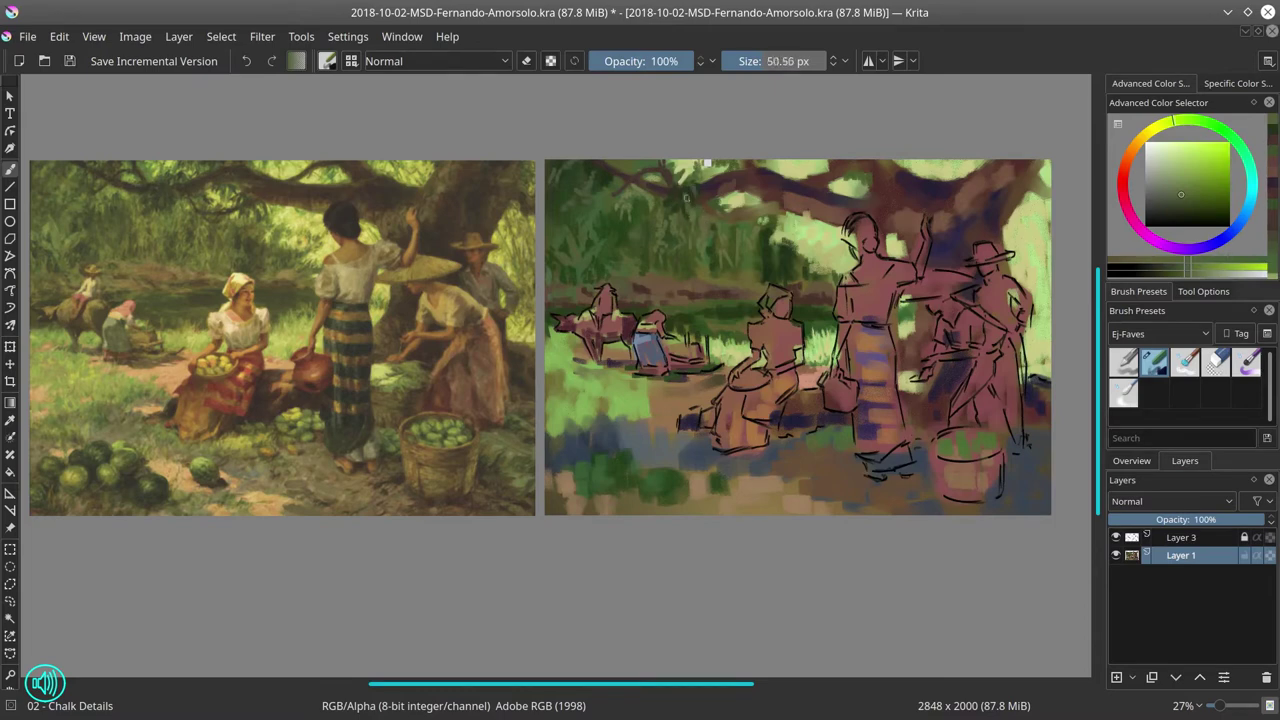
{"action": "left_click", "coordinate": [688, 206], "text": "ctrl"}
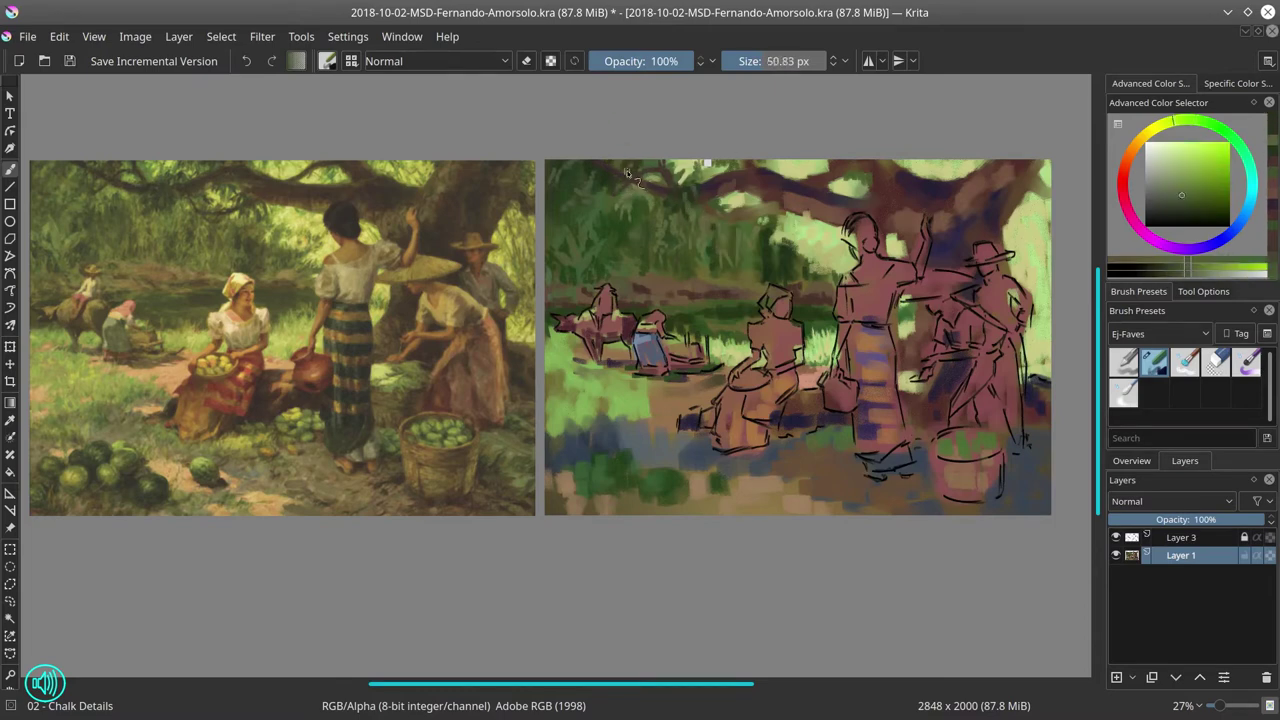
{"action": "left_click", "coordinate": [718, 210], "text": "ctrl"}
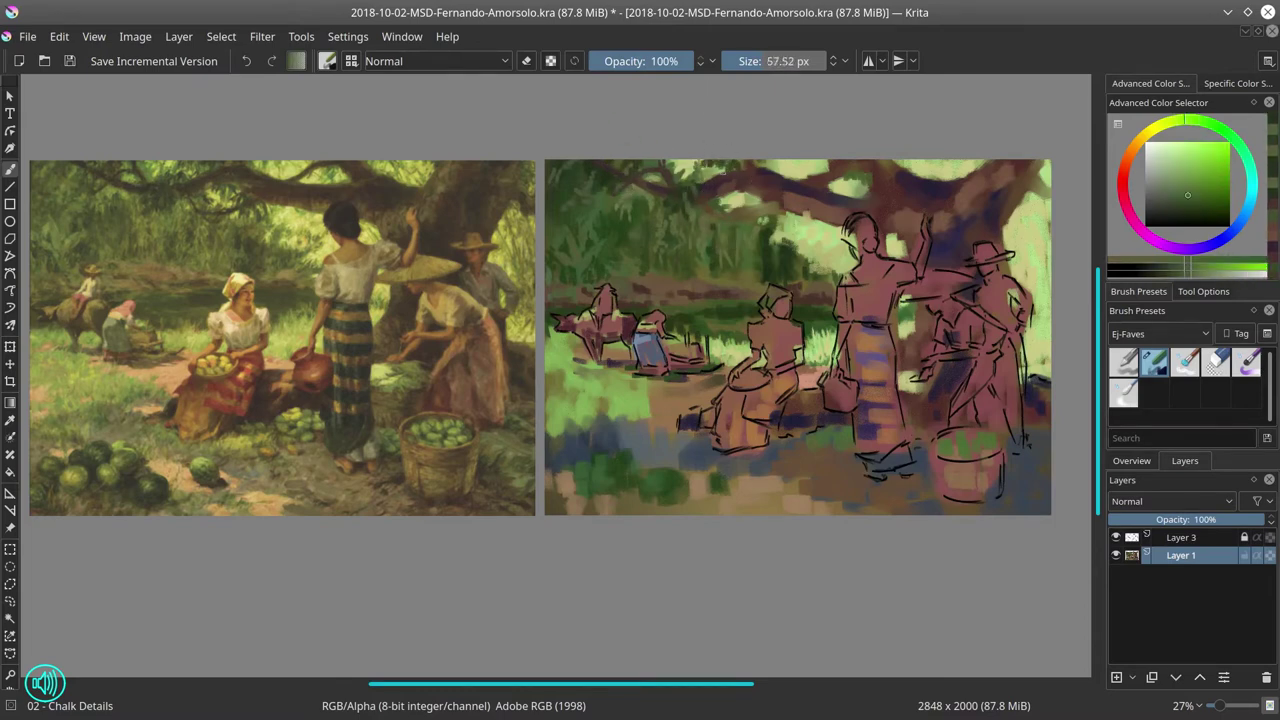
{"action": "left_click", "coordinate": [729, 254], "text": "ctrl"}
{"action": "left_click", "coordinate": [765, 165], "text": "ctrl"}
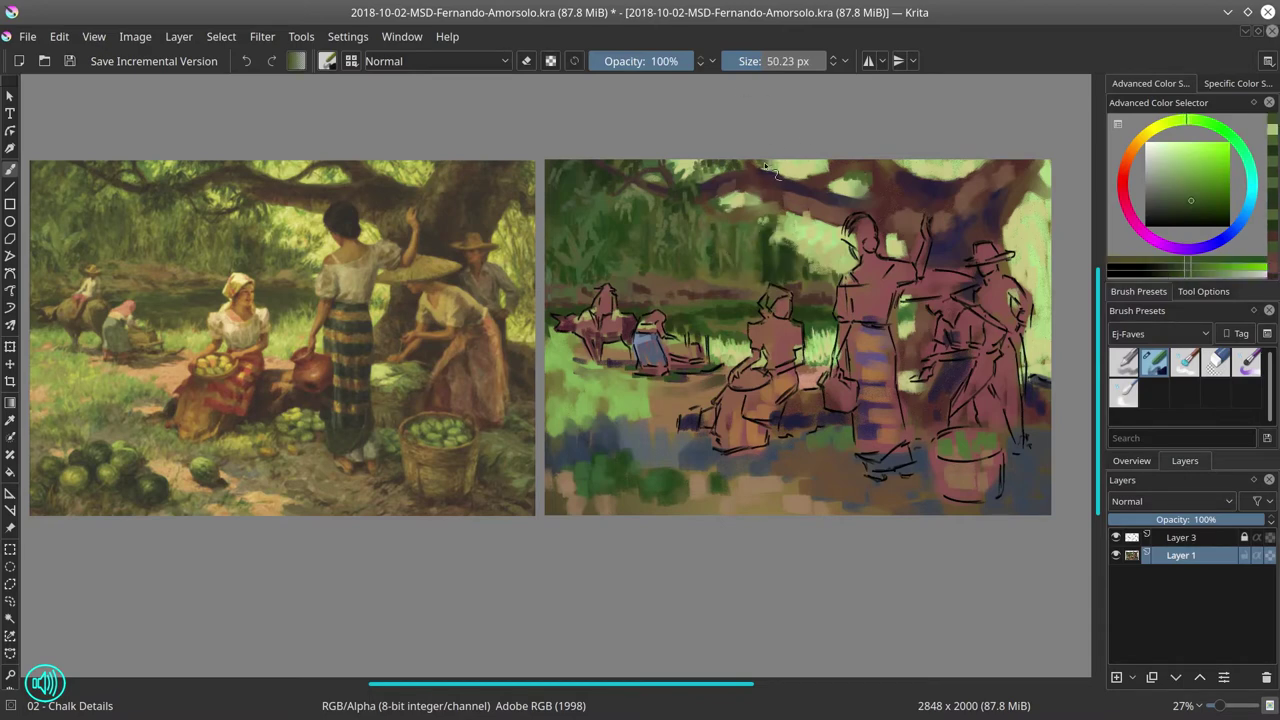
{"action": "left_click", "coordinate": [809, 170], "text": "ctrl"}
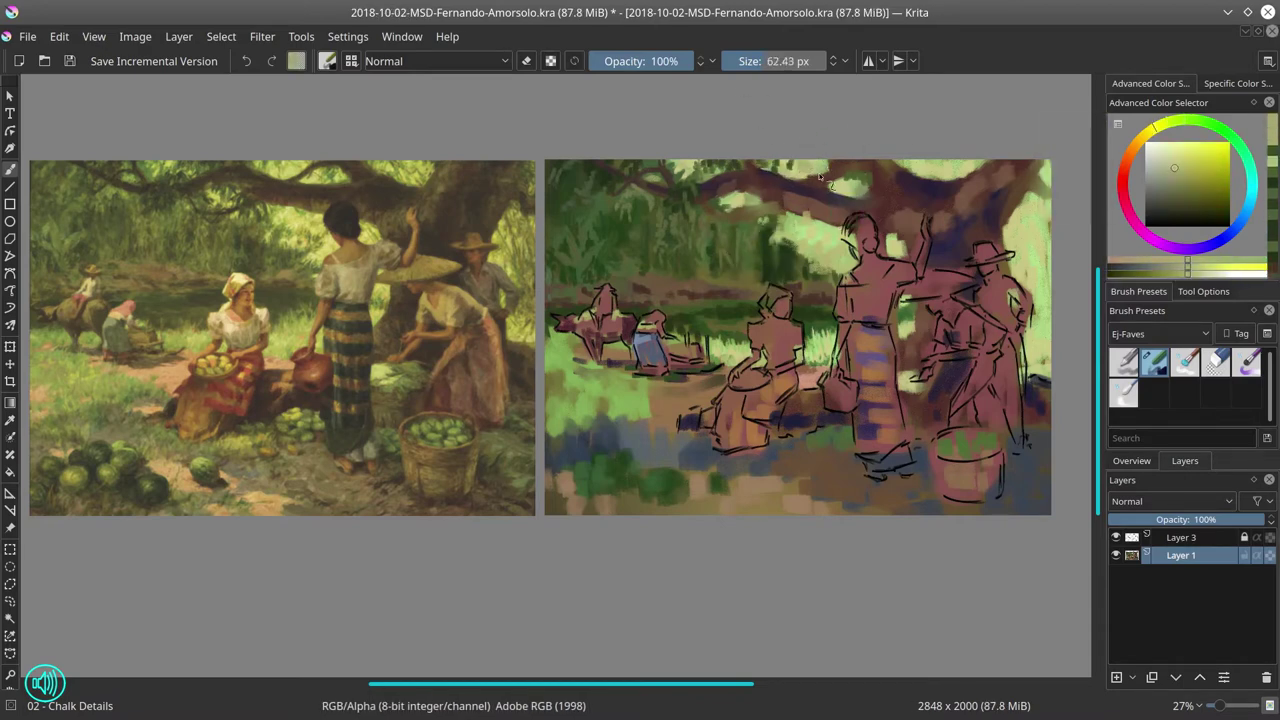
{"action": "left_click", "coordinate": [862, 185], "text": "ctrl"}
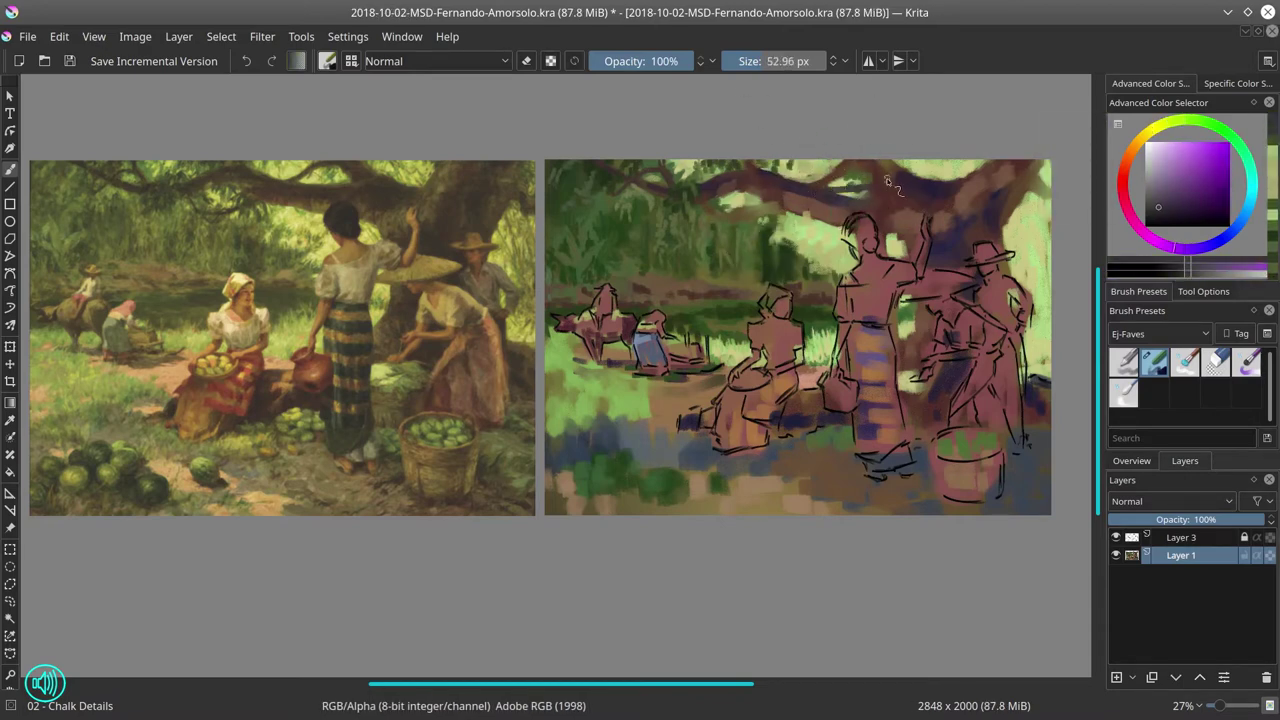
{"action": "left_click", "coordinate": [896, 213], "text": "ctrl"}
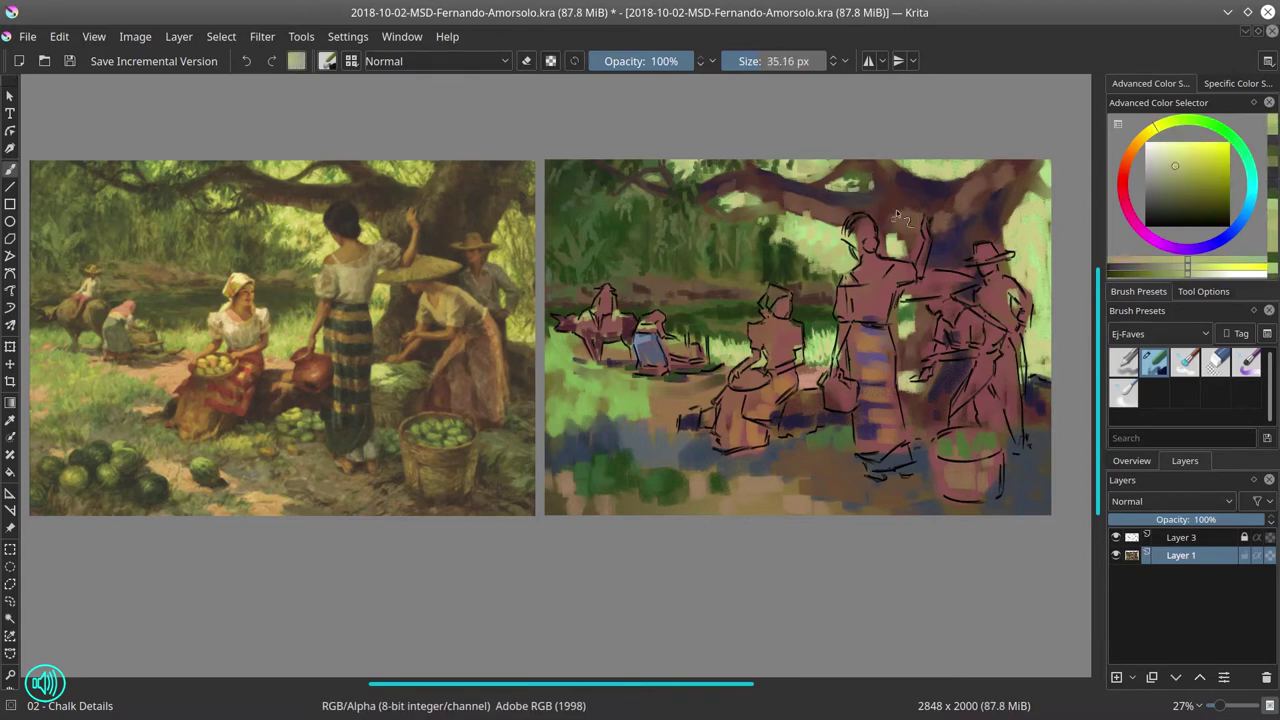
- Add purple-brown and brown-orange to the trunk, then mirror the image horizontally
{"action": "left_click", "coordinate": [845, 178], "text": "ctrl"}
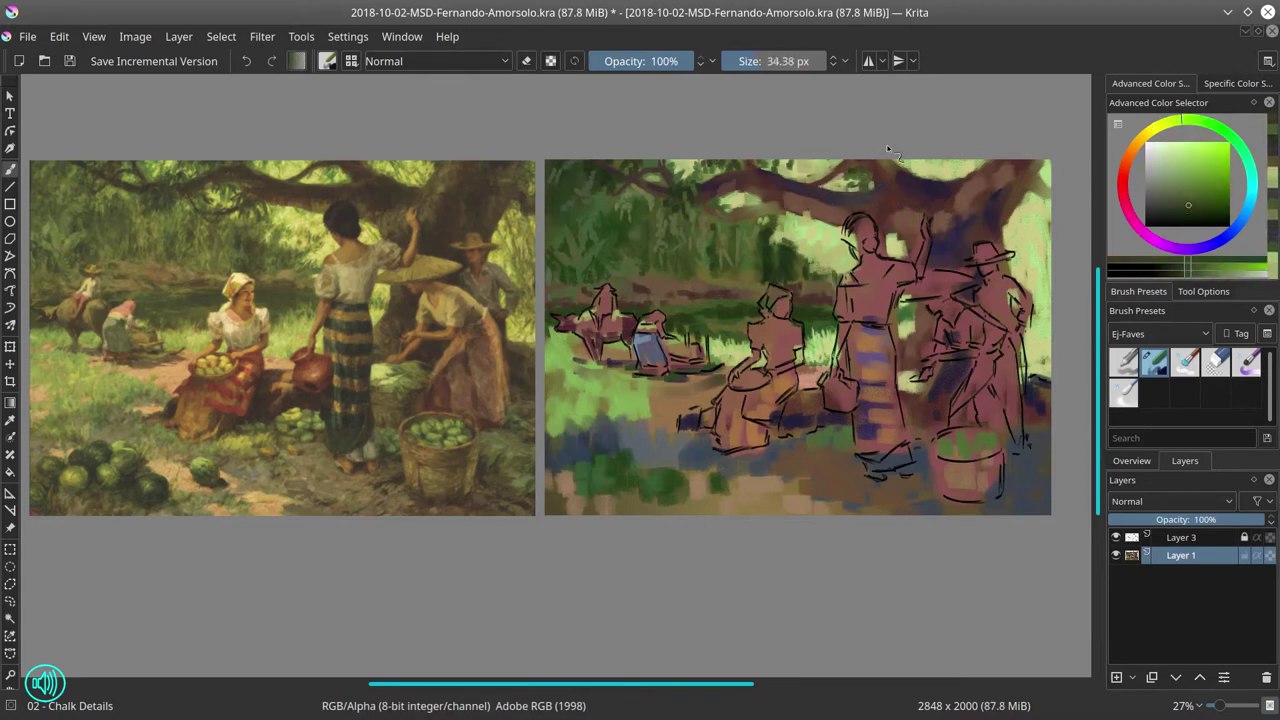
{"action": "left_click", "coordinate": [882, 163], "text": "ctrl"}
{"action": "left_click", "coordinate": [882, 163], "text": "ctrl"}
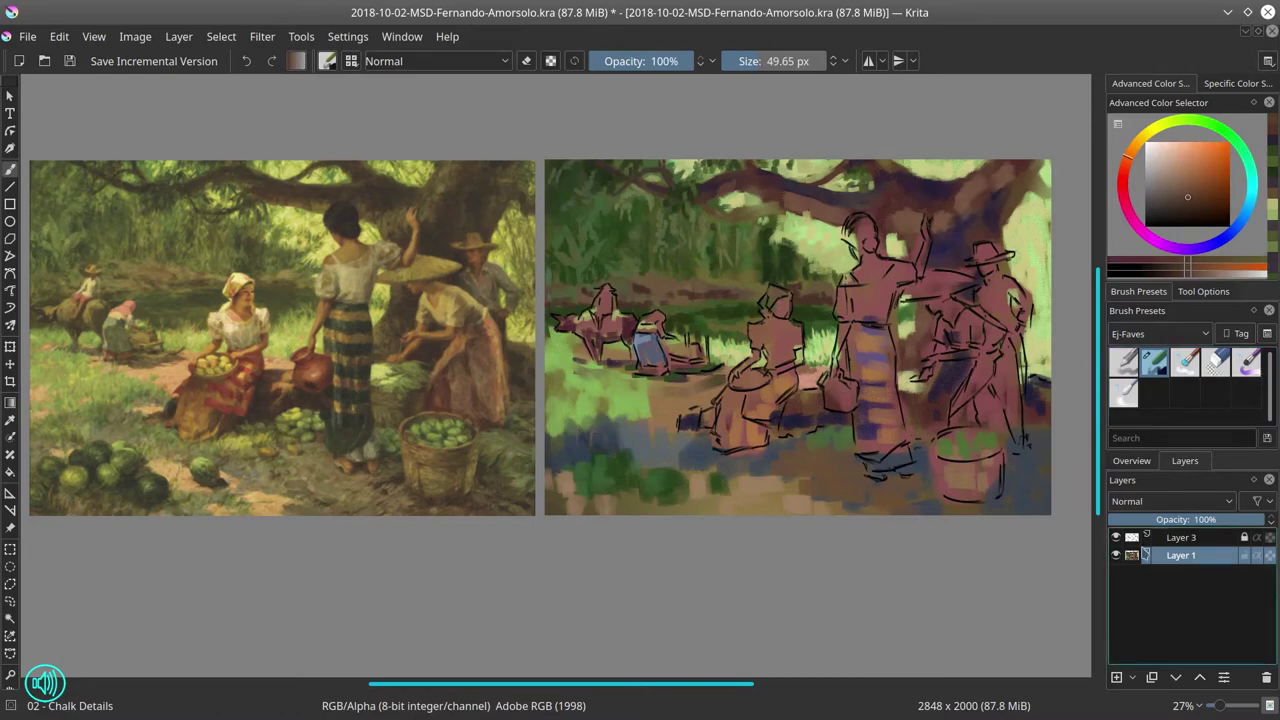
{"action": "left_click", "coordinate": [135, 36]}
{"action": "left_click", "coordinate": [180, 220]}
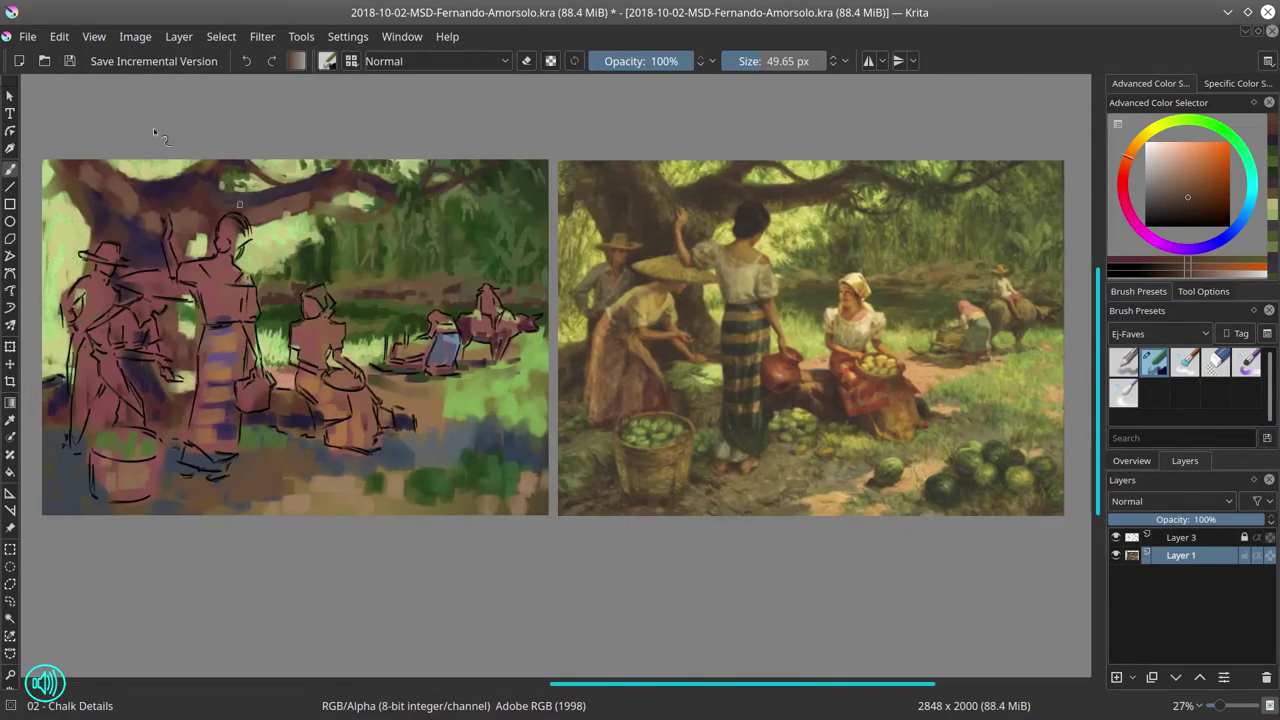
- Enlarge the brush to about 97 px and paint orange-brown and reddish-brown strokes on the trunk
{"action": "left_click", "coordinate": [196, 181], "text": "ctrl"}
{"action": "left_click", "coordinate": [196, 181], "text": "ctrl"}
{"action": "mouse_move", "coordinate": [196, 181]}
{"action": "left_mouse_down", "text": "shift"}
{"action": "mouse_move", "coordinate": [212, 184]}
{"action": "mouse_move", "coordinate": [180, 205]}
{"action": "left_mouse_up", "text": "shift"}
{"action": "mouse_move", "coordinate": [314, 185]}
{"action": "left_mouse_down", "text": "shift"}
{"action": "mouse_move", "coordinate": [314, 204]}
{"action": "mouse_move", "coordinate": [353, 202]}
{"action": "left_mouse_up", "text": "shift"}
{"action": "mouse_move", "coordinate": [340, 146]}
{"action": "left_mouse_down", "text": "ctrl"}
{"action": "mouse_move", "coordinate": [378, 218]}
{"action": "mouse_move", "coordinate": [389, 196]}
{"action": "mouse_move", "coordinate": [377, 225]}
{"action": "mouse_move", "coordinate": [389, 207]}
{"action": "mouse_move", "coordinate": [433, 230]}
{"action": "mouse_move", "coordinate": [338, 222]}
{"action": "mouse_move", "coordinate": [336, 270]}
{"action": "mouse_move", "coordinate": [340, 210]}
{"action": "left_mouse_up", "text": "ctrl"}
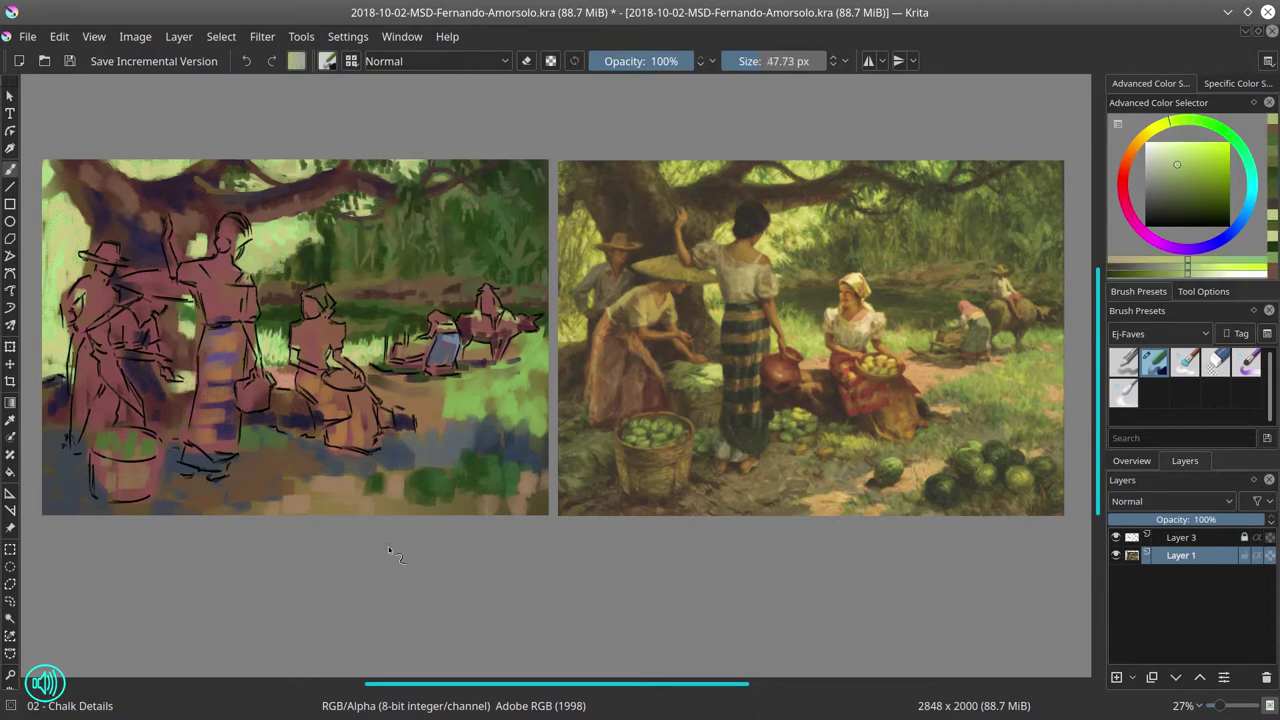
- Paint darker green into the foliage and add yellow-green highlights to the leaves
{"action": "left_click_drag", "start_coordinate": [397, 285], "coordinate": [276, 240], "text": "ctrl"}
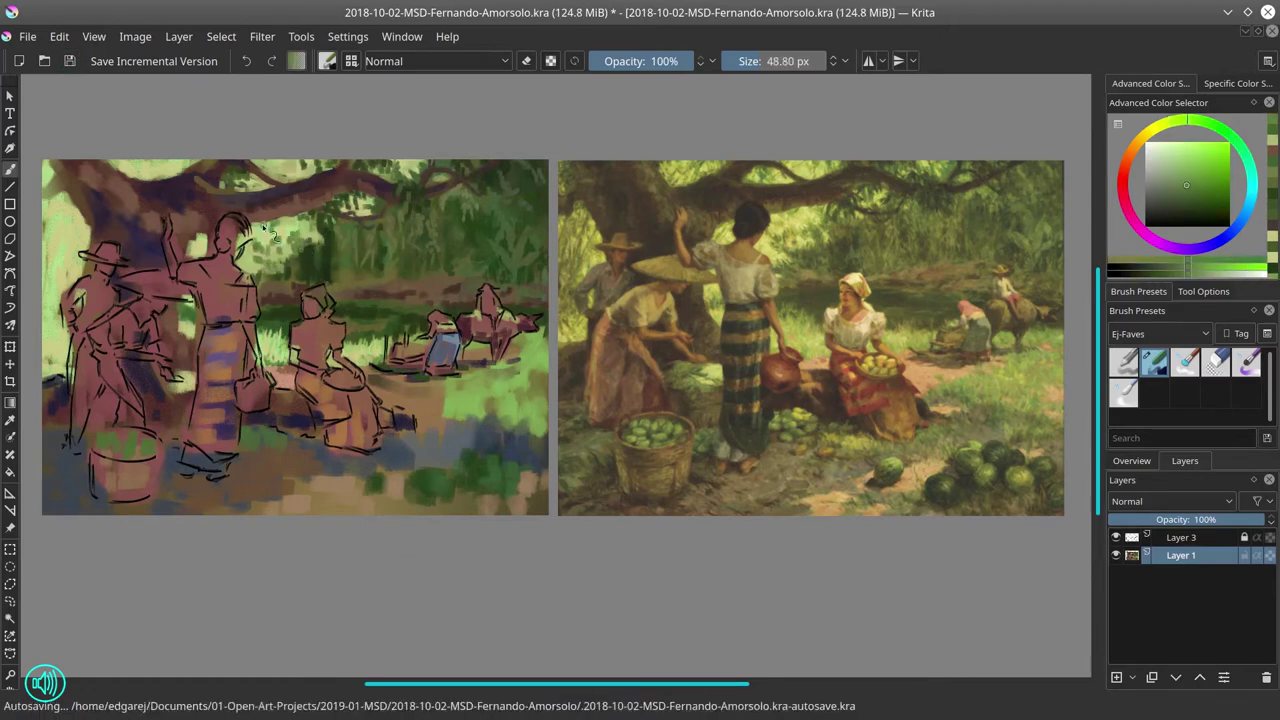
{"action": "left_click", "coordinate": [320, 256], "text": "ctrl"}
{"action": "left_click", "coordinate": [322, 276], "text": "ctrl"}
{"action": "mouse_move", "coordinate": [322, 276]}
{"action": "left_mouse_down", "text": "shift"}
{"action": "mouse_move", "coordinate": [296, 272]}
{"action": "mouse_move", "coordinate": [378, 280]}
{"action": "left_mouse_up", "text": "shift"}
{"action": "left_click", "coordinate": [349, 281], "text": "ctrl"}
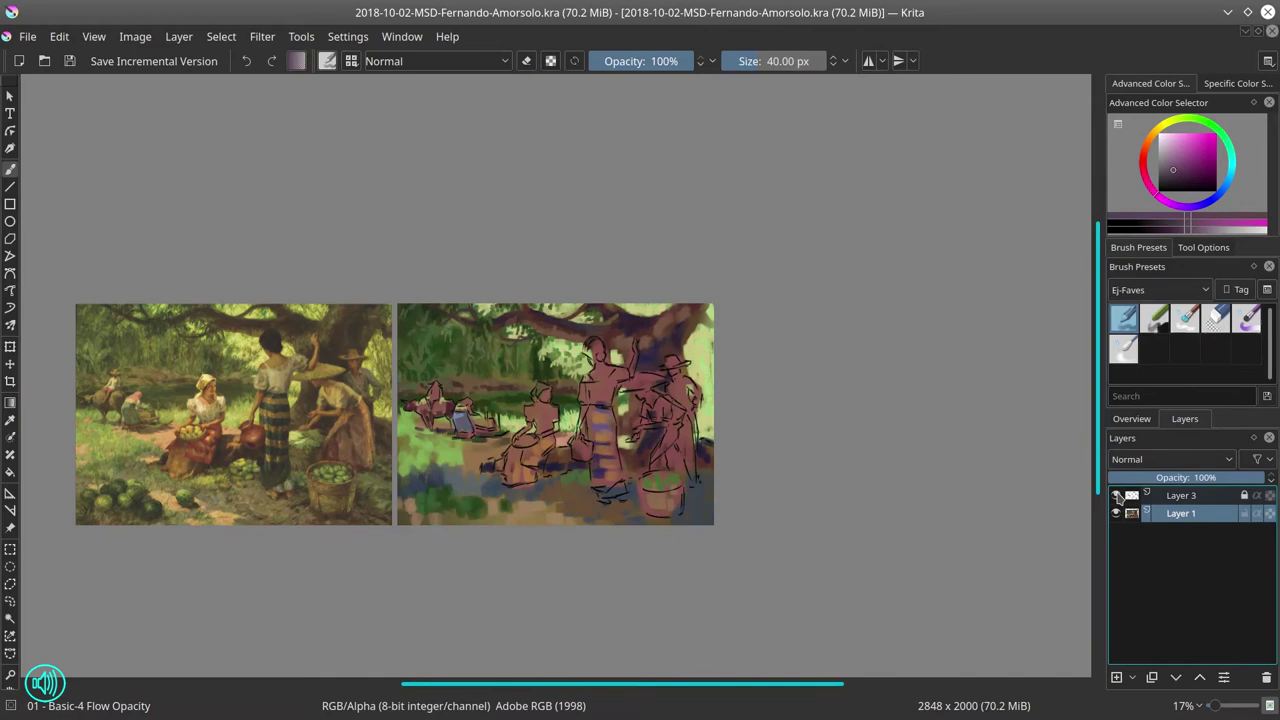
- Paint light yellow-green into the canopy and dark olive strokes into the foliage
{"action": "scroll", "coordinate": [997, 323], "scroll_direction": "up", "scroll_amount": 3}
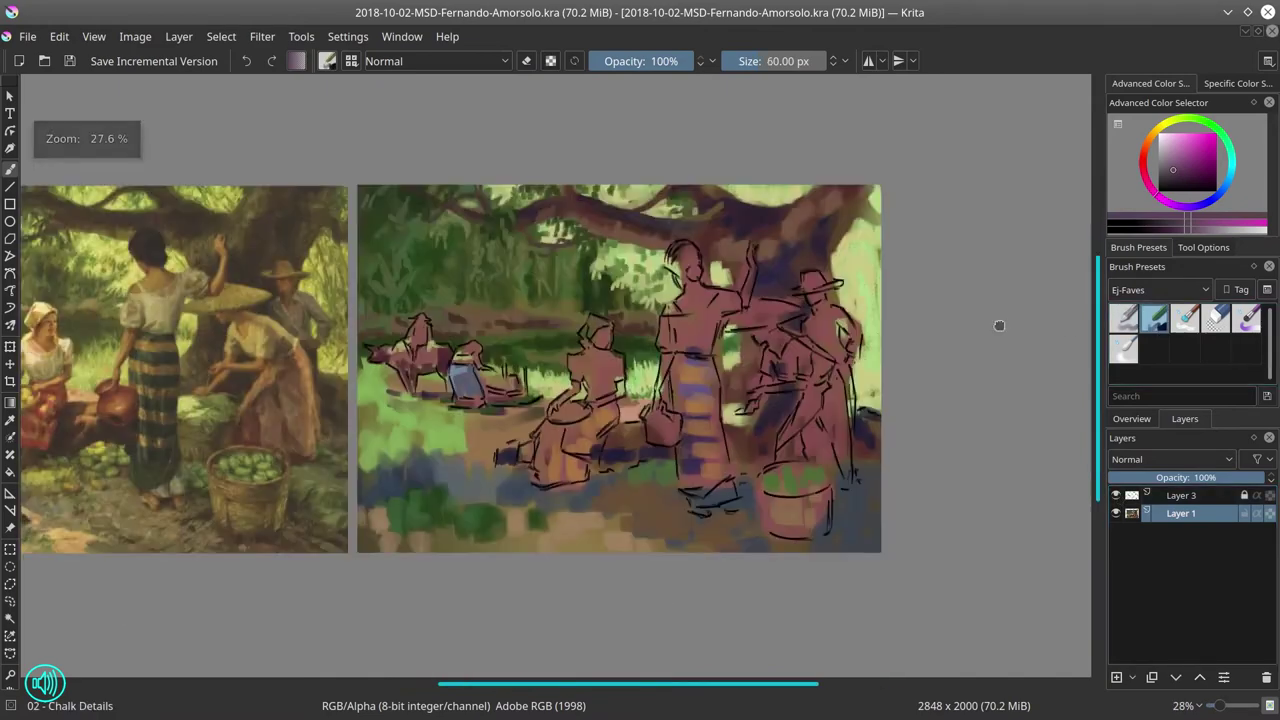
{"action": "left_click", "coordinate": [867, 292], "text": "ctrl"}
{"action": "left_click_drag", "start_coordinate": [867, 292], "coordinate": [826, 279], "text": "shift"}
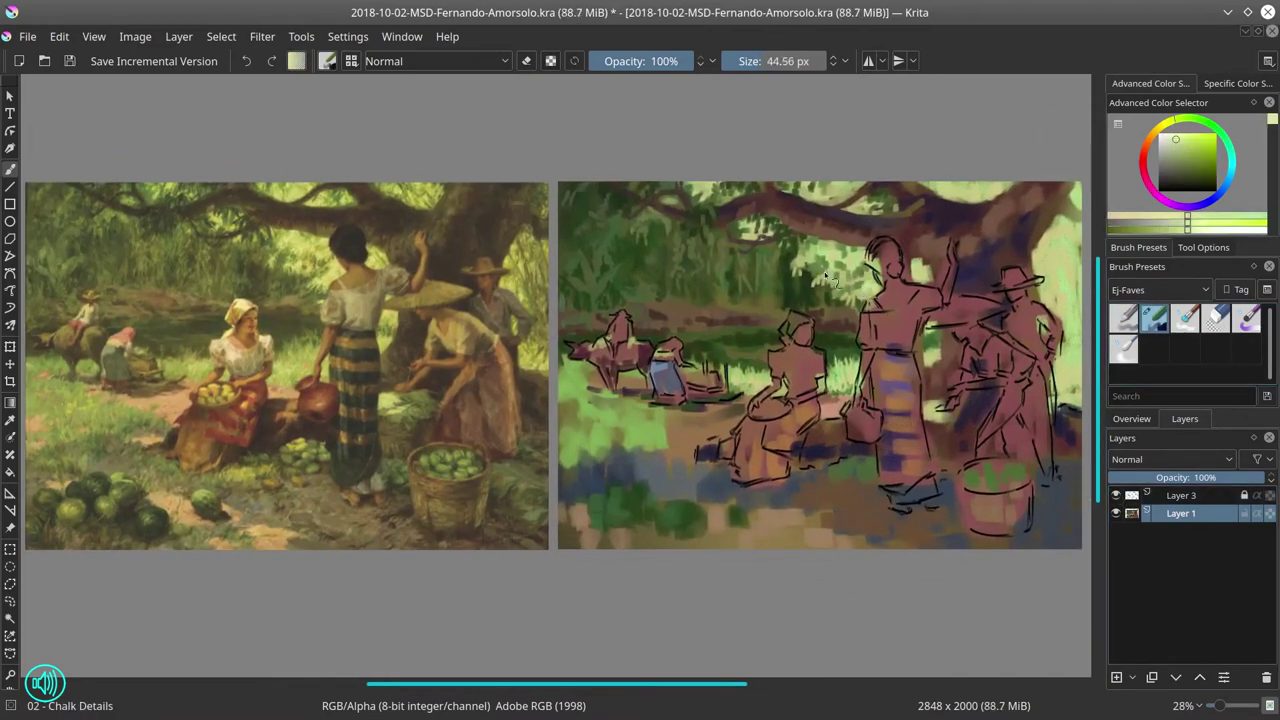
{"action": "left_click", "coordinate": [923, 288], "text": "ctrl"}
{"action": "left_click_drag", "start_coordinate": [923, 288], "coordinate": [958, 312], "text": "shift"}
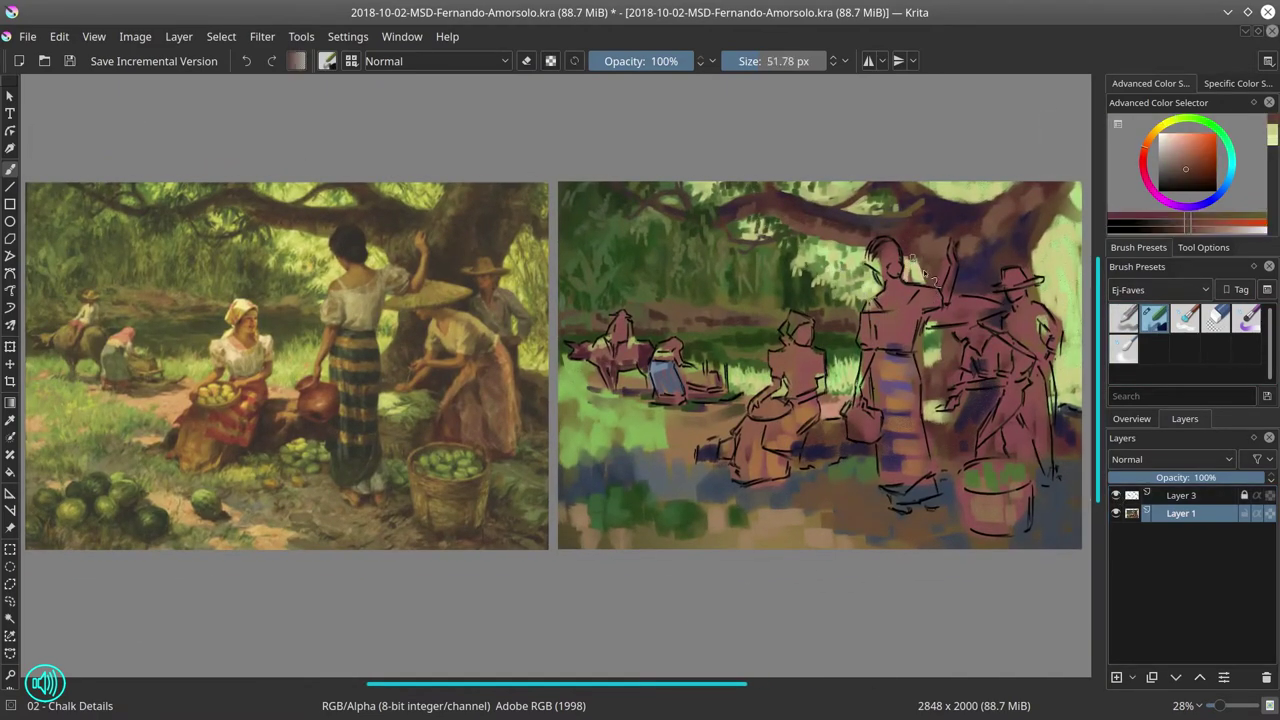
{"action": "left_click", "coordinate": [868, 268], "text": "ctrl"}
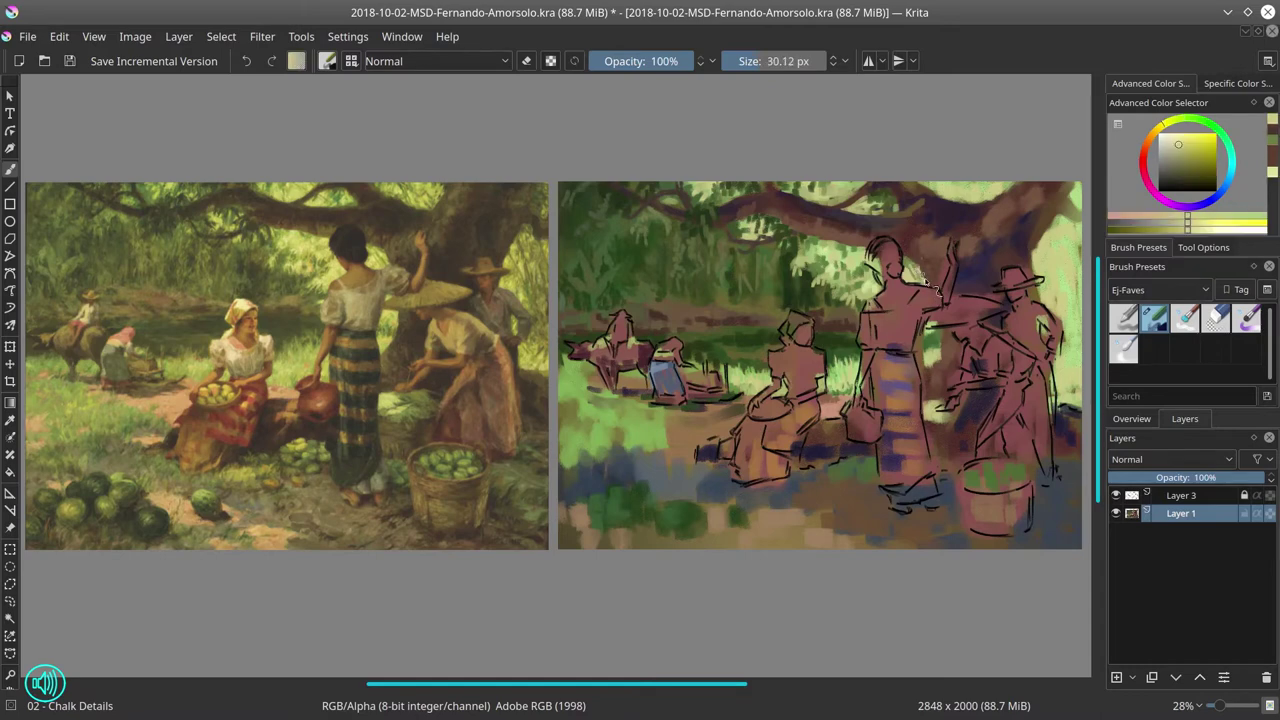
{"action": "left_click", "coordinate": [890, 282], "text": "ctrl"}
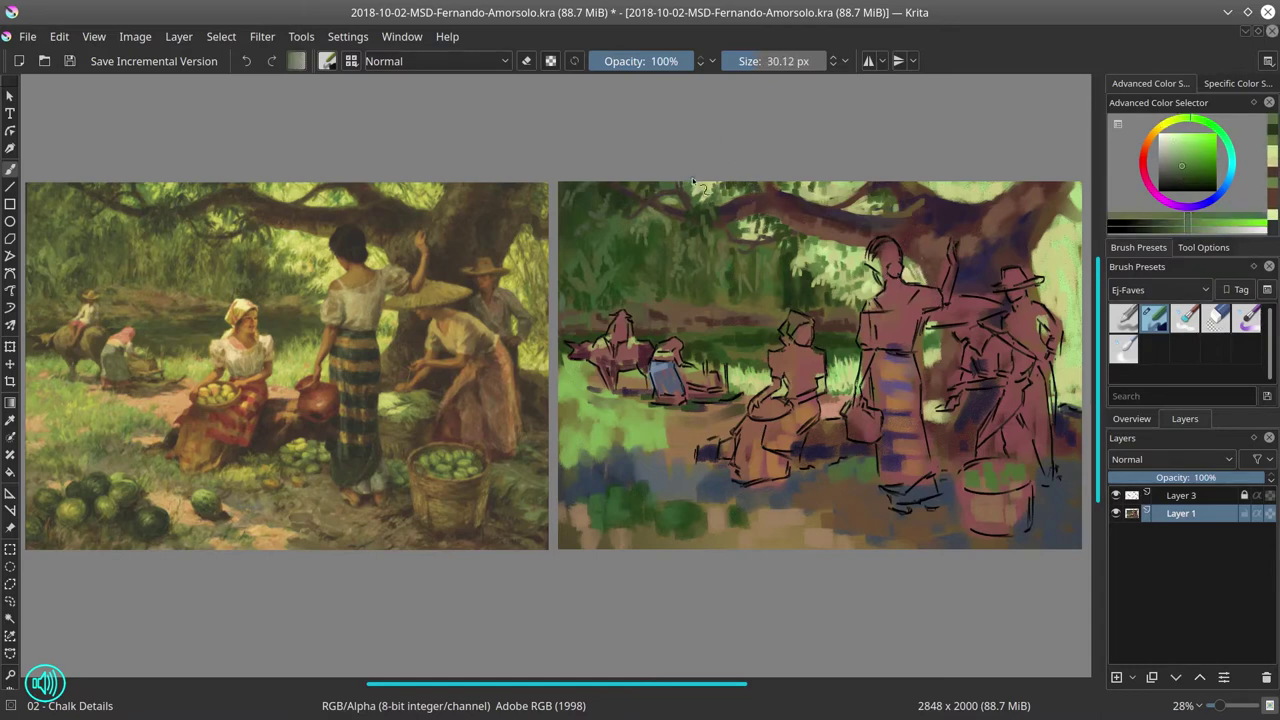
- Sample dark brownish red from the trunk and several foliage greens, then enlarge the brush
{"action": "left_click", "coordinate": [700, 188], "text": "ctrl"}
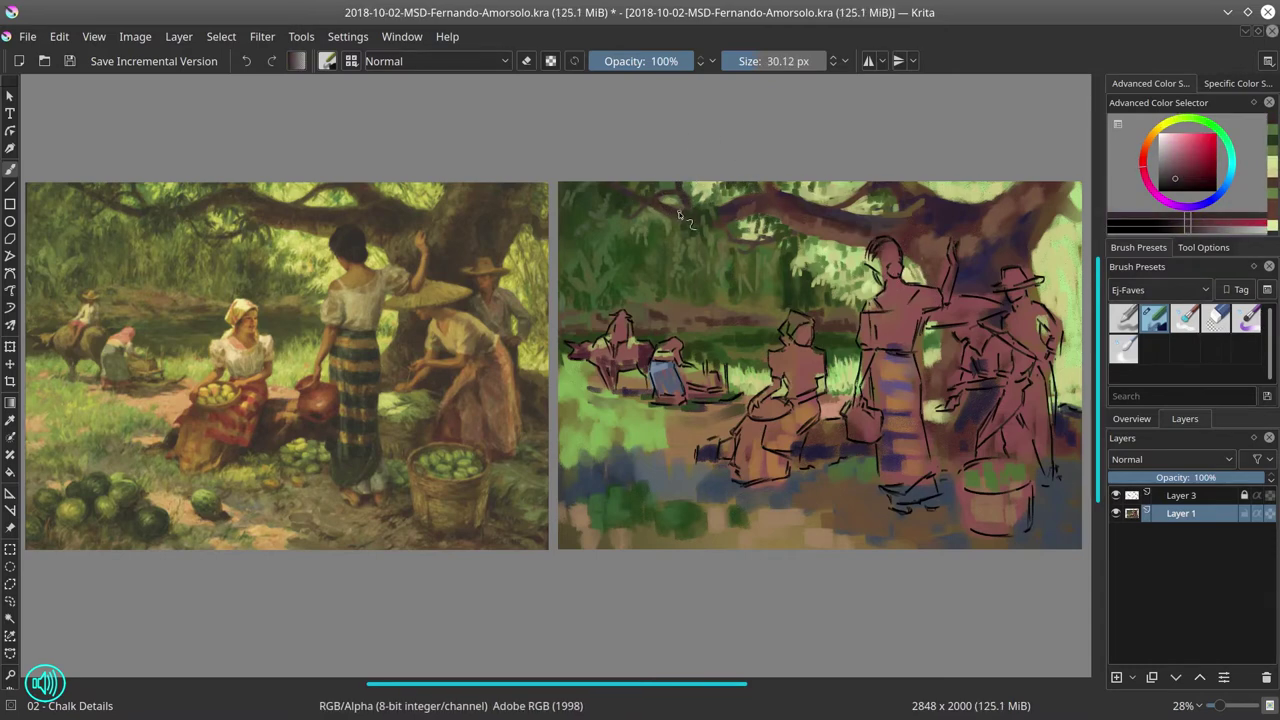
{"action": "left_click", "coordinate": [687, 221], "text": "ctrl"}
{"action": "left_click", "coordinate": [690, 219], "text": "ctrl"}
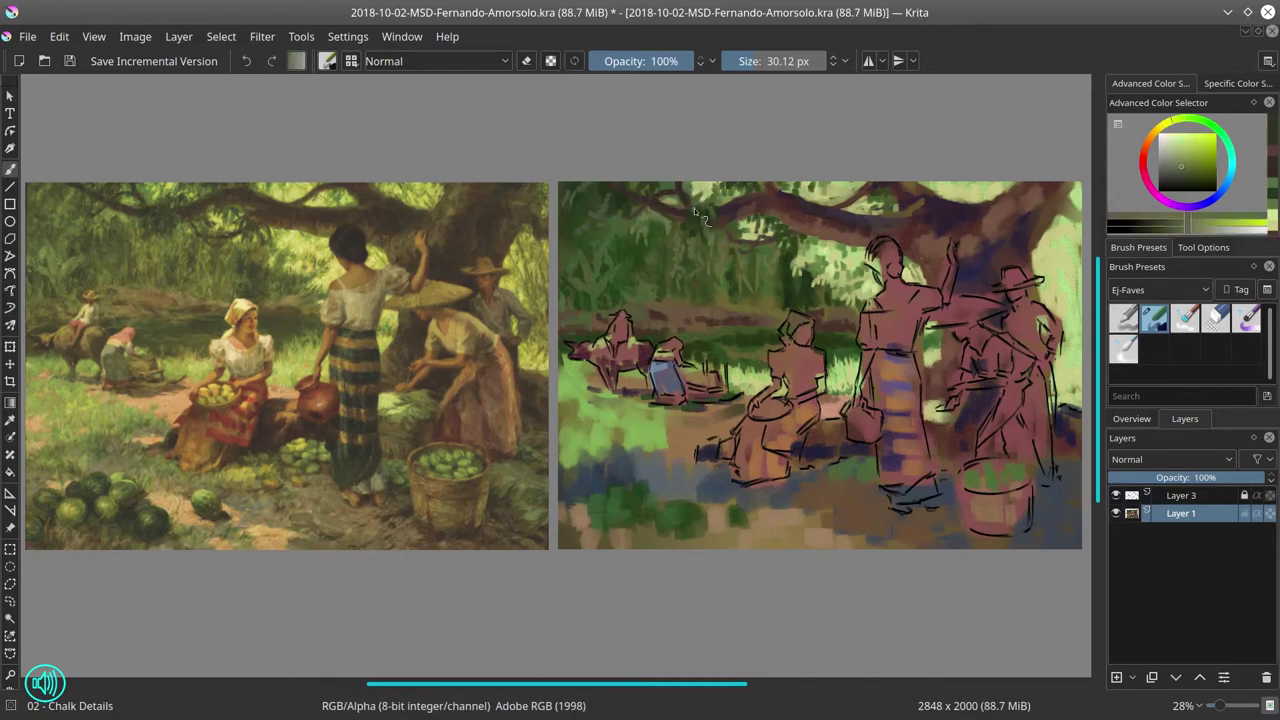
{"action": "left_click", "coordinate": [705, 227], "text": "ctrl"}
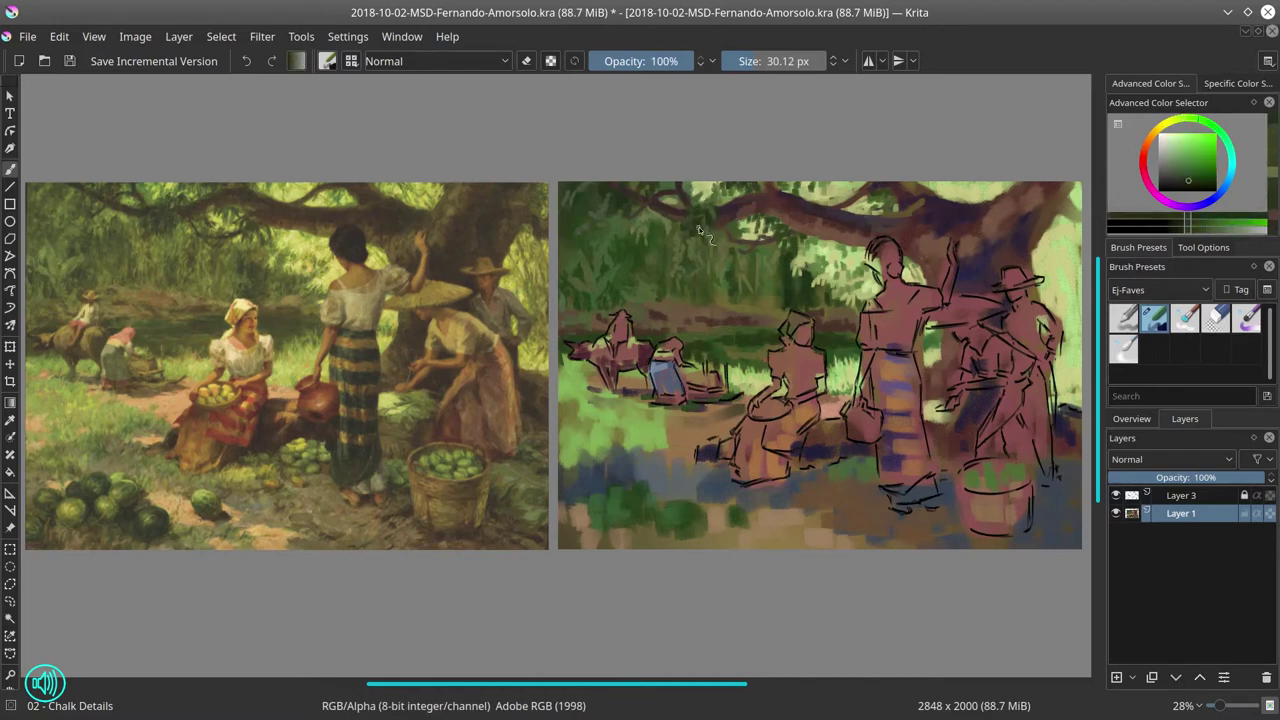
{"action": "left_click", "coordinate": [715, 260], "text": "ctrl"}
{"action": "left_click", "coordinate": [740, 316], "text": "ctrl"}
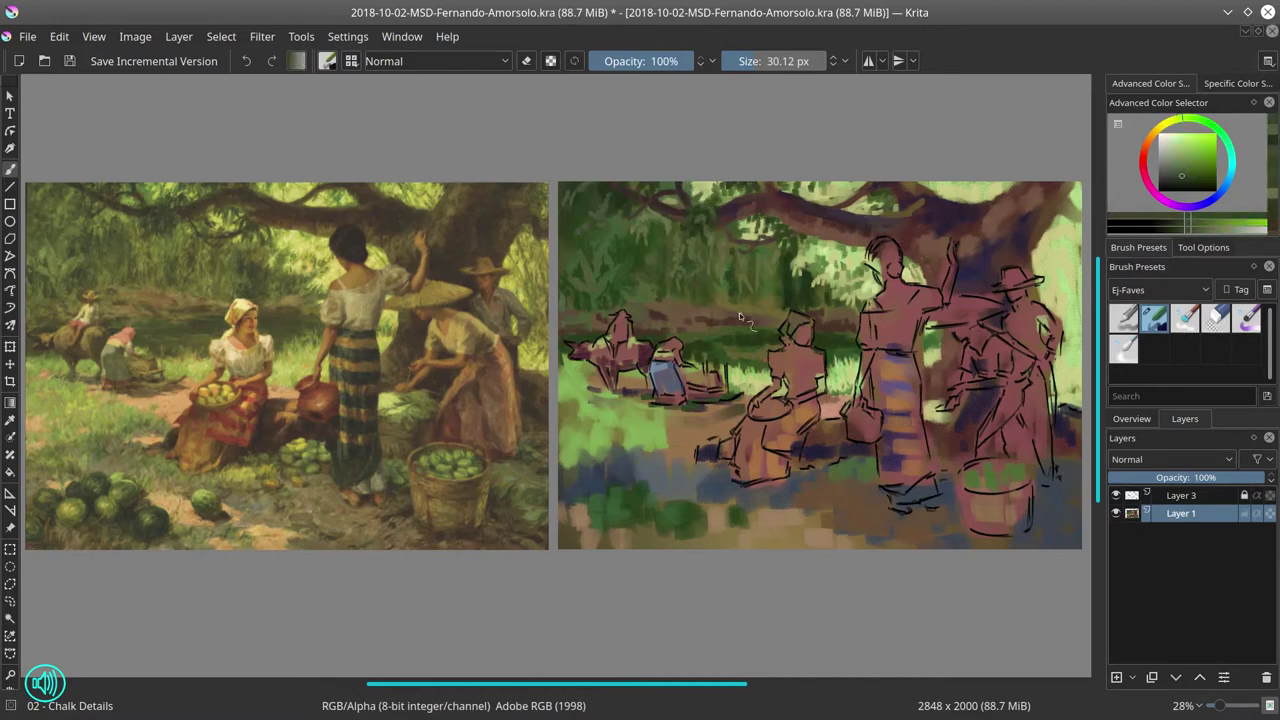
{"action": "left_click", "coordinate": [791, 288], "text": "ctrl"}
{"action": "key", "text": "bracketright"}
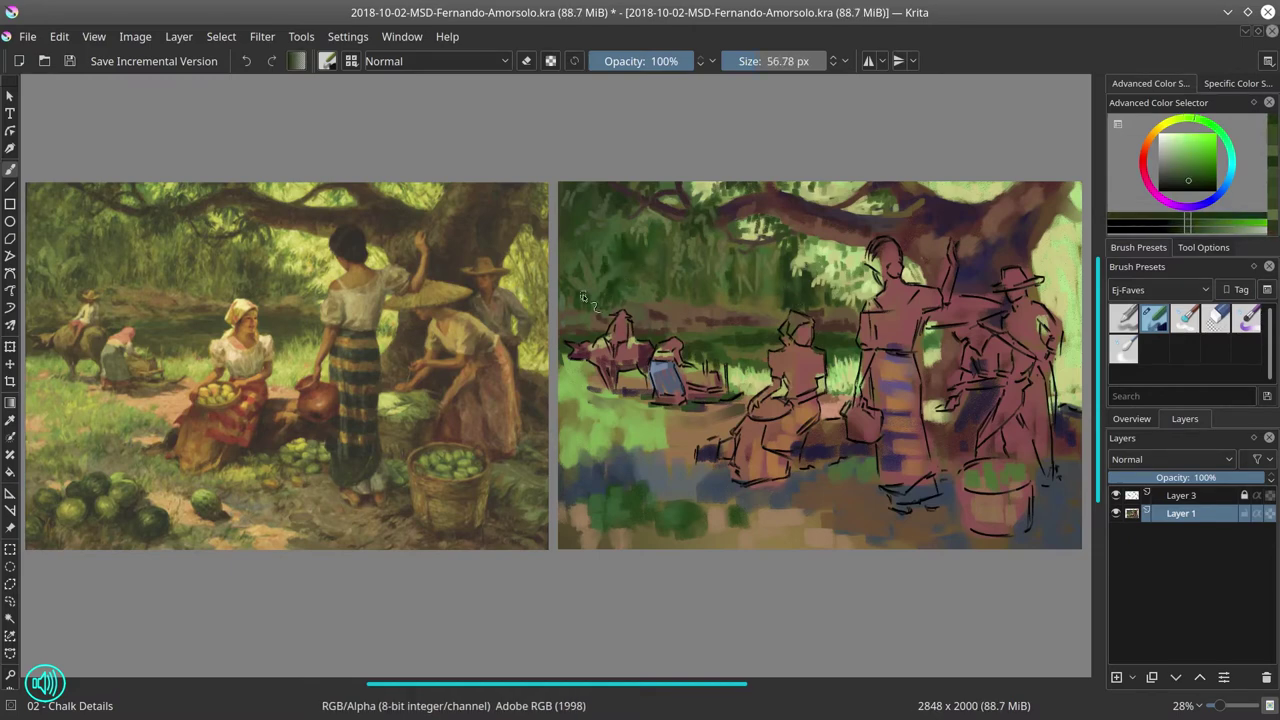
- Work muted dark, pinker and darker reds into the tree, adjusting brush size
{"action": "left_click", "coordinate": [742, 245], "text": "ctrl"}
{"action": "key", "text": "bracketleft"}
{"action": "left_click", "coordinate": [766, 241], "text": "ctrl"}
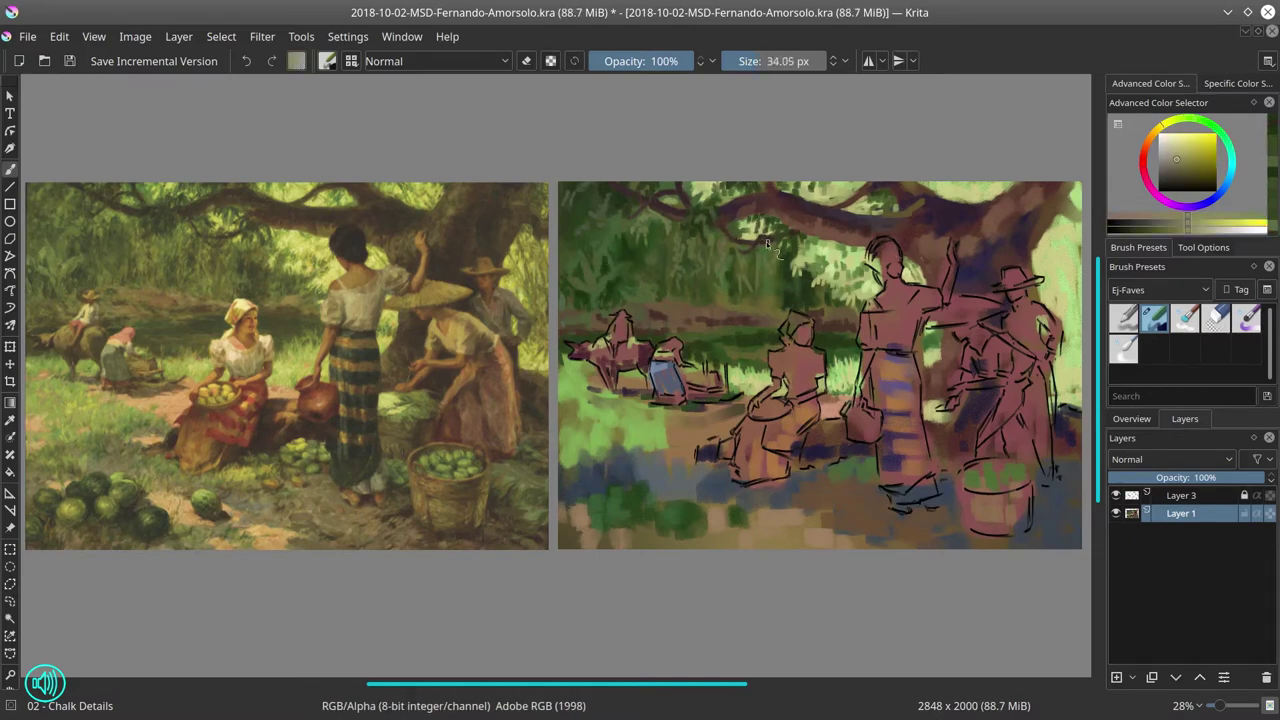
{"action": "left_click_drag", "start_coordinate": [766, 241], "coordinate": [716, 205]}
{"action": "key", "text": "bracketleft"}
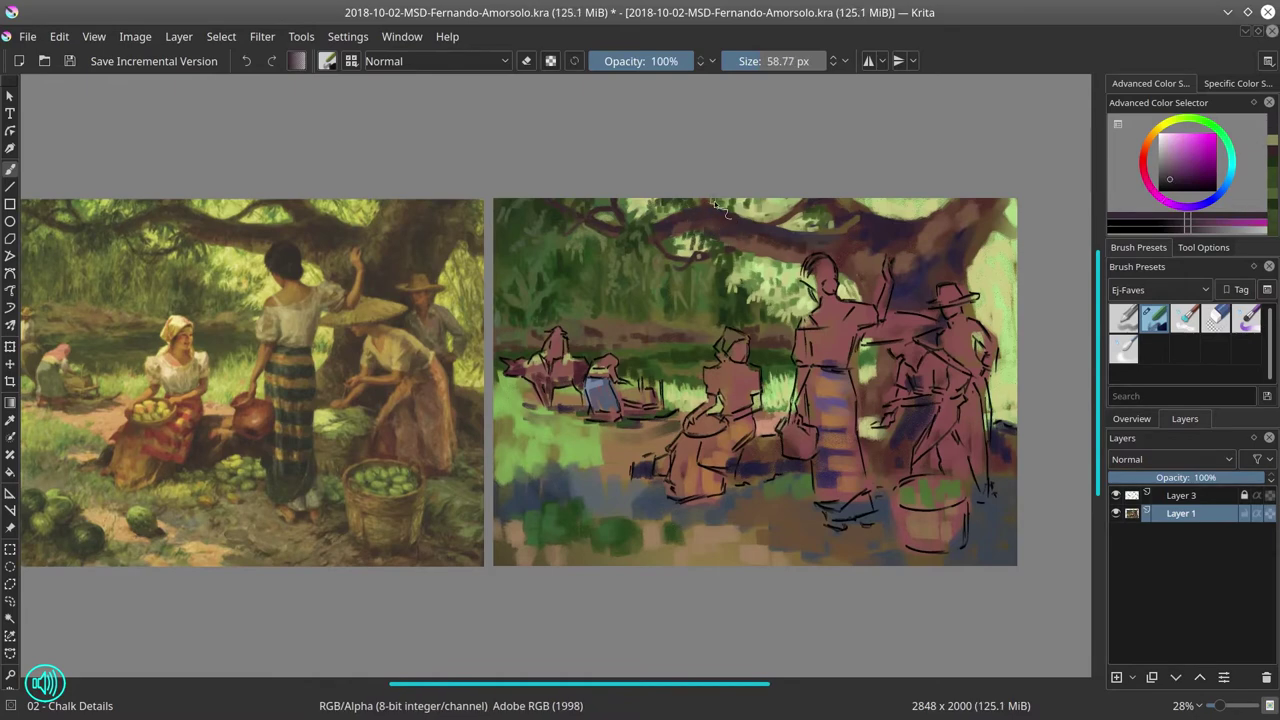
{"action": "left_click", "coordinate": [738, 268], "text": "ctrl"}
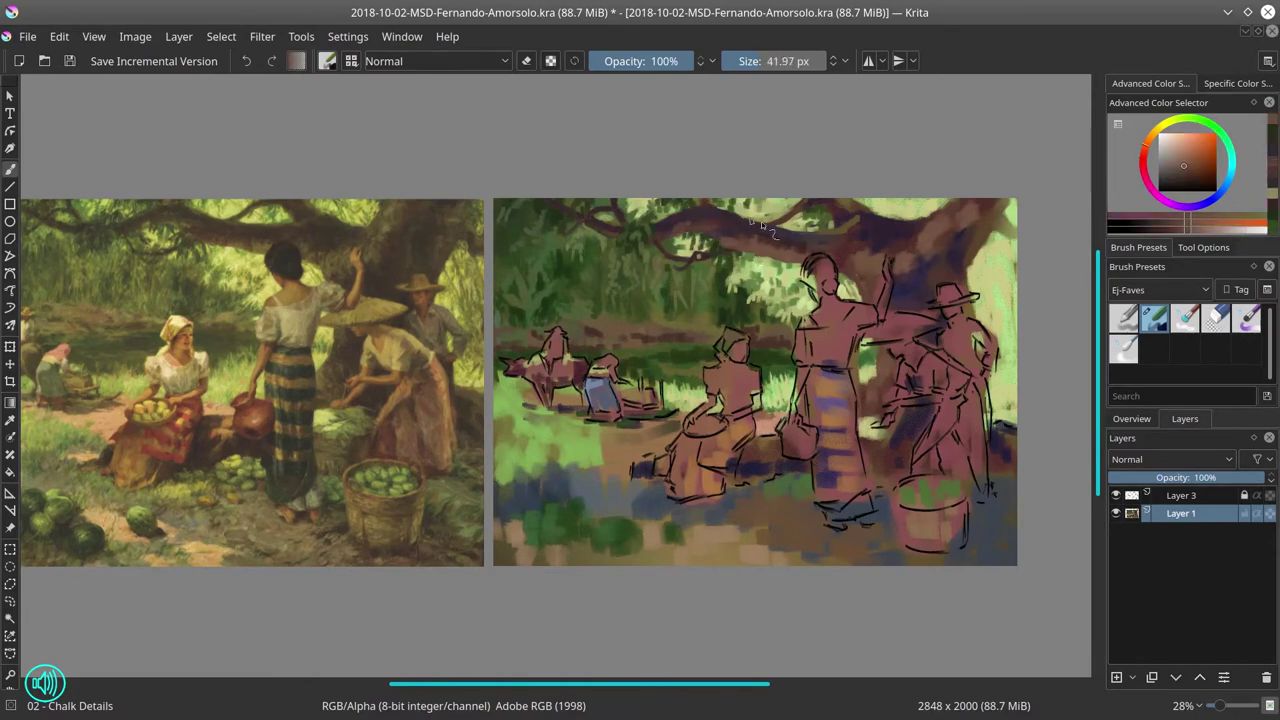
{"action": "key", "text": "bracketright"}
{"action": "left_click", "coordinate": [764, 257], "text": "ctrl"}
- Block dark purple, dark green, muted pink and light green into the tree
{"action": "left_click", "coordinate": [771, 233], "text": "ctrl"}
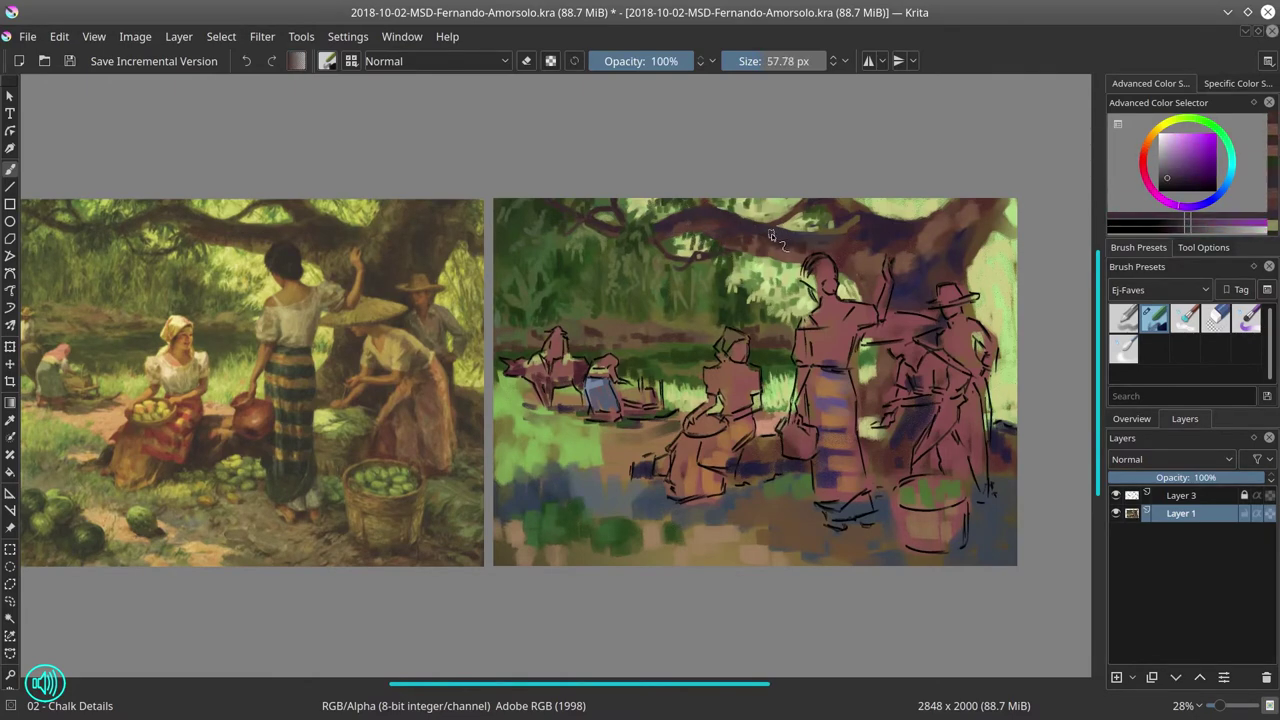
{"action": "key", "text": "bracketright"}
{"action": "left_click", "coordinate": [781, 251], "text": "ctrl"}
{"action": "left_click", "coordinate": [770, 236], "text": "ctrl"}
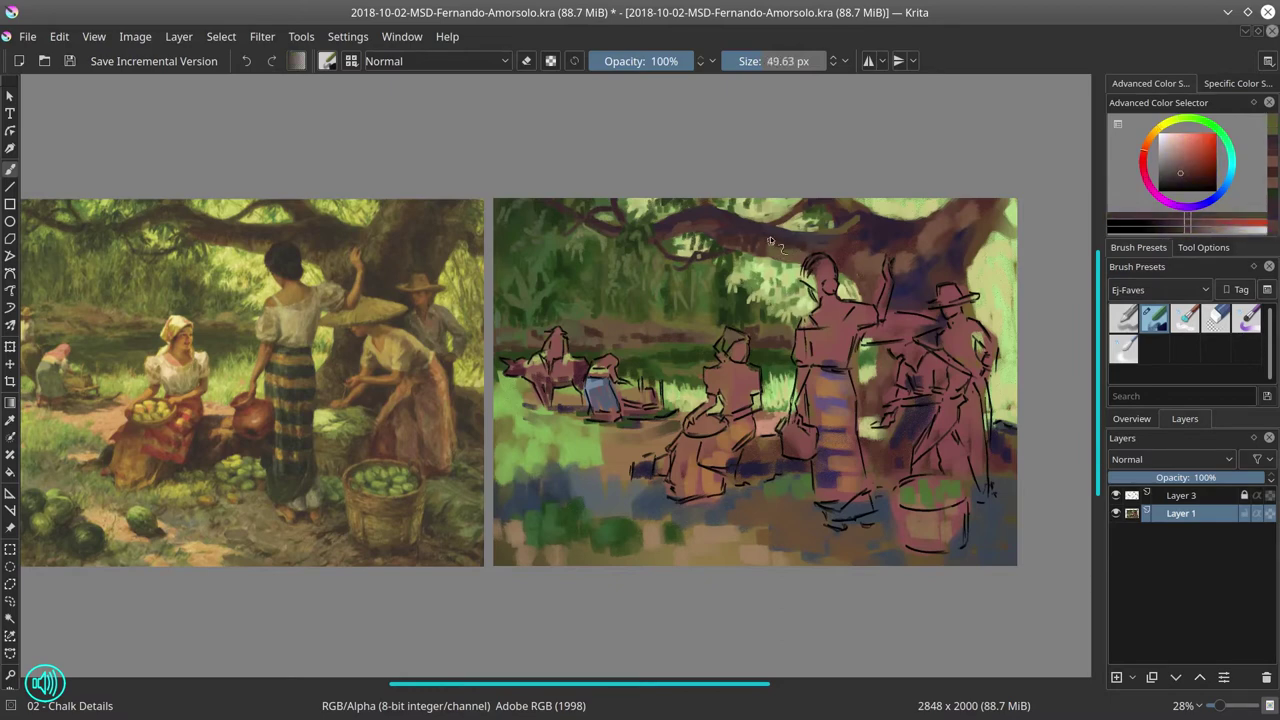
{"action": "left_click", "coordinate": [752, 300], "text": "ctrl"}
{"action": "key", "text": "bracketleft"}
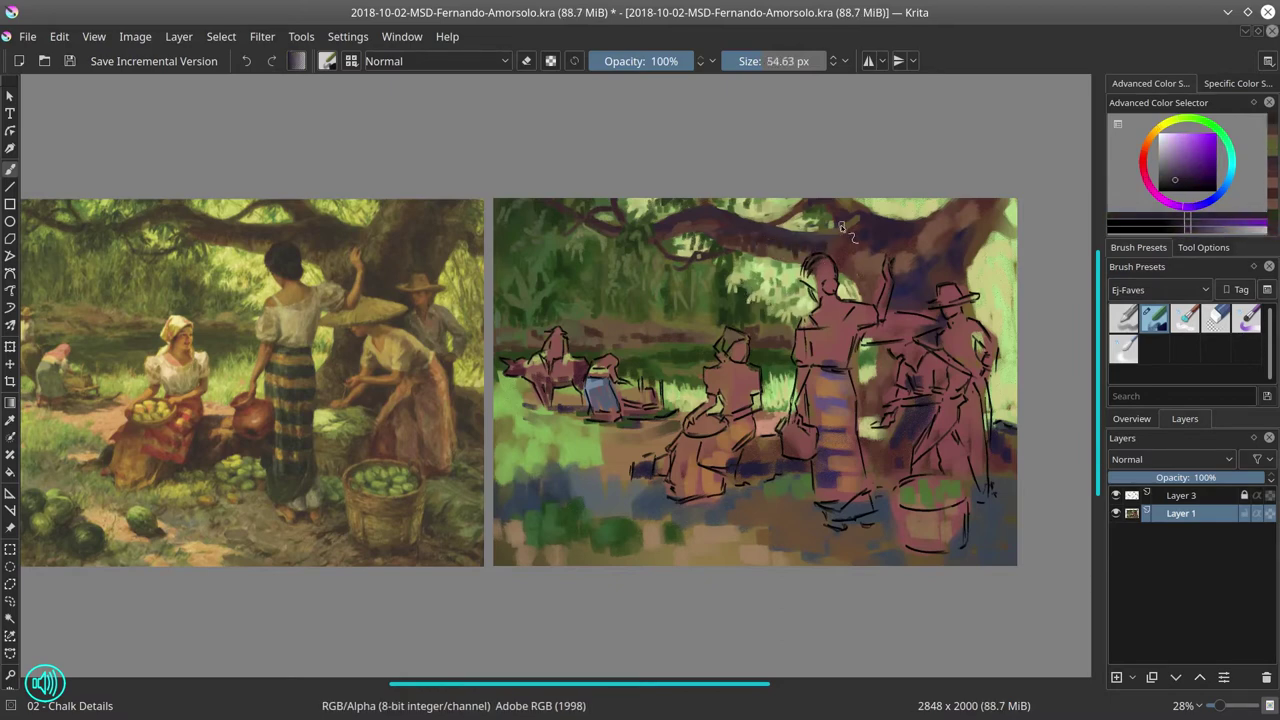
{"action": "left_click", "coordinate": [818, 252], "text": "ctrl"}
{"action": "left_click", "coordinate": [838, 204], "text": "ctrl"}
{"action": "left_click_drag", "start_coordinate": [790, 252], "coordinate": [754, 256]}
- Soften briefly with 03 - Blender Textured Soft, then add dark red, purple and yellow-green with Chalk Details
{"action": "key", "text": "slash"}
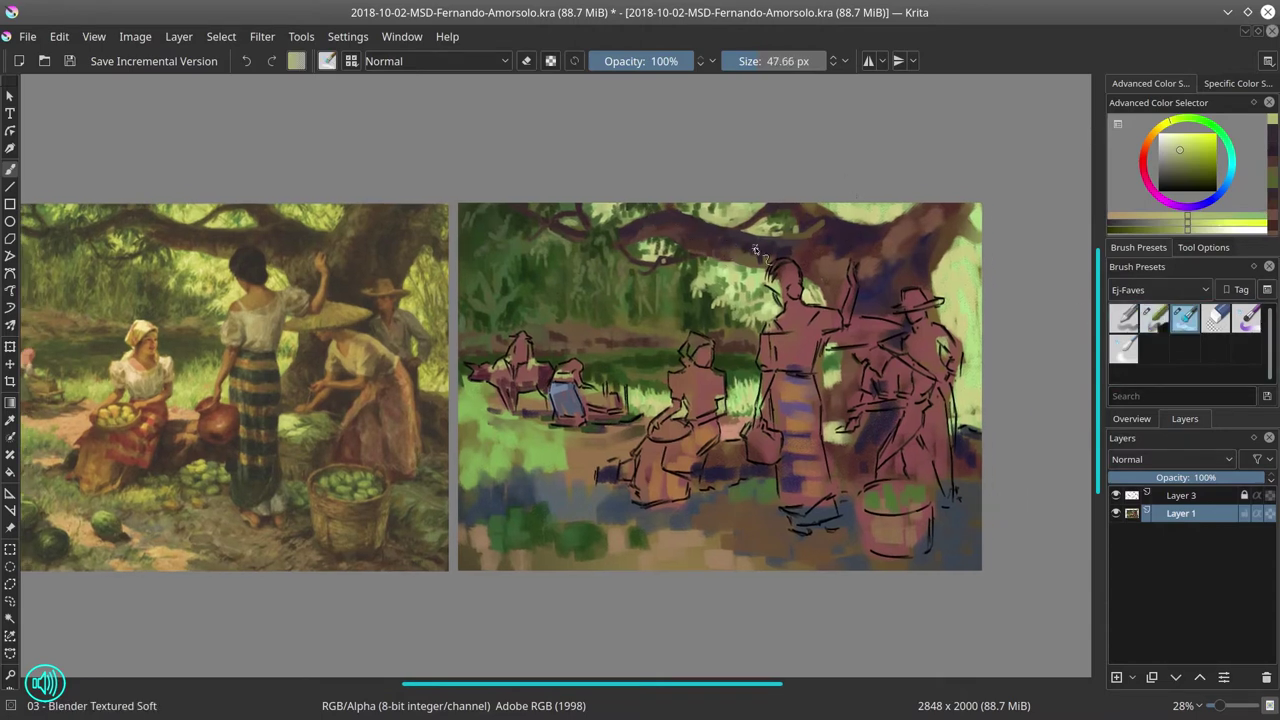
{"action": "left_click_drag", "start_coordinate": [855, 267], "coordinate": [850, 269]}
{"action": "key", "text": "slash"}
{"action": "left_click", "coordinate": [657, 262], "text": "ctrl"}
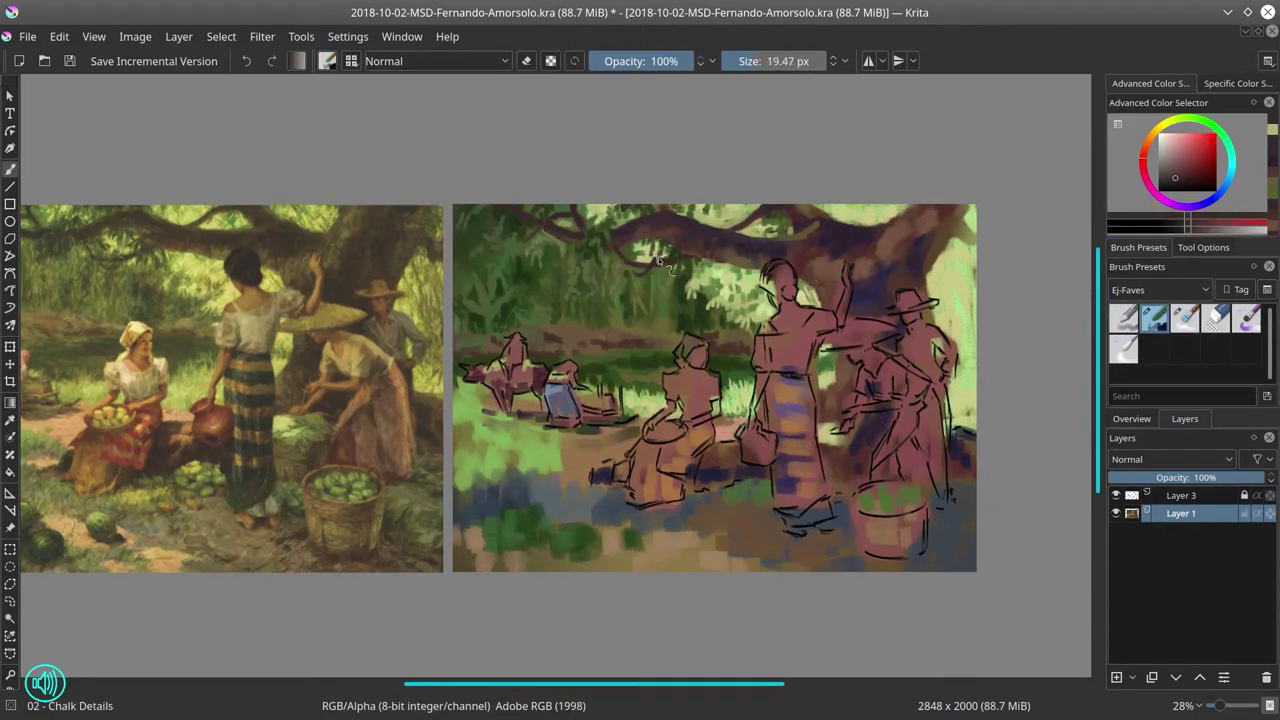
{"action": "left_click", "coordinate": [798, 222], "text": "ctrl"}
{"action": "key", "text": "bracketright"}
{"action": "key", "text": "bracketright"}
{"action": "key", "text": "bracketright"}
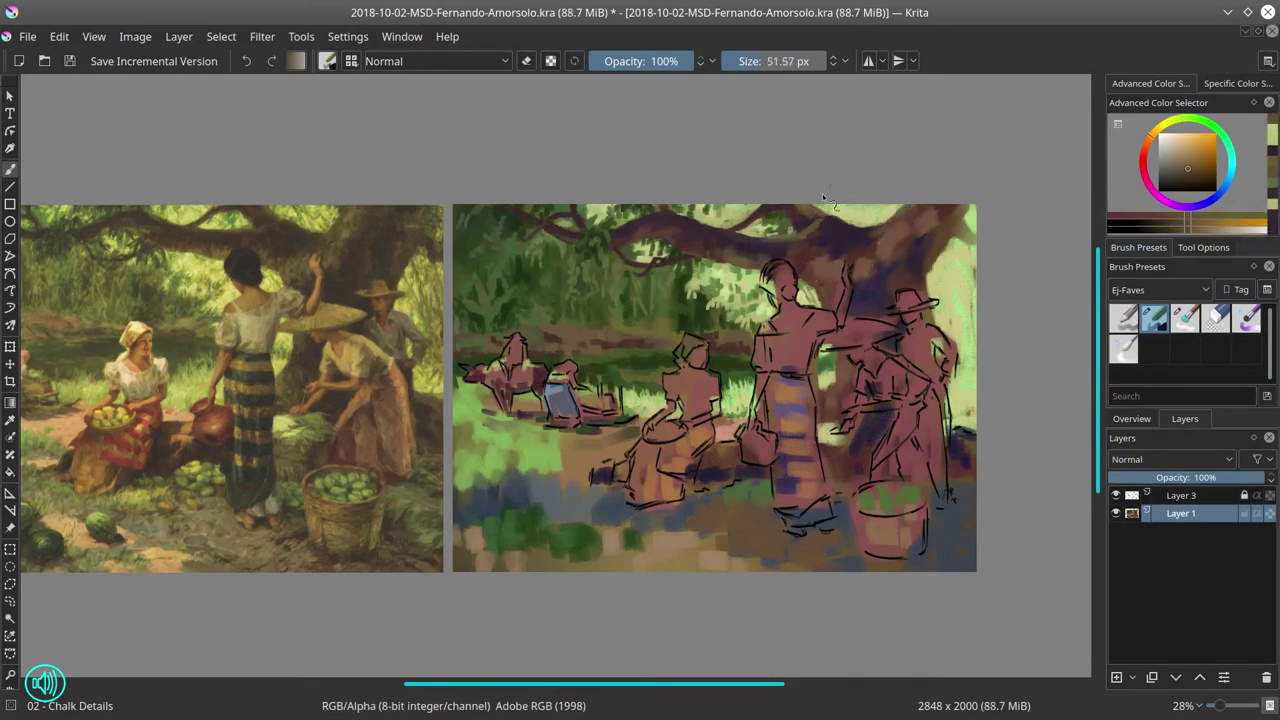
{"action": "left_click", "coordinate": [788, 222], "text": "ctrl"}
{"action": "left_click", "coordinate": [788, 222], "text": "ctrl"}
{"action": "left_click_drag", "start_coordinate": [788, 222], "coordinate": [732, 232]}
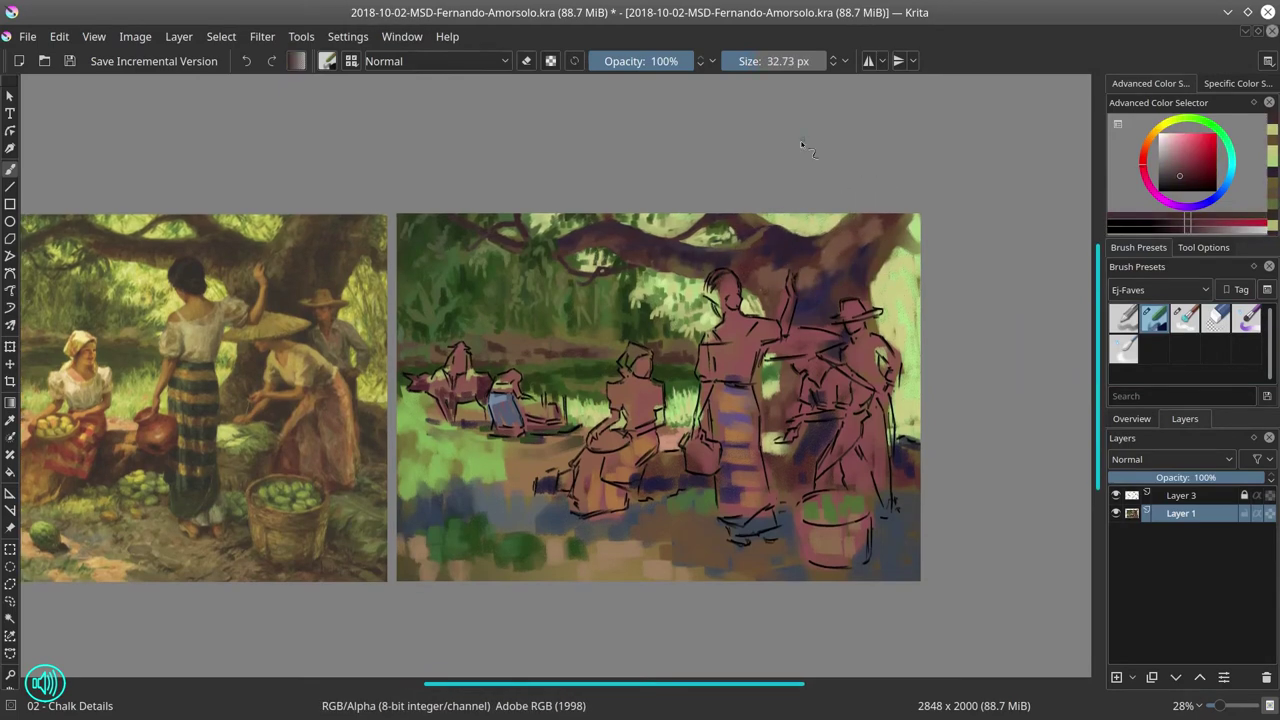
- Deepen the trunk with darker olive, dark mauve, purple and dark brown using broad strokes
{"action": "left_click", "coordinate": [796, 224], "text": "ctrl"}
{"action": "left_click", "coordinate": [771, 247], "text": "ctrl"}
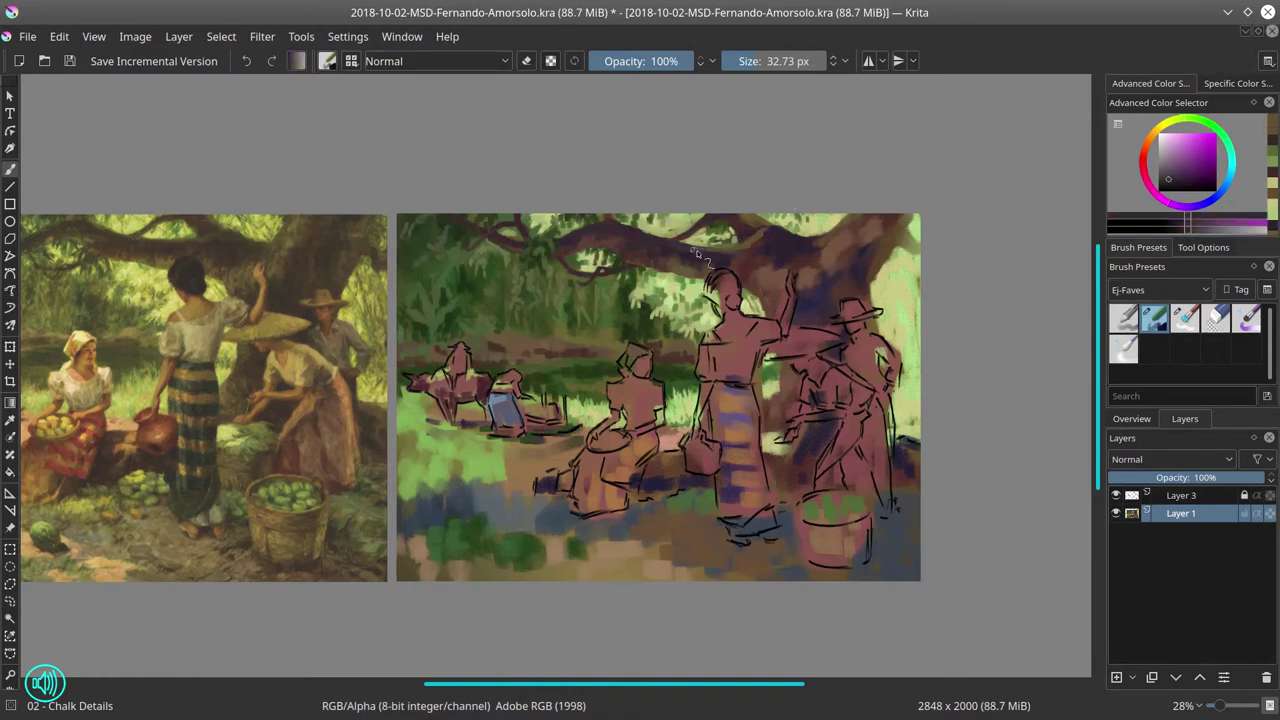
{"action": "left_click_drag", "start_coordinate": [771, 247], "coordinate": [745, 255]}
{"action": "left_click", "coordinate": [762, 260], "text": "ctrl"}
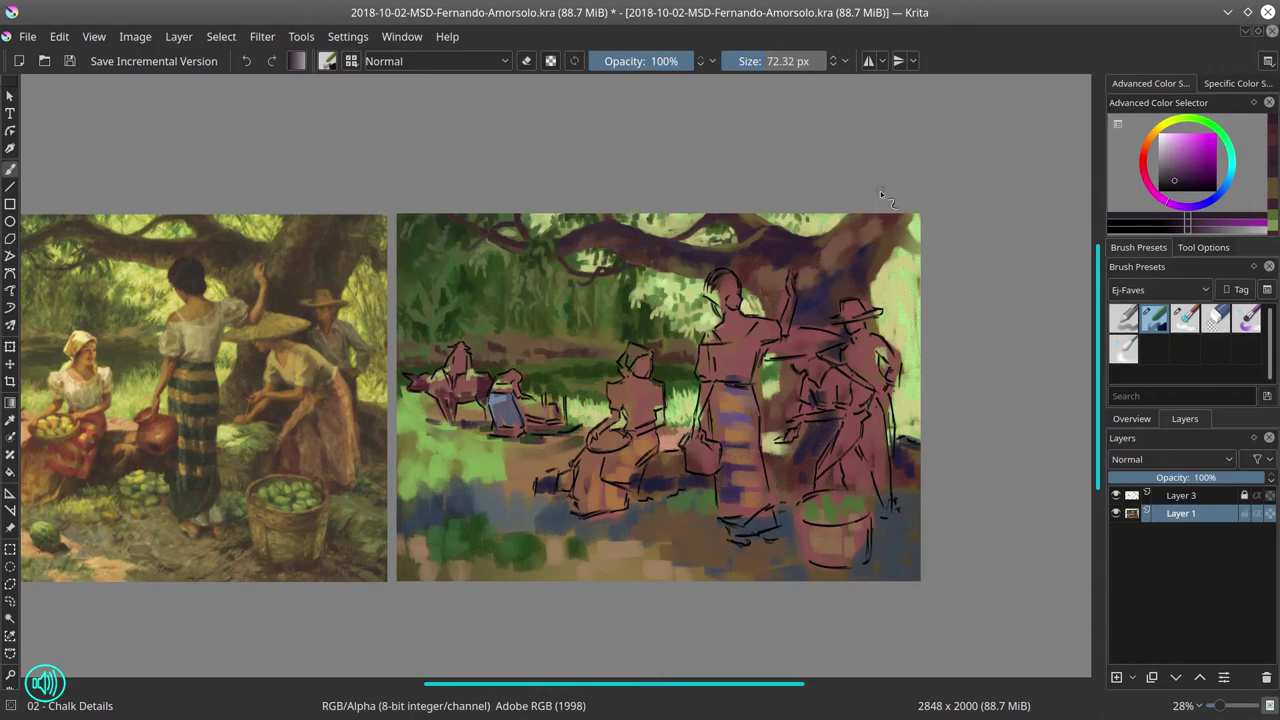
{"action": "left_click", "coordinate": [851, 214], "text": "ctrl"}
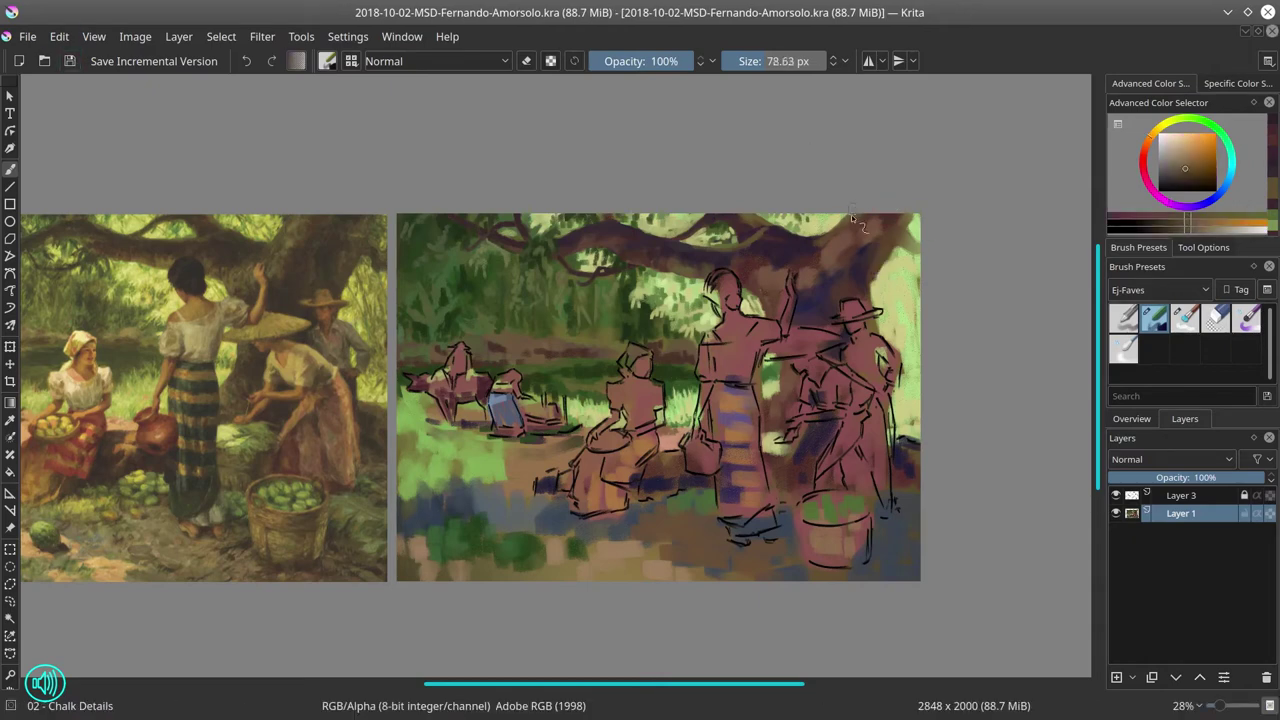
{"action": "left_click", "coordinate": [814, 262], "text": "ctrl"}
{"action": "left_click", "coordinate": [832, 254], "text": "ctrl"}
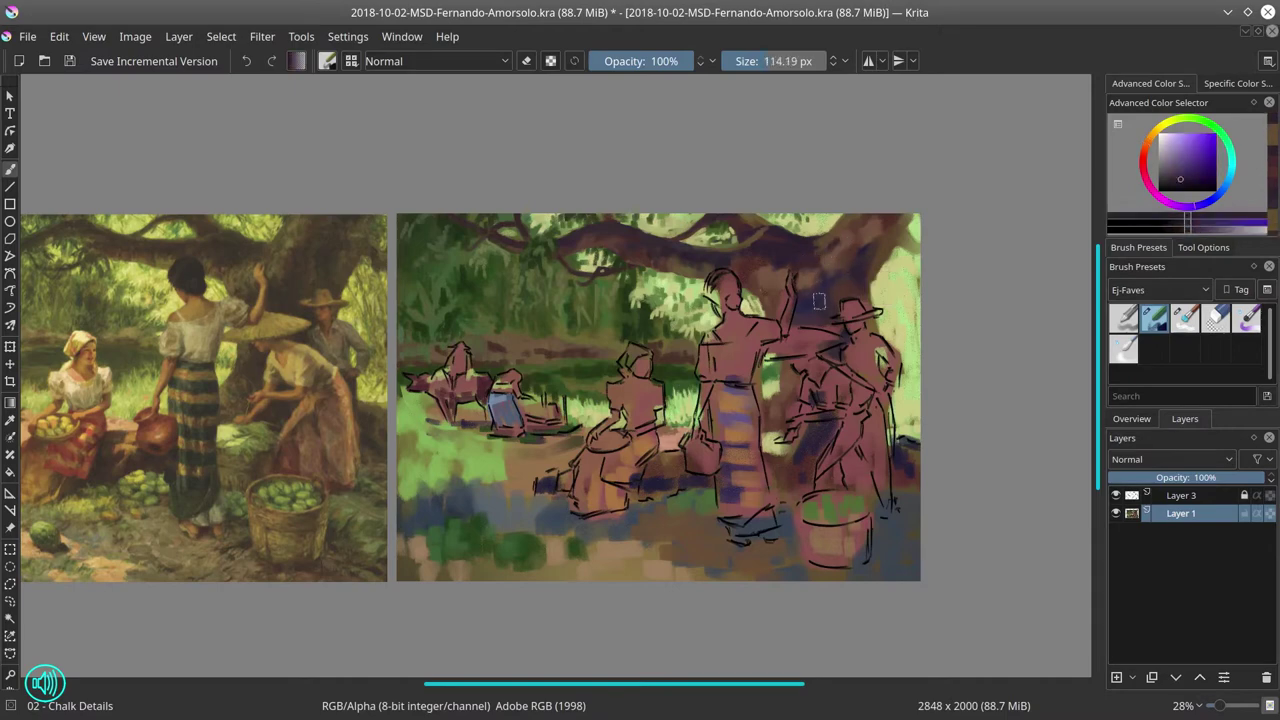
- Add orange-brown, red-magenta, dark purple behind the right figure, yellow-green and olive-yellow
{"action": "left_click", "coordinate": [862, 236], "text": "ctrl"}
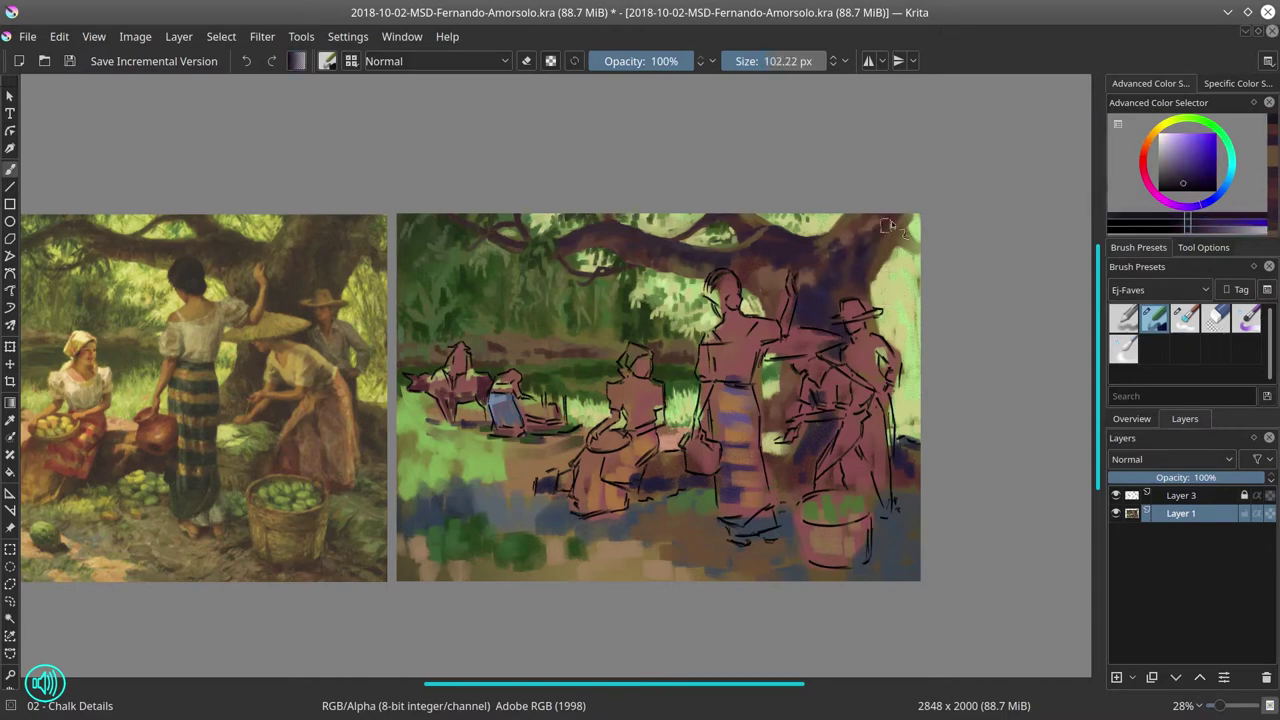
{"action": "left_click", "coordinate": [886, 254], "text": "ctrl"}
{"action": "left_click", "coordinate": [886, 250], "text": "ctrl"}
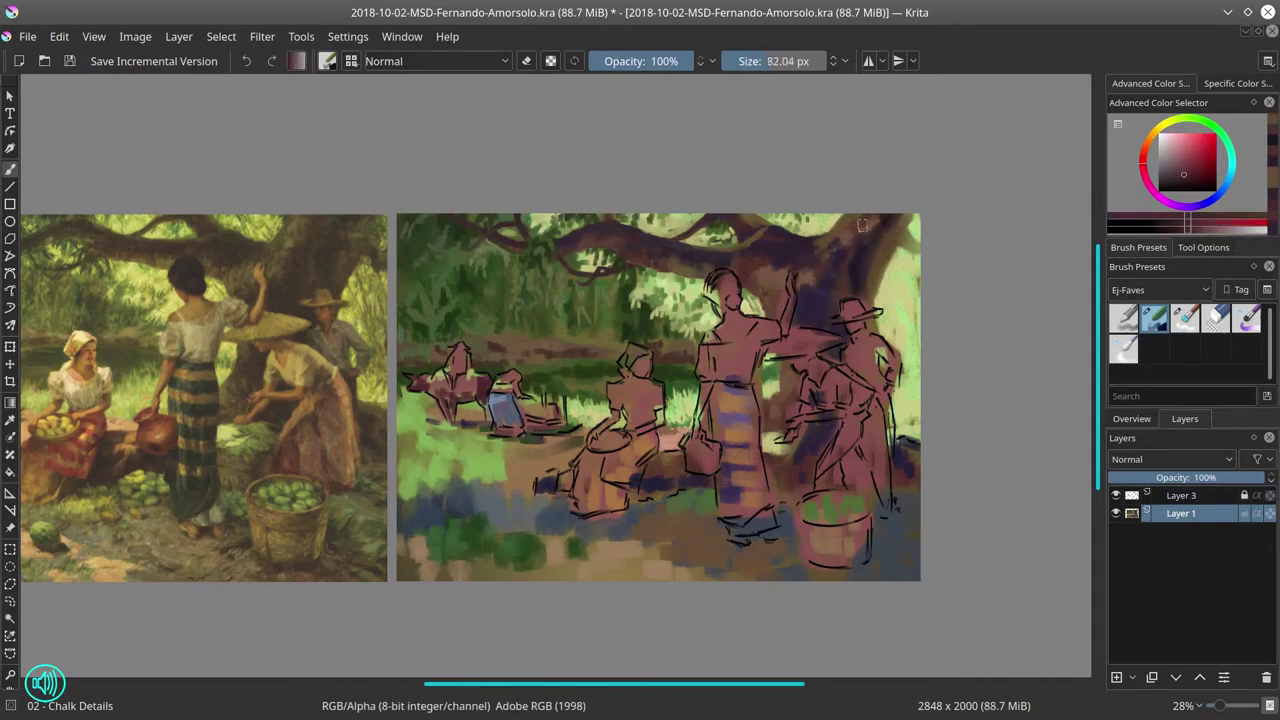
{"action": "left_click", "coordinate": [838, 334], "text": "ctrl"}
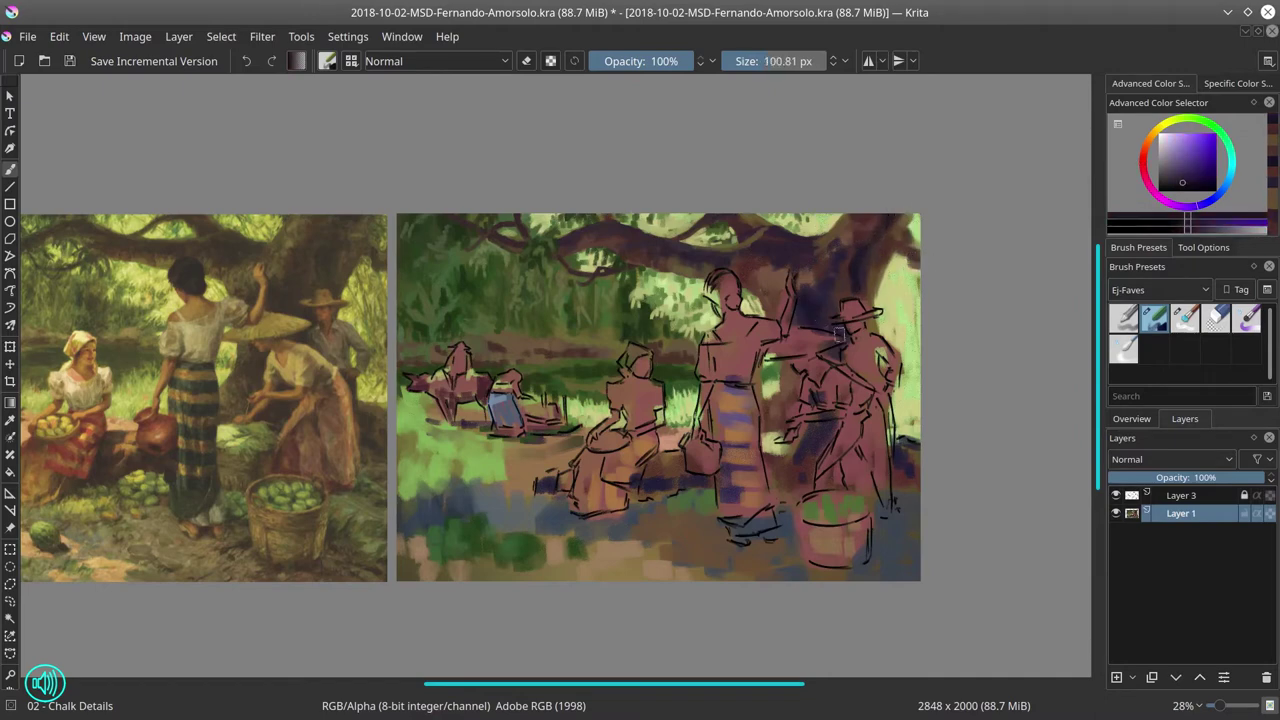
{"action": "left_click", "coordinate": [786, 314], "text": "ctrl"}
{"action": "left_click", "coordinate": [825, 215], "text": "ctrl"}
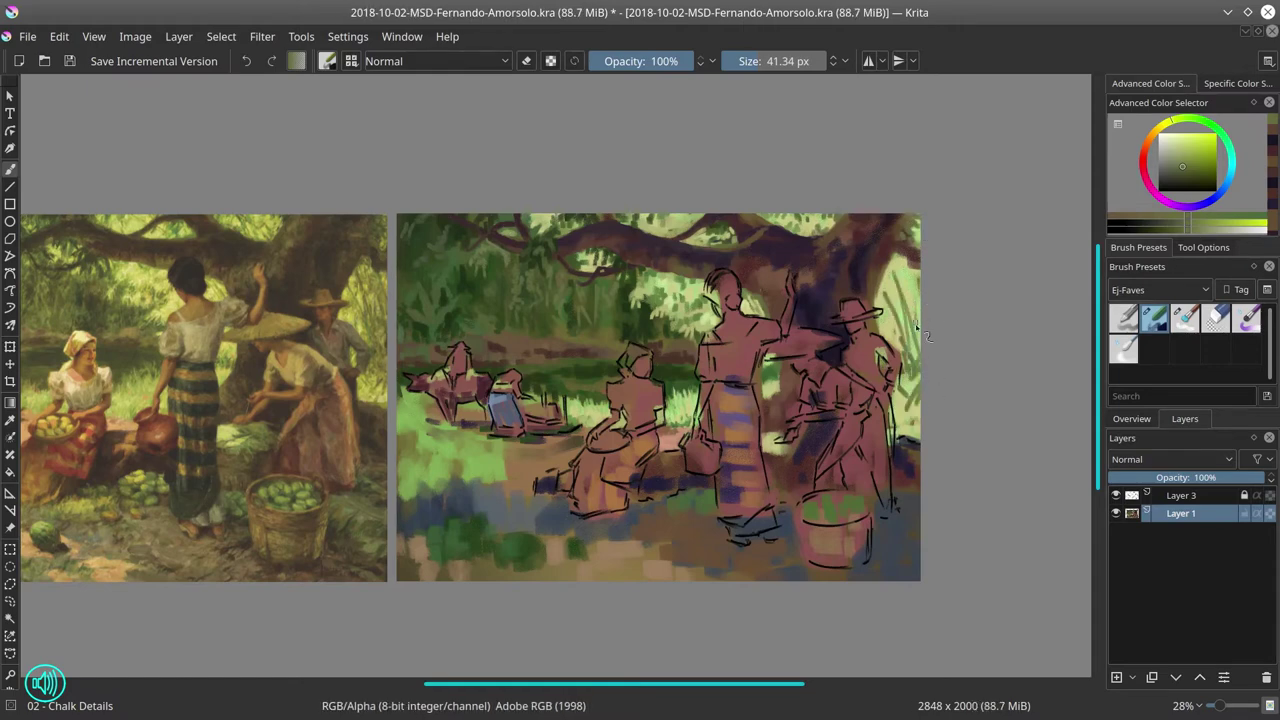
{"action": "left_click", "coordinate": [917, 279], "text": "ctrl"}
{"action": "left_click", "coordinate": [903, 260], "text": "ctrl"}
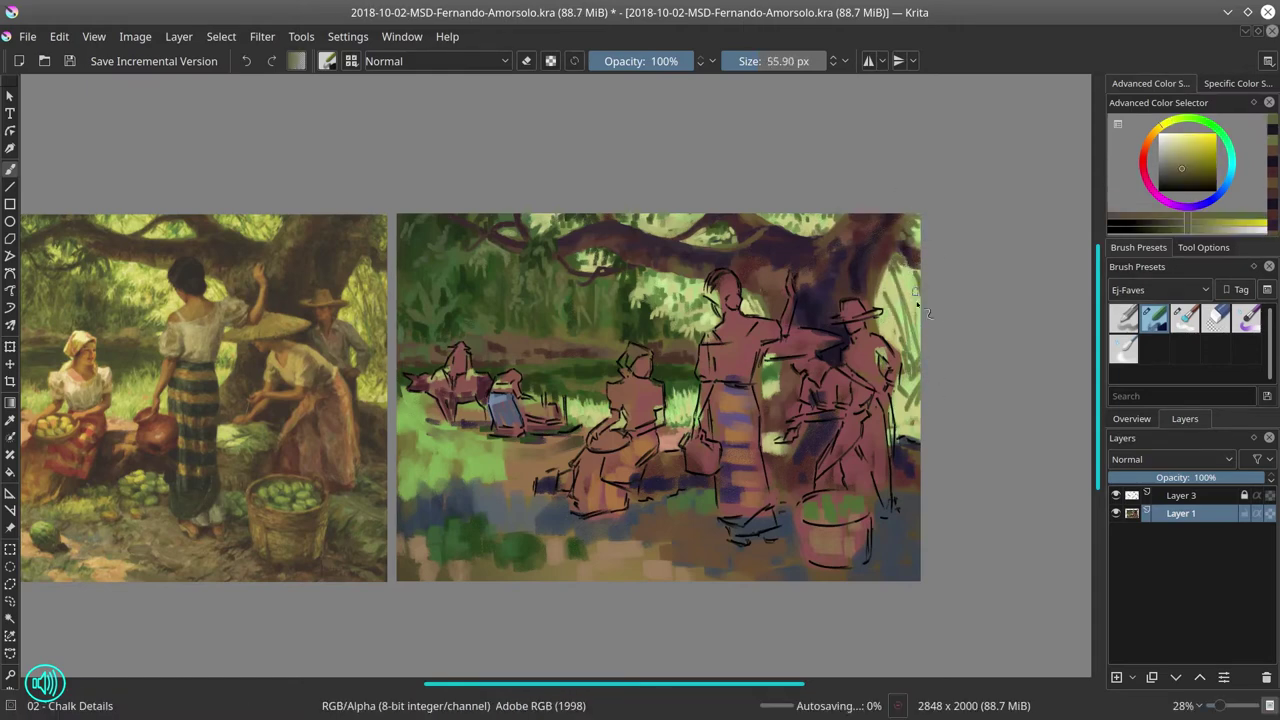
- Paint dark purple-blue and a near-black mark near the basket, adjusting brush size
{"action": "key", "text": "bracketleft"}
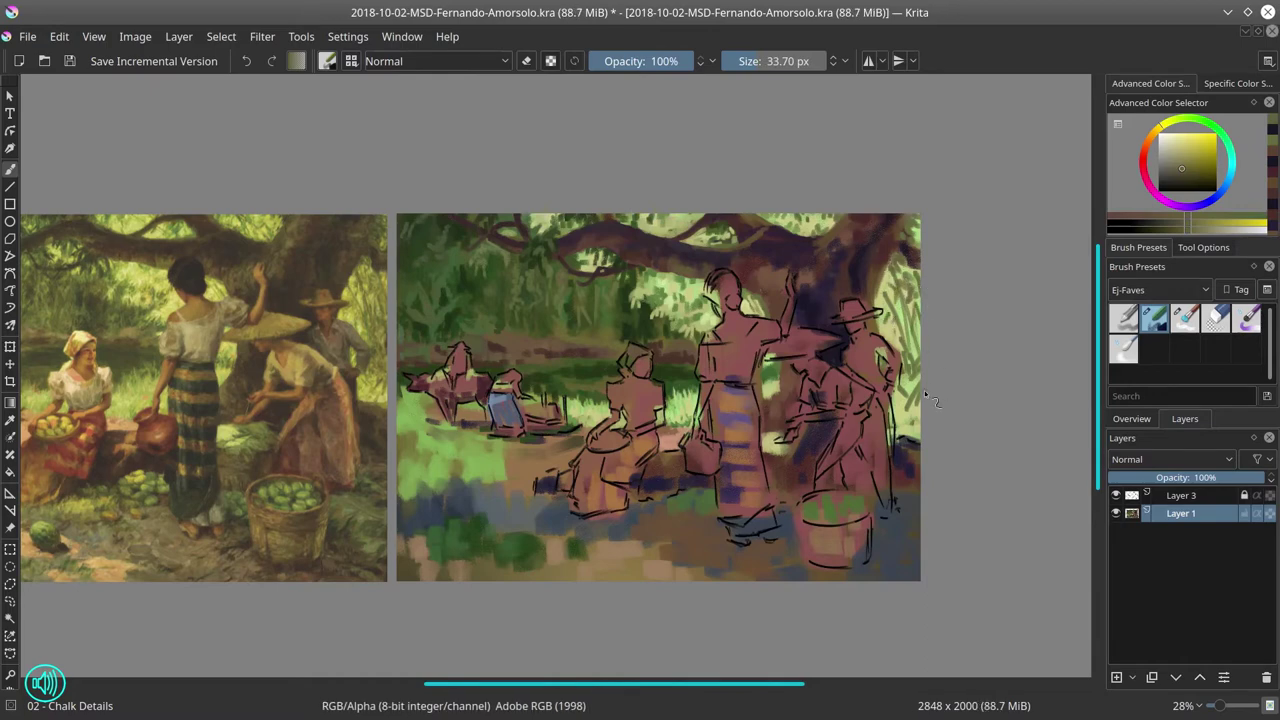
{"action": "left_click", "coordinate": [784, 398], "text": "ctrl"}
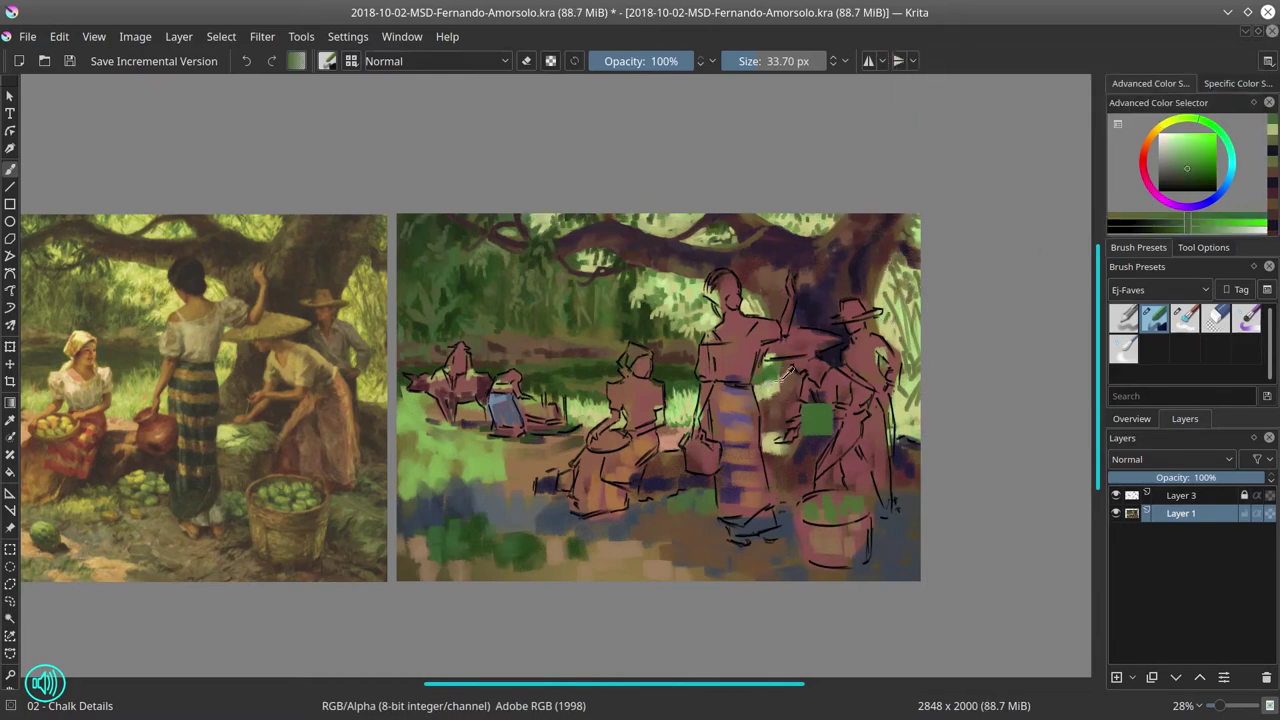
{"action": "key", "text": "bracketright"}
{"action": "key", "text": "bracketright"}
{"action": "key", "text": "bracketright"}
{"action": "key", "text": "bracketright"}
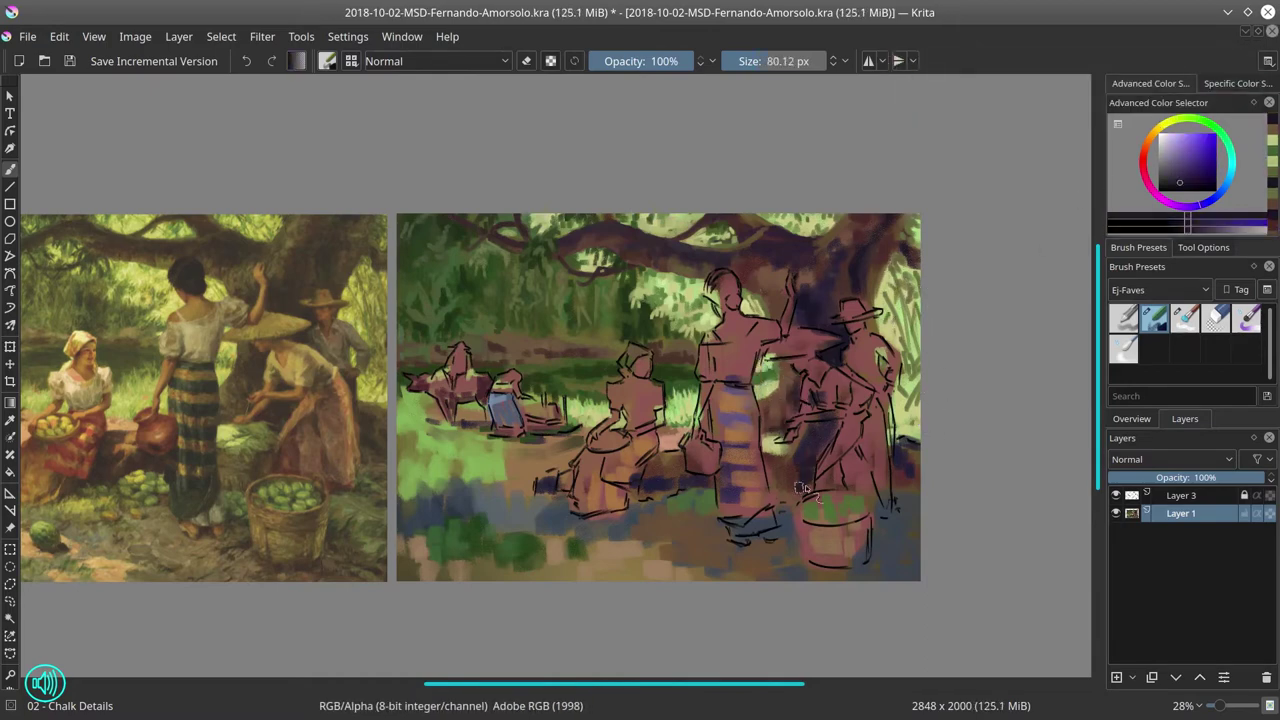
{"action": "left_click", "coordinate": [900, 428], "text": "ctrl"}
{"action": "left_click", "coordinate": [900, 430], "text": "ctrl"}
{"action": "left_click_drag", "start_coordinate": [900, 432], "coordinate": [906, 456]}
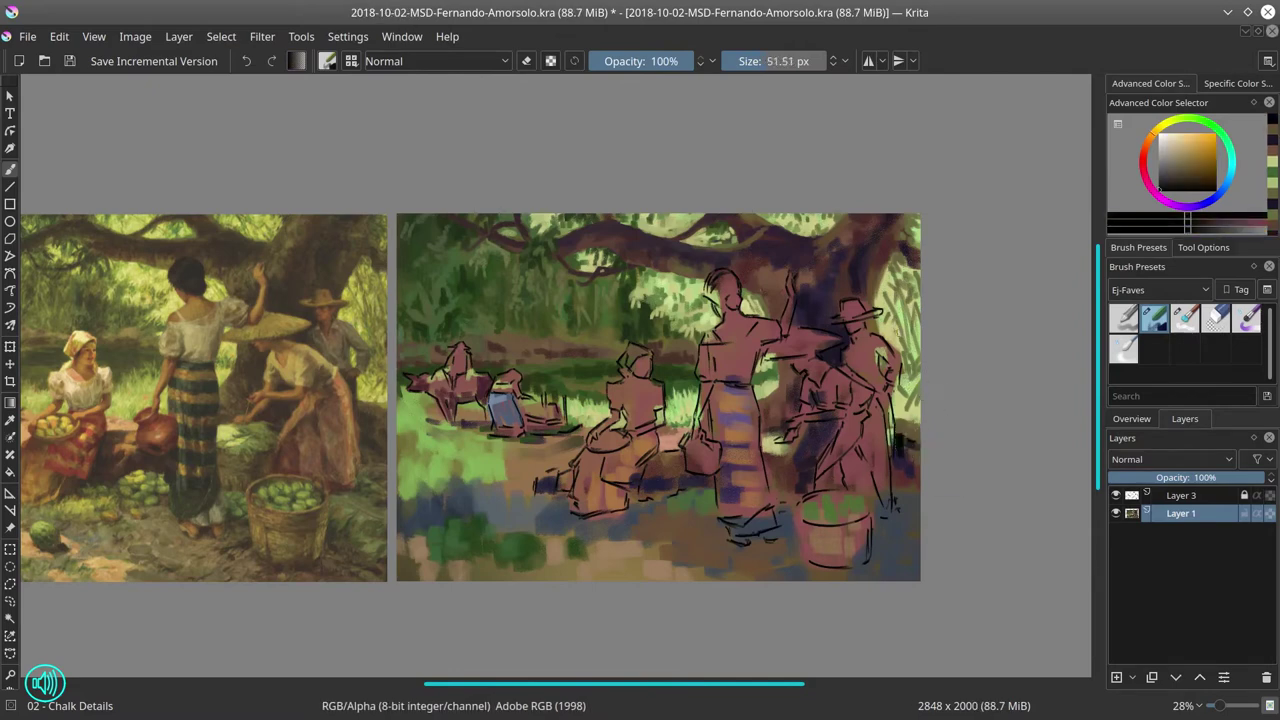
{"action": "key", "text": "bracketleft"}
{"action": "key", "text": "bracketleft"}
- Work light yellow-green and dark greens into the canopy, softening with 03 - Blender Textured Soft
{"action": "left_click", "coordinate": [1182, 150]}
{"action": "left_click", "coordinate": [884, 320], "text": "ctrl"}
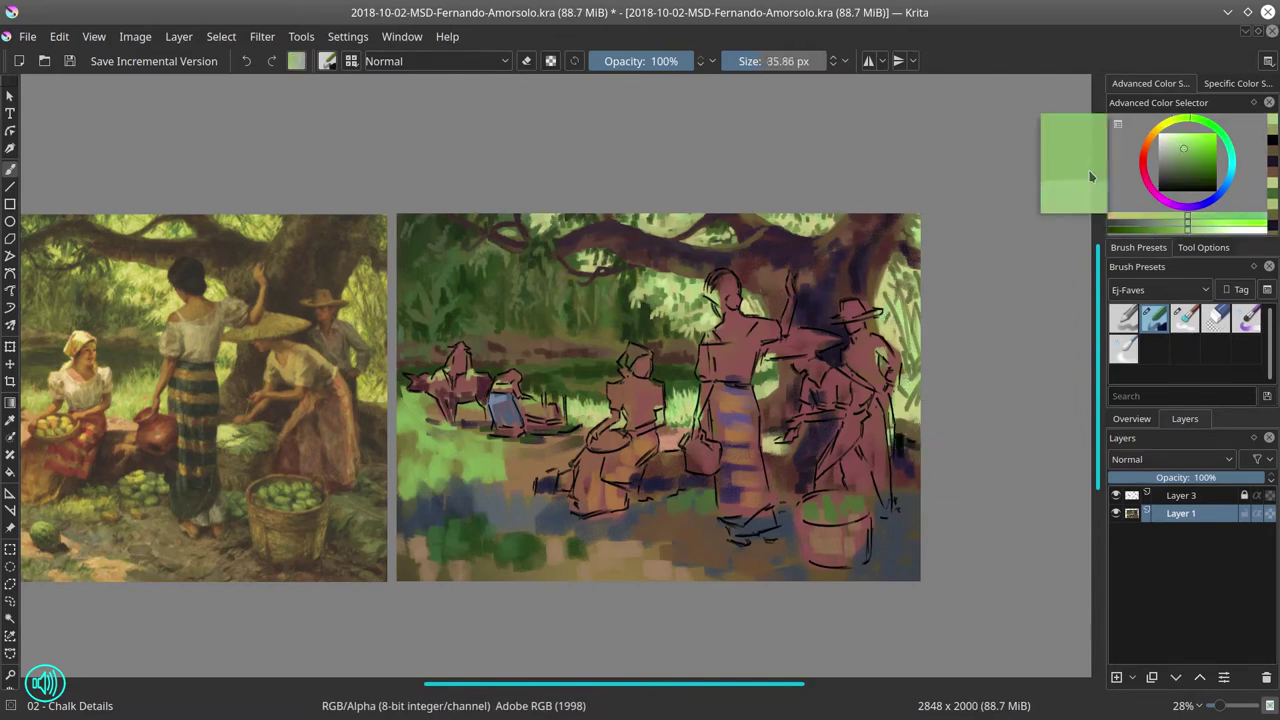
{"action": "left_click", "coordinate": [903, 281], "text": "ctrl"}
{"action": "left_click", "coordinate": [913, 268], "text": "ctrl"}
{"action": "key", "text": "bracketleft"}
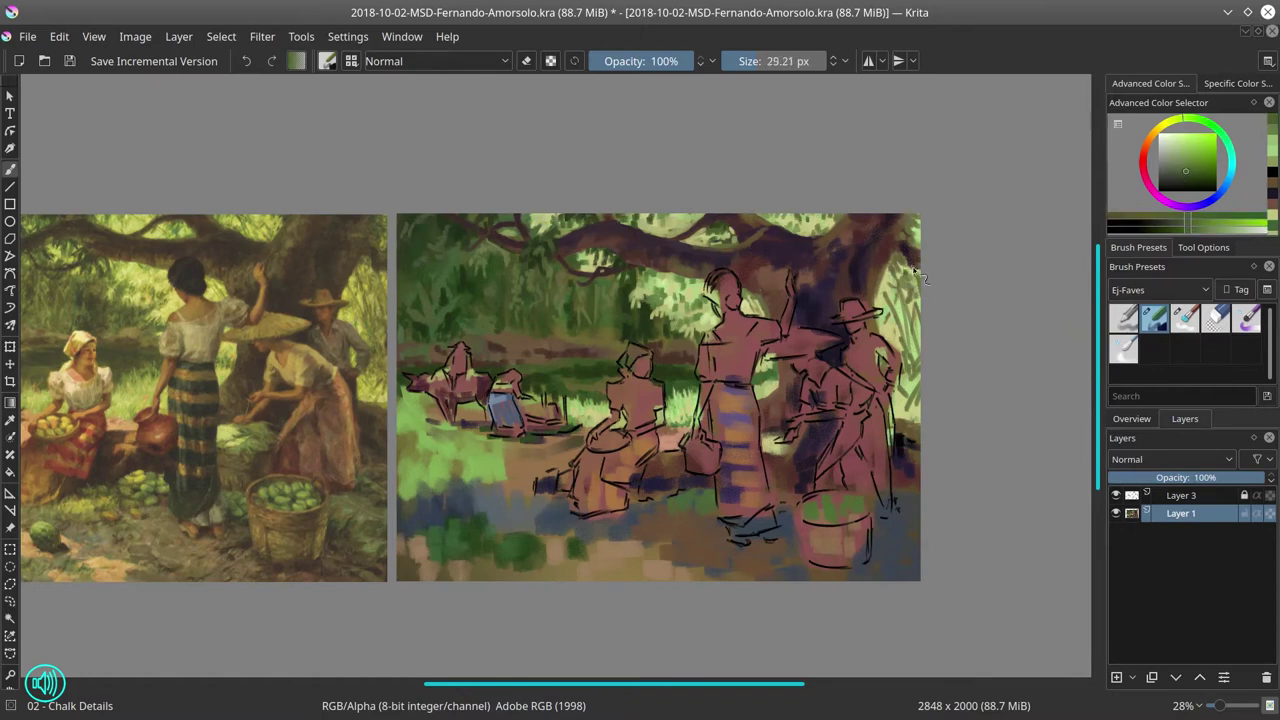
{"action": "key", "text": "slash"}
{"action": "key", "text": "slash"}
{"action": "left_click", "coordinate": [828, 216], "text": "ctrl"}
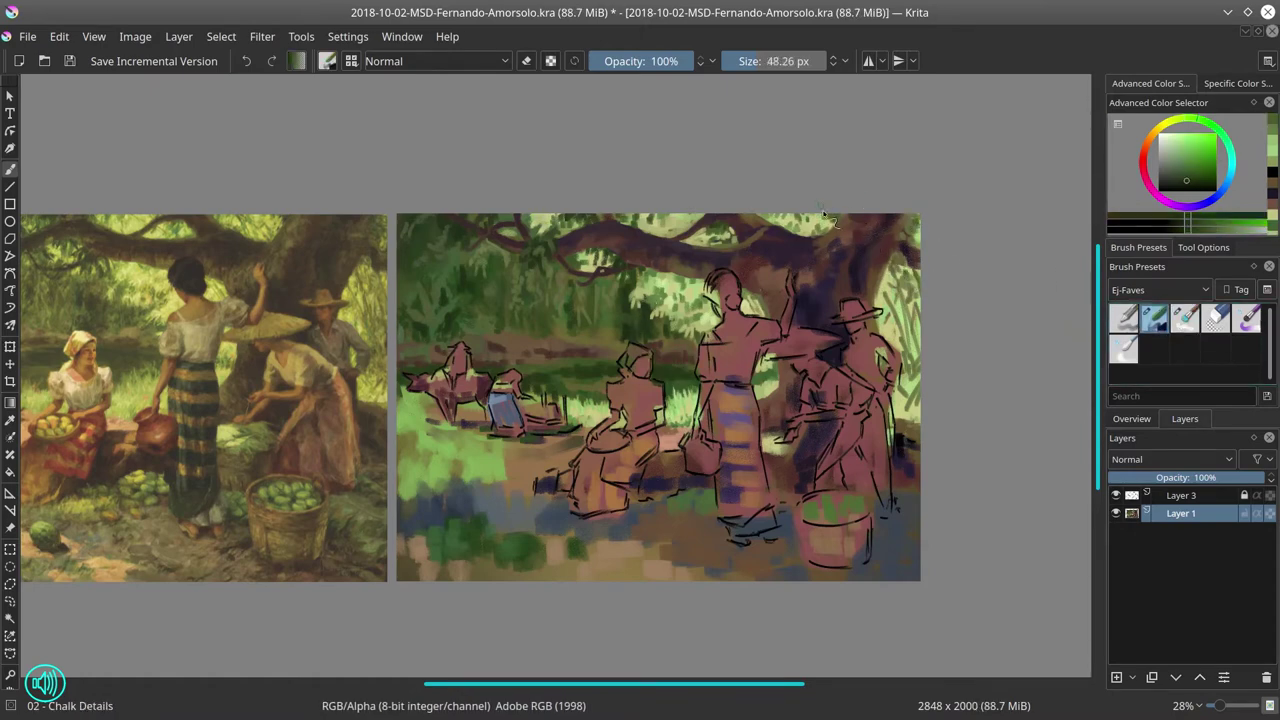
{"action": "key", "text": "slash"}
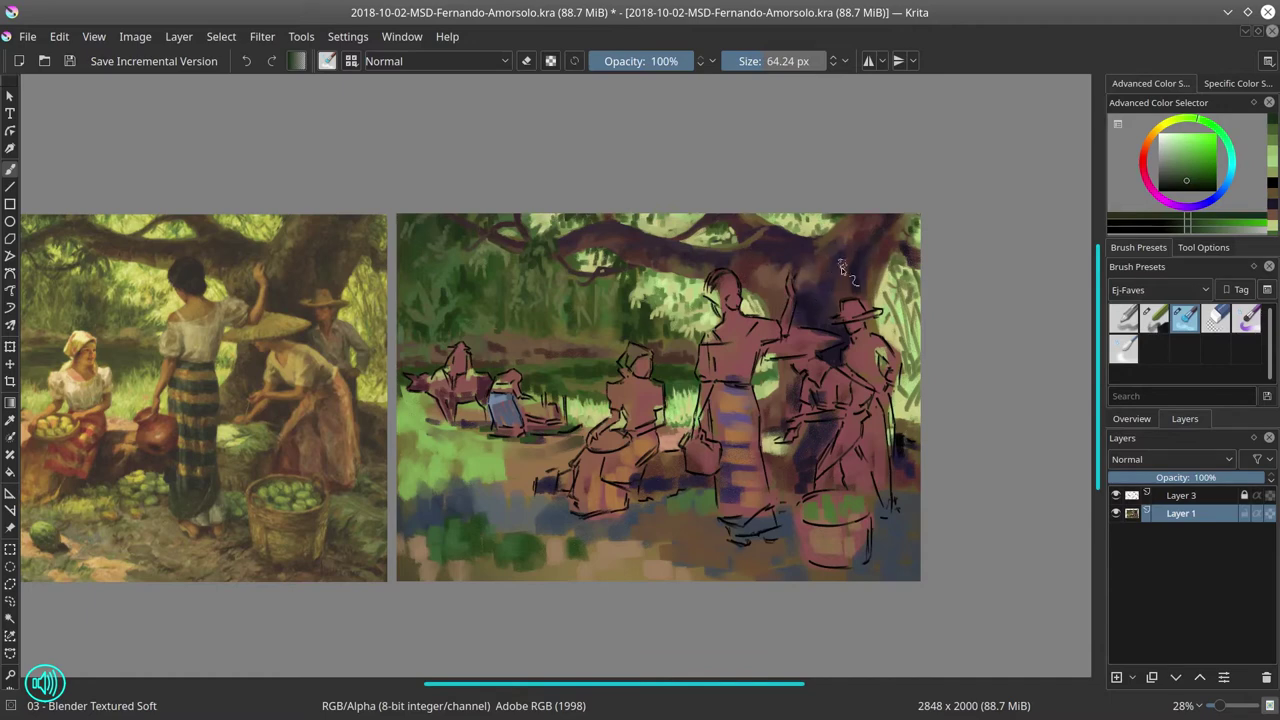
{"action": "key", "text": "slash"}
- Add lighter olive, alternating Chalk Details and Blender brushes, then mirror the image horizontally
{"action": "left_click", "coordinate": [785, 306], "text": "ctrl"}
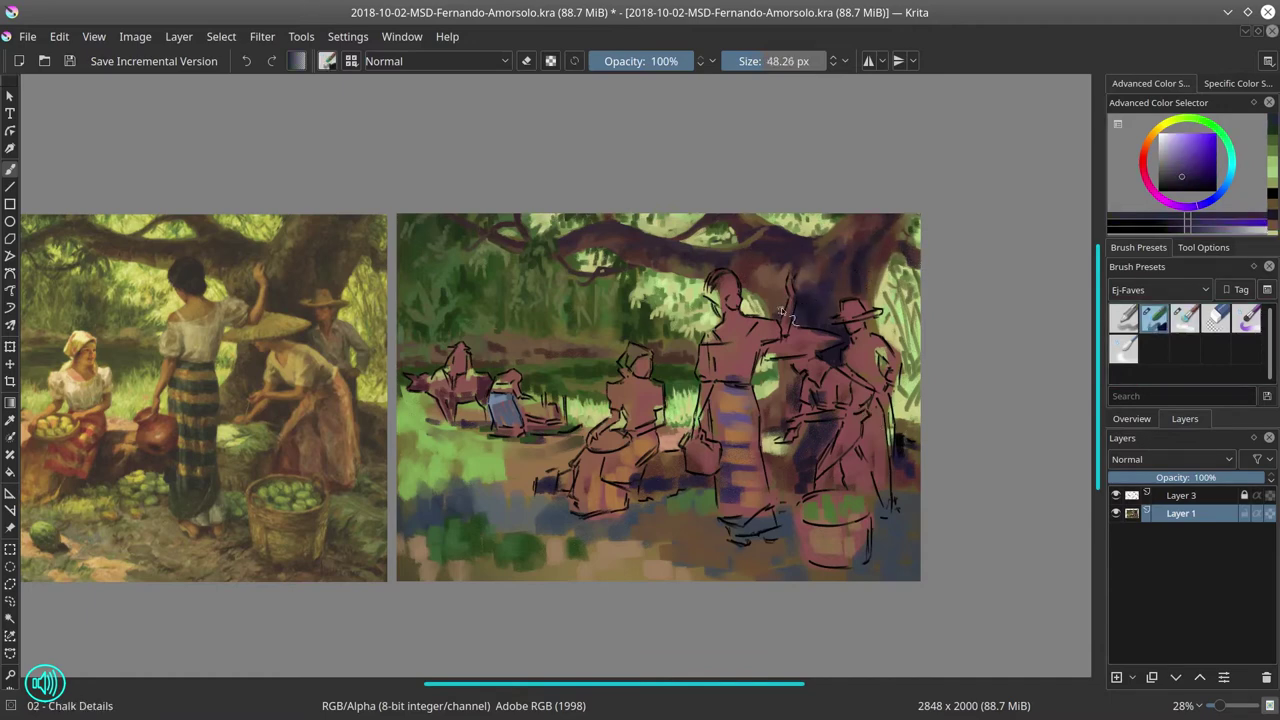
{"action": "left_click", "coordinate": [775, 300], "text": "ctrl"}
{"action": "left_click", "coordinate": [765, 294], "text": "ctrl"}
{"action": "left_click", "coordinate": [793, 291], "text": "ctrl"}
{"action": "key", "text": "slash"}
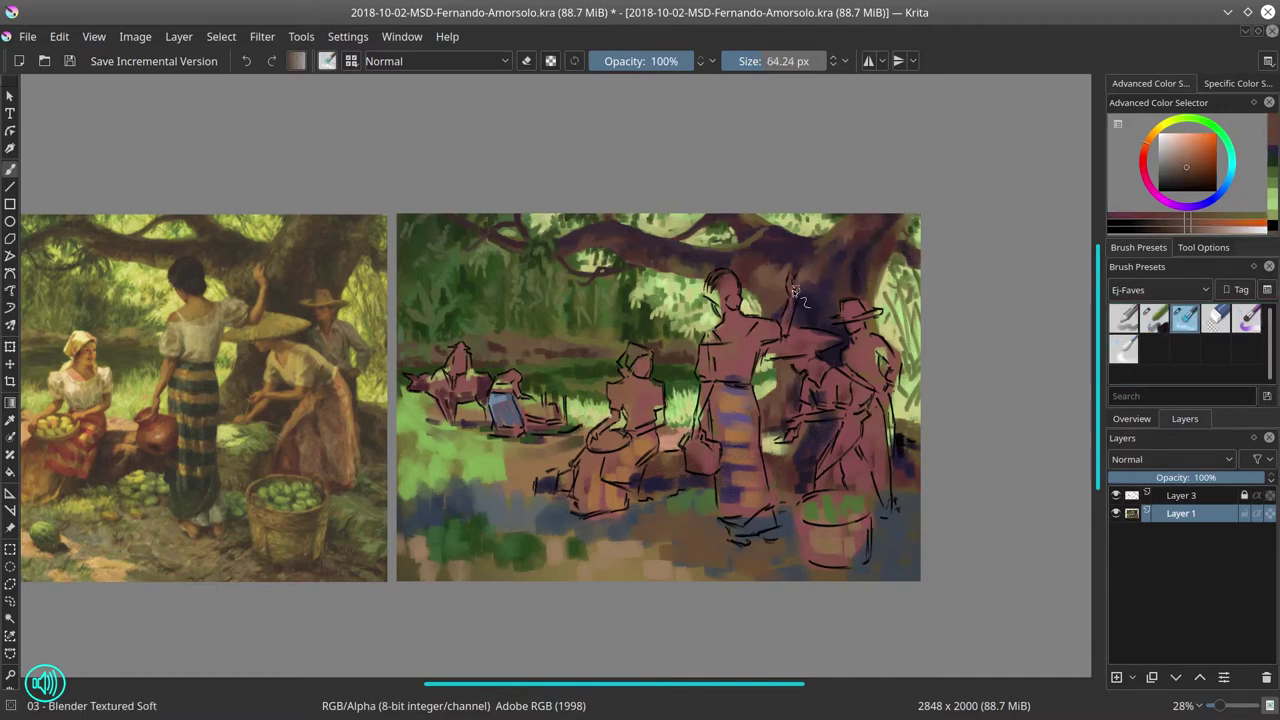
{"action": "left_click", "coordinate": [135, 36]}
{"action": "left_click", "coordinate": [200, 223]}
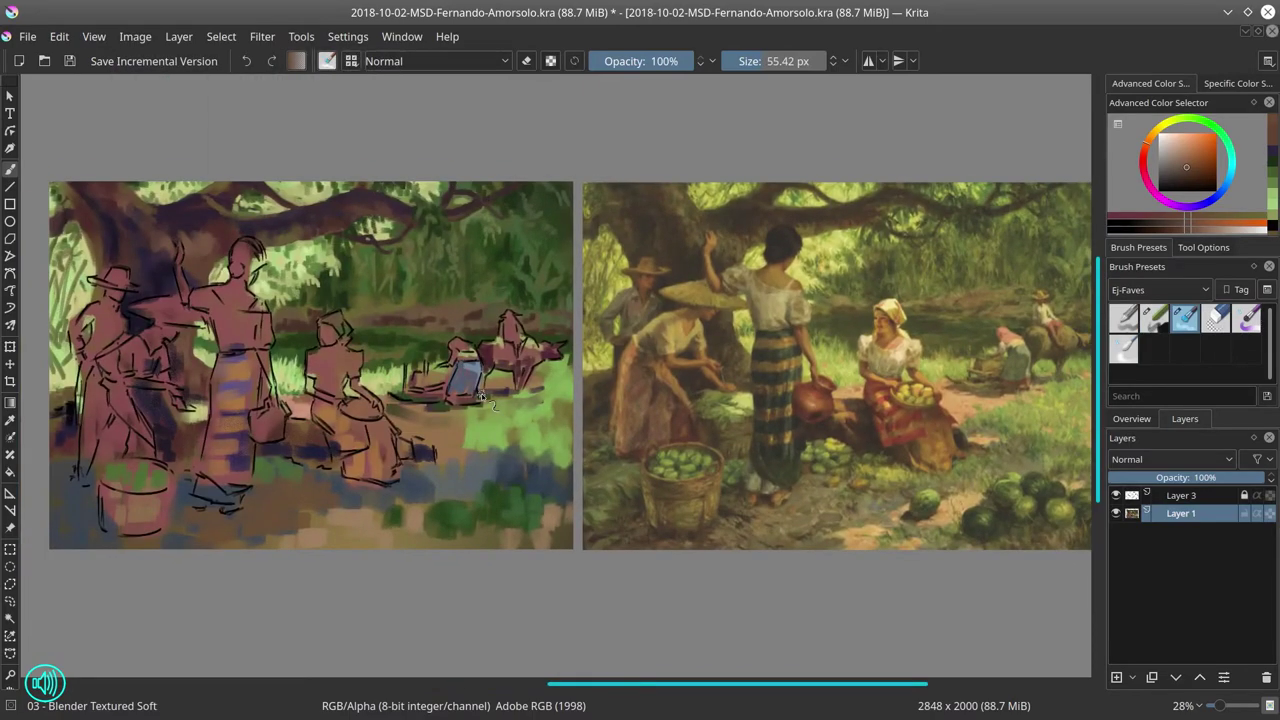
- Zoom the canvas out and save the study
{"action": "key", "text": "minus"}
{"action": "key", "text": "minus"}
{"action": "key", "text": "ctrl+s"}
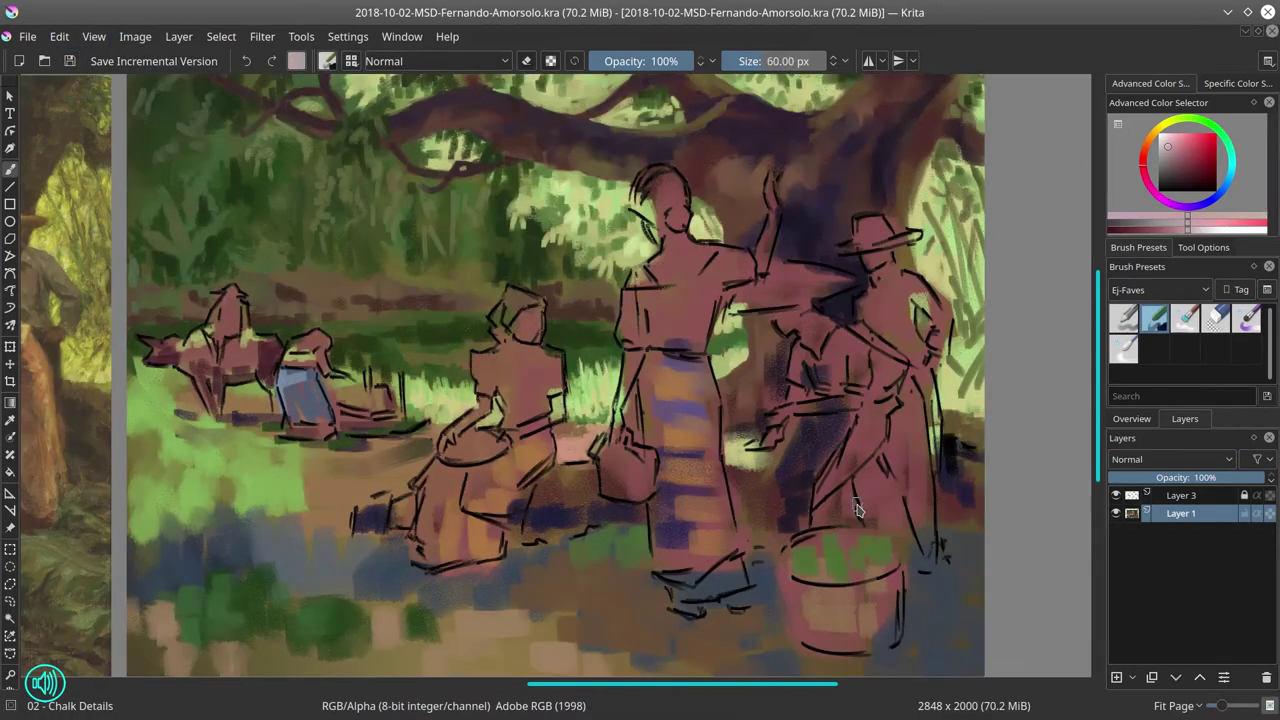
{"action": "scroll", "coordinate": [508, 236], "scroll_direction": "down", "scroll_amount": 3}
{"action": "scroll", "coordinate": [704, 285], "scroll_direction": "up", "scroll_amount": 1}
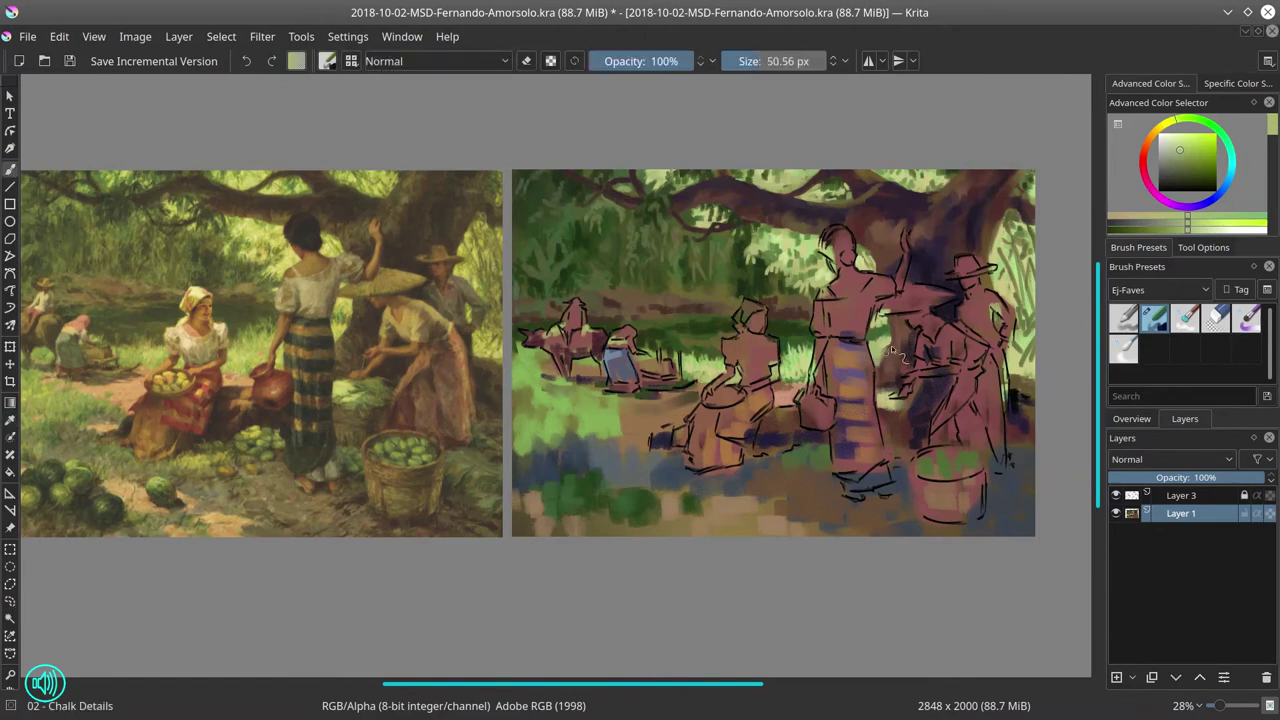
- Sample light greens from the right-edge foliage, resizing the brush to about 34 px
{"action": "left_click", "coordinate": [893, 350], "text": "ctrl"}
{"action": "left_click", "coordinate": [890, 252], "text": "ctrl"}
{"action": "left_click", "coordinate": [882, 262], "text": "ctrl"}
{"action": "left_click", "coordinate": [878, 303], "text": "ctrl"}
{"action": "key", "text": "bracketright"}
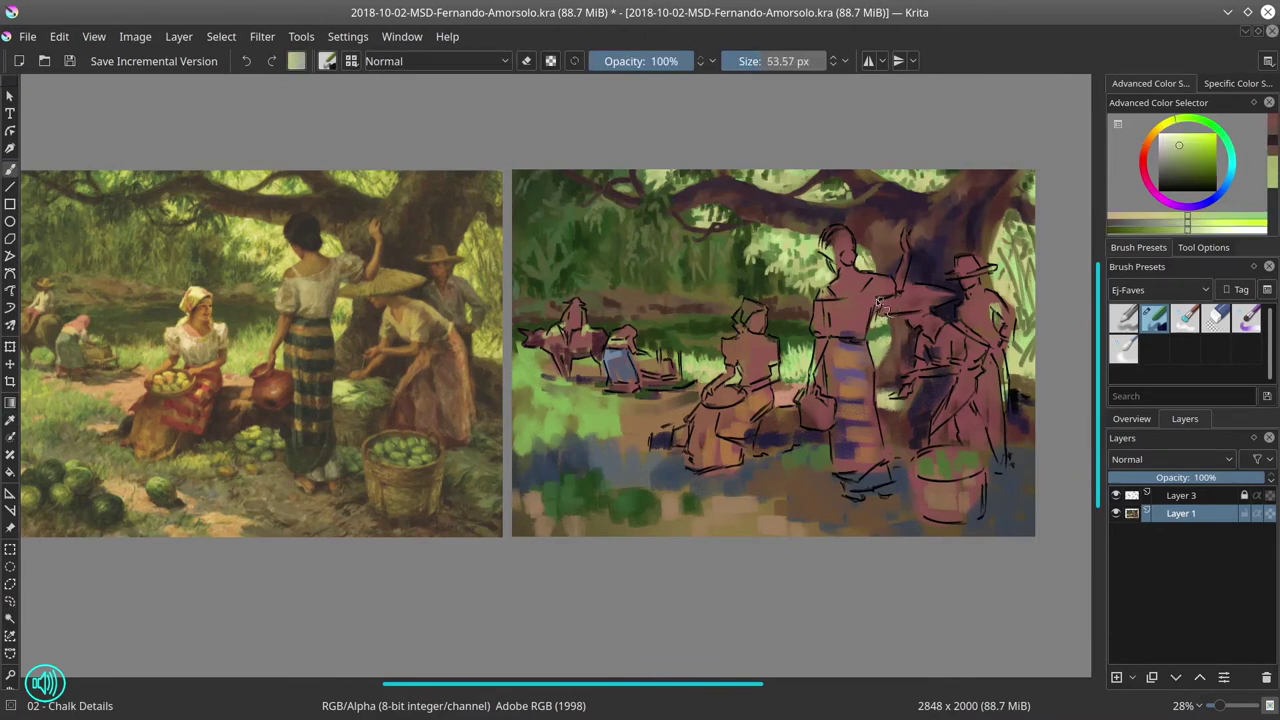
{"action": "left_click", "coordinate": [882, 335], "text": "ctrl"}
{"action": "key", "text": "bracketleft"}
{"action": "key", "text": "bracketleft"}
{"action": "key", "text": "bracketleft"}
{"action": "key", "text": "bracketleft"}
{"action": "key", "text": "bracketleft"}
{"action": "key", "text": "bracketleft"}
{"action": "key", "text": "bracketleft"}
{"action": "left_click", "coordinate": [886, 366], "text": "ctrl"}
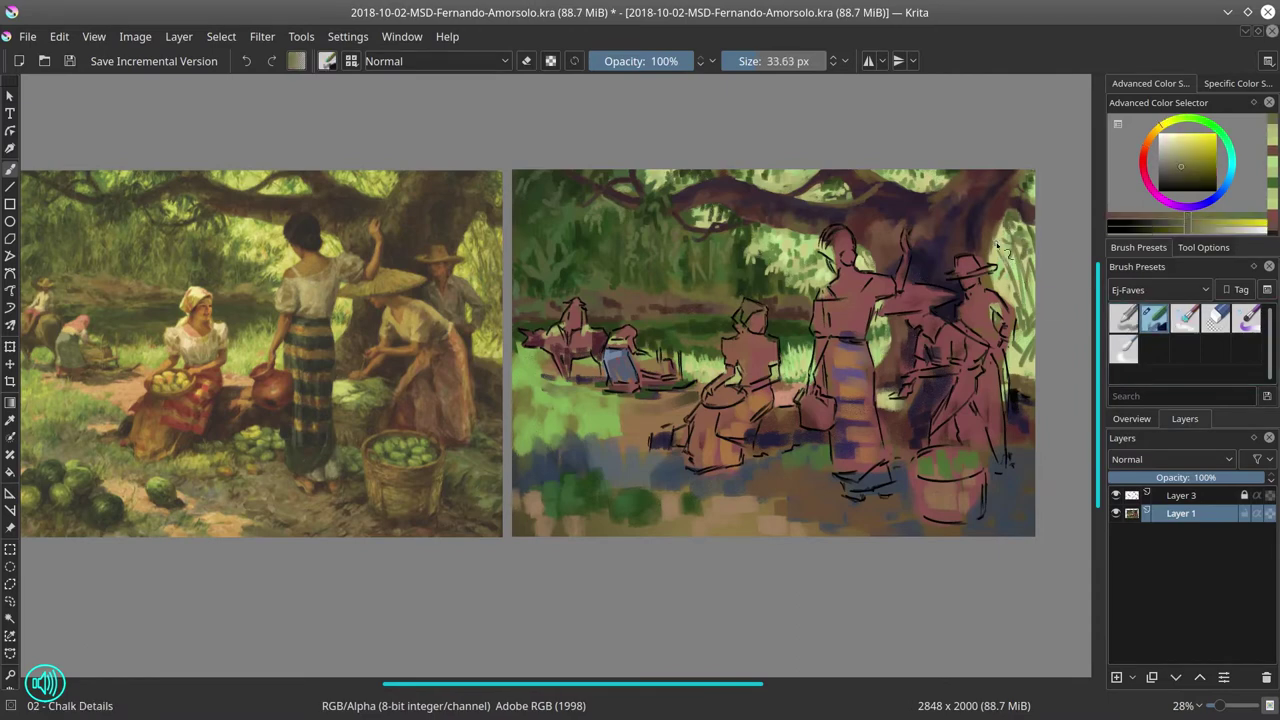
- Paint reddish brown into the trunk at the study's right edge
{"action": "left_click", "coordinate": [972, 219], "text": "ctrl"}
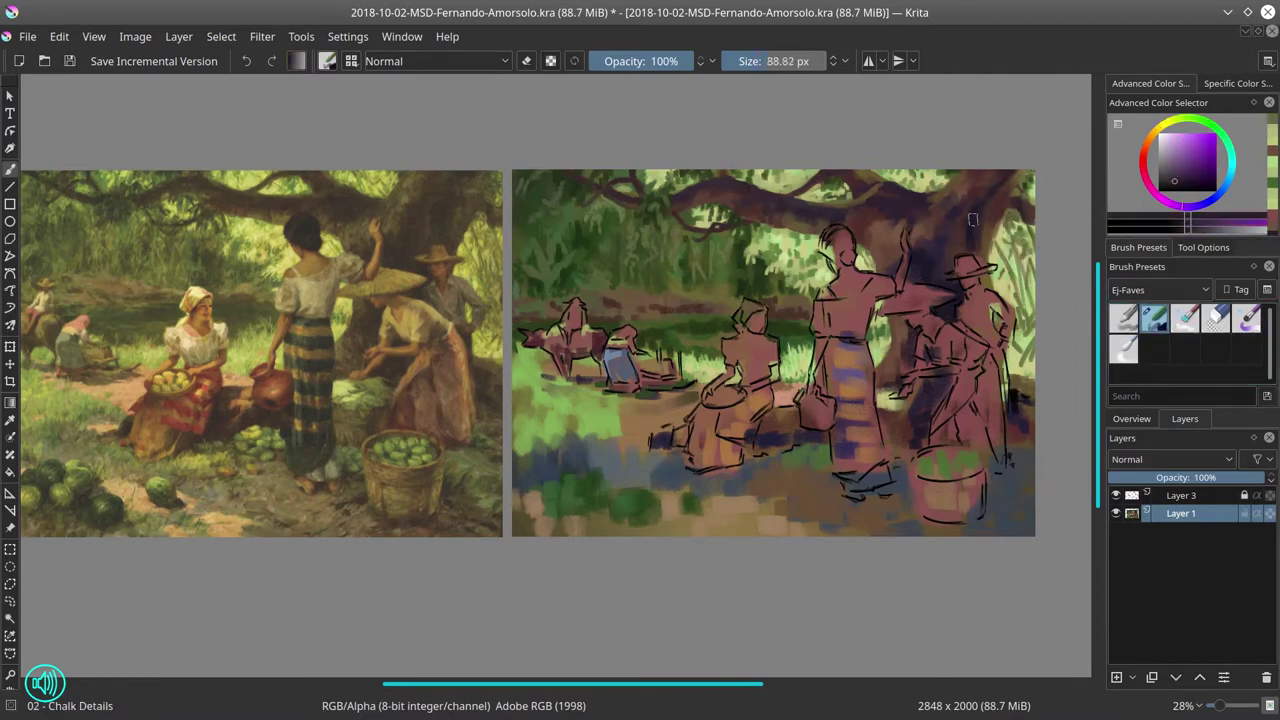
{"action": "left_click", "coordinate": [975, 222], "text": "ctrl"}
{"action": "key", "text": "bracketleft"}
{"action": "key", "text": "bracketleft"}
{"action": "key", "text": "bracketleft"}
{"action": "key", "text": "bracketleft"}
{"action": "key", "text": "bracketleft"}
{"action": "key", "text": "bracketleft"}
{"action": "key", "text": "bracketleft"}
{"action": "key", "text": "bracketleft"}
{"action": "key", "text": "bracketleft"}
{"action": "key", "text": "bracketleft"}
{"action": "key", "text": "bracketleft"}
{"action": "key", "text": "bracketleft"}
{"action": "key", "text": "bracketleft"}
{"action": "left_click", "coordinate": [986, 233], "text": "ctrl"}
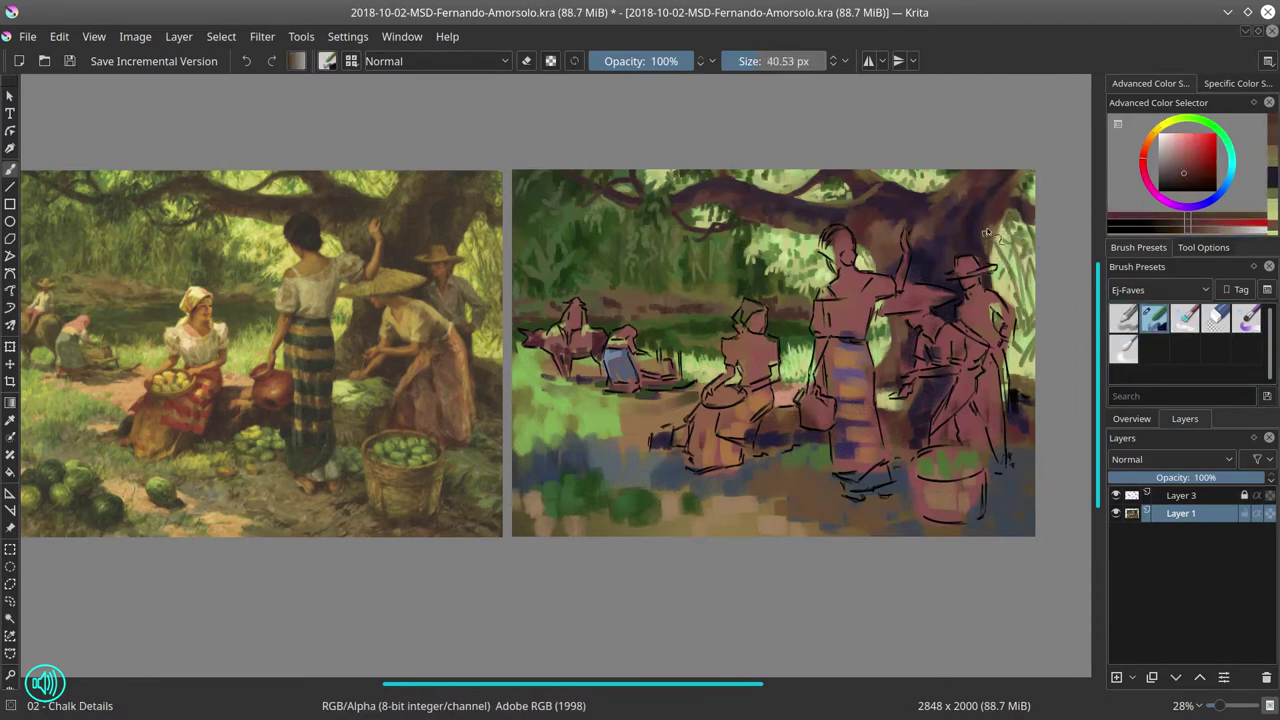
{"action": "left_click", "coordinate": [983, 229], "text": "ctrl"}
{"action": "key", "text": "bracketright"}
{"action": "key", "text": "bracketright"}
{"action": "key", "text": "bracketright"}
{"action": "key", "text": "bracketright"}
{"action": "key", "text": "bracketright"}
{"action": "key", "text": "bracketright"}
{"action": "key", "text": "bracketright"}
{"action": "key", "text": "bracketright"}
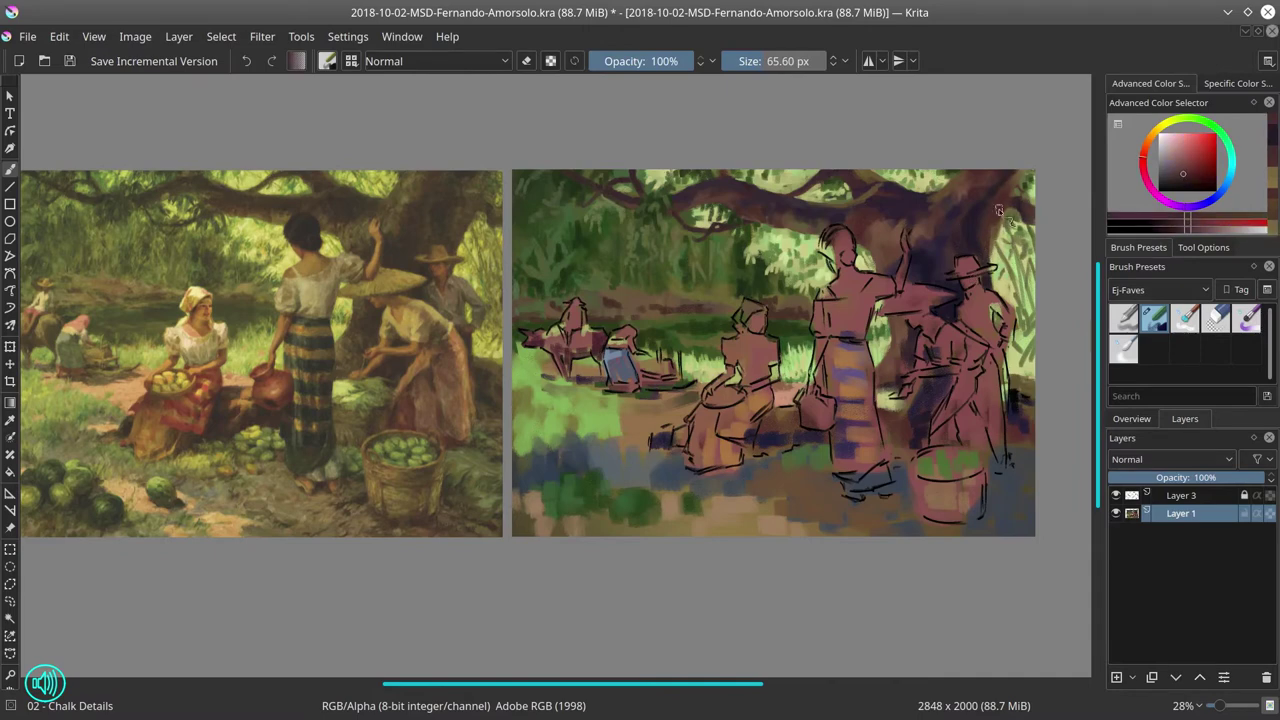
- Sample greens and yellow-greens from the right-edge foliage, resizing the brush to about 41 px
{"action": "left_click", "coordinate": [1028, 198], "text": "ctrl"}
{"action": "left_click", "coordinate": [995, 222], "text": "ctrl"}
{"action": "key", "text": "bracketleft"}
{"action": "key", "text": "bracketleft"}
{"action": "key", "text": "bracketleft"}
{"action": "key", "text": "bracketleft"}
{"action": "key", "text": "bracketleft"}
{"action": "key", "text": "bracketleft"}
{"action": "key", "text": "bracketleft"}
{"action": "left_click", "coordinate": [1030, 244], "text": "ctrl"}
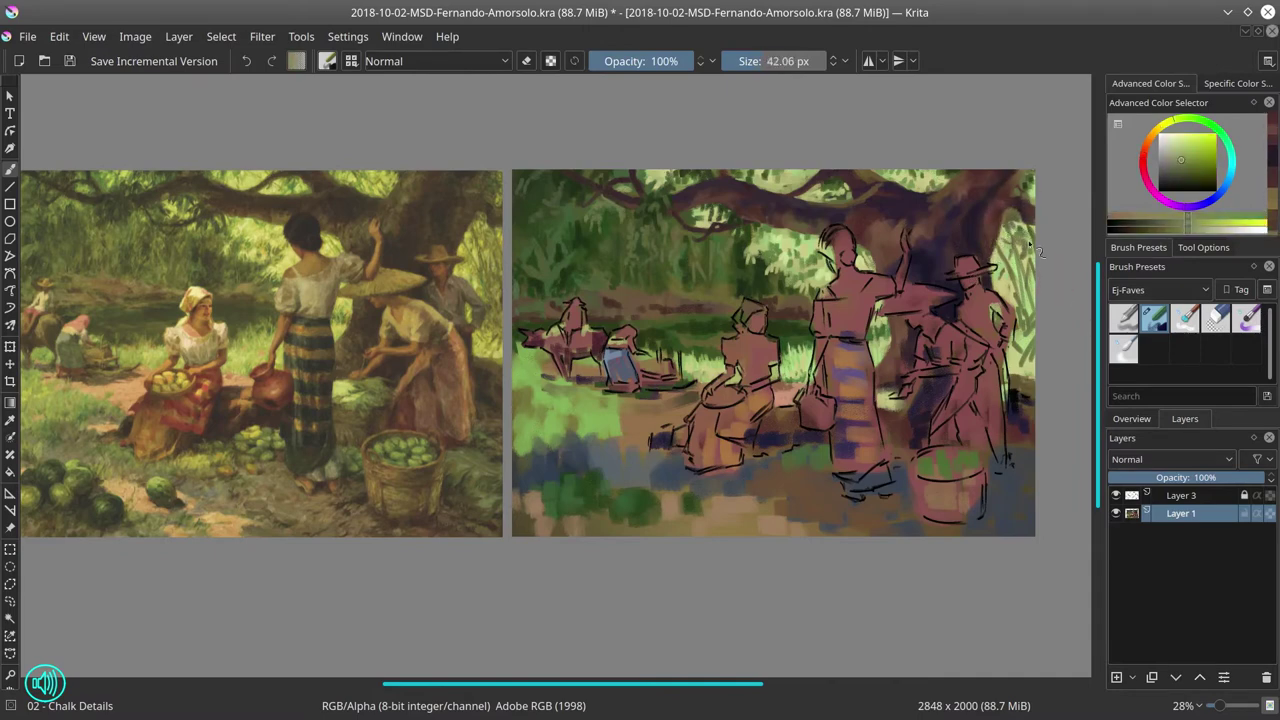
{"action": "key", "text": "bracketright"}
{"action": "key", "text": "bracketright"}
{"action": "key", "text": "bracketright"}
{"action": "key", "text": "bracketright"}
{"action": "key", "text": "bracketright"}
{"action": "key", "text": "bracketright"}
{"action": "key", "text": "bracketright"}
{"action": "key", "text": "bracketright"}
{"action": "key", "text": "bracketright"}
{"action": "key", "text": "bracketright"}
{"action": "key", "text": "bracketright"}
{"action": "key", "text": "bracketright"}
{"action": "key", "text": "bracketright"}
{"action": "key", "text": "bracketright"}
{"action": "key", "text": "bracketright"}
{"action": "key", "text": "bracketright"}
{"action": "key", "text": "bracketright"}
{"action": "key", "text": "bracketright"}
{"action": "key", "text": "bracketright"}
{"action": "key", "text": "bracketright"}
{"action": "left_click", "coordinate": [1030, 340], "text": "ctrl"}
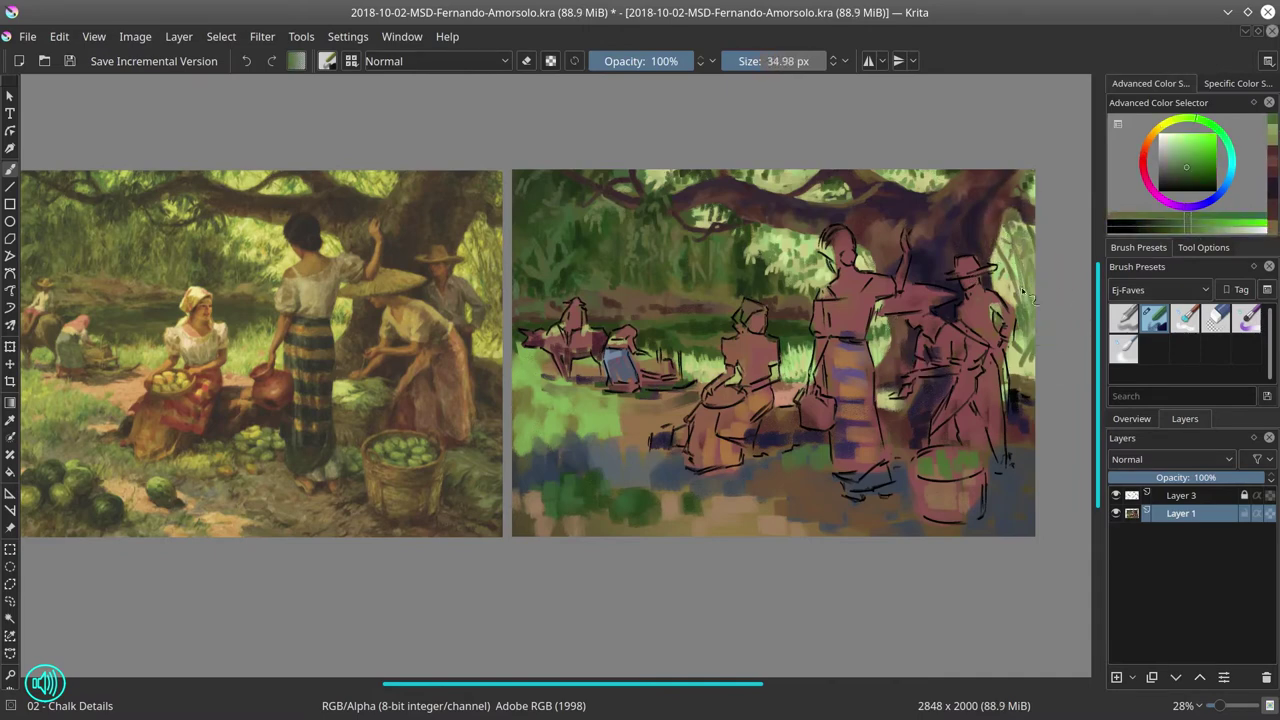
{"action": "left_click", "coordinate": [1014, 235], "text": "ctrl"}
{"action": "key", "text": "bracketleft"}
{"action": "key", "text": "bracketleft"}
{"action": "key", "text": "bracketleft"}
{"action": "key", "text": "bracketleft"}
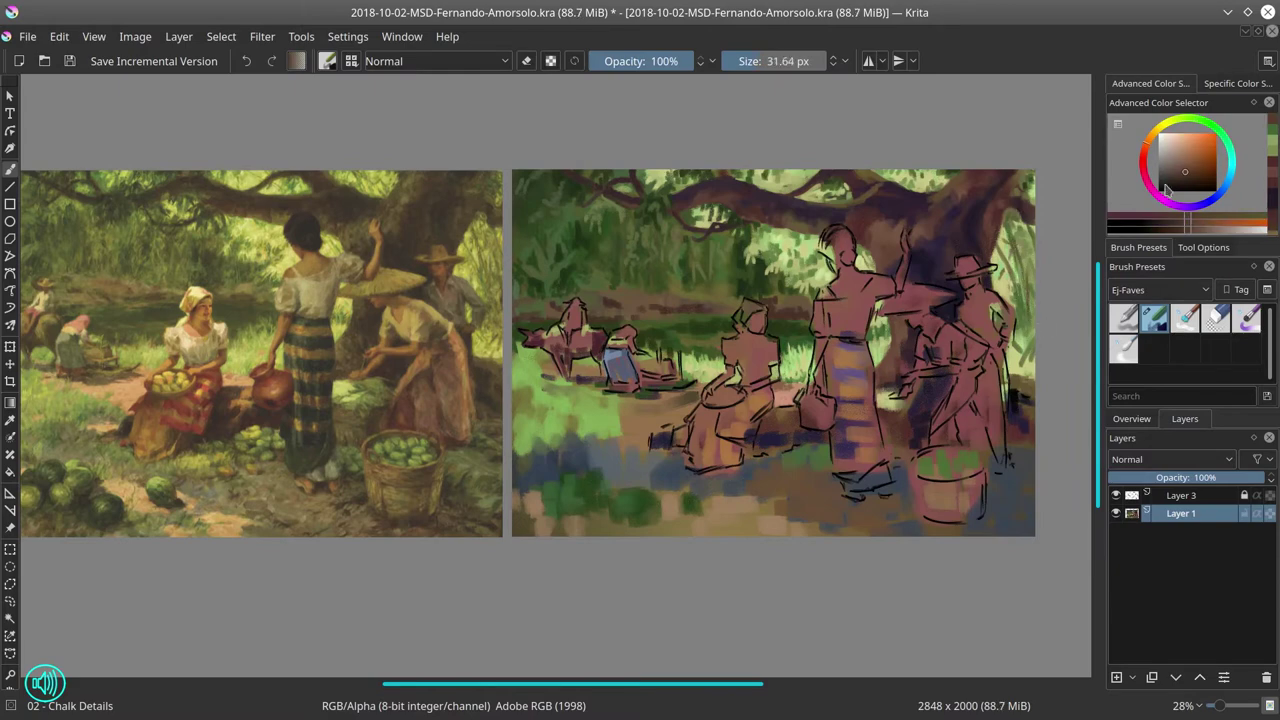
- Paint orange-brown into the trunk area and dab around the tree trunk
{"action": "left_click", "coordinate": [732, 262], "text": "ctrl"}
{"action": "left_click", "coordinate": [1030, 295], "text": "ctrl"}
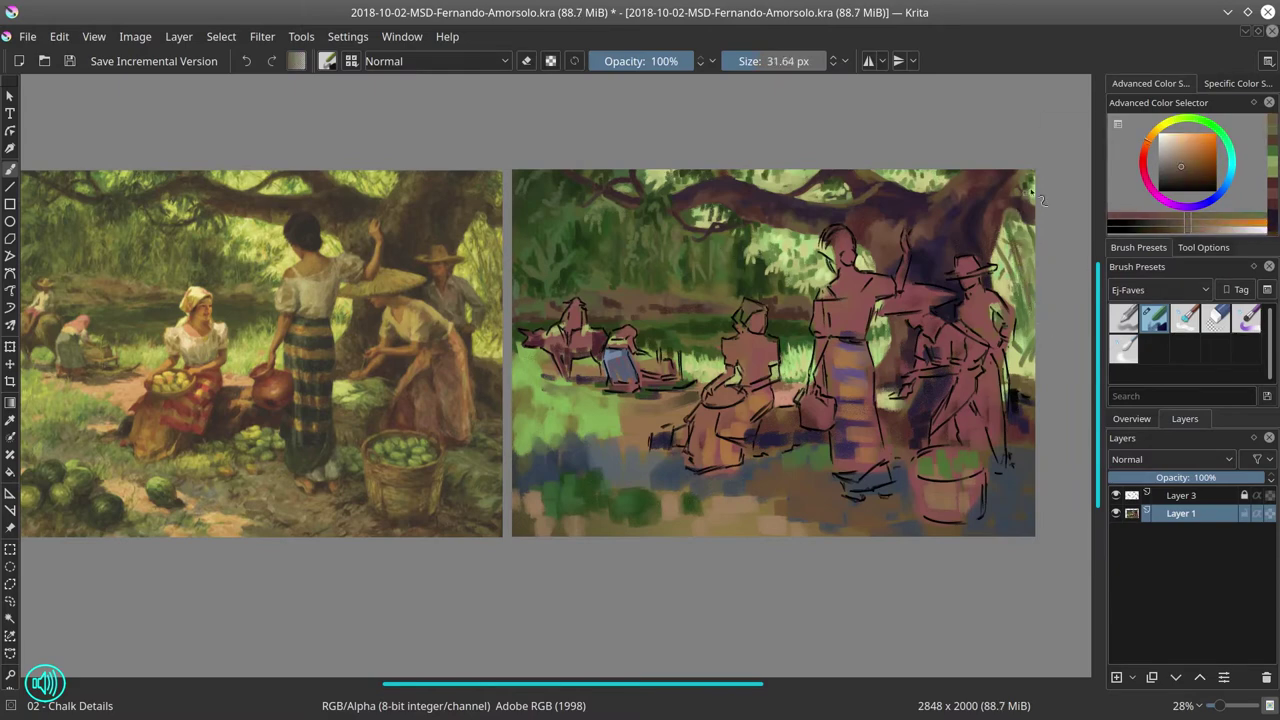
{"action": "left_click", "coordinate": [1008, 218], "text": "ctrl"}
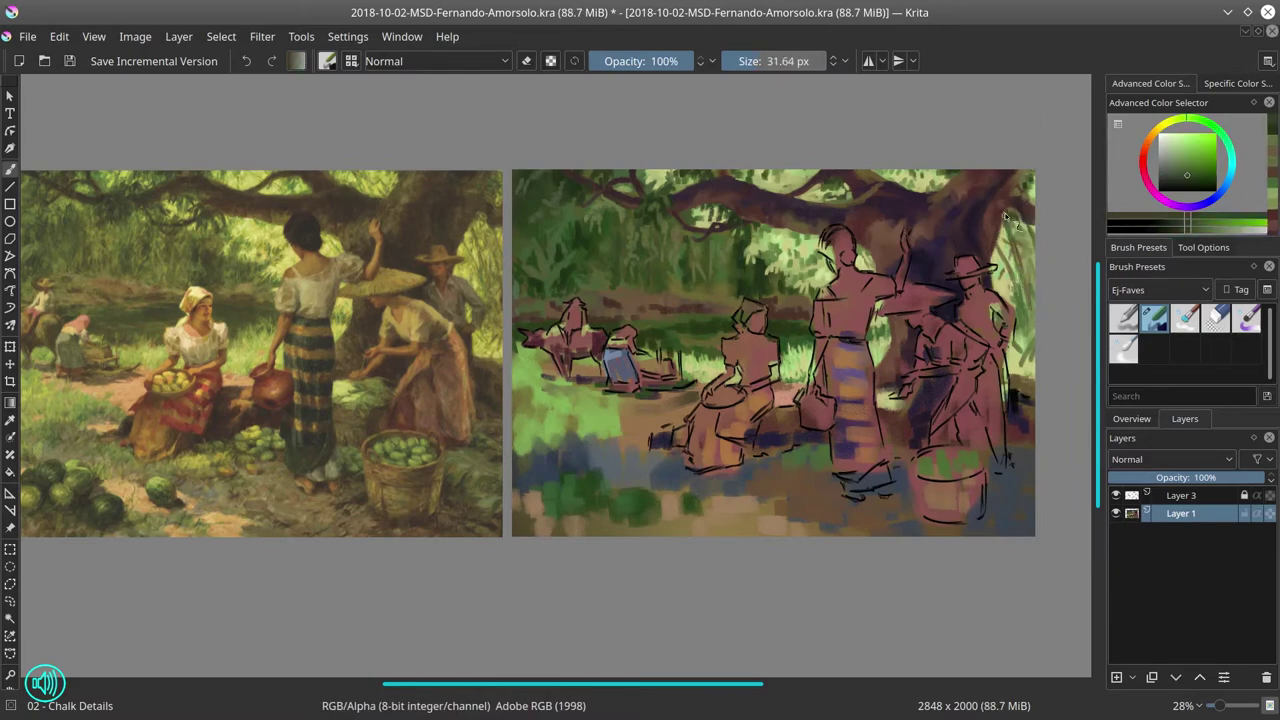
{"action": "left_click", "coordinate": [1012, 215], "text": "ctrl"}
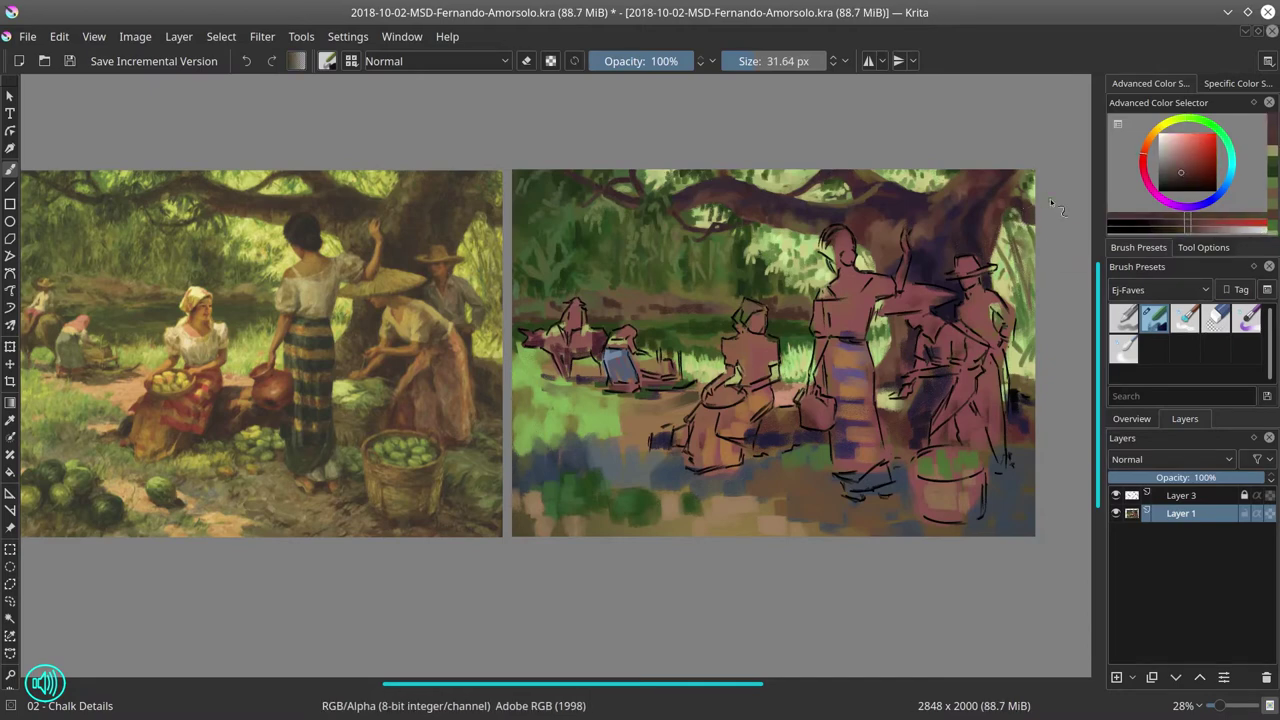
{"action": "left_click", "coordinate": [910, 220], "text": "ctrl"}
{"action": "left_click", "coordinate": [944, 195], "text": "ctrl"}
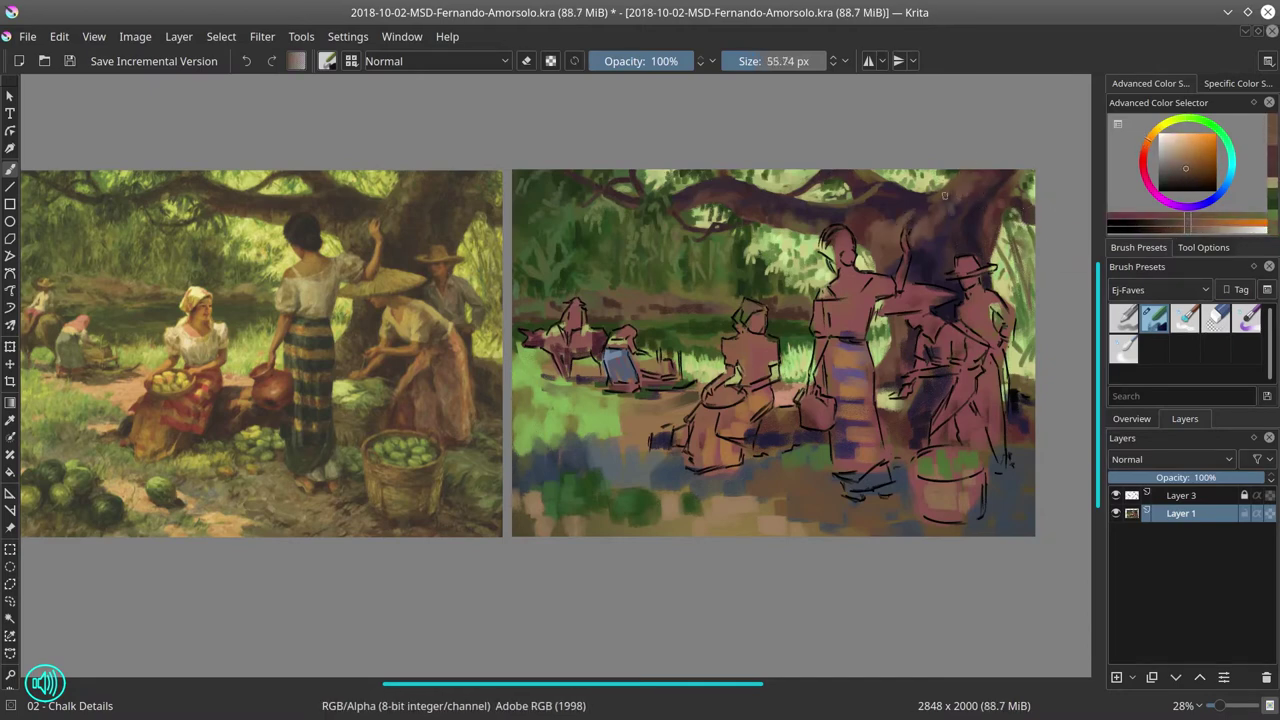
{"action": "left_click", "coordinate": [948, 370], "text": "ctrl"}
{"action": "left_click", "coordinate": [950, 290], "text": "ctrl"}
- Work dark purple shading into the trunk around the right-hand hatted figure
{"action": "left_click", "coordinate": [953, 209], "text": "ctrl"}
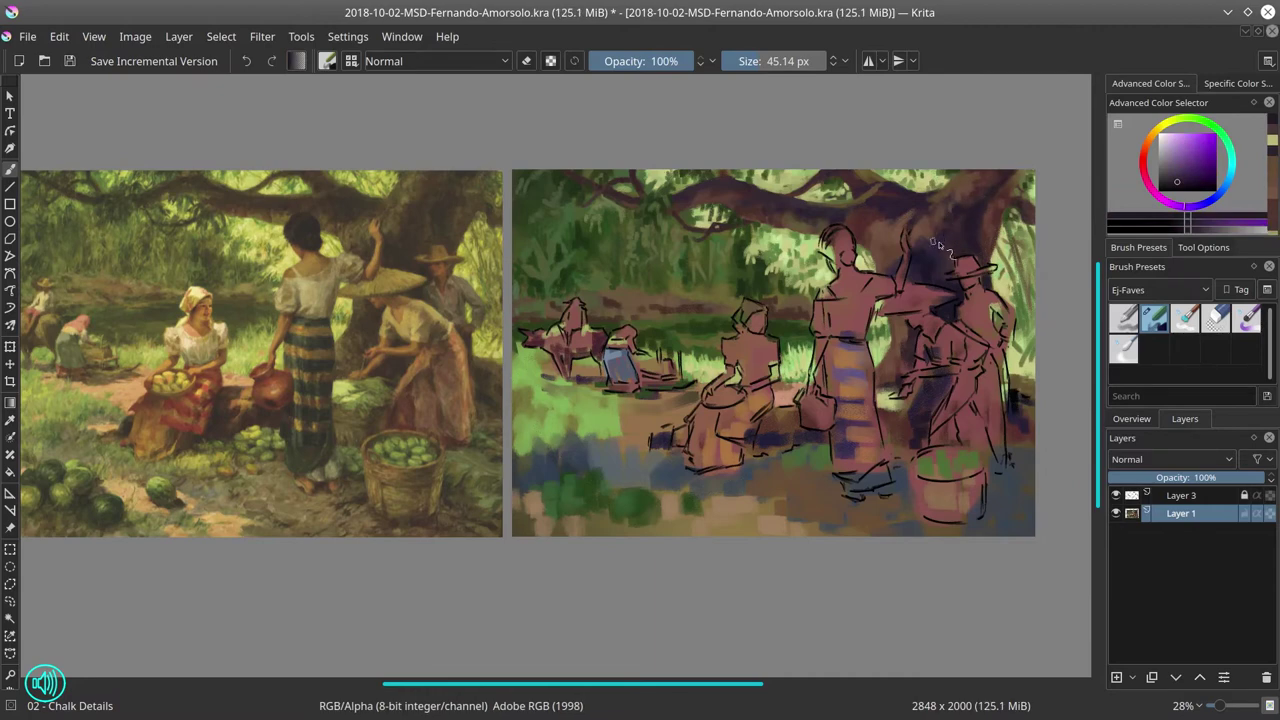
{"action": "left_click", "coordinate": [932, 241], "text": "ctrl"}
{"action": "left_click", "coordinate": [890, 250], "text": "ctrl"}
{"action": "left_click", "coordinate": [879, 191], "text": "ctrl"}
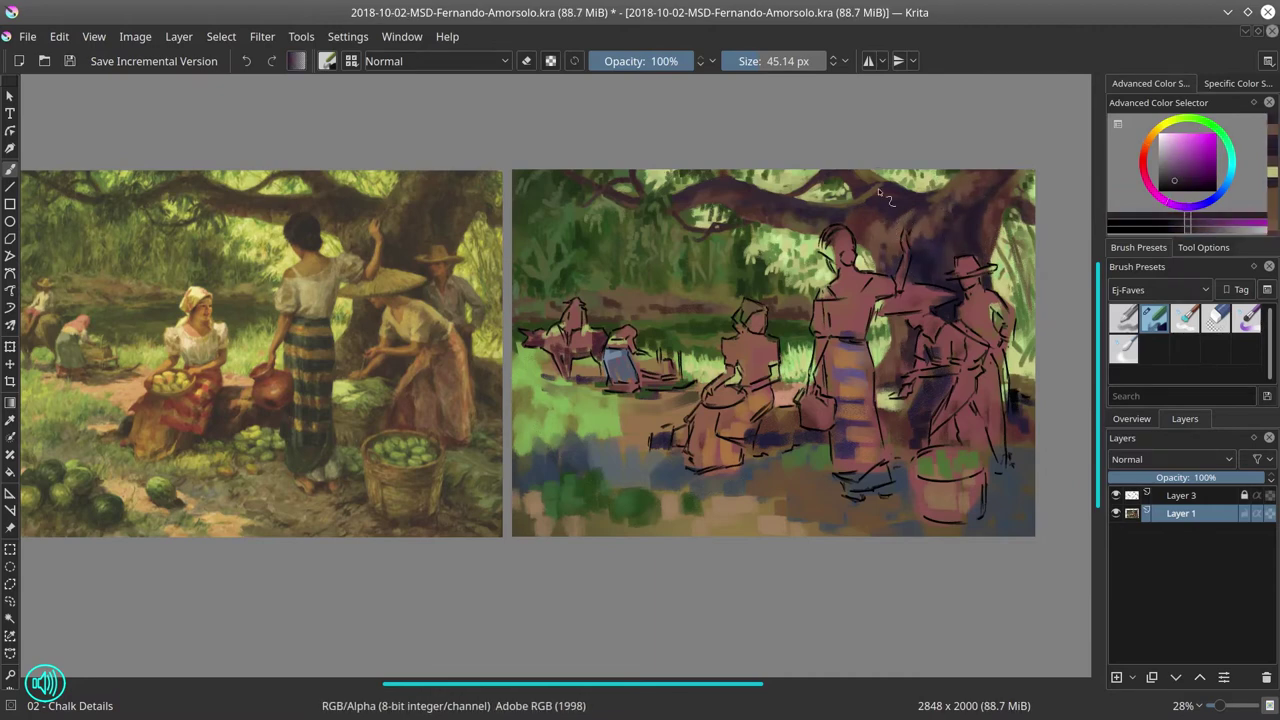
{"action": "left_click", "coordinate": [878, 224], "text": "ctrl"}
{"action": "left_click", "coordinate": [895, 322], "text": "ctrl"}
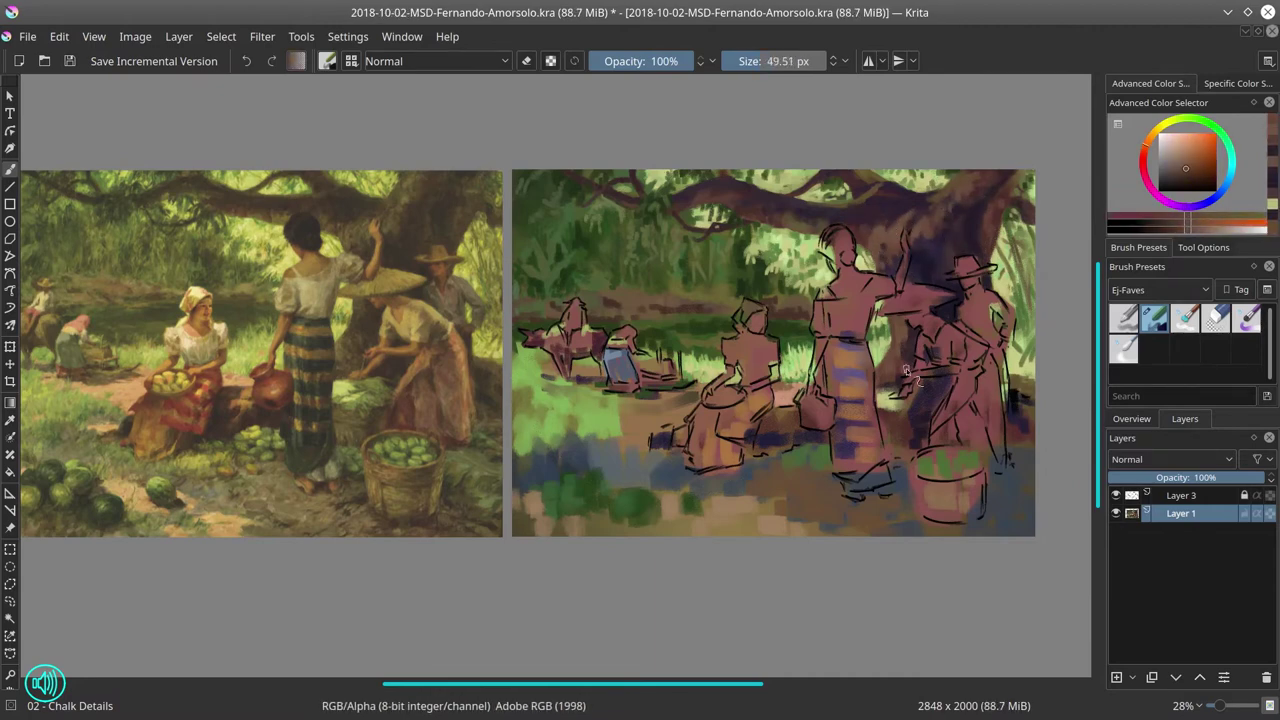
{"action": "left_click", "coordinate": [1003, 231], "text": "ctrl"}
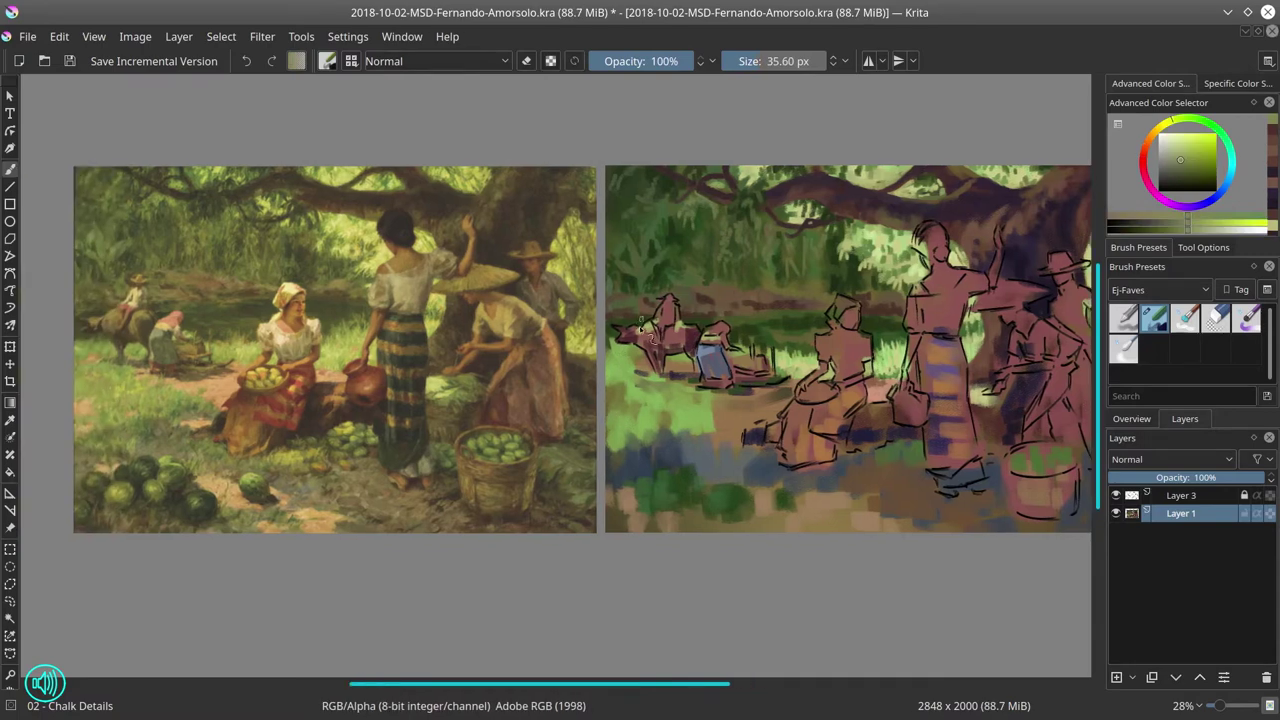
- Paint light-pink strokes on the ground, undoing a stray pink dab on the figures
{"action": "left_click", "coordinate": [1085, 205], "text": "ctrl"}
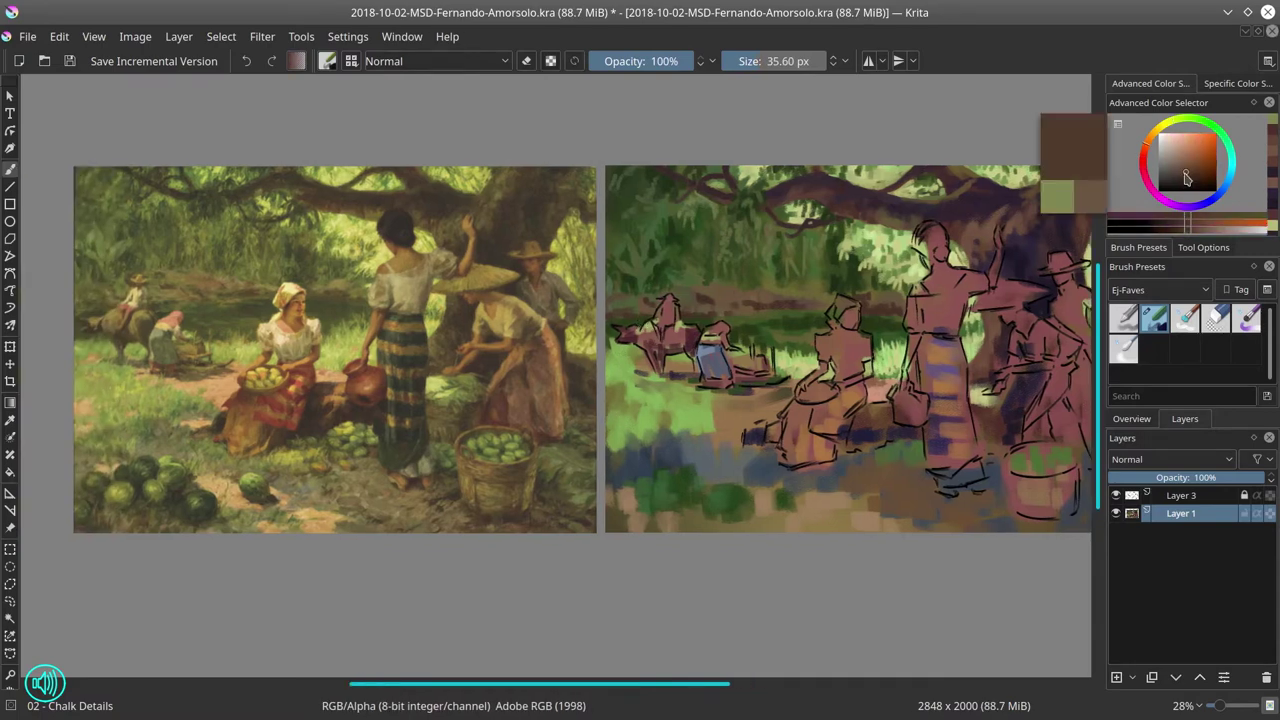
{"action": "left_click", "coordinate": [890, 365], "text": "ctrl"}
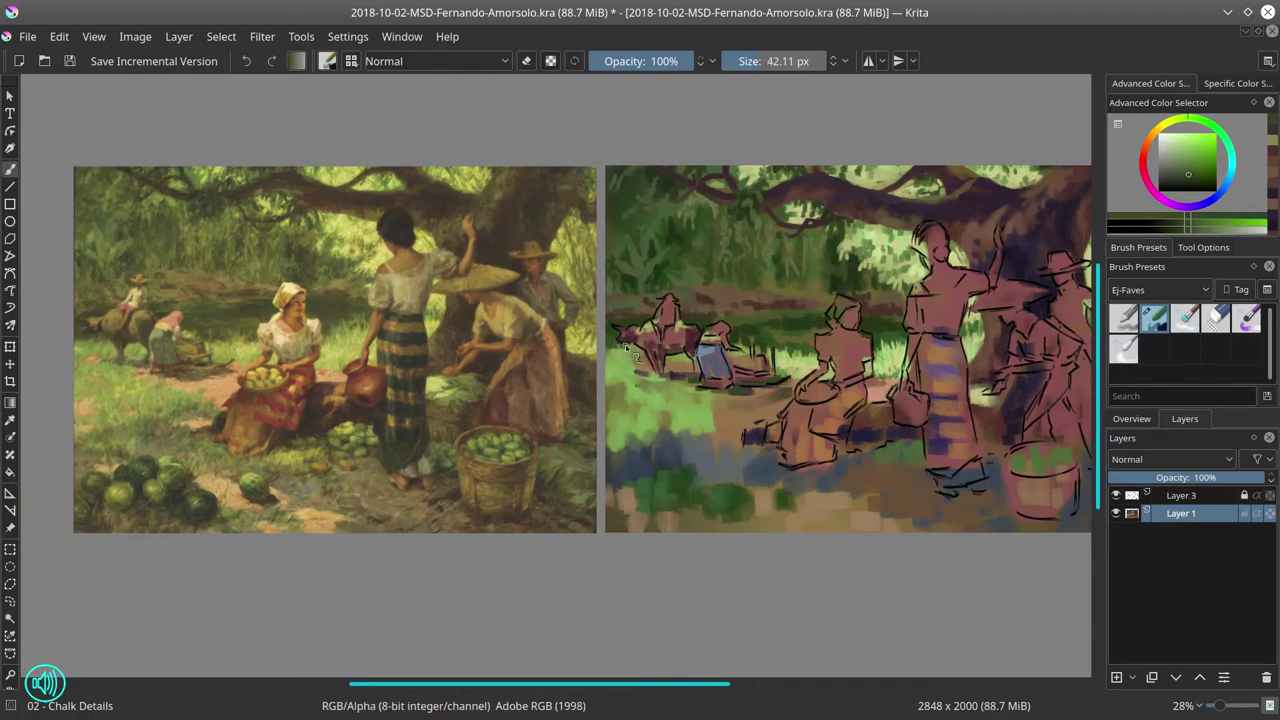
{"action": "left_click", "coordinate": [922, 408]}
{"action": "key", "text": "ctrl+z"}
{"action": "left_click", "coordinate": [890, 365], "text": "ctrl"}
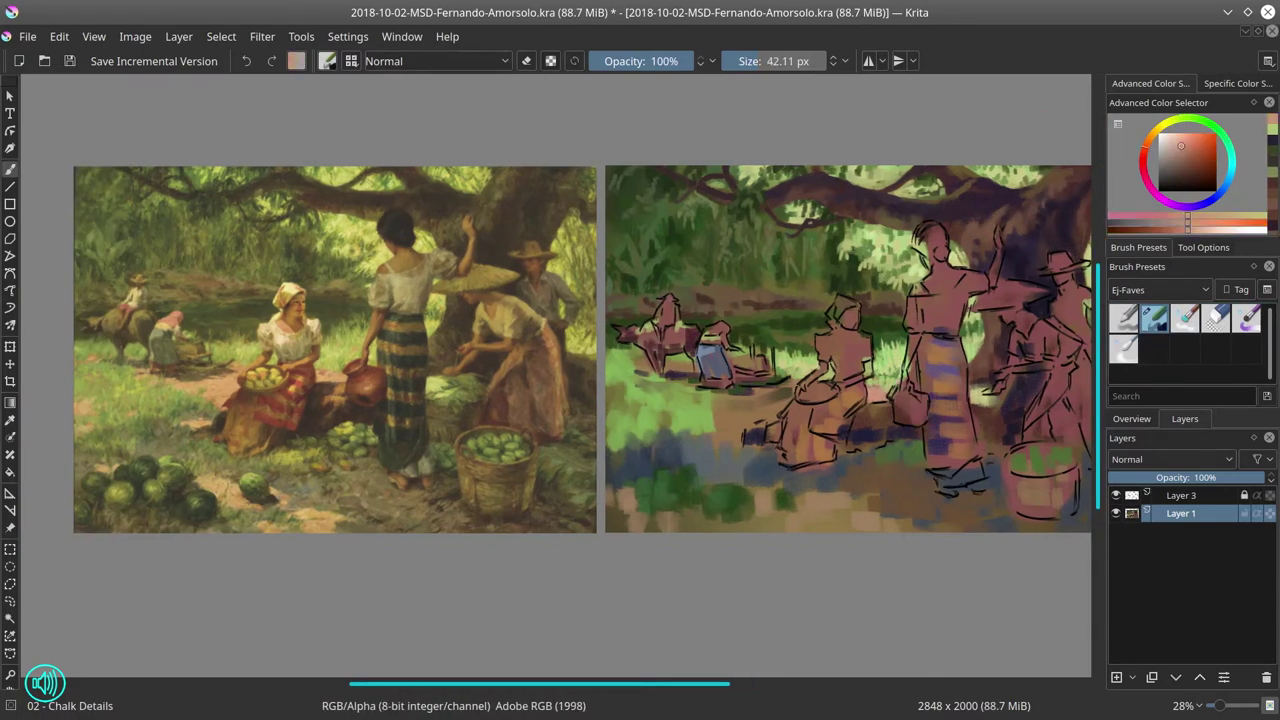
{"action": "mouse_move", "coordinate": [742, 398]}
{"action": "left_mouse_down"}
{"action": "mouse_move", "coordinate": [796, 396]}
{"action": "mouse_move", "coordinate": [766, 432]}
{"action": "mouse_move", "coordinate": [790, 420]}
{"action": "left_mouse_up"}
{"action": "left_click", "coordinate": [683, 403], "text": "ctrl"}
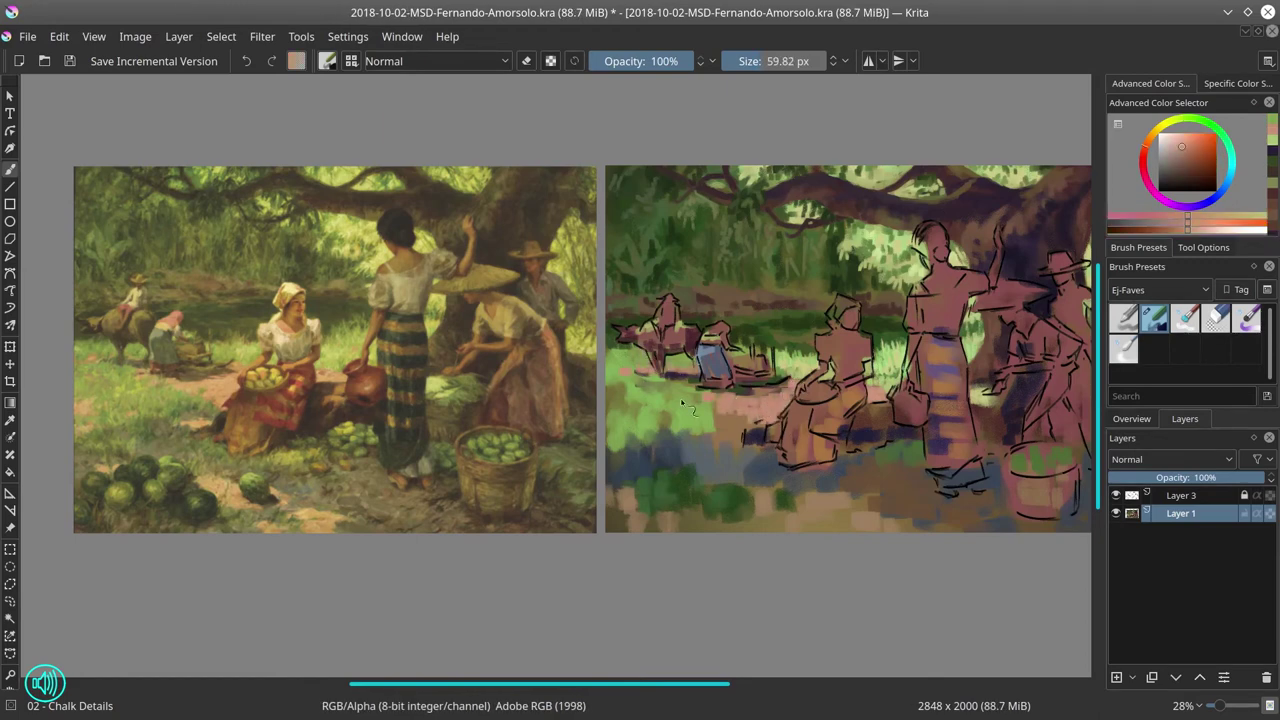
- Hide chalk-line Layer 3 and paint bright green over the pink ground patch
{"action": "left_click", "coordinate": [1116, 495]}
{"action": "left_click", "coordinate": [726, 440], "text": "ctrl"}
{"action": "mouse_move", "coordinate": [701, 432]}
{"action": "left_mouse_down"}
{"action": "mouse_move", "coordinate": [731, 424]}
{"action": "mouse_move", "coordinate": [700, 425]}
{"action": "left_mouse_up"}
{"action": "key", "text": "["}
{"action": "left_click", "coordinate": [740, 436], "text": "ctrl"}
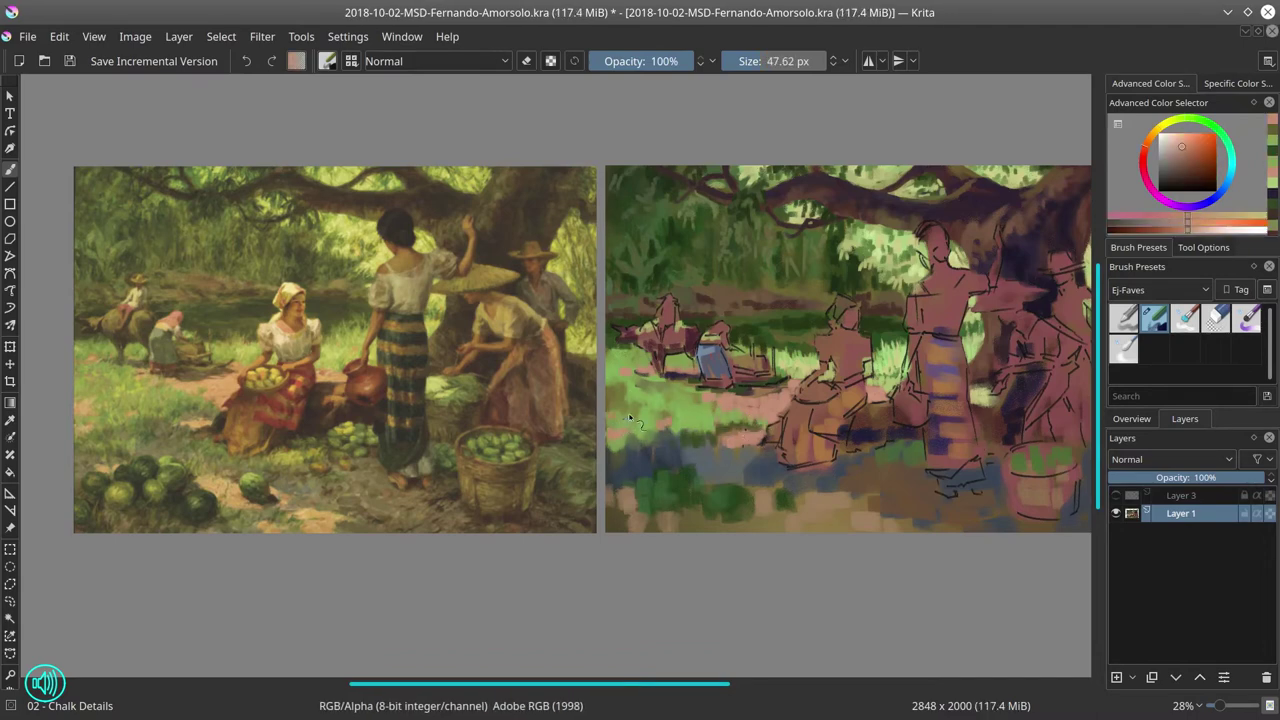
{"action": "left_click", "coordinate": [625, 431], "text": "ctrl"}
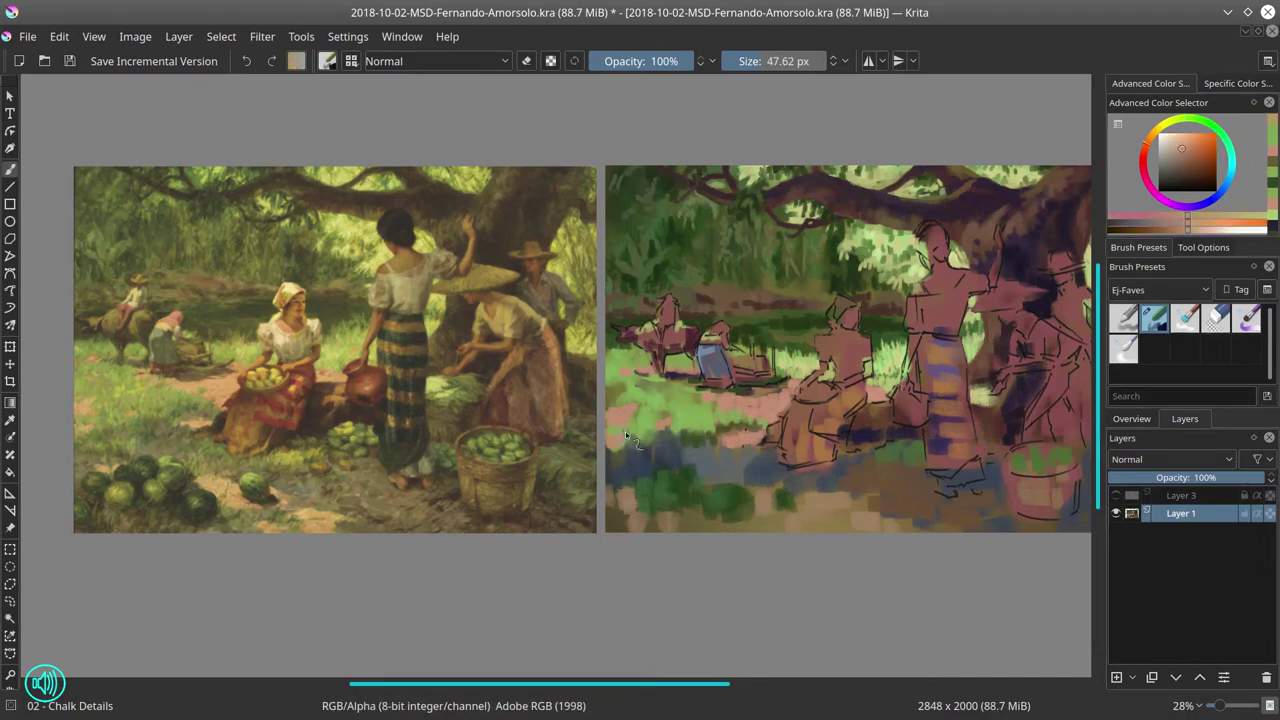
- Paint grey-green into the grass on the left with a 31 px brush
{"action": "left_click", "coordinate": [659, 404], "text": "ctrl"}
{"action": "left_click", "coordinate": [649, 430], "text": "ctrl"}
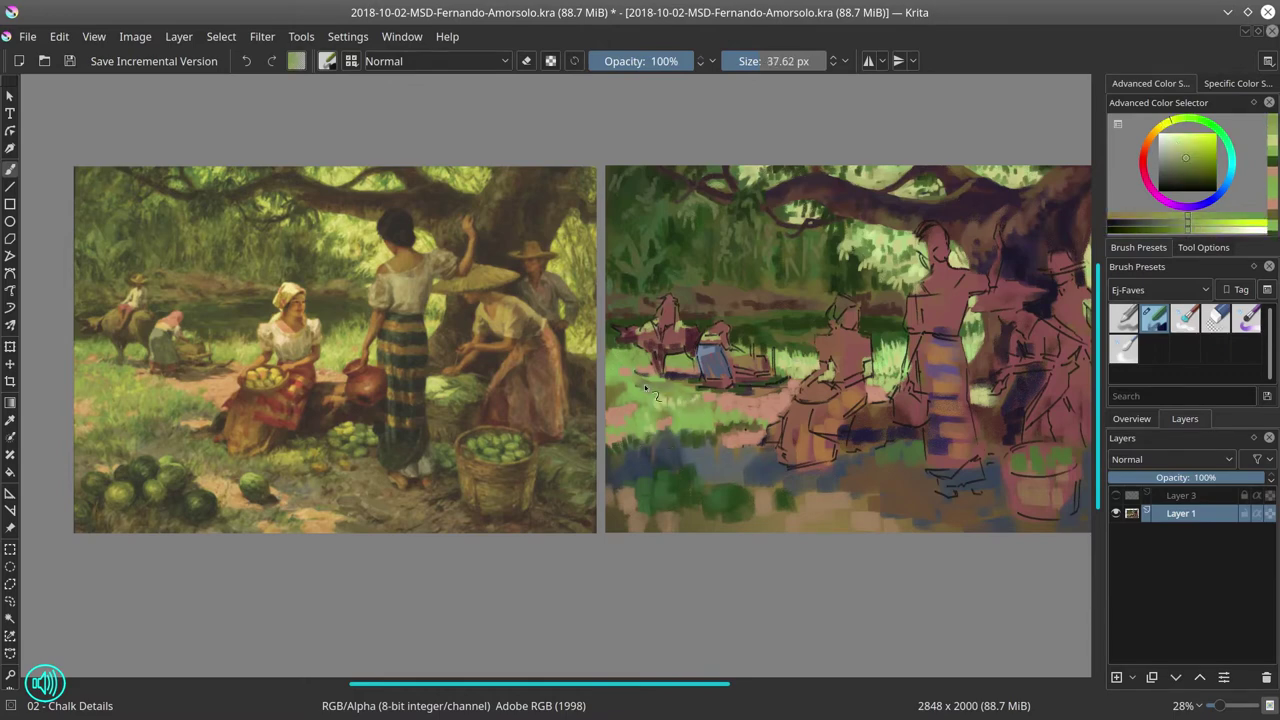
{"action": "left_click", "coordinate": [628, 353], "text": "ctrl"}
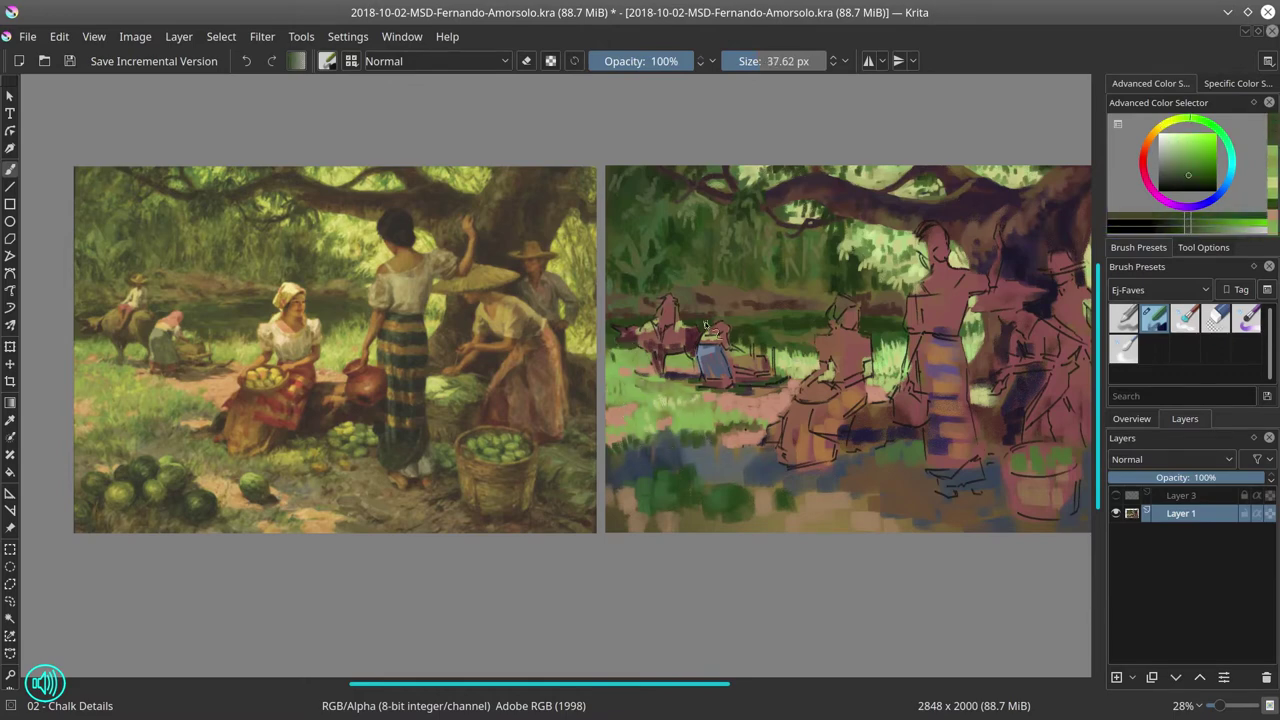
{"action": "left_click", "coordinate": [660, 355], "text": "ctrl"}
{"action": "key", "text": "bracketleft"}
{"action": "left_click", "coordinate": [635, 358], "text": "ctrl"}
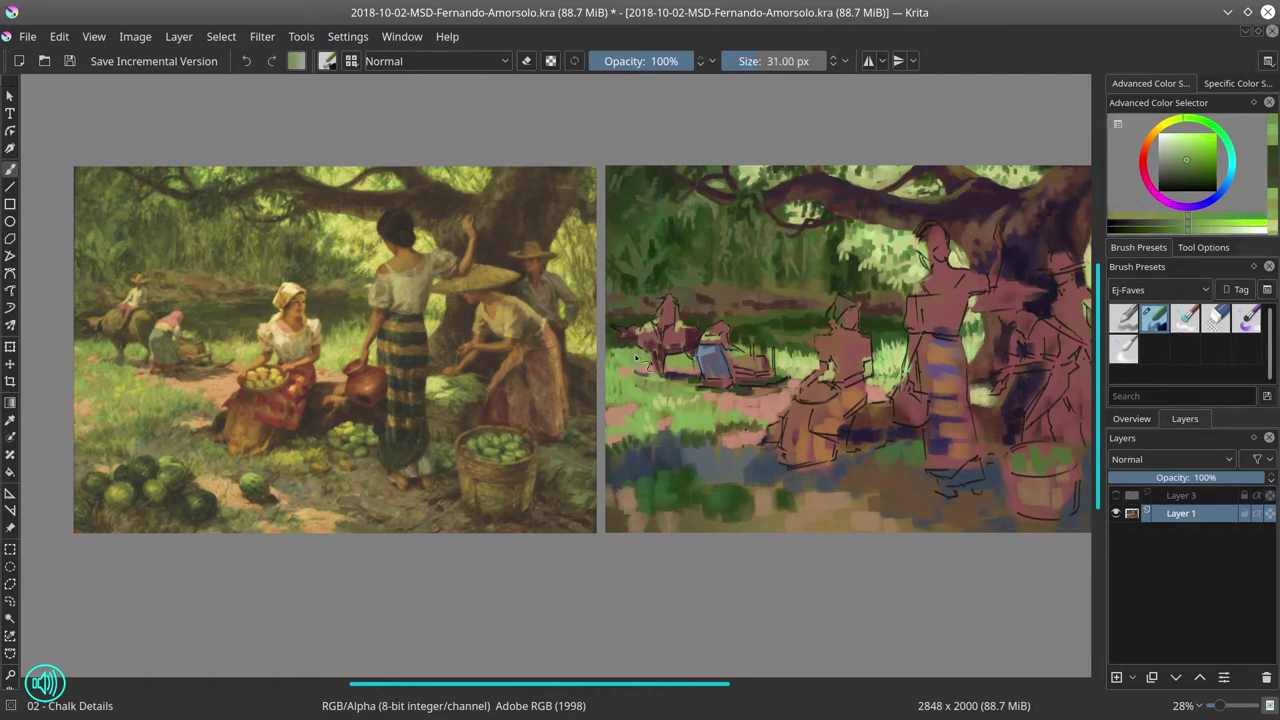
- Add pink strokes on the path and lower ground plus green grass strokes, then save
{"action": "left_click", "coordinate": [662, 438], "text": "ctrl"}
{"action": "key", "text": "bracketright"}
{"action": "key", "text": "bracketright"}
{"action": "left_click", "coordinate": [690, 393], "text": "ctrl"}
{"action": "left_click_drag", "start_coordinate": [684, 387], "coordinate": [758, 483]}
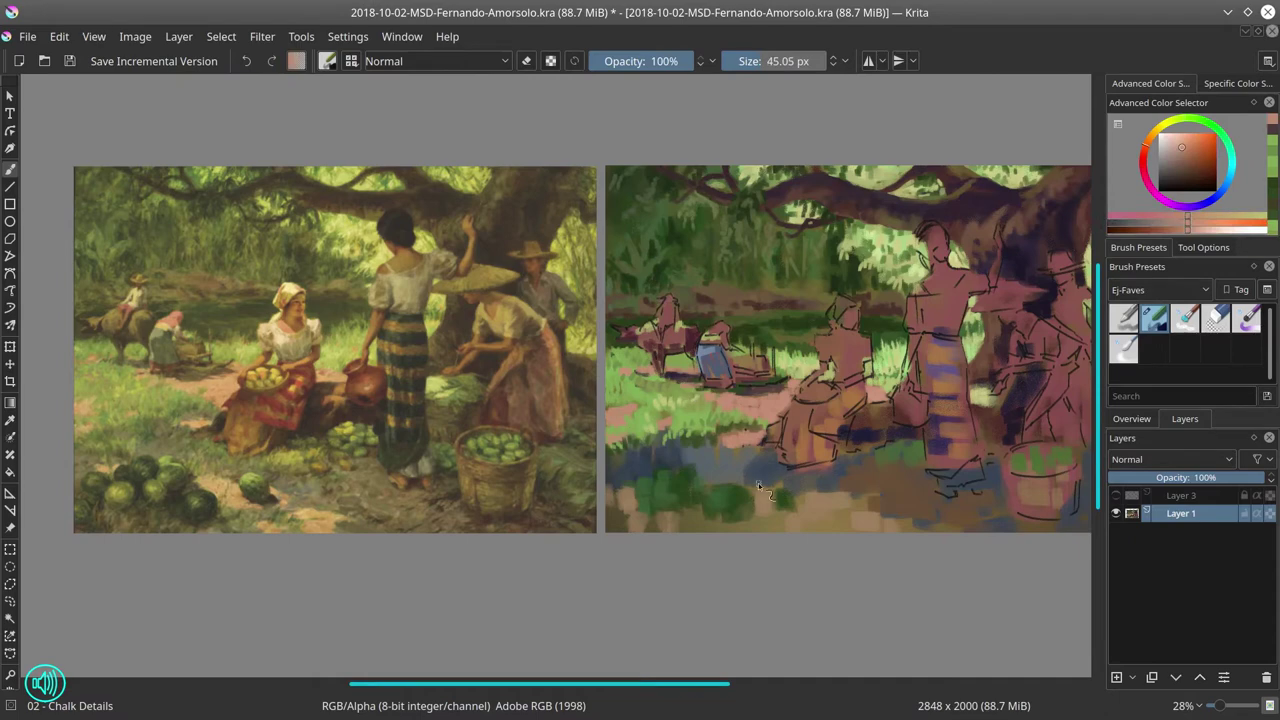
{"action": "left_click_drag", "start_coordinate": [645, 458], "coordinate": [665, 482]}
{"action": "left_click", "coordinate": [700, 400], "text": "ctrl"}
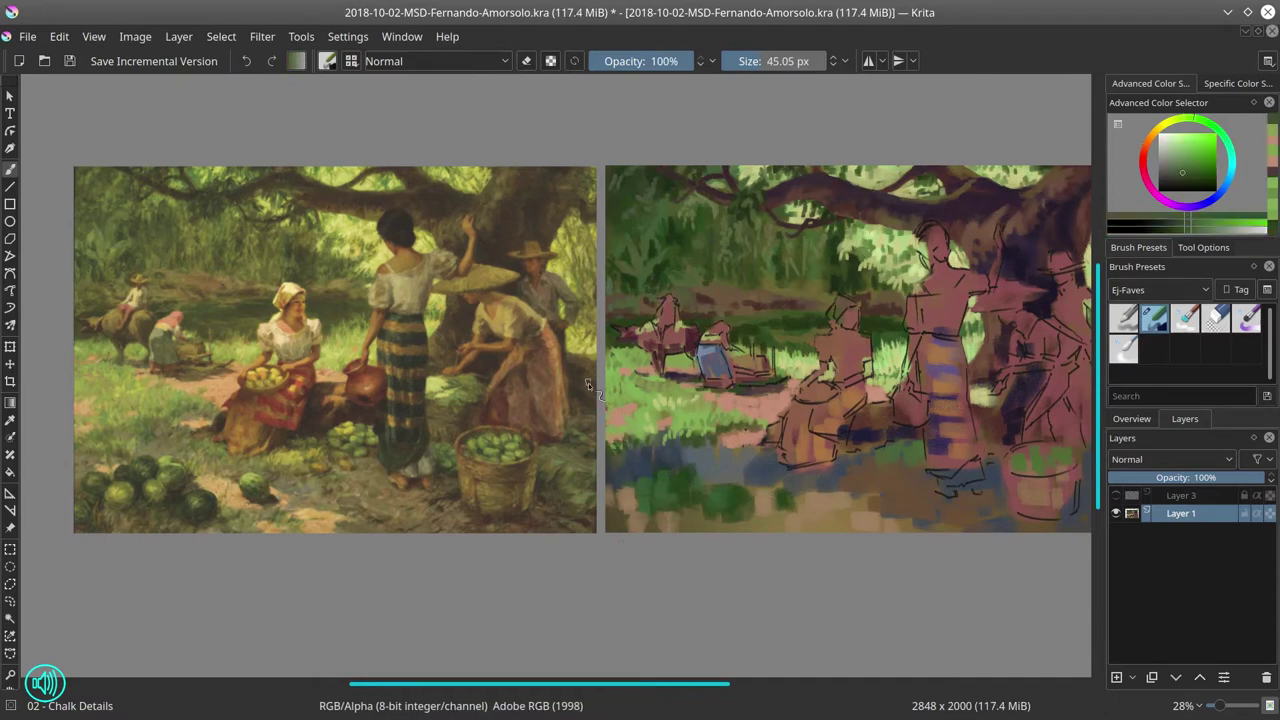
{"action": "left_click_drag", "start_coordinate": [730, 392], "coordinate": [712, 392]}
{"action": "key", "text": "ctrl+s"}
{"action": "key", "text": "period"}
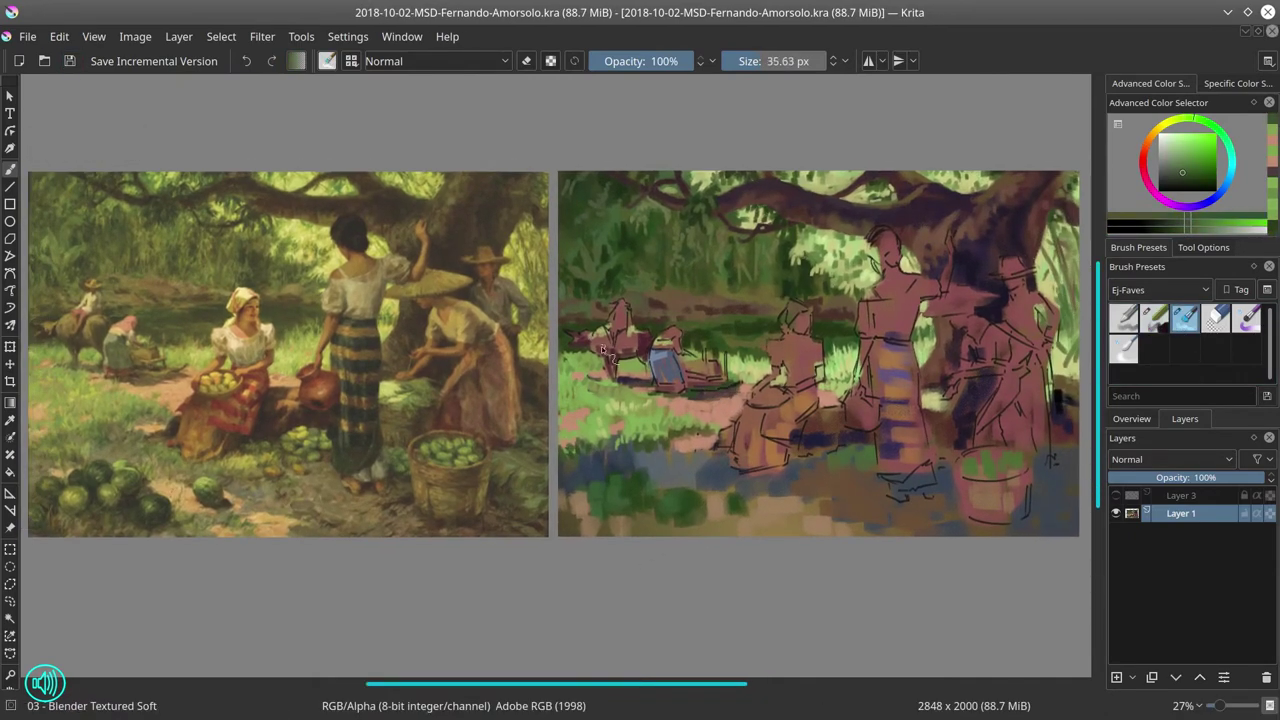
- Dab dark brown near the seated figures and save the study
{"action": "key", "text": "comma"}
{"action": "left_click", "coordinate": [940, 258], "text": "ctrl"}
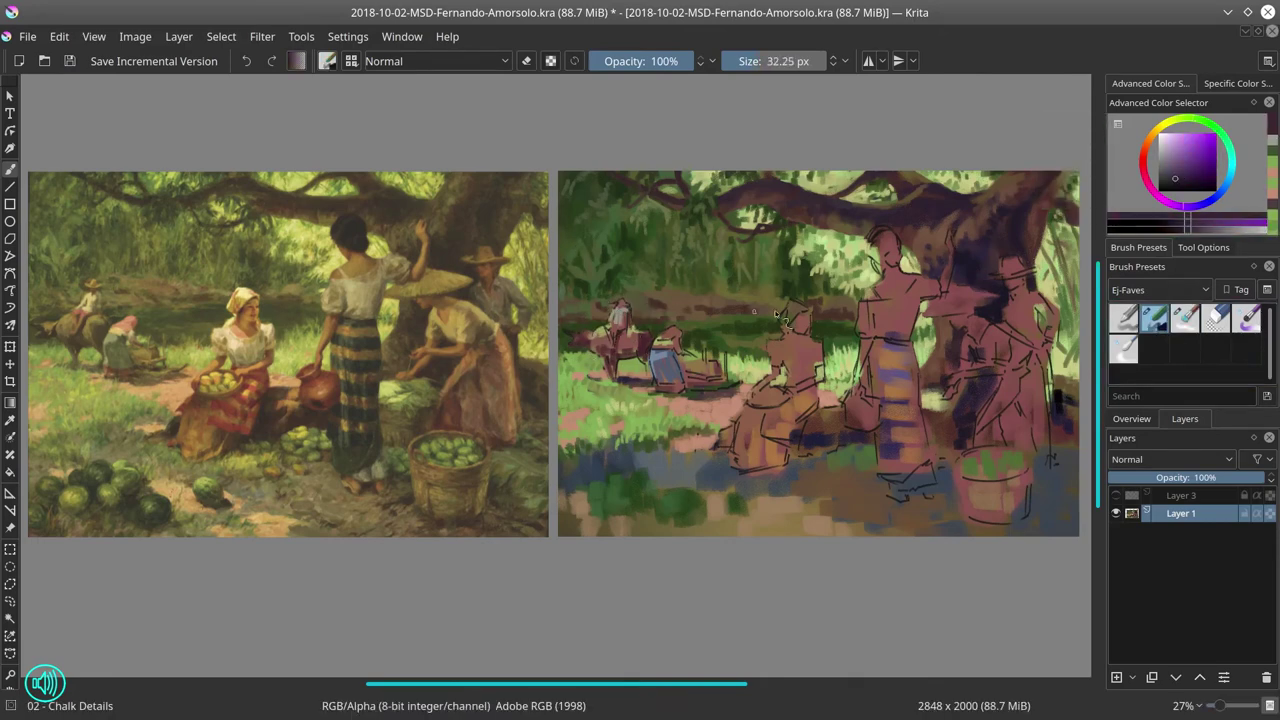
{"action": "left_click", "coordinate": [689, 325], "text": "ctrl"}
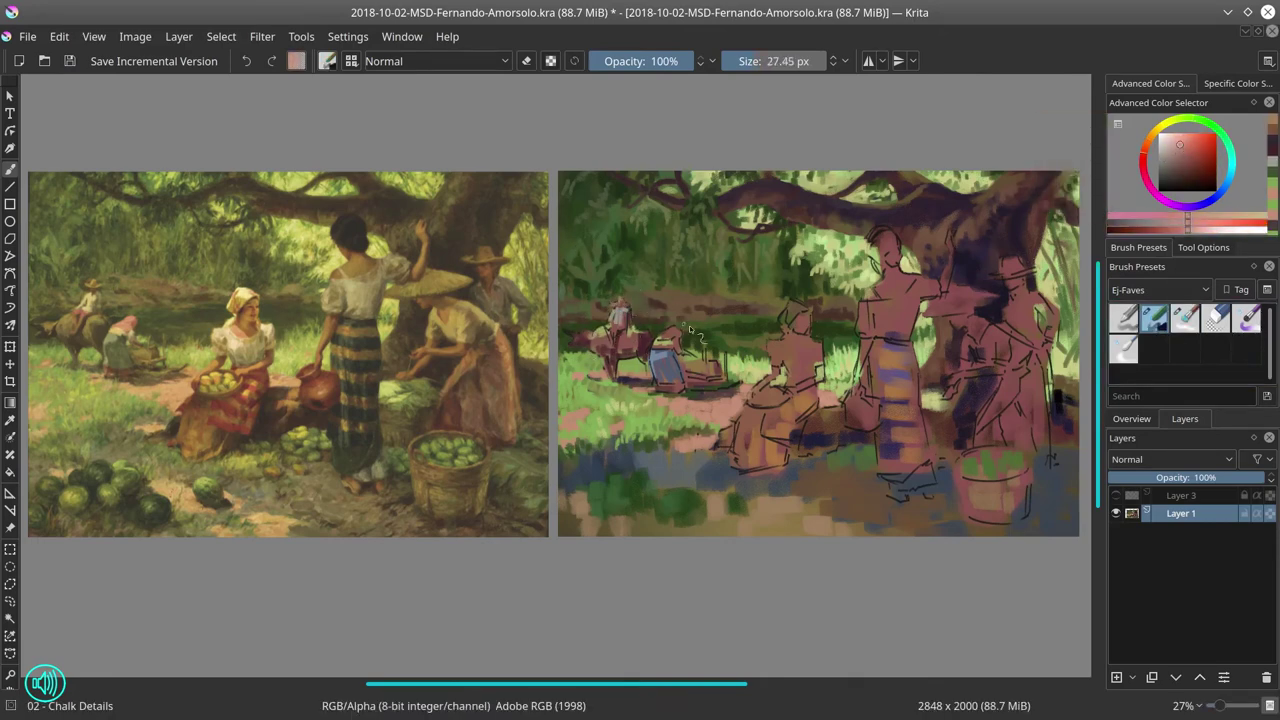
{"action": "left_click_drag", "start_coordinate": [689, 325], "coordinate": [710, 370], "text": "ctrl"}
{"action": "left_click", "coordinate": [785, 415]}
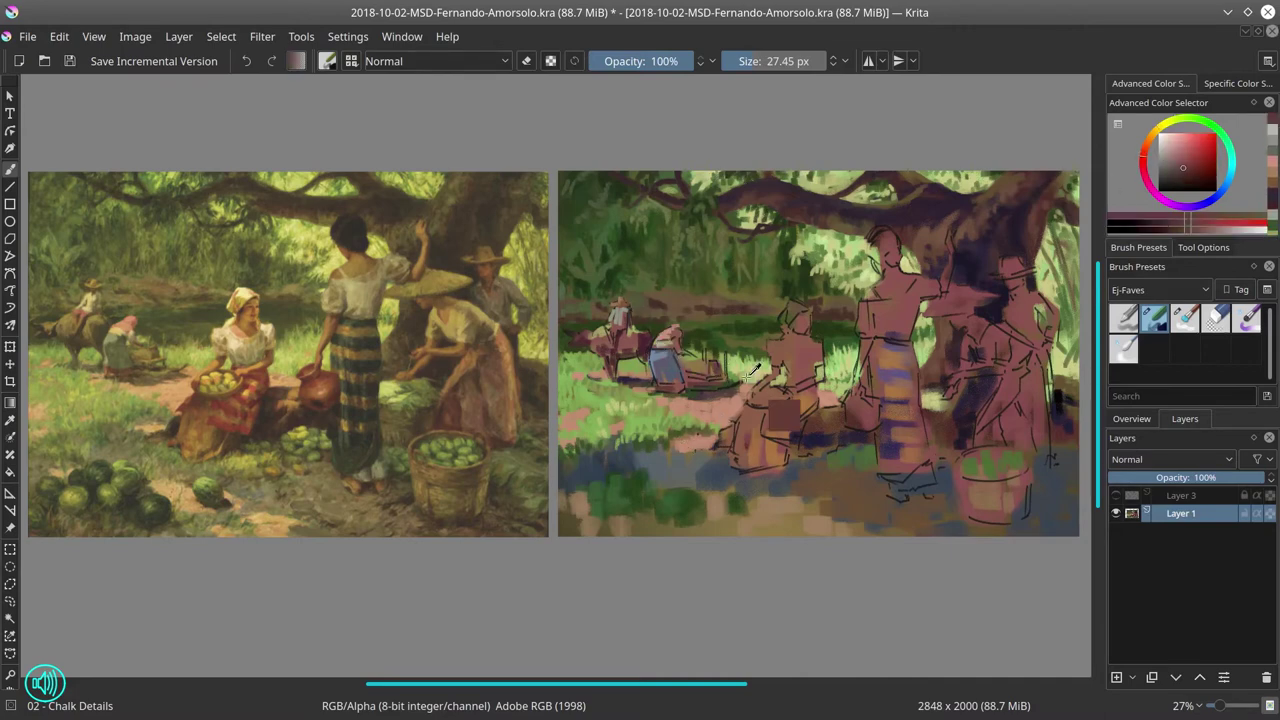
{"action": "left_click", "coordinate": [866, 392], "text": "ctrl"}
{"action": "left_click", "coordinate": [72, 61]}
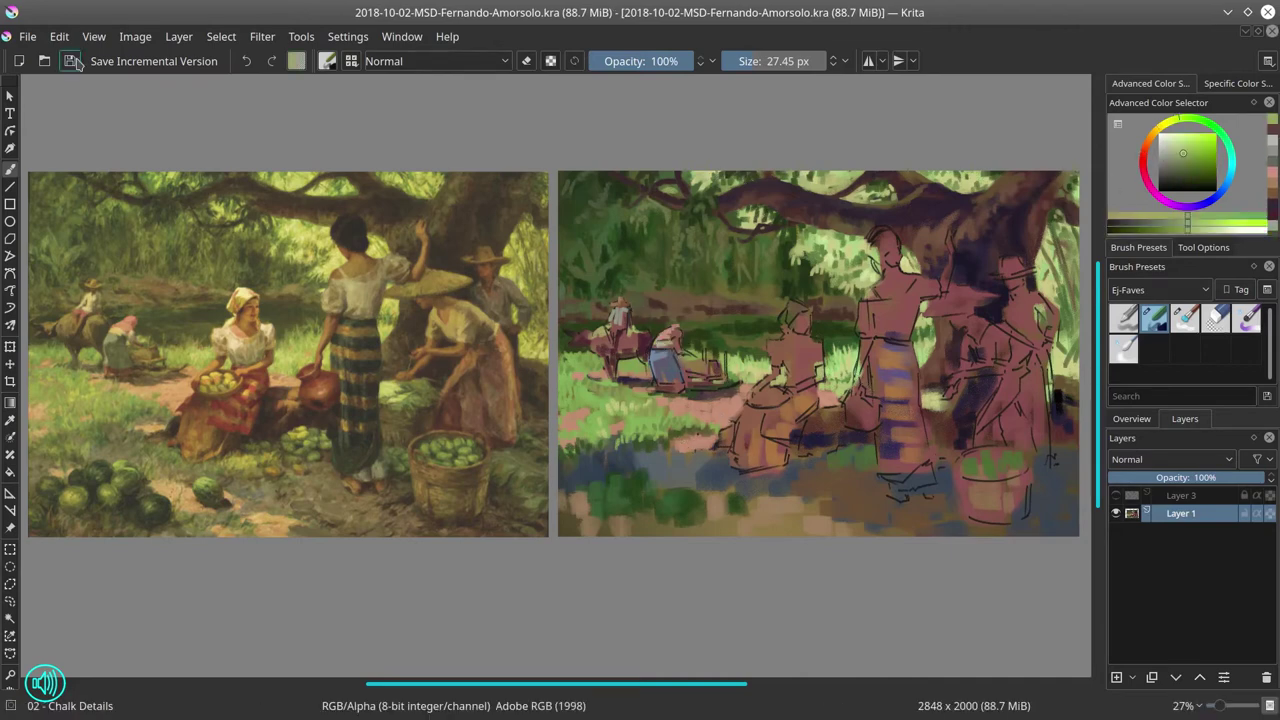
- Soften the paint around the small distant figures with the Blender Textured Soft brush
{"action": "key", "text": "period"}
{"action": "left_click_drag", "start_coordinate": [603, 356], "coordinate": [596, 348]}
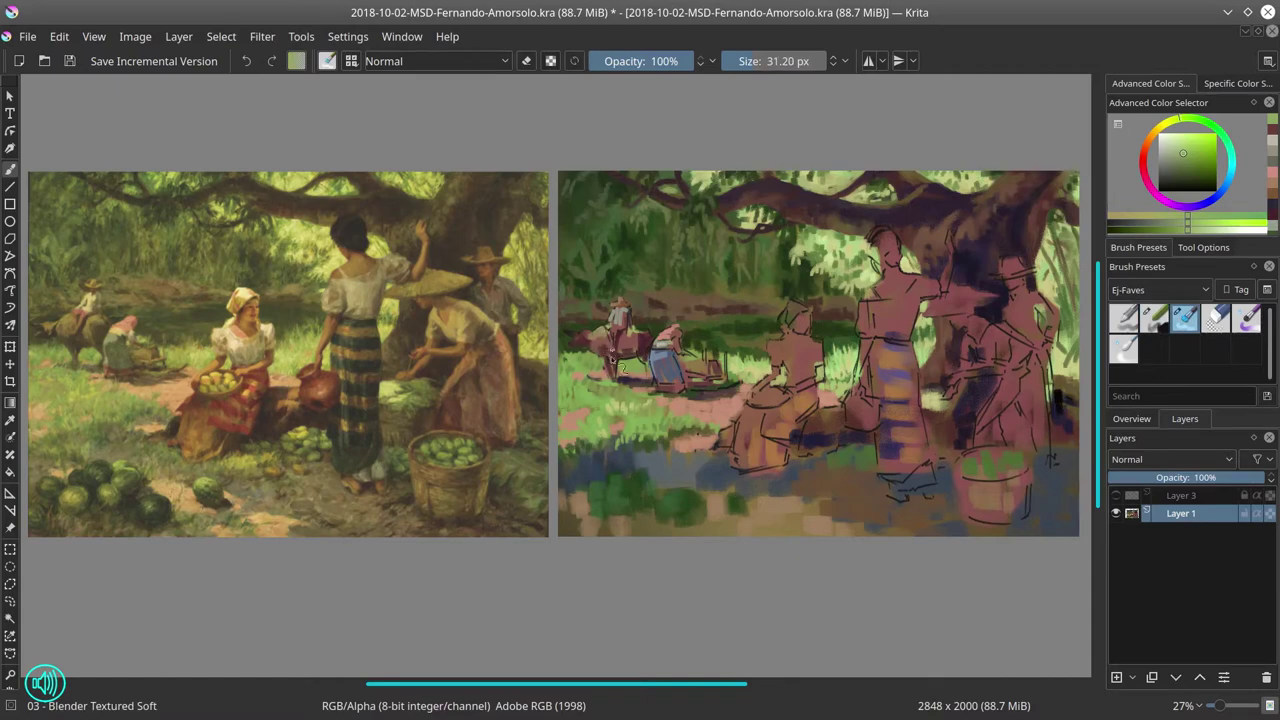
{"action": "key", "text": "bracketright"}
{"action": "key", "text": "bracketleft"}
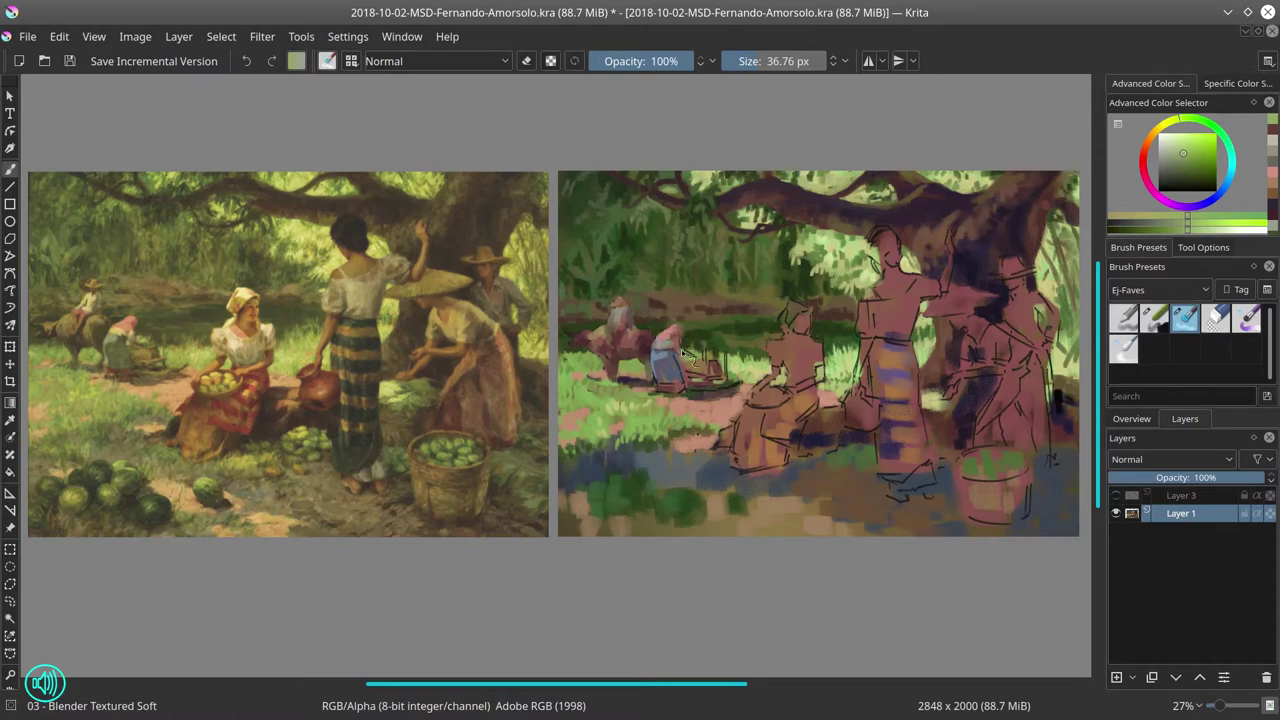
{"action": "mouse_move", "coordinate": [656, 378]}
{"action": "left_mouse_down"}
{"action": "mouse_move", "coordinate": [685, 390]}
{"action": "mouse_move", "coordinate": [689, 350]}
{"action": "mouse_move", "coordinate": [710, 364]}
{"action": "mouse_move", "coordinate": [725, 355]}
{"action": "mouse_move", "coordinate": [676, 397]}
{"action": "left_mouse_up"}
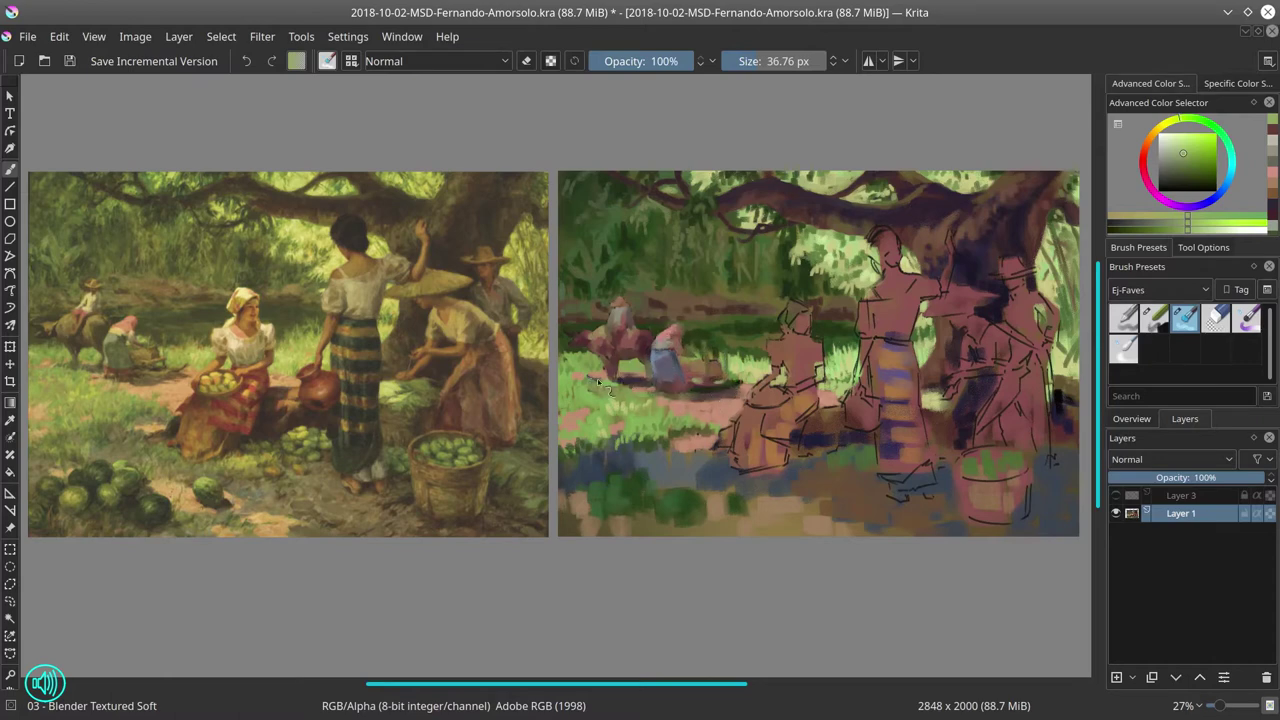
{"action": "key", "text": "/"}
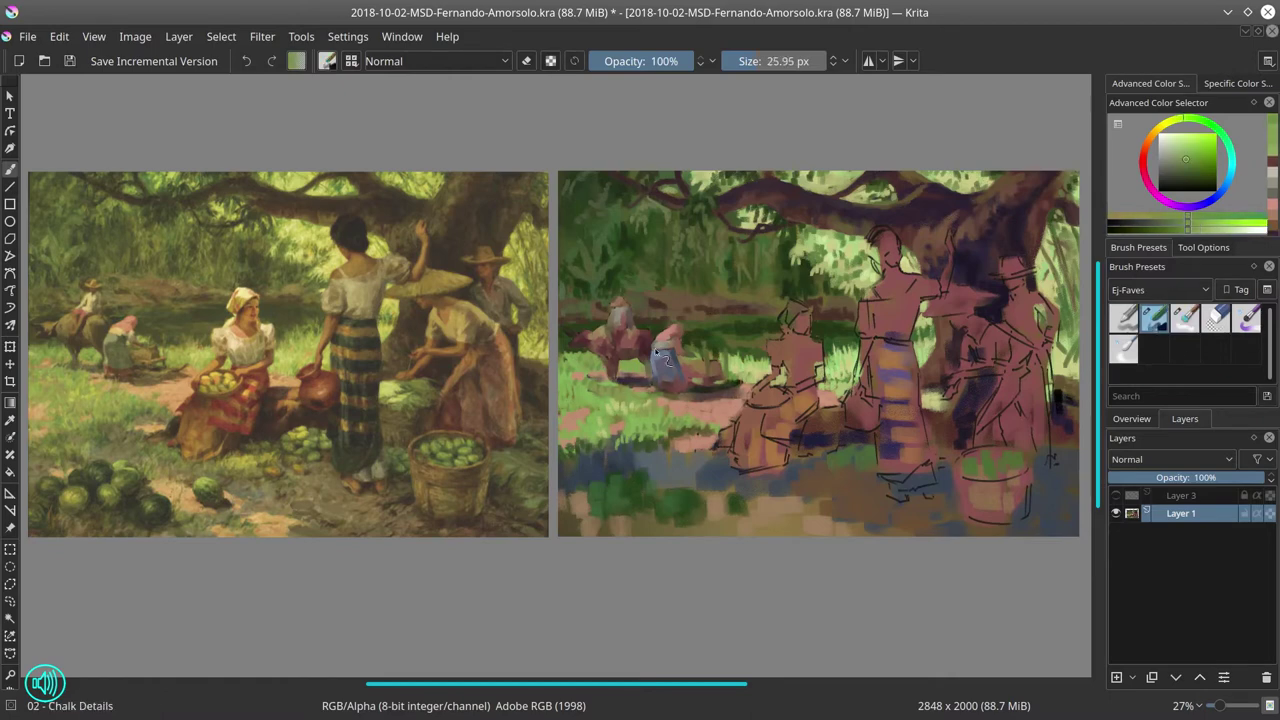
- Sample pink-grey and peach tones around the distant ox rider, resizing the brush
{"action": "left_click", "coordinate": [632, 380], "text": "ctrl"}
{"action": "left_click", "coordinate": [620, 376], "text": "ctrl"}
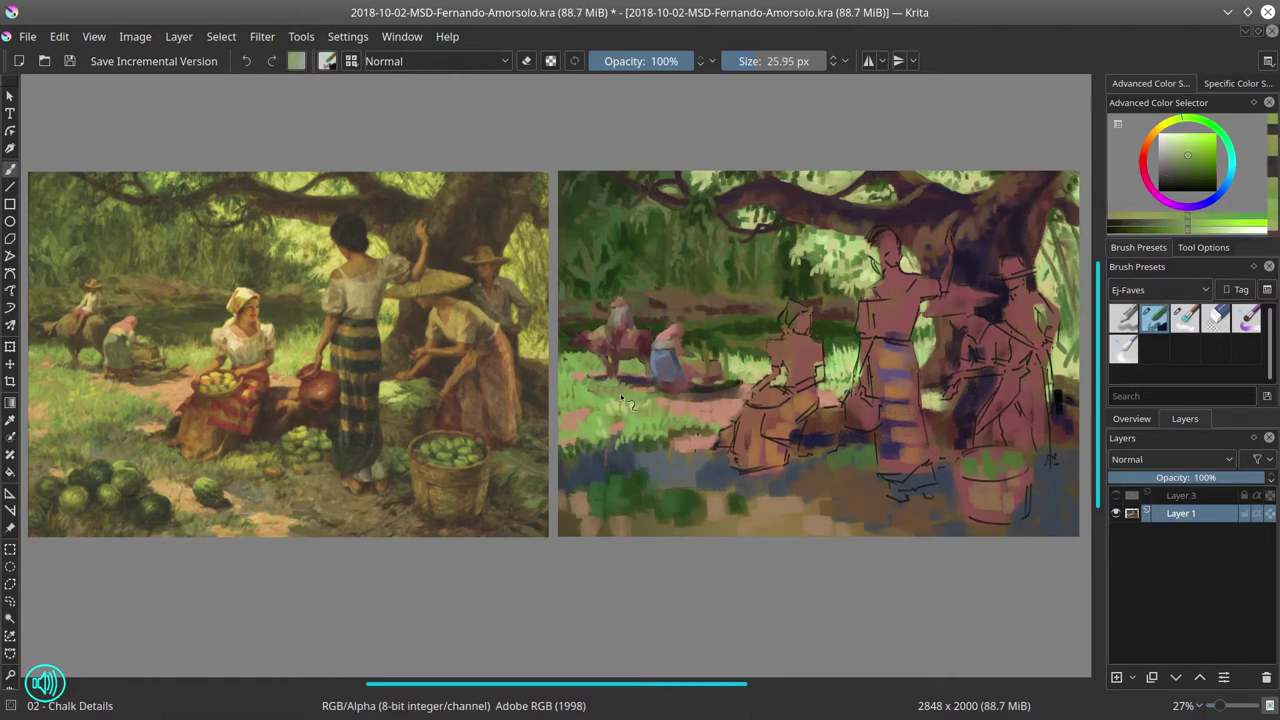
{"action": "key", "text": "bracketright"}
{"action": "key", "text": "bracketright"}
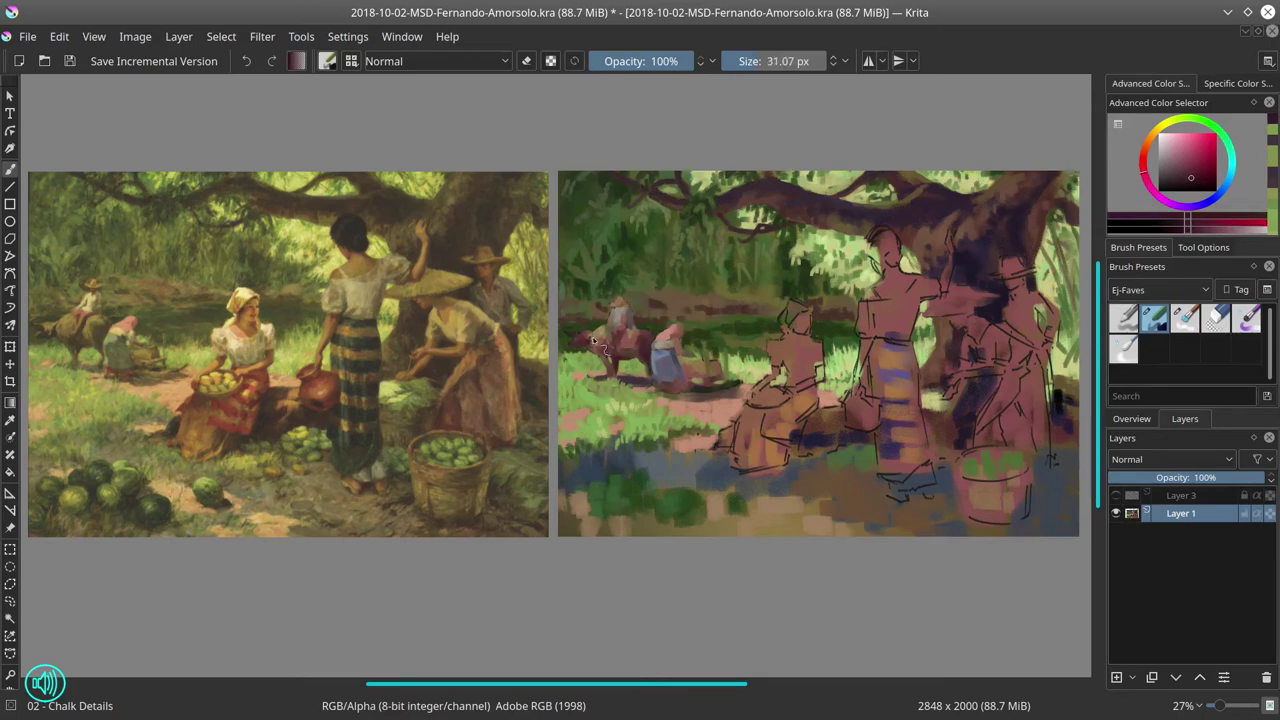
{"action": "left_click", "coordinate": [607, 355], "text": "ctrl"}
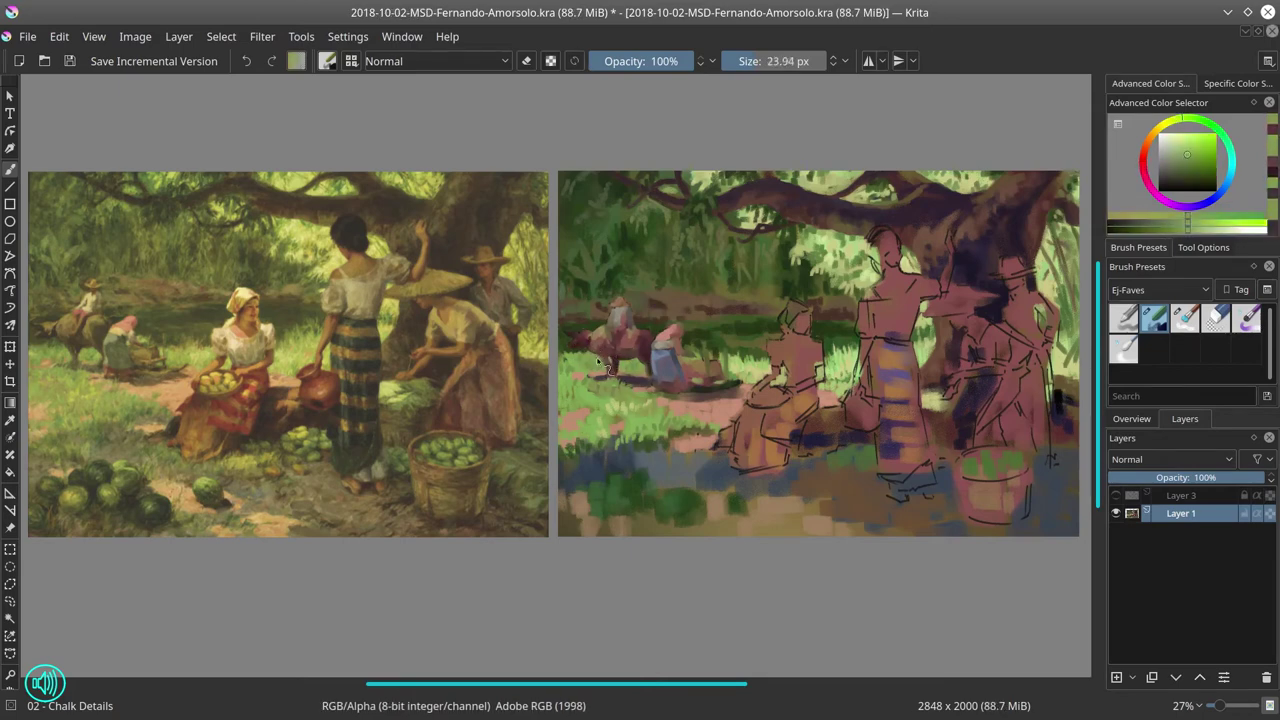
{"action": "left_click", "coordinate": [630, 337], "text": "ctrl"}
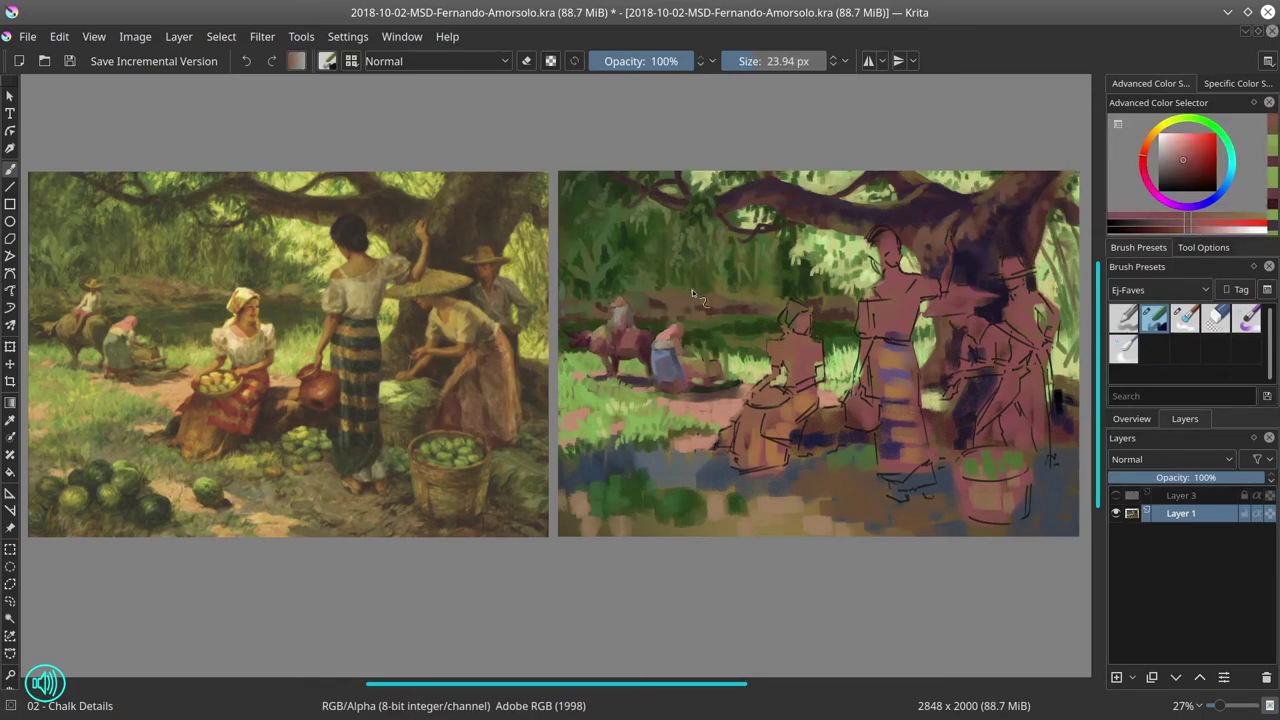
{"action": "left_click", "coordinate": [635, 312], "text": "ctrl"}
{"action": "key", "text": "bracketleft"}
{"action": "left_click", "coordinate": [577, 335], "text": "ctrl"}
{"action": "left_click", "coordinate": [575, 332], "text": "ctrl"}
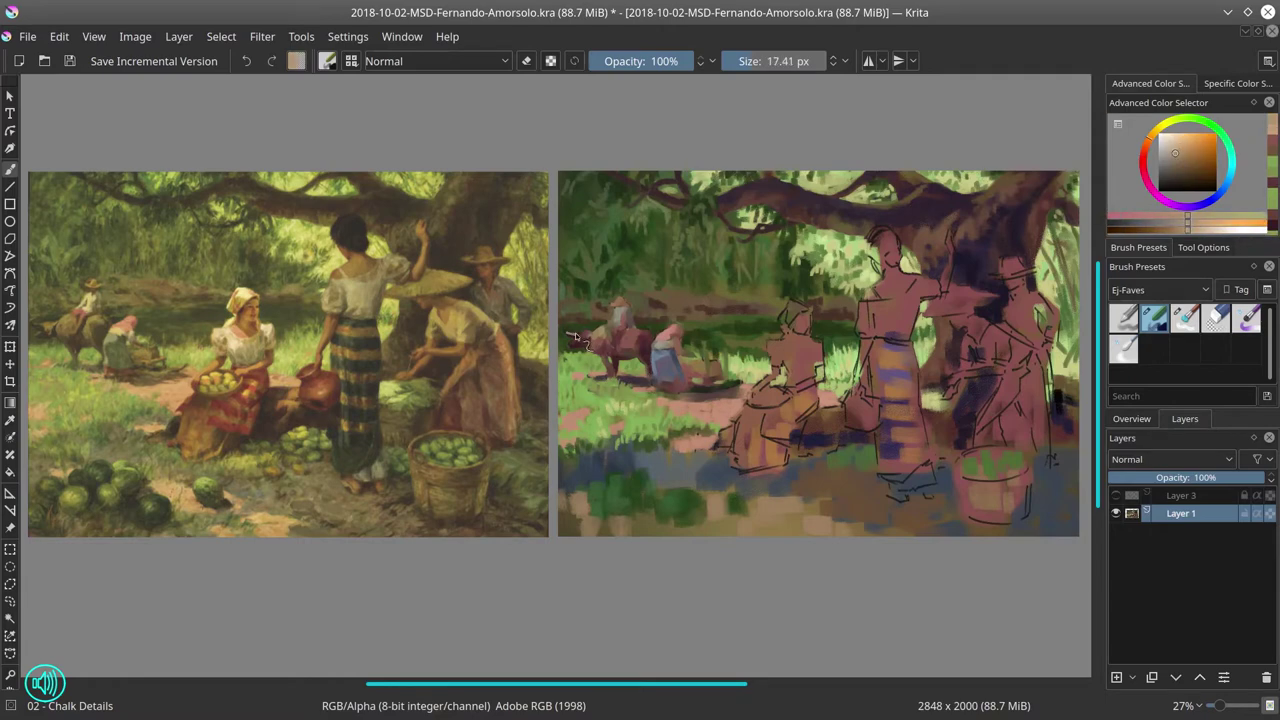
- Sample reddish-brown and light pink tones from the figure, enlarging the brush
{"action": "left_click", "coordinate": [622, 293], "text": "ctrl"}
{"action": "left_click", "coordinate": [631, 313], "text": "ctrl"}
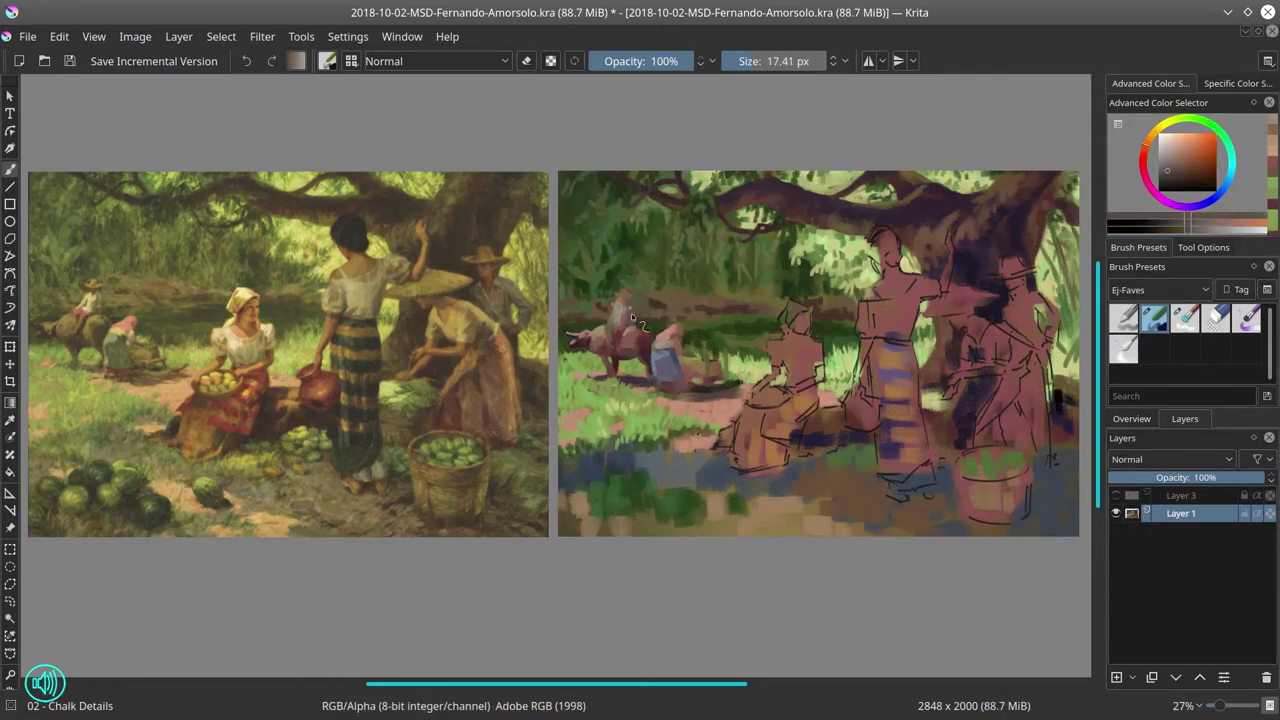
{"action": "left_click", "coordinate": [631, 313], "text": "ctrl"}
{"action": "left_click", "coordinate": [653, 340], "text": "ctrl"}
{"action": "left_click", "coordinate": [673, 353], "text": "ctrl"}
{"action": "key", "text": "bracketright"}
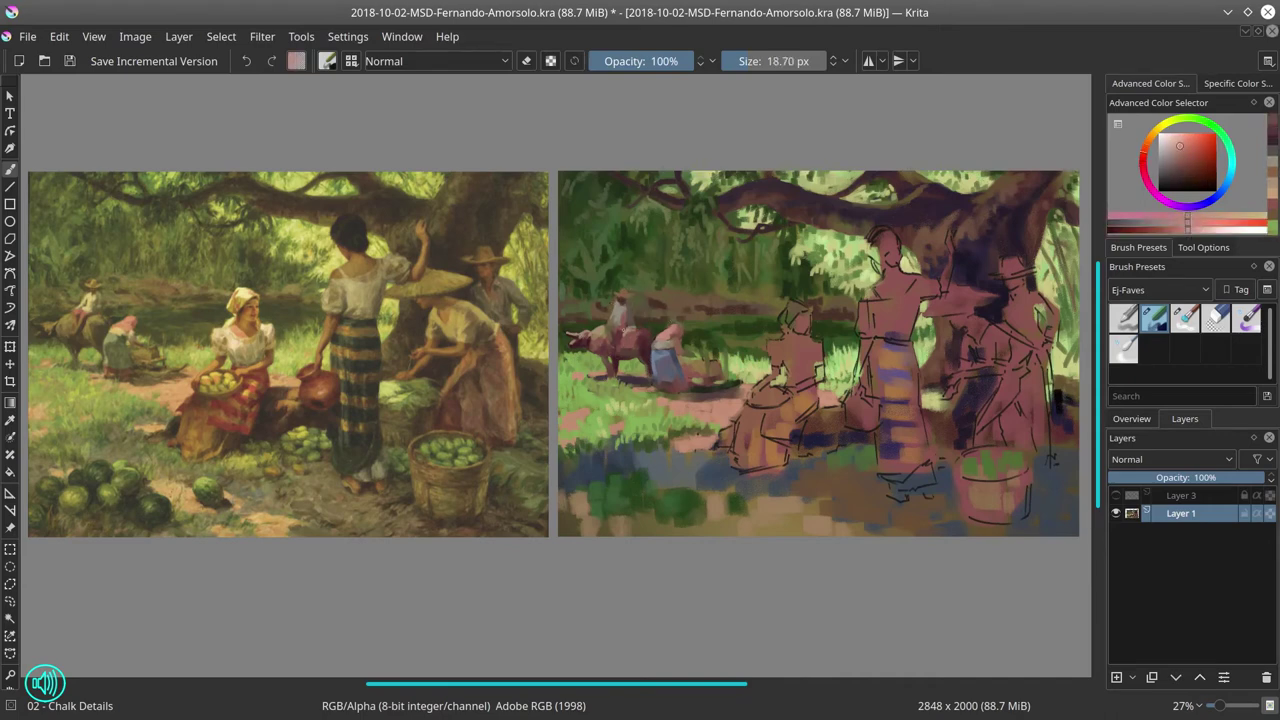
{"action": "key", "text": "bracketright"}
- Add a light grey accent stroke on the distant ox rider
{"action": "left_click", "coordinate": [616, 336], "text": "ctrl"}
{"action": "left_click", "coordinate": [626, 328], "text": "ctrl"}
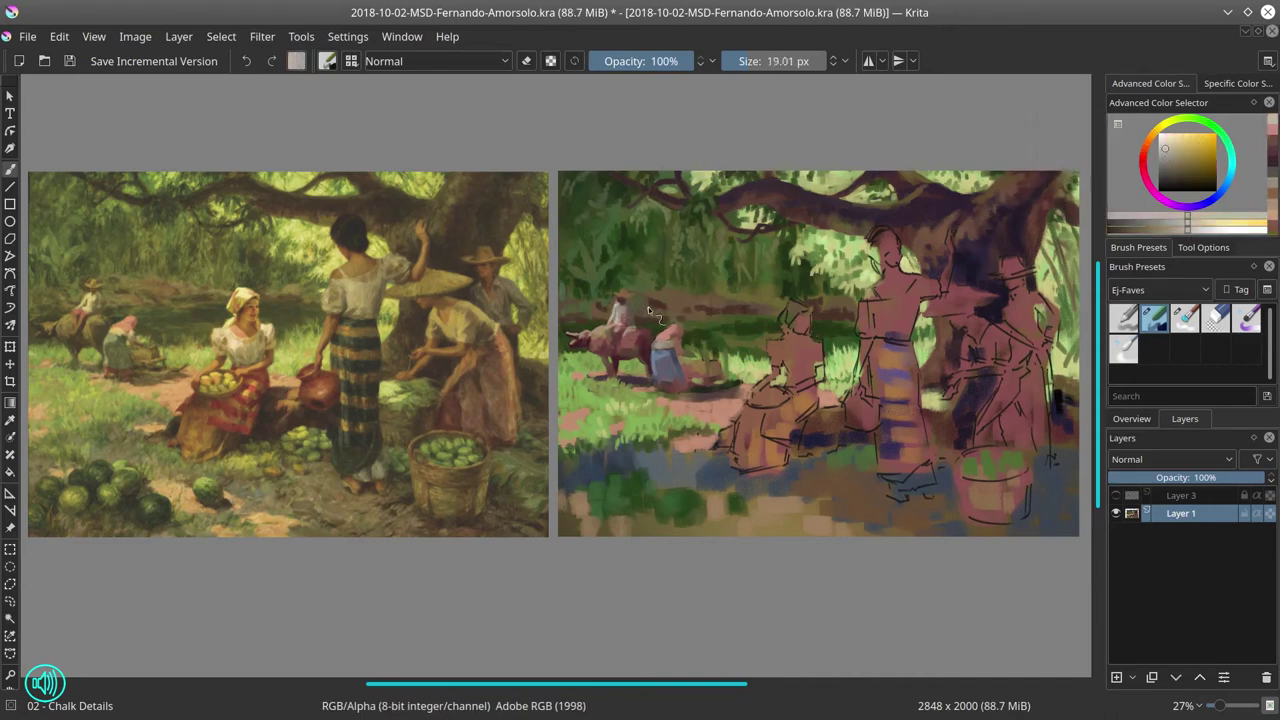
{"action": "left_click", "coordinate": [620, 340], "text": "ctrl"}
{"action": "key", "text": "bracketleft"}
{"action": "key", "text": "bracketleft"}
{"action": "key", "text": "bracketleft"}
{"action": "left_click", "coordinate": [622, 312], "text": "ctrl"}
{"action": "left_click_drag", "start_coordinate": [618, 314], "coordinate": [620, 305]}
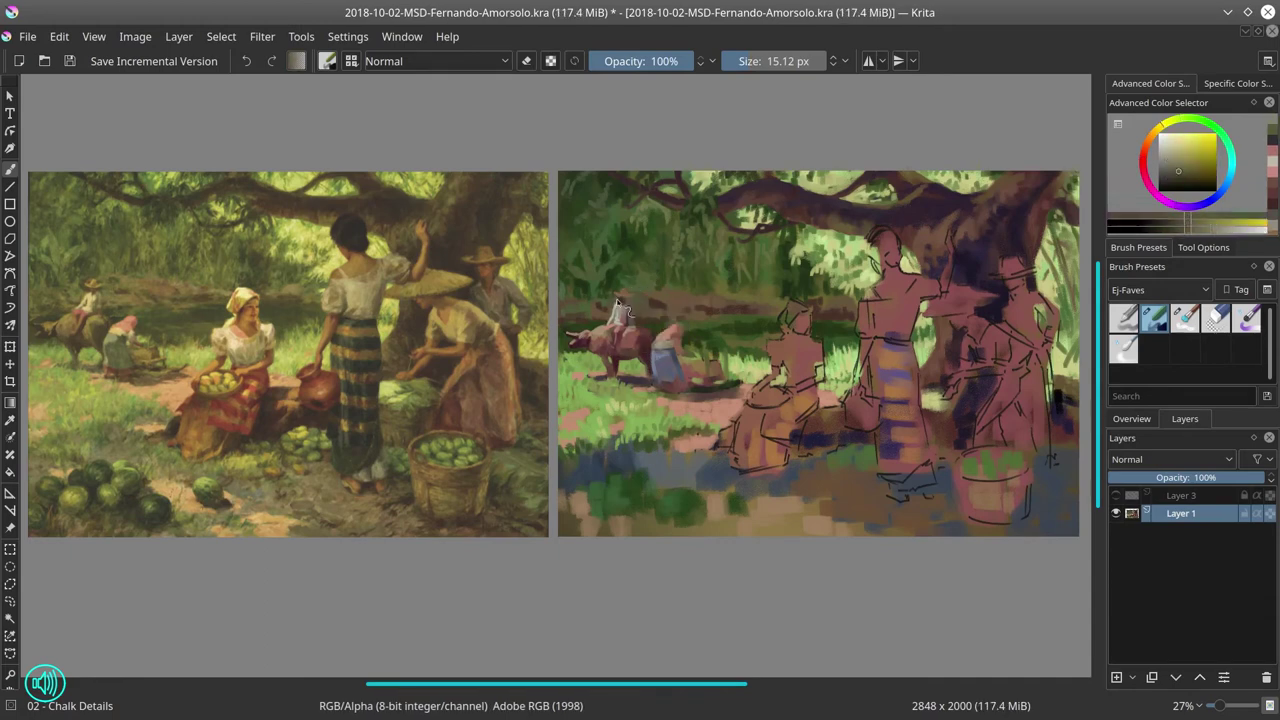
- Sample reddish pinks near the rider and save the study
{"action": "left_click", "coordinate": [620, 305], "text": "ctrl"}
{"action": "left_click", "coordinate": [646, 319], "text": "ctrl"}
{"action": "left_click", "coordinate": [655, 382], "text": "ctrl"}
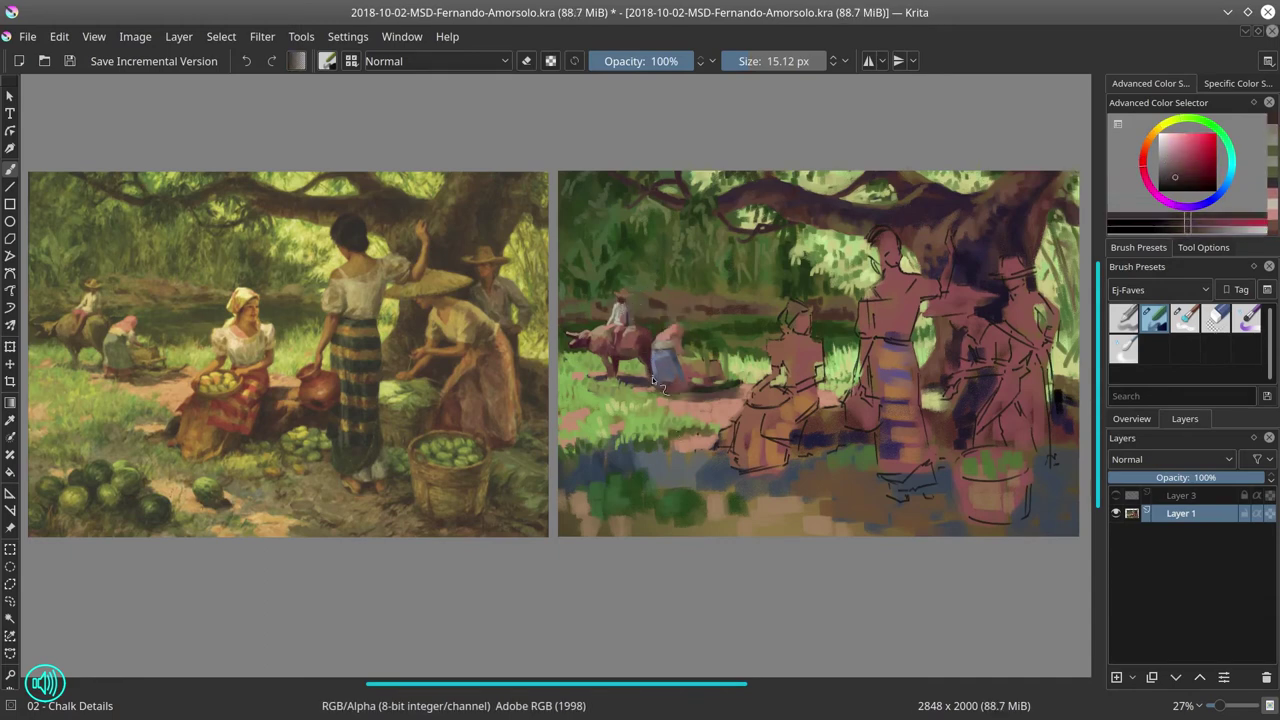
{"action": "key", "text": "ctrl+s"}
{"action": "left_click", "coordinate": [655, 388], "text": "ctrl"}
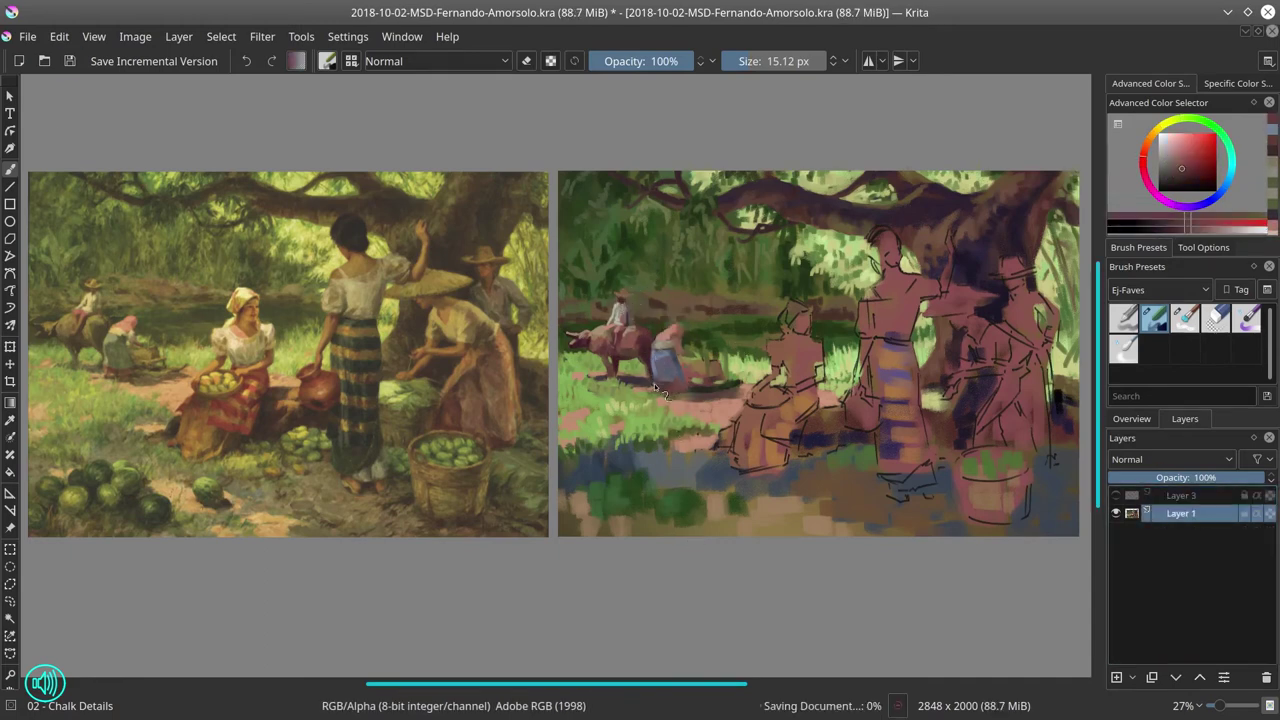
{"action": "left_click", "coordinate": [655, 385], "text": "ctrl"}
{"action": "key", "text": "bracketright"}
{"action": "key", "text": "bracketright"}
{"action": "key", "text": "bracketright"}
{"action": "key", "text": "bracketright"}
{"action": "key", "text": "bracketright"}
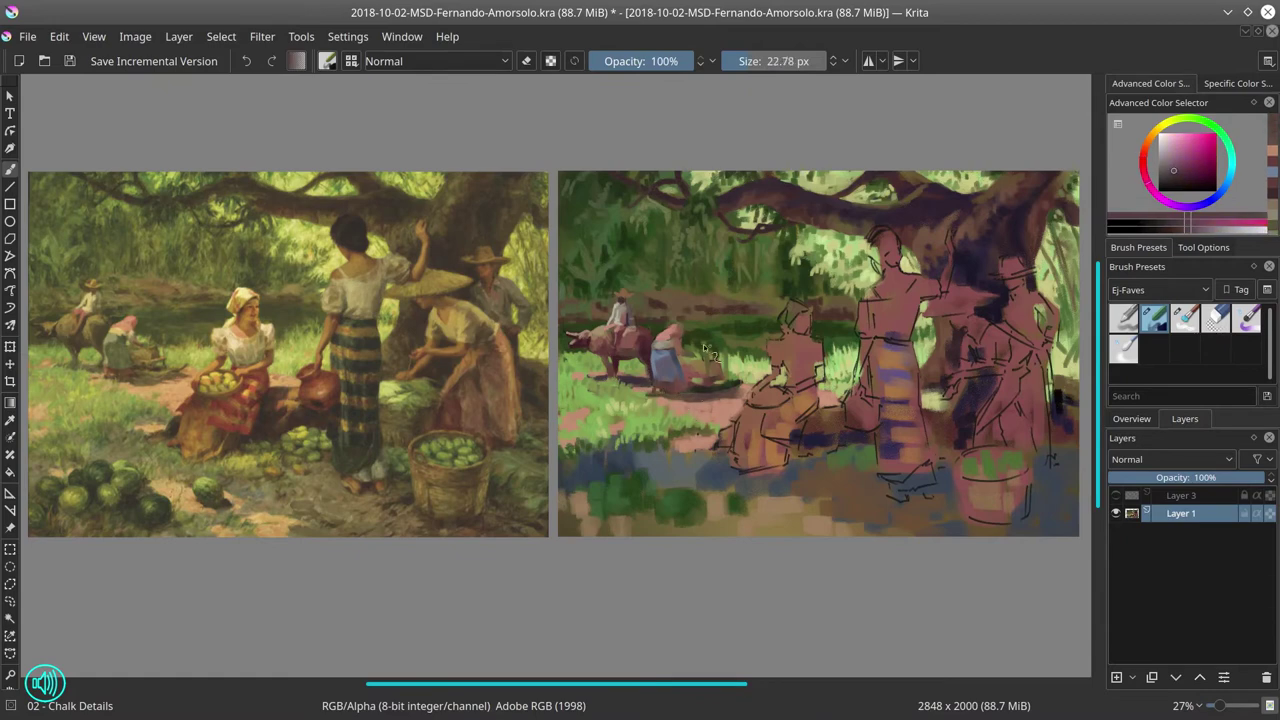
- Paint dark brown shadow beside the cart, undoing a stray light-green dab
{"action": "left_click", "coordinate": [675, 356], "text": "ctrl"}
{"action": "left_click", "coordinate": [694, 349], "text": "ctrl"}
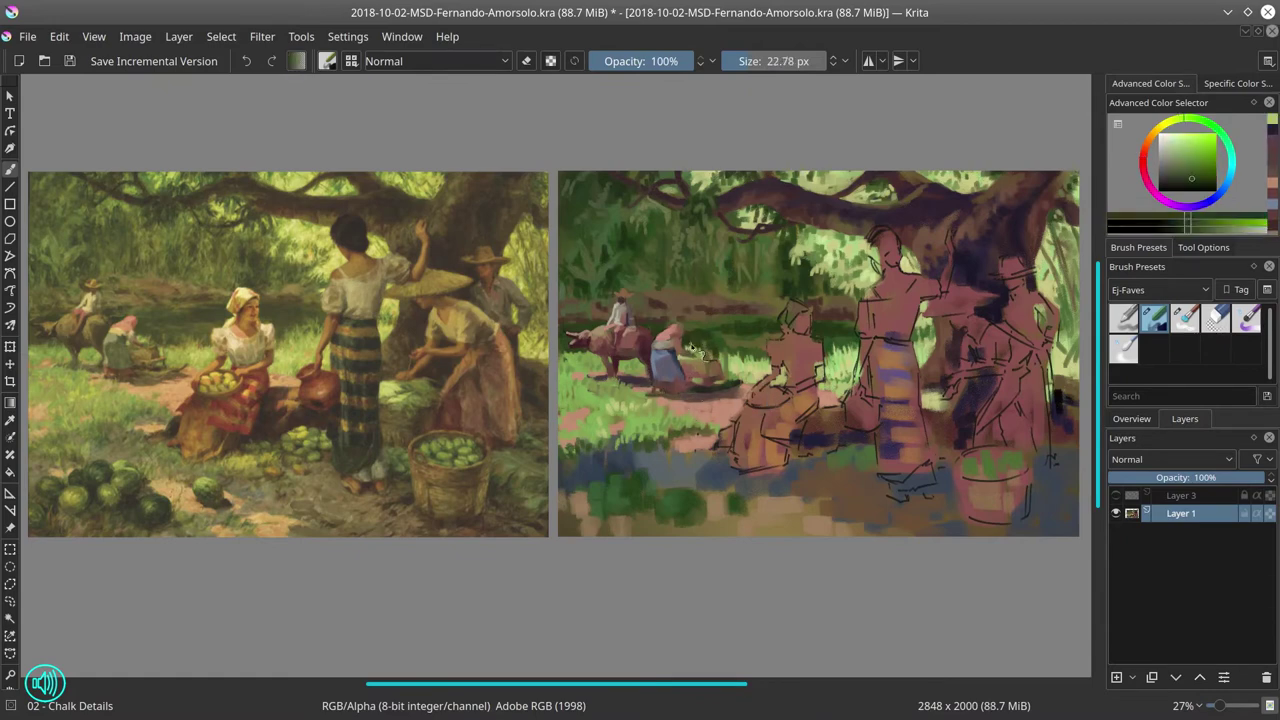
{"action": "left_click", "coordinate": [738, 402]}
{"action": "key", "text": "ctrl+z"}
{"action": "left_click", "coordinate": [708, 356], "text": "ctrl"}
{"action": "key", "text": "bracketleft"}
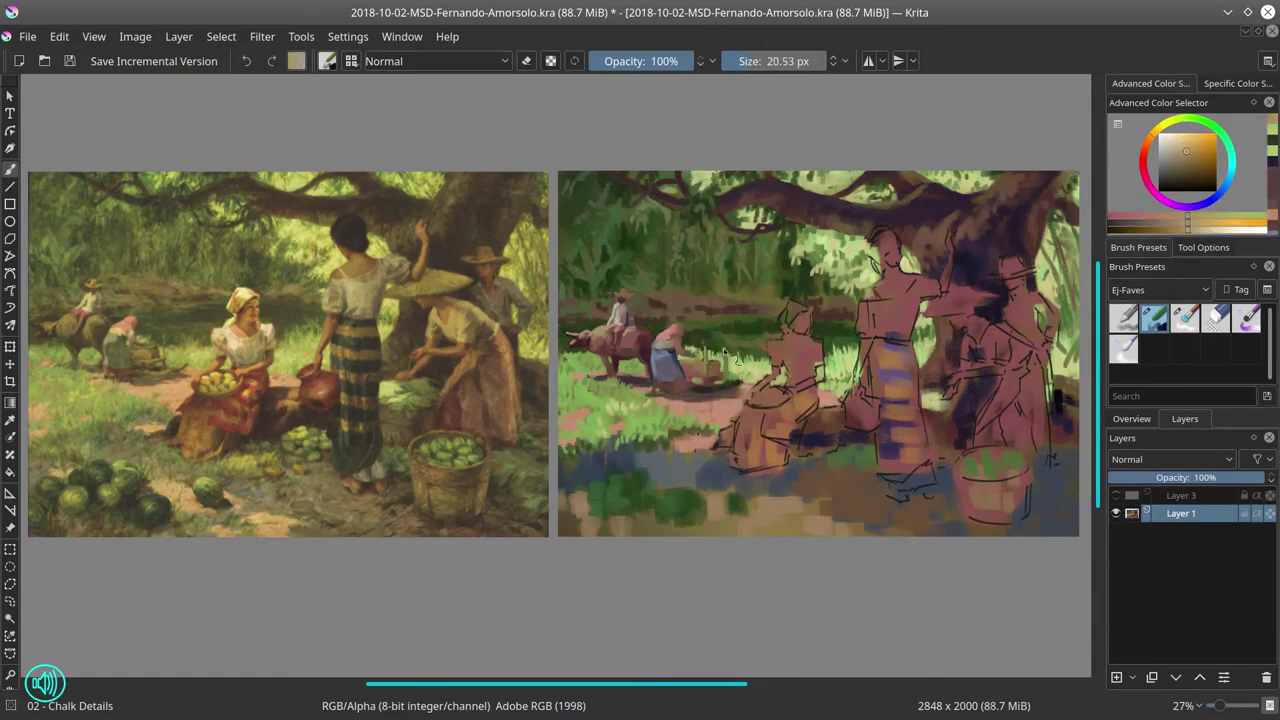
{"action": "key", "text": "bracketleft"}
{"action": "left_click", "coordinate": [737, 380], "text": "ctrl"}
{"action": "left_click_drag", "start_coordinate": [732, 384], "coordinate": [668, 398]}
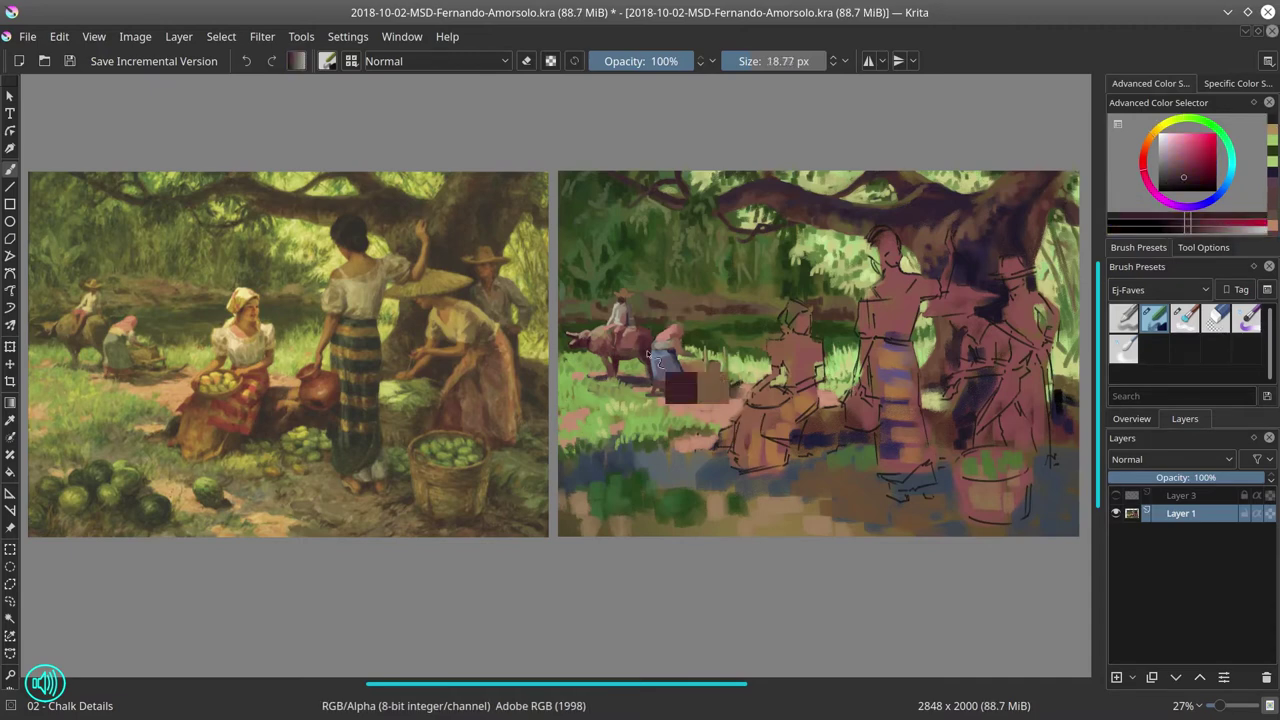
- Sample tan and pink tones from the cart and woman's head, then save
{"action": "left_click", "coordinate": [660, 352], "text": "ctrl"}
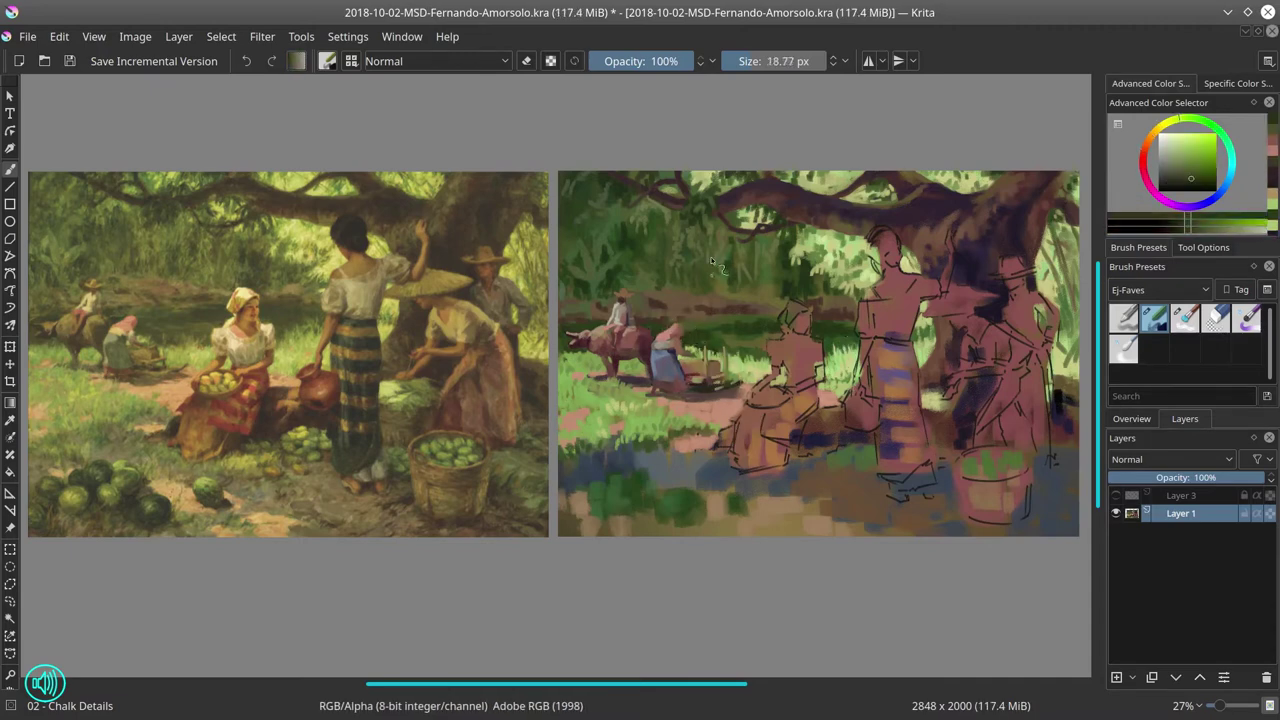
{"action": "left_click", "coordinate": [660, 352], "text": "ctrl"}
{"action": "key", "text": "bracketright"}
{"action": "key", "text": "bracketright"}
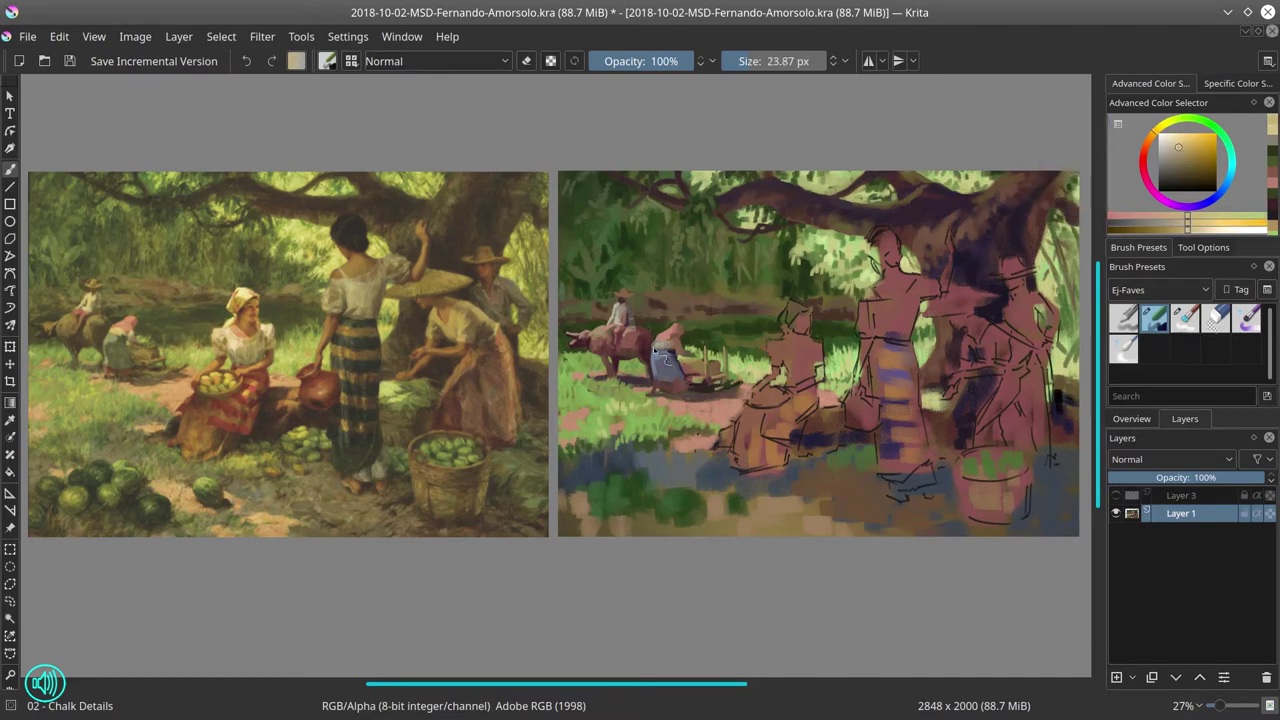
{"action": "left_click", "coordinate": [674, 335], "text": "ctrl"}
{"action": "left_click", "coordinate": [673, 338], "text": "ctrl"}
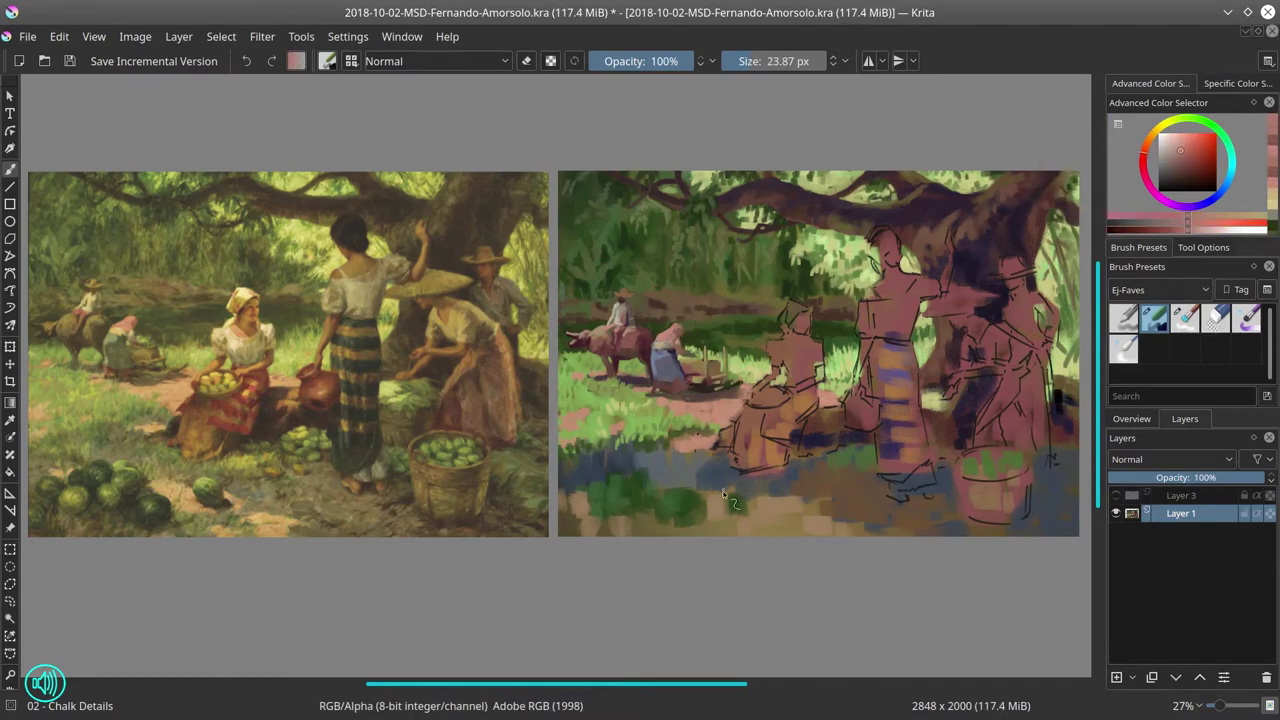
{"action": "left_click", "coordinate": [738, 244], "text": "ctrl"}
{"action": "scroll", "coordinate": [738, 244], "scroll_direction": "down", "scroll_amount": 1}
{"action": "left_click", "coordinate": [70, 61]}
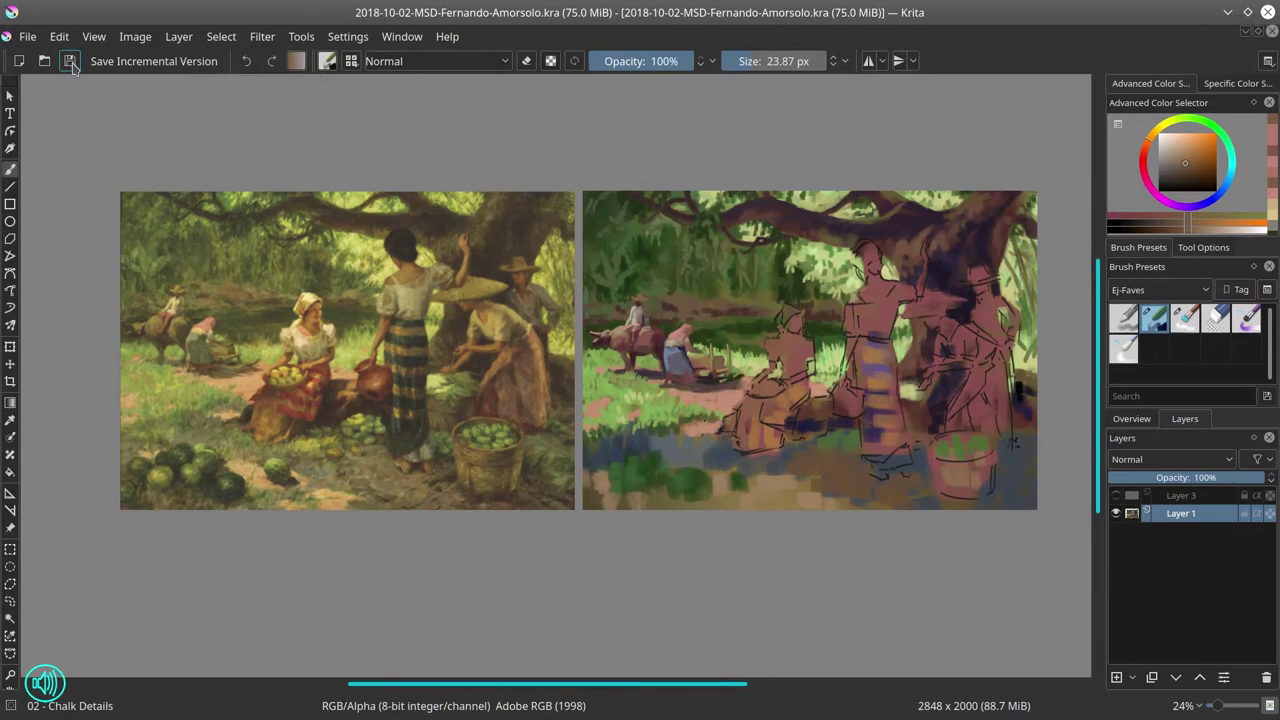
- Add a new layer above Layer 3, fill it black and set its blend mode to Color
{"action": "left_click", "coordinate": [1117, 677]}
{"action": "key", "text": "d"}
{"action": "key", "text": "BackSpace"}
{"action": "left_click", "coordinate": [1170, 459]}
{"action": "left_click", "coordinate": [1150, 600]}
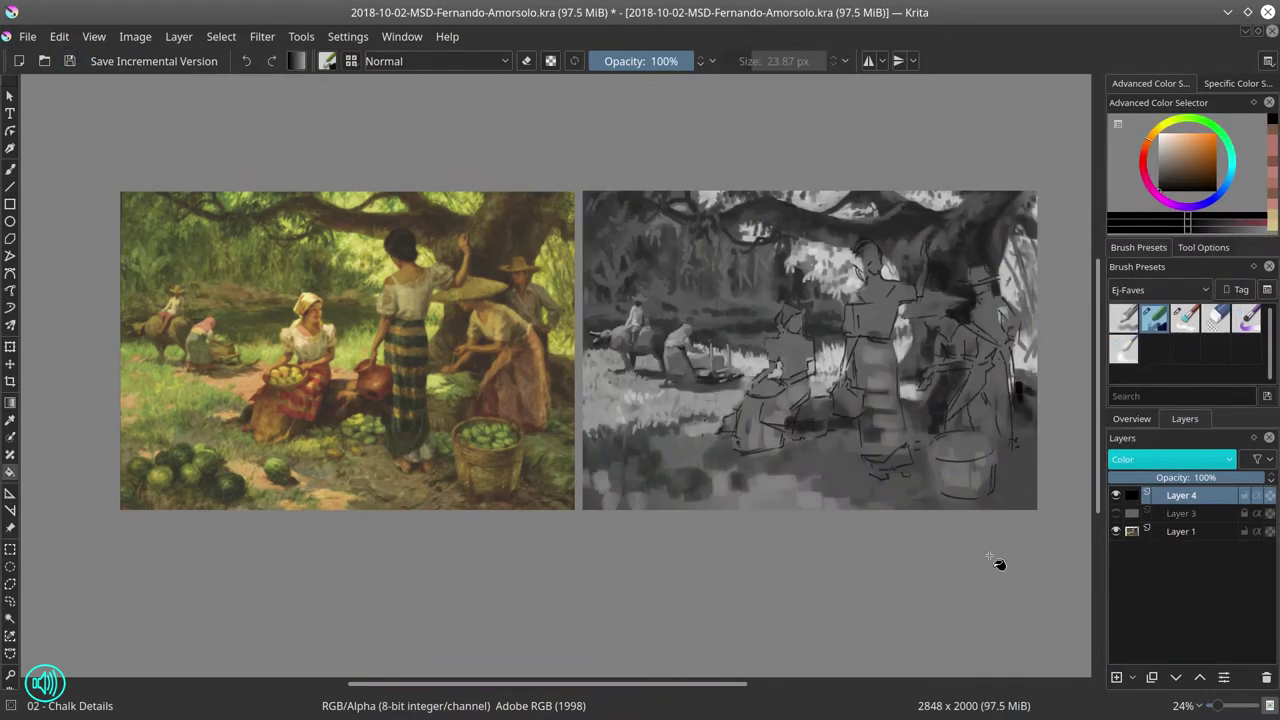
- Rename the black layer 'value check', hide it, and save the document
{"action": "double_click", "coordinate": [1181, 495]}
{"action": "type", "text": "value check"}
{"action": "key", "text": "Return"}
{"action": "left_click", "coordinate": [1116, 495]}
{"action": "left_click", "coordinate": [70, 61]}
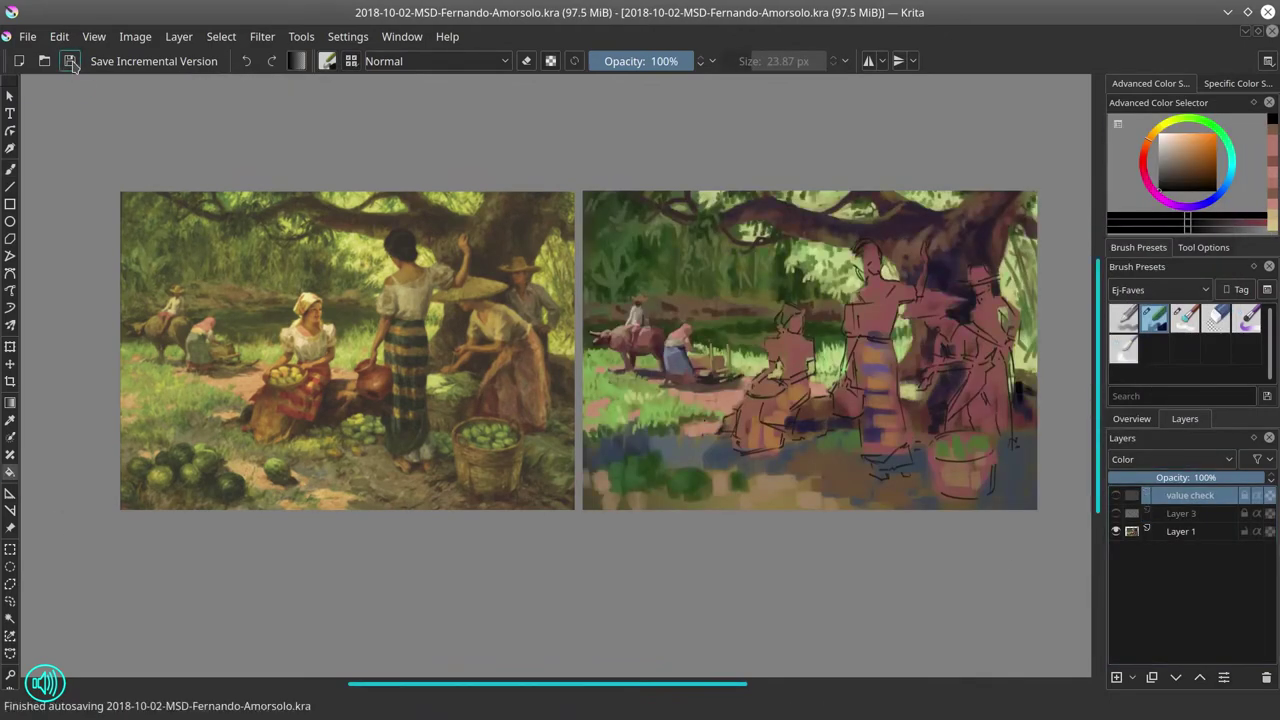
- Select Layer 1 as the painting layer
{"action": "key", "text": "minus"}
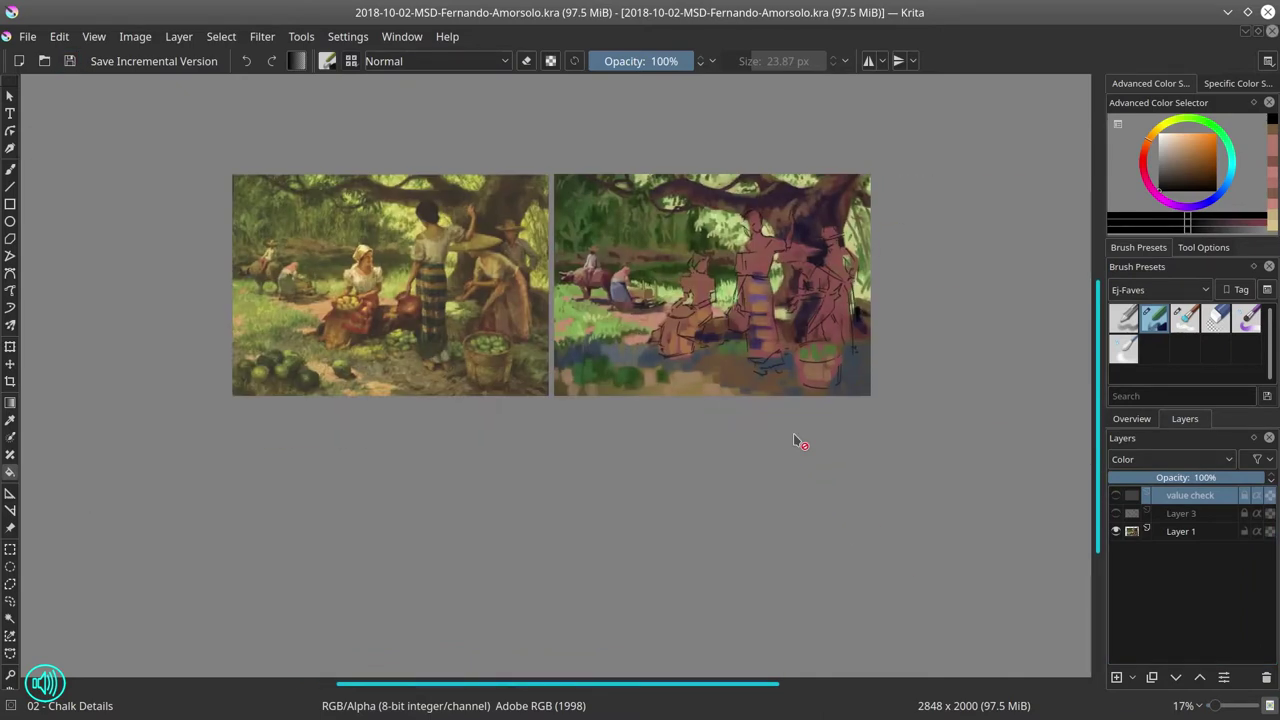
{"action": "left_click", "coordinate": [1181, 531]}
{"action": "key", "text": "plus"}
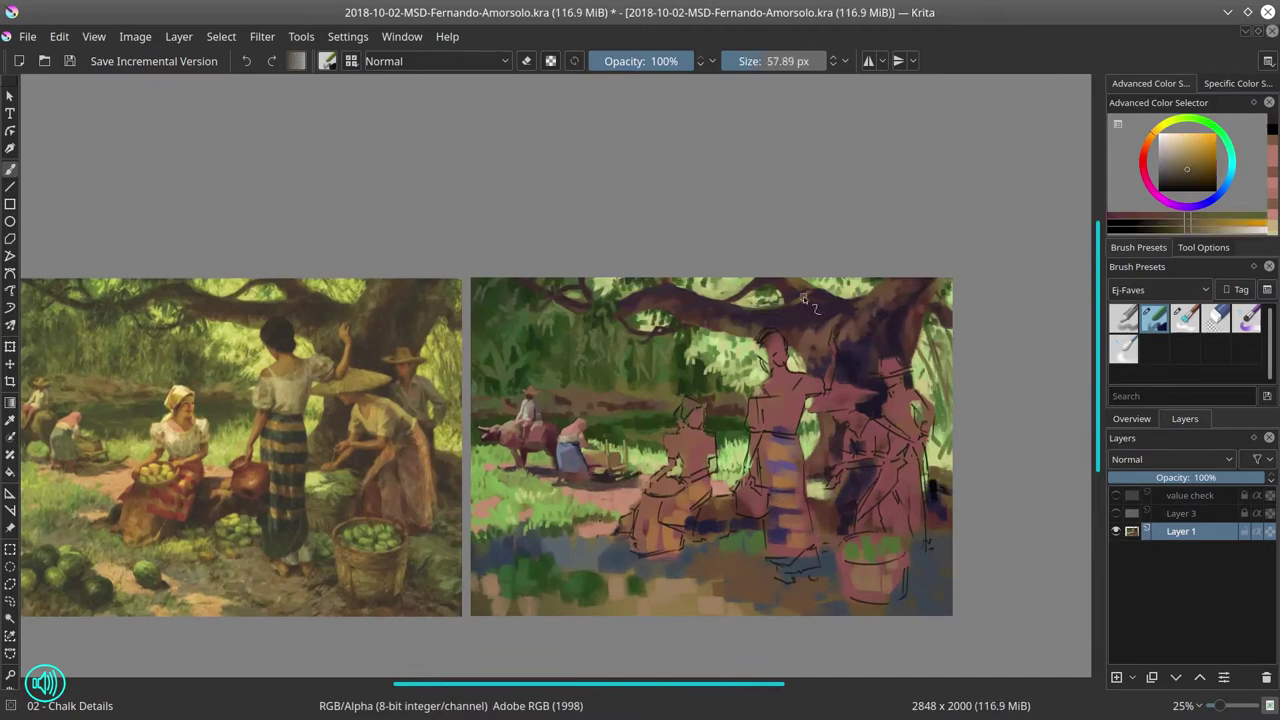
- Sample a dark magenta from the tree, switch to the soft textured blending brush and save
{"action": "mouse_move", "coordinate": [758, 312]}
{"action": "left_mouse_down"}
{"action": "mouse_move", "coordinate": [873, 338]}
{"action": "mouse_move", "coordinate": [825, 415]}
{"action": "left_mouse_up"}
{"action": "scroll", "coordinate": [825, 415], "scroll_direction": "up", "scroll_amount": 1}
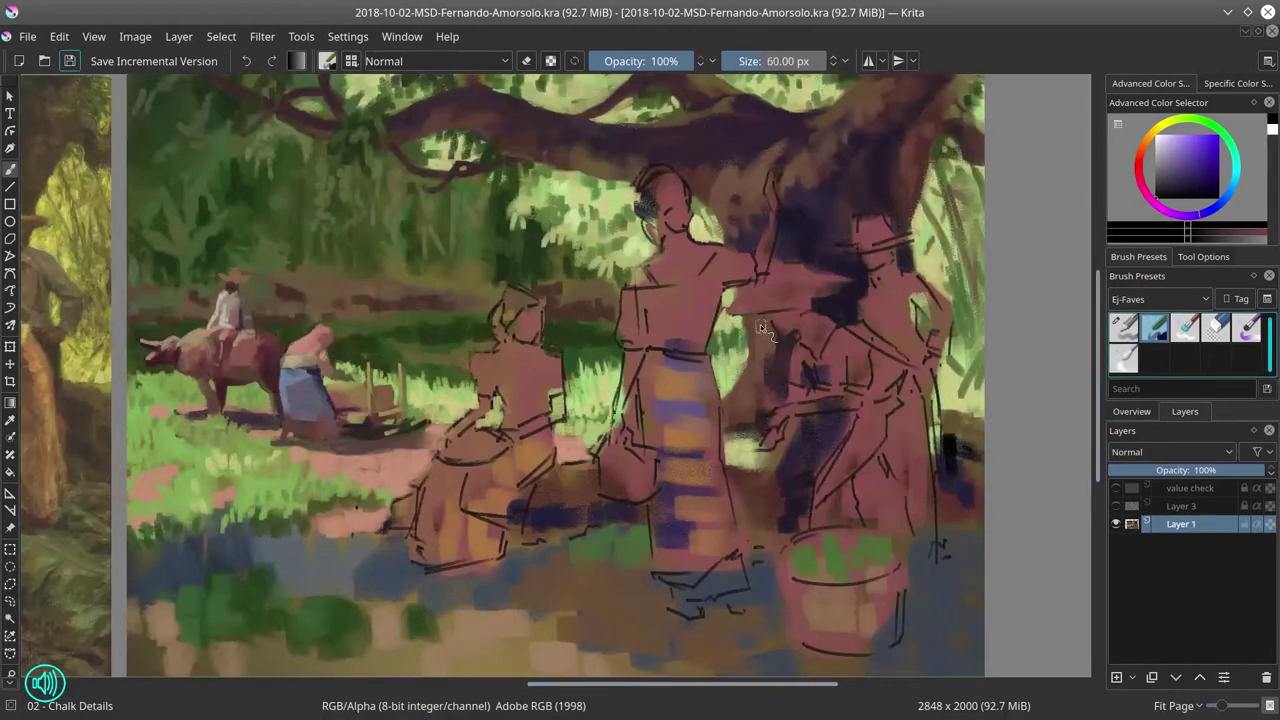
{"action": "scroll", "coordinate": [757, 321], "scroll_direction": "down", "scroll_amount": 3}
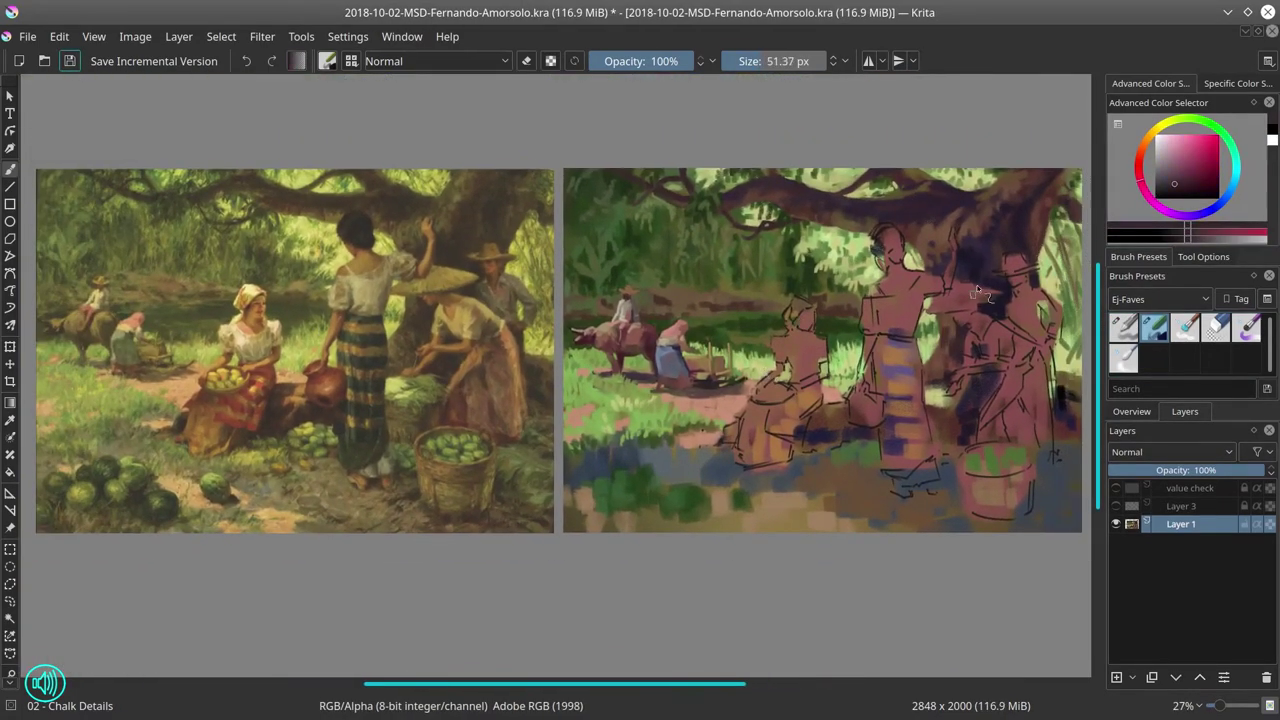
{"action": "key", "text": "."}
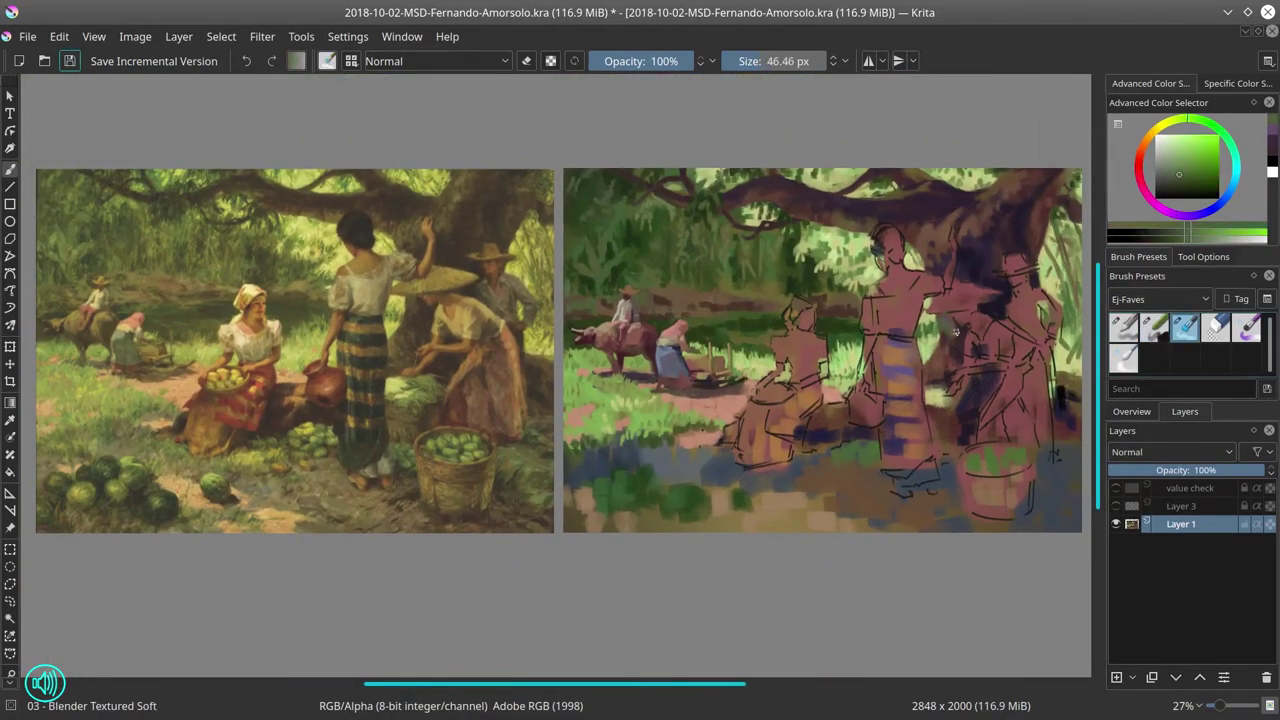
{"action": "key", "text": "ctrl+s"}
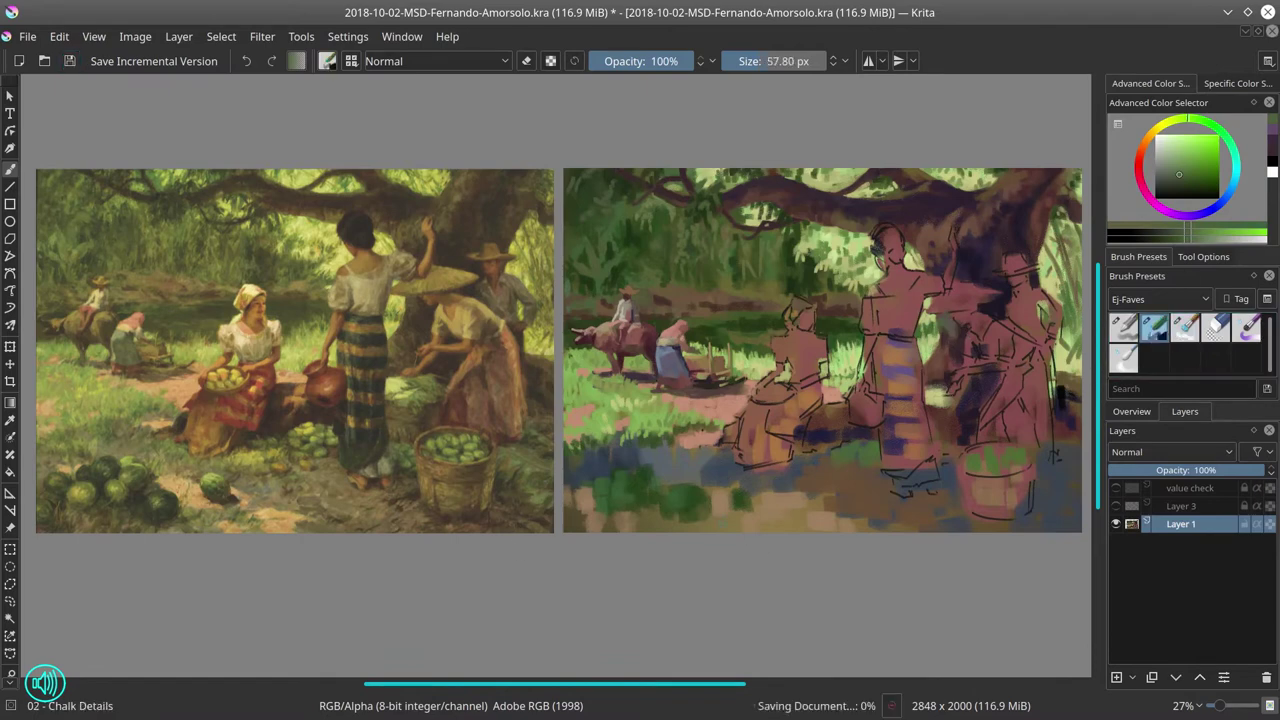
- Paint dark green watermelons at lower left, curly marks and leaves in the right basket
{"action": "key", "text": "bracketleft"}
{"action": "mouse_move", "coordinate": [740, 493]}
{"action": "left_mouse_down"}
{"action": "mouse_move", "coordinate": [658, 501]}
{"action": "mouse_move", "coordinate": [670, 478]}
{"action": "mouse_move", "coordinate": [609, 497]}
{"action": "left_mouse_up"}
{"action": "key", "text": "bracketleft"}
{"action": "left_click_drag", "start_coordinate": [832, 479], "coordinate": [857, 477]}
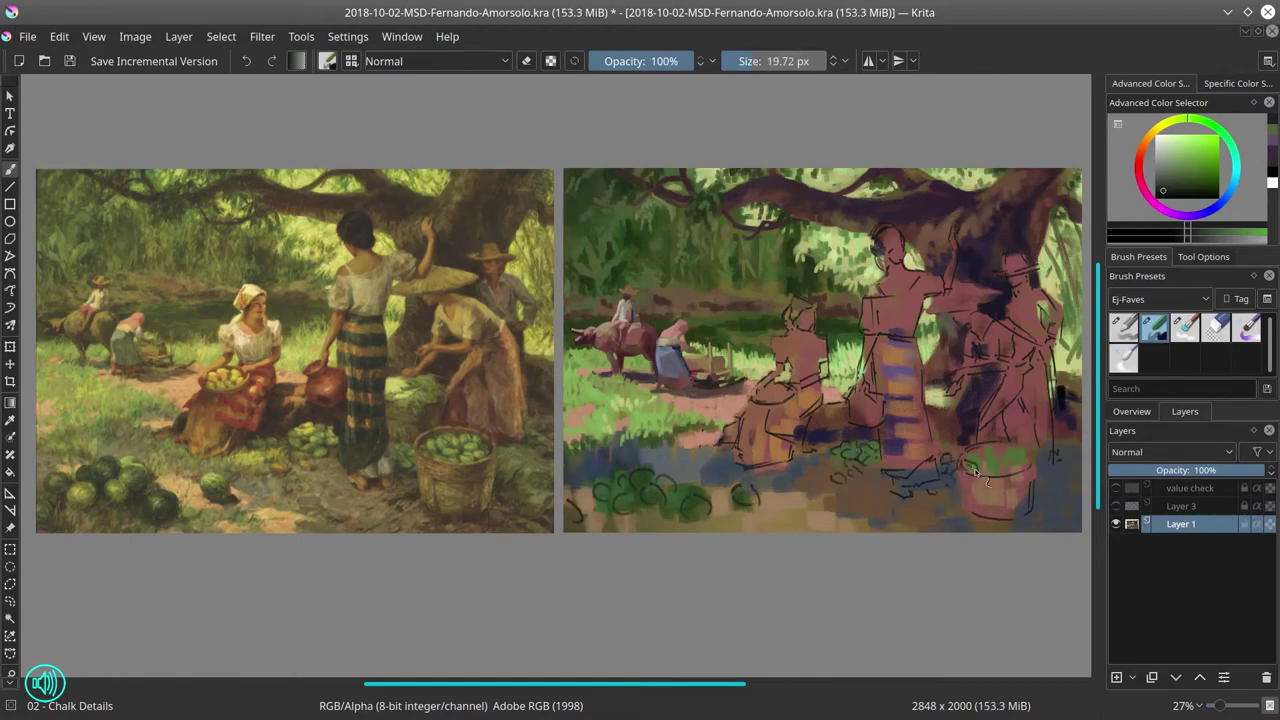
{"action": "left_click_drag", "start_coordinate": [1002, 474], "coordinate": [1012, 454]}
- Shade the basket outline in dark purple, darken the watermelons and add light green highlights
{"action": "left_click", "coordinate": [697, 444], "text": "ctrl"}
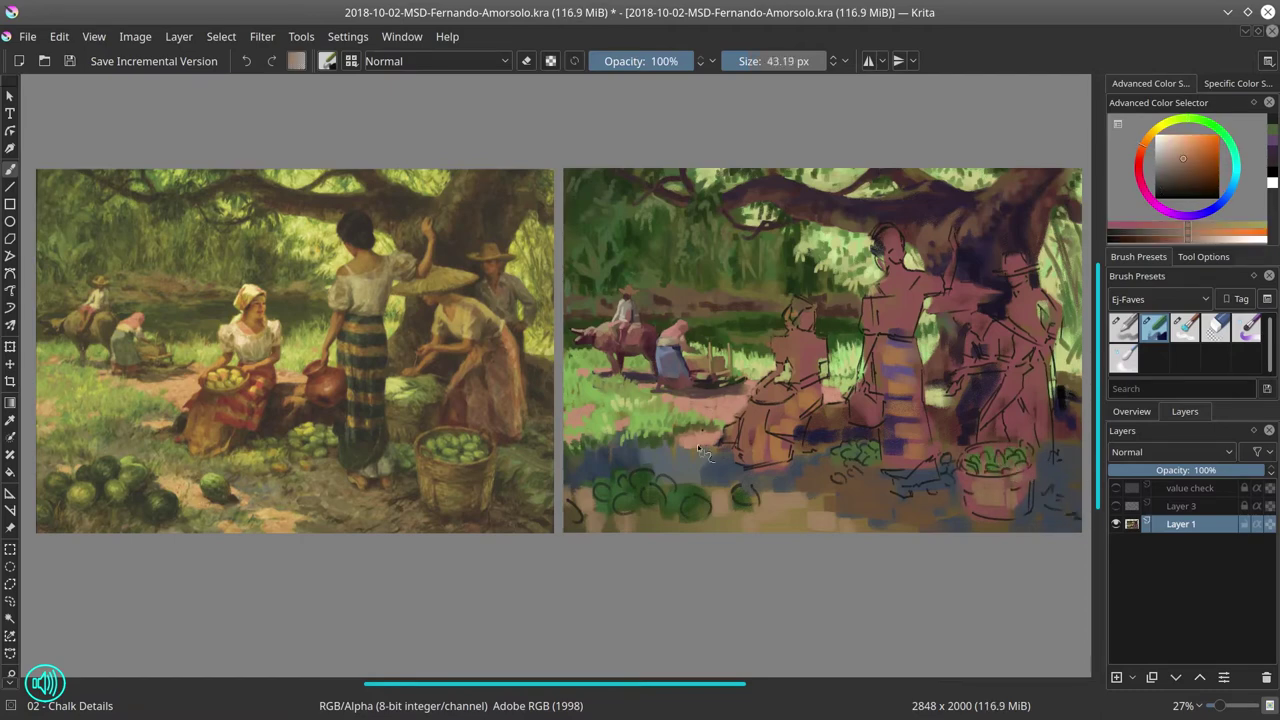
{"action": "left_click", "coordinate": [775, 509], "text": "ctrl"}
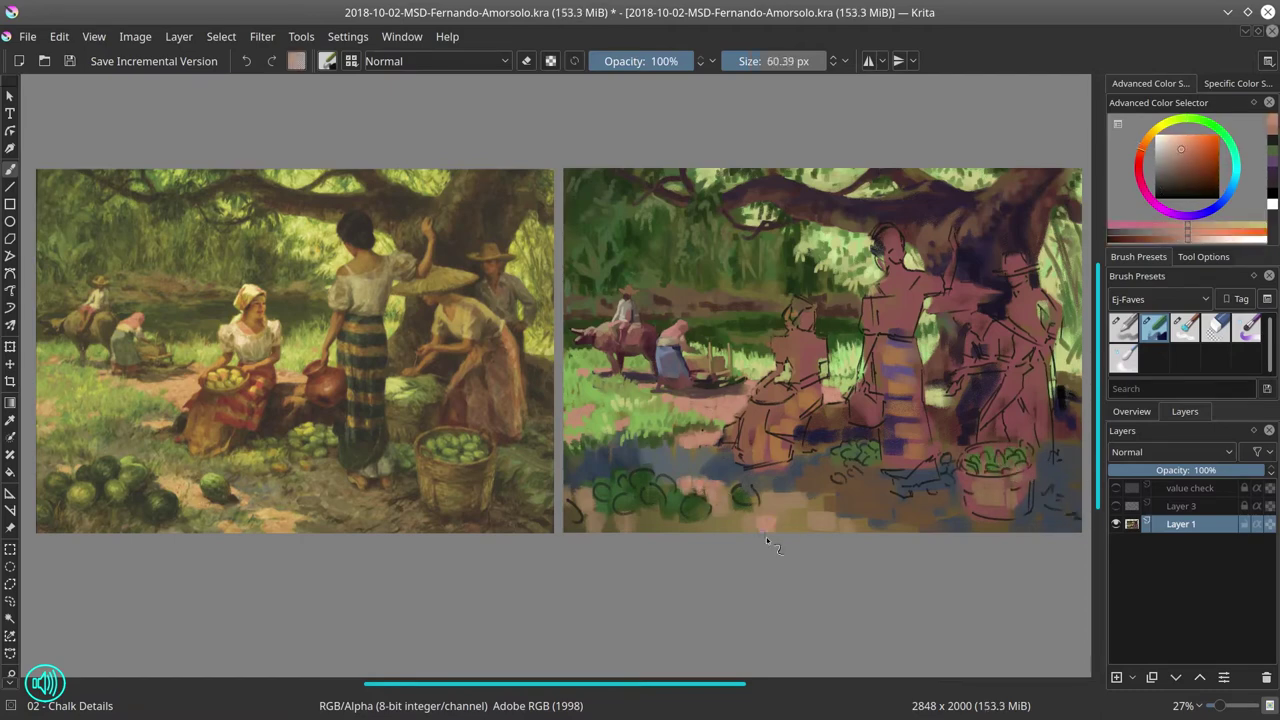
{"action": "left_click", "coordinate": [1010, 522], "text": "ctrl"}
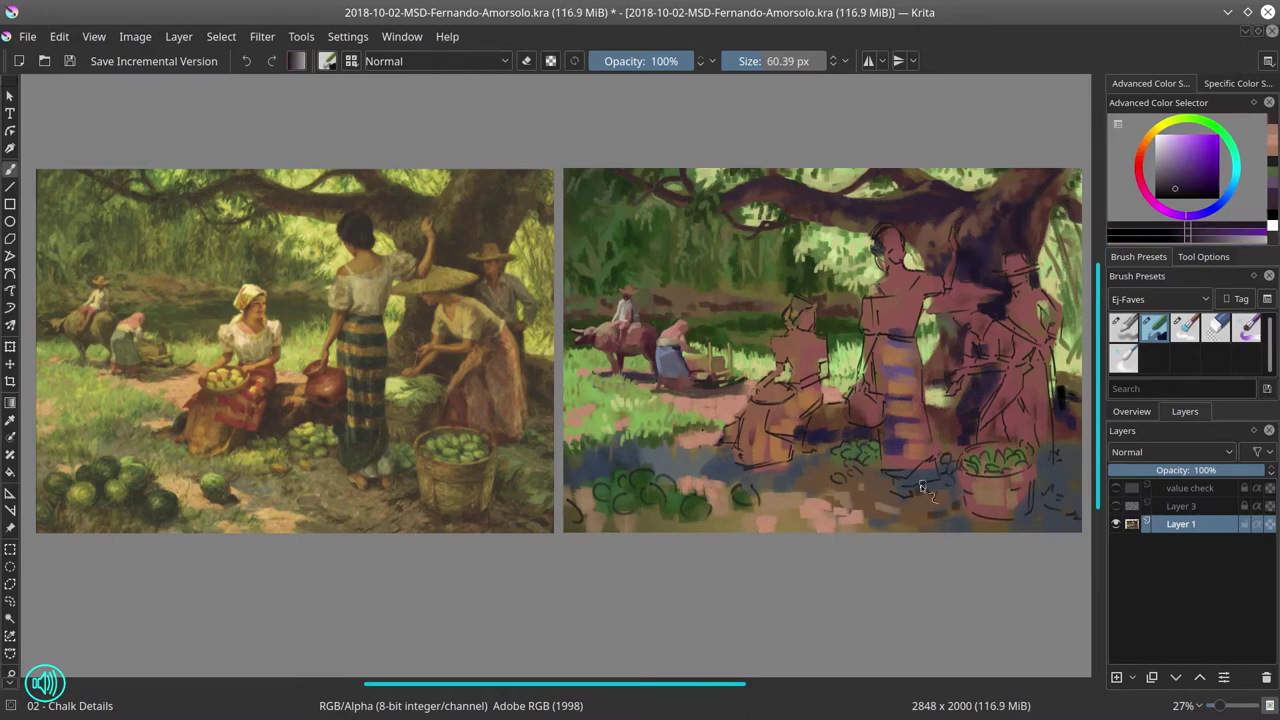
{"action": "mouse_move", "coordinate": [1010, 522]}
{"action": "left_mouse_down"}
{"action": "mouse_move", "coordinate": [980, 524]}
{"action": "mouse_move", "coordinate": [1064, 480]}
{"action": "left_mouse_up"}
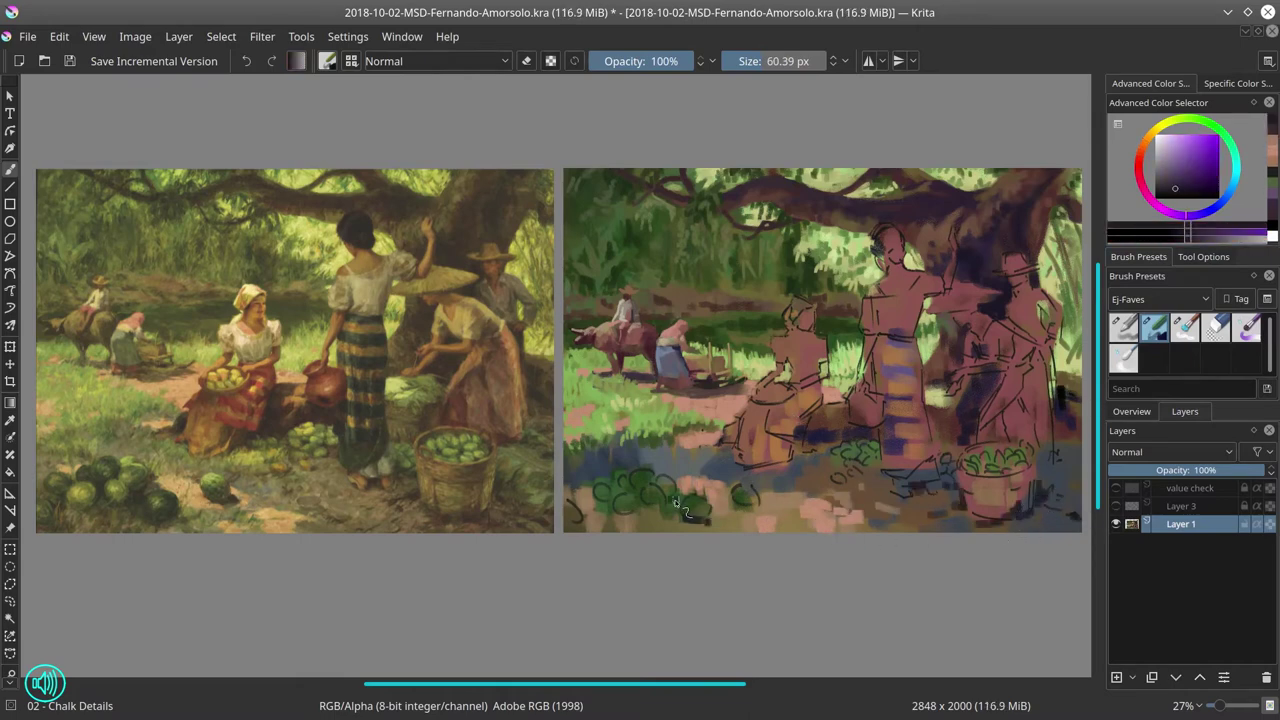
{"action": "mouse_move", "coordinate": [680, 505]}
{"action": "left_mouse_down"}
{"action": "mouse_move", "coordinate": [630, 500]}
{"action": "mouse_move", "coordinate": [570, 520]}
{"action": "mouse_move", "coordinate": [690, 470]}
{"action": "left_mouse_up"}
{"action": "left_click", "coordinate": [600, 510], "text": "ctrl"}
{"action": "left_click", "coordinate": [608, 507], "text": "ctrl"}
{"action": "left_click", "coordinate": [652, 476], "text": "ctrl"}
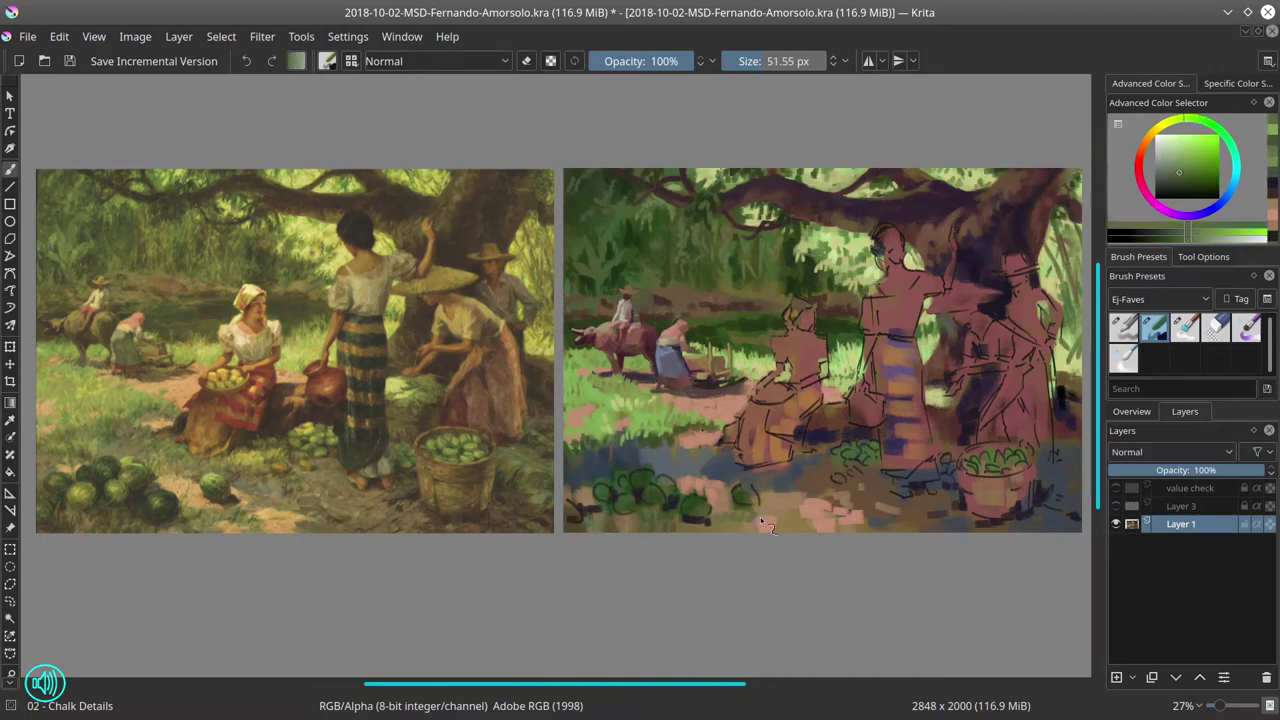
- With a smaller brush, dab peach-brown ground colour near the watermelons
{"action": "left_click", "coordinate": [740, 418], "text": "ctrl"}
{"action": "key", "text": "bracketleft"}
{"action": "left_click", "coordinate": [730, 462], "text": "ctrl"}
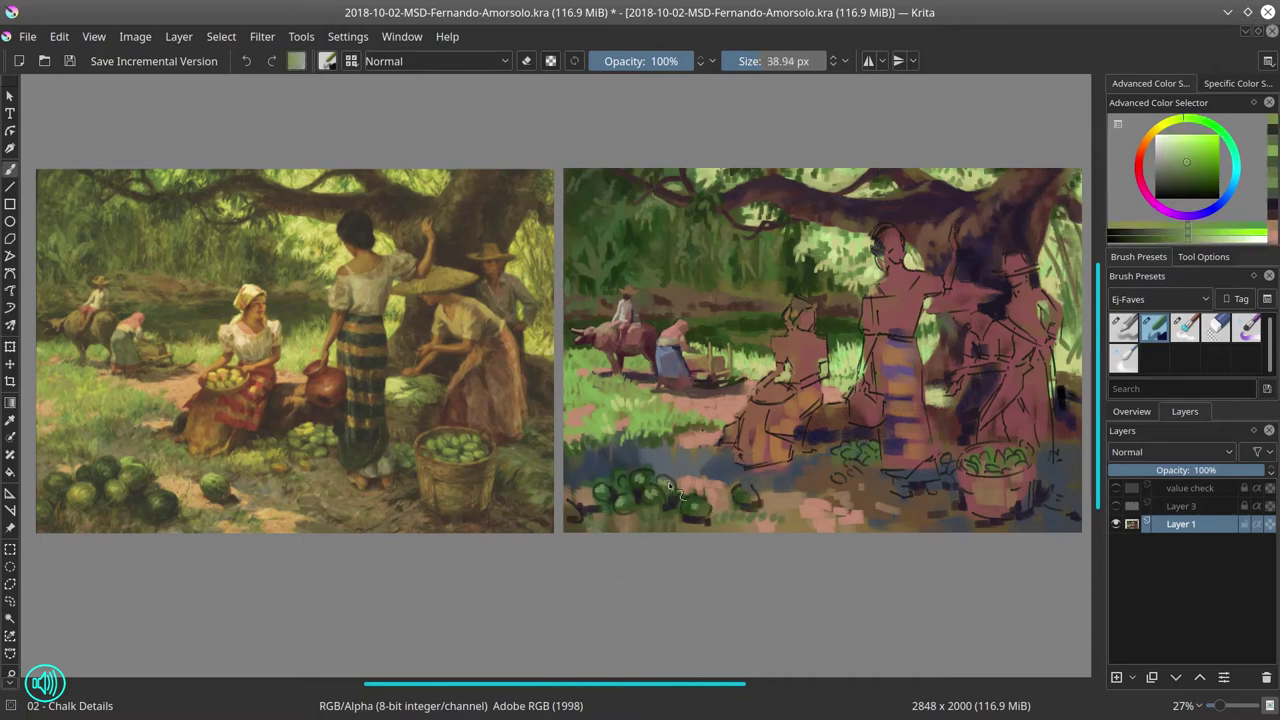
{"action": "left_click", "coordinate": [627, 441], "text": "ctrl"}
{"action": "left_click", "coordinate": [603, 482], "text": "ctrl"}
{"action": "left_click", "coordinate": [678, 460], "text": "ctrl"}
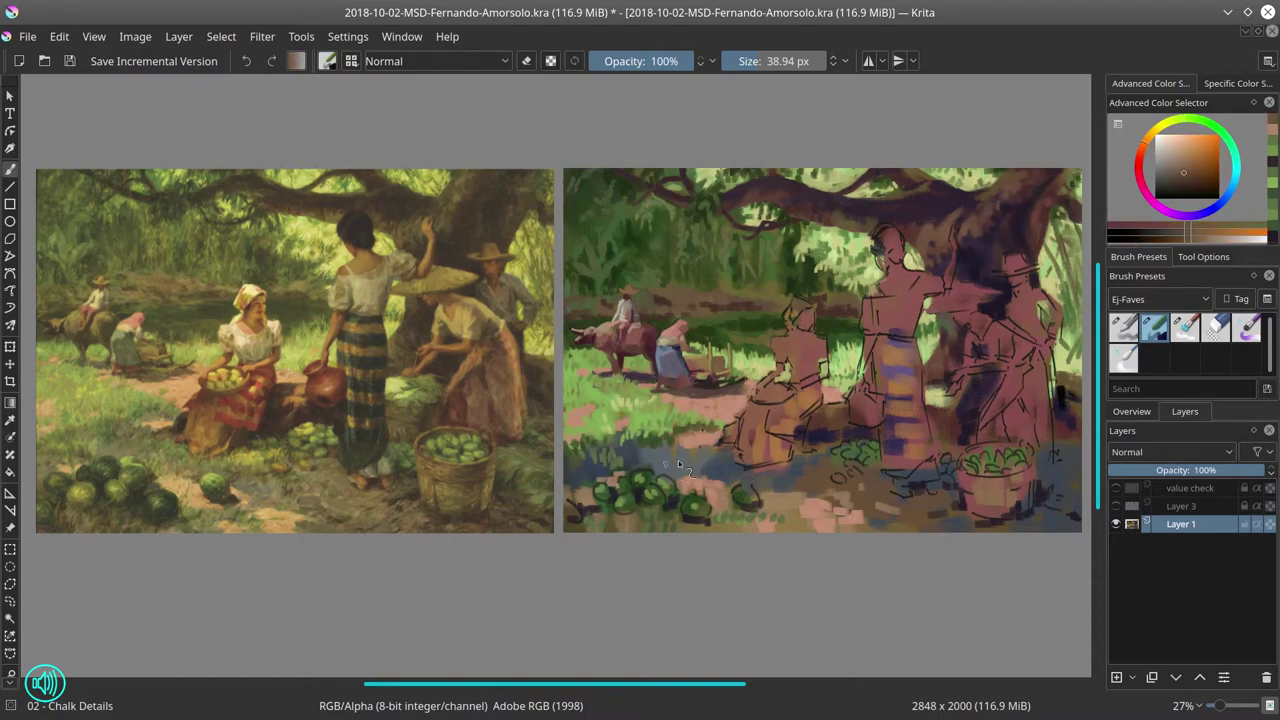
- Sample darker greens and dab green foliage near the middle basket
{"action": "left_click", "coordinate": [743, 524], "text": "ctrl"}
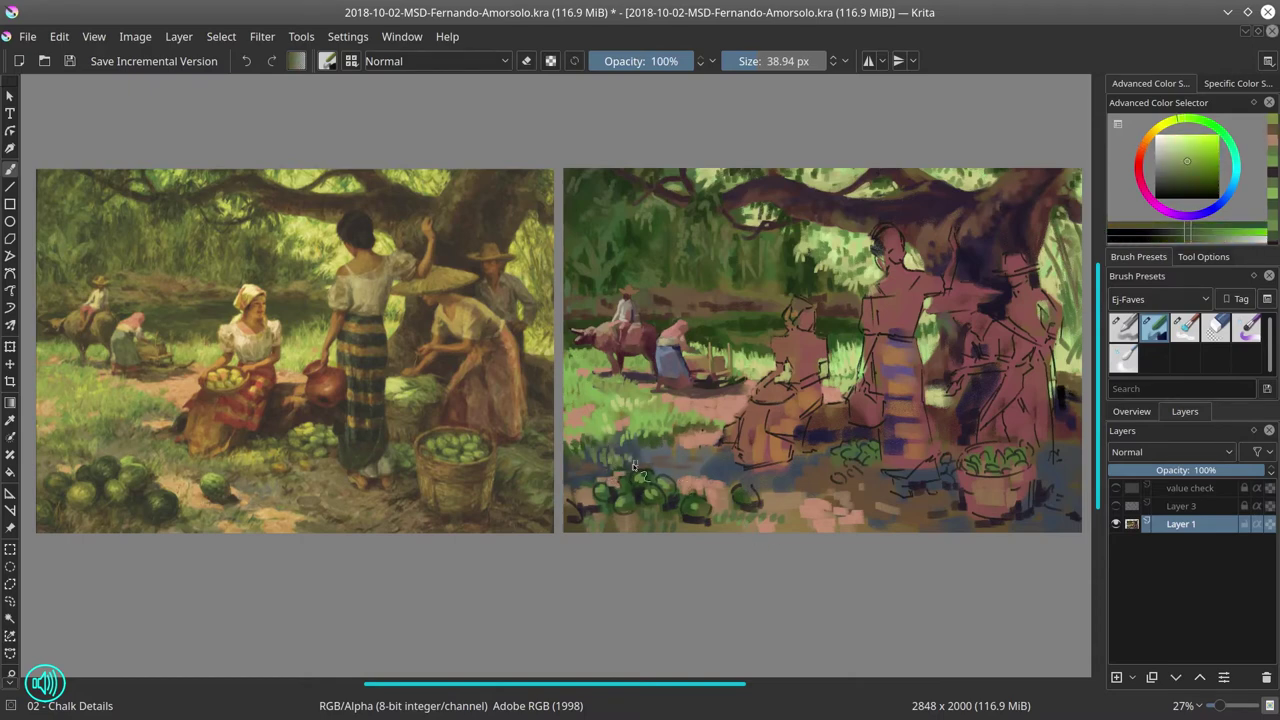
{"action": "left_click", "coordinate": [671, 469], "text": "ctrl"}
{"action": "left_click", "coordinate": [703, 390], "text": "ctrl"}
{"action": "left_click", "coordinate": [709, 461], "text": "ctrl"}
{"action": "left_click", "coordinate": [810, 475], "text": "ctrl"}
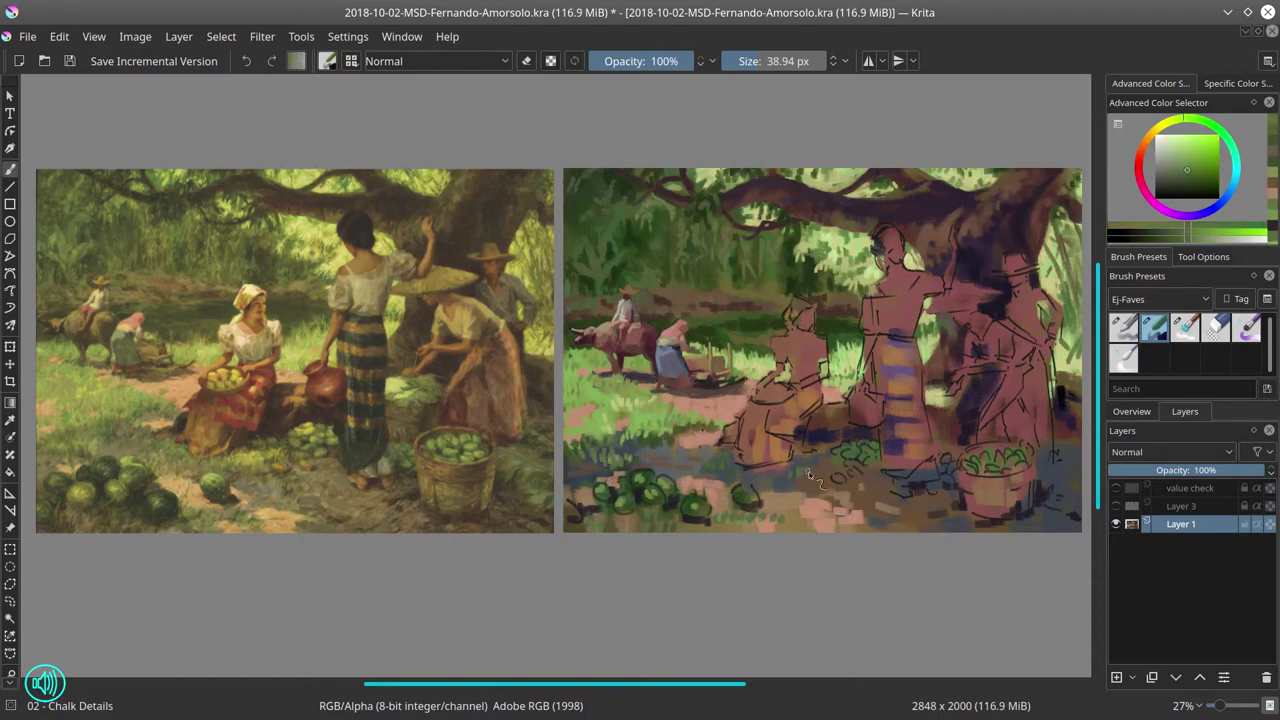
{"action": "left_click", "coordinate": [810, 475], "text": "ctrl"}
{"action": "key", "text": "bracketleft"}
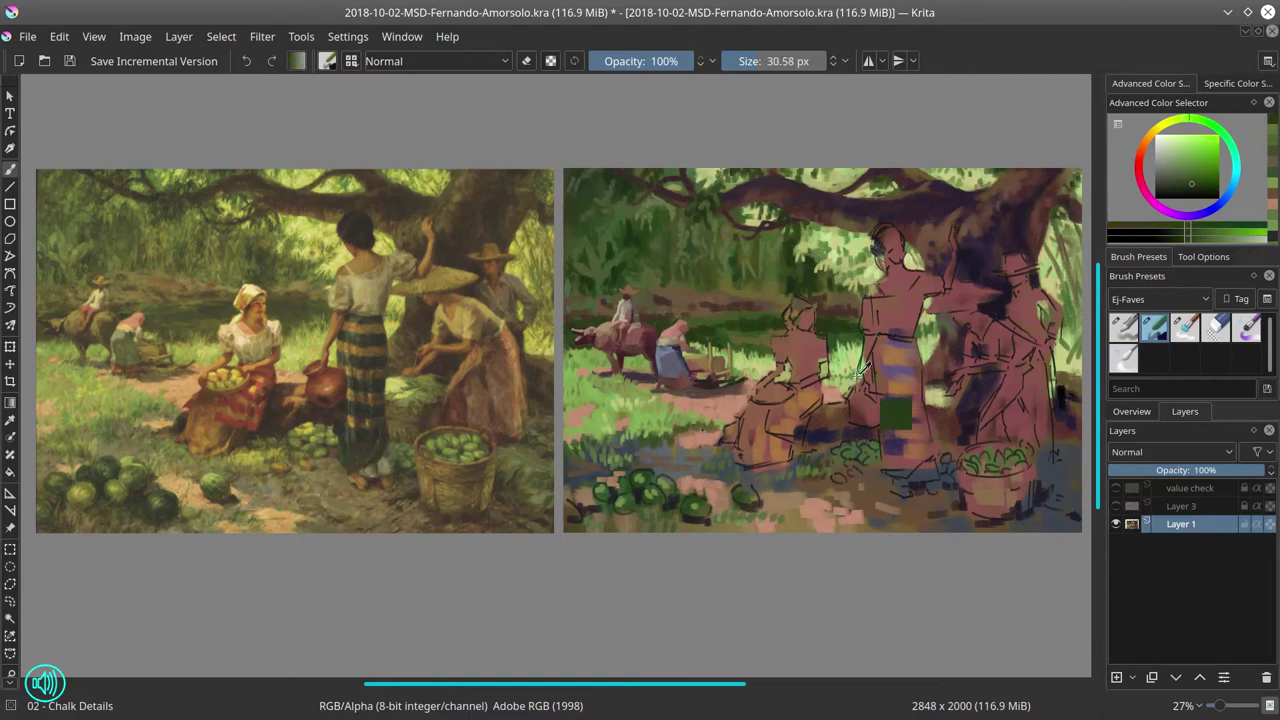
{"action": "left_click", "coordinate": [810, 475], "text": "ctrl"}
{"action": "mouse_move", "coordinate": [810, 475]}
{"action": "left_mouse_down"}
{"action": "mouse_move", "coordinate": [840, 455]}
{"action": "mouse_move", "coordinate": [860, 474]}
{"action": "left_mouse_up"}
{"action": "left_click", "coordinate": [828, 462], "text": "ctrl"}
- Dab pale highlights near the right basket and paint pink weave strokes on it
{"action": "left_click", "coordinate": [870, 468], "text": "ctrl"}
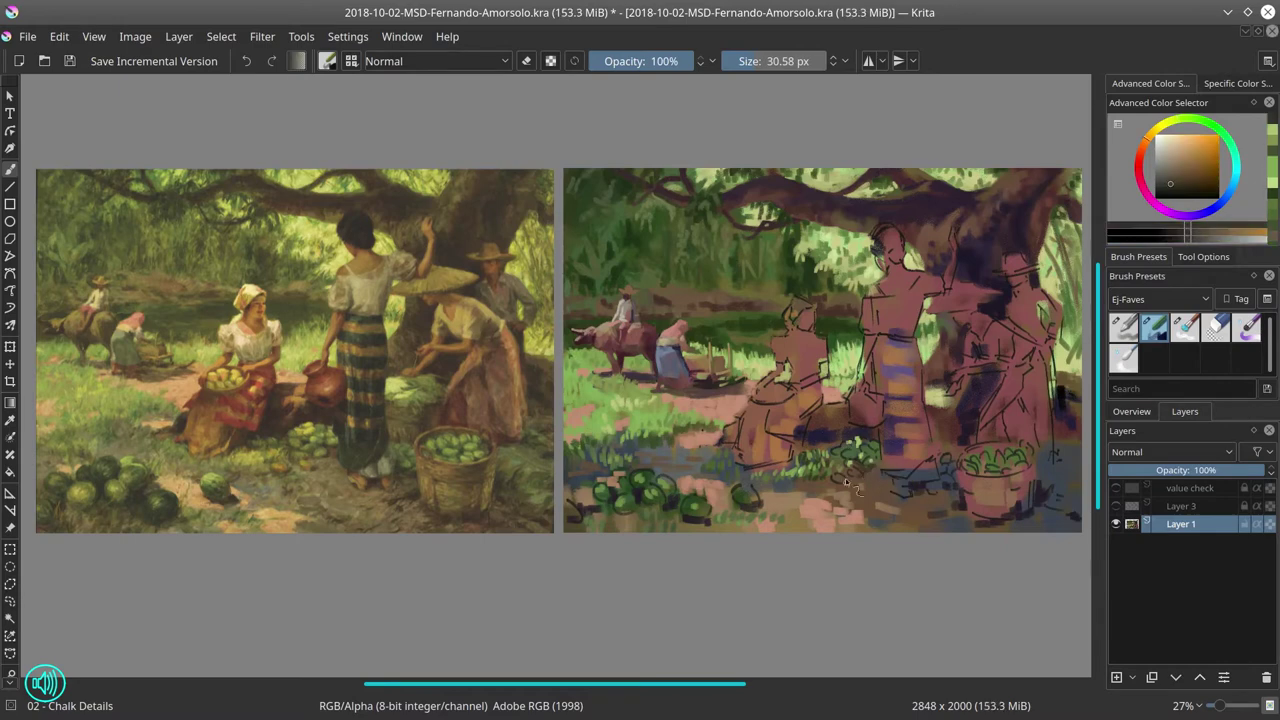
{"action": "left_click", "coordinate": [840, 475], "text": "ctrl"}
{"action": "left_click", "coordinate": [835, 477]}
{"action": "left_click", "coordinate": [1000, 463], "text": "ctrl"}
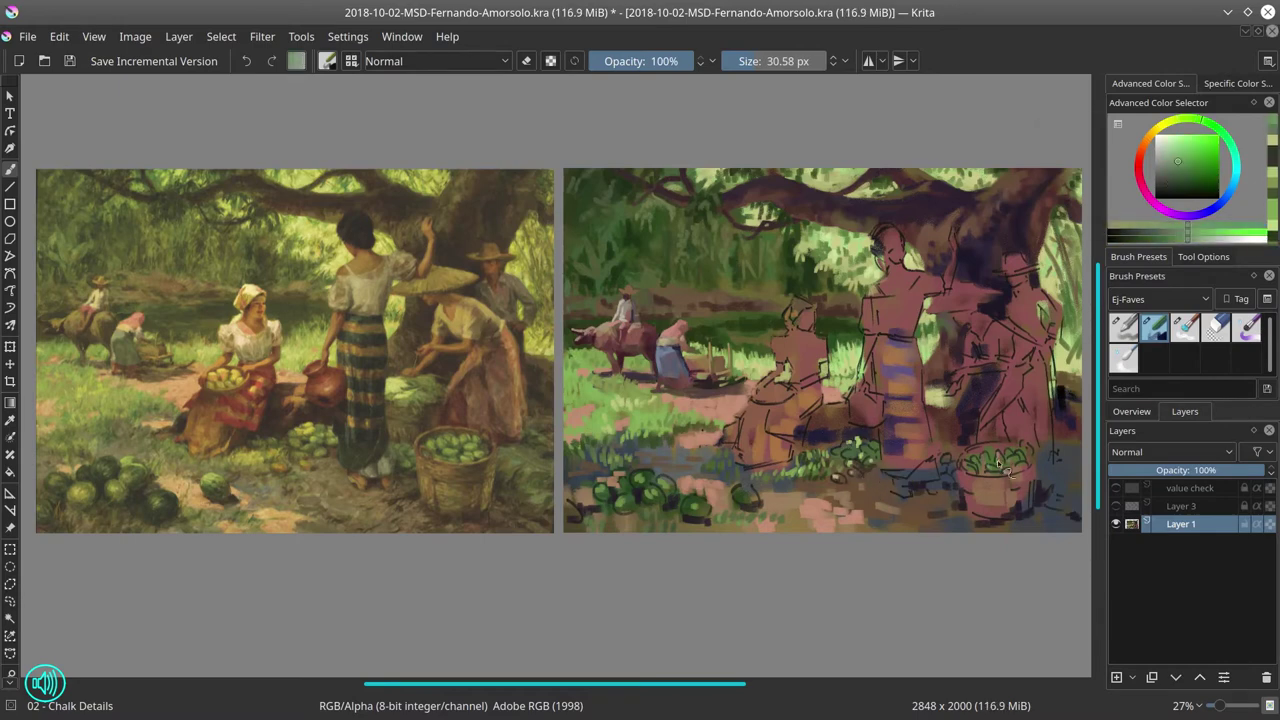
{"action": "left_click", "coordinate": [1012, 462], "text": "ctrl"}
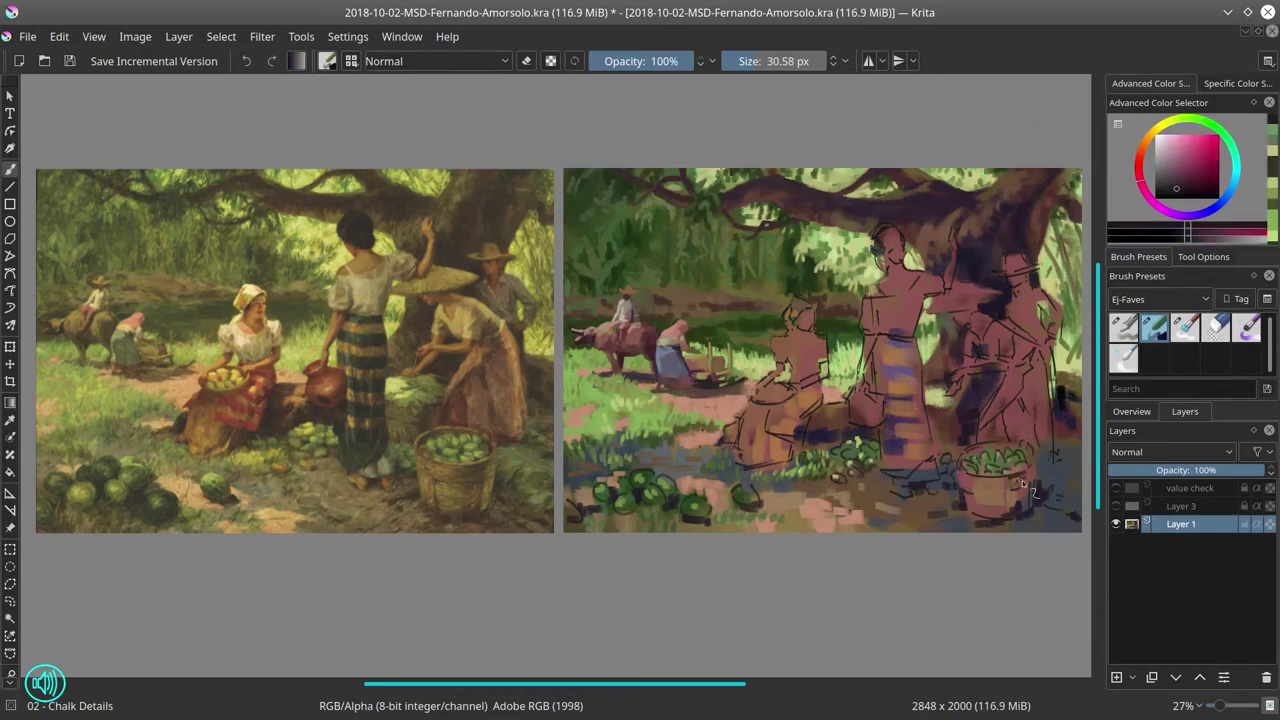
{"action": "left_click", "coordinate": [1026, 440], "text": "ctrl"}
{"action": "mouse_move", "coordinate": [1030, 480]}
{"action": "left_mouse_down"}
{"action": "mouse_move", "coordinate": [1038, 505]}
{"action": "mouse_move", "coordinate": [1046, 498]}
{"action": "left_mouse_up"}
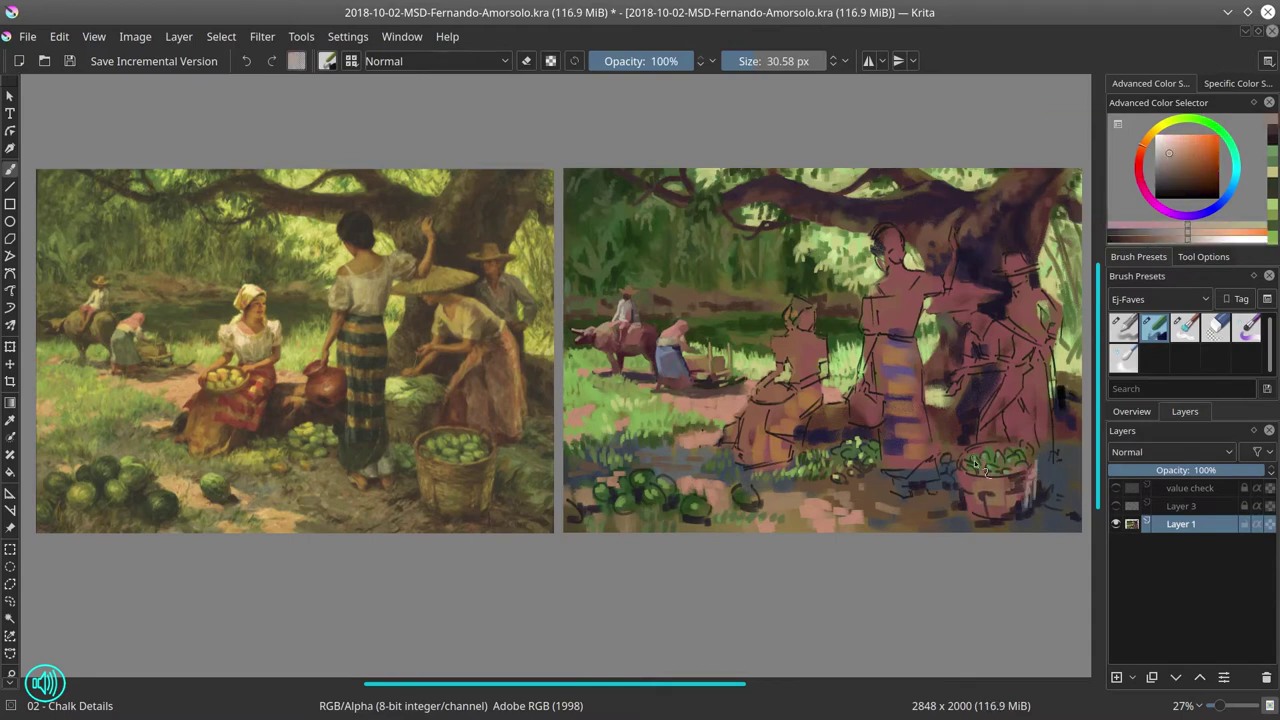
- Sample orange-brown, dark purple and muted green tones, then save the study
{"action": "left_click", "coordinate": [990, 528], "text": "ctrl"}
{"action": "left_click", "coordinate": [985, 466], "text": "ctrl"}
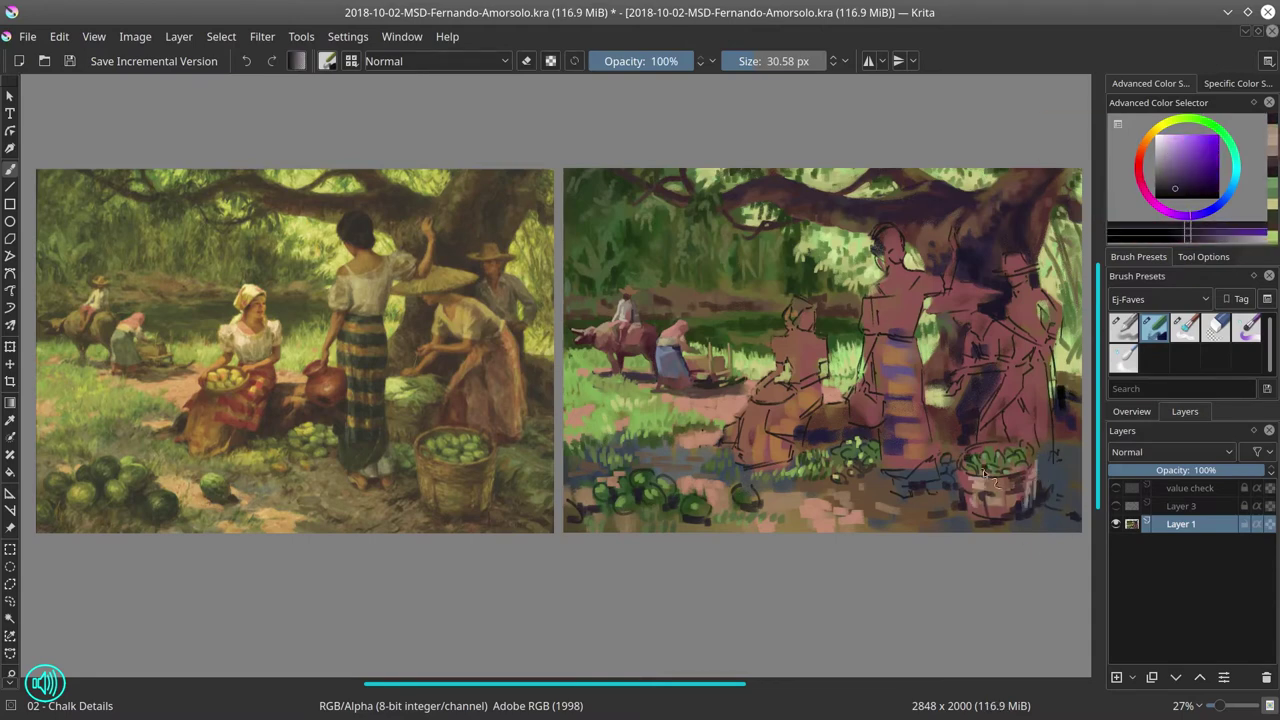
{"action": "left_click", "coordinate": [592, 458], "text": "ctrl"}
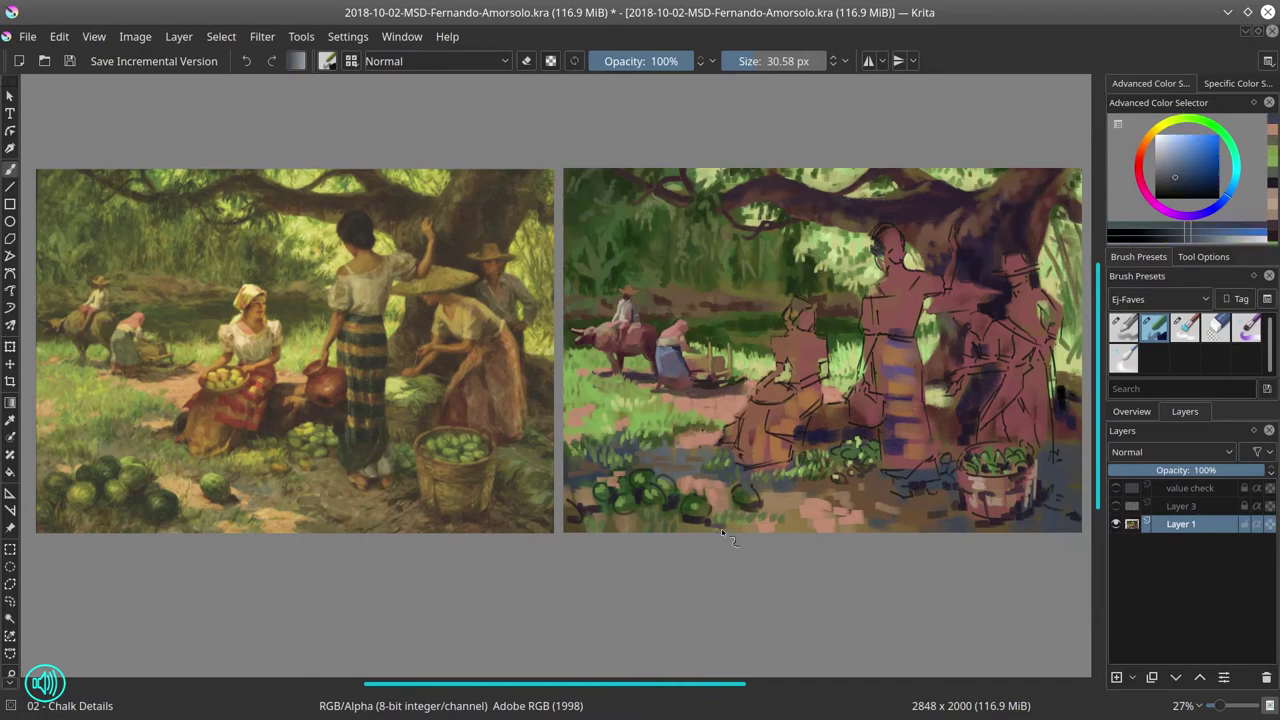
{"action": "left_click", "coordinate": [680, 440], "text": "ctrl"}
{"action": "key", "text": "ctrl+s"}
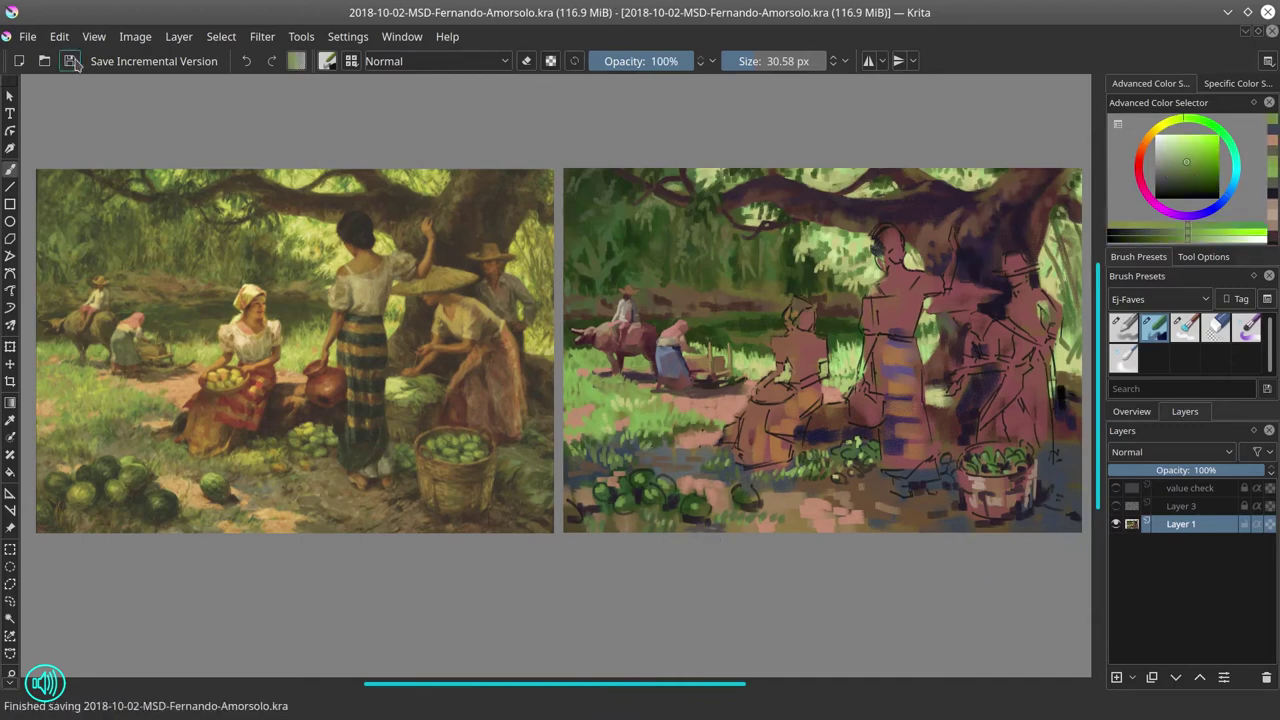
{"action": "left_click", "coordinate": [1045, 486], "text": "ctrl"}
- Add green and dark purple dabs on the lower-right basket, save, and switch to the soft blending brush
{"action": "left_click", "coordinate": [1048, 490], "text": "ctrl"}
{"action": "left_click_drag", "start_coordinate": [1048, 490], "coordinate": [1062, 468]}
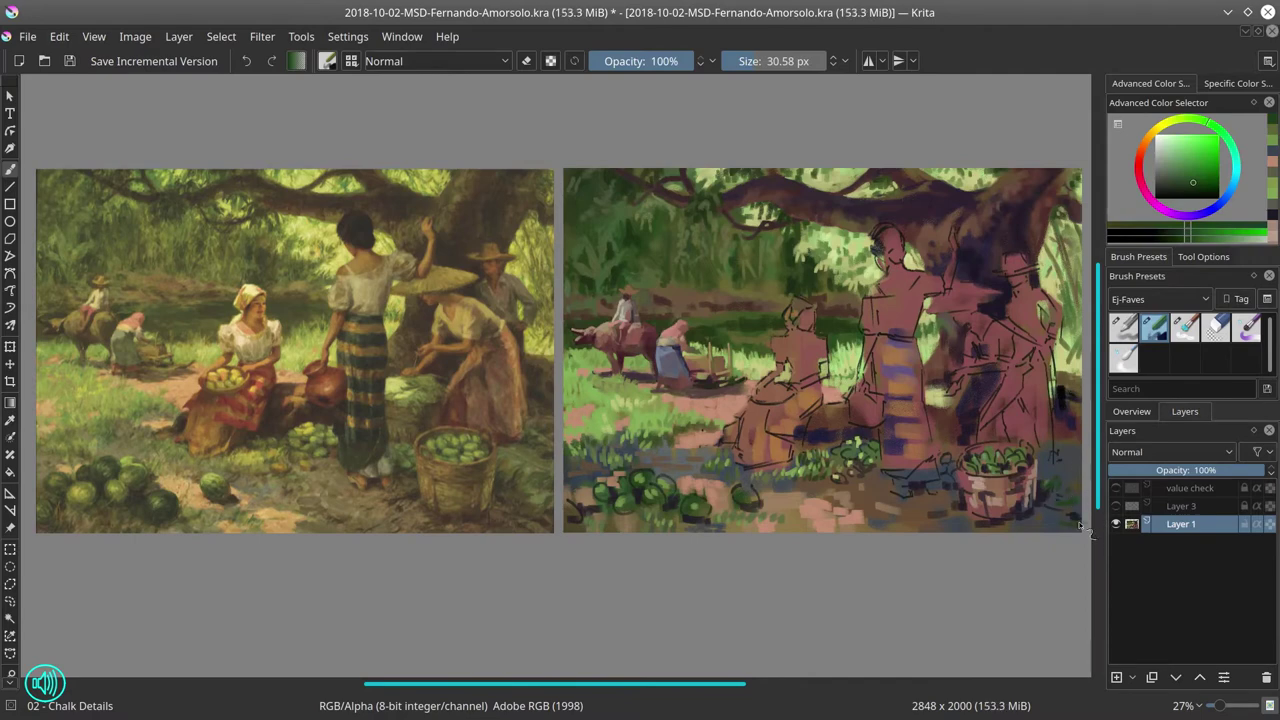
{"action": "left_click", "coordinate": [1066, 462], "text": "ctrl"}
{"action": "left_click", "coordinate": [1055, 484], "text": "ctrl"}
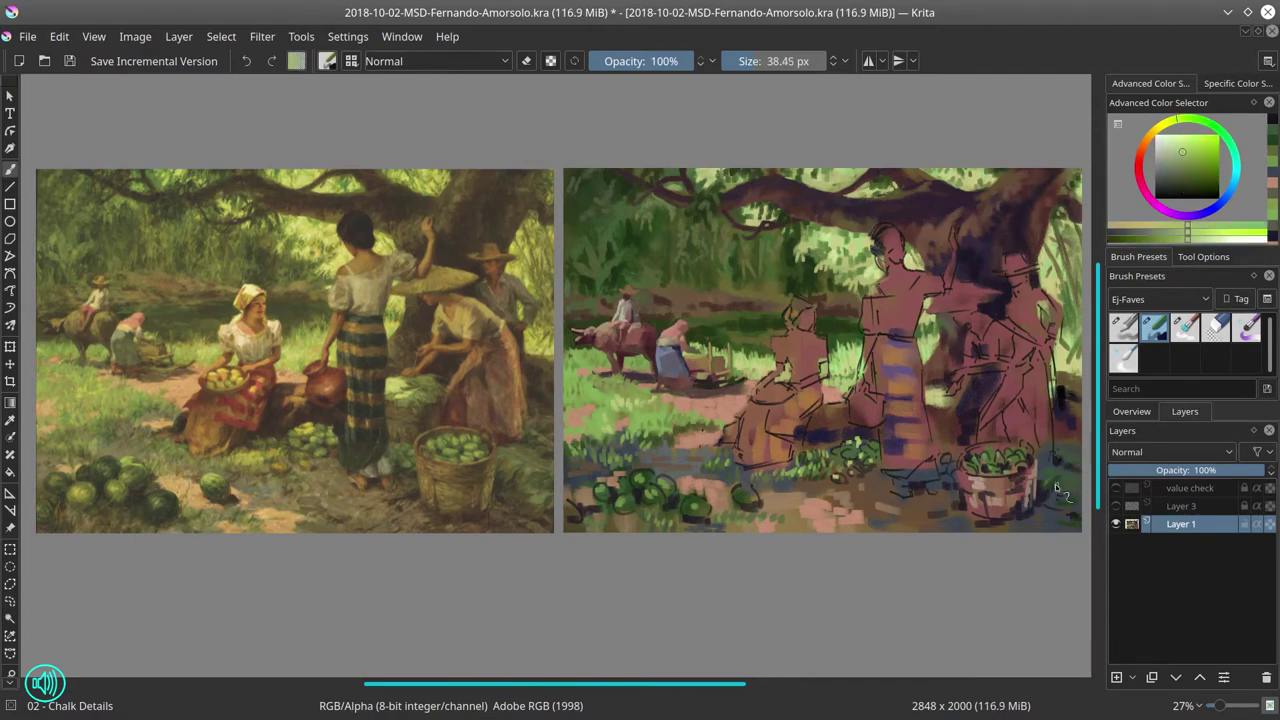
{"action": "left_click", "coordinate": [1055, 484], "text": "ctrl"}
{"action": "left_click", "coordinate": [1186, 170]}
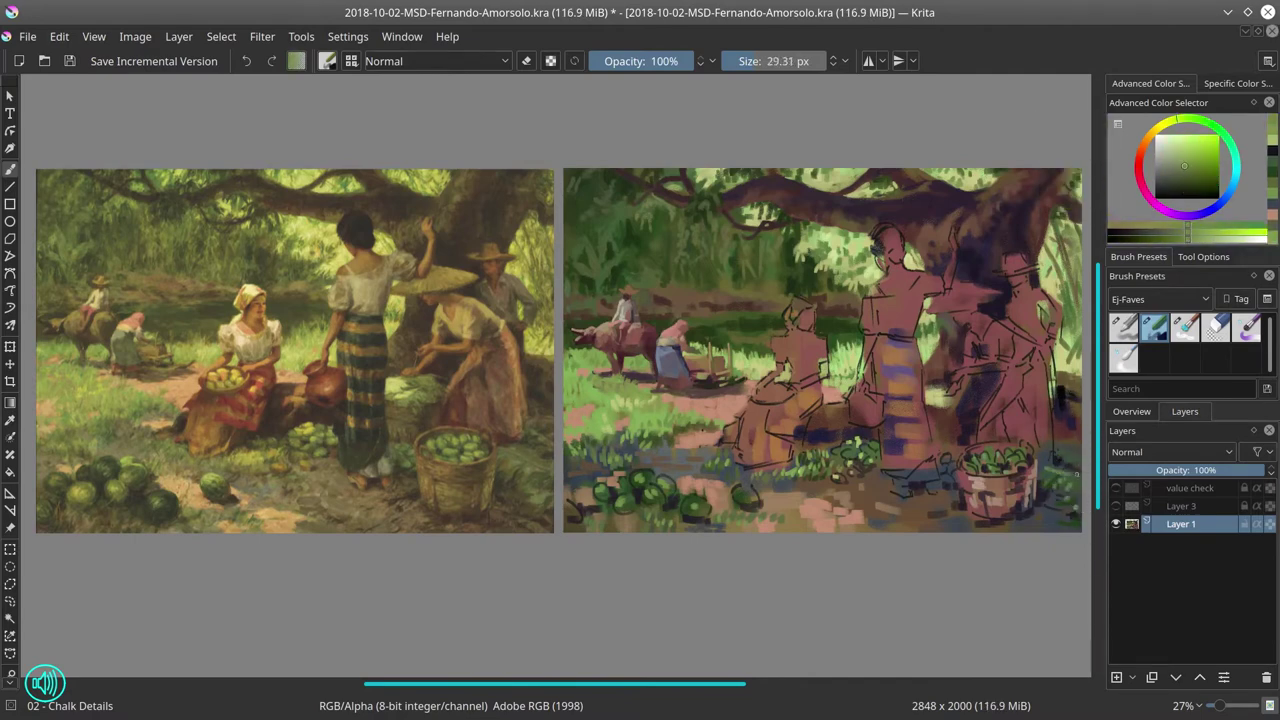
{"action": "left_click", "coordinate": [1066, 478], "text": "ctrl"}
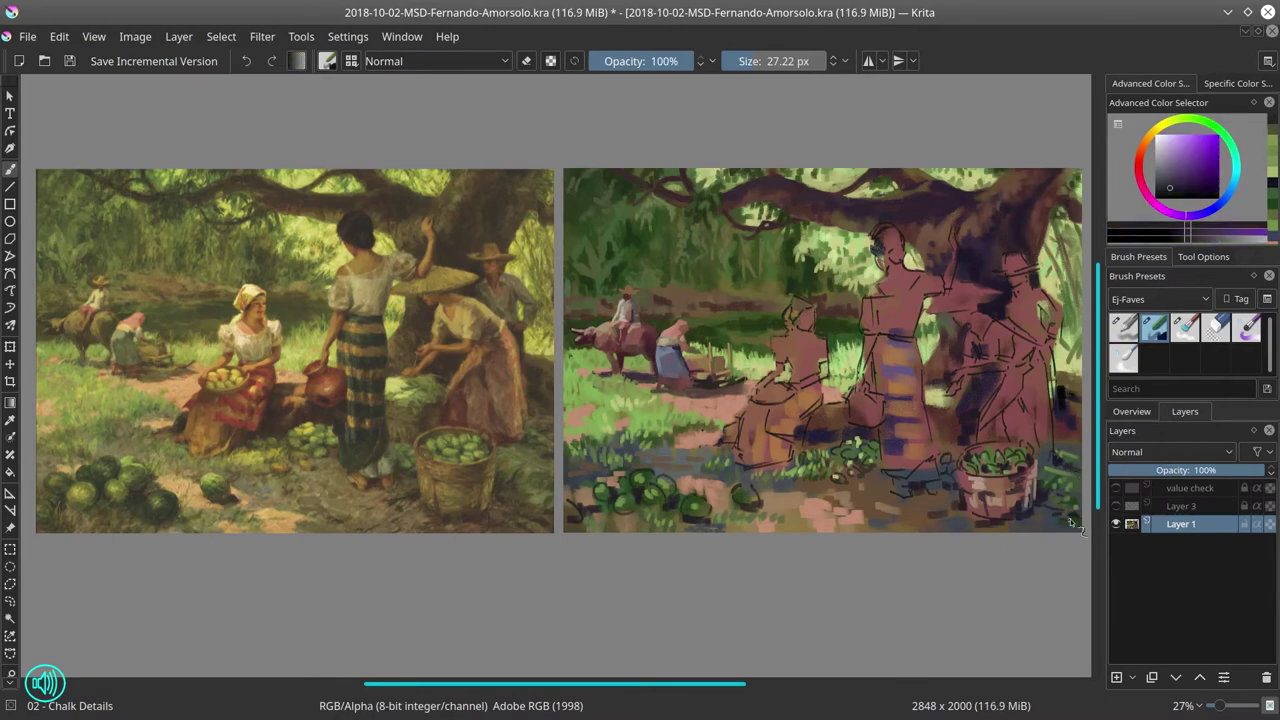
{"action": "left_click", "coordinate": [69, 61]}
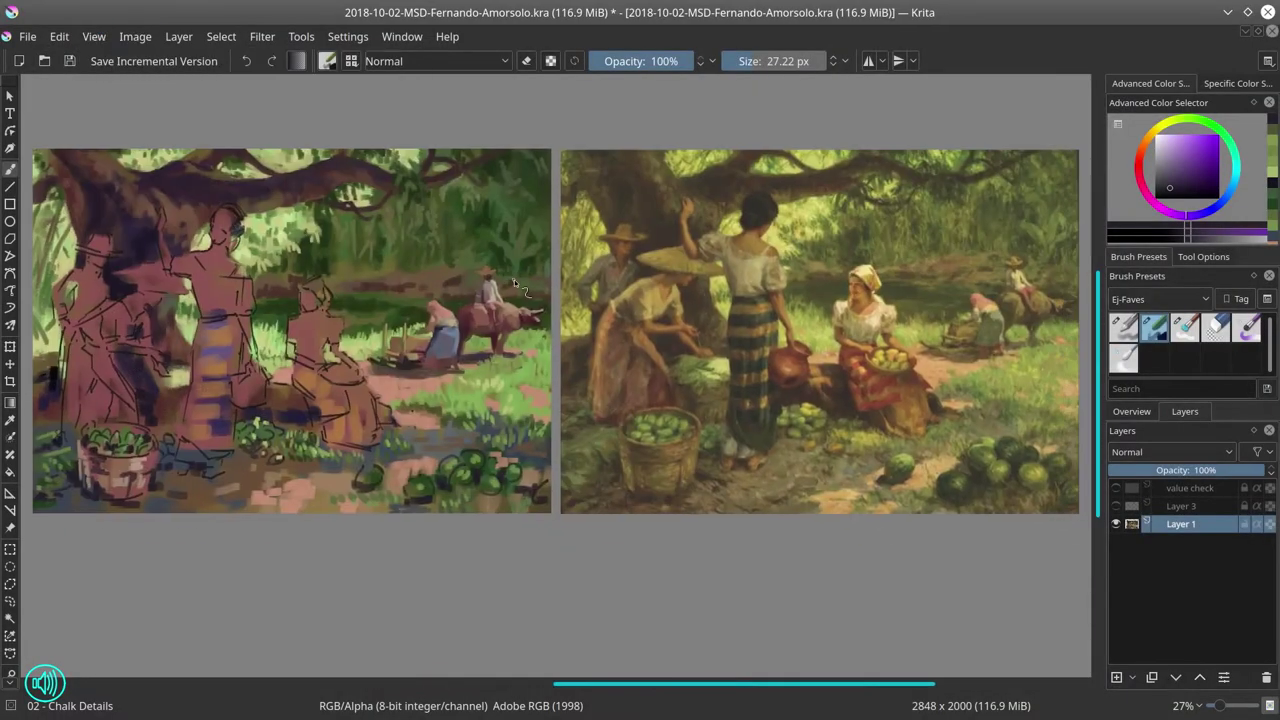
{"action": "key", "text": "period"}
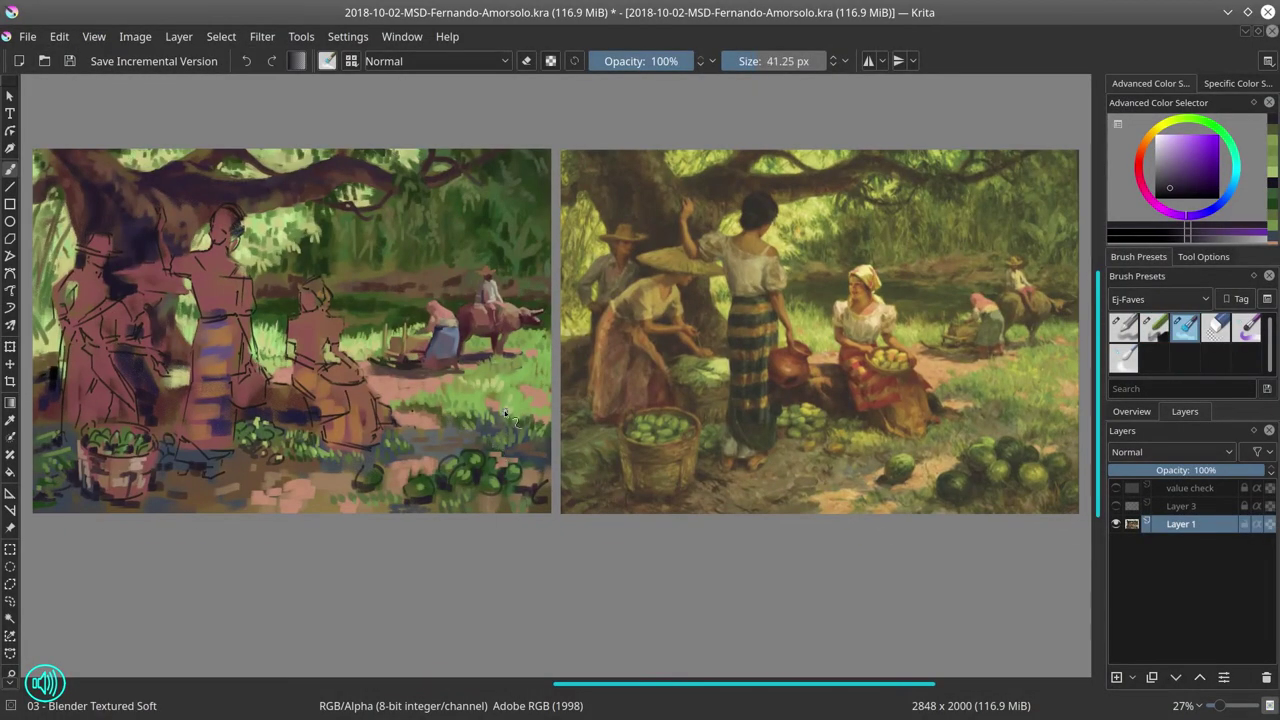
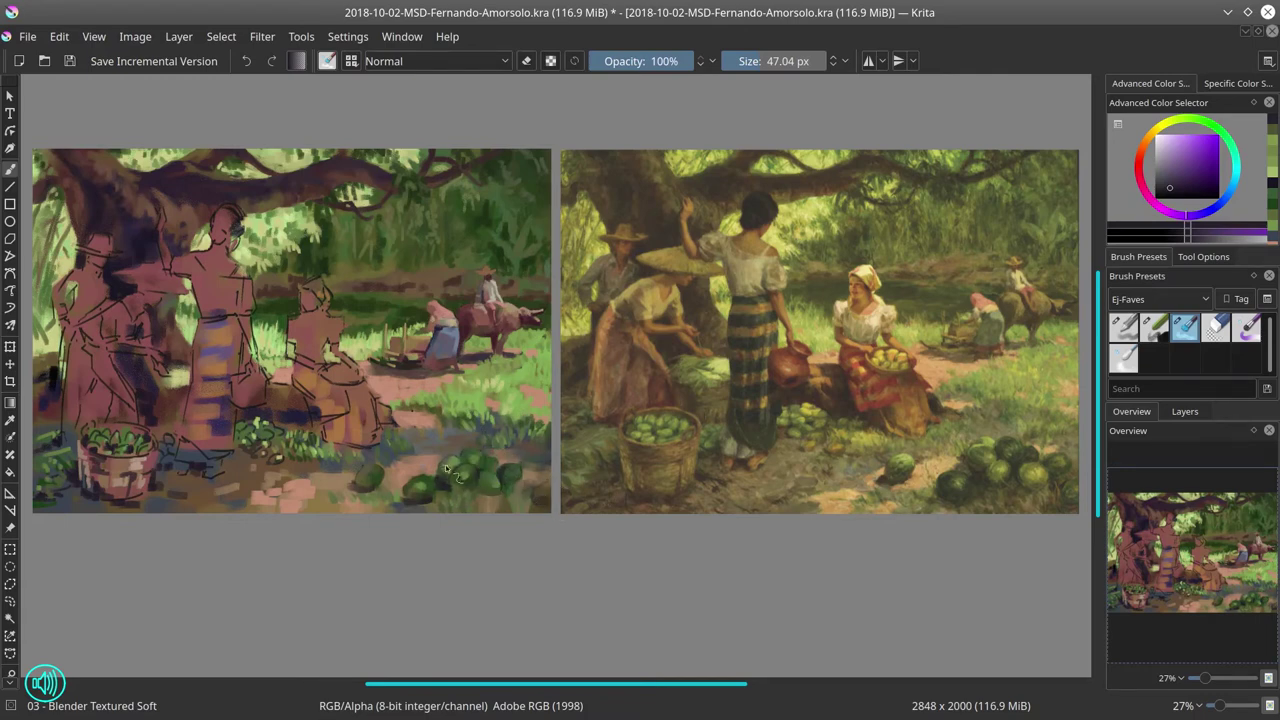
- Paint salmon-pink strokes along the bottom of the copy with a slightly larger brush
{"action": "left_click", "coordinate": [263, 507], "text": "ctrl"}
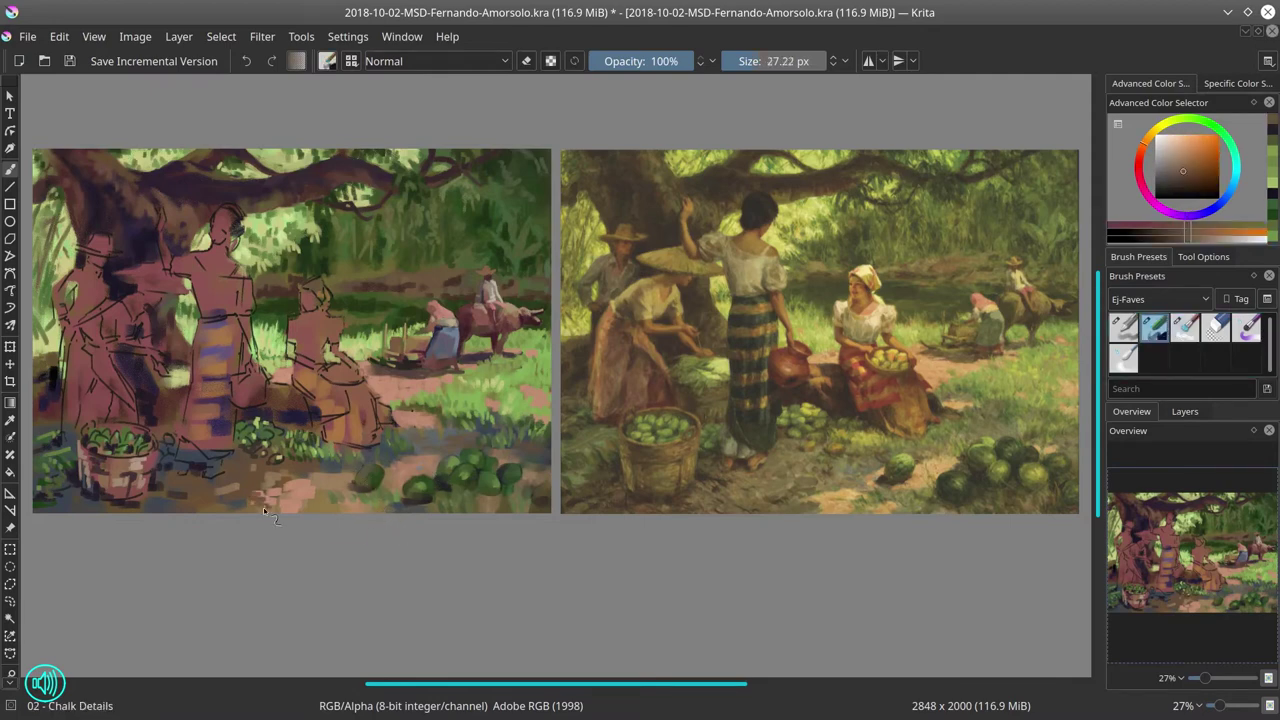
{"action": "key", "text": "bracketright"}
{"action": "mouse_move", "coordinate": [280, 486]}
{"action": "left_mouse_down"}
{"action": "mouse_move", "coordinate": [383, 463]}
{"action": "mouse_move", "coordinate": [274, 496]}
{"action": "mouse_move", "coordinate": [247, 467]}
{"action": "mouse_move", "coordinate": [277, 506]}
{"action": "mouse_move", "coordinate": [308, 484]}
{"action": "left_mouse_up"}
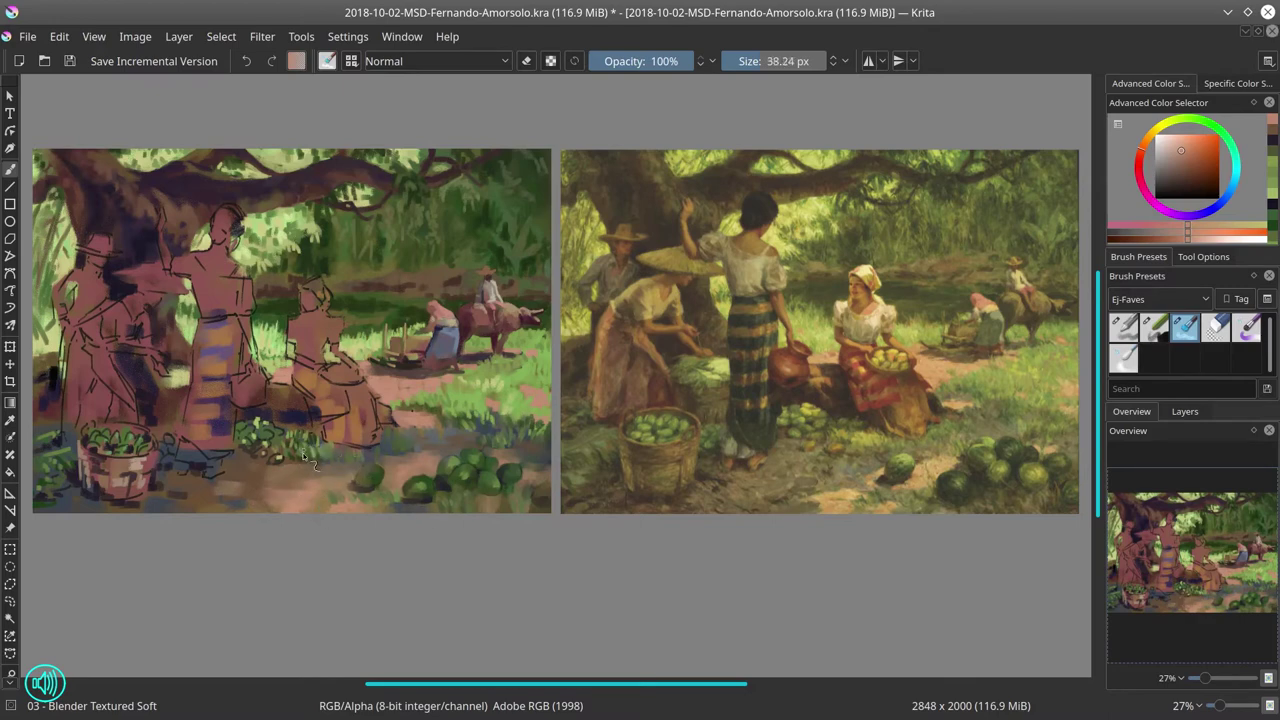
- Paint dark blue chalk strokes down the central figure's skirt
{"action": "key", "text": "slash"}
{"action": "left_click", "coordinate": [310, 440], "text": "ctrl"}
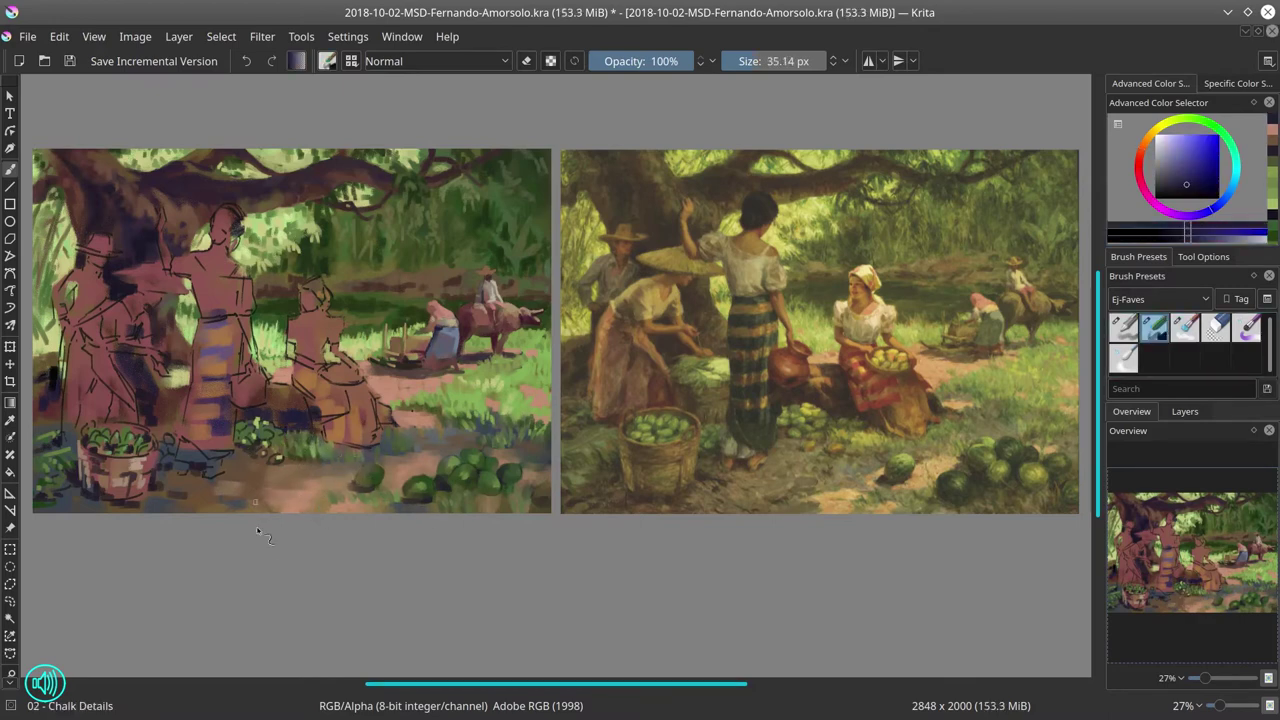
{"action": "left_click_drag", "start_coordinate": [197, 342], "coordinate": [243, 447]}
- Sample orange-brown, brown and green tones from the painting, briefly trying the soft blending brush
{"action": "left_click", "coordinate": [239, 465], "text": "ctrl"}
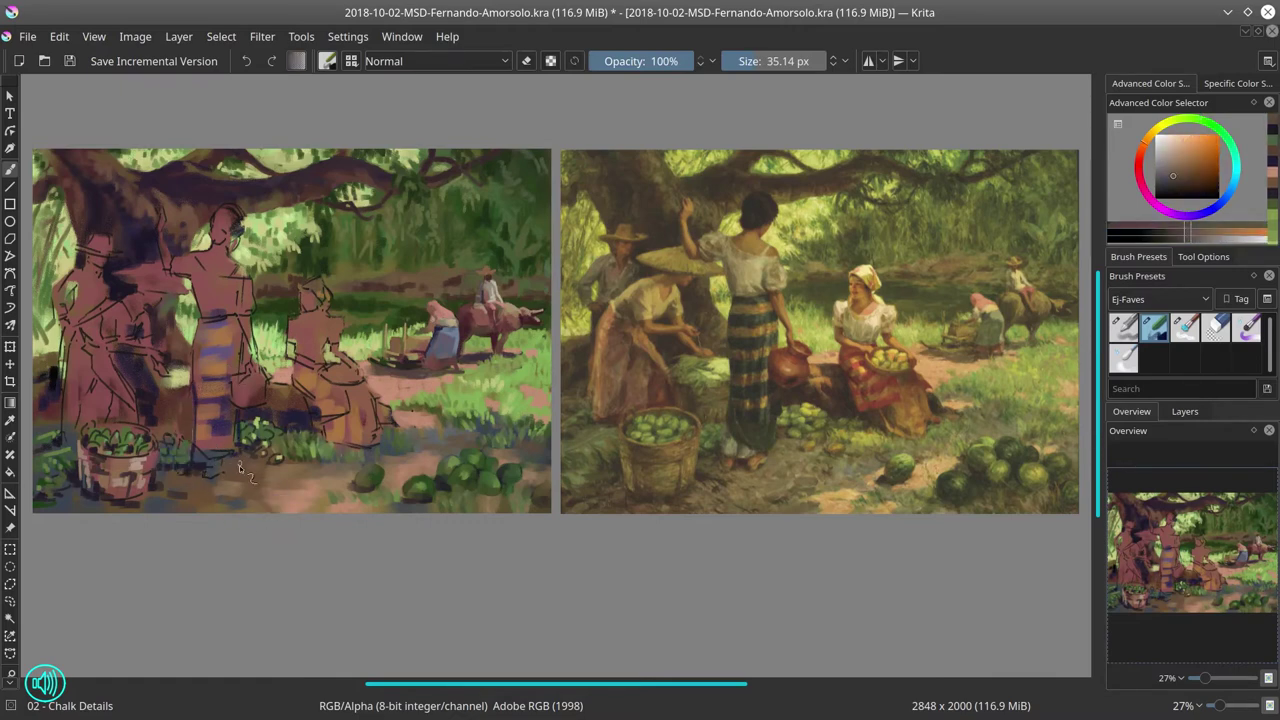
{"action": "left_click", "coordinate": [239, 466], "text": "ctrl"}
{"action": "left_click", "coordinate": [202, 497], "text": "ctrl"}
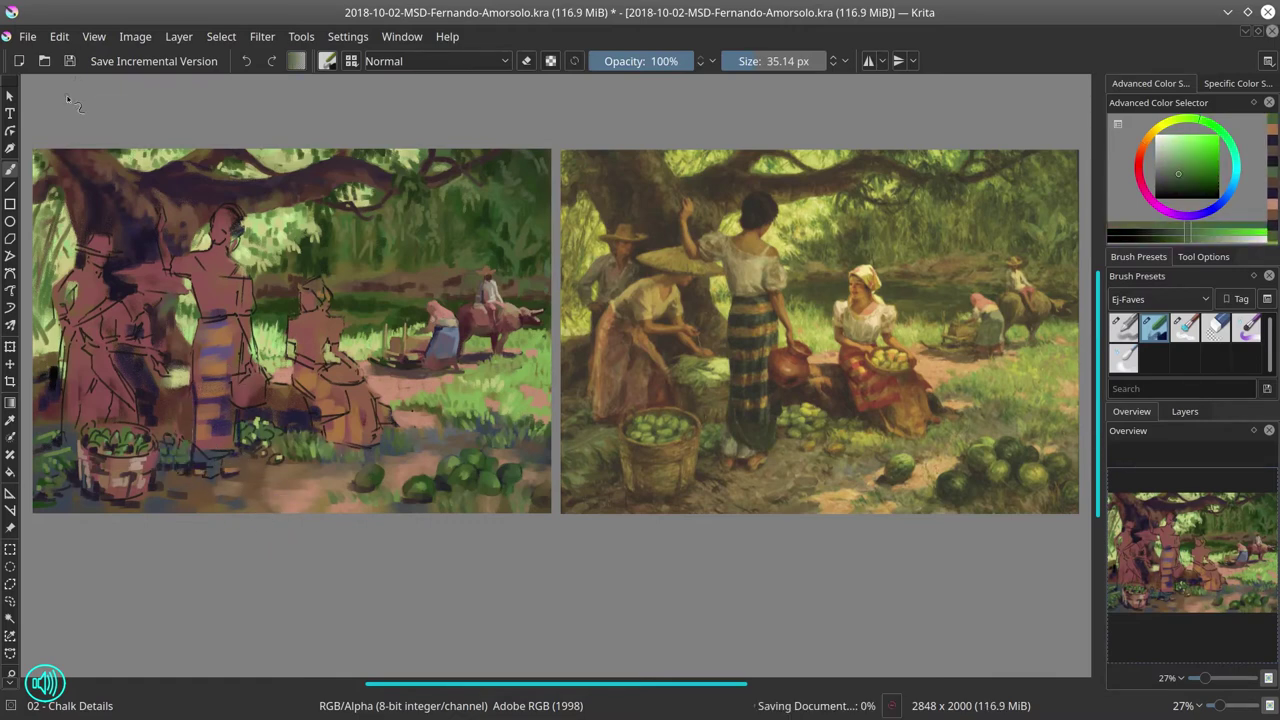
{"action": "key", "text": "slash"}
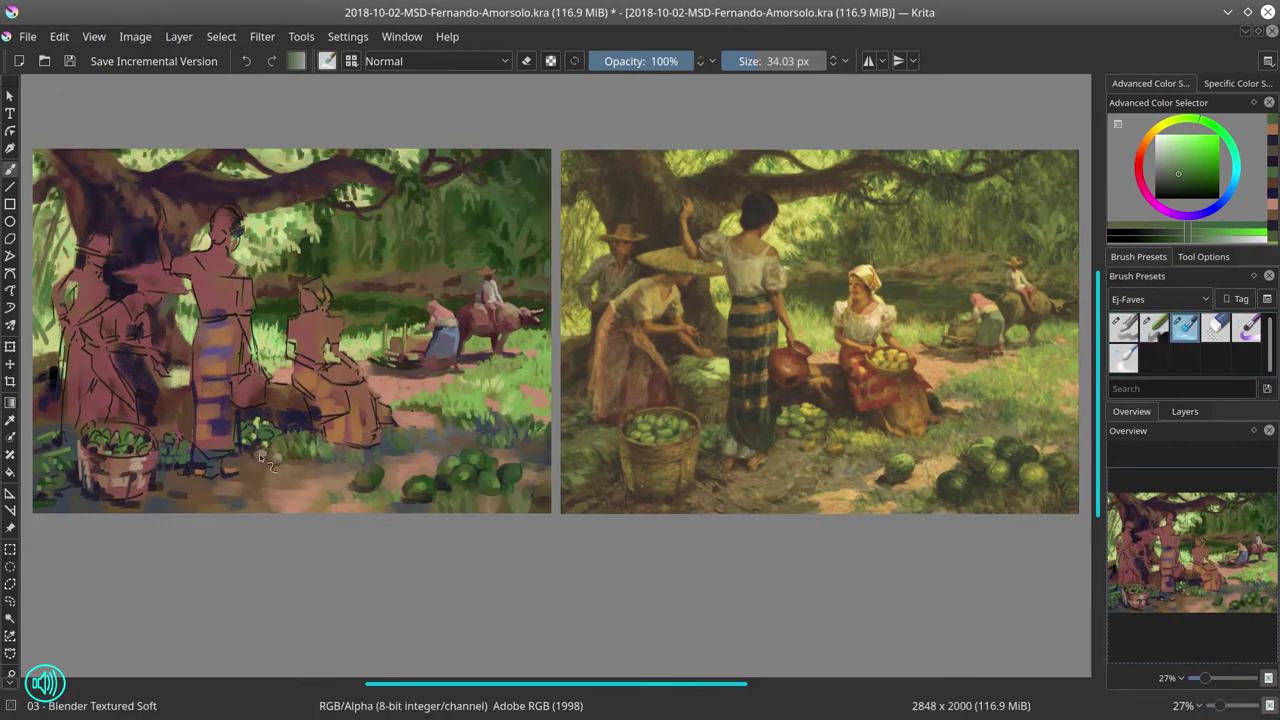
{"action": "key", "text": "slash"}
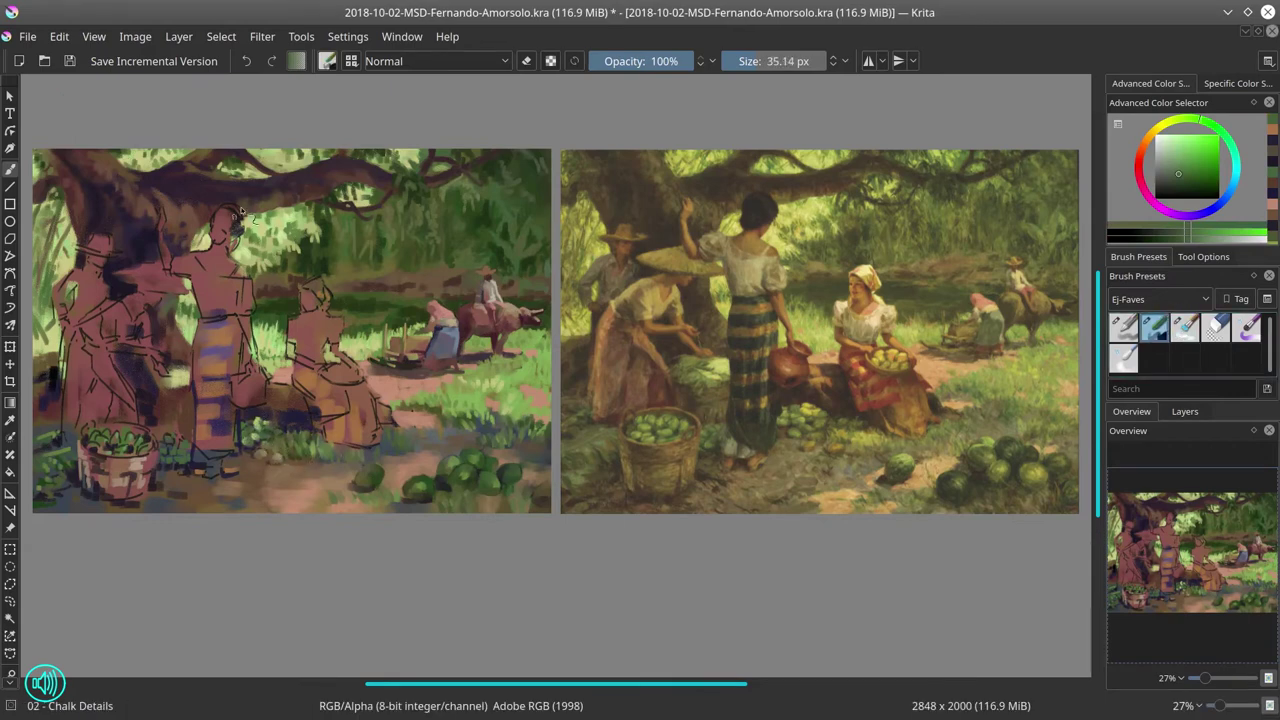
- Sample pink, salmon, blue-black and light green tones with a smaller chalk brush
{"action": "left_click", "coordinate": [333, 378], "text": "ctrl"}
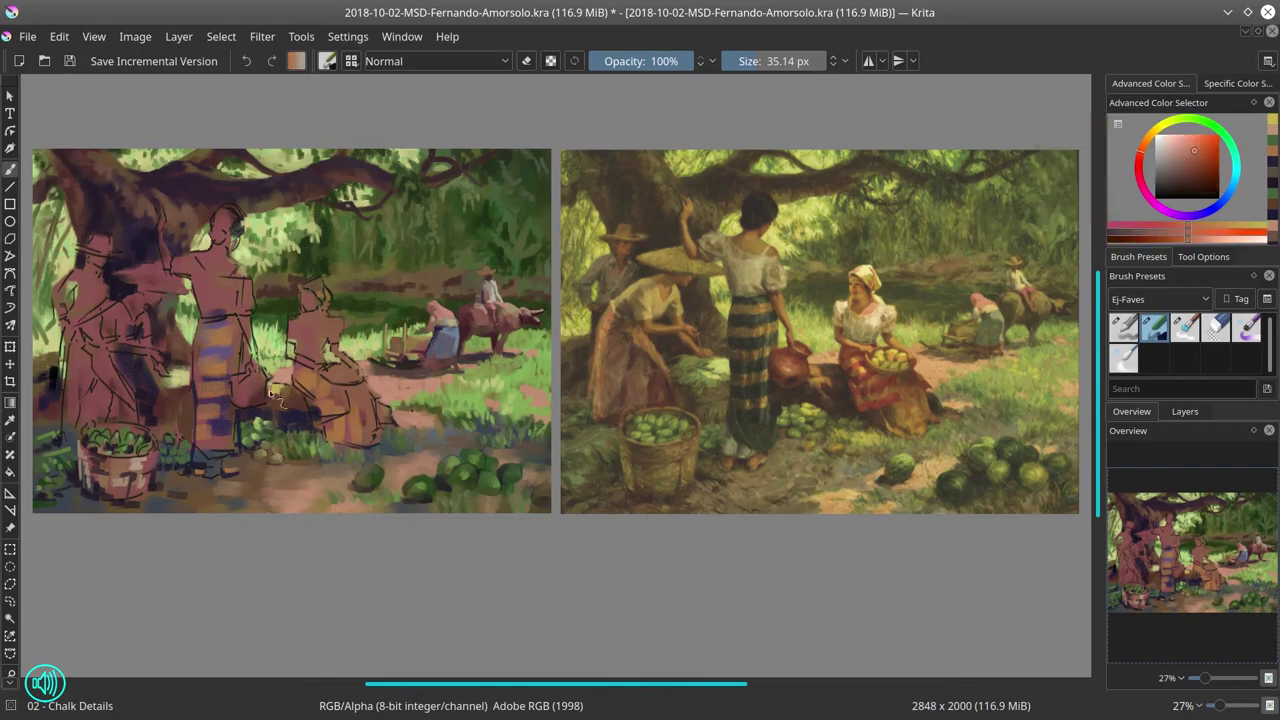
{"action": "left_click", "coordinate": [312, 415], "text": "ctrl"}
{"action": "left_click", "coordinate": [300, 443], "text": "ctrl"}
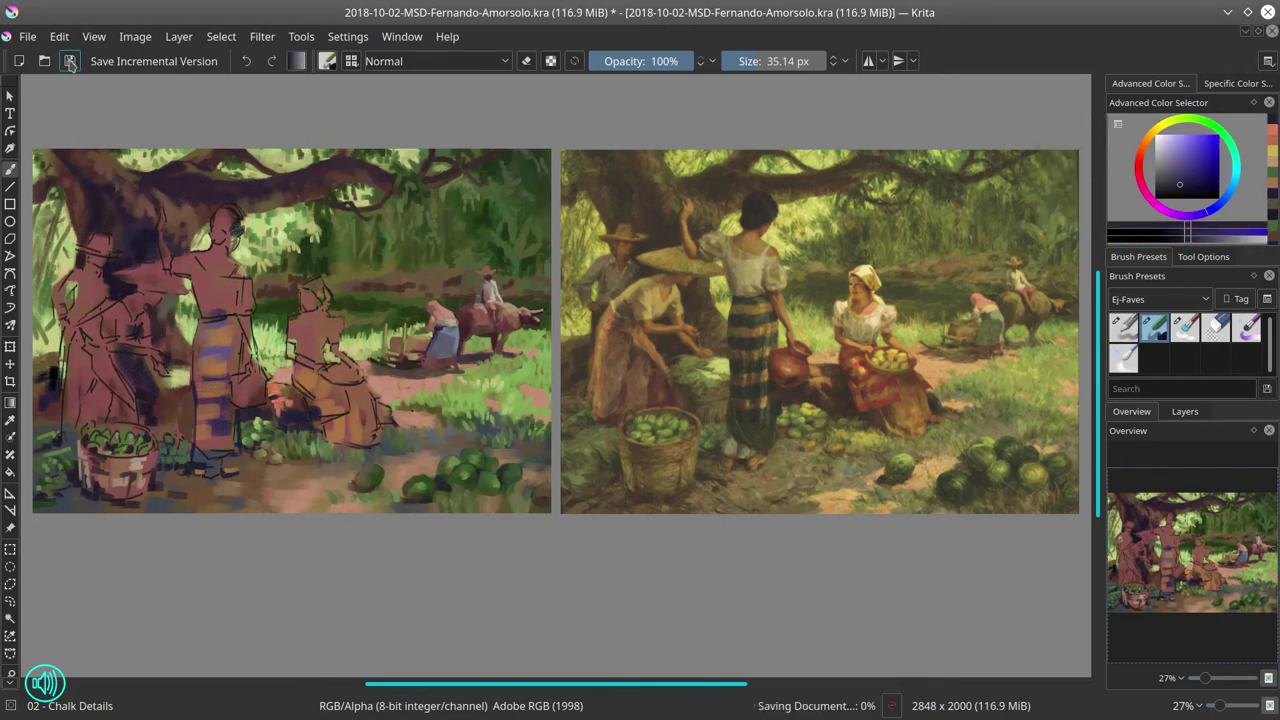
{"action": "left_click", "coordinate": [150, 390], "text": "ctrl"}
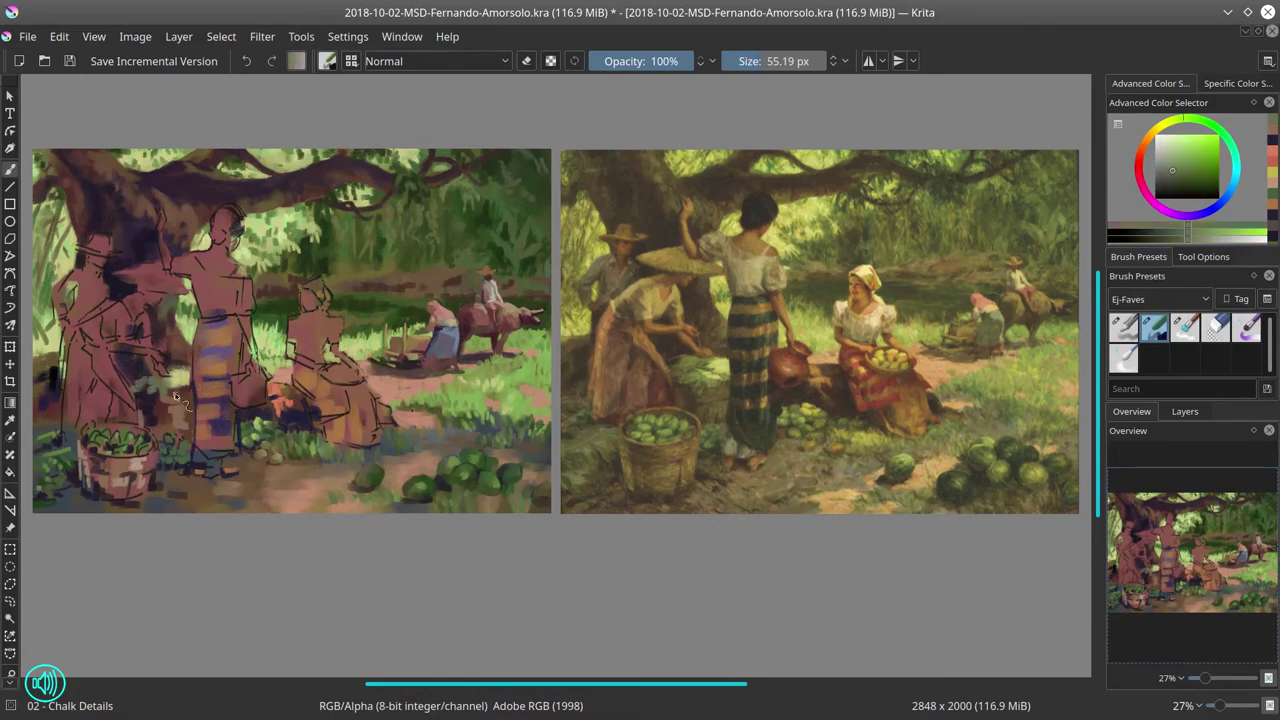
{"action": "key", "text": "bracketleft"}
- Sample muted purple, basket tan and yellow, green and orange-brown, toggling the blender brush
{"action": "left_click", "coordinate": [186, 448], "text": "ctrl"}
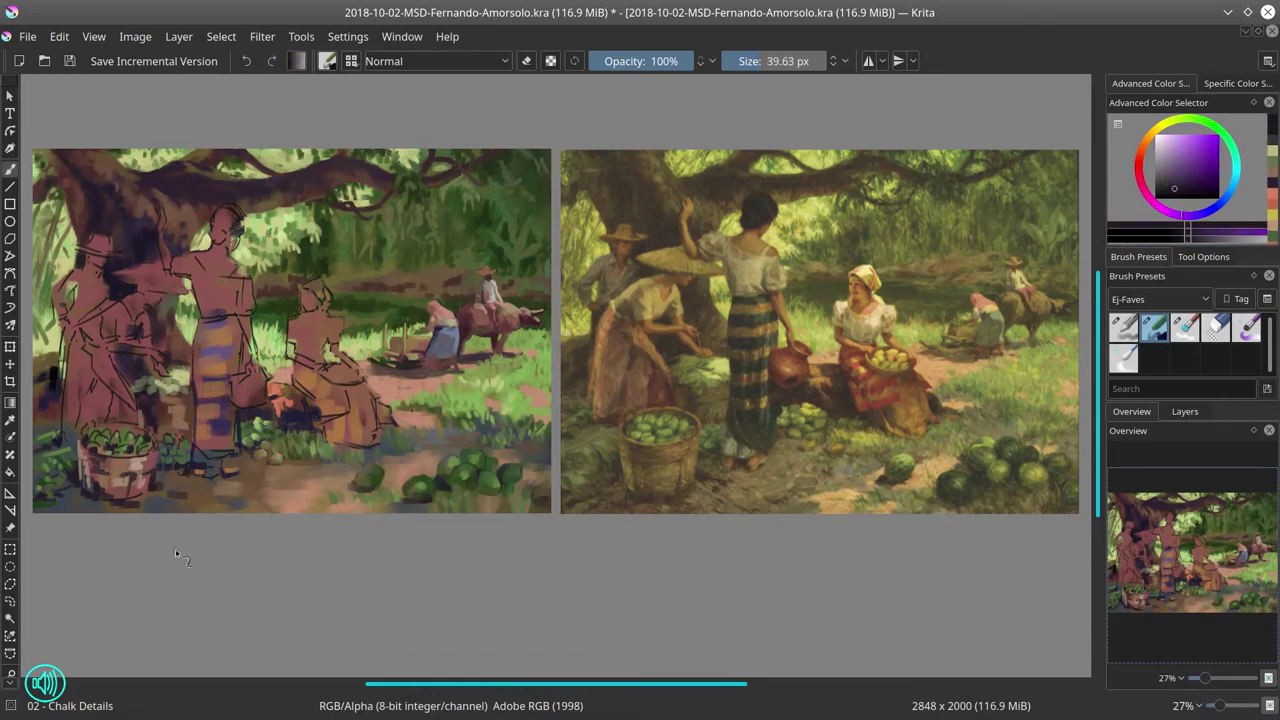
{"action": "left_click", "coordinate": [76, 478], "text": "ctrl"}
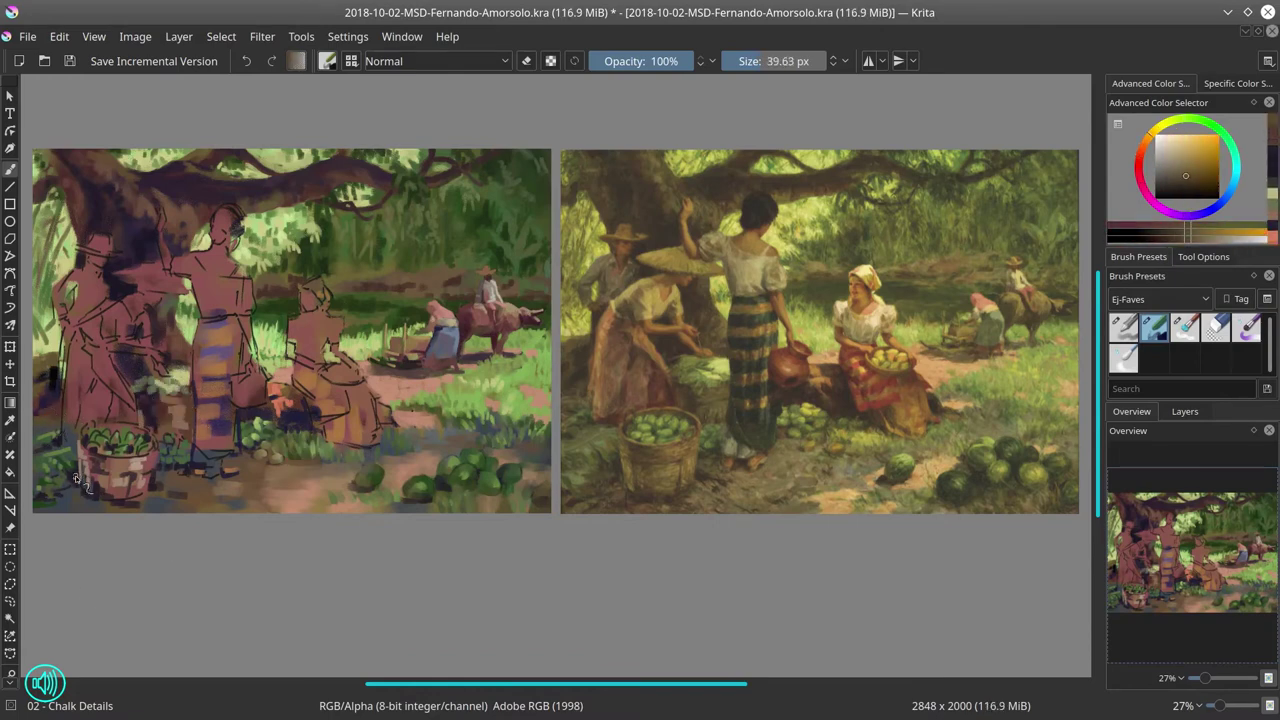
{"action": "left_click", "coordinate": [98, 447], "text": "ctrl"}
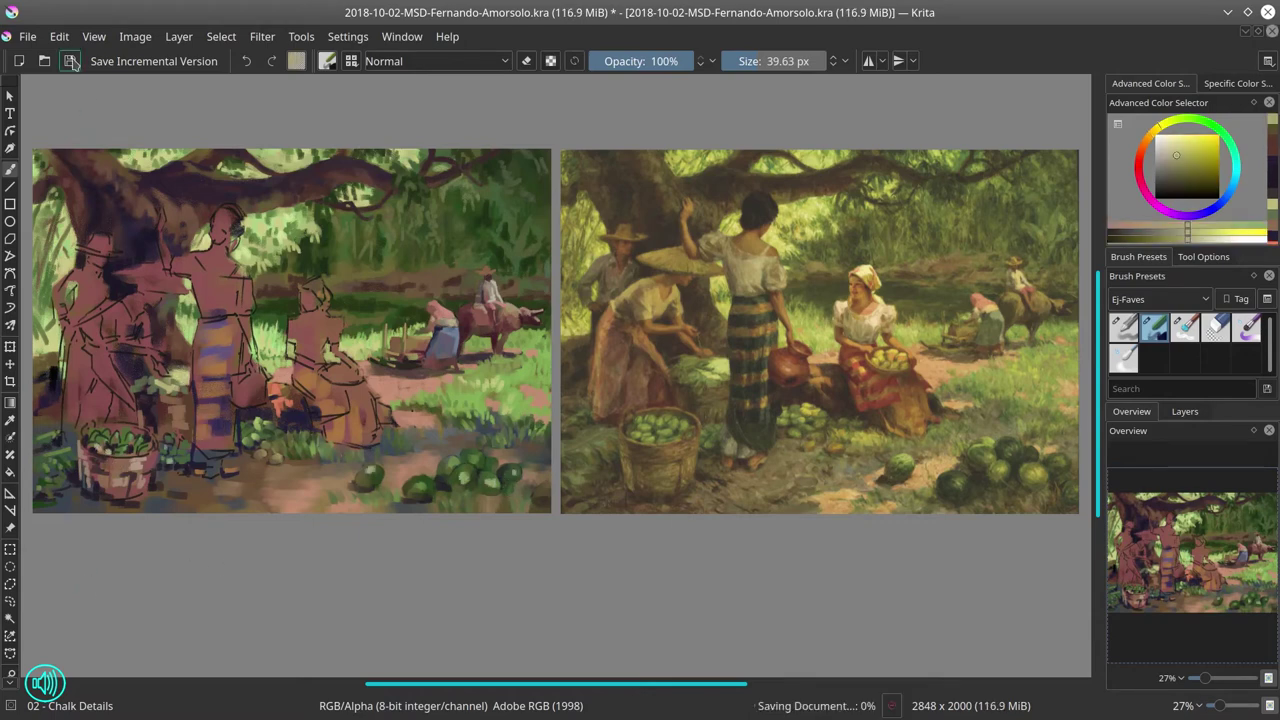
{"action": "key", "text": "period"}
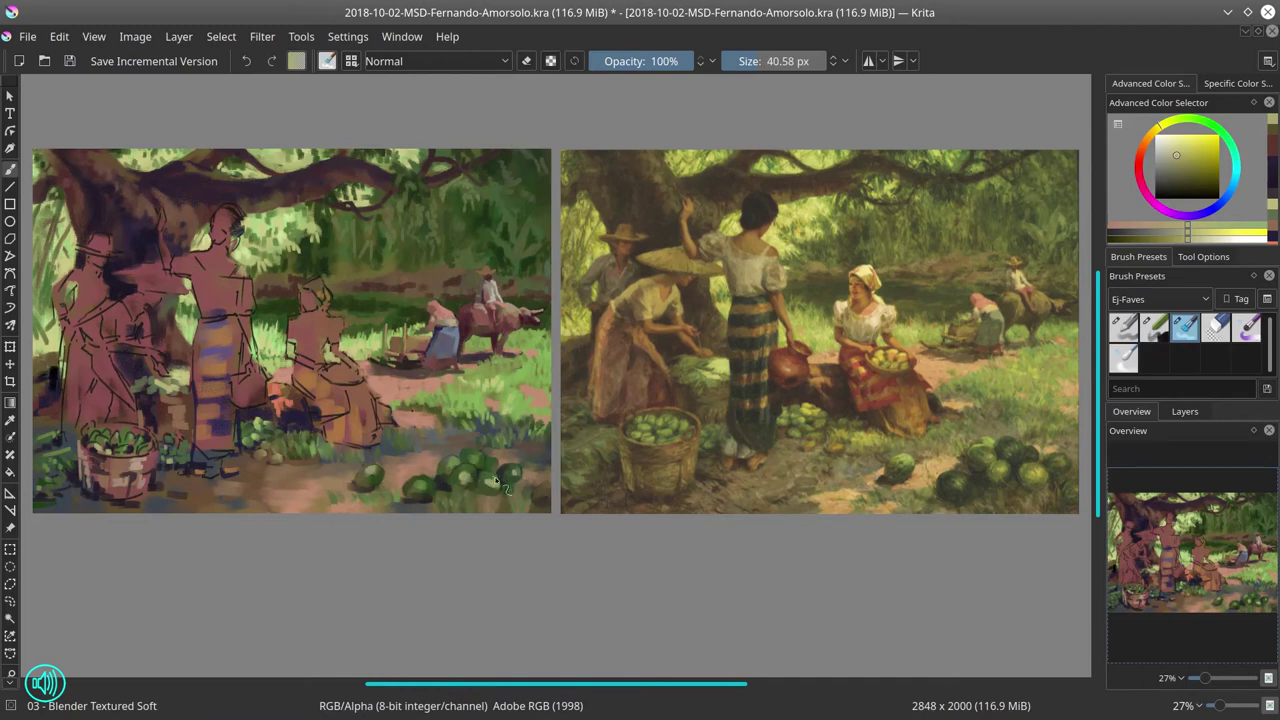
{"action": "key", "text": "comma"}
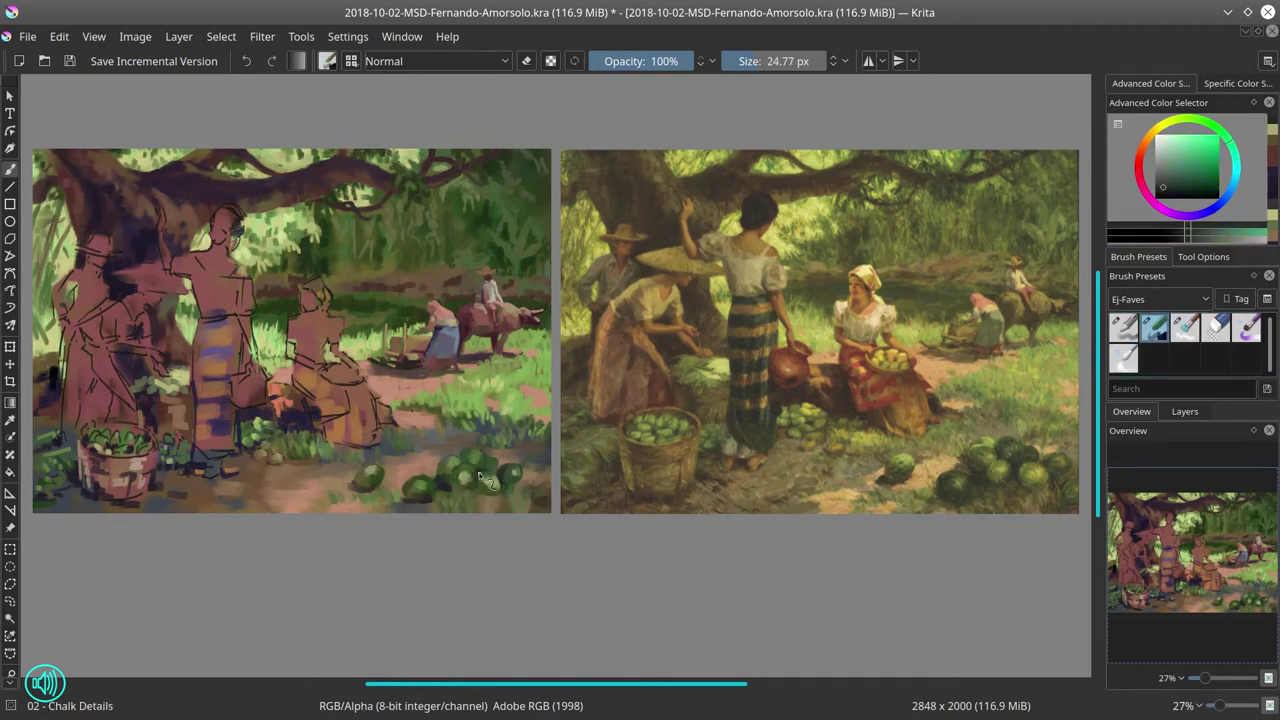
{"action": "left_click", "coordinate": [520, 415], "text": "ctrl"}
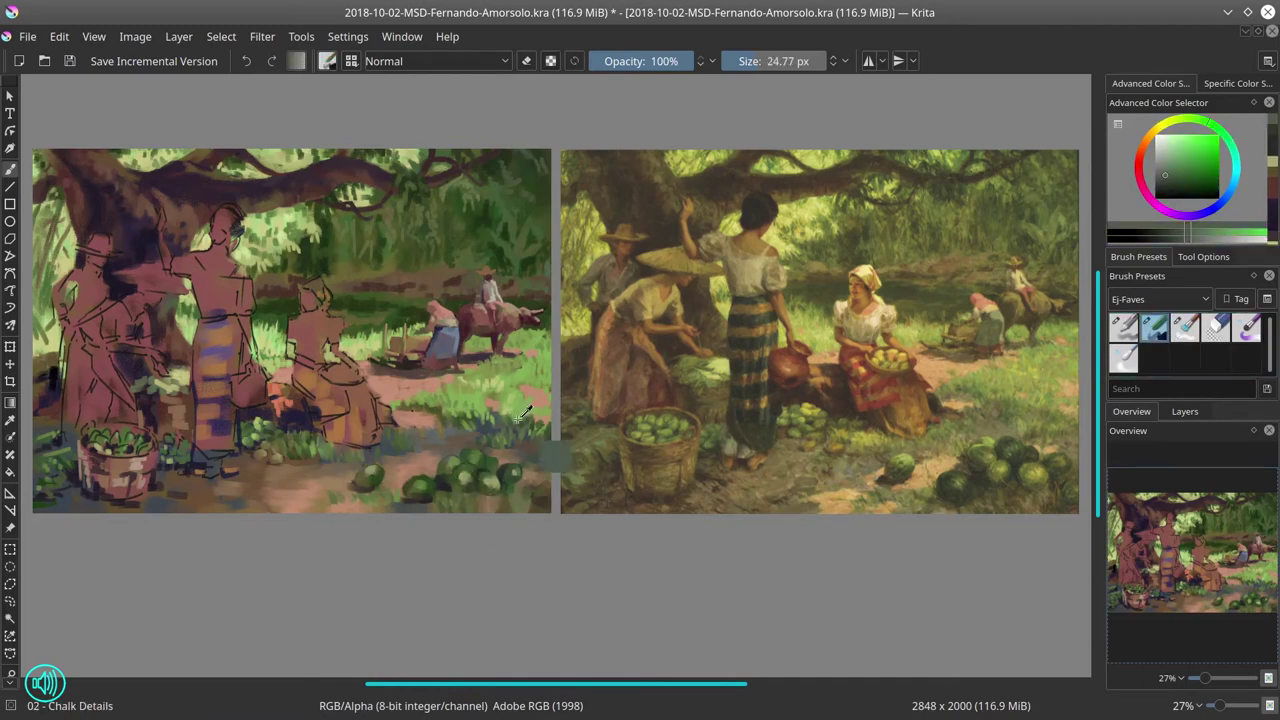
{"action": "left_click", "coordinate": [456, 456], "text": "ctrl"}
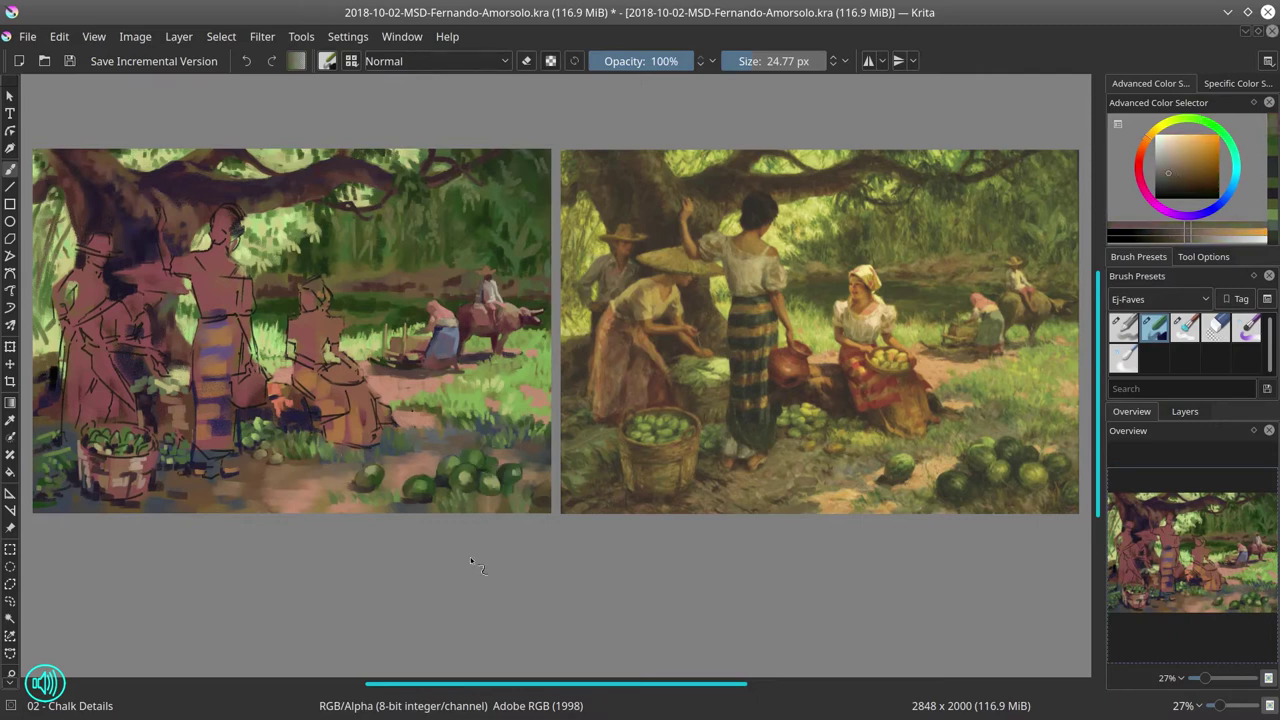
- Paint pinkish-magenta strokes on the lower-left basket with the soft blender, then mirror the view
{"action": "scroll", "coordinate": [249, 394], "scroll_direction": "left", "scroll_amount": 2}
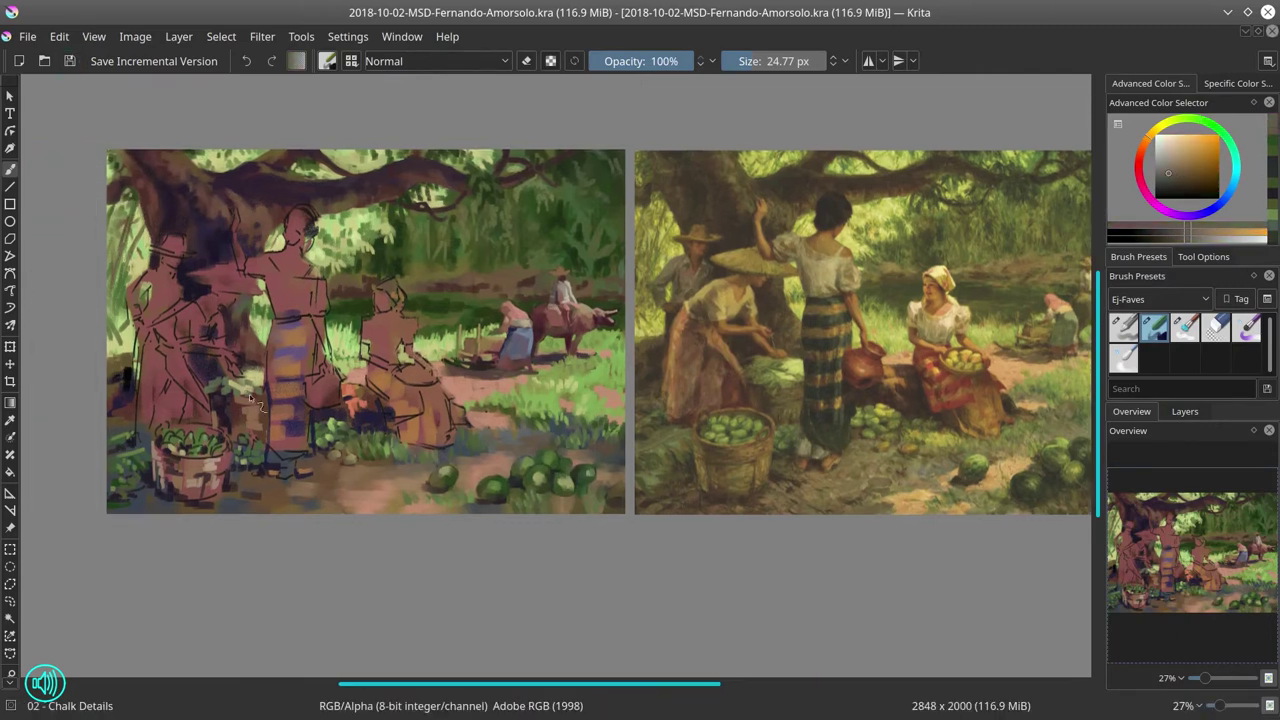
{"action": "key", "text": "period"}
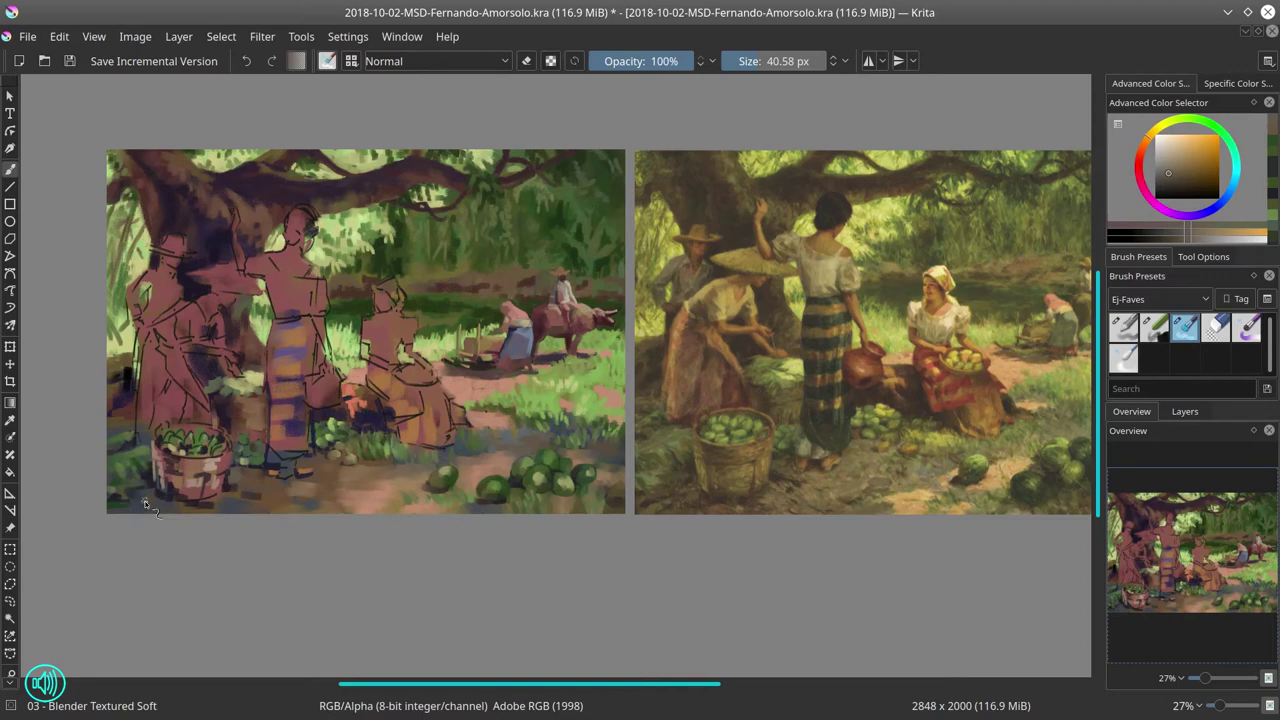
{"action": "left_click", "coordinate": [185, 506], "text": "ctrl"}
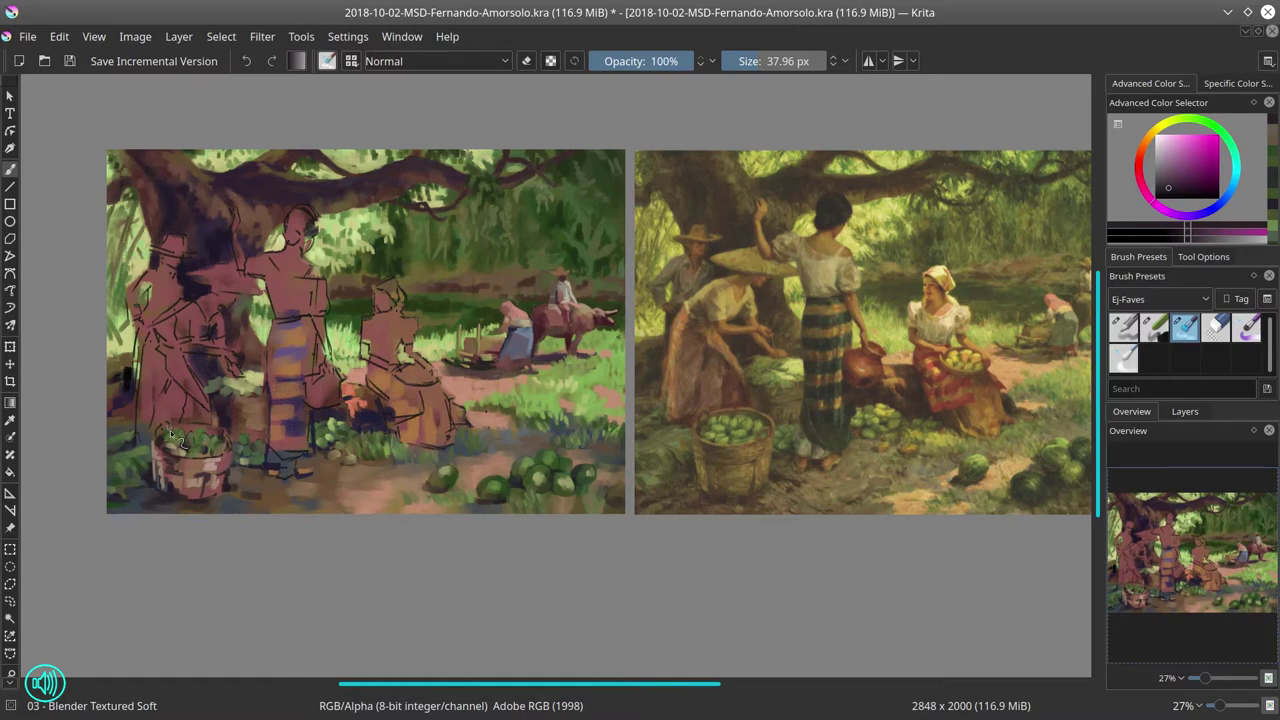
{"action": "mouse_move", "coordinate": [166, 469]}
{"action": "left_mouse_down"}
{"action": "mouse_move", "coordinate": [227, 458]}
{"action": "mouse_move", "coordinate": [200, 499]}
{"action": "left_mouse_up"}
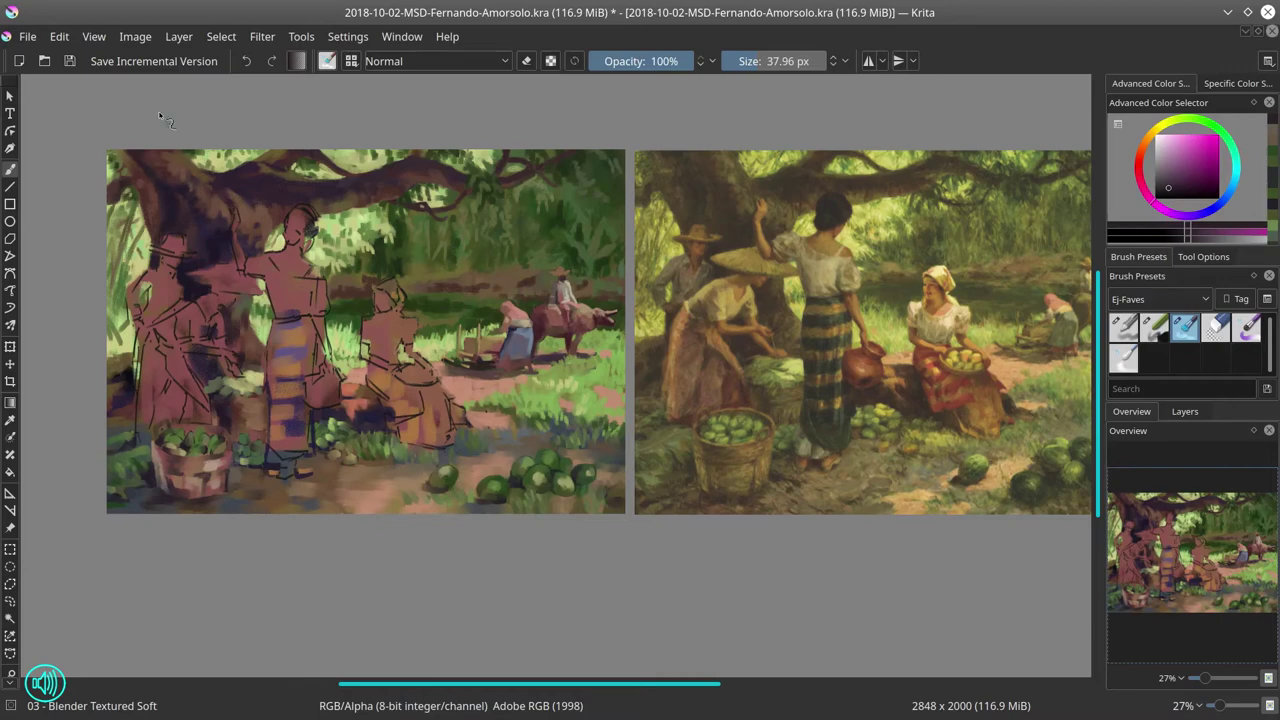
{"action": "key", "text": "m"}
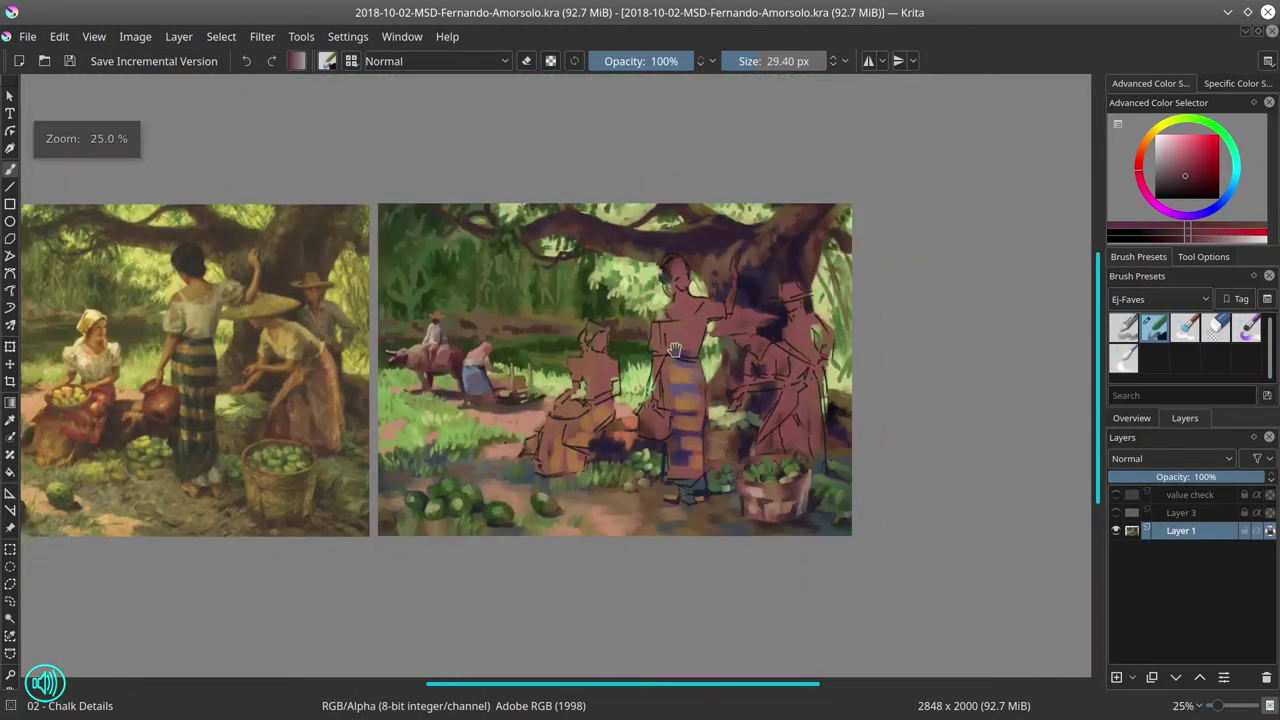
- Sample a range of dark, light and teal greens from the foreground
{"action": "scroll", "coordinate": [569, 595], "scroll_direction": "up", "scroll_amount": 2}
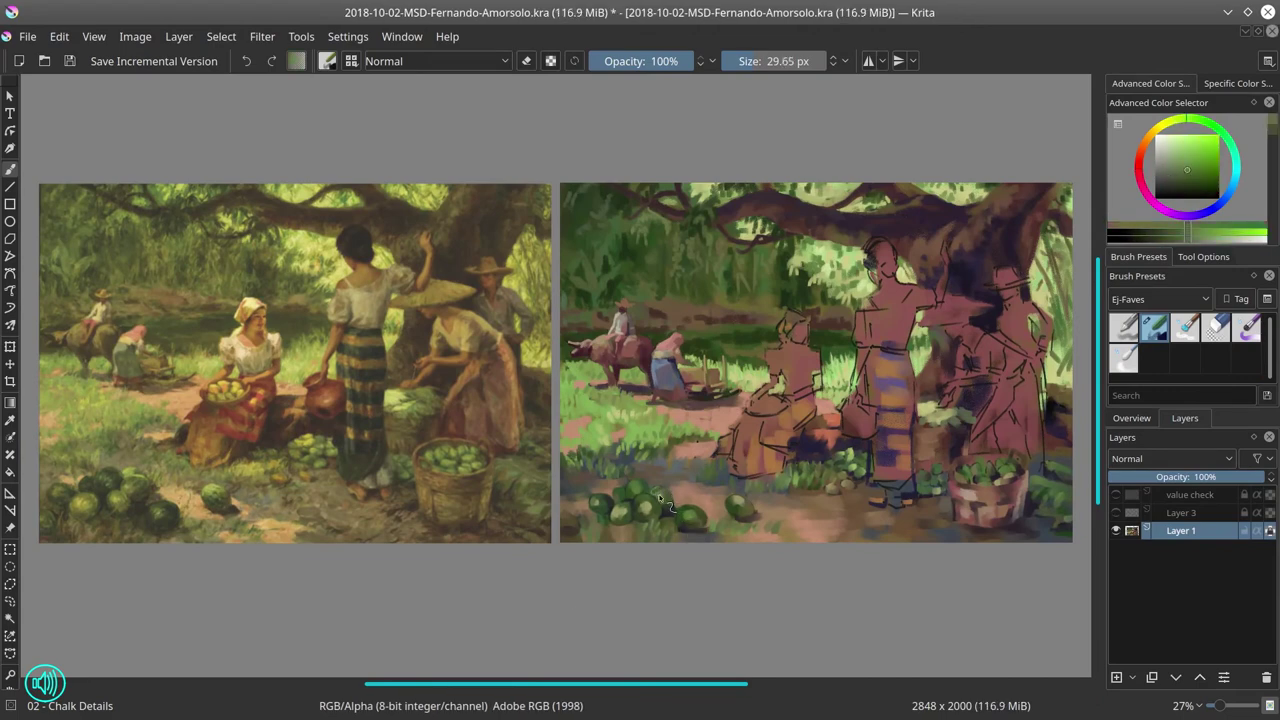
{"action": "left_click", "coordinate": [700, 532], "text": "ctrl"}
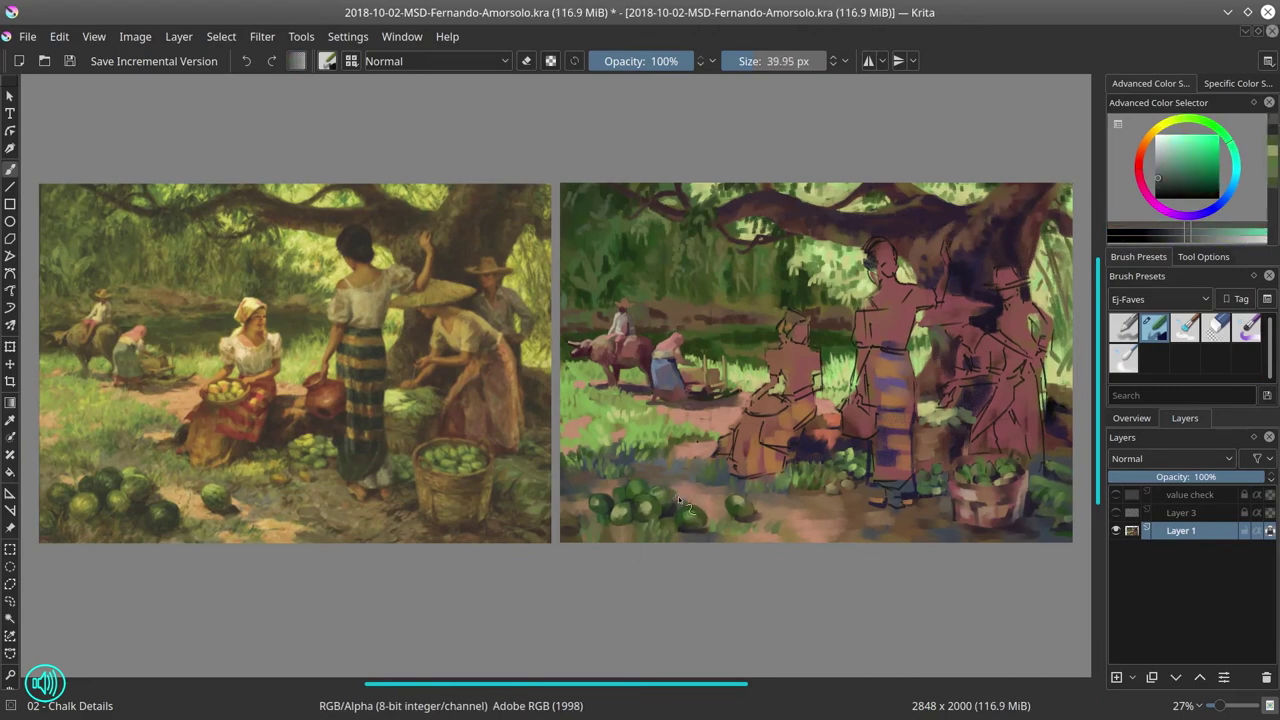
{"action": "left_click", "coordinate": [658, 480], "text": "ctrl"}
{"action": "left_click", "coordinate": [703, 478], "text": "ctrl"}
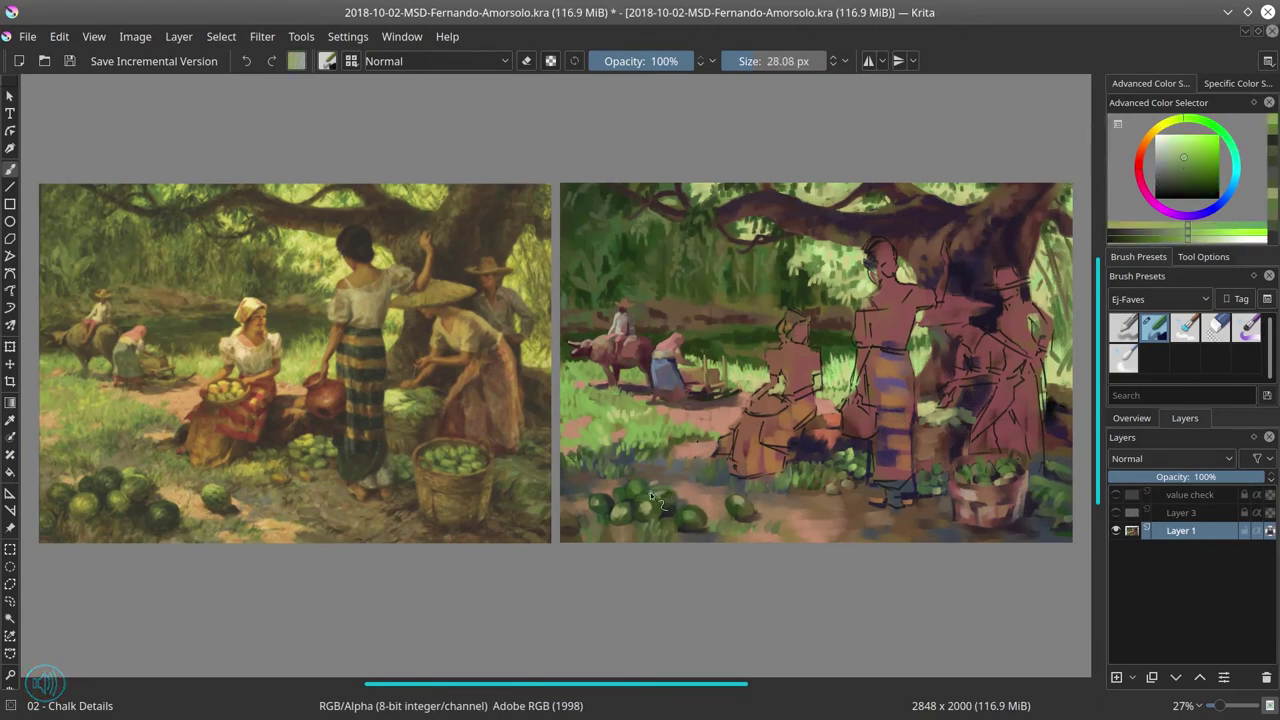
{"action": "left_click", "coordinate": [662, 482], "text": "ctrl"}
{"action": "left_click", "coordinate": [680, 484], "text": "ctrl"}
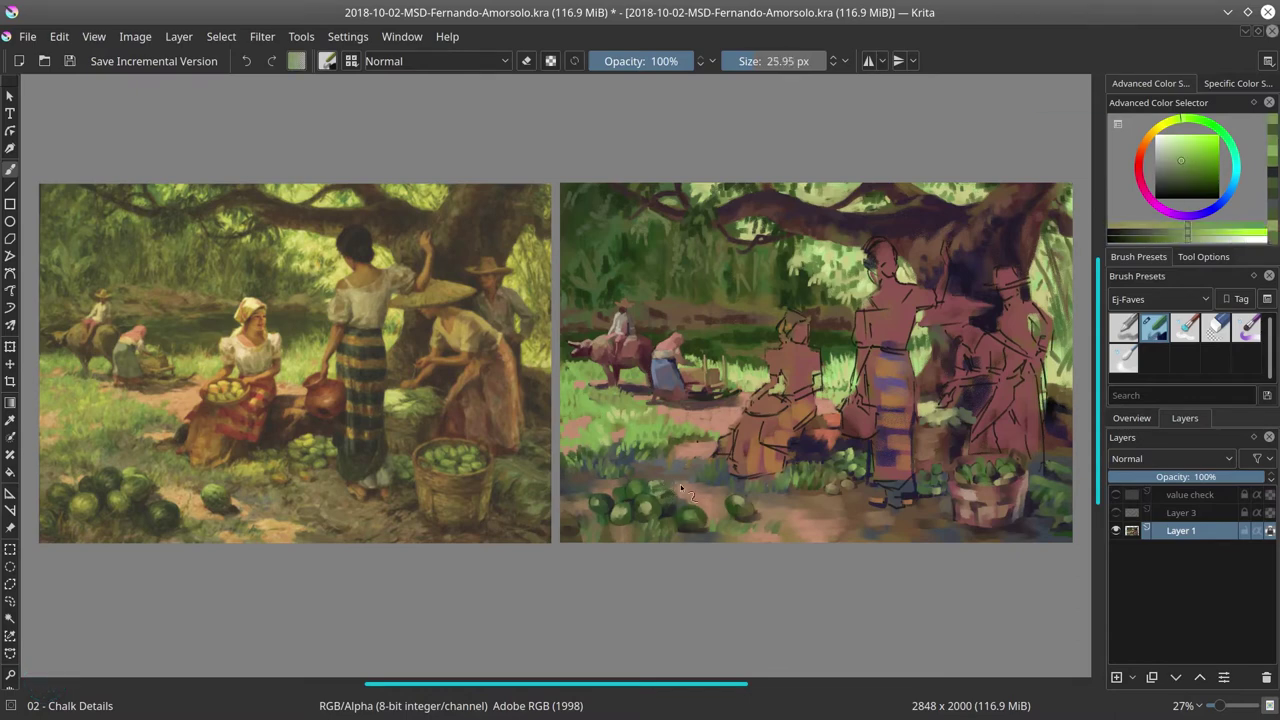
{"action": "left_click", "coordinate": [756, 474], "text": "ctrl"}
{"action": "left_click", "coordinate": [728, 502], "text": "ctrl"}
{"action": "left_click", "coordinate": [738, 508], "text": "ctrl"}
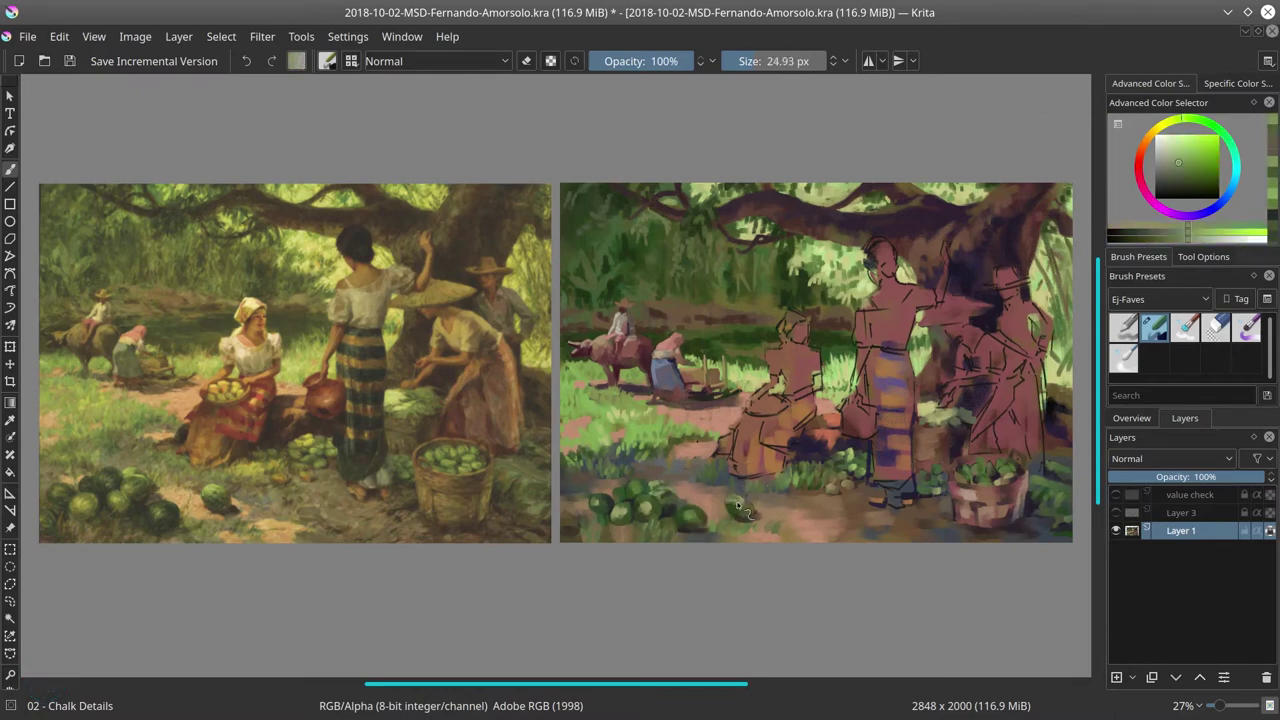
{"action": "left_click", "coordinate": [738, 480], "text": "ctrl"}
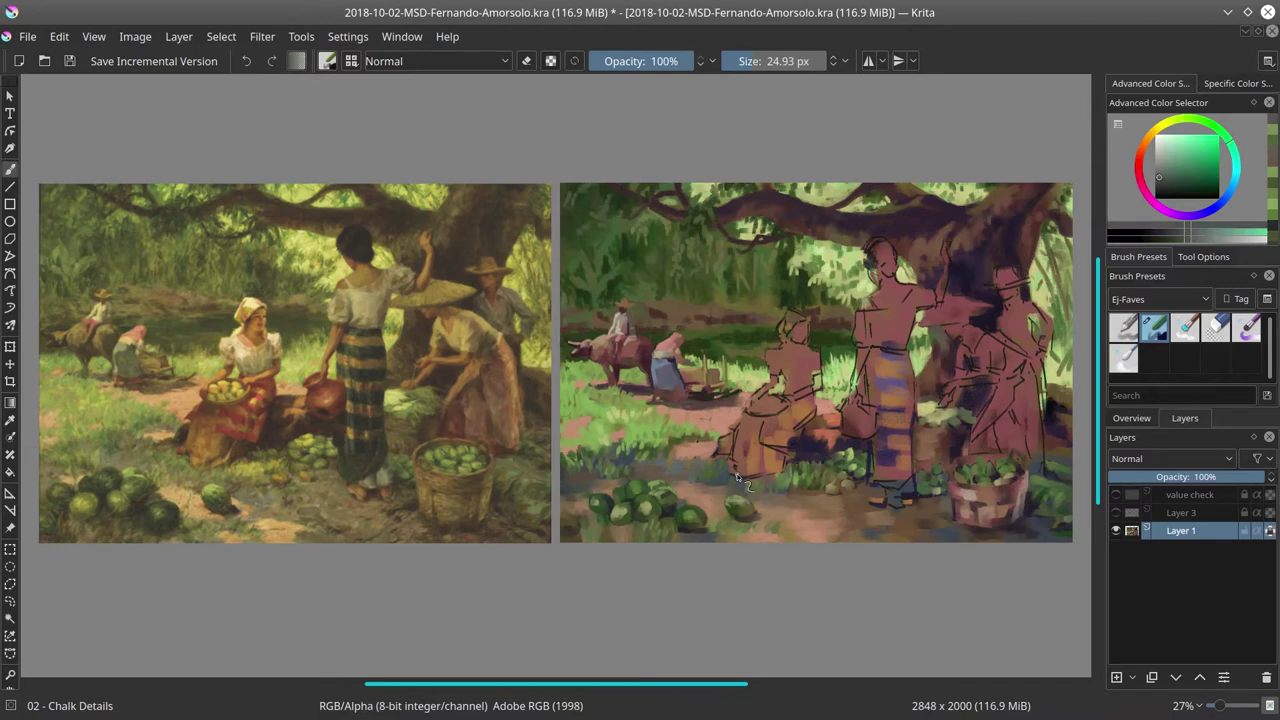
- Paint a light blue-grey stroke on the foreground ground
{"action": "left_click", "coordinate": [740, 483], "text": "ctrl"}
{"action": "left_click", "coordinate": [669, 483], "text": "ctrl"}
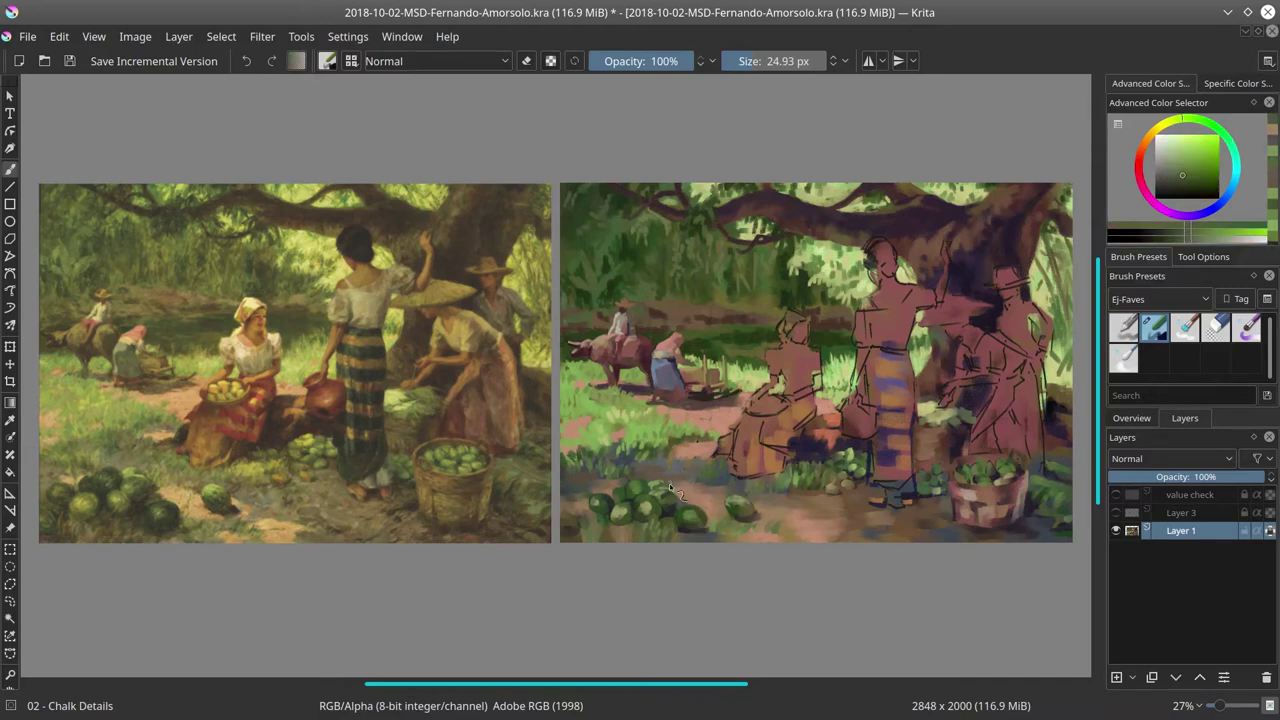
{"action": "left_click", "coordinate": [669, 483], "text": "ctrl"}
{"action": "left_click", "coordinate": [734, 451], "text": "ctrl"}
{"action": "mouse_move", "coordinate": [726, 486]}
{"action": "left_mouse_down"}
{"action": "mouse_move", "coordinate": [698, 496]}
{"action": "mouse_move", "coordinate": [700, 478]}
{"action": "left_mouse_up"}
- Sample greens and the salmon pink of the path for the foreground
{"action": "left_click", "coordinate": [670, 440], "text": "ctrl"}
{"action": "left_click", "coordinate": [735, 485], "text": "ctrl"}
{"action": "left_click", "coordinate": [690, 472], "text": "ctrl"}
{"action": "left_click", "coordinate": [650, 473], "text": "ctrl"}
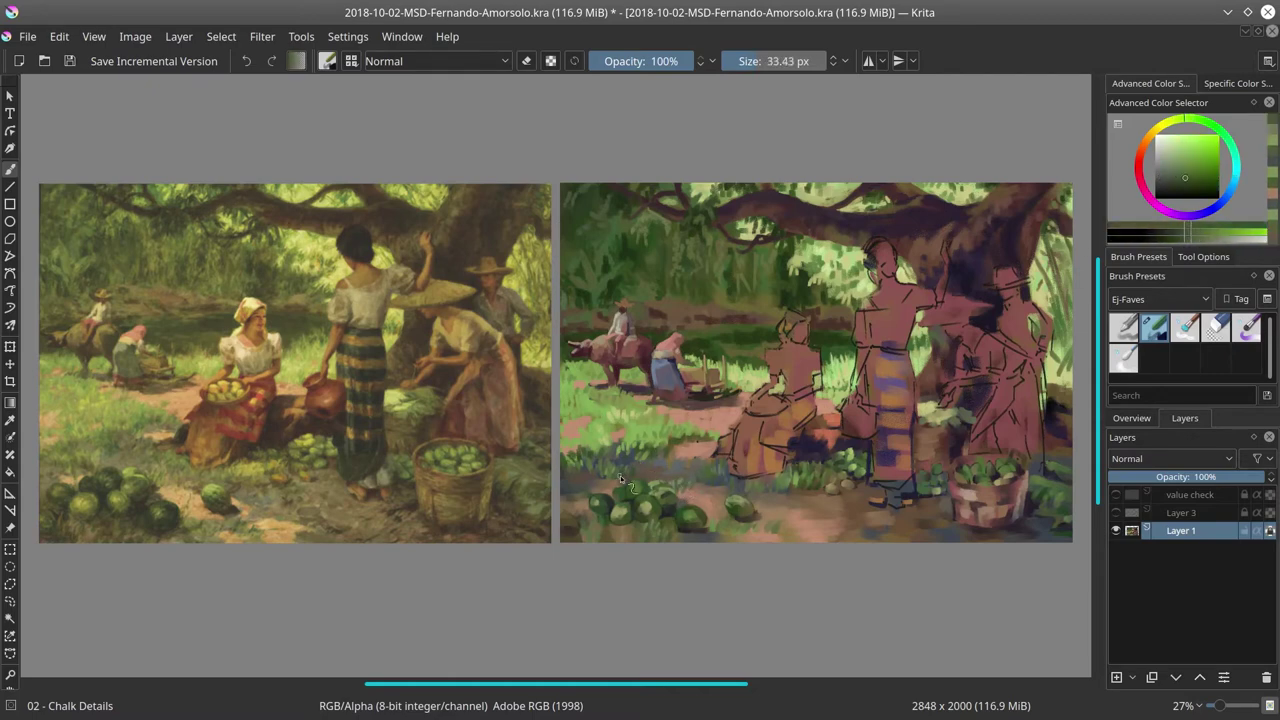
{"action": "left_click", "coordinate": [620, 475], "text": "ctrl"}
{"action": "left_click", "coordinate": [604, 490], "text": "ctrl"}
- Pick grass greens, a green-teal shadow and the pinkish-brown figure tone
{"action": "left_click", "coordinate": [592, 530], "text": "ctrl"}
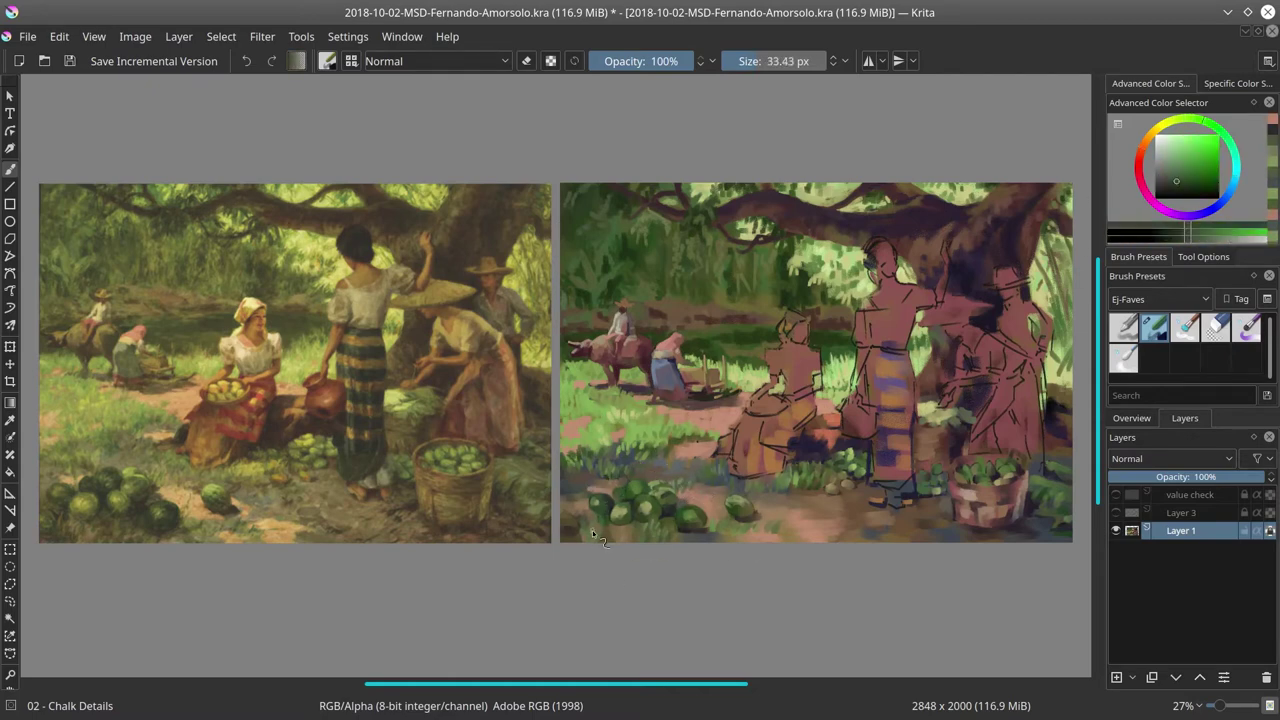
{"action": "left_click", "coordinate": [583, 532], "text": "ctrl"}
{"action": "left_click", "coordinate": [665, 516], "text": "ctrl"}
{"action": "left_click", "coordinate": [697, 511], "text": "ctrl"}
{"action": "left_click", "coordinate": [568, 461], "text": "ctrl"}
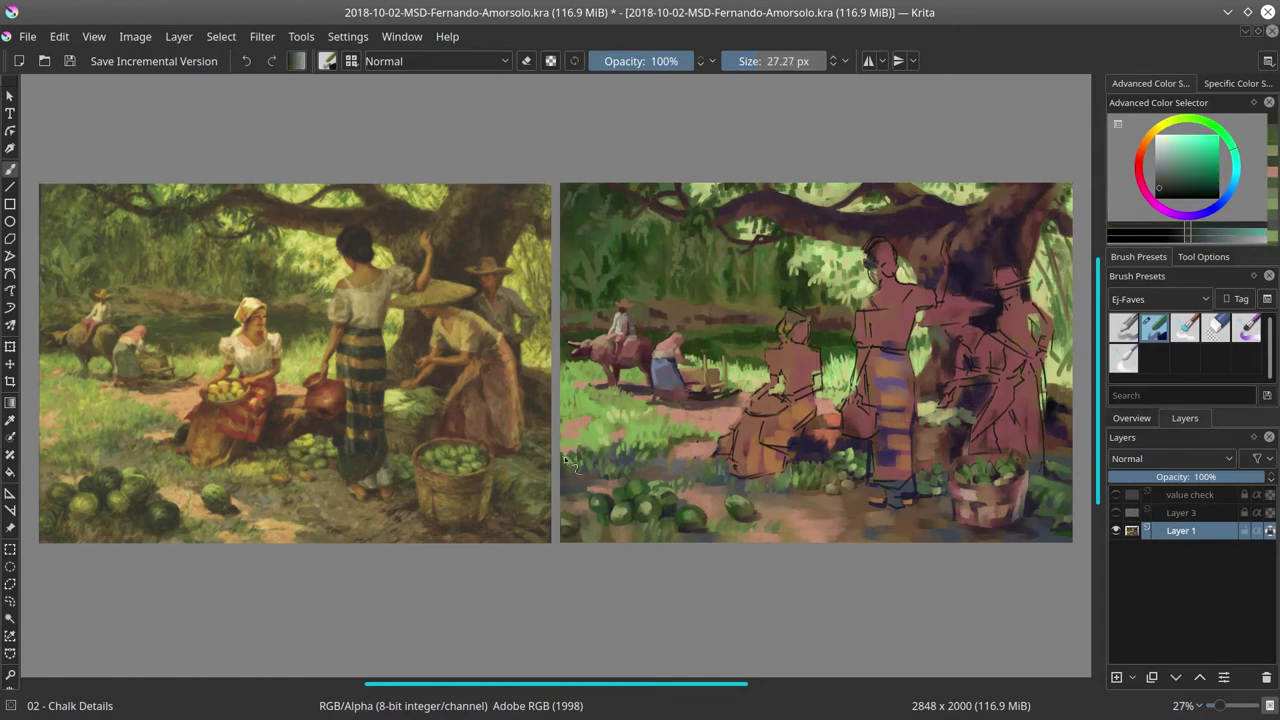
{"action": "left_click", "coordinate": [594, 526], "text": "ctrl"}
{"action": "left_click", "coordinate": [608, 505], "text": "ctrl"}
- Lay a light beige path dab on the ground with a larger brush
{"action": "left_click_drag", "start_coordinate": [914, 431], "coordinate": [898, 427]}
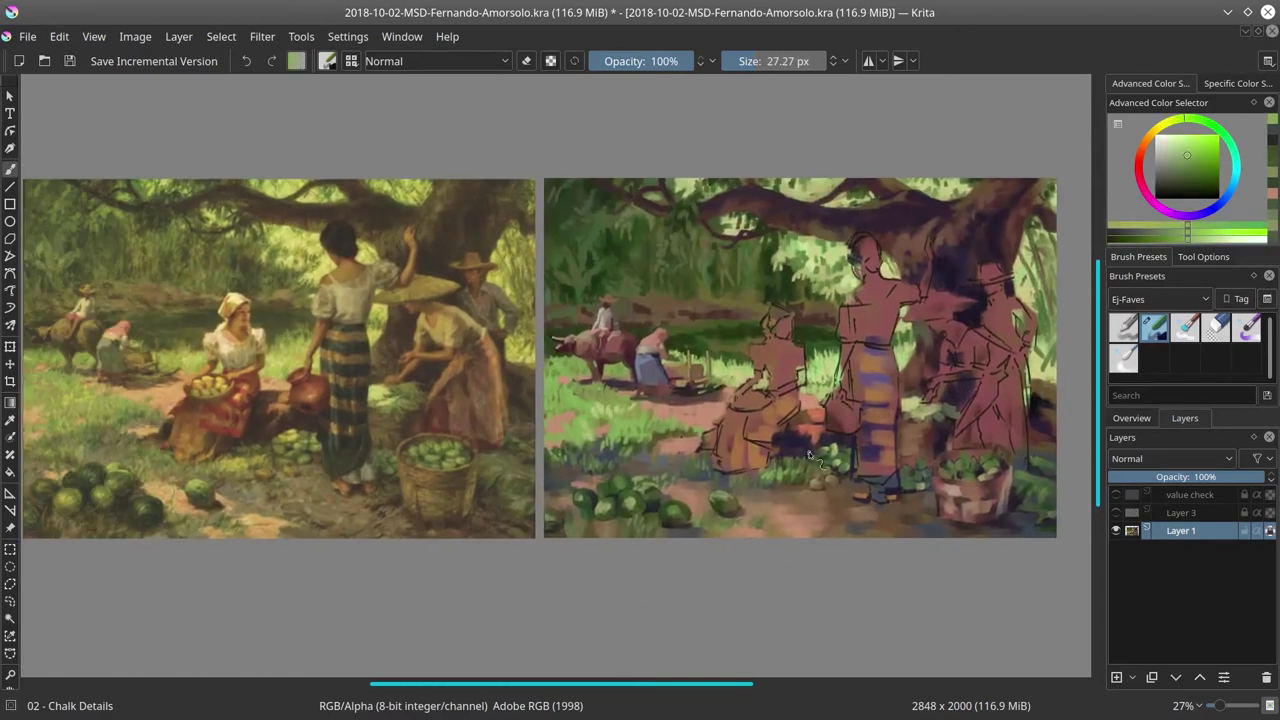
{"action": "left_click", "coordinate": [898, 427], "text": "ctrl"}
{"action": "left_click", "coordinate": [870, 465], "text": "ctrl"}
{"action": "key", "text": "bracketright"}
{"action": "key", "text": "bracketright"}
{"action": "key", "text": "bracketright"}
{"action": "key", "text": "bracketright"}
{"action": "left_click", "coordinate": [838, 505], "text": "ctrl"}
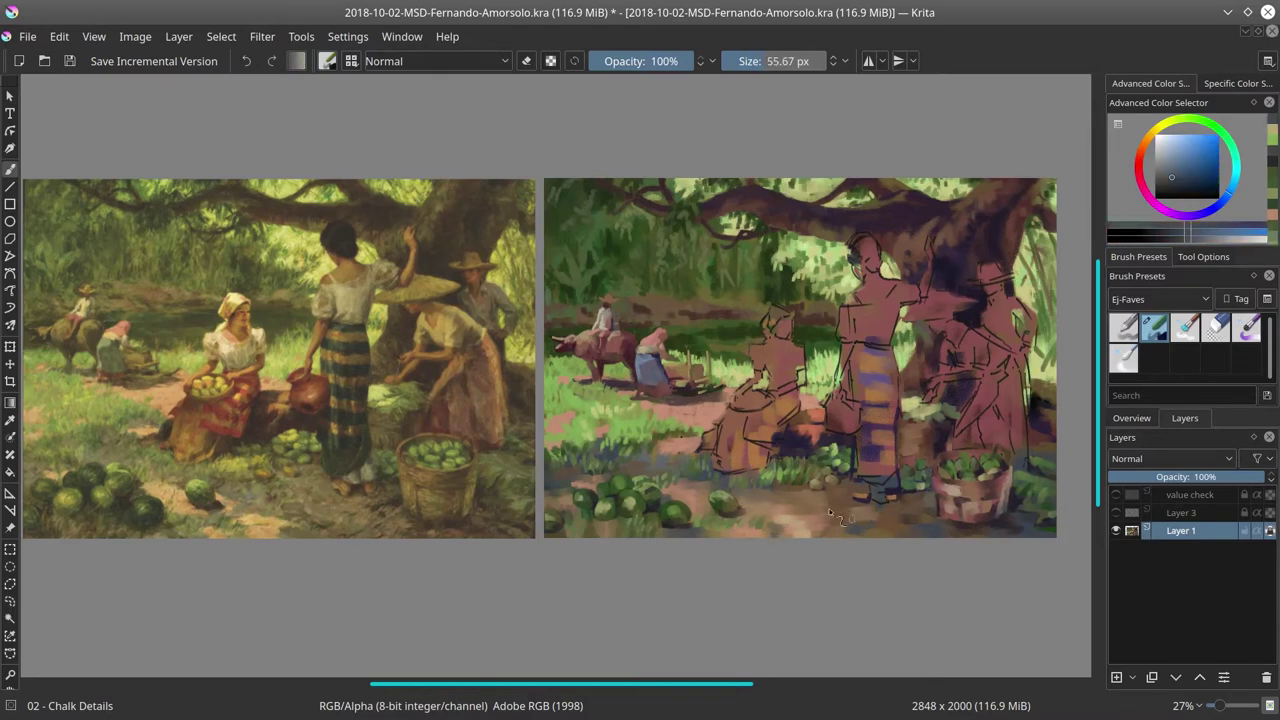
{"action": "left_click", "coordinate": [784, 523], "text": "ctrl"}
- Paint a darker brown foreground dab near the watermelons with a smaller brush
{"action": "left_click", "coordinate": [692, 498], "text": "ctrl"}
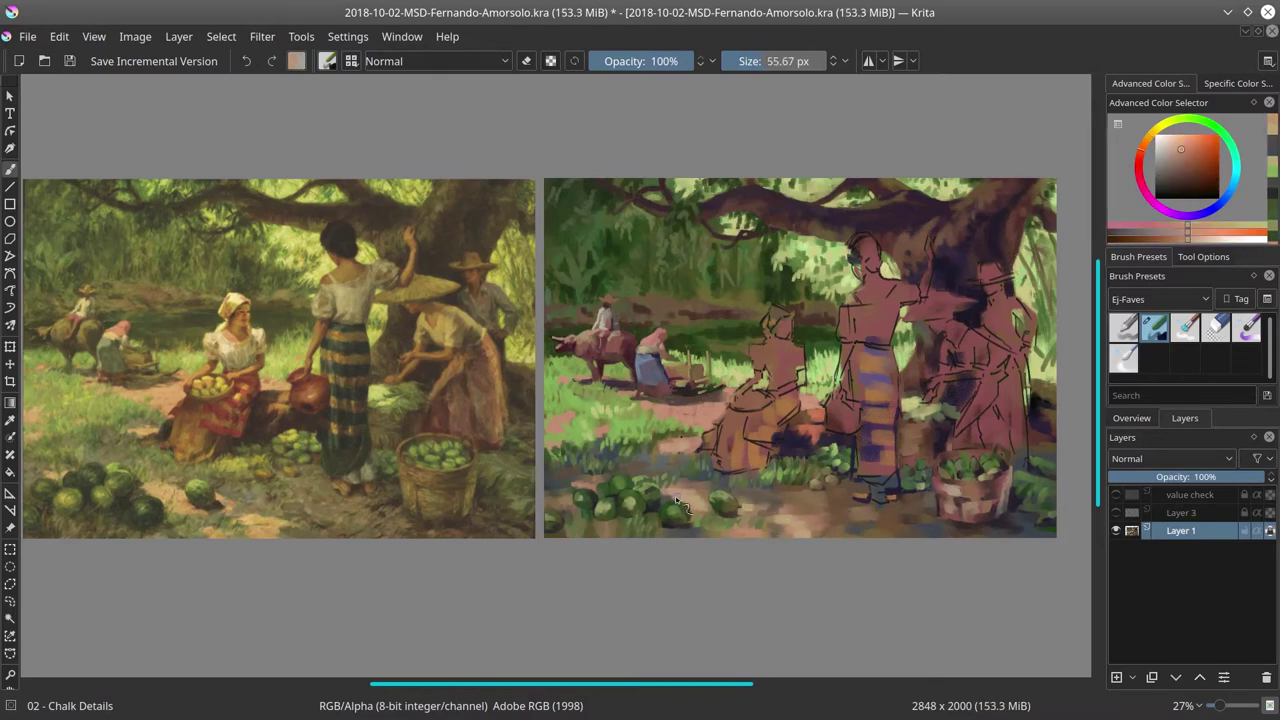
{"action": "left_click", "coordinate": [745, 503], "text": "ctrl"}
{"action": "left_click", "coordinate": [745, 503], "text": "ctrl"}
{"action": "left_click", "coordinate": [760, 498], "text": "ctrl"}
{"action": "left_click_drag", "start_coordinate": [790, 490], "coordinate": [764, 492]}
{"action": "key", "text": "bracketleft"}
{"action": "key", "text": "bracketleft"}
{"action": "key", "text": "bracketleft"}
{"action": "left_click", "coordinate": [775, 492], "text": "ctrl"}
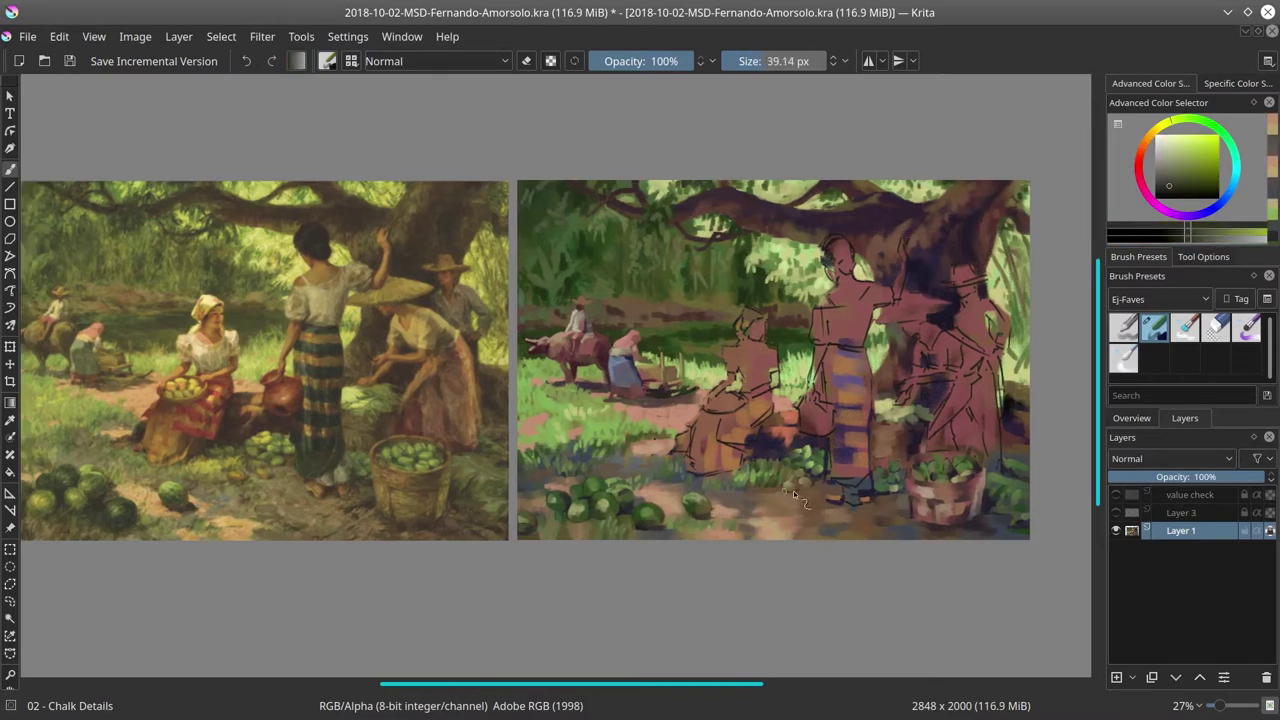
{"action": "left_click", "coordinate": [790, 488], "text": "ctrl"}
- Pick yellow-green highlight, blue-grey shadow and light tan with a finer brush
{"action": "key", "text": "bracketleft"}
{"action": "left_click", "coordinate": [815, 478], "text": "ctrl"}
{"action": "key", "text": "bracketleft"}
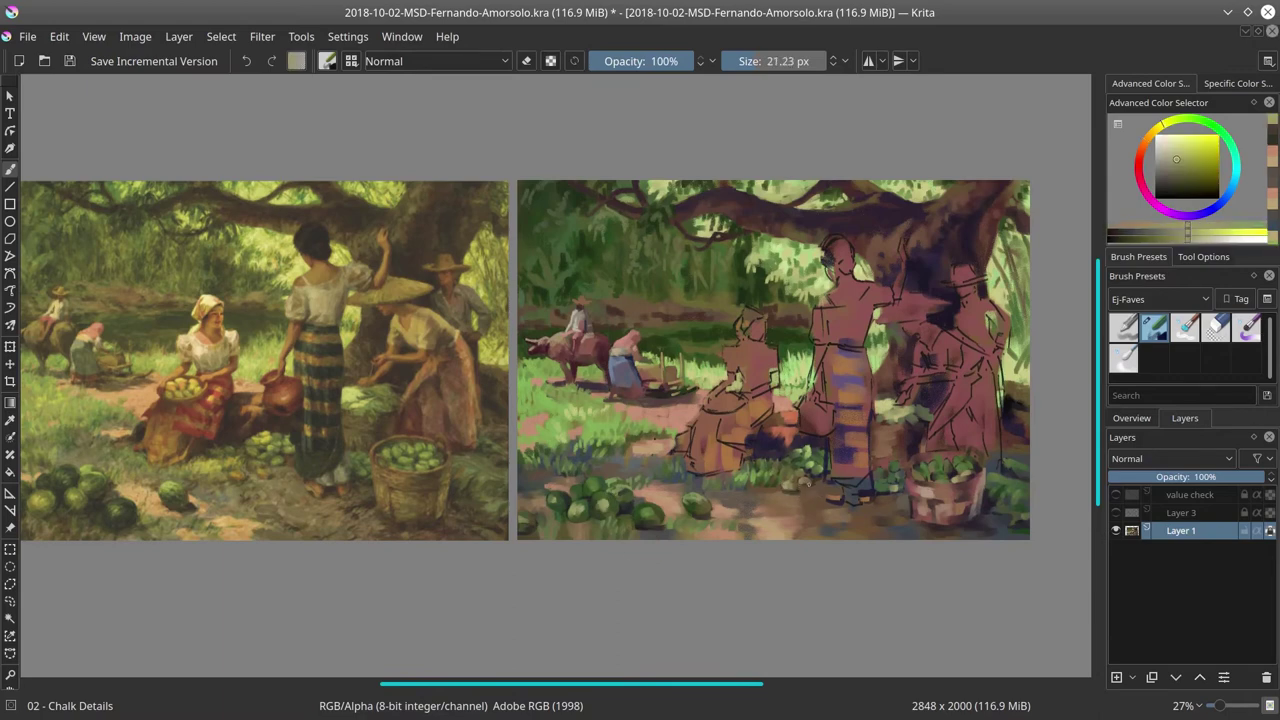
{"action": "left_click", "coordinate": [803, 470], "text": "ctrl"}
{"action": "left_click", "coordinate": [809, 498], "text": "ctrl"}
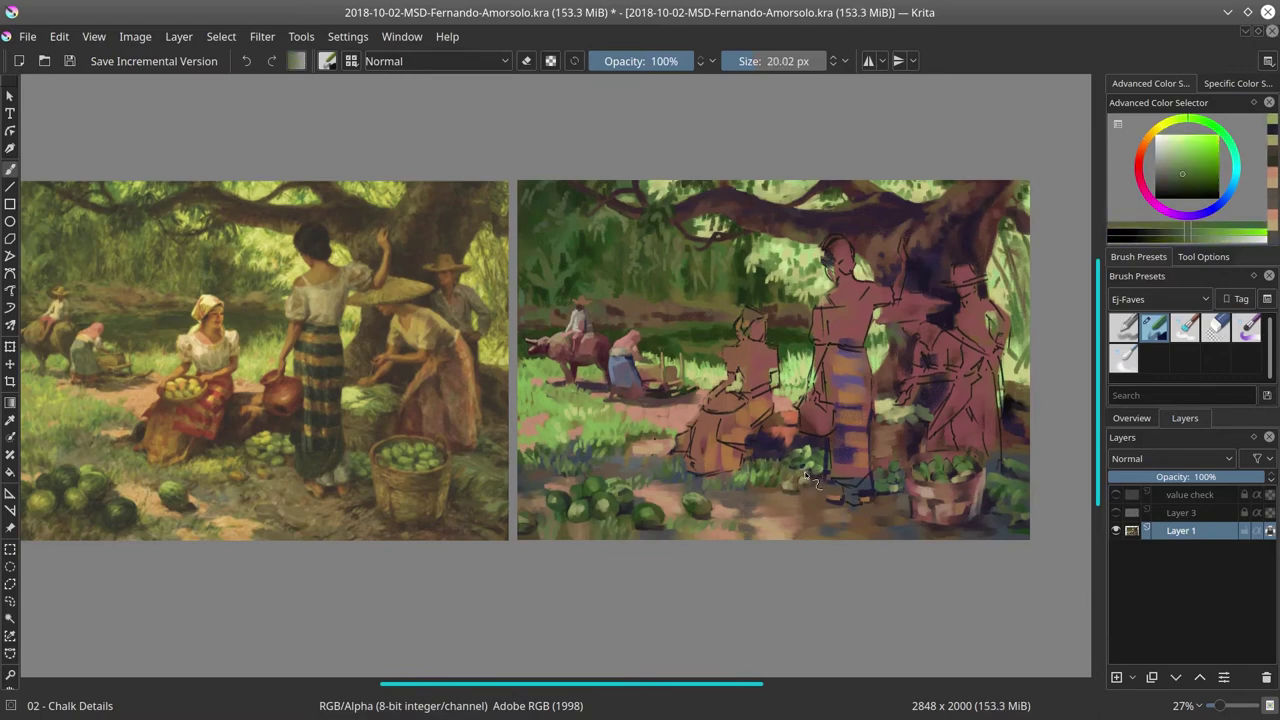
{"action": "left_click", "coordinate": [830, 442], "text": "ctrl"}
- Paint small green dabs into the grass by the figures and save
{"action": "left_click", "coordinate": [800, 460], "text": "ctrl"}
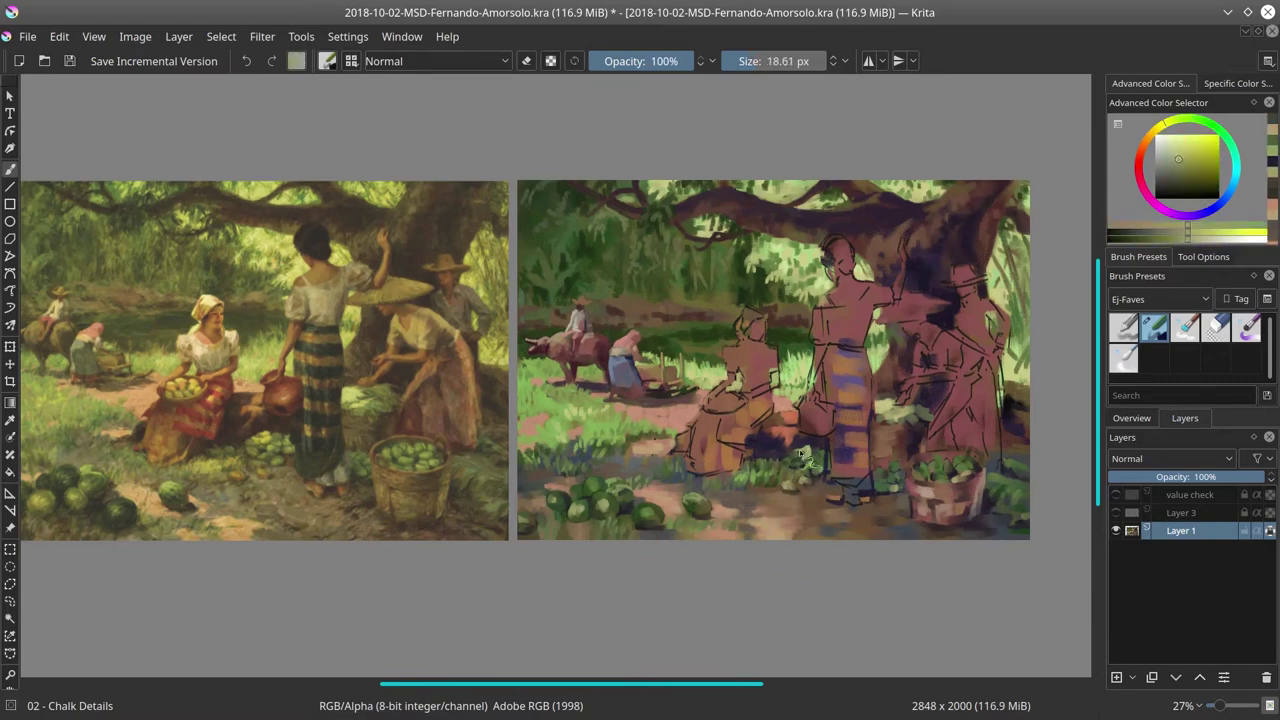
{"action": "left_click", "coordinate": [798, 452], "text": "ctrl"}
{"action": "left_click", "coordinate": [825, 464], "text": "ctrl"}
{"action": "left_click", "coordinate": [803, 467], "text": "ctrl"}
{"action": "left_click", "coordinate": [804, 468], "text": "ctrl"}
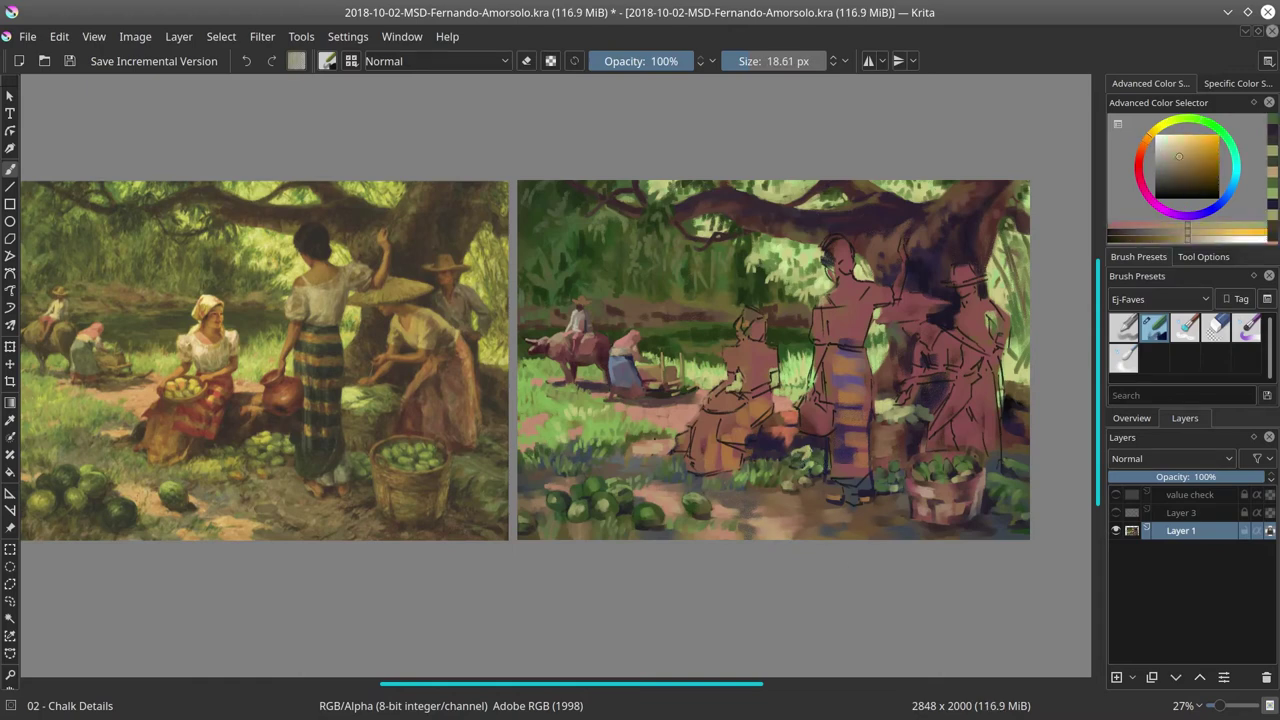
{"action": "left_click", "coordinate": [806, 456], "text": "ctrl"}
{"action": "left_click", "coordinate": [70, 61]}
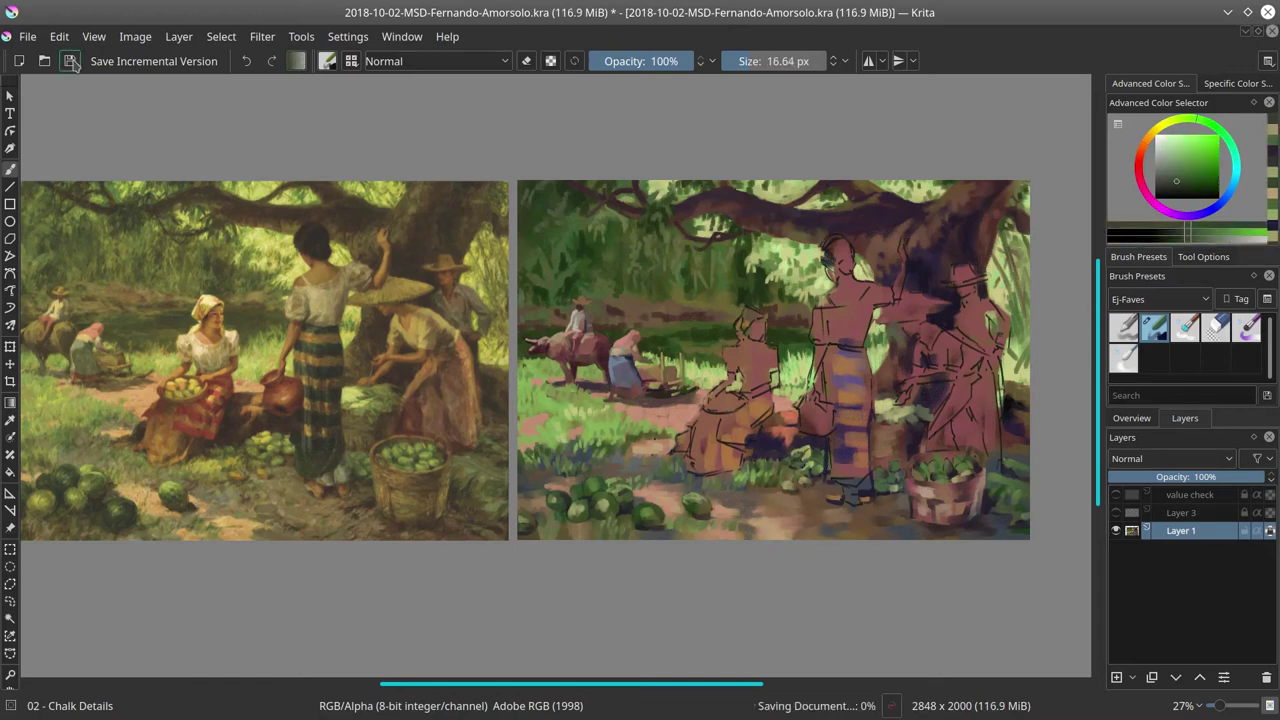
- Move to the right fruit basket and sample its pink-magenta tone
{"action": "left_click_drag", "start_coordinate": [692, 478], "coordinate": [680, 425]}
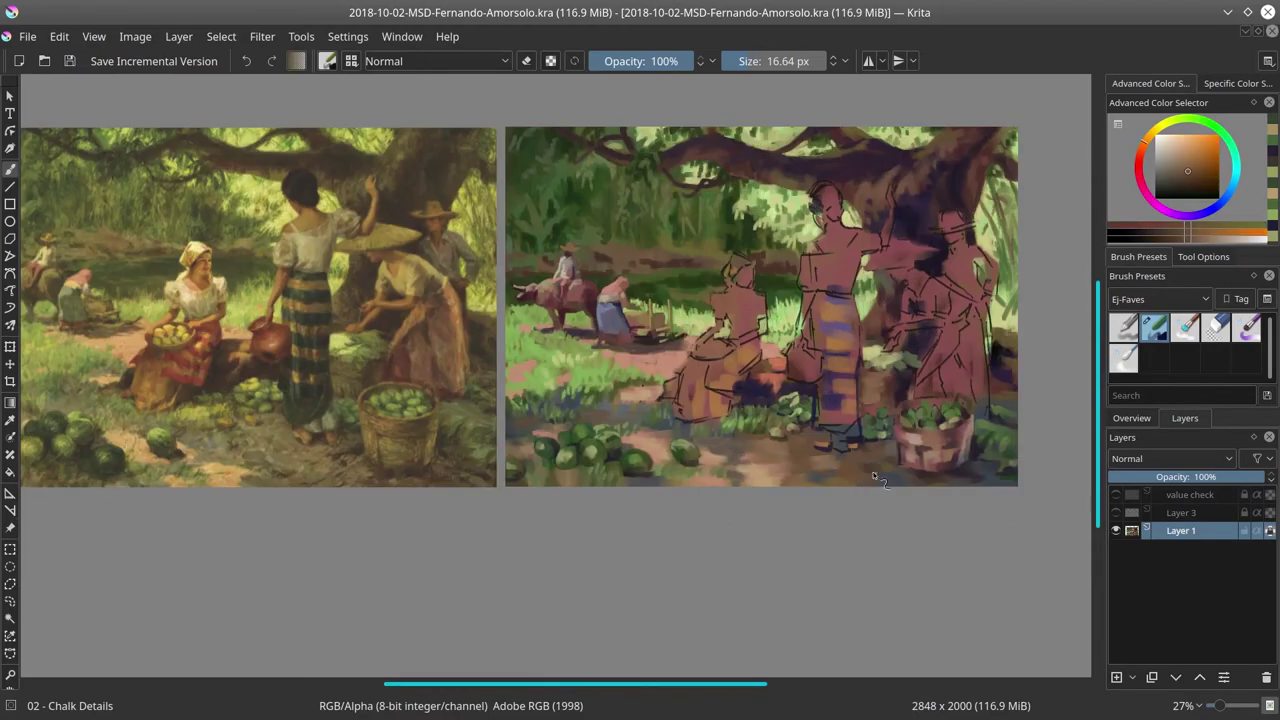
{"action": "left_click", "coordinate": [850, 300], "text": "ctrl"}
{"action": "mouse_move", "coordinate": [890, 470]}
{"action": "left_mouse_down"}
{"action": "mouse_move", "coordinate": [975, 480]}
{"action": "mouse_move", "coordinate": [924, 446]}
{"action": "mouse_move", "coordinate": [960, 480]}
{"action": "left_mouse_up"}
{"action": "left_click", "coordinate": [991, 471], "text": "ctrl"}
{"action": "left_click", "coordinate": [972, 475], "text": "ctrl"}
{"action": "left_click", "coordinate": [920, 457], "text": "ctrl"}
{"action": "left_click", "coordinate": [920, 457], "text": "ctrl"}
{"action": "left_click", "coordinate": [945, 449], "text": "ctrl"}
{"action": "left_click", "coordinate": [950, 460], "text": "ctrl"}
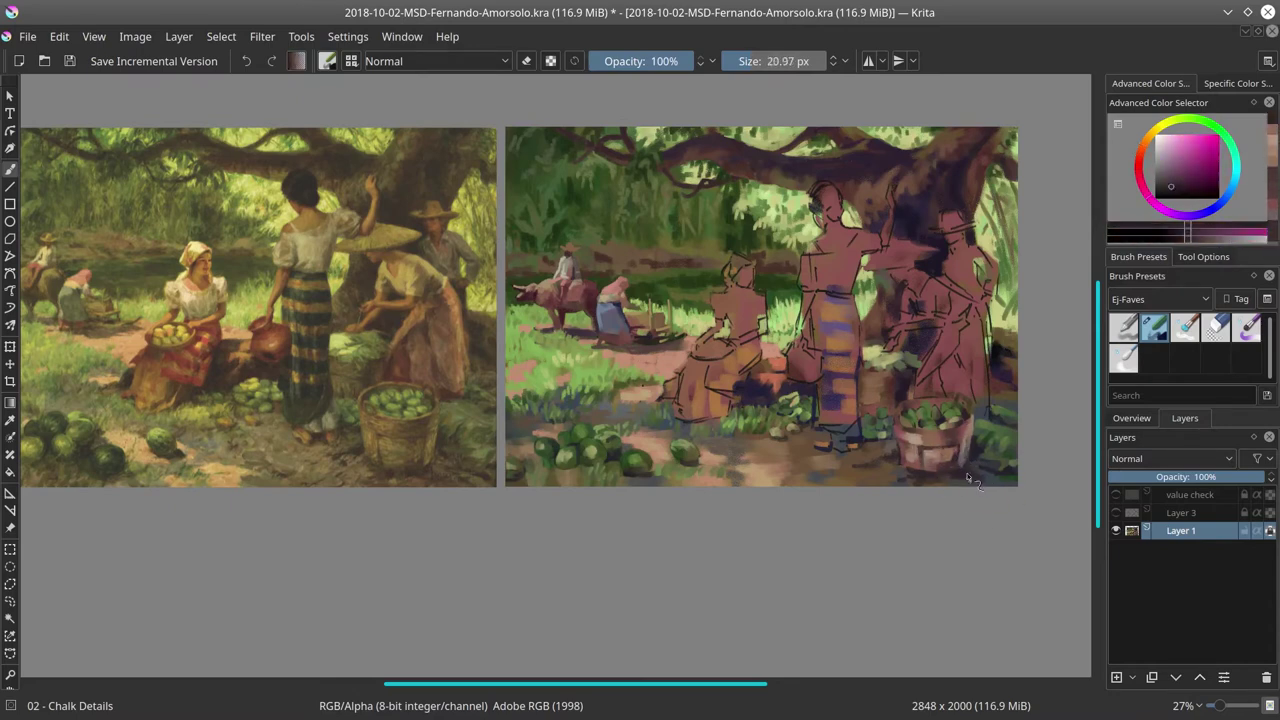
- Paint orange-brown and pink-magenta onto the basket
{"action": "left_click", "coordinate": [904, 467], "text": "ctrl"}
{"action": "left_click", "coordinate": [896, 429], "text": "ctrl"}
{"action": "left_click", "coordinate": [907, 405], "text": "ctrl"}
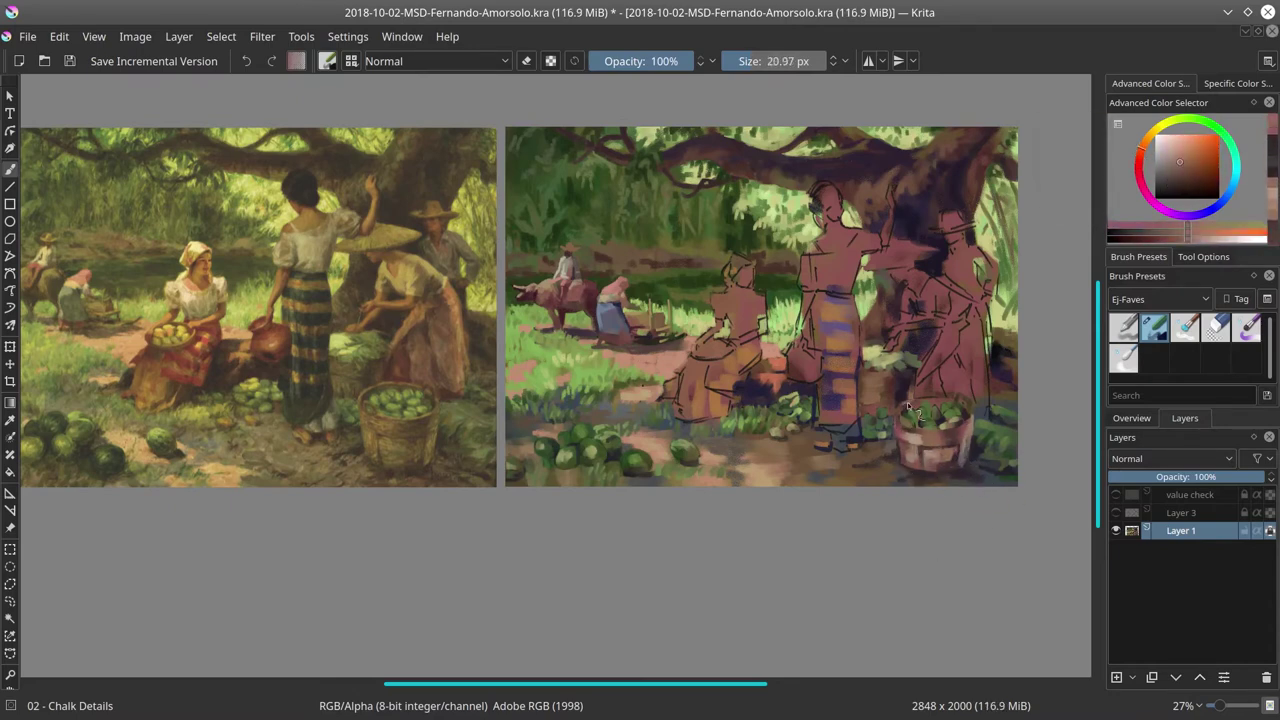
{"action": "left_click", "coordinate": [912, 430], "text": "ctrl"}
{"action": "left_click", "coordinate": [976, 446], "text": "ctrl"}
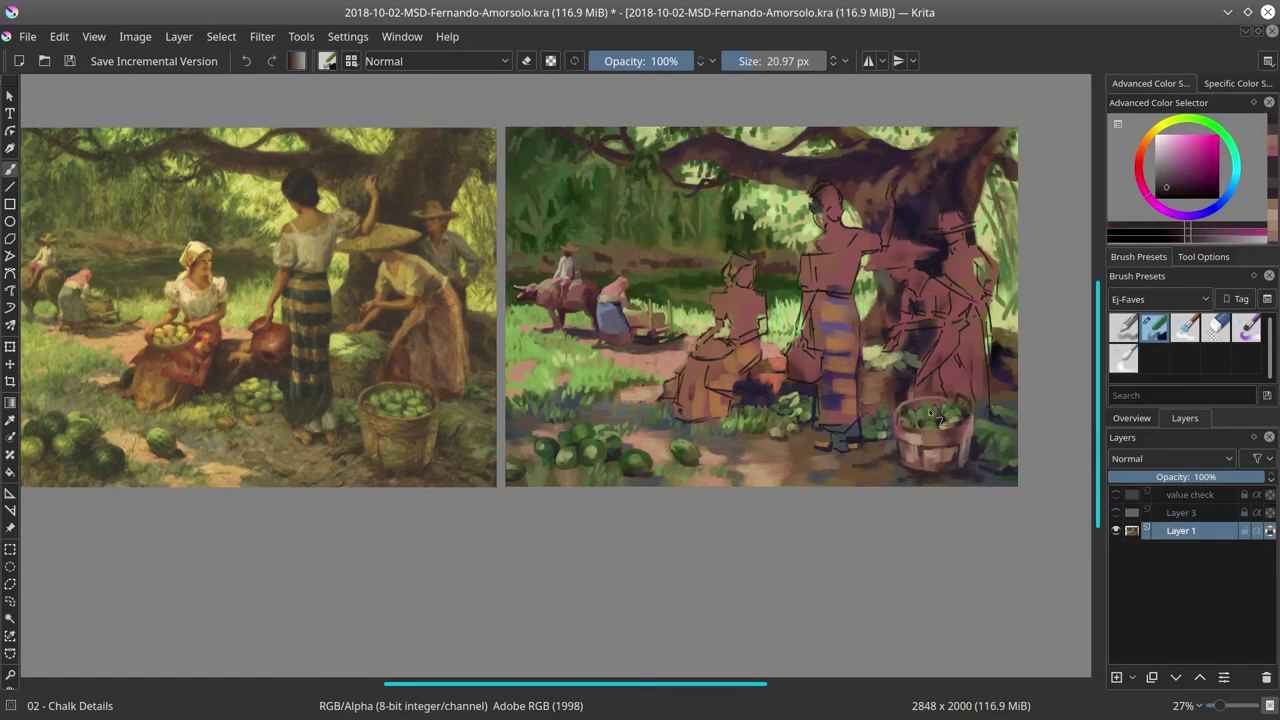
- Add green mangoes and a dark purple shadow to the basket, then save
{"action": "left_click", "coordinate": [1000, 450], "text": "ctrl"}
{"action": "left_click", "coordinate": [990, 418], "text": "ctrl"}
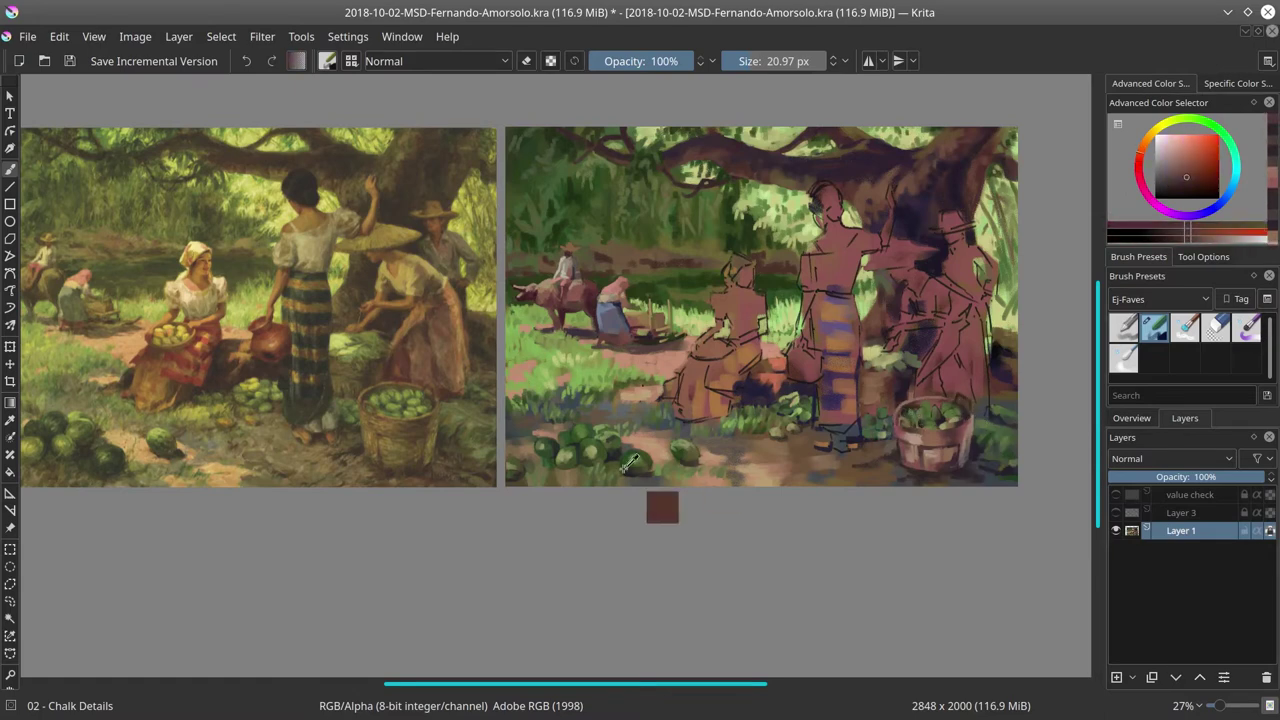
{"action": "left_click", "coordinate": [912, 414], "text": "ctrl"}
{"action": "left_click", "coordinate": [946, 412], "text": "ctrl"}
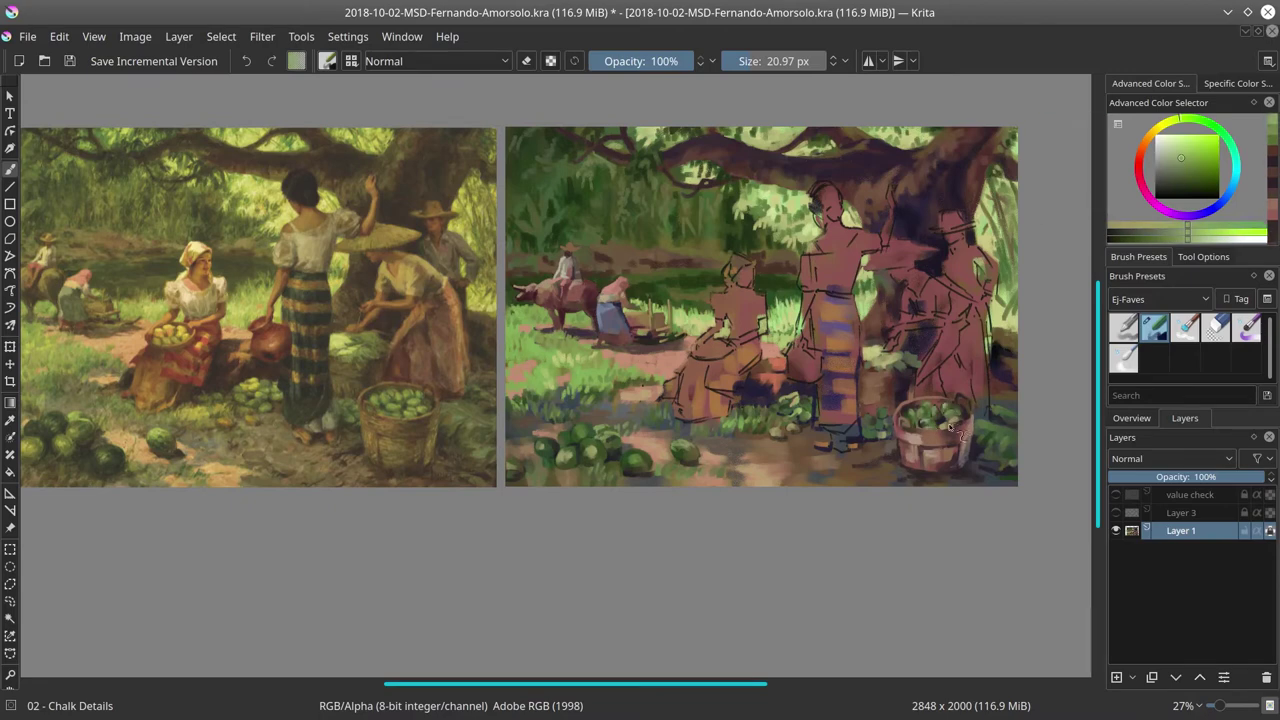
{"action": "left_click", "coordinate": [950, 427], "text": "ctrl"}
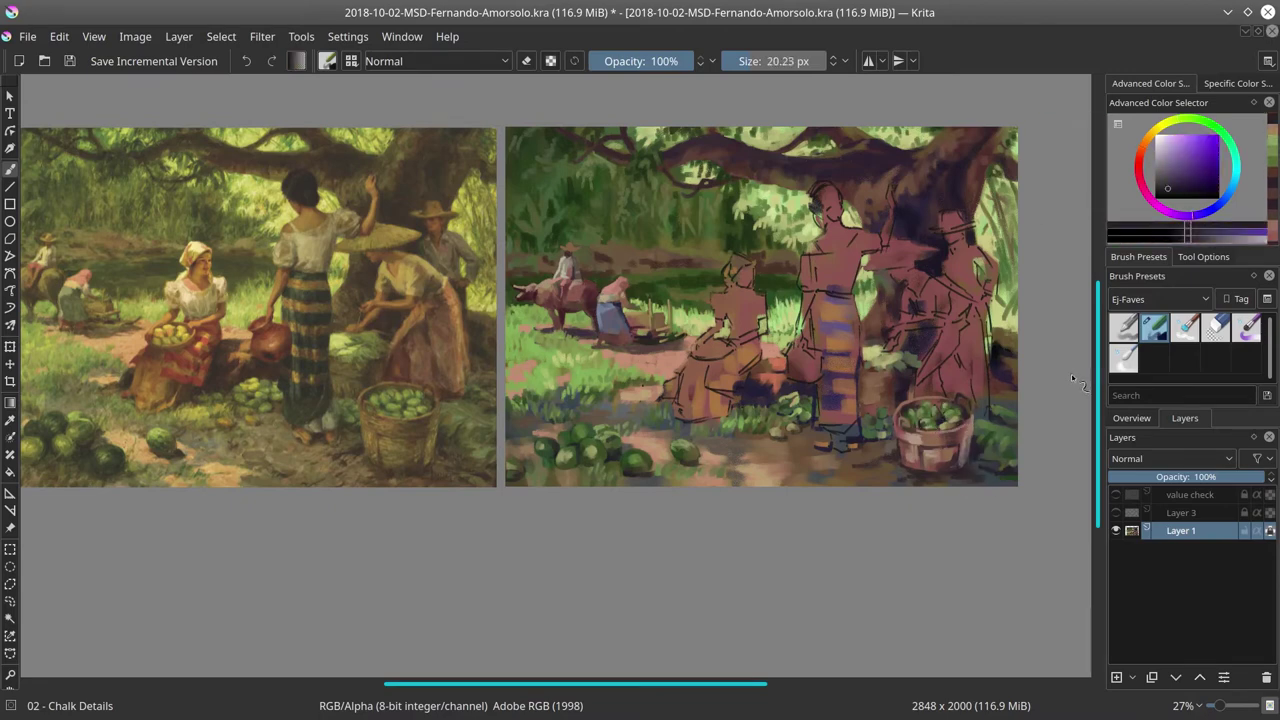
{"action": "left_click", "coordinate": [70, 61]}
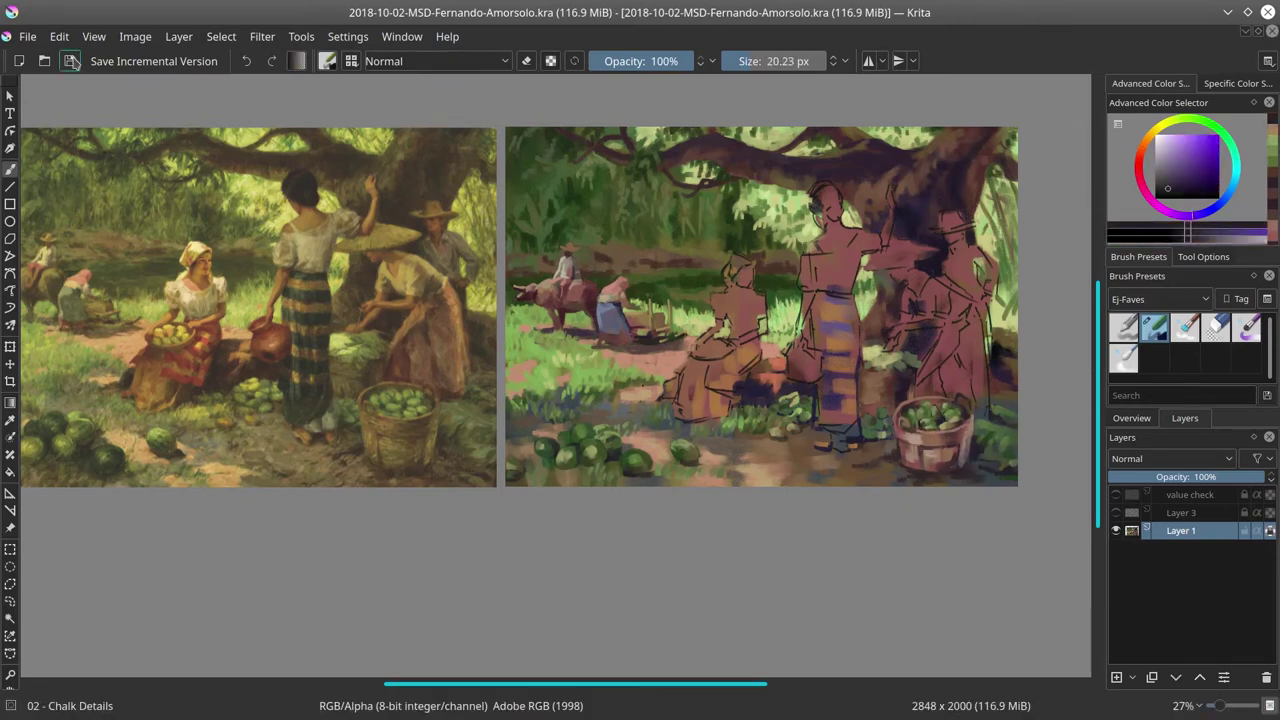
- Pick dark orange-brown, grass greens and a greyish purple shadow tone
{"action": "left_click", "coordinate": [457, 278], "text": "ctrl"}
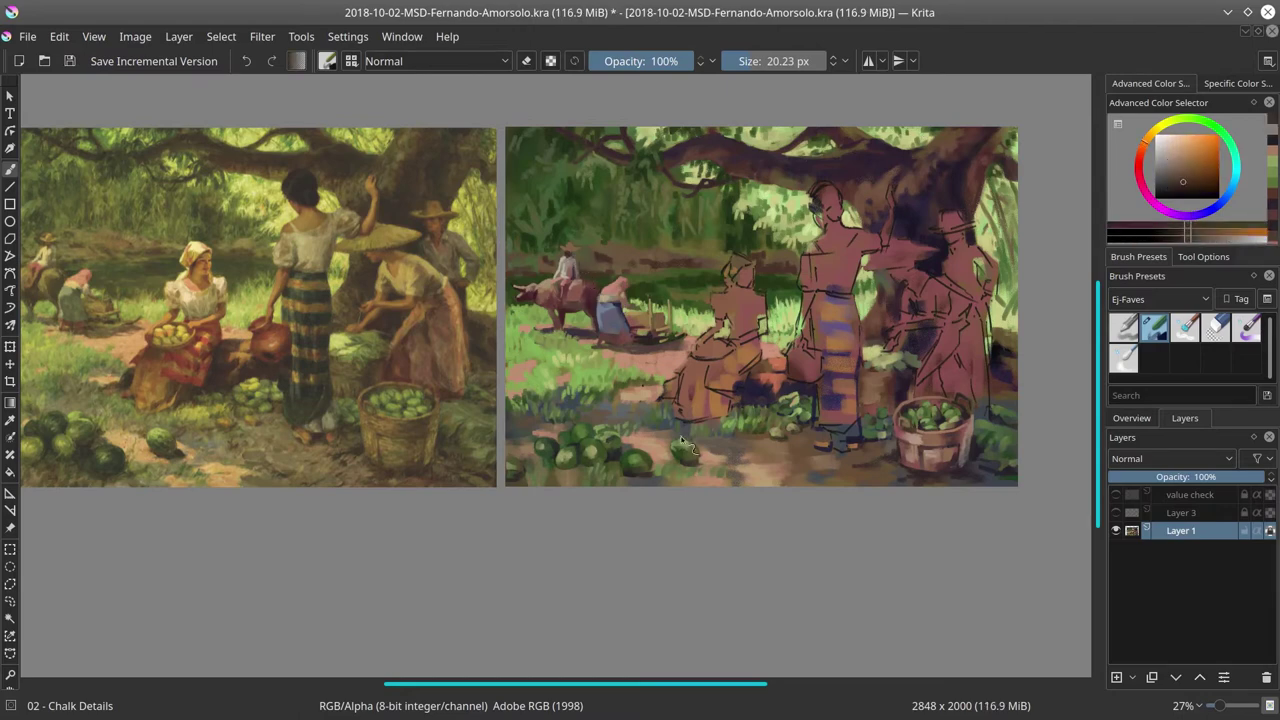
{"action": "left_click", "coordinate": [966, 465], "text": "ctrl"}
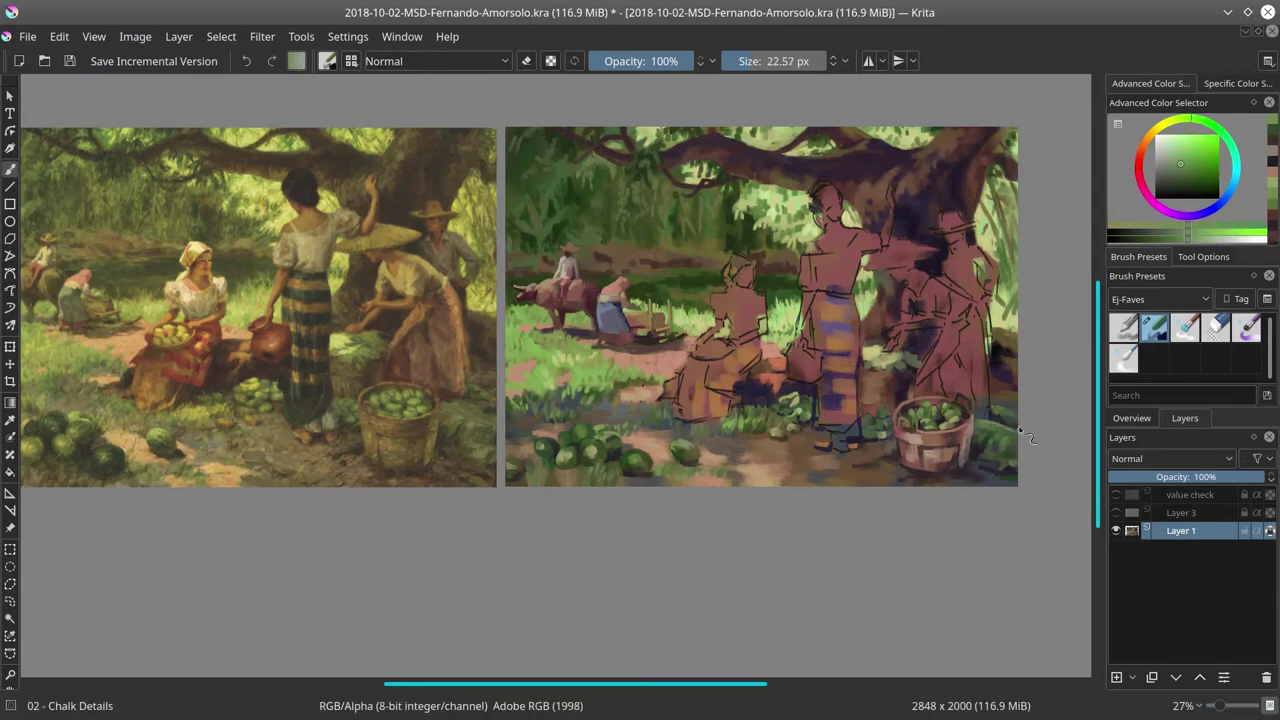
{"action": "left_click", "coordinate": [996, 446], "text": "ctrl"}
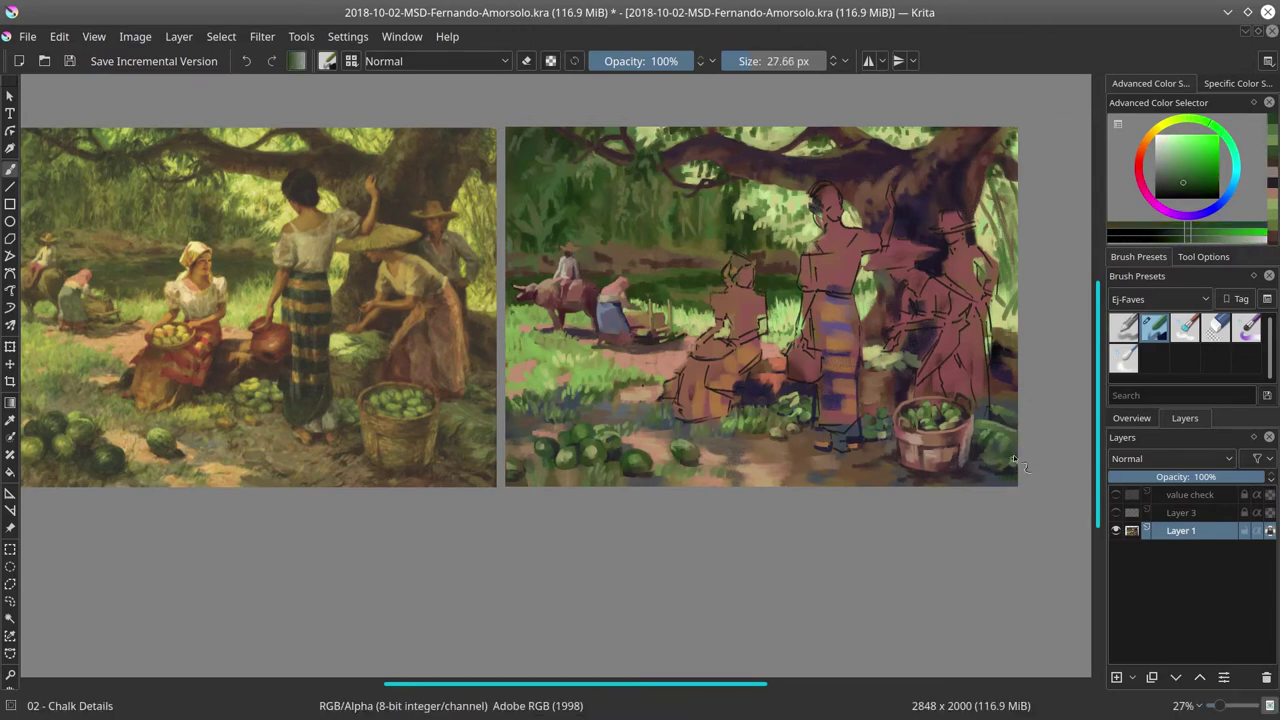
{"action": "left_click", "coordinate": [1012, 458], "text": "ctrl"}
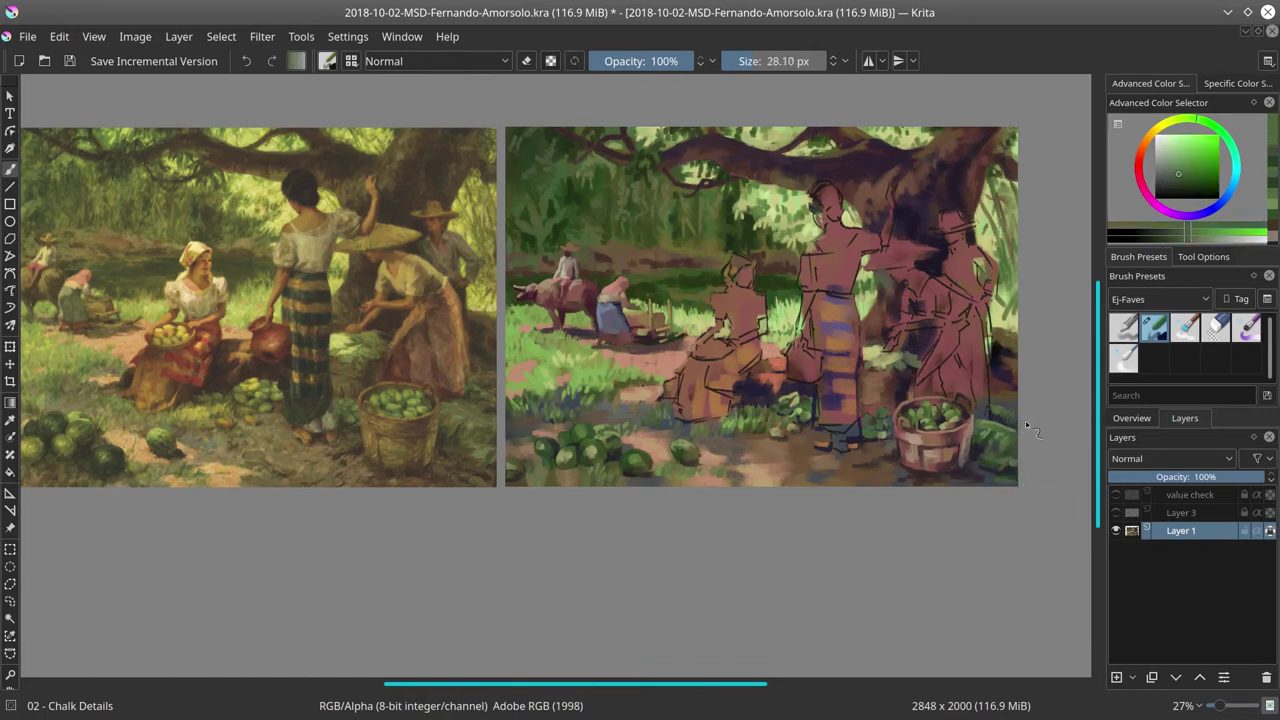
{"action": "left_click", "coordinate": [1022, 449], "text": "ctrl"}
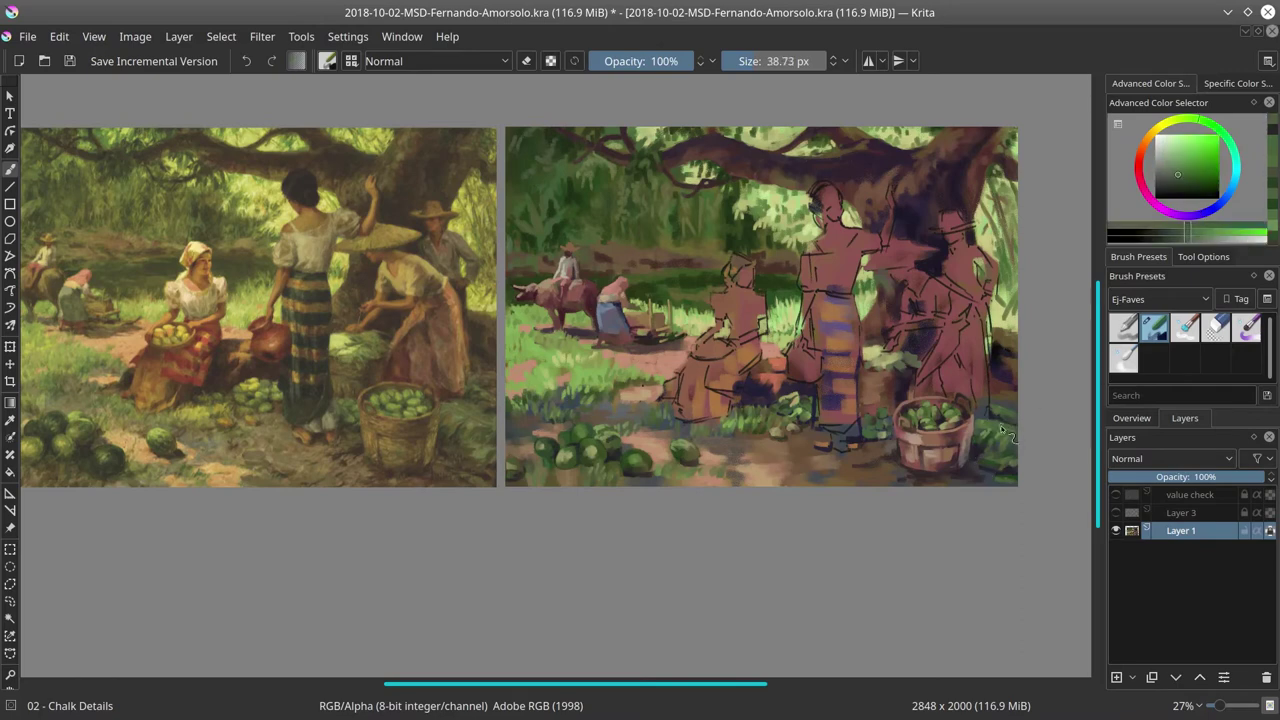
{"action": "left_click", "coordinate": [1017, 440], "text": "ctrl"}
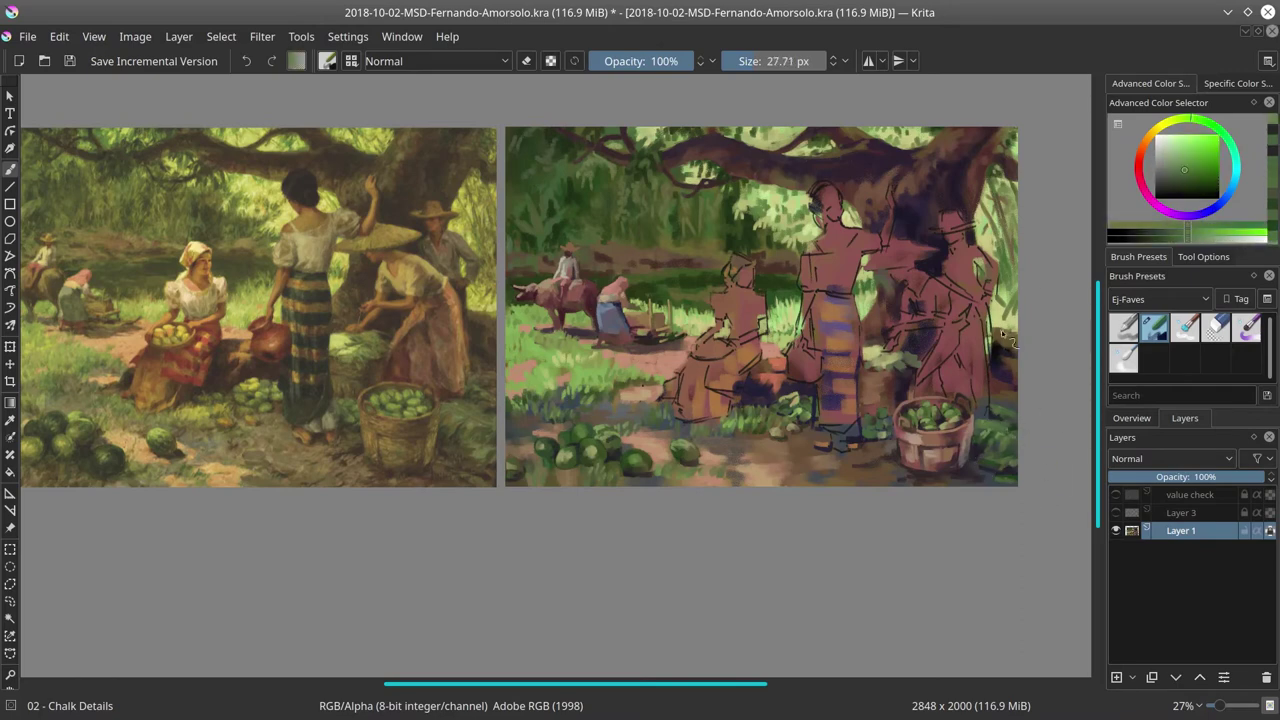
- Pick dark reddish pink, grass greens and orange-browns near the basket
{"action": "left_click", "coordinate": [1023, 378], "text": "ctrl"}
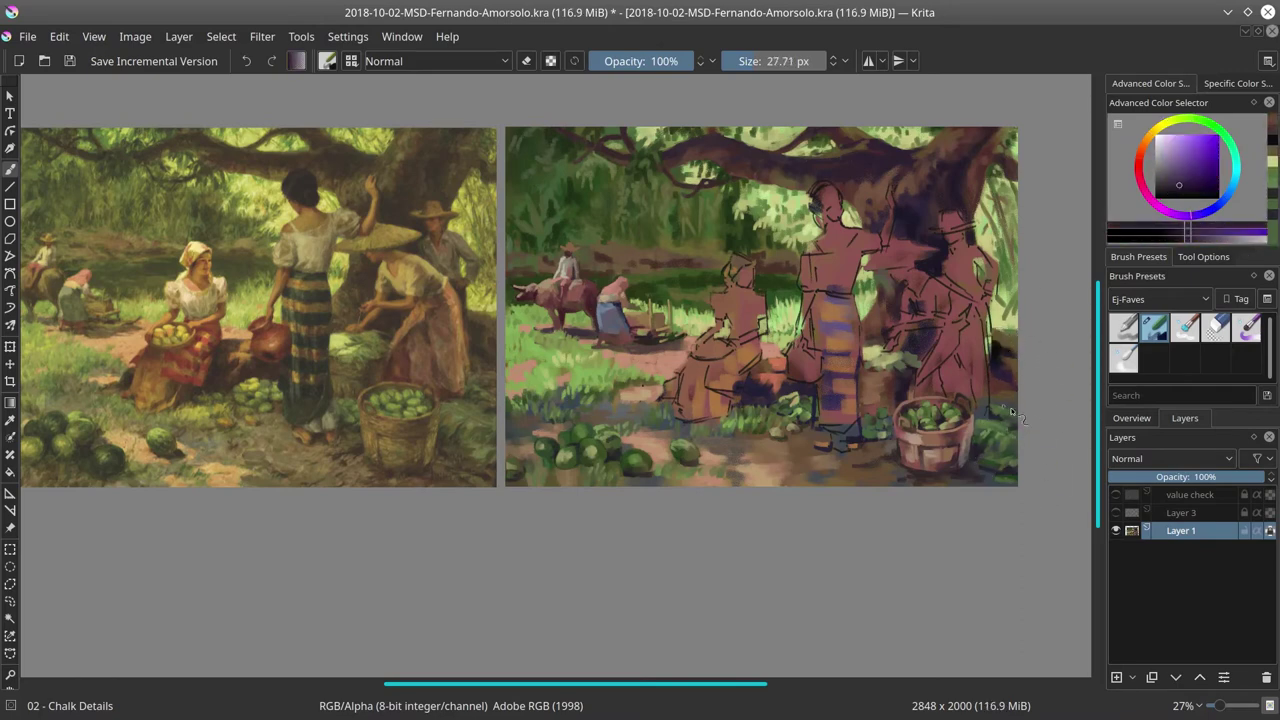
{"action": "left_click", "coordinate": [1044, 452], "text": "ctrl"}
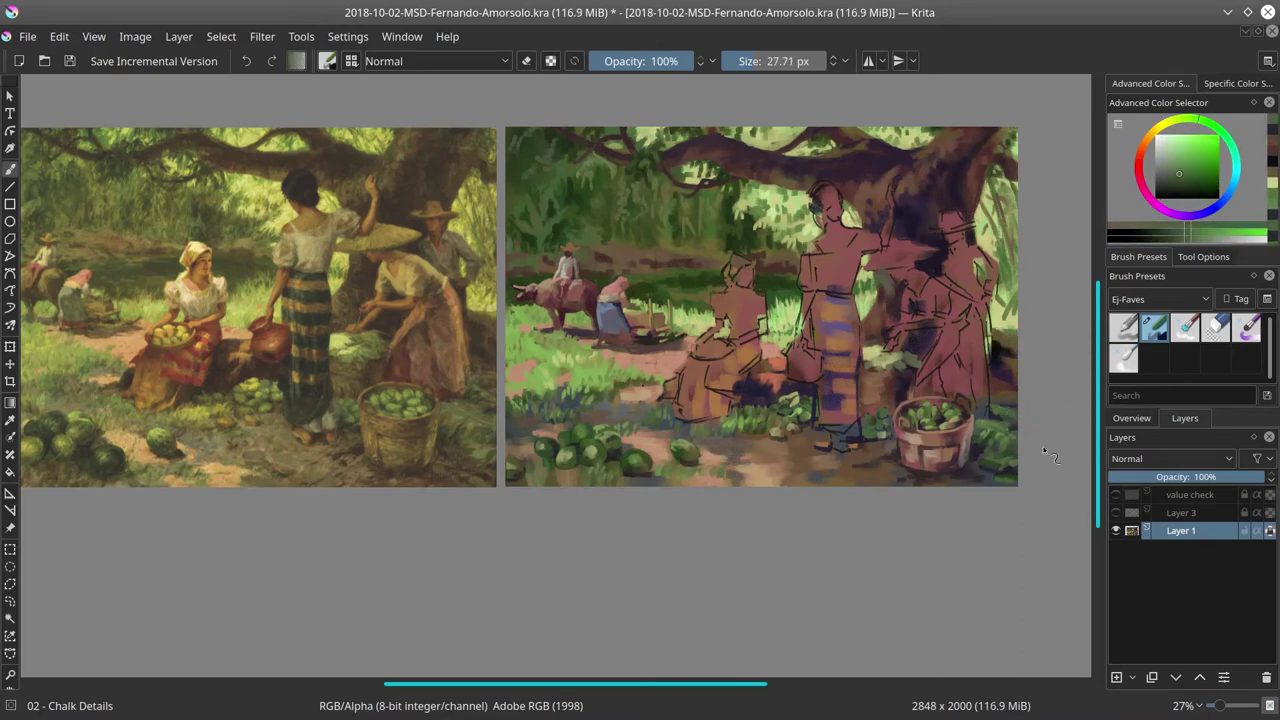
{"action": "left_click", "coordinate": [871, 424], "text": "ctrl"}
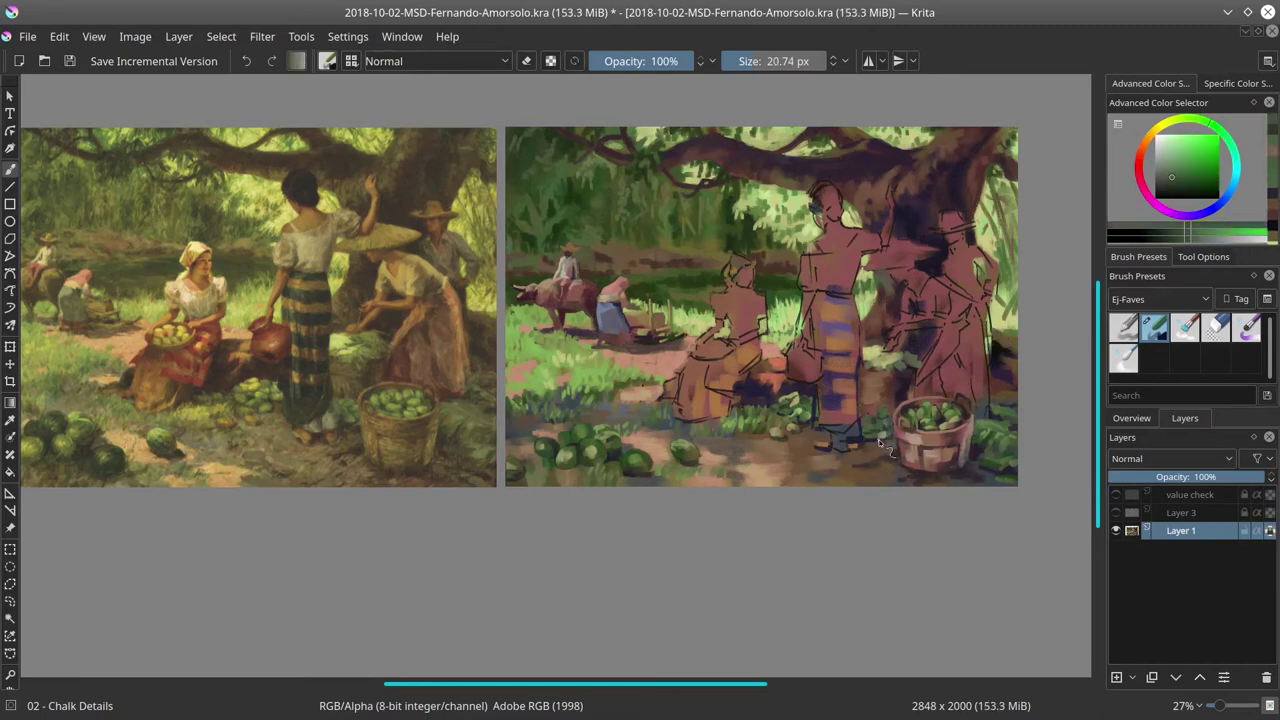
{"action": "left_click", "coordinate": [886, 435], "text": "ctrl"}
{"action": "left_click", "coordinate": [876, 436], "text": "ctrl"}
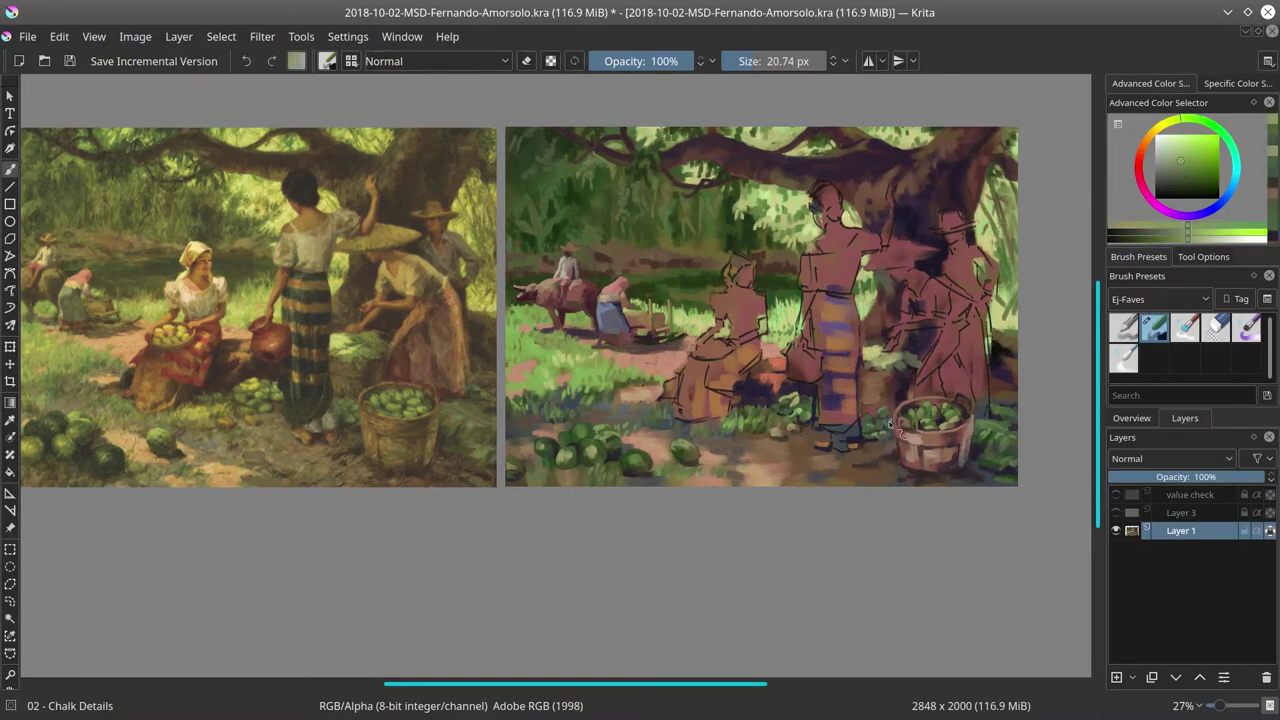
{"action": "left_click", "coordinate": [899, 419], "text": "ctrl"}
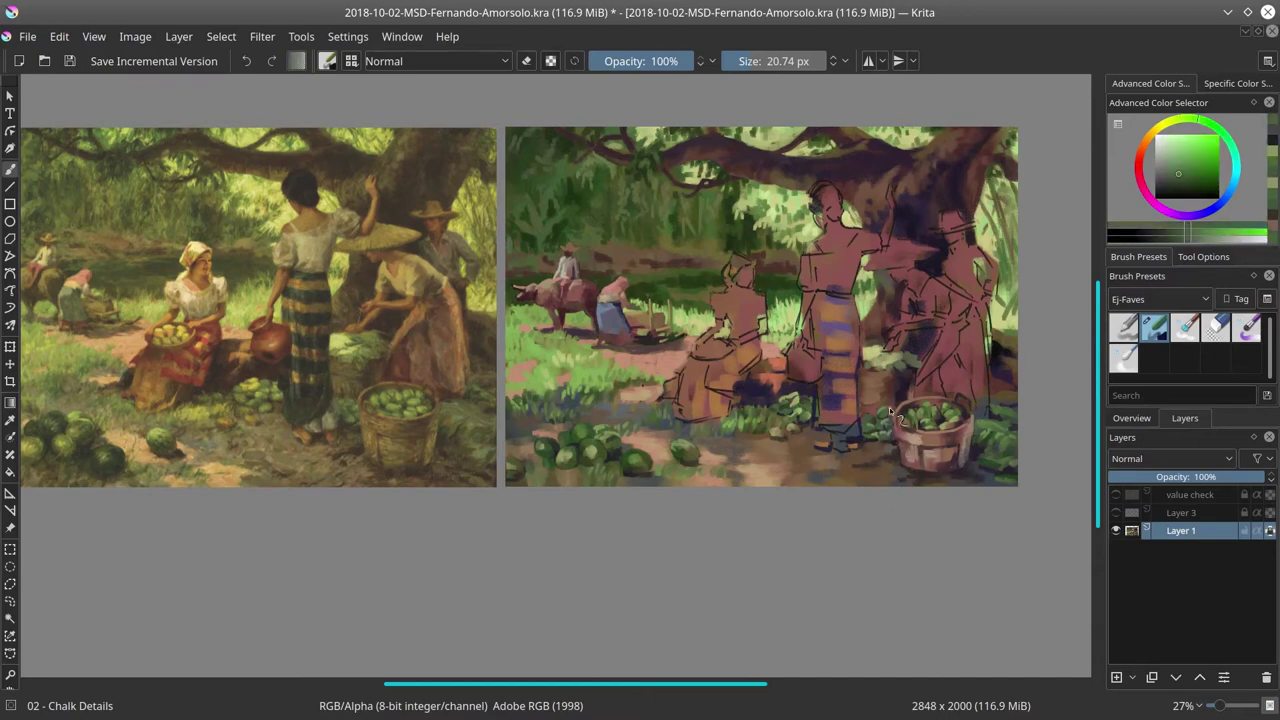
{"action": "left_click", "coordinate": [905, 382], "text": "ctrl"}
{"action": "left_click", "coordinate": [889, 391], "text": "ctrl"}
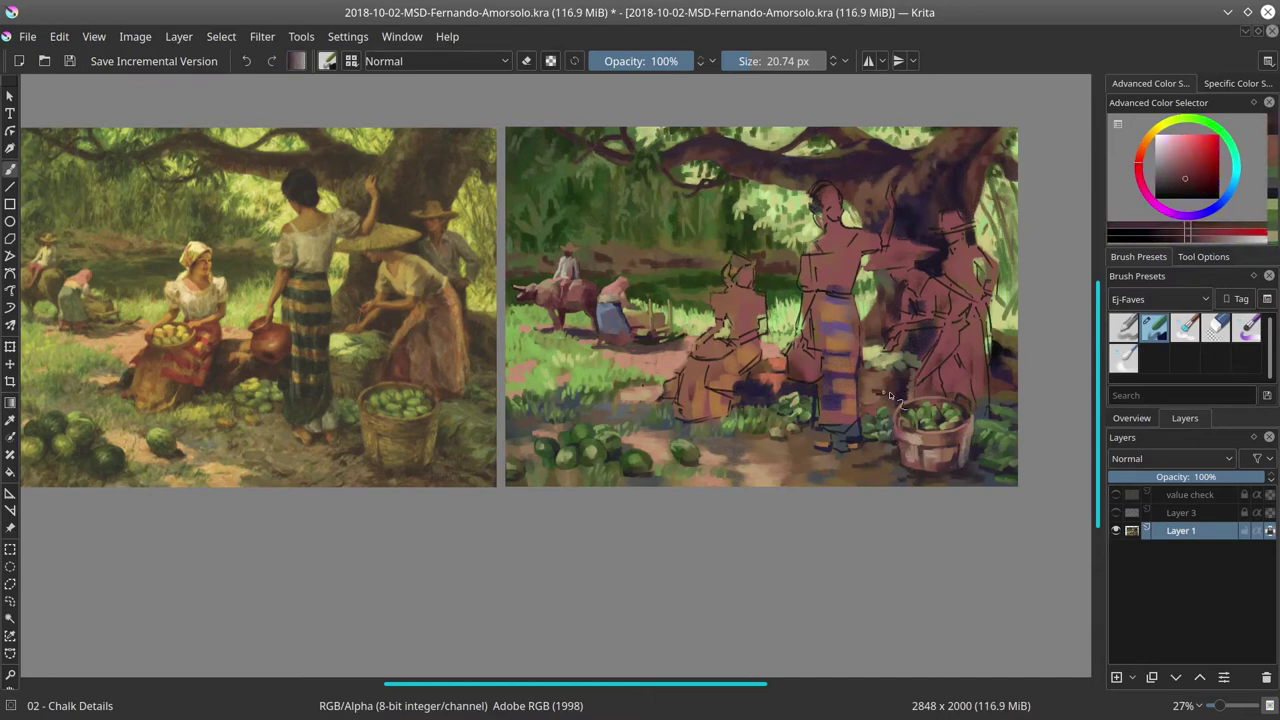
- Adjust brush size while picking a dark tone, grass greens and dark purple
{"action": "key", "text": "bracketright"}
{"action": "left_click", "coordinate": [868, 428], "text": "ctrl"}
{"action": "left_click", "coordinate": [870, 368], "text": "ctrl"}
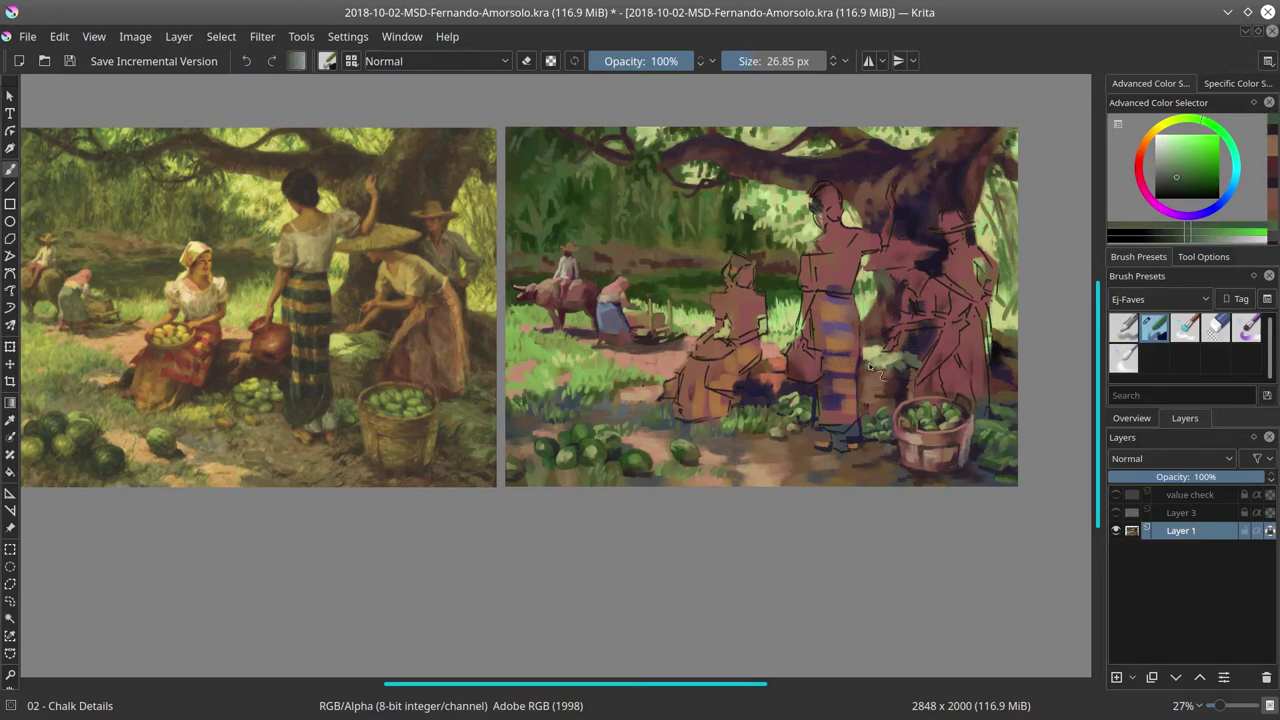
{"action": "key", "text": "bracketleft"}
{"action": "left_click", "coordinate": [908, 392], "text": "ctrl"}
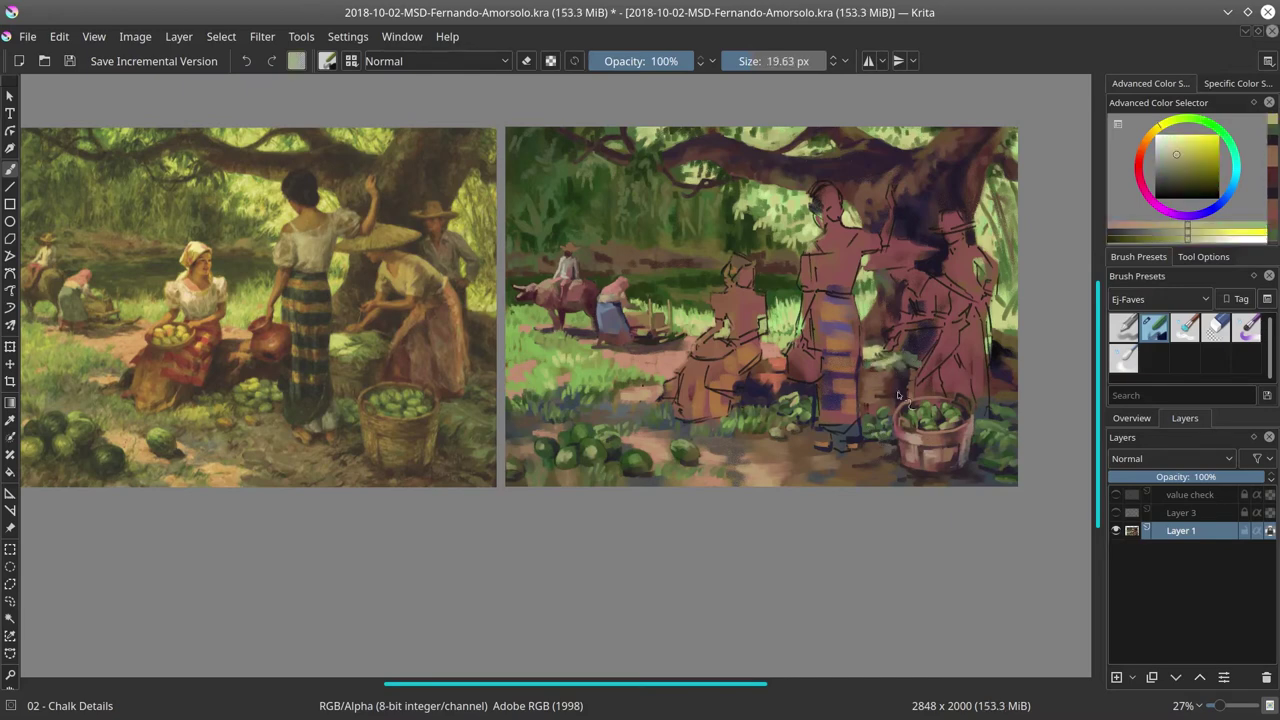
{"action": "left_click", "coordinate": [897, 368], "text": "ctrl"}
{"action": "key", "text": "bracketright"}
{"action": "key", "text": "bracketright"}
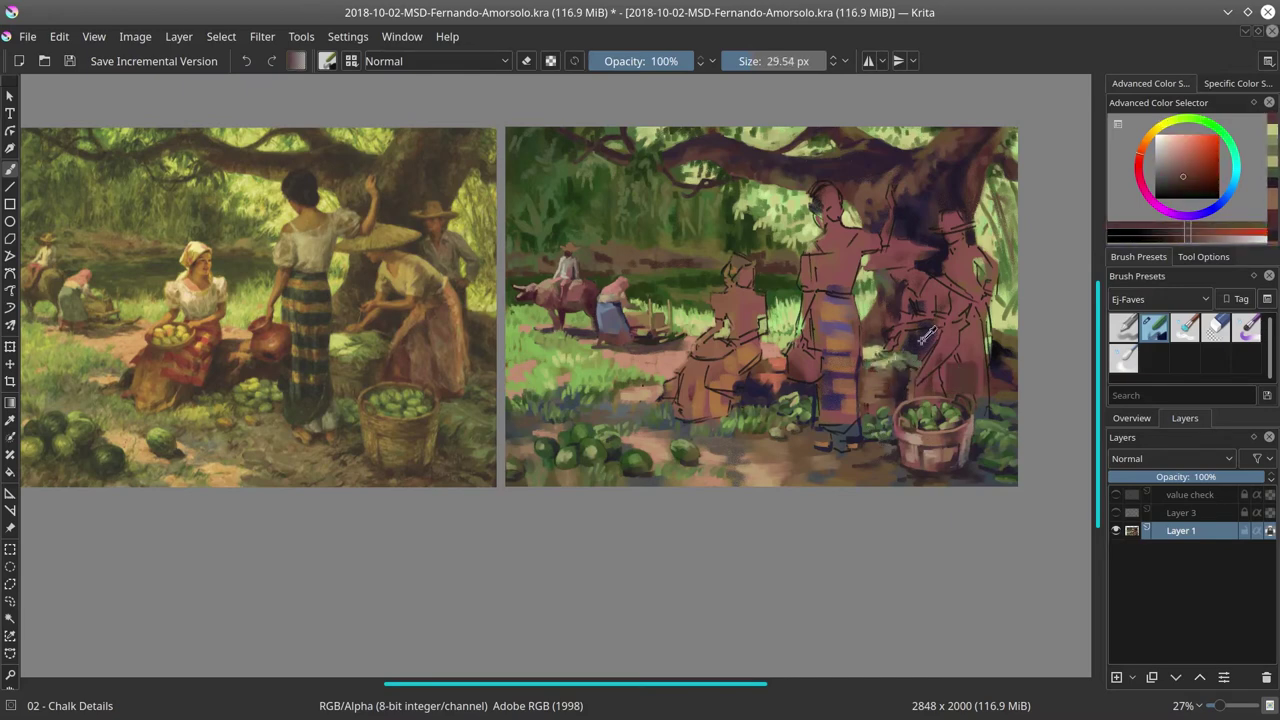
- Save, then mirror the whole image horizontally so the painting sits on the left
{"action": "key", "text": "ctrl+s"}
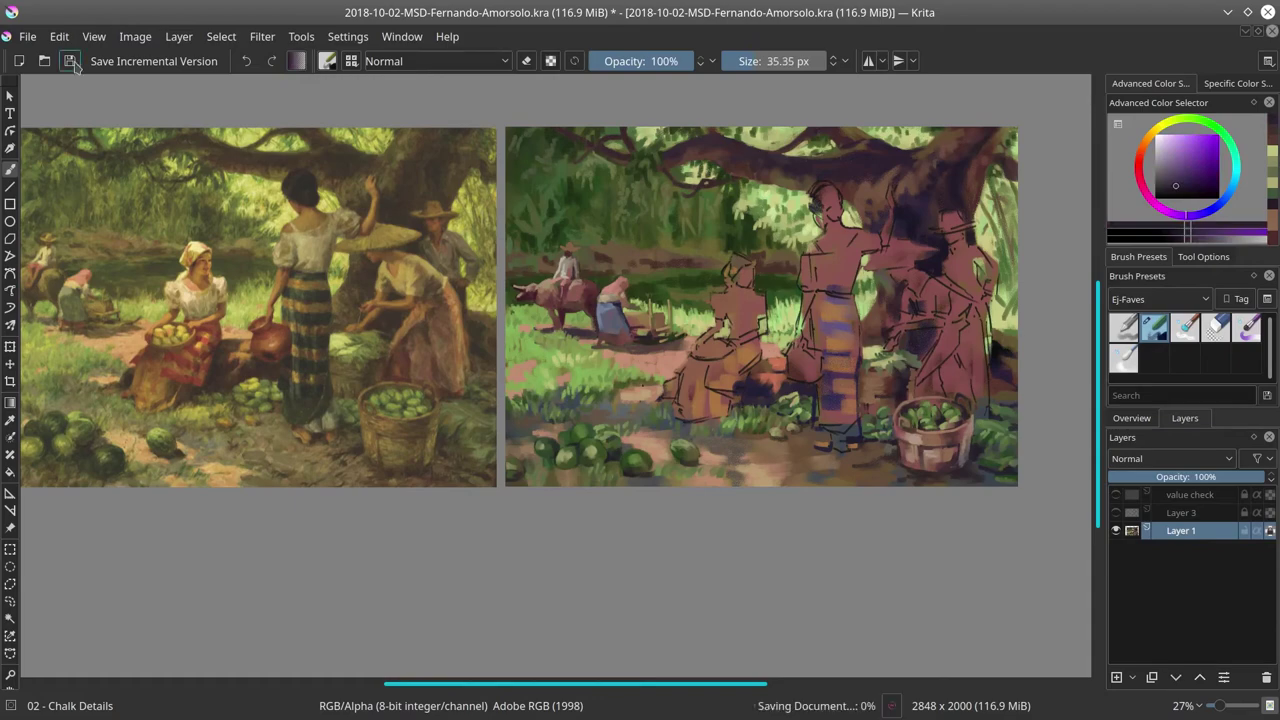
{"action": "left_click", "coordinate": [135, 36]}
{"action": "left_click", "coordinate": [193, 226]}
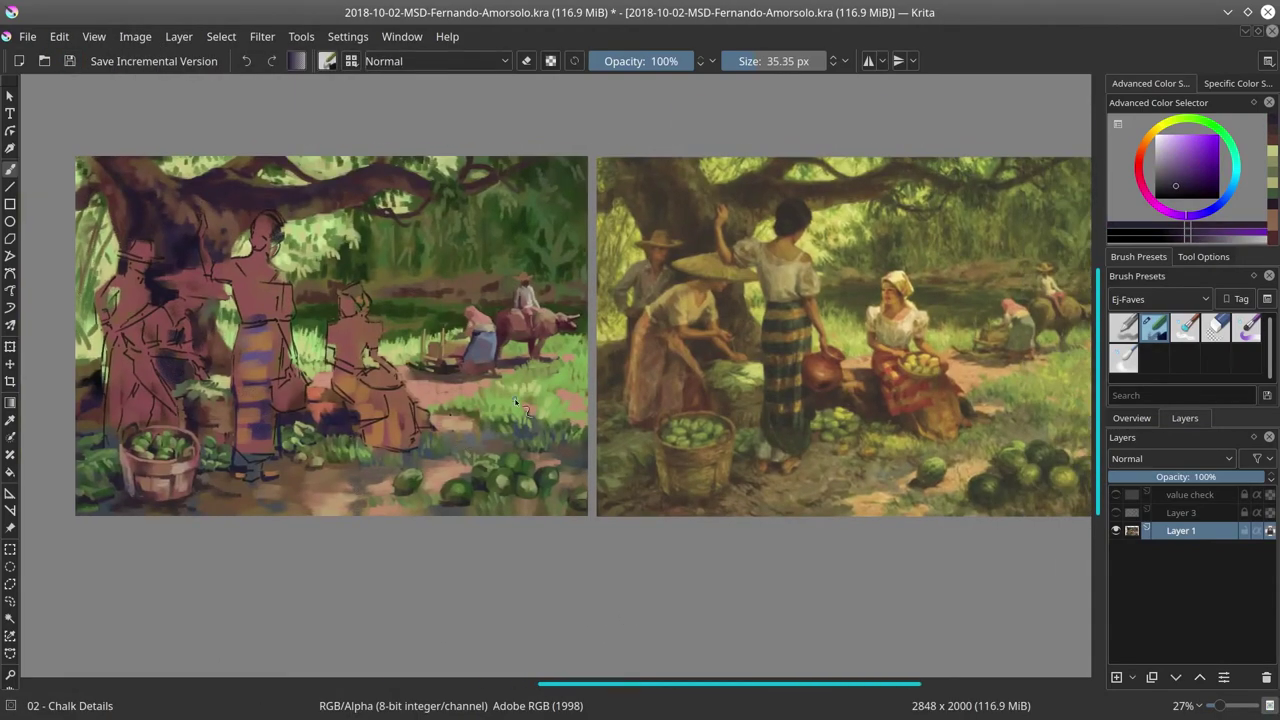
- Lasso the seated and standing figures and paste them as a new layer
{"action": "left_click", "coordinate": [10, 584]}
{"action": "mouse_move", "coordinate": [118, 154]}
{"action": "left_mouse_down"}
{"action": "mouse_move", "coordinate": [102, 440]}
{"action": "mouse_move", "coordinate": [268, 488]}
{"action": "mouse_move", "coordinate": [404, 375]}
{"action": "left_mouse_up"}
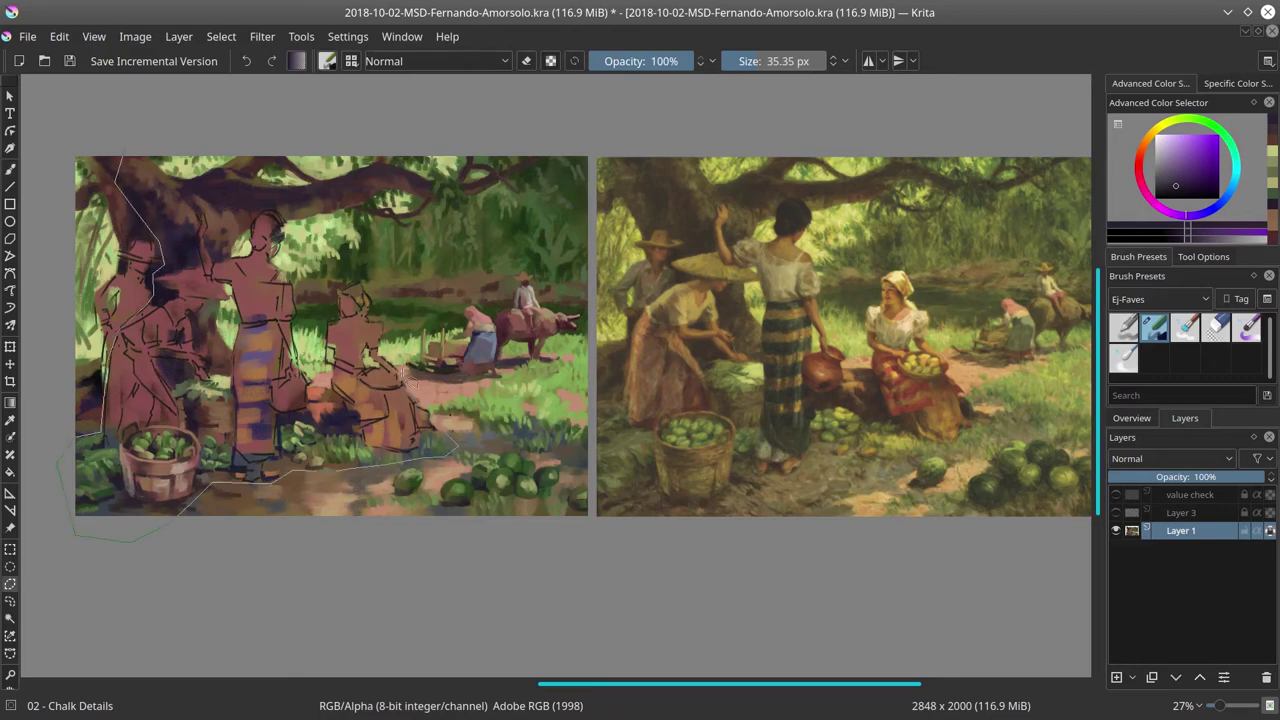
{"action": "mouse_move", "coordinate": [343, 287]}
{"action": "left_mouse_down"}
{"action": "mouse_move", "coordinate": [300, 363]}
{"action": "mouse_move", "coordinate": [292, 278]}
{"action": "left_mouse_up"}
{"action": "left_click_drag", "start_coordinate": [316, 190], "coordinate": [300, 180]}
{"action": "key", "text": "ctrl+v"}
{"action": "left_click", "coordinate": [221, 36]}
{"action": "left_click", "coordinate": [250, 74]}
{"action": "key", "text": "minus"}
{"action": "key", "text": "t"}
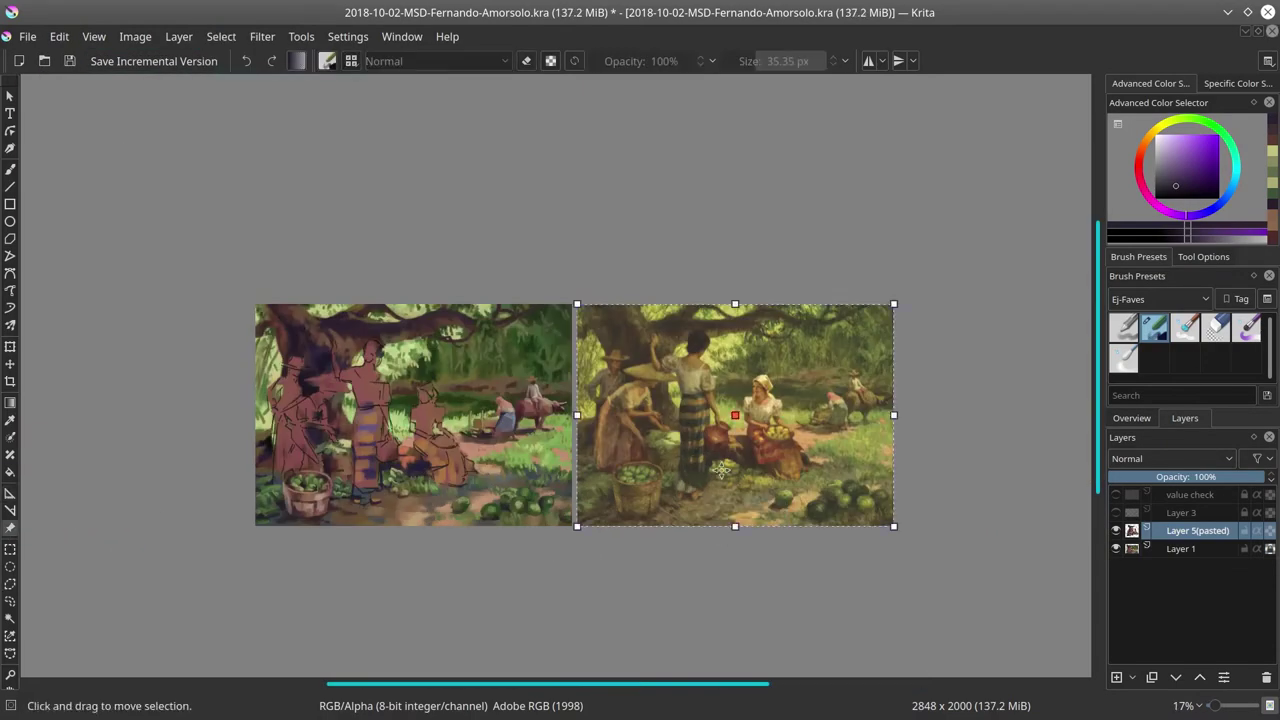
- Undo the pasted copy's move, merge it down into Layer 1, and save
{"action": "left_click_drag", "start_coordinate": [721, 468], "coordinate": [400, 240]}
{"action": "key", "text": "ctrl+z"}
{"action": "key", "text": "ctrl+e"}
{"action": "key", "text": "b"}
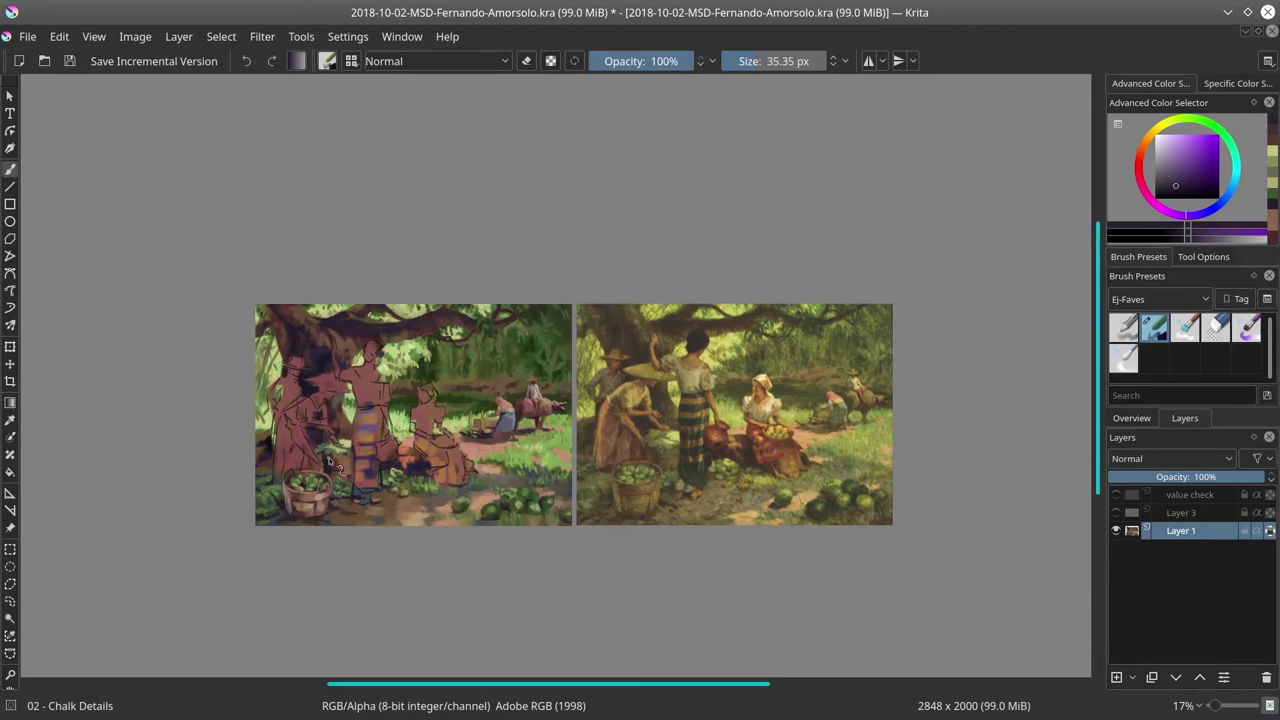
{"action": "left_click", "coordinate": [69, 61]}
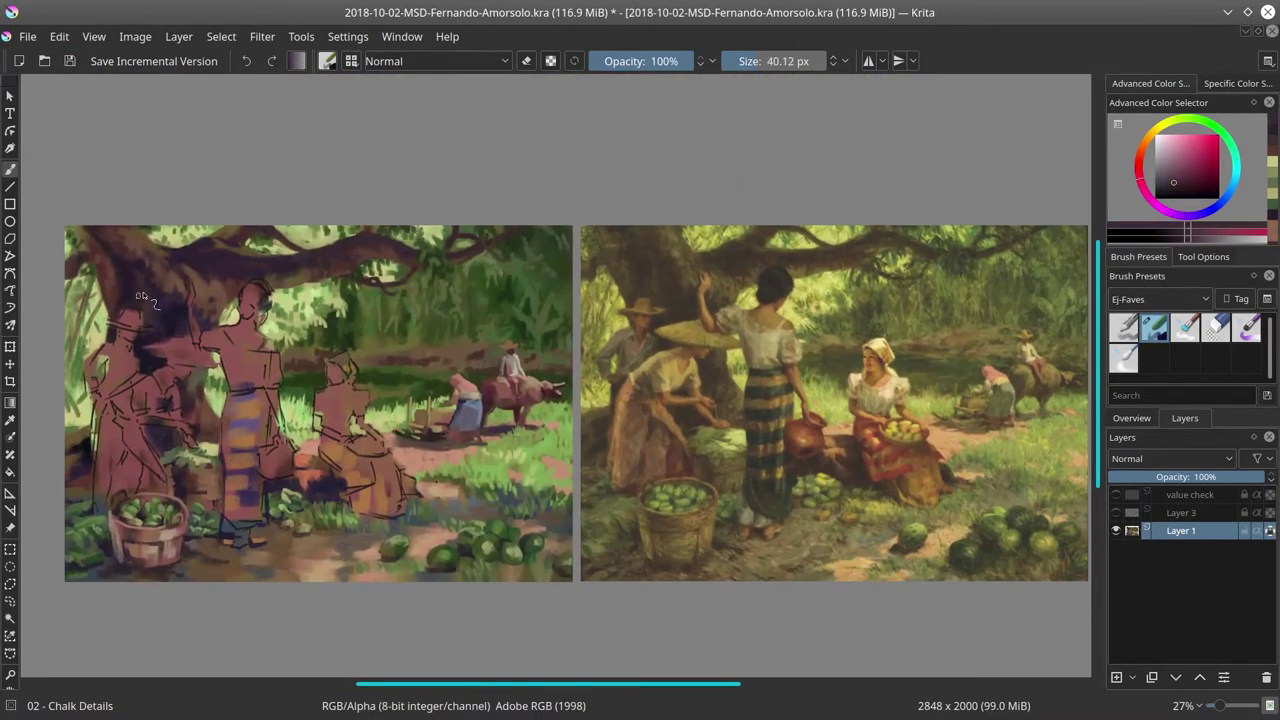
- Block in the hatted man with dark purple, orange-brown and lighter purple tones
{"action": "left_click", "coordinate": [178, 282], "text": "ctrl"}
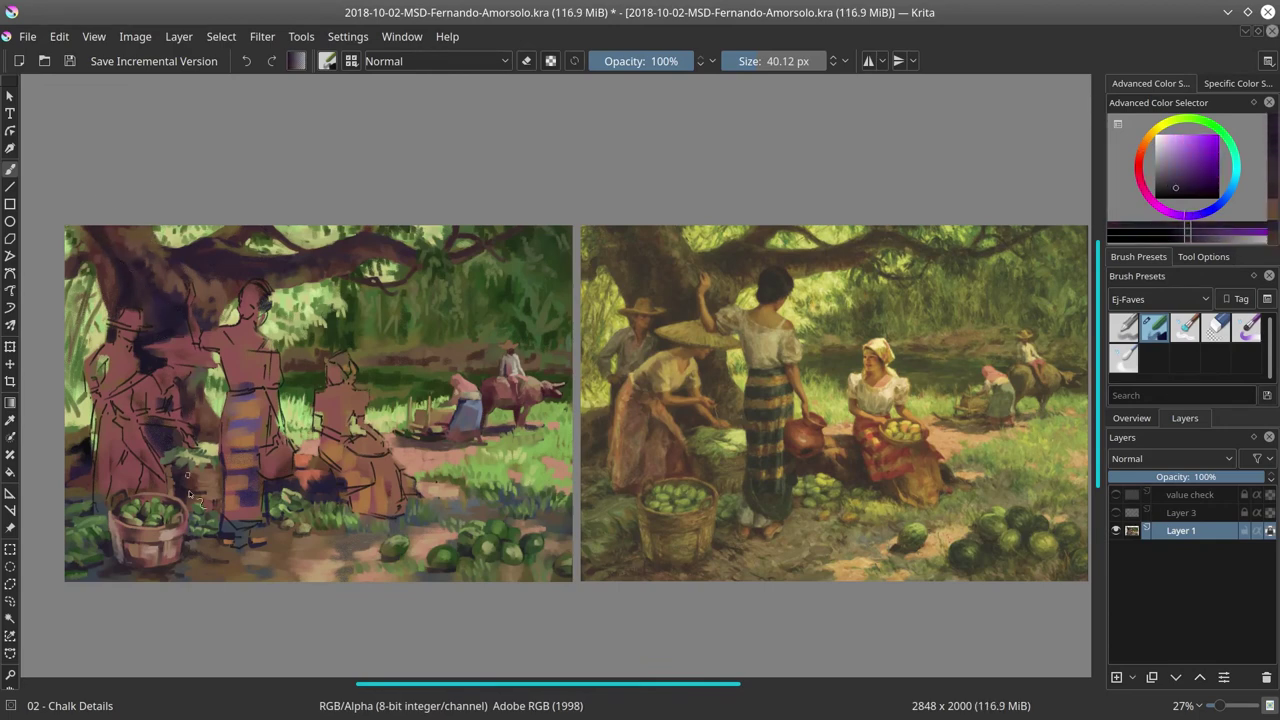
{"action": "left_click", "coordinate": [152, 238], "text": "ctrl"}
{"action": "left_click", "coordinate": [205, 260], "text": "ctrl"}
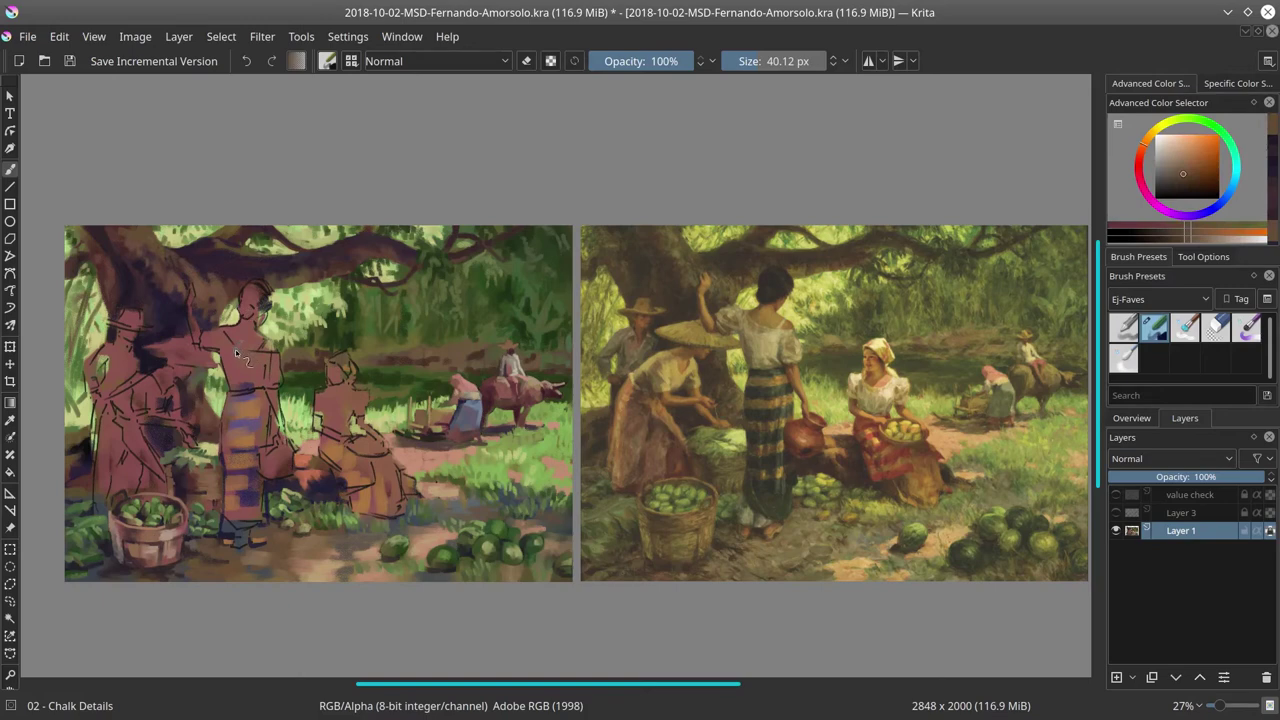
{"action": "left_click", "coordinate": [165, 428], "text": "ctrl"}
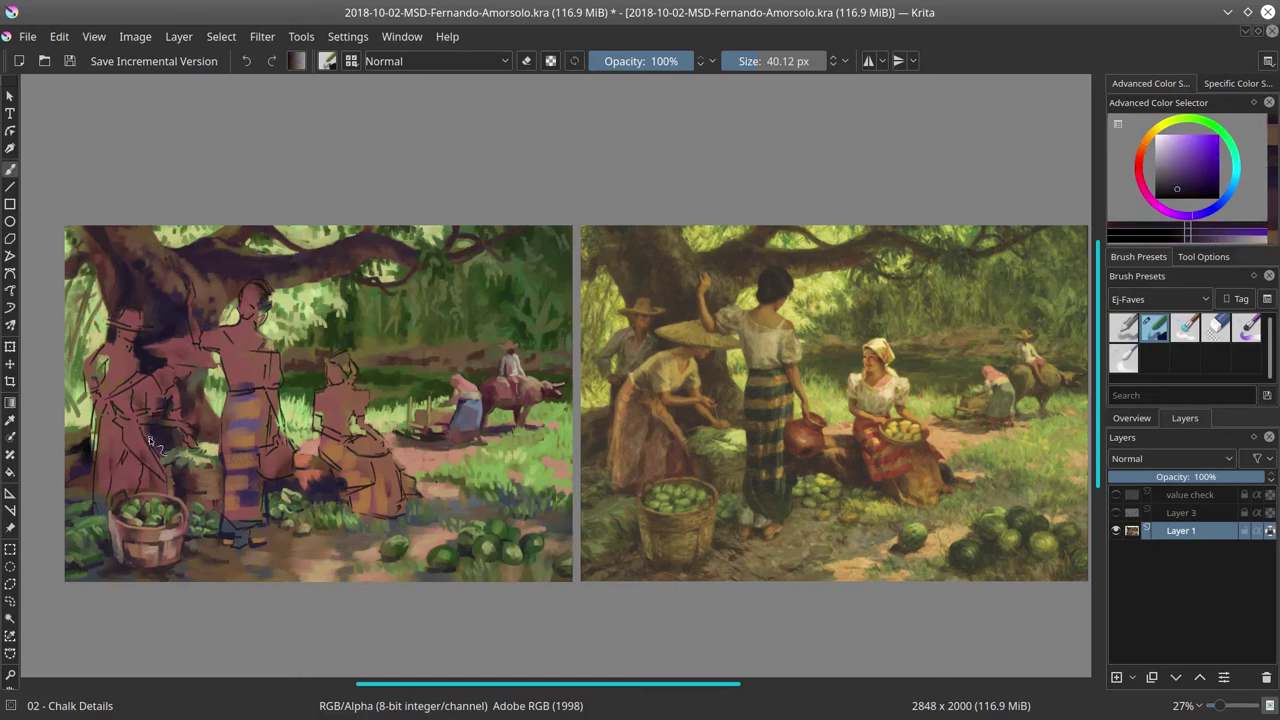
{"action": "left_click", "coordinate": [158, 440], "text": "ctrl"}
{"action": "left_click", "coordinate": [160, 448], "text": "ctrl"}
{"action": "left_click", "coordinate": [140, 440], "text": "ctrl"}
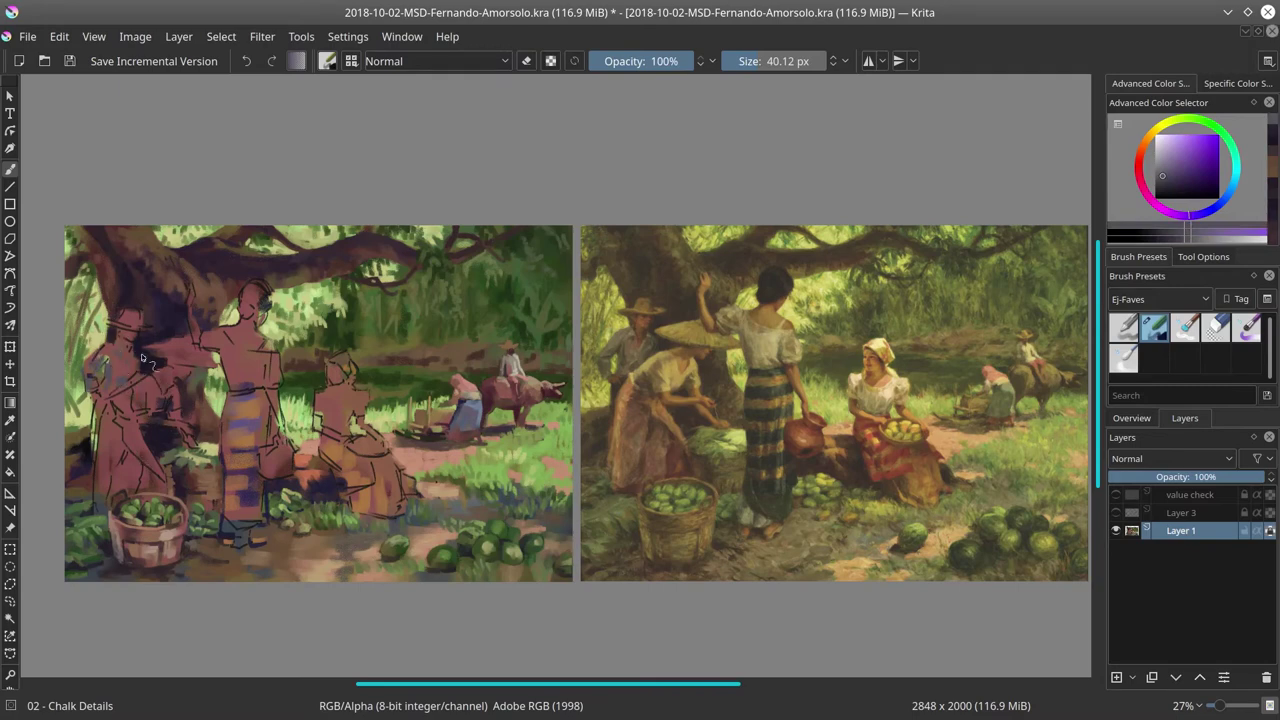
{"action": "left_click", "coordinate": [142, 358], "text": "ctrl"}
{"action": "left_click", "coordinate": [145, 364], "text": "ctrl"}
- Add darker purples at a 41 px brush and soften them with the textured blender
{"action": "key", "text": "bracketleft"}
{"action": "left_click", "coordinate": [100, 358], "text": "ctrl"}
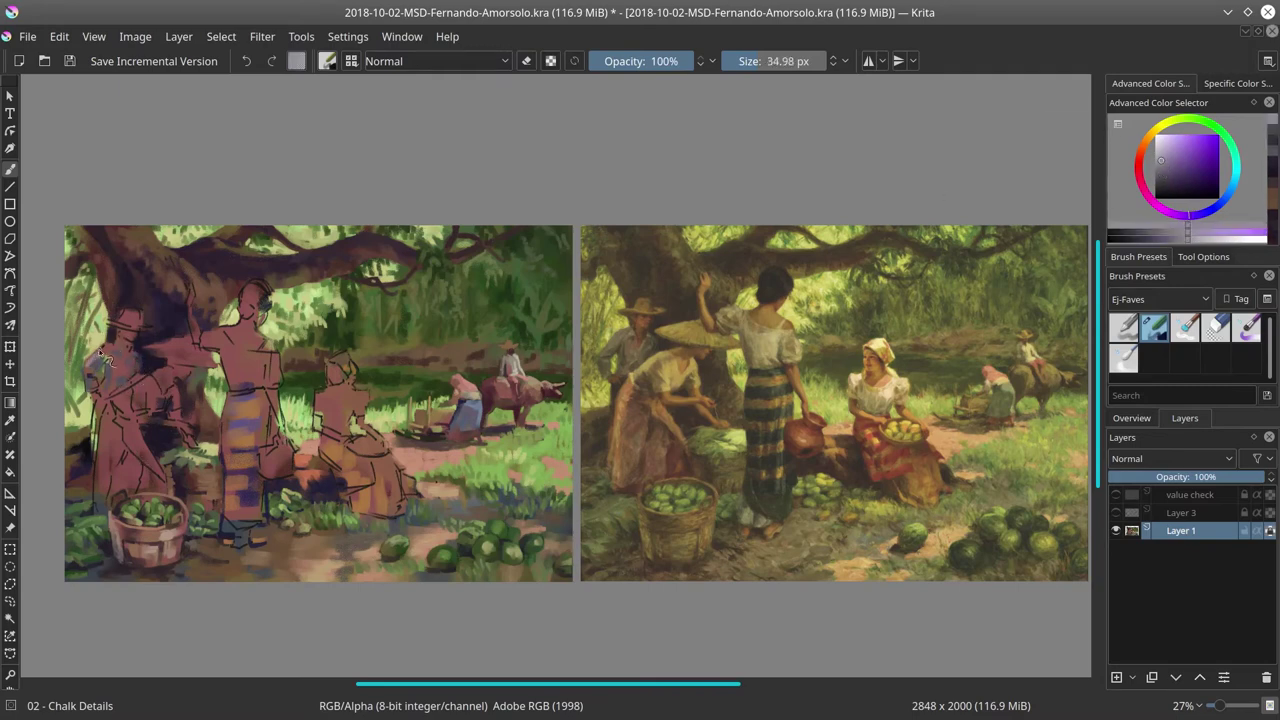
{"action": "left_click", "coordinate": [95, 383], "text": "ctrl"}
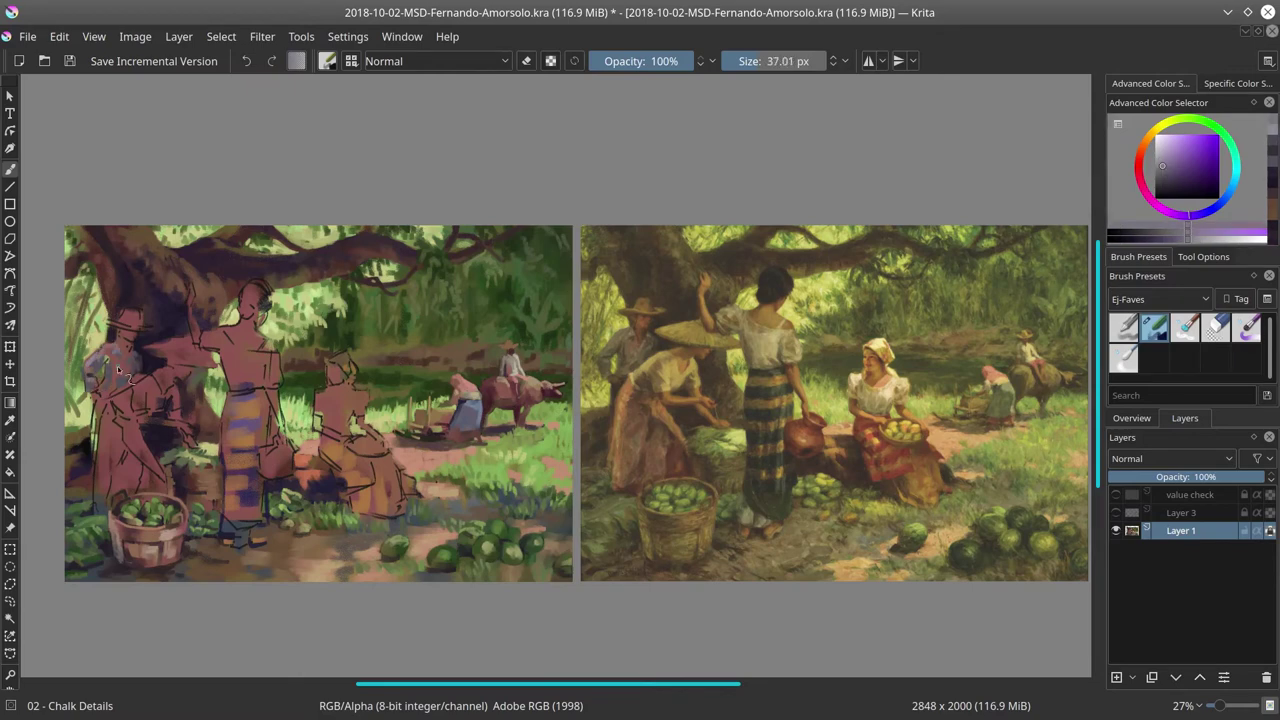
{"action": "key", "text": "bracketright"}
{"action": "key", "text": "bracketright"}
{"action": "key", "text": "bracketright"}
{"action": "left_click", "coordinate": [106, 366], "text": "ctrl"}
{"action": "left_click", "coordinate": [144, 370], "text": "ctrl"}
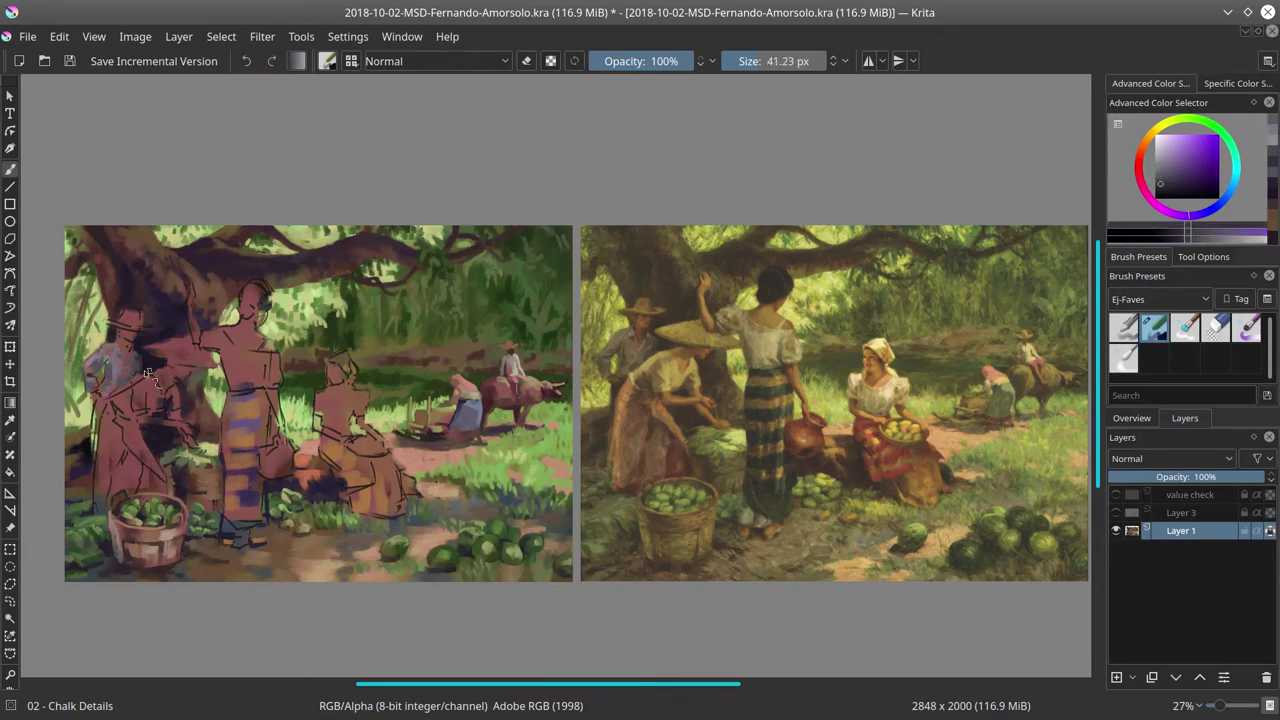
{"action": "key", "text": "slash"}
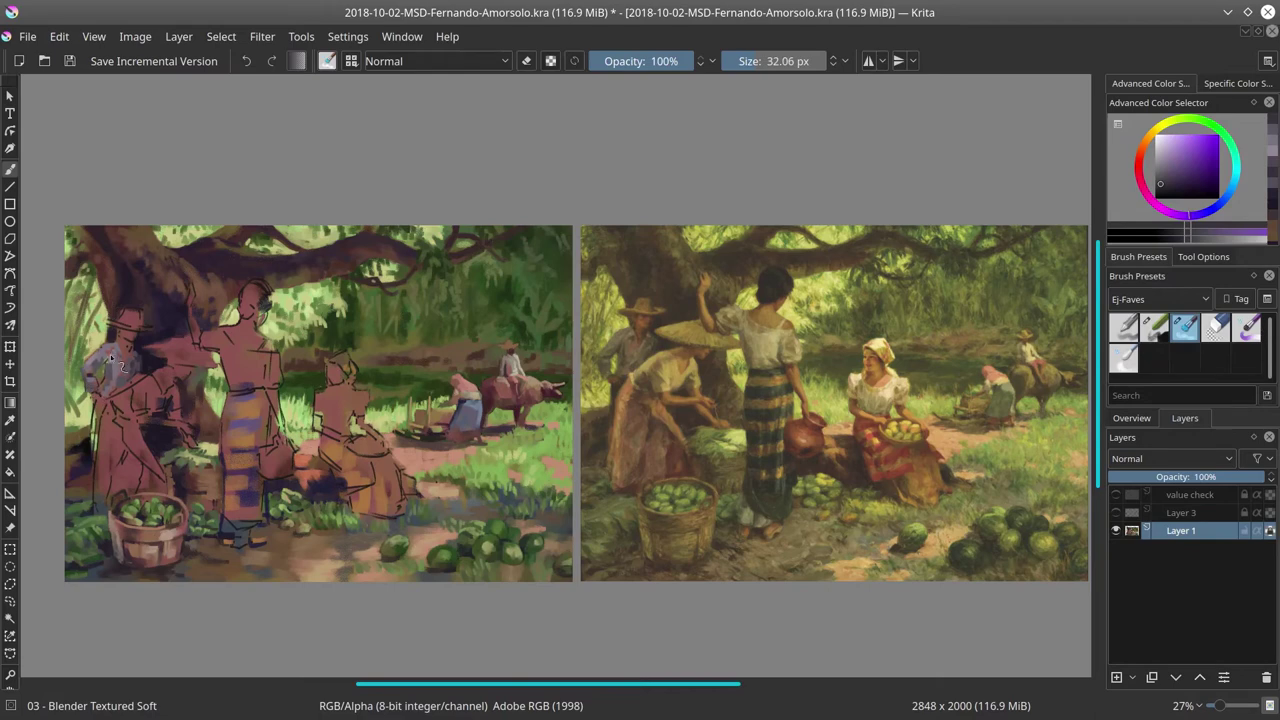
{"action": "key", "text": "bracketleft"}
{"action": "left_click", "coordinate": [165, 493], "text": "ctrl"}
- Add yellow-green, dark mauve, purple and pink-tan chalk strokes to the man, then save
{"action": "key", "text": "slash"}
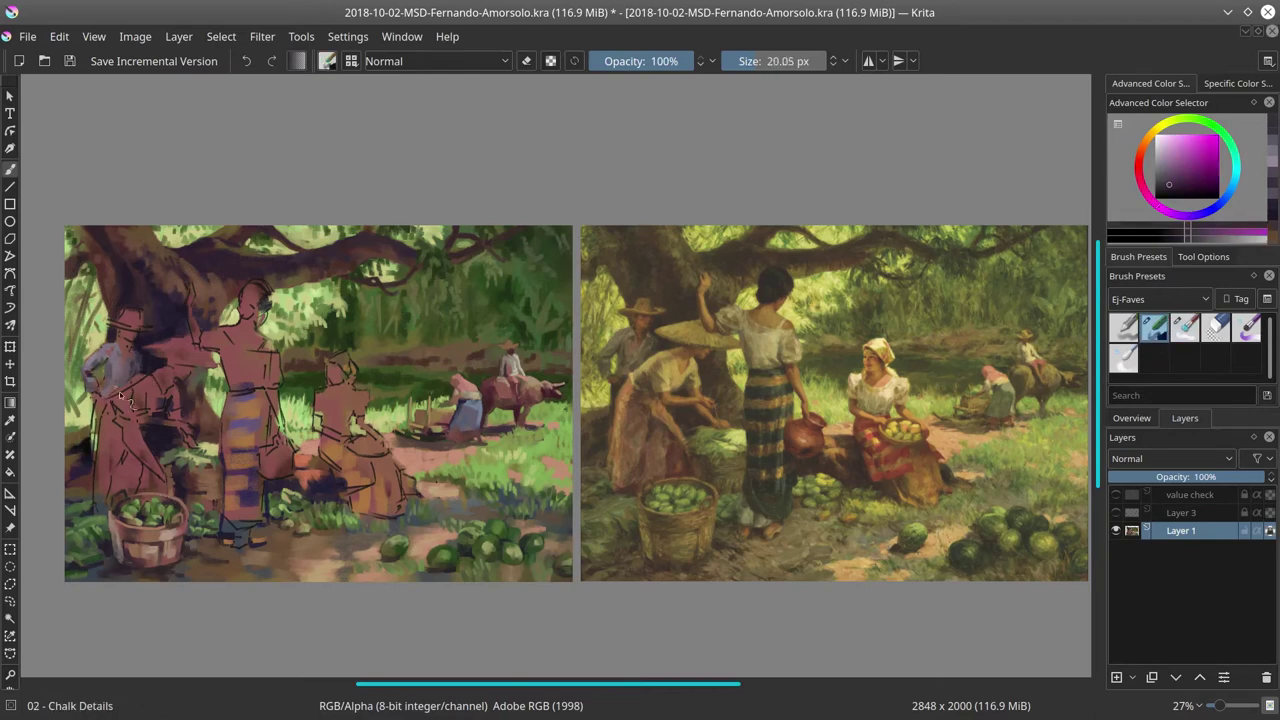
{"action": "left_click", "coordinate": [97, 362], "text": "ctrl"}
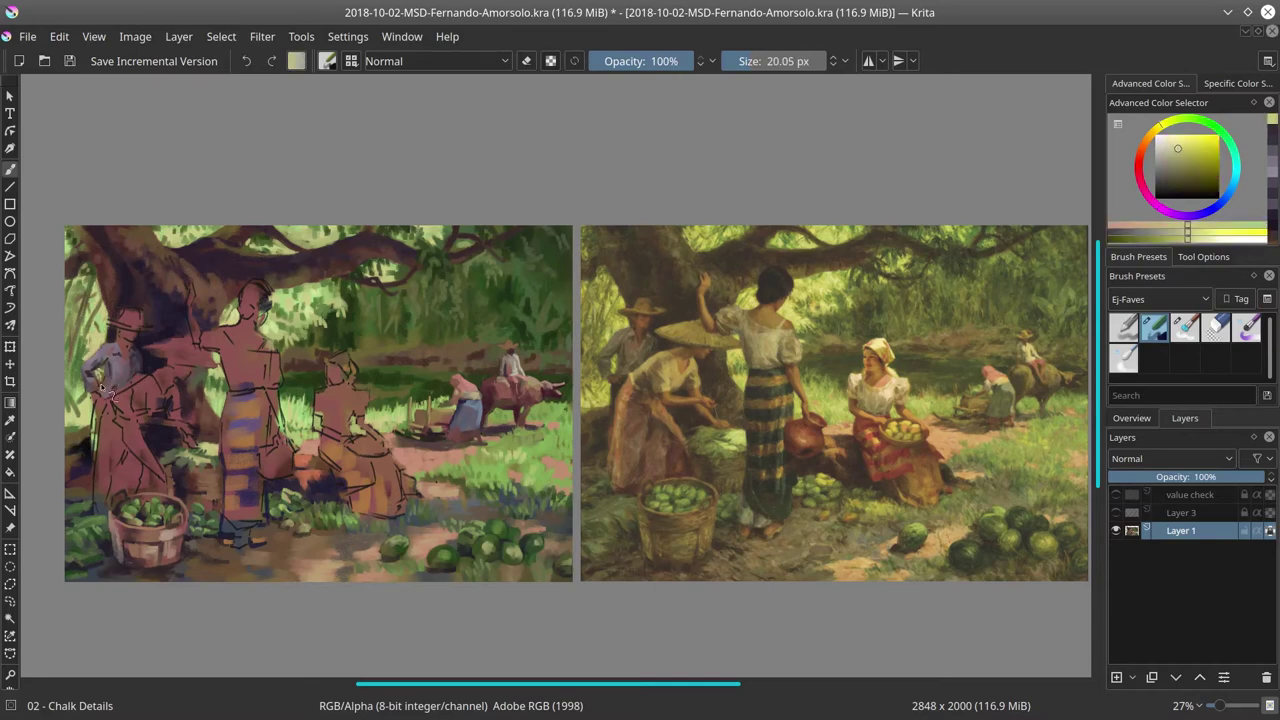
{"action": "left_click", "coordinate": [113, 478], "text": "ctrl"}
{"action": "left_click", "coordinate": [118, 338], "text": "ctrl"}
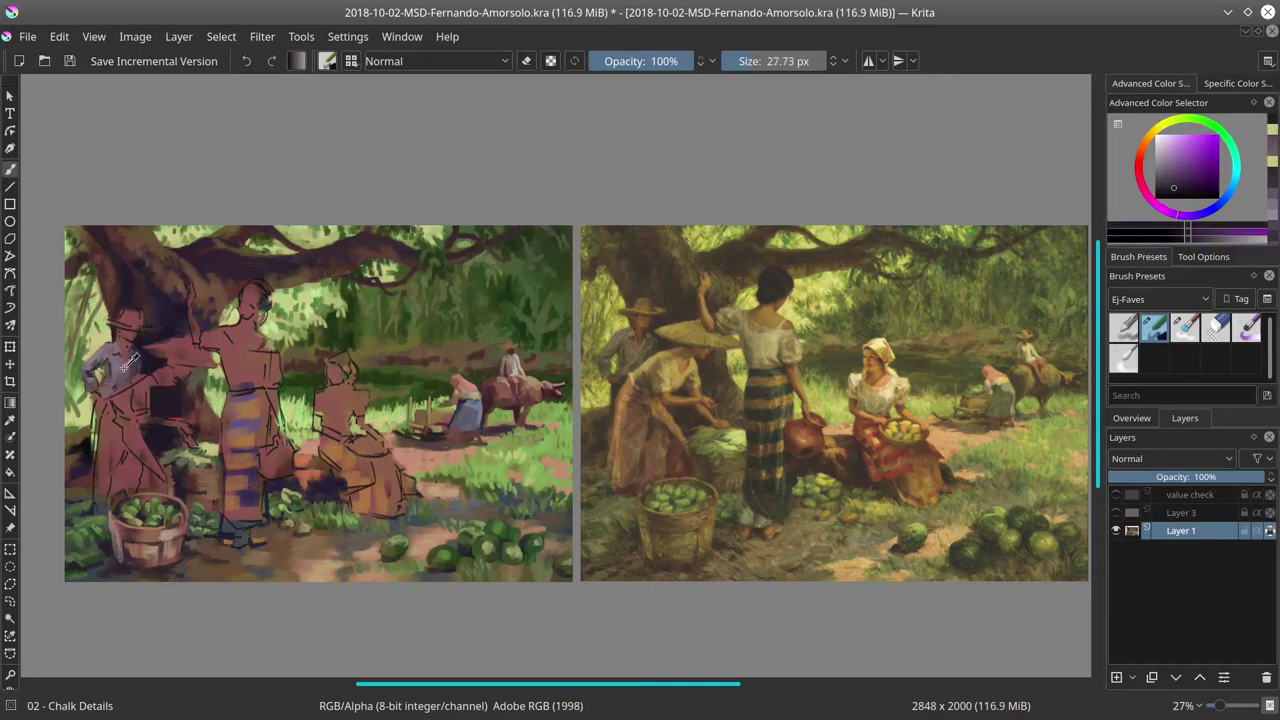
{"action": "left_click", "coordinate": [142, 508], "text": "ctrl"}
{"action": "left_click", "coordinate": [101, 425], "text": "ctrl"}
{"action": "key", "text": "slash"}
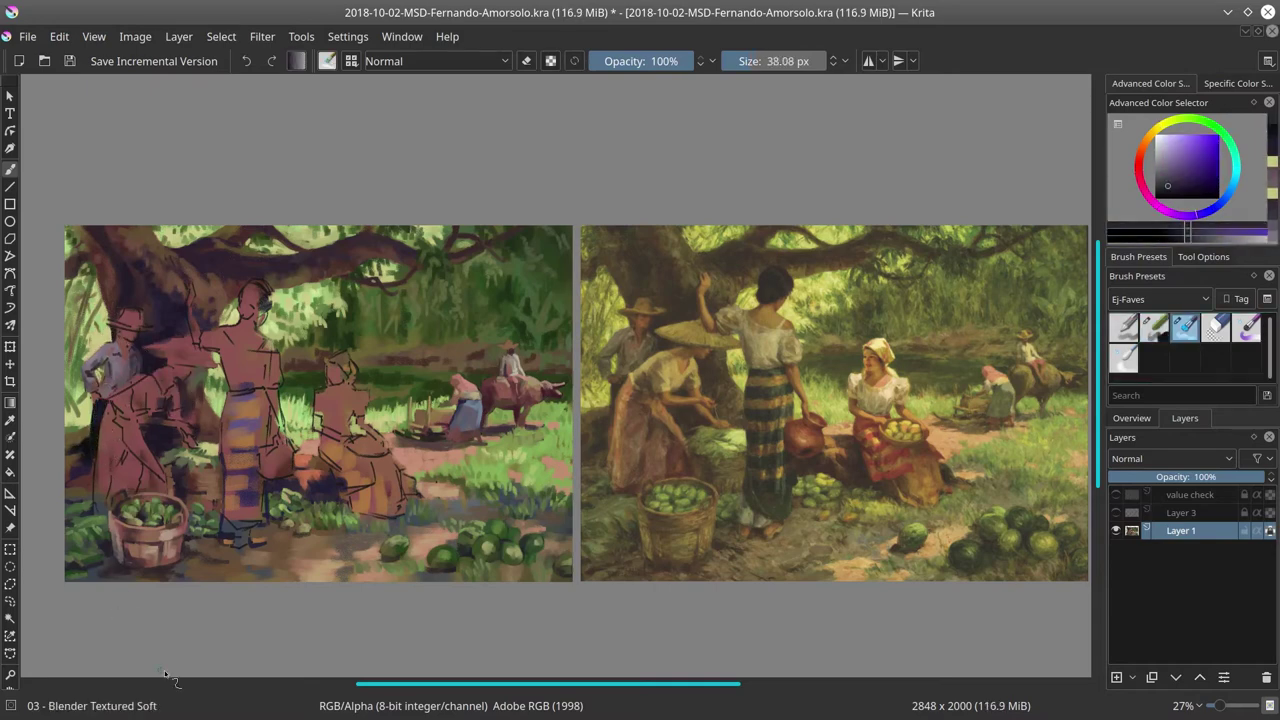
{"action": "key", "text": "slash"}
{"action": "left_click", "coordinate": [145, 543], "text": "ctrl"}
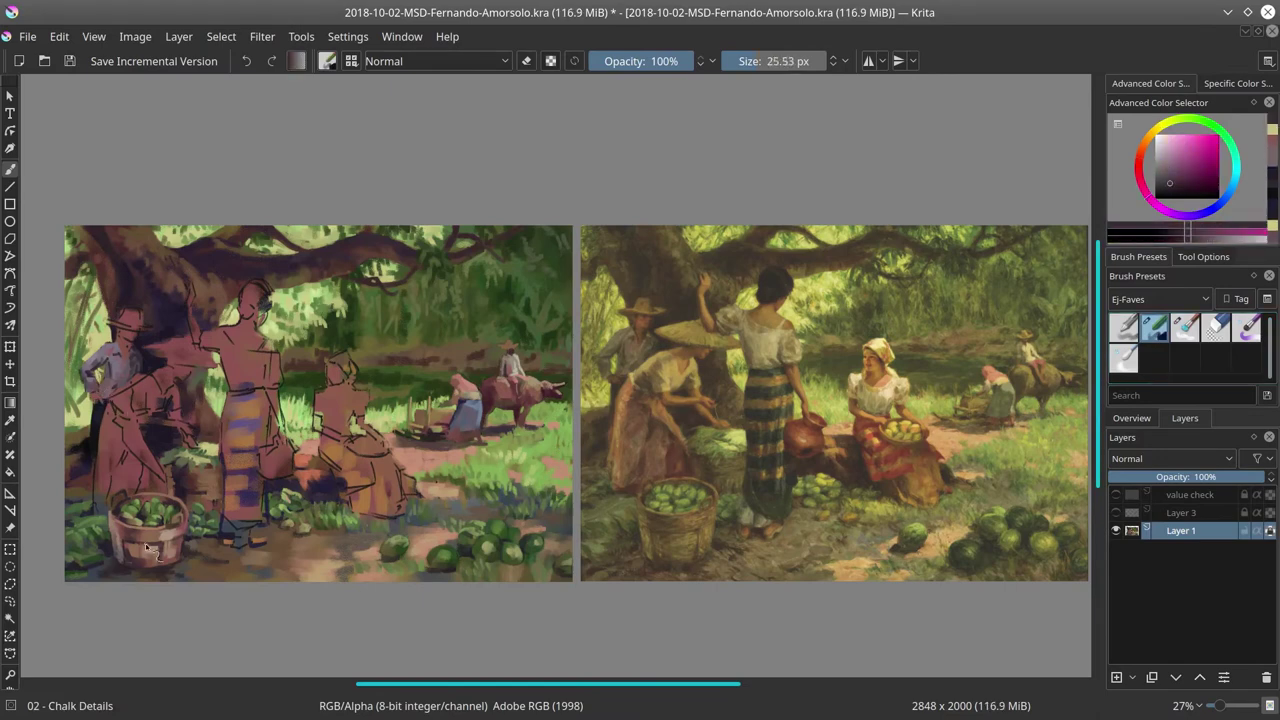
{"action": "key", "text": "ctrl+s"}
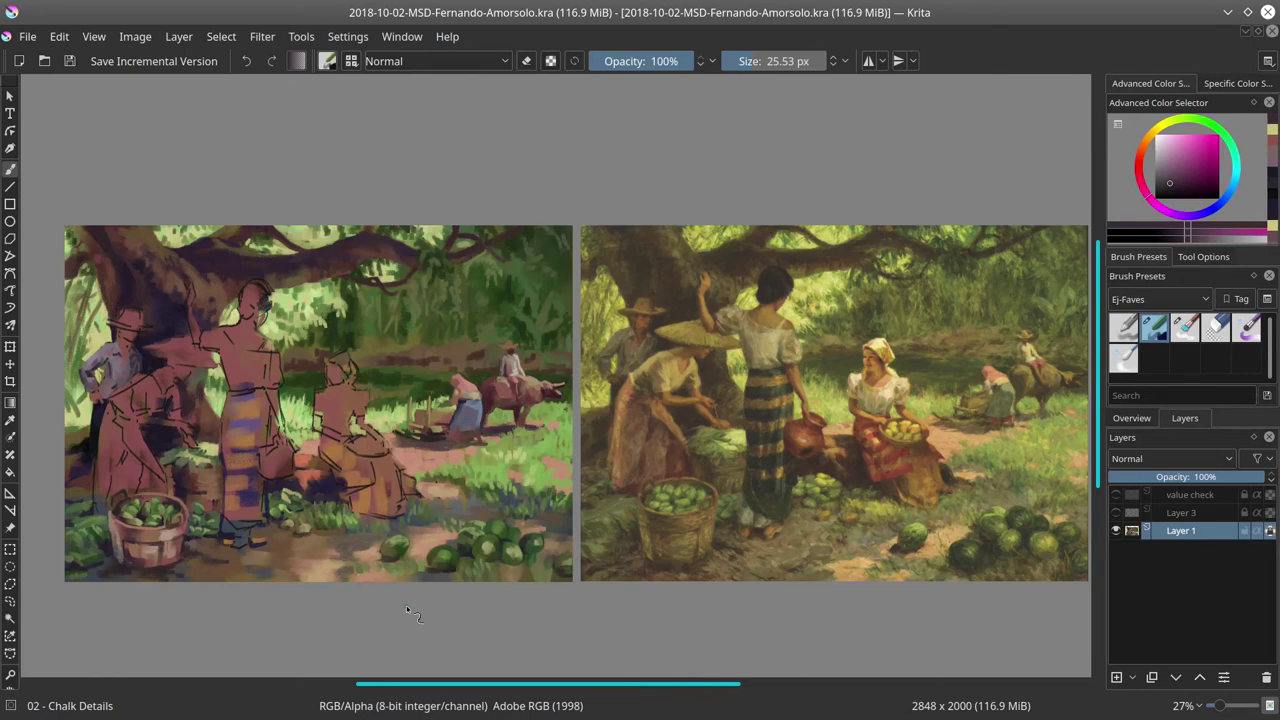
- Paint dark red strokes and purple shading on the man by the trunk
{"action": "left_click", "coordinate": [120, 428], "text": "ctrl"}
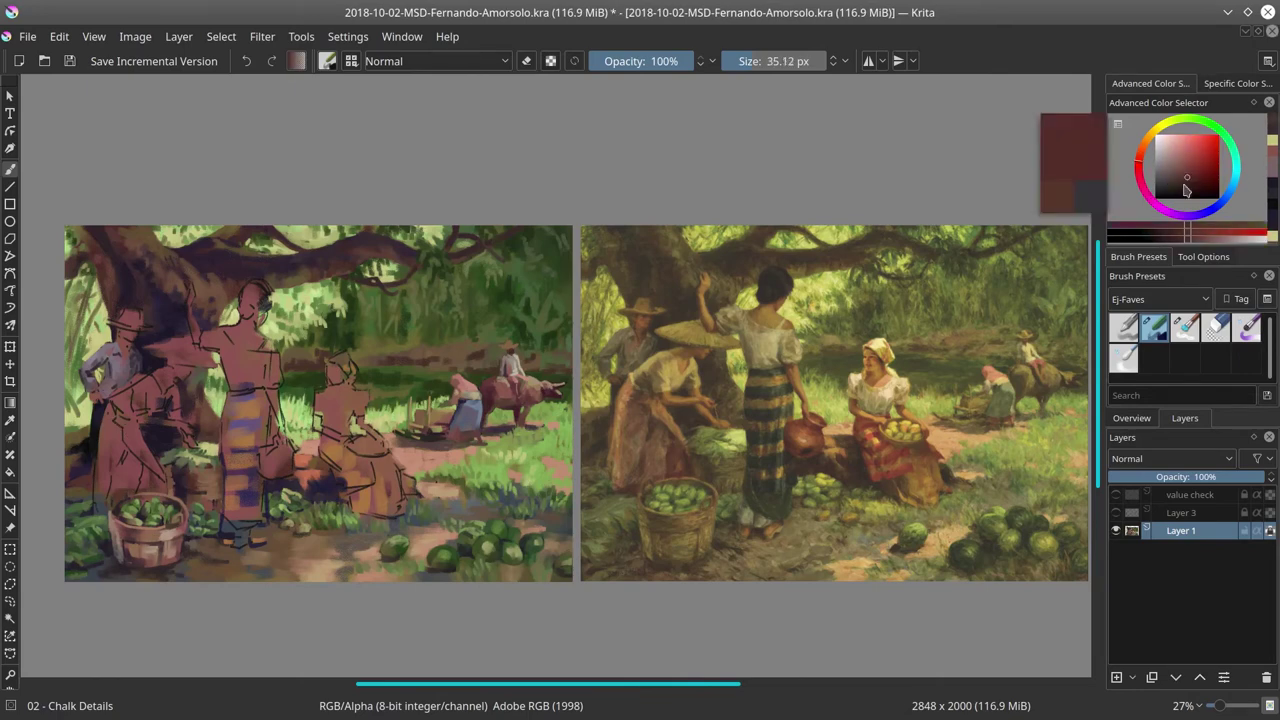
{"action": "left_click_drag", "start_coordinate": [120, 428], "coordinate": [124, 503]}
{"action": "left_click", "coordinate": [148, 492], "text": "ctrl"}
{"action": "left_click", "coordinate": [122, 503], "text": "ctrl"}
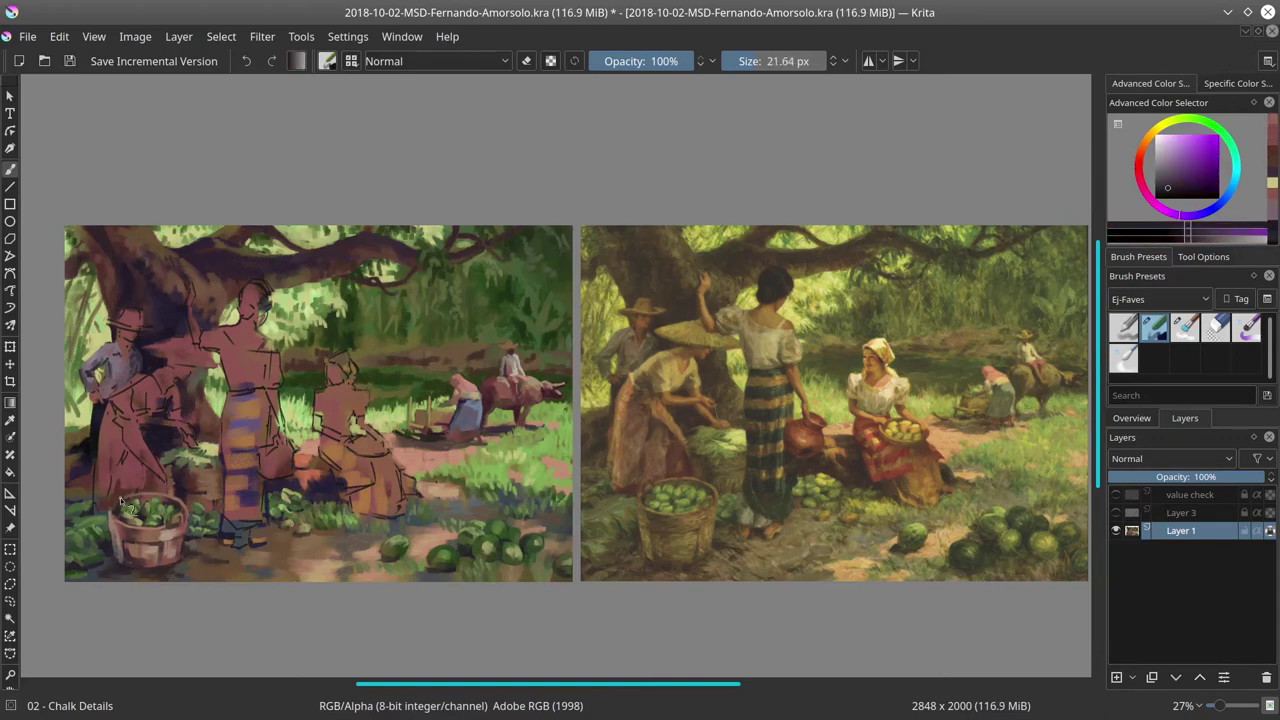
{"action": "left_click", "coordinate": [115, 350], "text": "ctrl"}
{"action": "left_click", "coordinate": [137, 355], "text": "ctrl"}
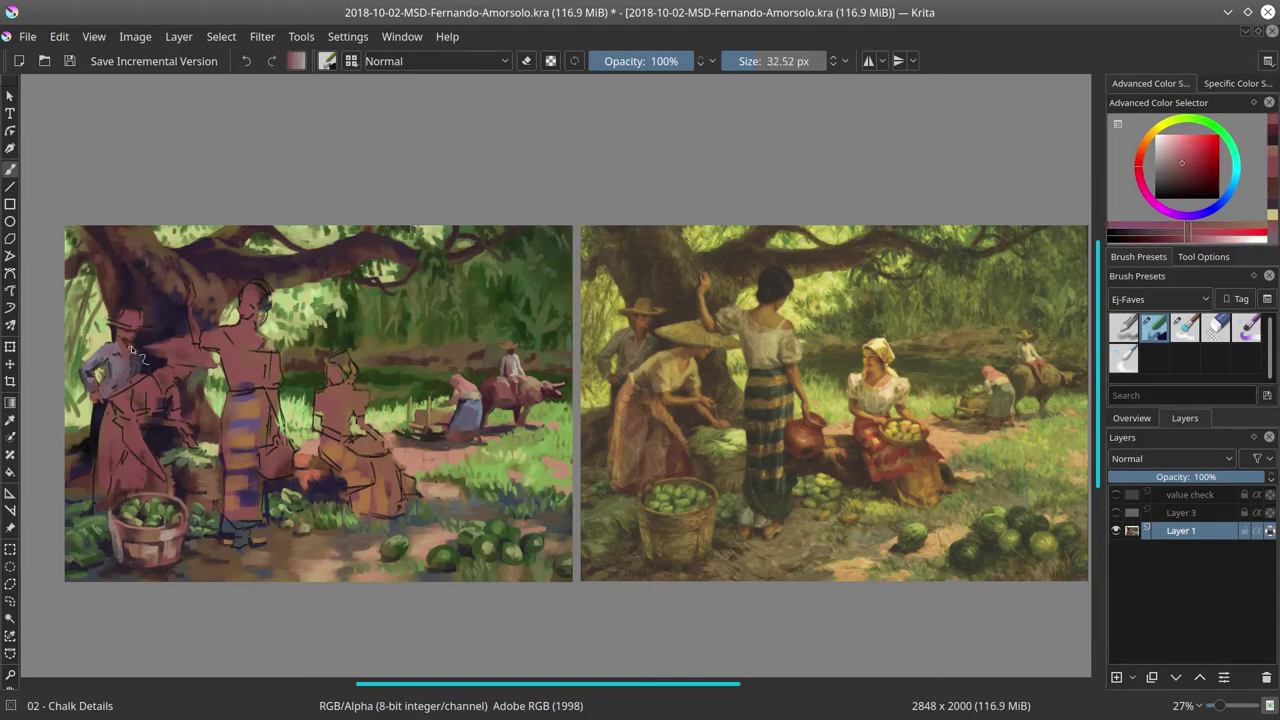
{"action": "mouse_move", "coordinate": [137, 352]}
{"action": "left_mouse_down"}
{"action": "mouse_move", "coordinate": [130, 316]}
{"action": "mouse_move", "coordinate": [120, 328]}
{"action": "mouse_move", "coordinate": [130, 316]}
{"action": "mouse_move", "coordinate": [150, 350]}
{"action": "left_mouse_up"}
{"action": "left_click", "coordinate": [137, 340], "text": "ctrl"}
{"action": "left_click", "coordinate": [128, 340], "text": "ctrl"}
{"action": "left_click", "coordinate": [140, 428], "text": "ctrl"}
- Add brownish-orange and purple strokes to the man, blending with the soft blender brush
{"action": "left_click", "coordinate": [125, 322], "text": "ctrl"}
{"action": "left_click", "coordinate": [125, 322], "text": "ctrl"}
{"action": "left_click", "coordinate": [125, 322], "text": "ctrl"}
{"action": "left_click", "coordinate": [143, 326], "text": "ctrl"}
{"action": "left_click", "coordinate": [143, 340], "text": "ctrl"}
{"action": "left_click", "coordinate": [160, 362], "text": "ctrl"}
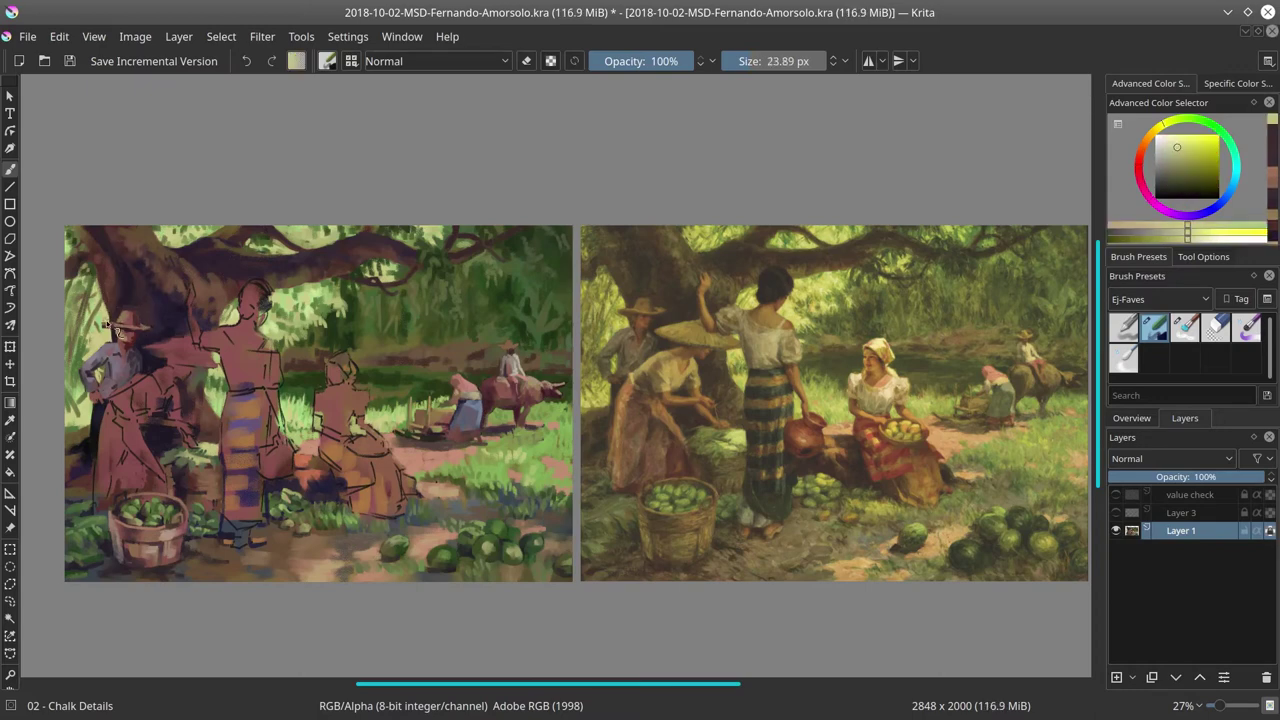
{"action": "left_click", "coordinate": [180, 380], "text": "ctrl"}
{"action": "left_click", "coordinate": [187, 425], "text": "ctrl"}
{"action": "key", "text": "period"}
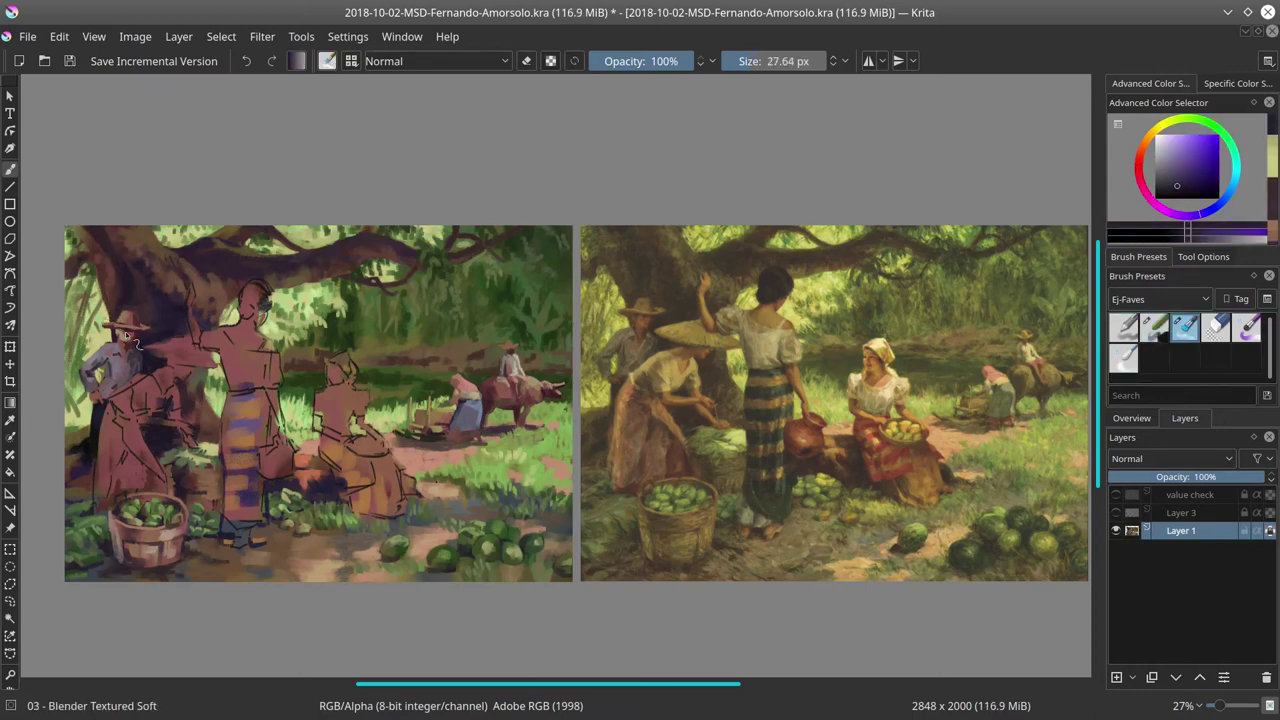
{"action": "key", "text": "comma"}
- Add magenta-purple, light pink, yellow-green and dusty red accents, then save
{"action": "left_click", "coordinate": [128, 412], "text": "ctrl"}
{"action": "left_click", "coordinate": [118, 426], "text": "ctrl"}
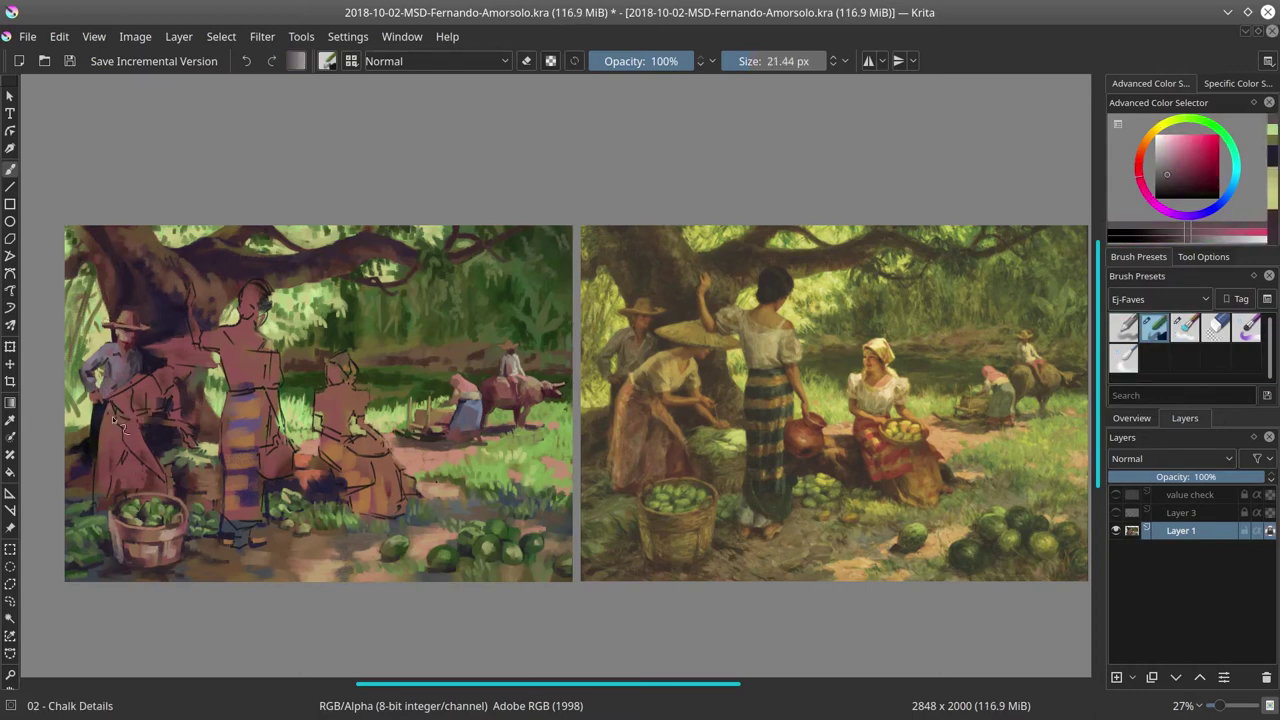
{"action": "left_click", "coordinate": [143, 570], "text": "ctrl"}
{"action": "left_click", "coordinate": [435, 478], "text": "ctrl"}
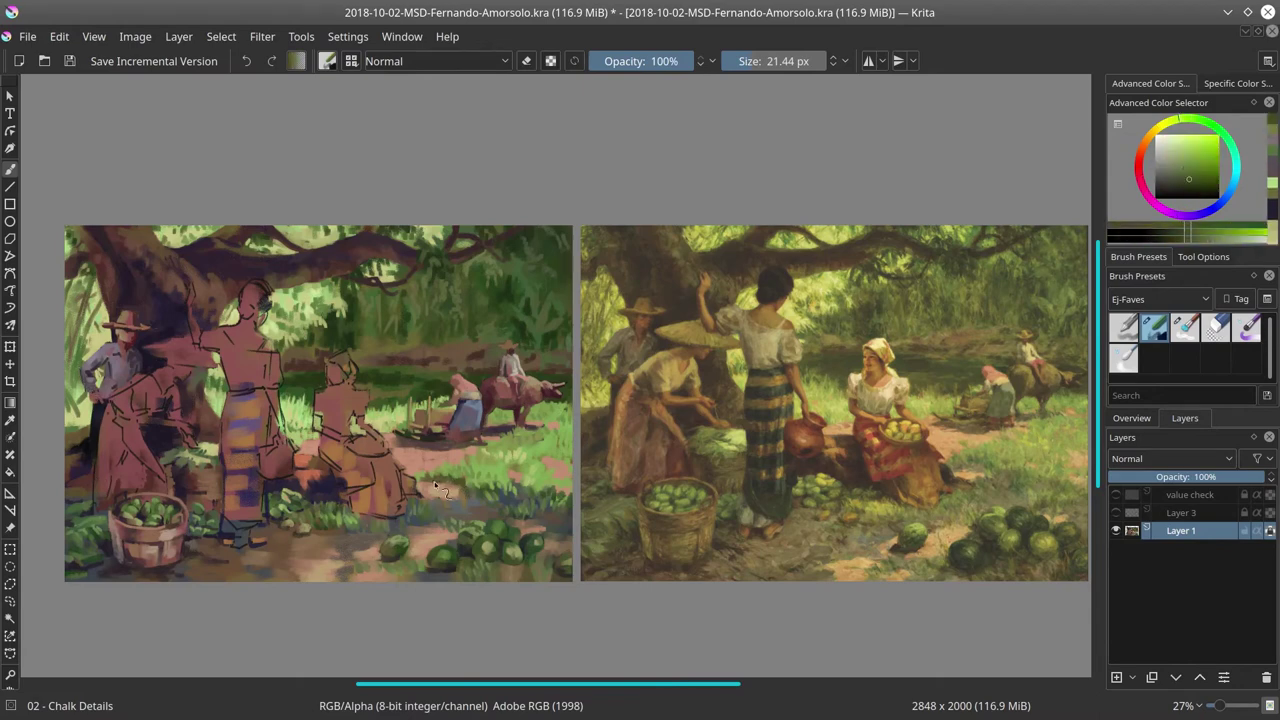
{"action": "left_click", "coordinate": [493, 552], "text": "ctrl"}
{"action": "left_click", "coordinate": [284, 450], "text": "ctrl"}
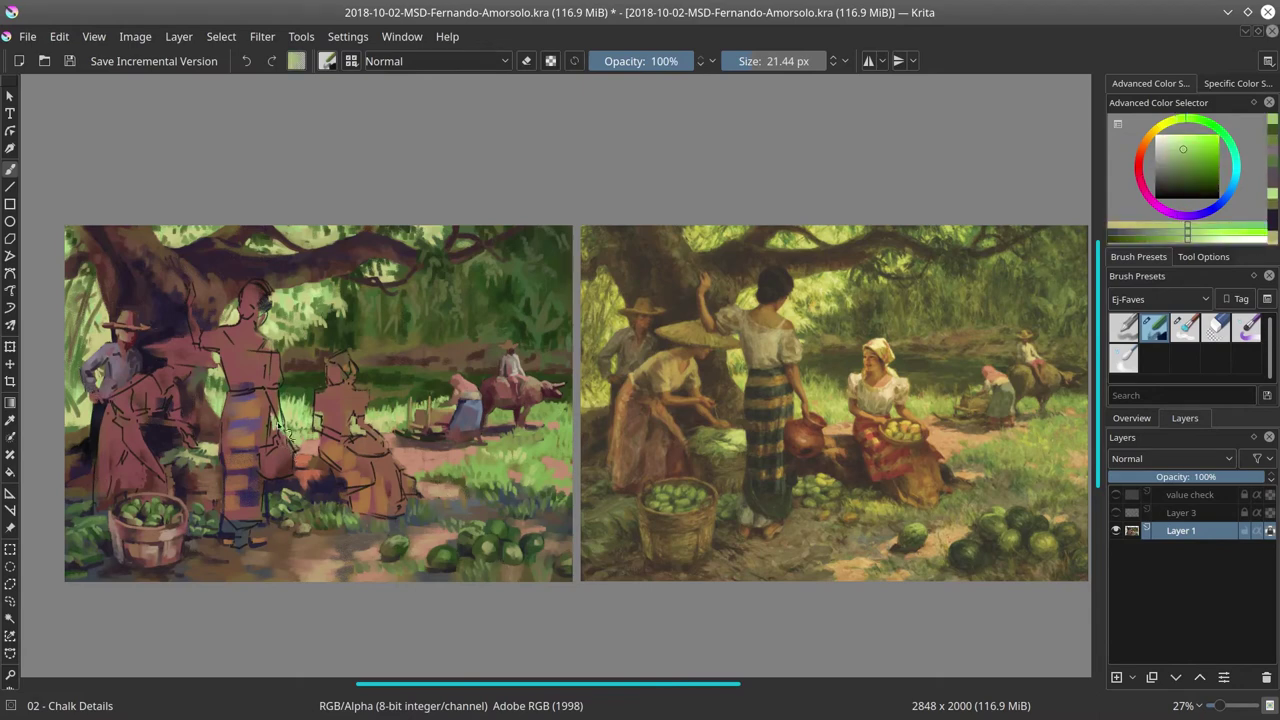
{"action": "left_click", "coordinate": [272, 482], "text": "ctrl"}
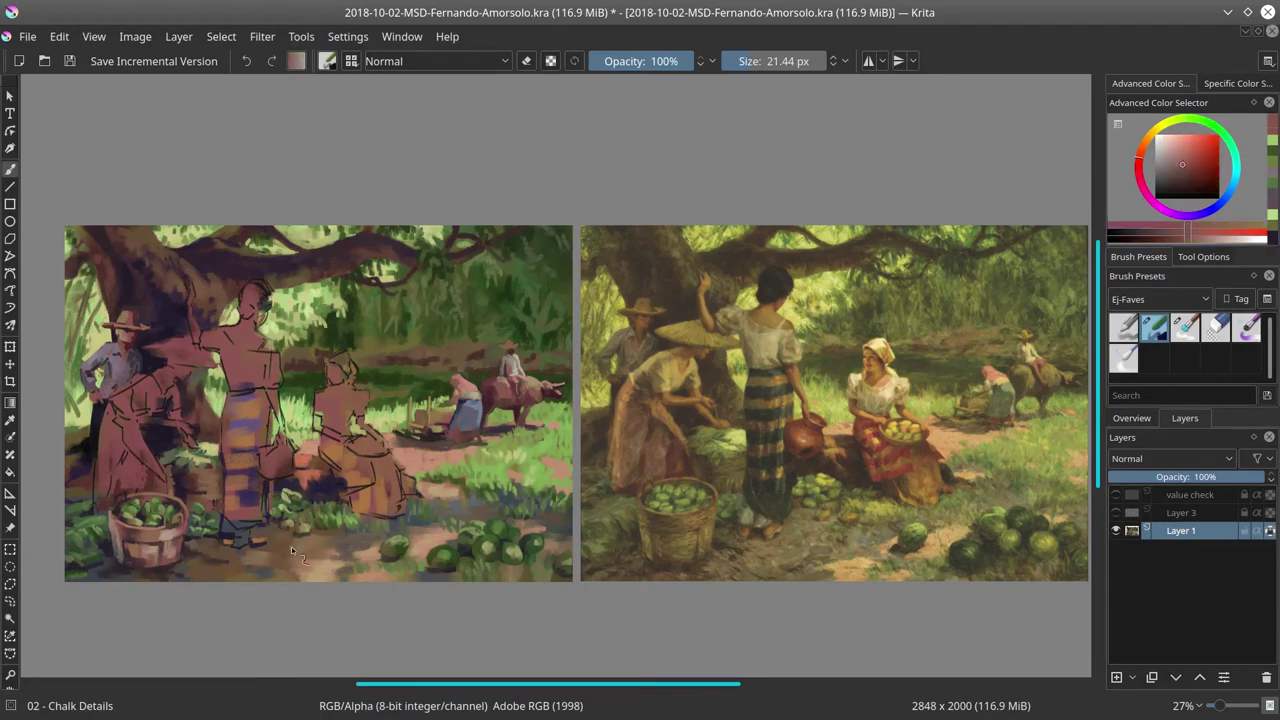
{"action": "left_click", "coordinate": [69, 61]}
- Mirror the image back, touch up the fruit basket, and hide the value check layer
{"action": "key", "text": "m"}
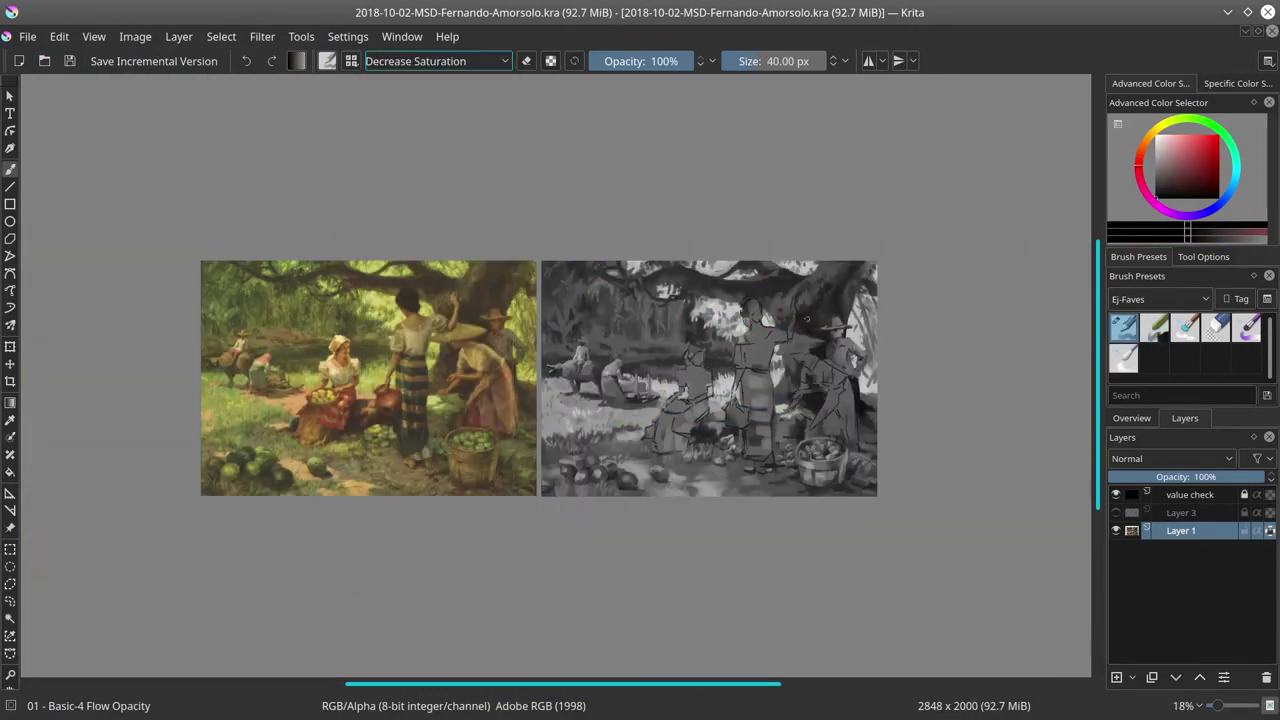
{"action": "left_click", "coordinate": [806, 318], "text": "ctrl"}
{"action": "mouse_move", "coordinate": [808, 320]}
{"action": "left_mouse_down"}
{"action": "mouse_move", "coordinate": [751, 288]}
{"action": "mouse_move", "coordinate": [834, 356]}
{"action": "left_mouse_up"}
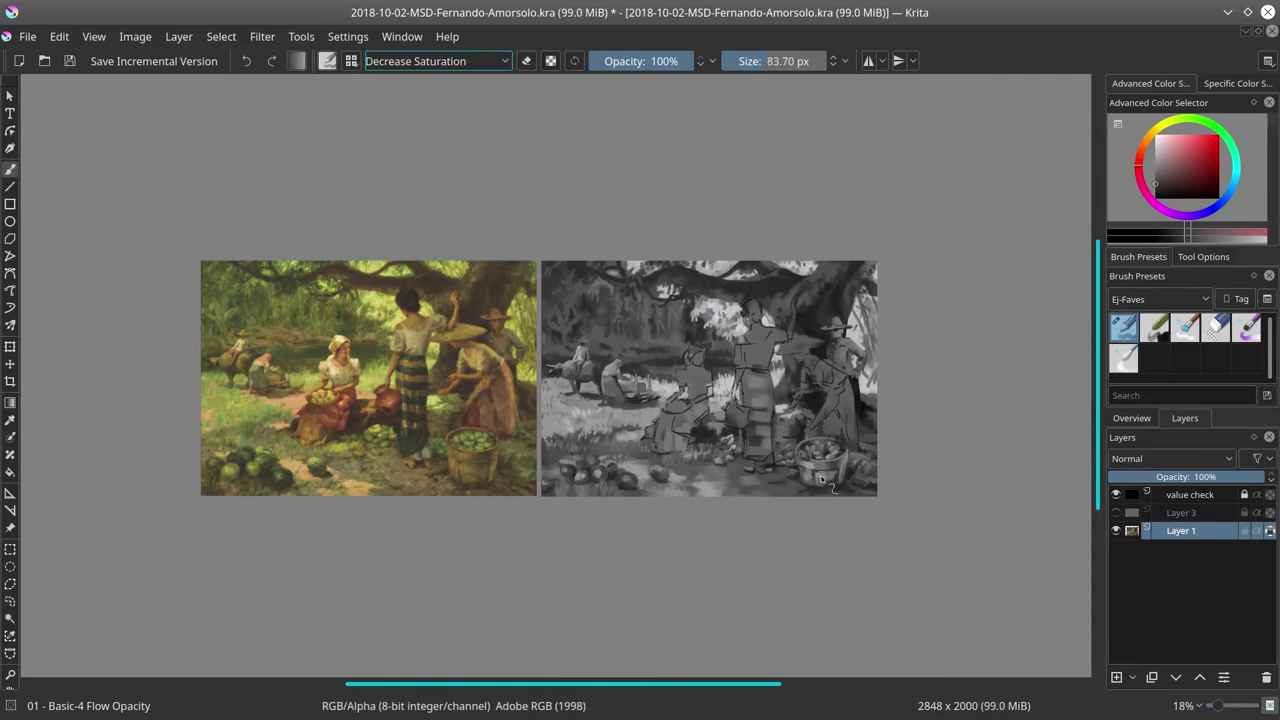
{"action": "left_click", "coordinate": [1116, 494]}
{"action": "mouse_move", "coordinate": [844, 252]}
{"action": "left_mouse_down"}
{"action": "mouse_move", "coordinate": [796, 287]}
{"action": "mouse_move", "coordinate": [699, 279]}
{"action": "left_mouse_up"}
- Add a new Layer 5 at about half opacity, set an 89 px brush, and save
{"action": "key", "text": "slash"}
{"action": "left_click", "coordinate": [838, 360], "text": "ctrl"}
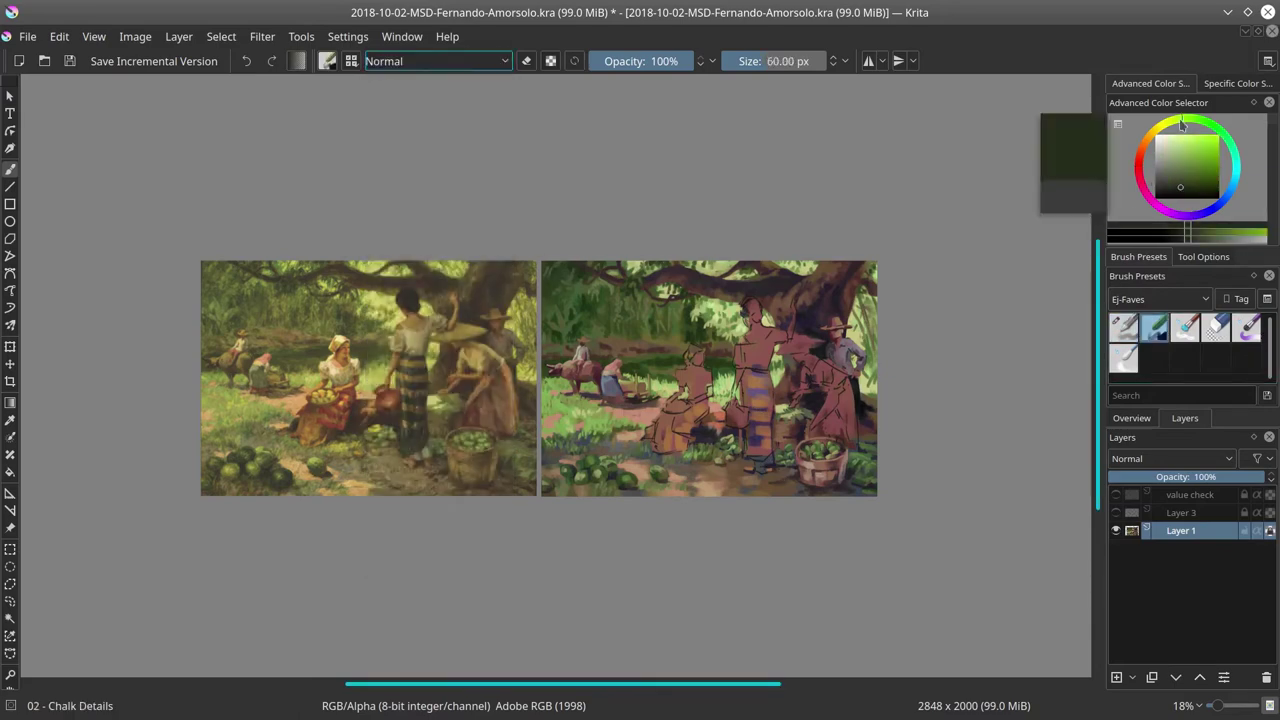
{"action": "key", "text": "Insert"}
{"action": "left_click", "coordinate": [1186, 476]}
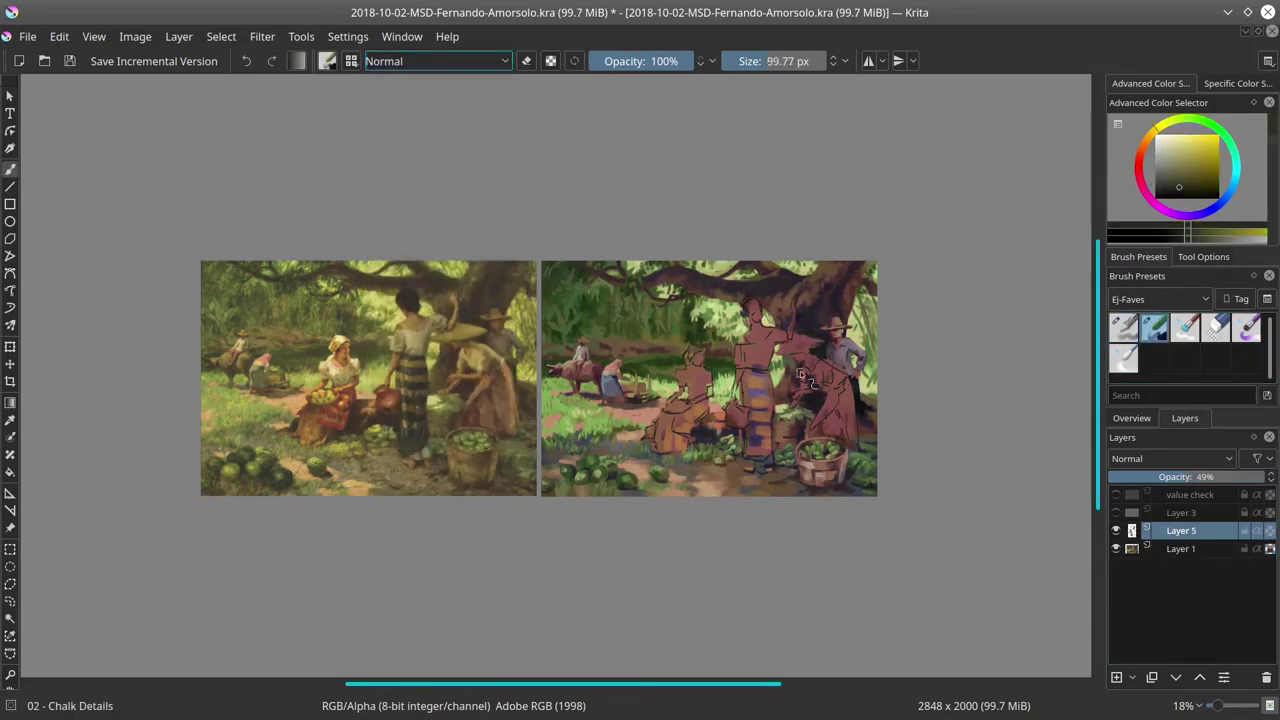
{"action": "left_click_drag", "start_coordinate": [887, 418], "coordinate": [664, 270]}
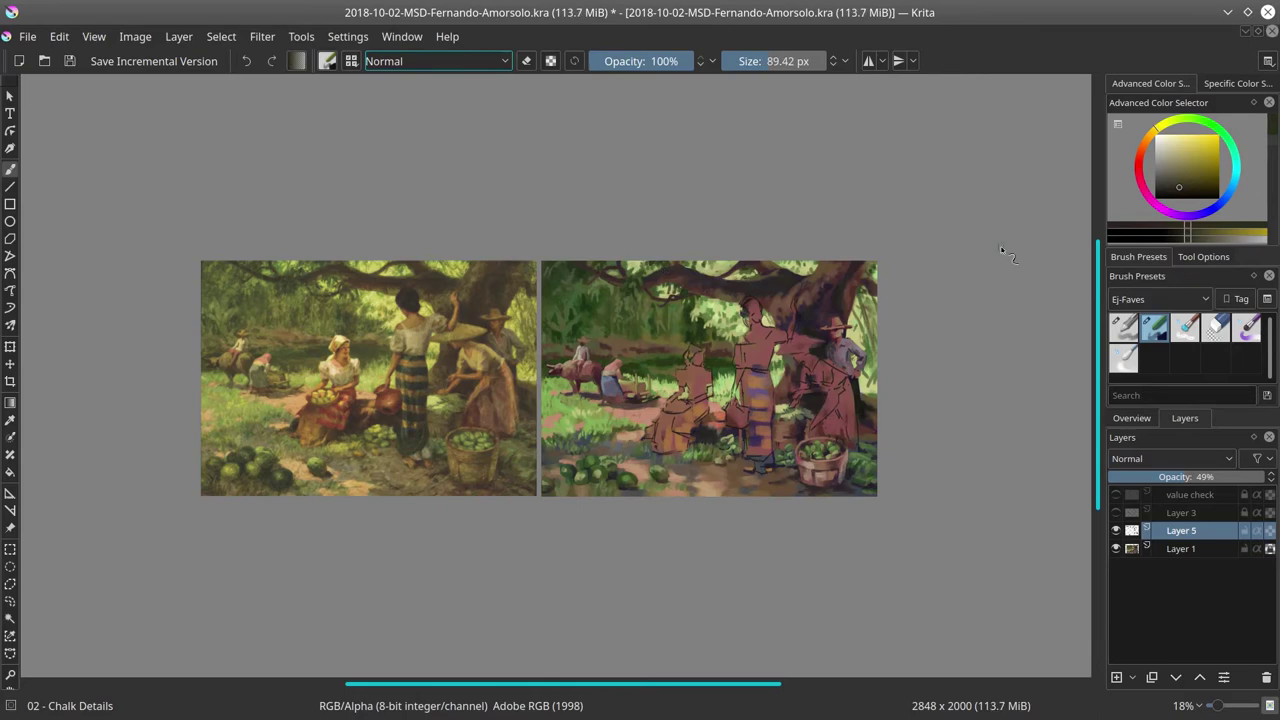
{"action": "key", "text": "ctrl+s"}
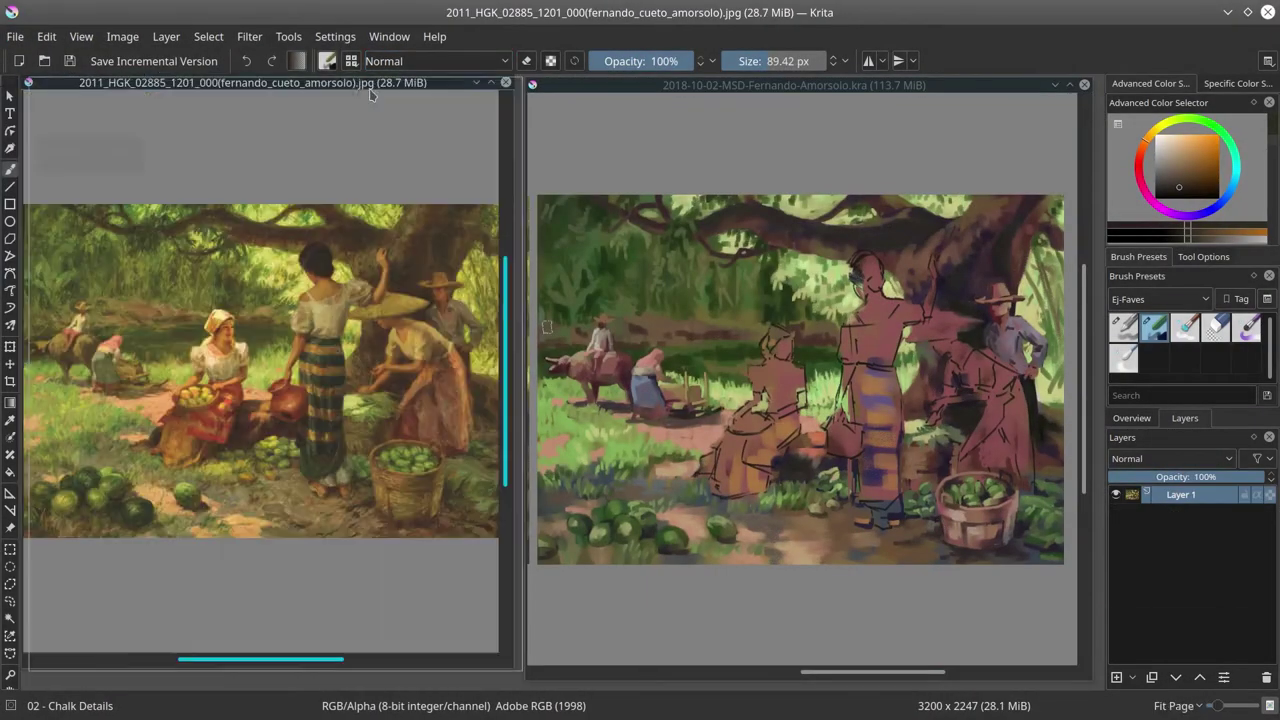
- Tile the reference and painting windows and paint faint light yellow strokes across the figures
{"action": "left_click_drag", "start_coordinate": [370, 93], "coordinate": [378, 99]}
{"action": "left_click_drag", "start_coordinate": [527, 578], "coordinate": [549, 576]}
{"action": "left_click", "coordinate": [1173, 165]}
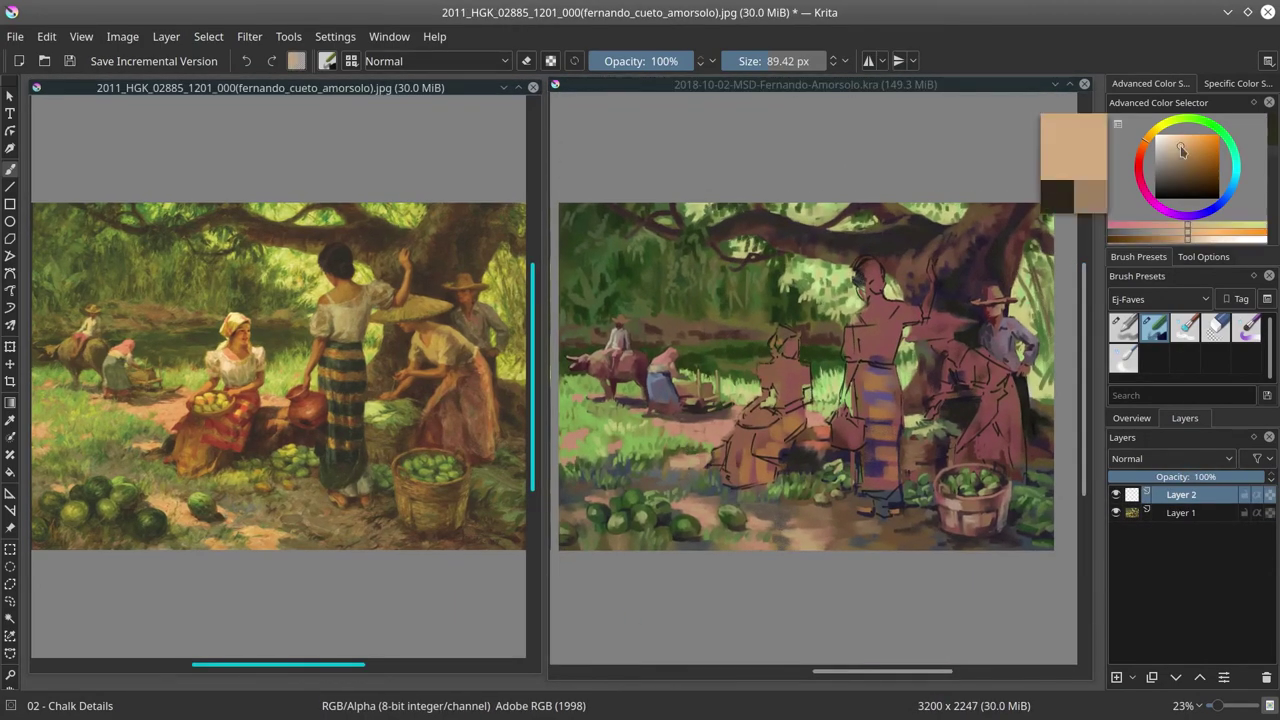
{"action": "left_click", "coordinate": [287, 303], "text": "ctrl"}
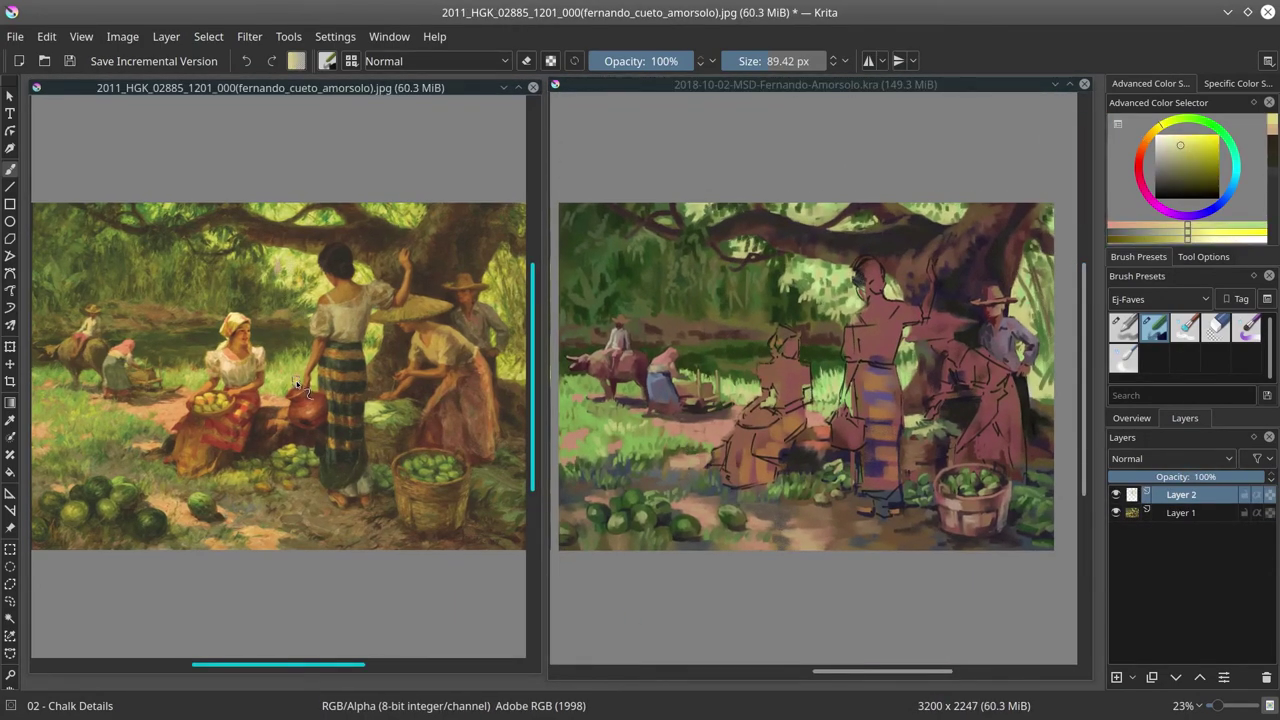
{"action": "left_click", "coordinate": [850, 298]}
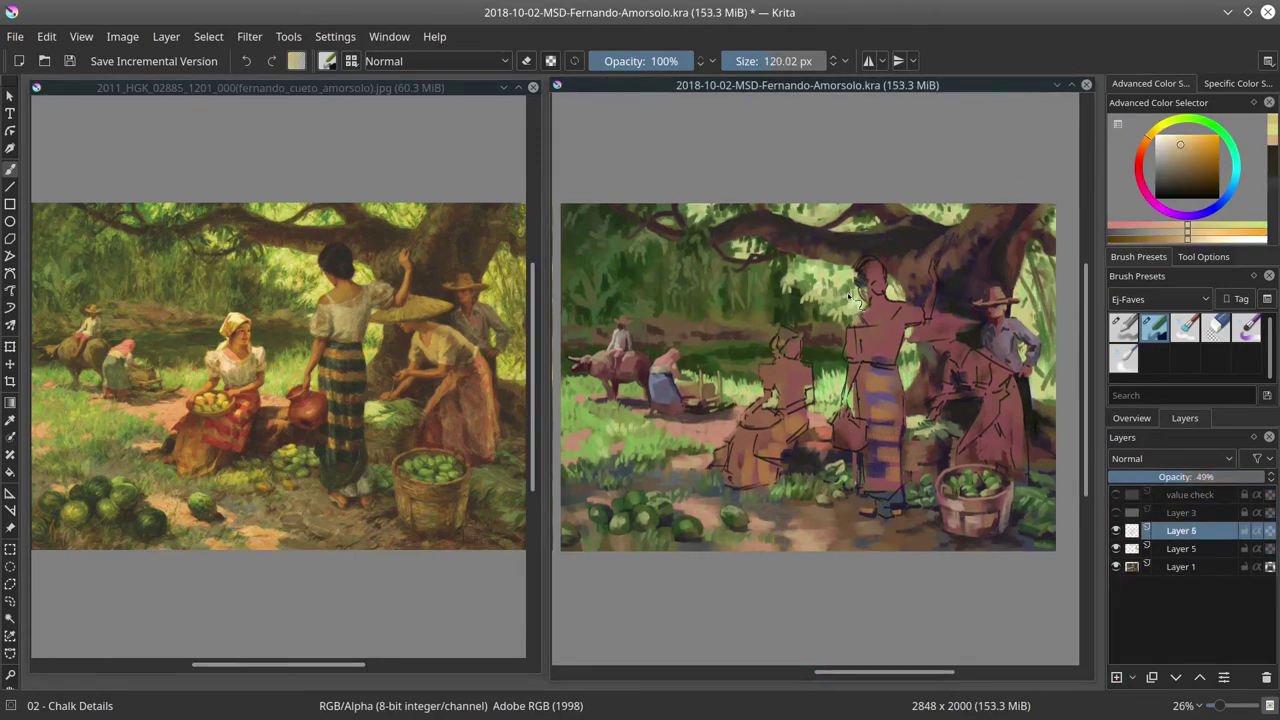
{"action": "mouse_move", "coordinate": [850, 298]}
{"action": "left_mouse_down"}
{"action": "mouse_move", "coordinate": [894, 290]}
{"action": "mouse_move", "coordinate": [832, 383]}
{"action": "mouse_move", "coordinate": [744, 390]}
{"action": "mouse_move", "coordinate": [667, 442]}
{"action": "left_mouse_up"}
- Add pinkish-tan, dark magenta, green and red-brown strokes over the figures and foliage
{"action": "left_click", "coordinate": [603, 435], "text": "ctrl"}
{"action": "left_click_drag", "start_coordinate": [607, 398], "coordinate": [595, 398]}
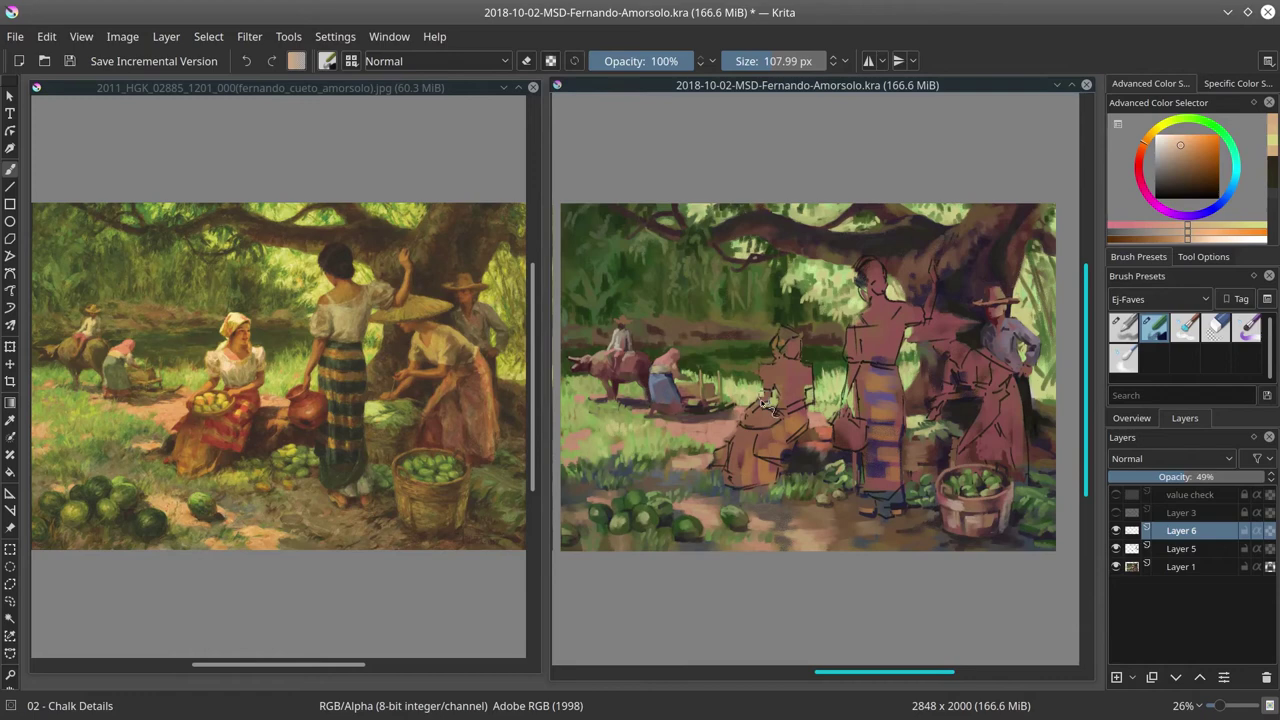
{"action": "left_click", "coordinate": [913, 382], "text": "ctrl"}
{"action": "left_click_drag", "start_coordinate": [913, 382], "coordinate": [900, 382]}
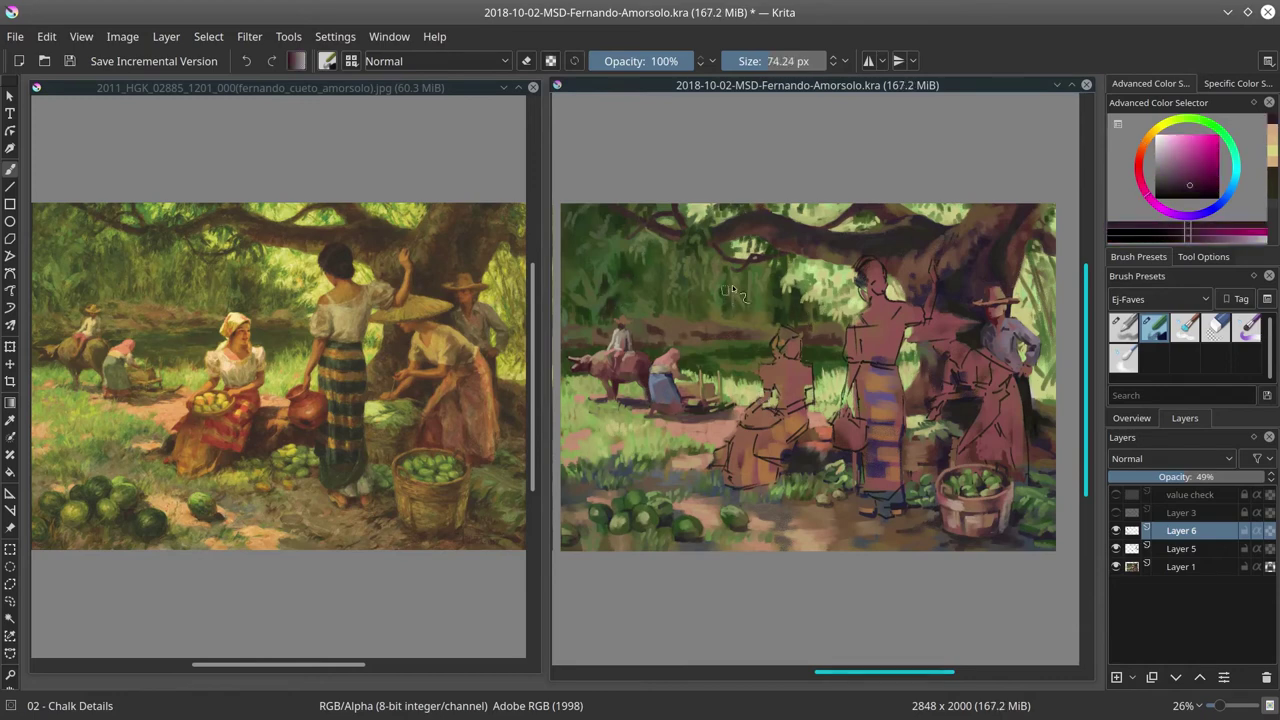
{"action": "left_click", "coordinate": [659, 315], "text": "ctrl"}
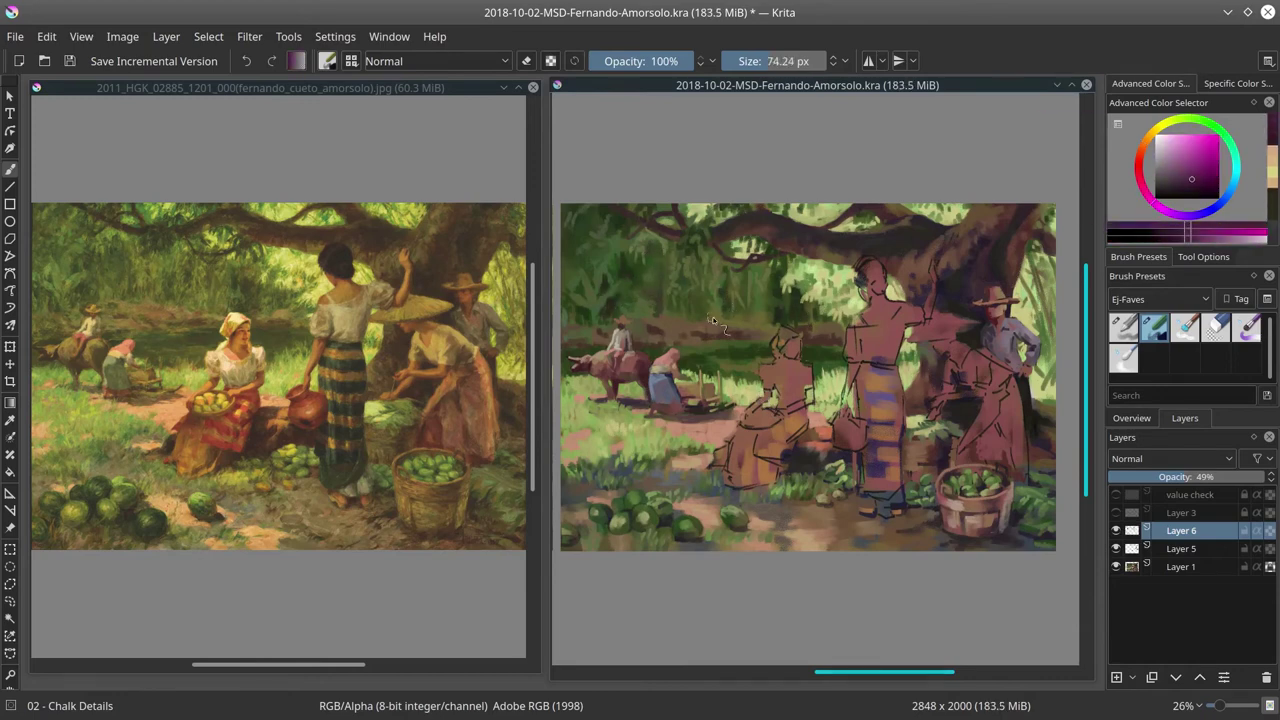
{"action": "left_click", "coordinate": [583, 316], "text": "ctrl"}
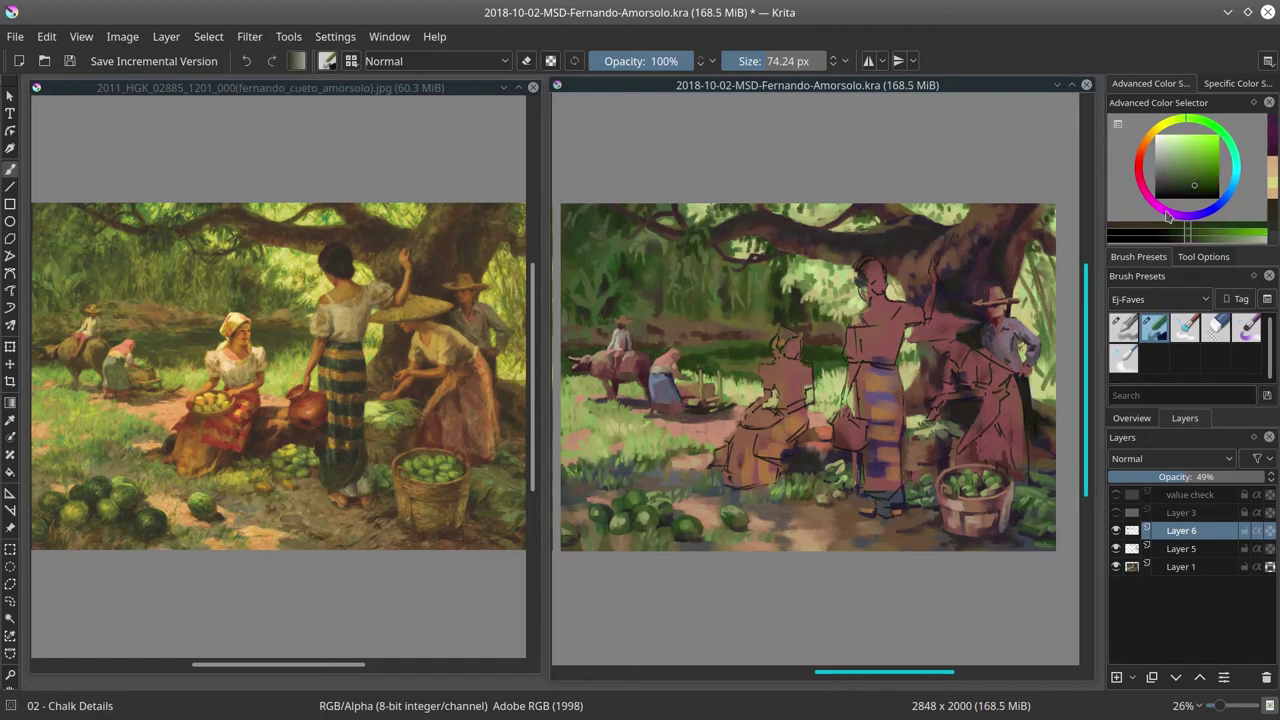
{"action": "left_click", "coordinate": [770, 360], "text": "ctrl"}
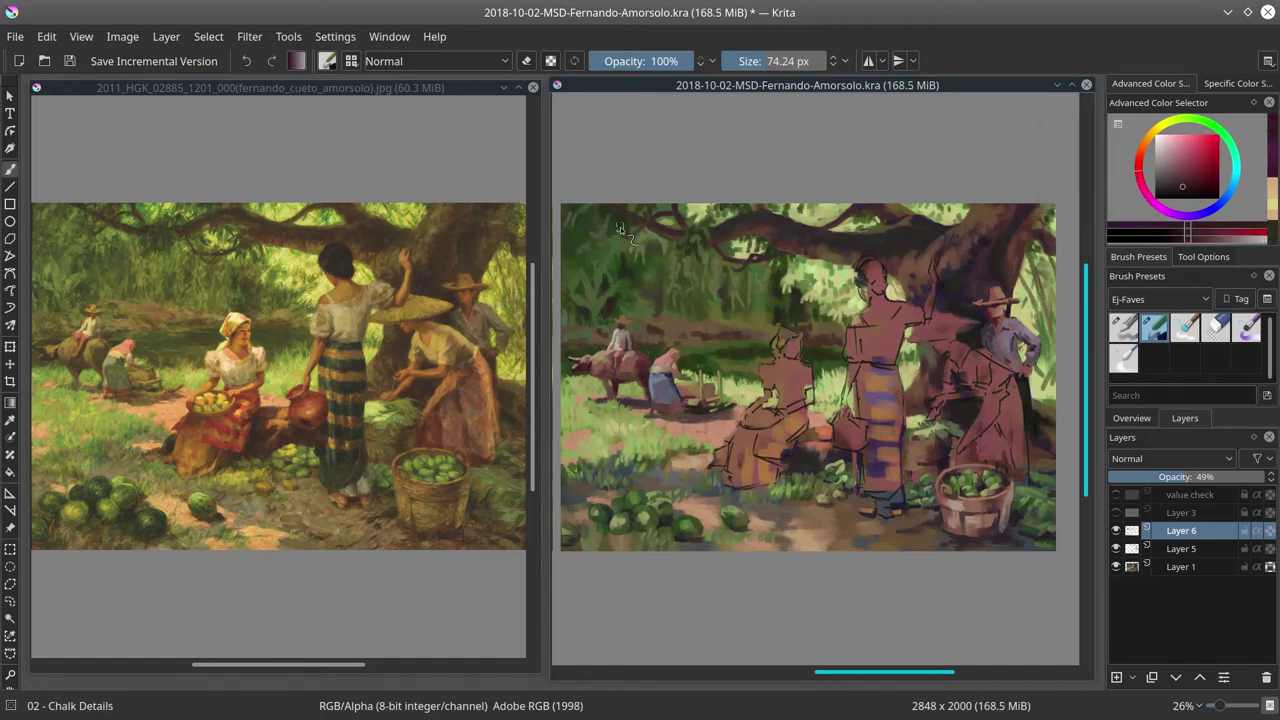
{"action": "left_click", "coordinate": [618, 350], "text": "ctrl"}
{"action": "left_click_drag", "start_coordinate": [819, 338], "coordinate": [804, 482]}
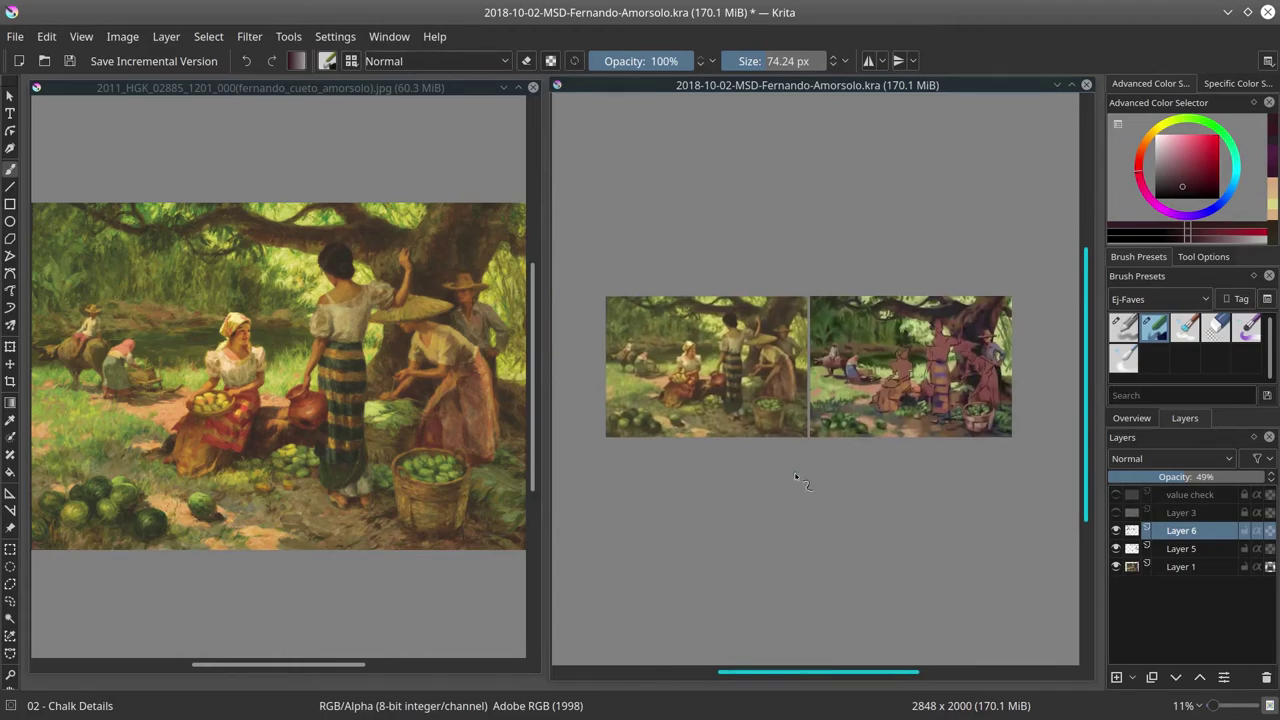
- Check the values in greyscale, save the painting, and return to colour view
{"action": "left_click", "coordinate": [1116, 494]}
{"action": "left_click_drag", "start_coordinate": [746, 517], "coordinate": [750, 380]}
{"action": "left_click", "coordinate": [15, 36]}
{"action": "left_click", "coordinate": [31, 121]}
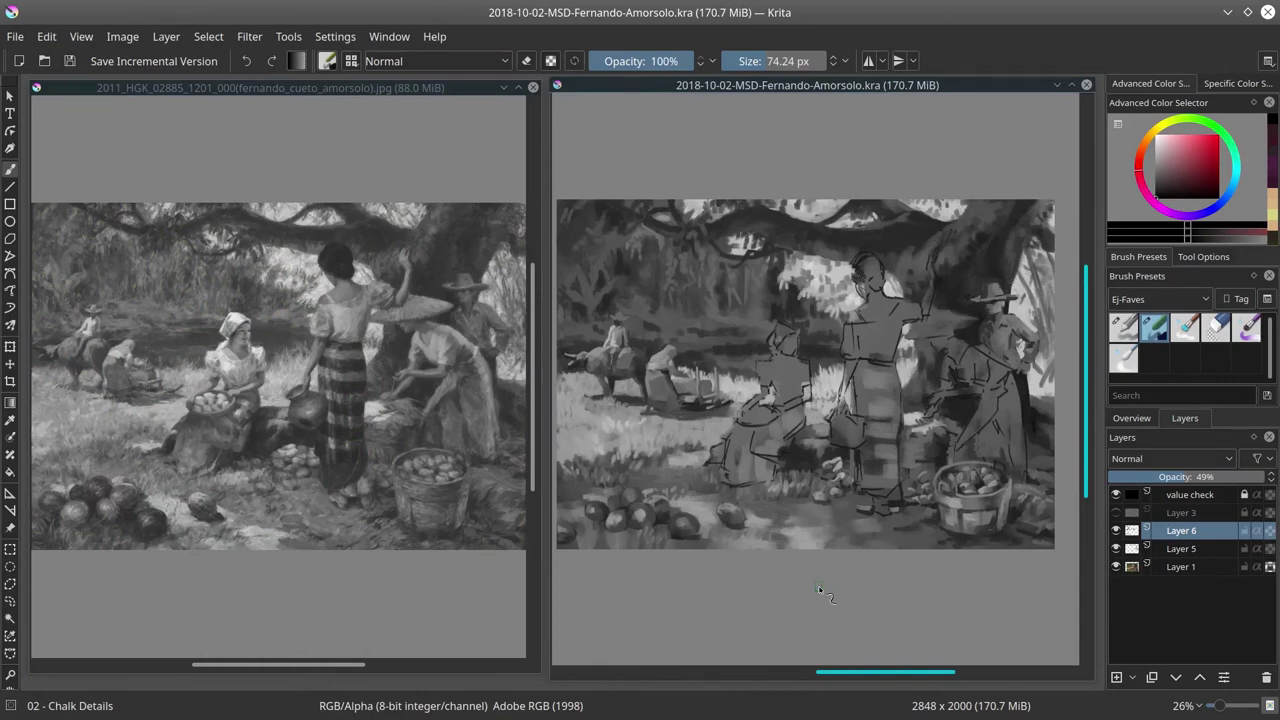
{"action": "key", "text": "ctrl+z"}
- Paint dark green, dark red and treetop colours on the tree trunk and branches
{"action": "left_click", "coordinate": [1050, 228], "text": "ctrl"}
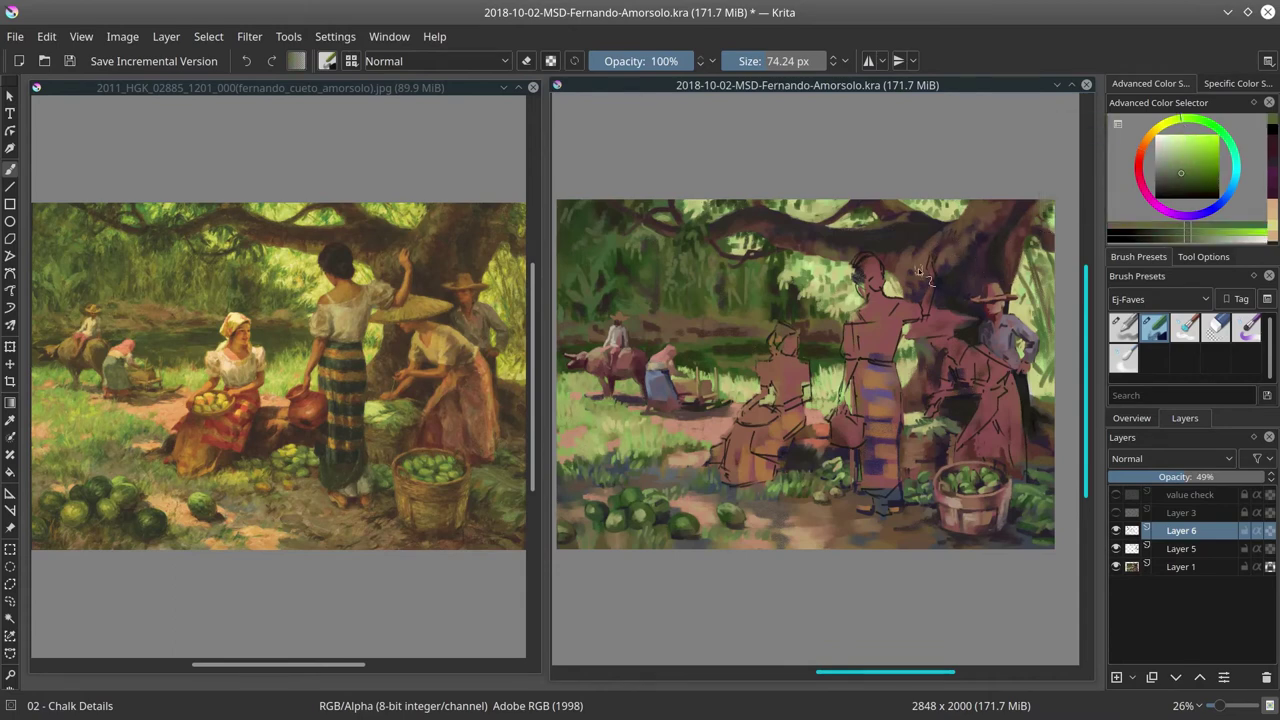
{"action": "left_click", "coordinate": [958, 265], "text": "ctrl"}
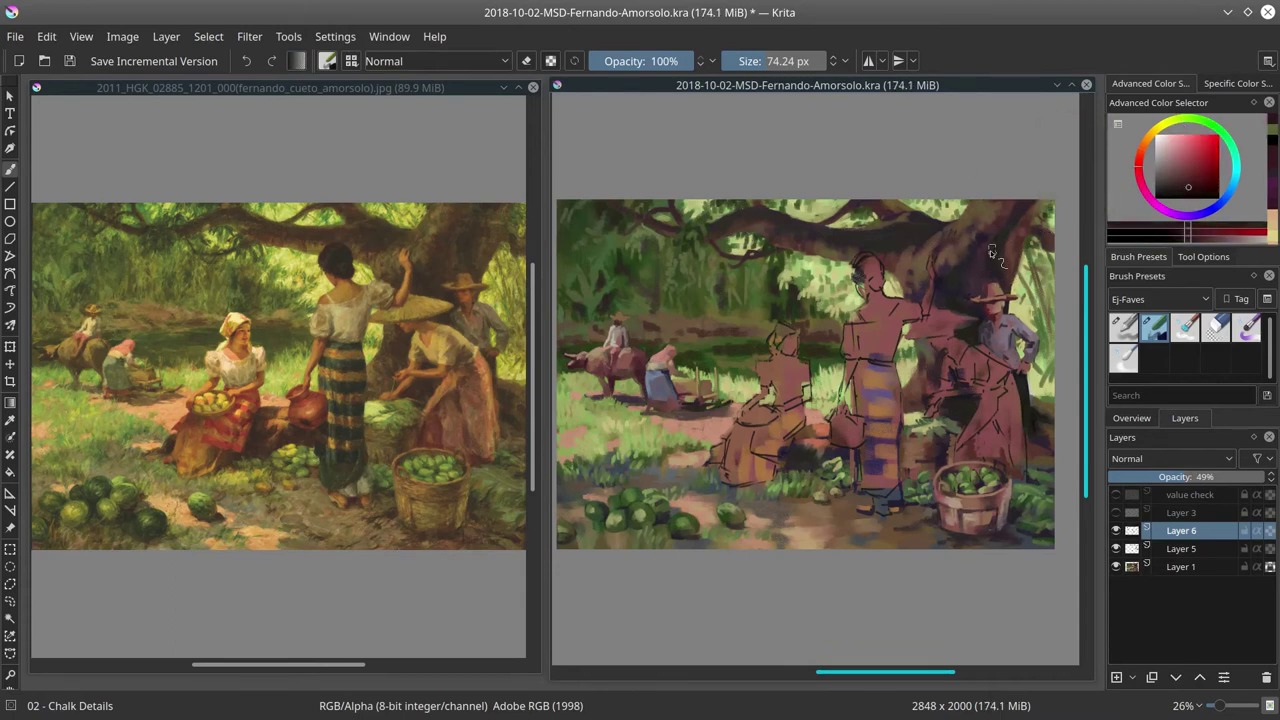
{"action": "key", "text": "bracketright"}
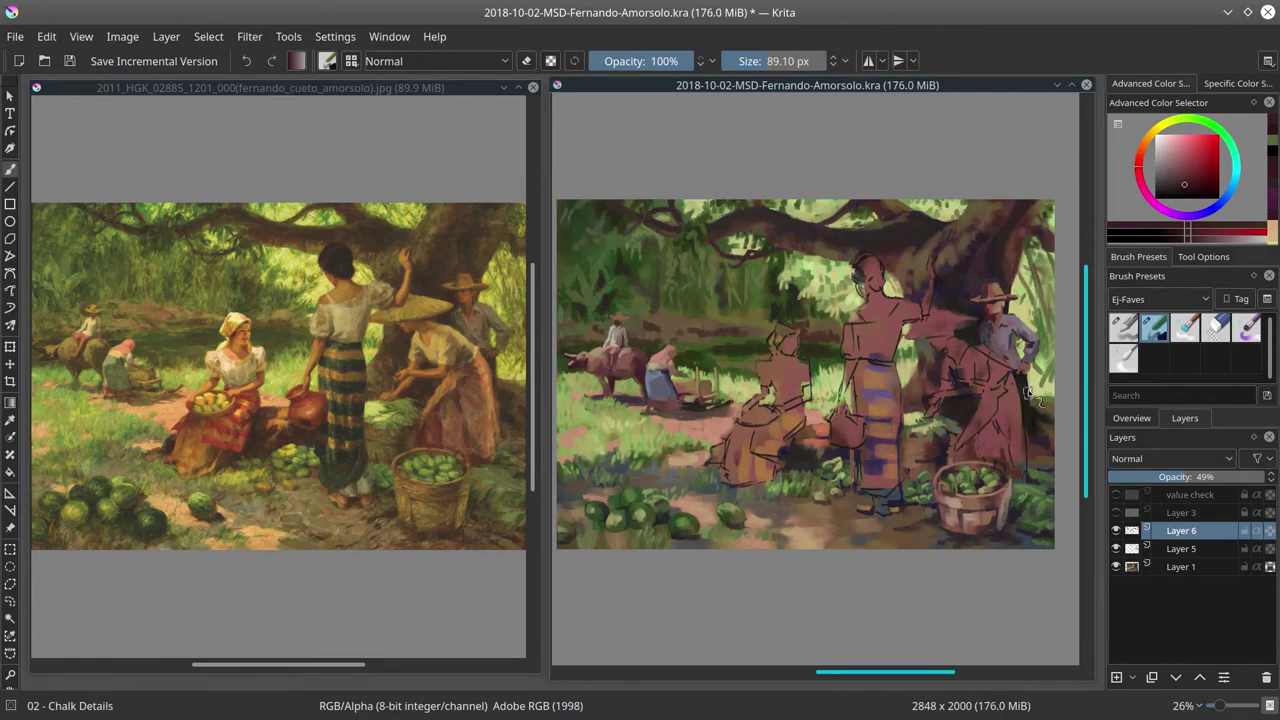
{"action": "left_click", "coordinate": [846, 218], "text": "ctrl"}
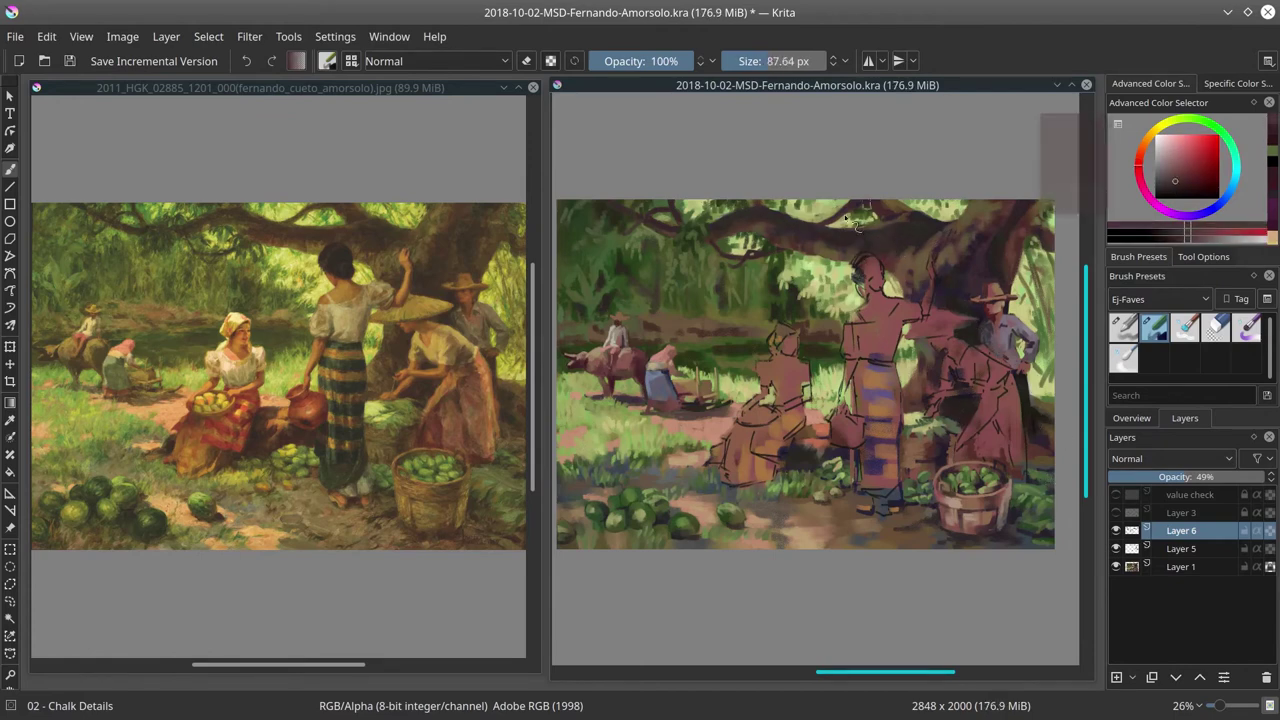
{"action": "key", "text": "bracketleft"}
{"action": "key", "text": "bracketleft"}
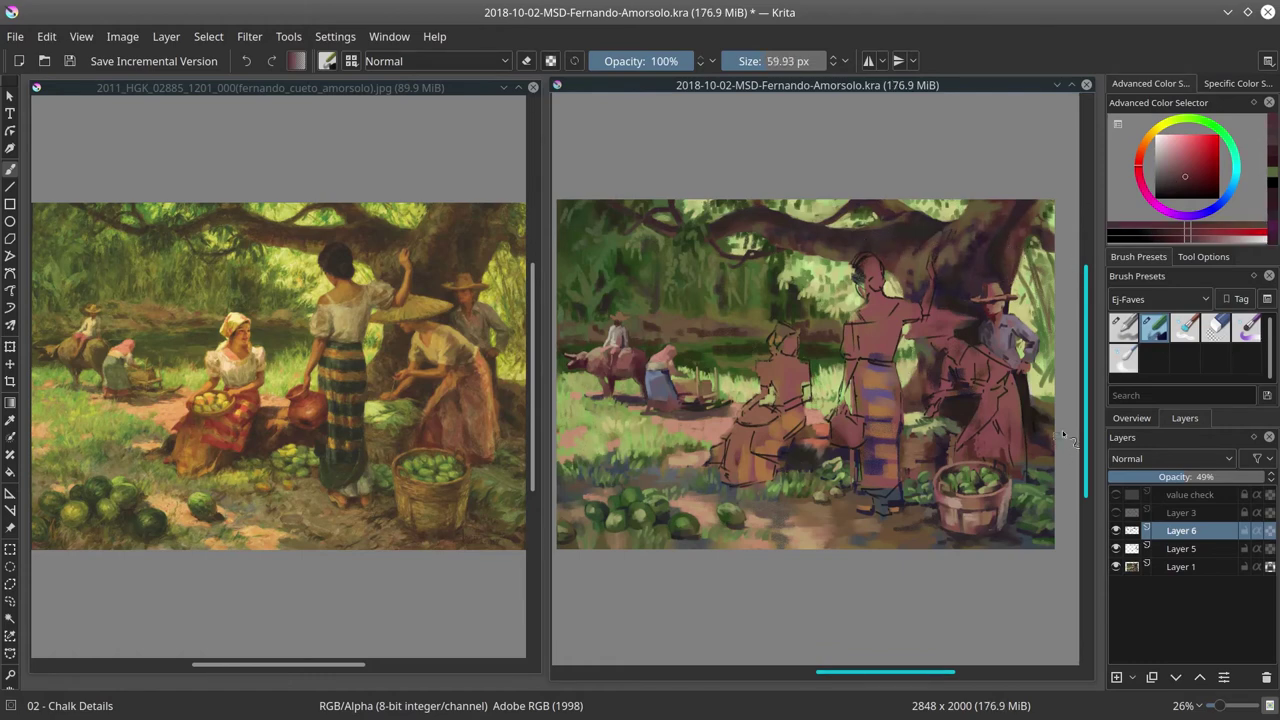
- Merge the paint layers into one, save, and paint dark red strokes on the right-hand figure
{"action": "key", "text": "ctrl+shift+e"}
{"action": "left_click", "coordinate": [70, 63]}
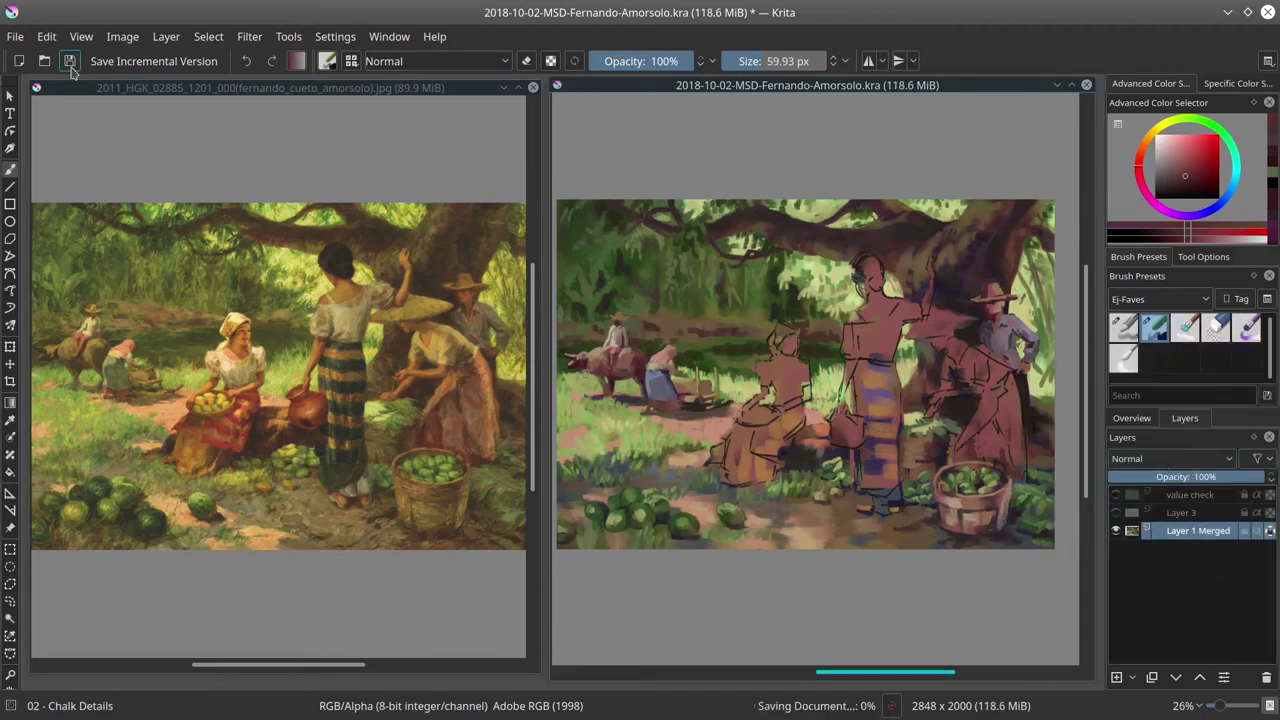
{"action": "left_click", "coordinate": [1008, 489], "text": "ctrl"}
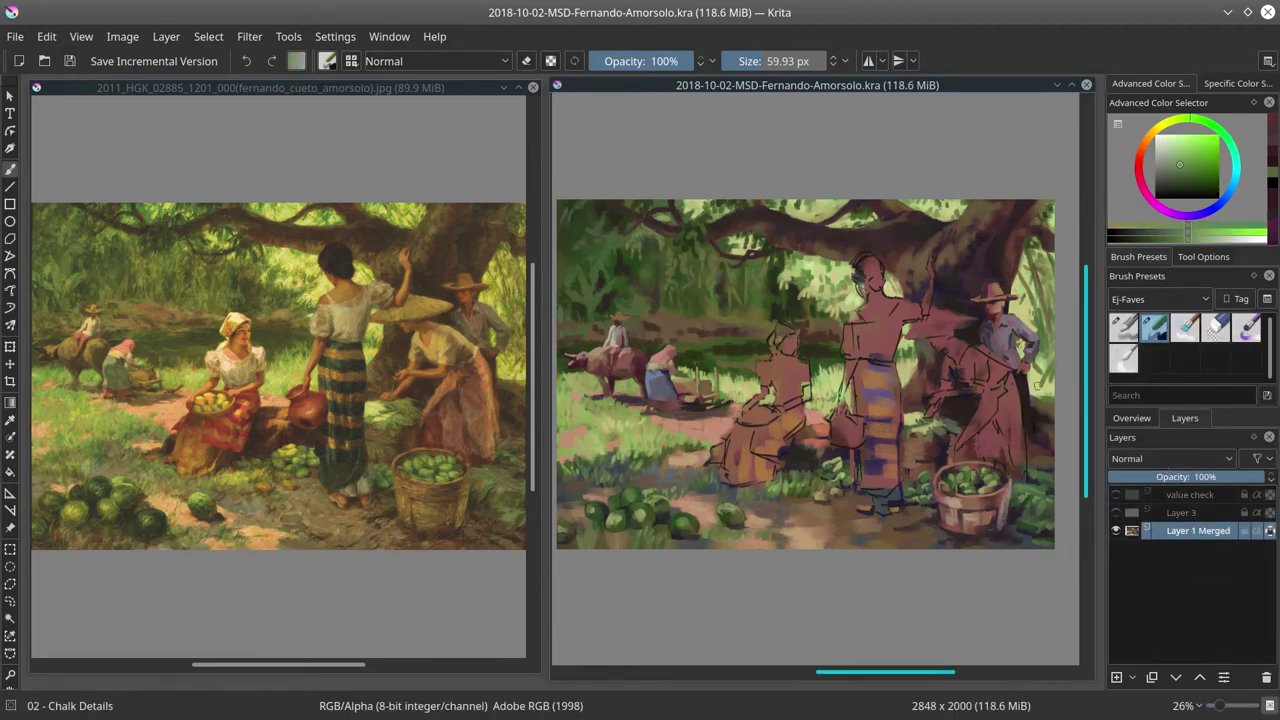
{"action": "mouse_move", "coordinate": [1036, 383]}
{"action": "left_mouse_down"}
{"action": "mouse_move", "coordinate": [1068, 369]}
{"action": "mouse_move", "coordinate": [1016, 390]}
{"action": "mouse_move", "coordinate": [1027, 447]}
{"action": "mouse_move", "coordinate": [968, 402]}
{"action": "mouse_move", "coordinate": [983, 446]}
{"action": "left_mouse_up"}
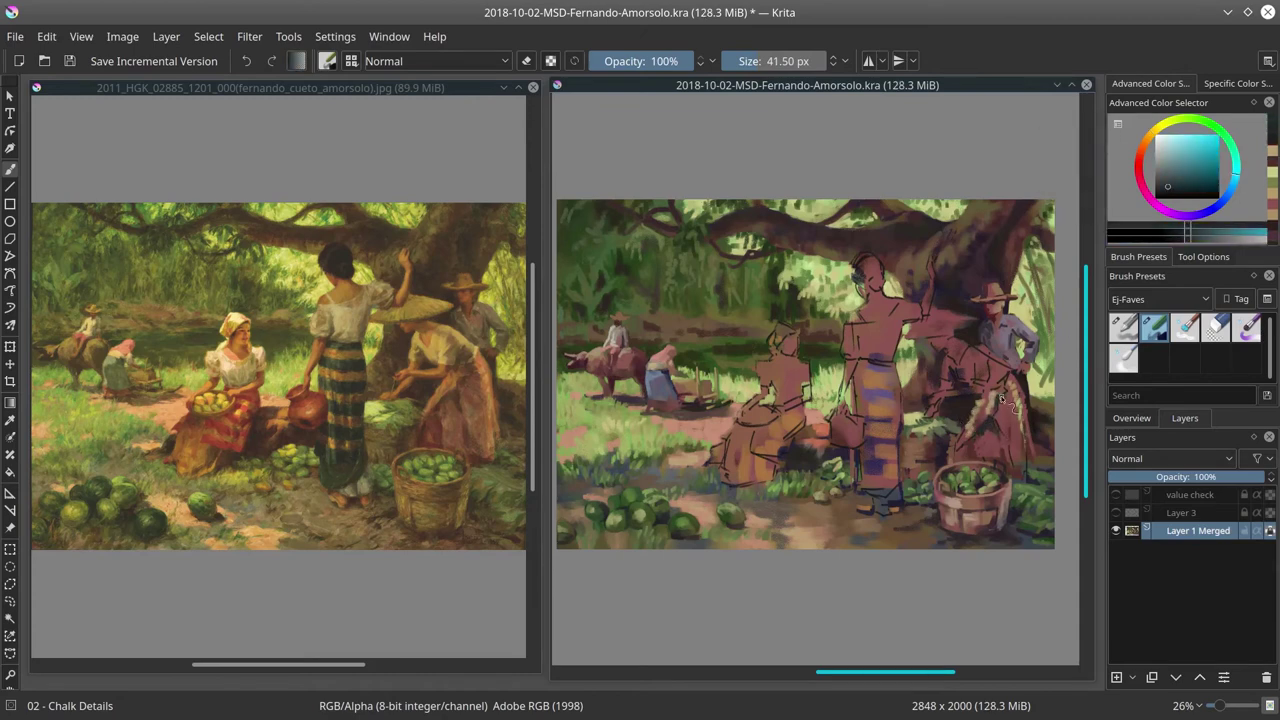
{"action": "mouse_move", "coordinate": [1002, 400]}
{"action": "left_mouse_down"}
{"action": "mouse_move", "coordinate": [972, 402]}
{"action": "mouse_move", "coordinate": [985, 452]}
{"action": "mouse_move", "coordinate": [992, 460]}
{"action": "mouse_move", "coordinate": [1040, 418]}
{"action": "mouse_move", "coordinate": [1030, 455]}
{"action": "mouse_move", "coordinate": [1004, 420]}
{"action": "left_mouse_up"}
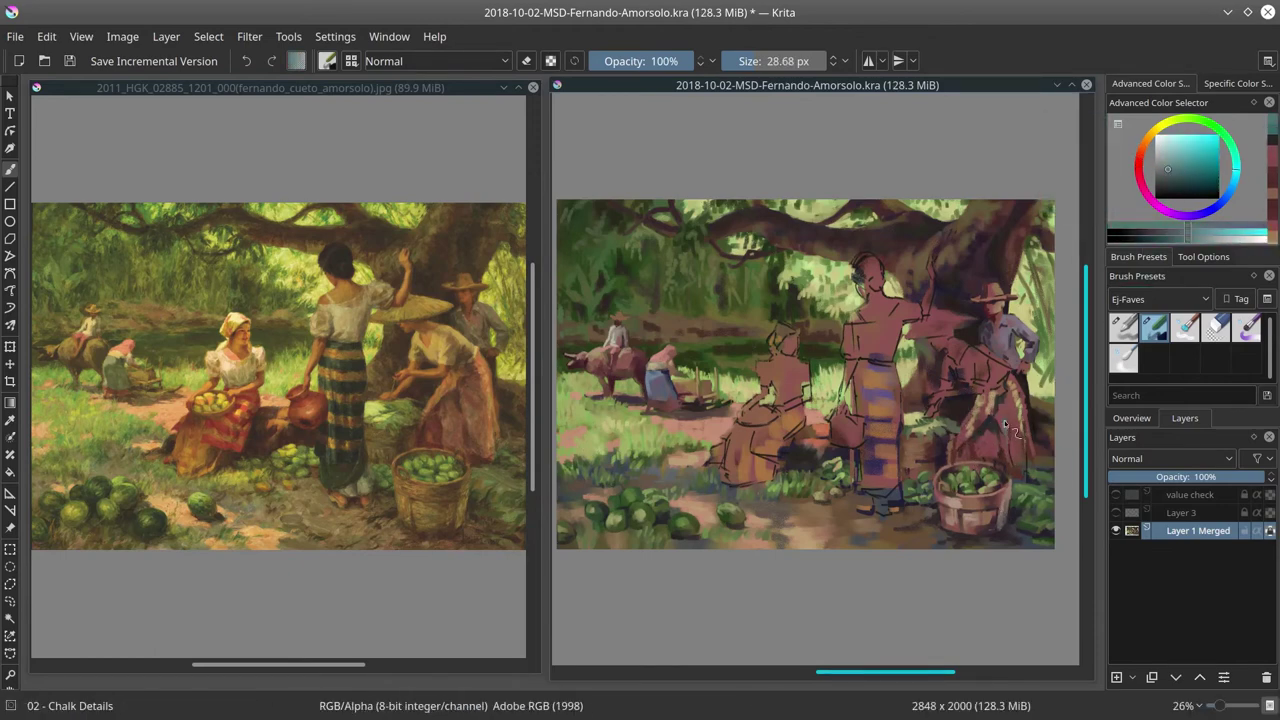
- Add red-brown, orange-brown and pale beige strokes, including the hat brim, then save
{"action": "key", "text": "period"}
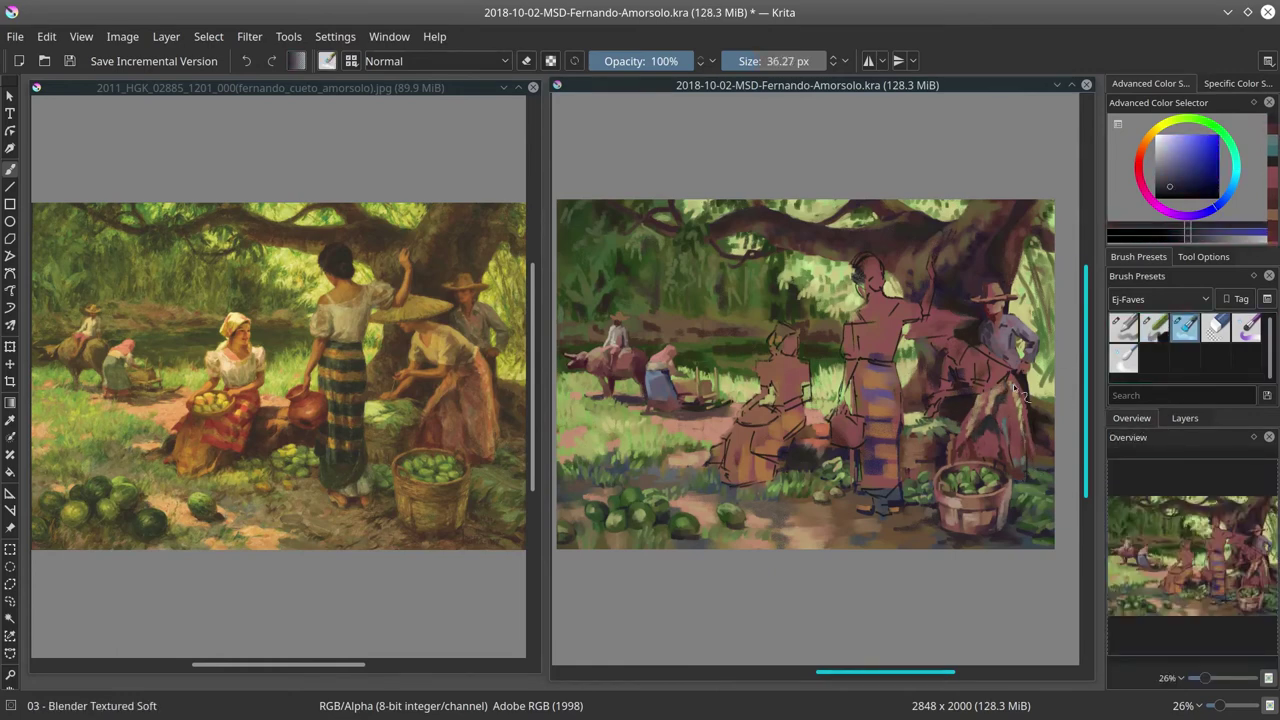
{"action": "key", "text": "comma"}
{"action": "left_click", "coordinate": [1020, 425], "text": "ctrl"}
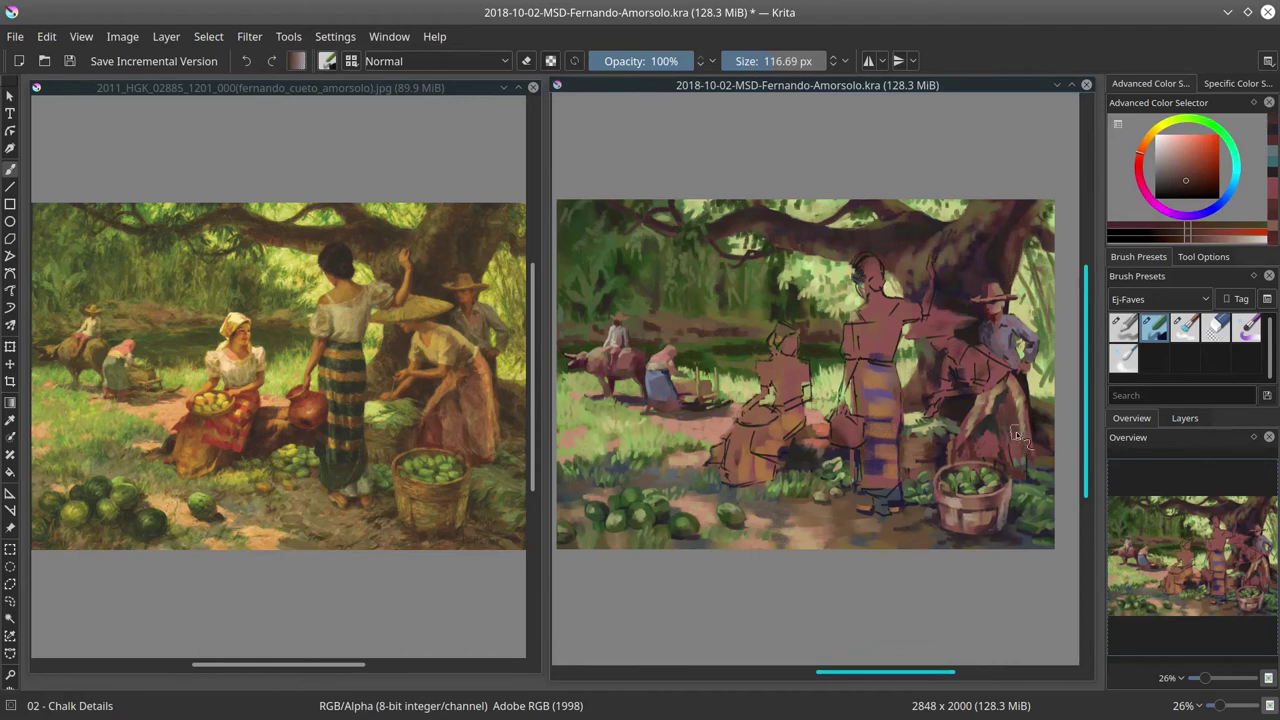
{"action": "key", "text": "period"}
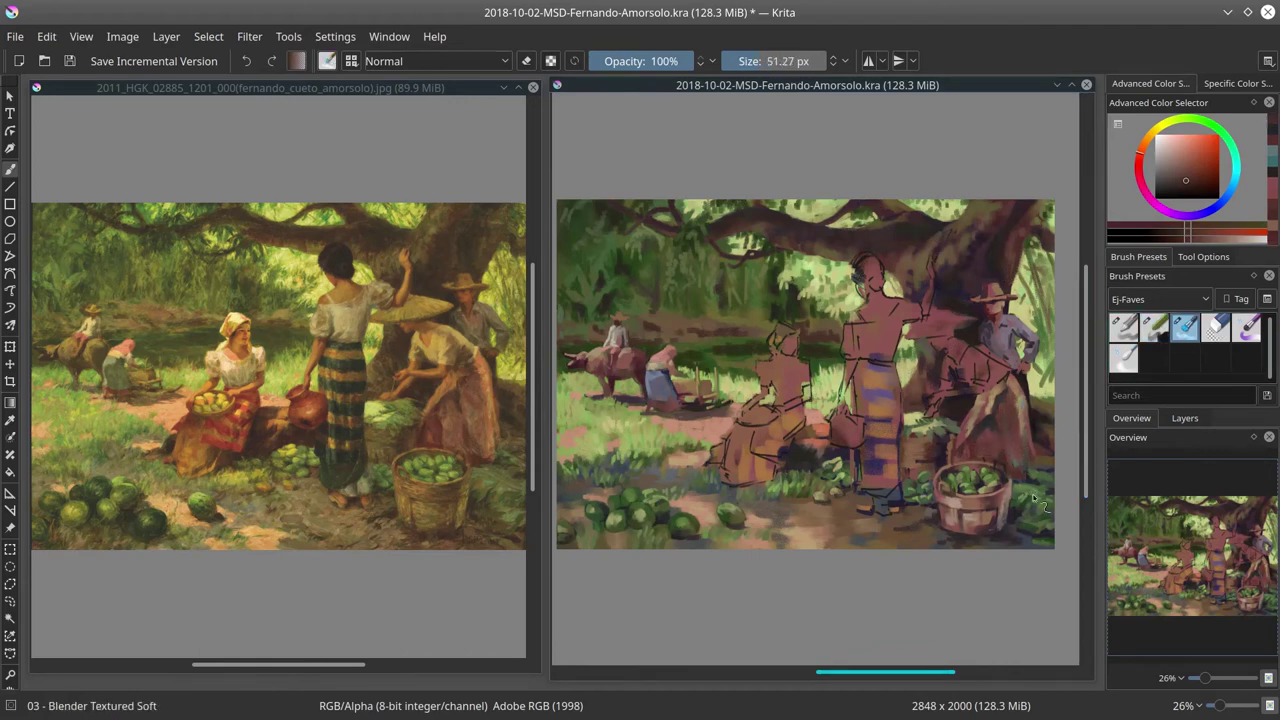
{"action": "key", "text": "comma"}
{"action": "left_click", "coordinate": [948, 370], "text": "ctrl"}
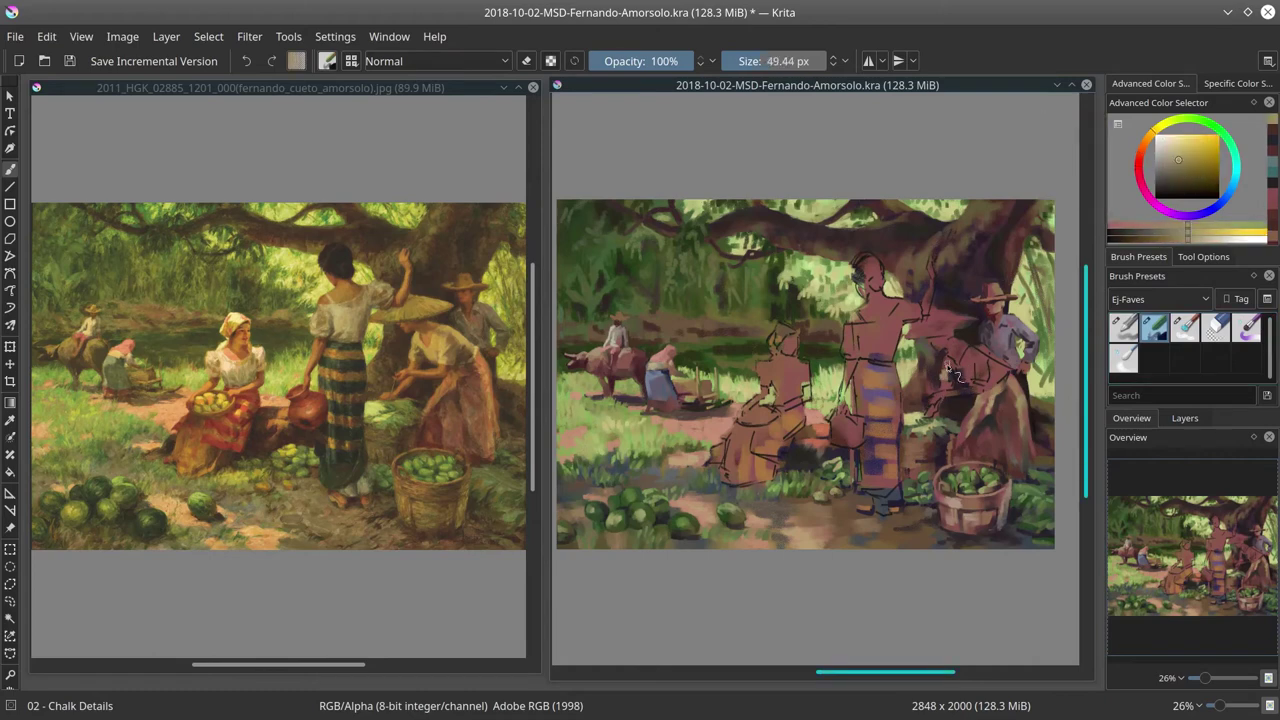
{"action": "key", "text": "bracketleft"}
{"action": "left_click", "coordinate": [988, 340], "text": "ctrl"}
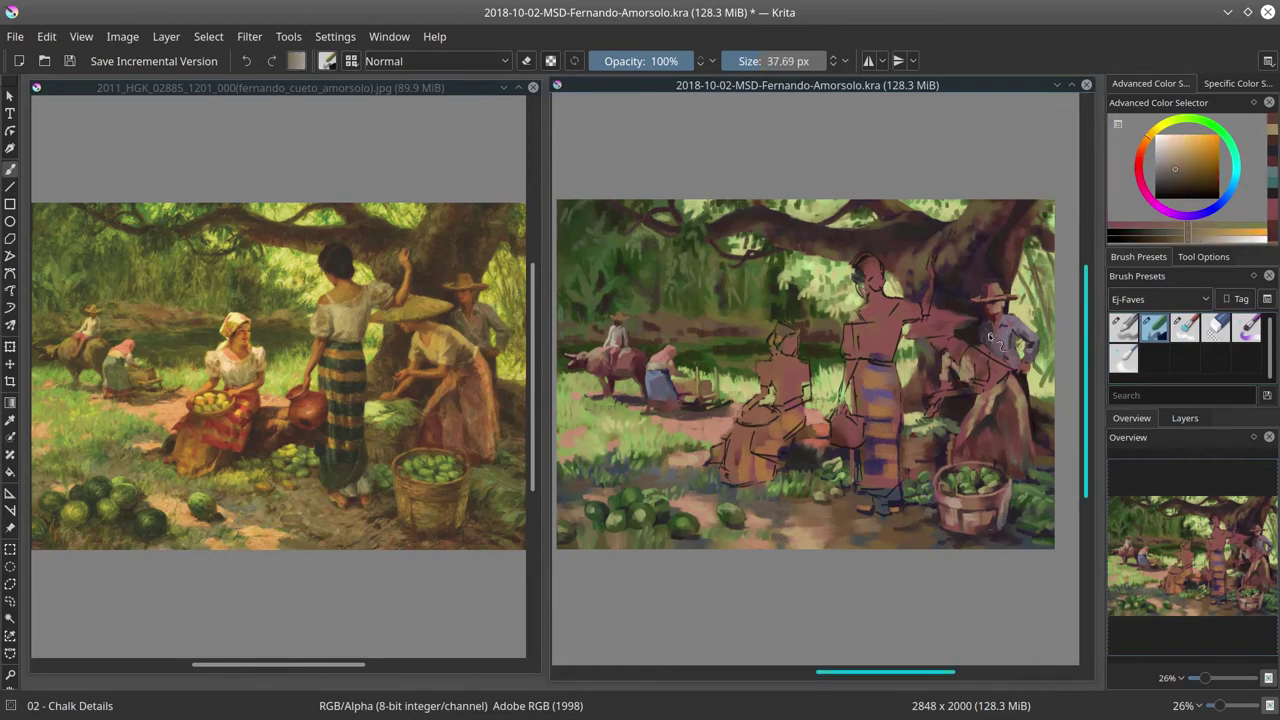
{"action": "left_click", "coordinate": [999, 349], "text": "ctrl"}
{"action": "key", "text": "bracketleft"}
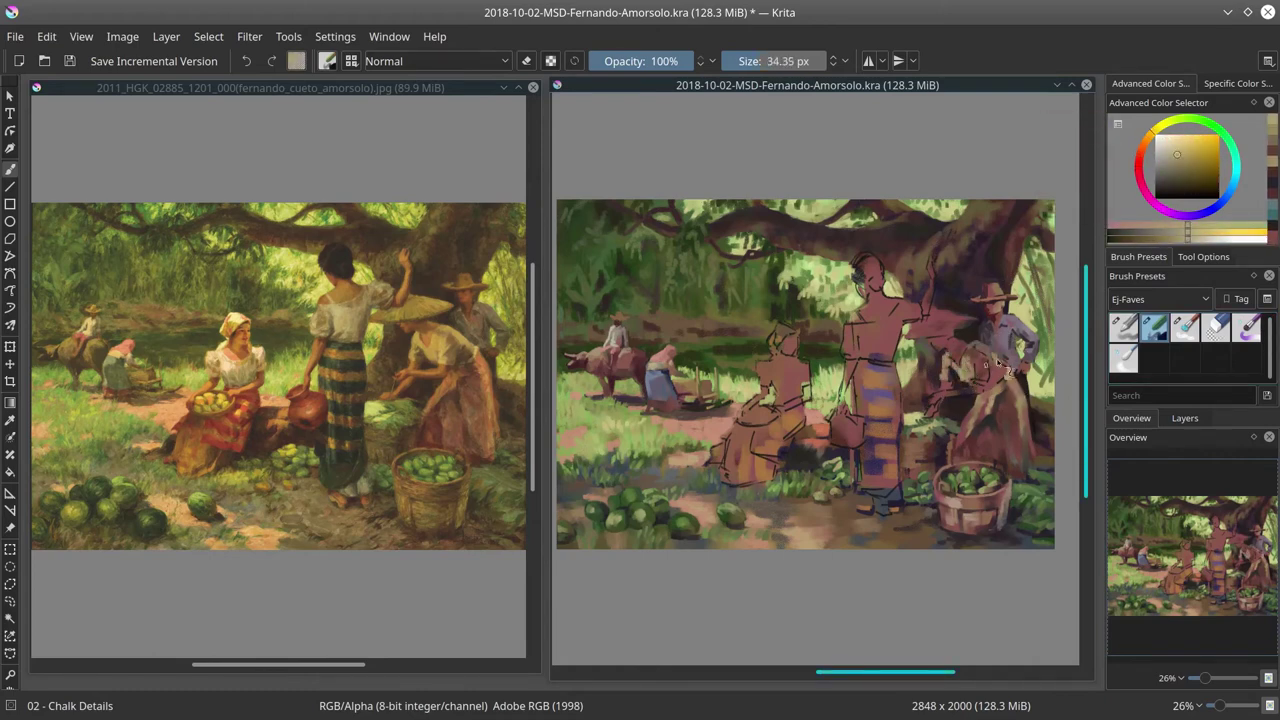
{"action": "left_click_drag", "start_coordinate": [980, 298], "coordinate": [1015, 296]}
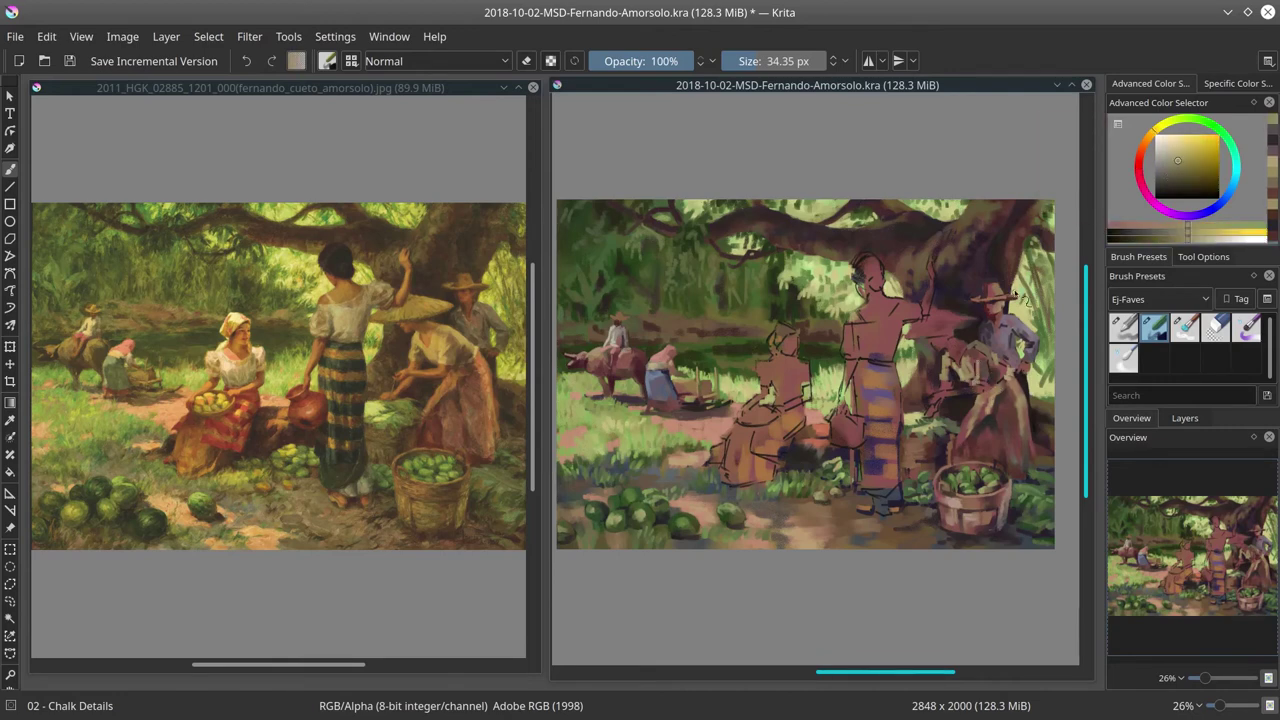
{"action": "left_click", "coordinate": [70, 61]}
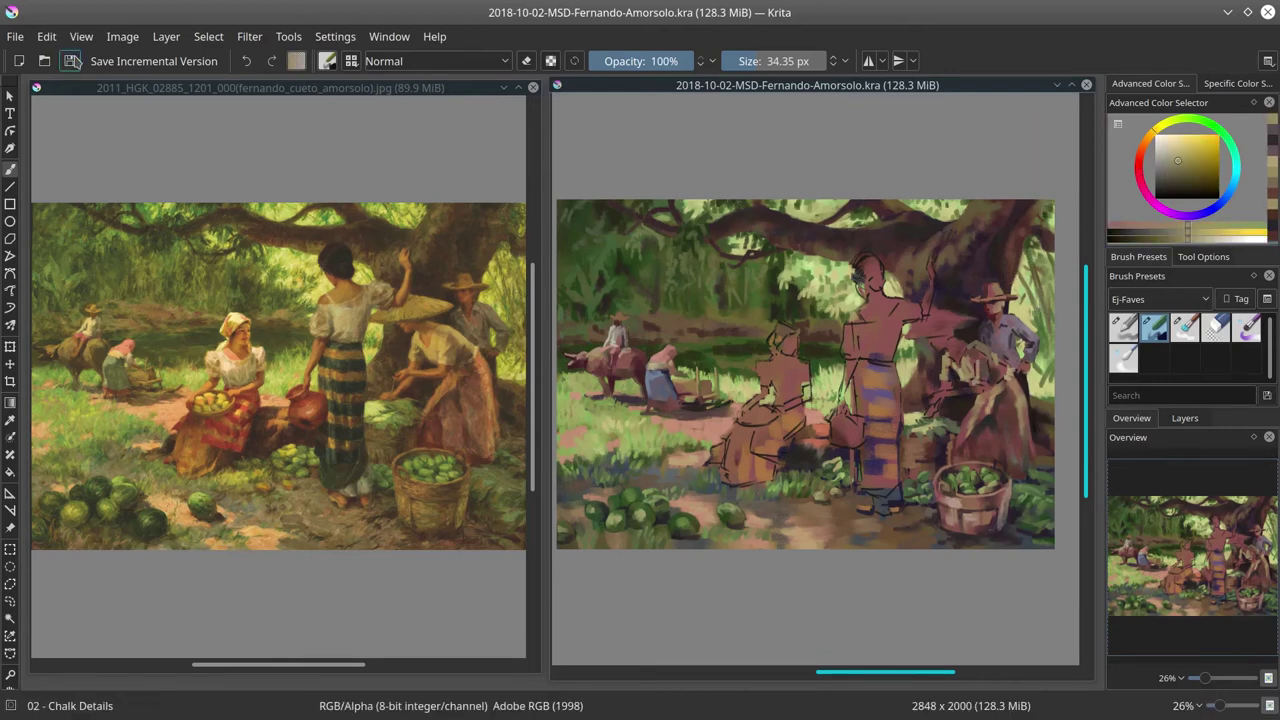
- Blend light strokes near the right-hand figure, add dark red and peach accents, and save
{"action": "key", "text": "slash"}
{"action": "left_click_drag", "start_coordinate": [950, 356], "coordinate": [963, 377]}
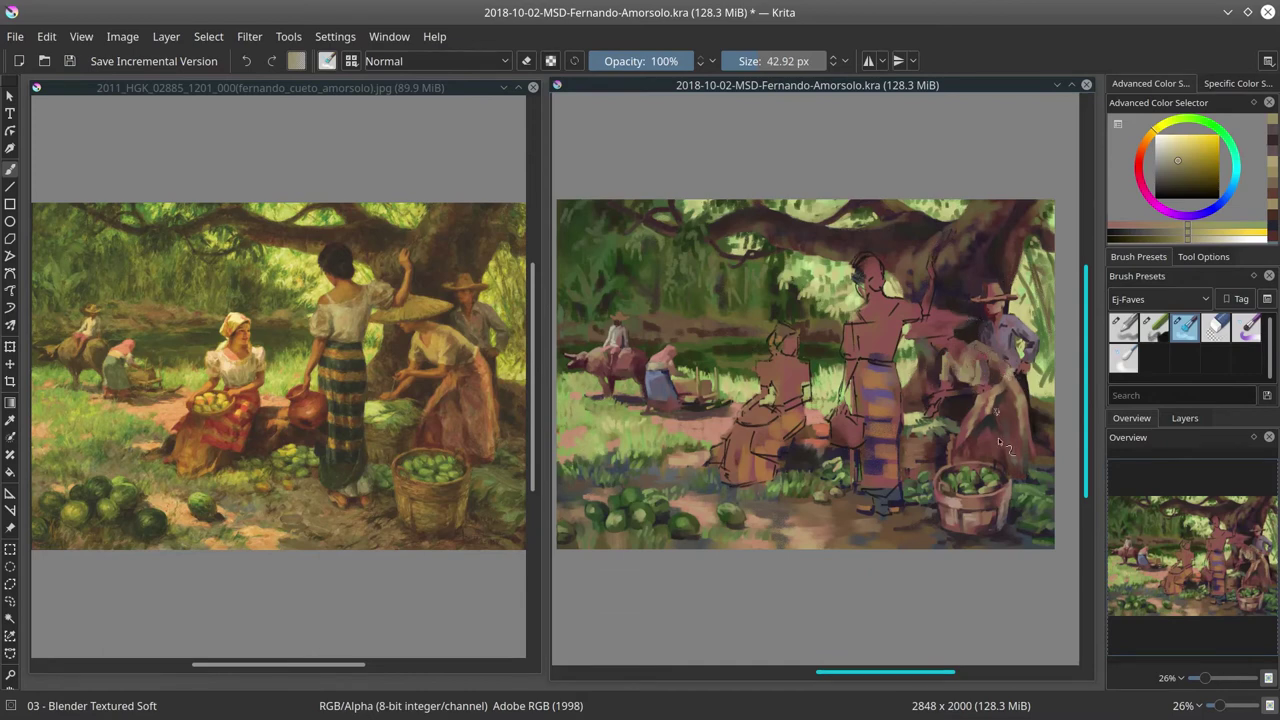
{"action": "key", "text": "slash"}
{"action": "left_click", "coordinate": [945, 409], "text": "ctrl"}
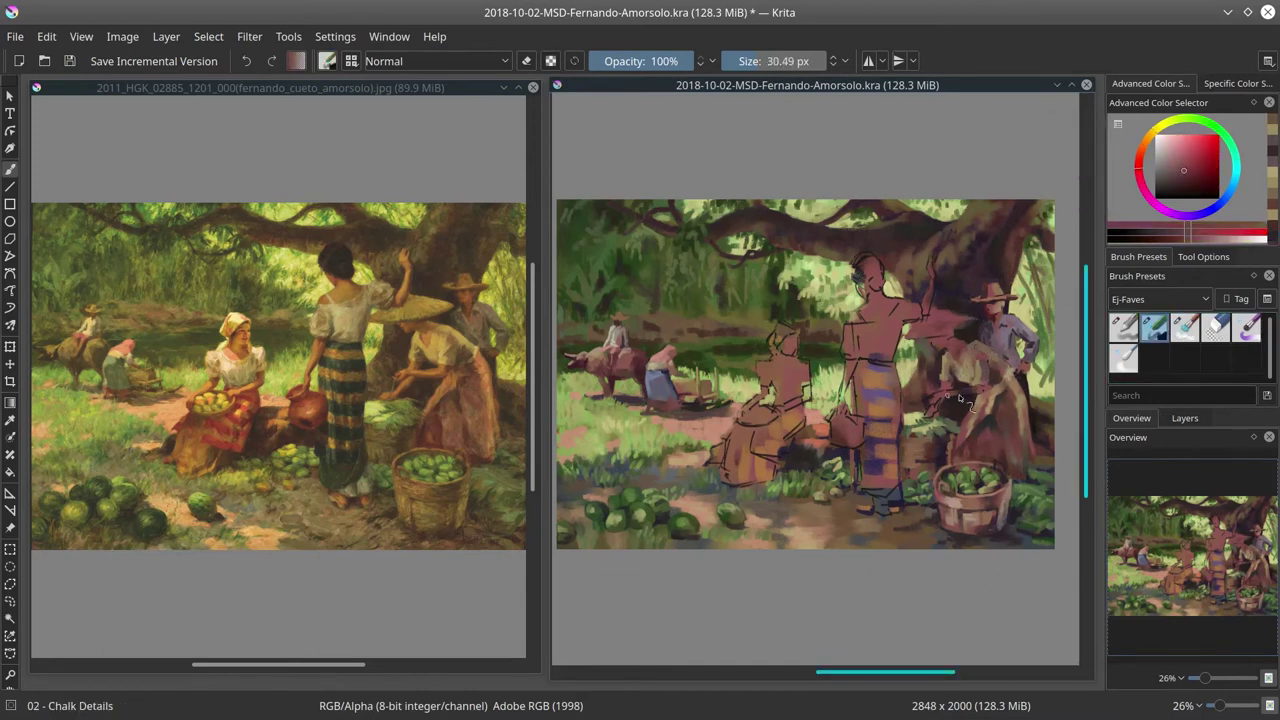
{"action": "left_click", "coordinate": [944, 405], "text": "ctrl"}
{"action": "key", "text": "bracketleft"}
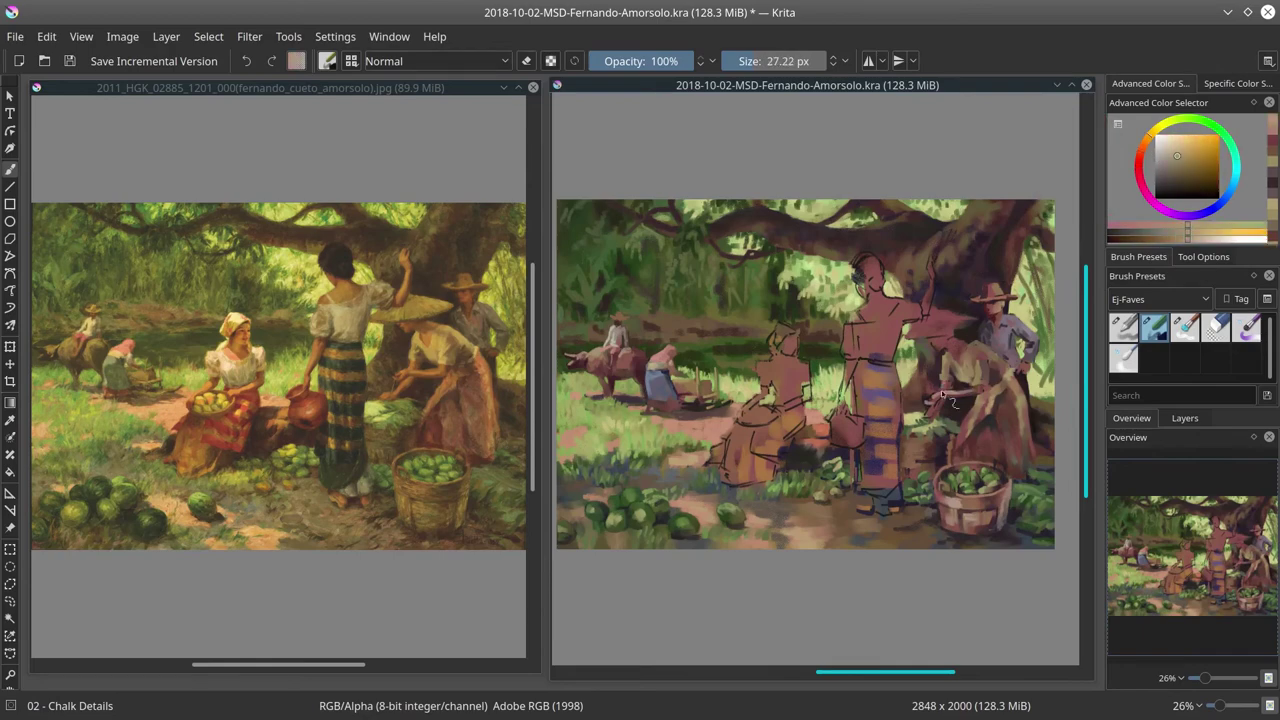
{"action": "left_click", "coordinate": [957, 346], "text": "ctrl"}
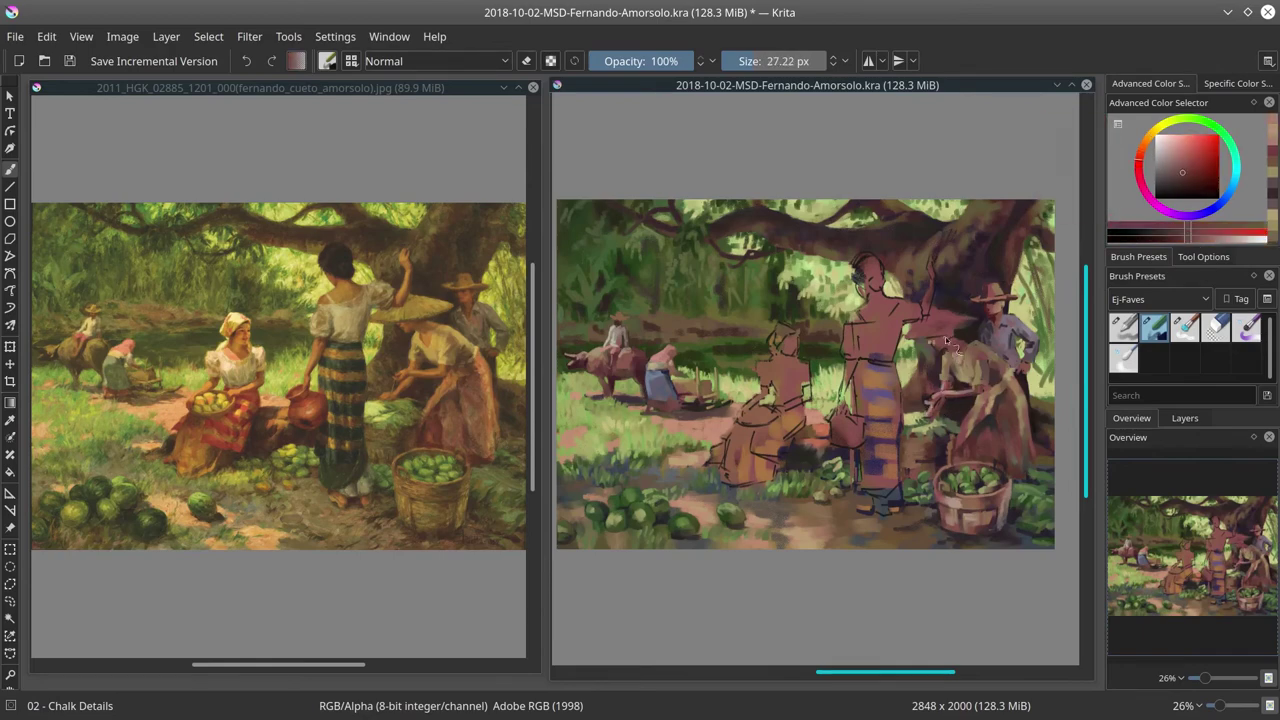
{"action": "key", "text": "ctrl+s"}
- Flip the canvas view horizontally to check composition, with the painting as the active view
{"action": "left_click", "coordinate": [122, 36]}
{"action": "left_click", "coordinate": [190, 250]}
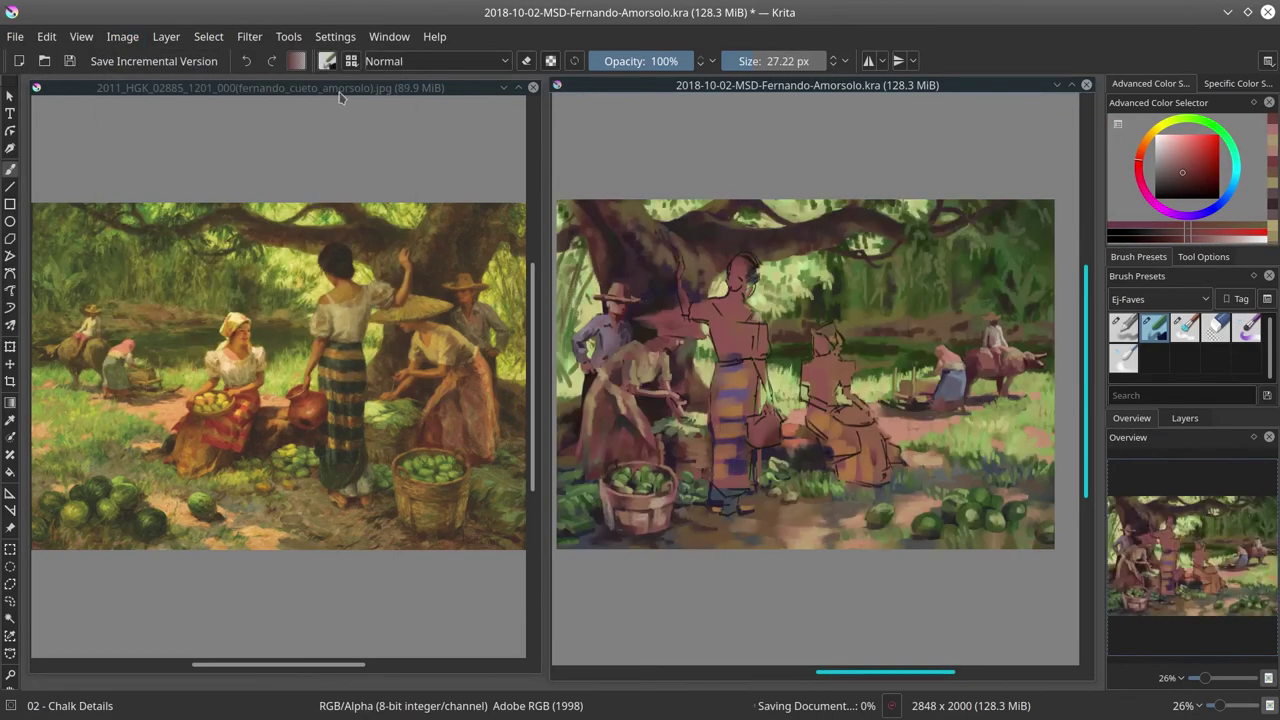
{"action": "left_click", "coordinate": [815, 601]}
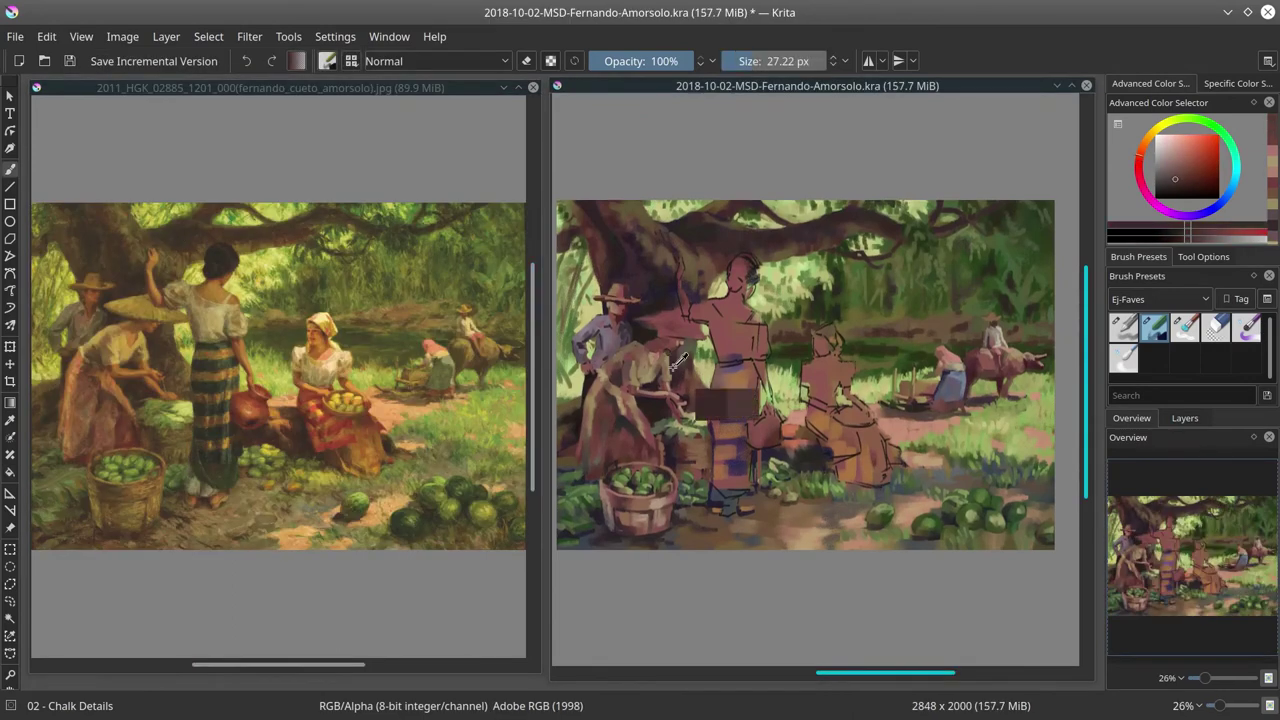
- Sample orange-brown and muted dark red tones from the painting, then save it
{"action": "left_click", "coordinate": [702, 355], "text": "ctrl"}
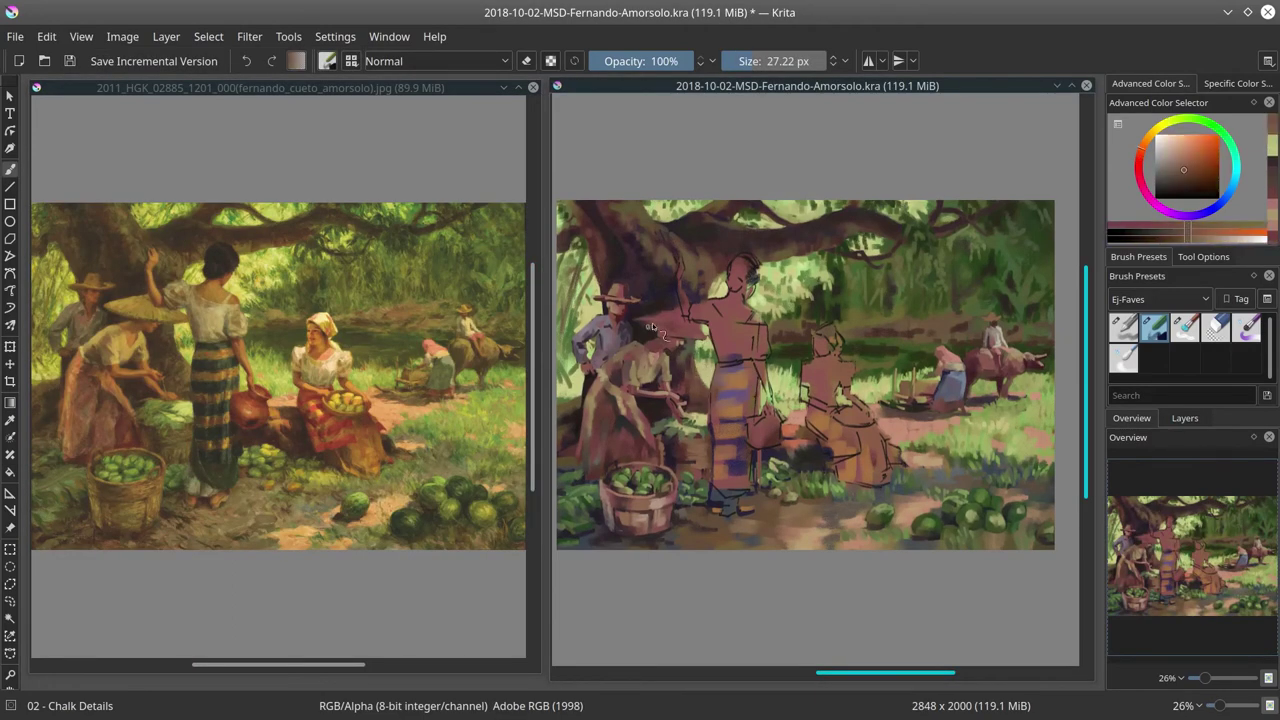
{"action": "left_click", "coordinate": [676, 323], "text": "ctrl"}
{"action": "left_click", "coordinate": [690, 325], "text": "ctrl"}
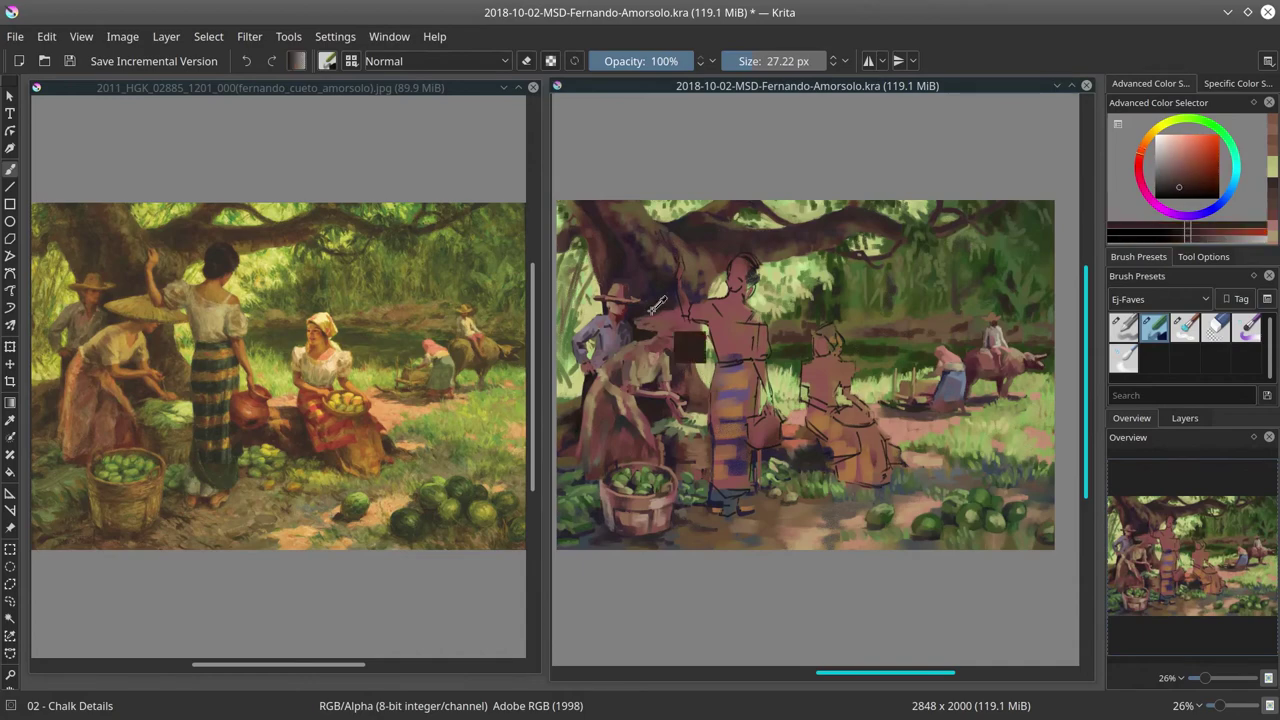
{"action": "key", "text": "ctrl+s"}
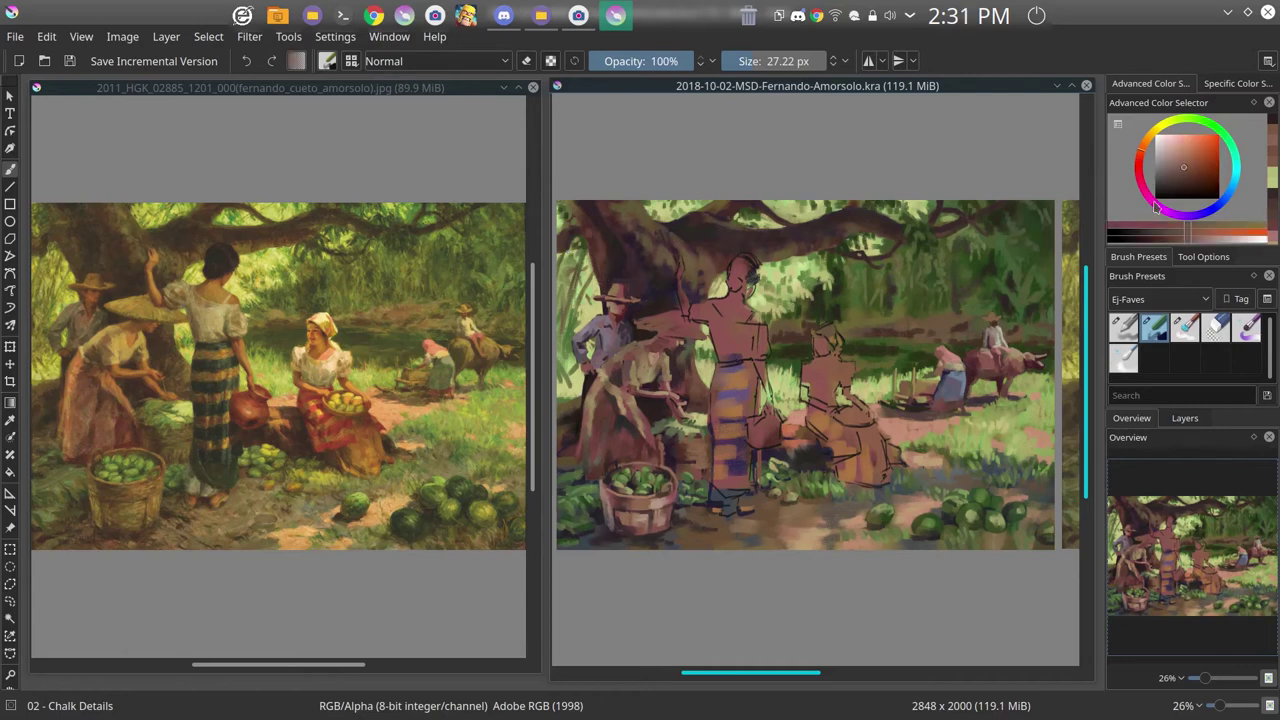
- Sample pink and reddish-brown tones near the figures and switch to the Blender Textured Soft brush
{"action": "left_click", "coordinate": [716, 333], "text": "ctrl"}
{"action": "left_click", "coordinate": [746, 458], "text": "ctrl"}
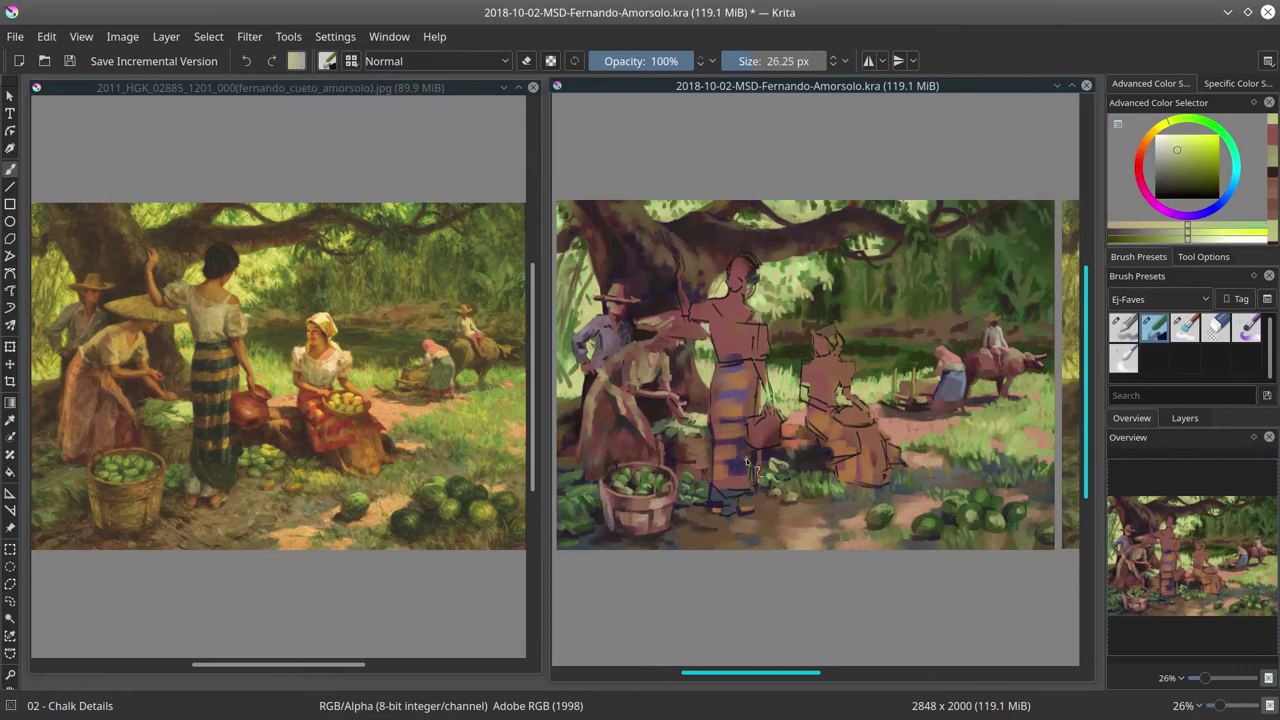
{"action": "left_click", "coordinate": [676, 355], "text": "ctrl"}
{"action": "left_click", "coordinate": [671, 474], "text": "ctrl"}
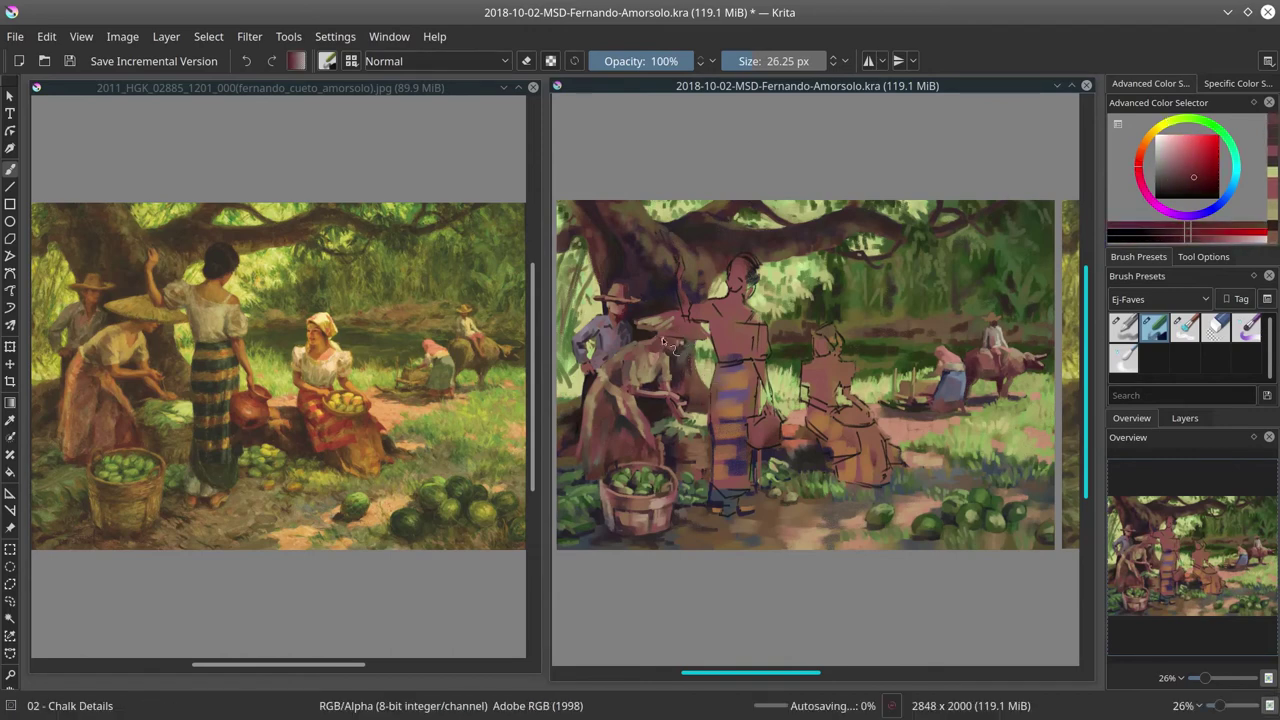
{"action": "left_click", "coordinate": [757, 247], "text": "ctrl"}
{"action": "key", "text": "period"}
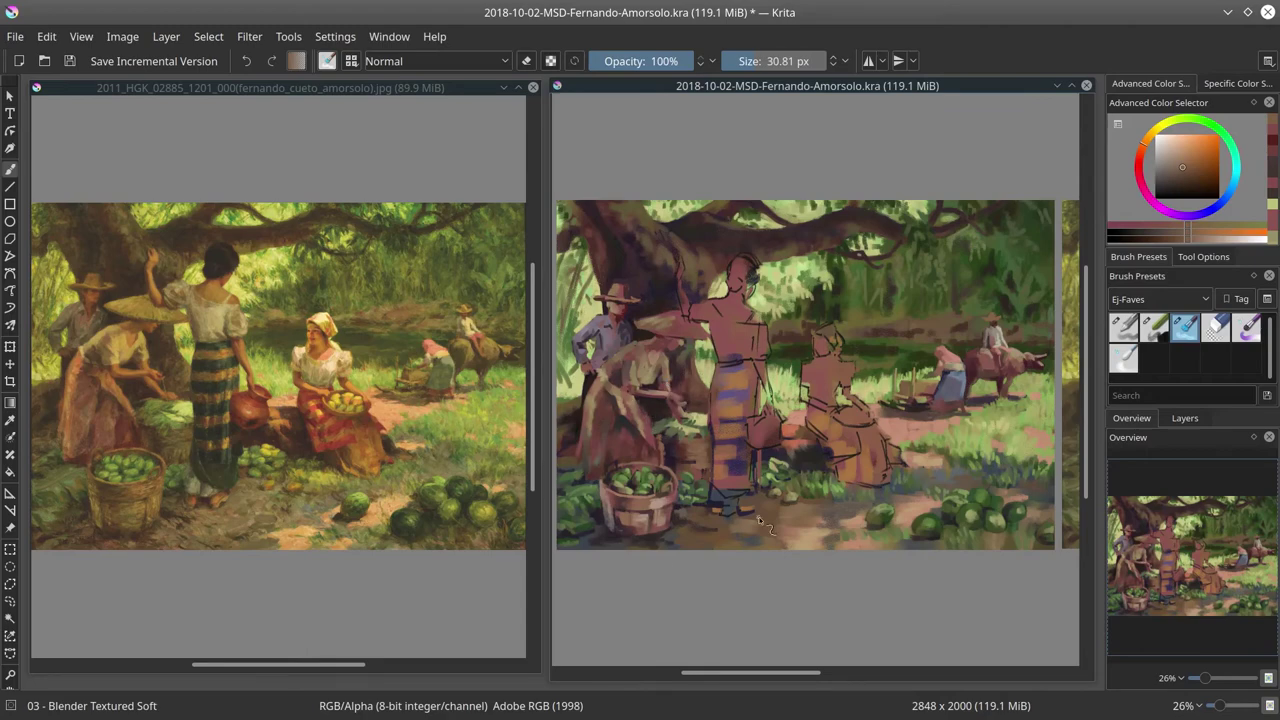
- Close the separate reference JPG, return to Chalk Details, and restore the unflipped view
{"action": "left_click", "coordinate": [15, 36]}
{"action": "left_click", "coordinate": [40, 397]}
{"action": "key", "text": "slash"}
{"action": "key", "text": "m"}
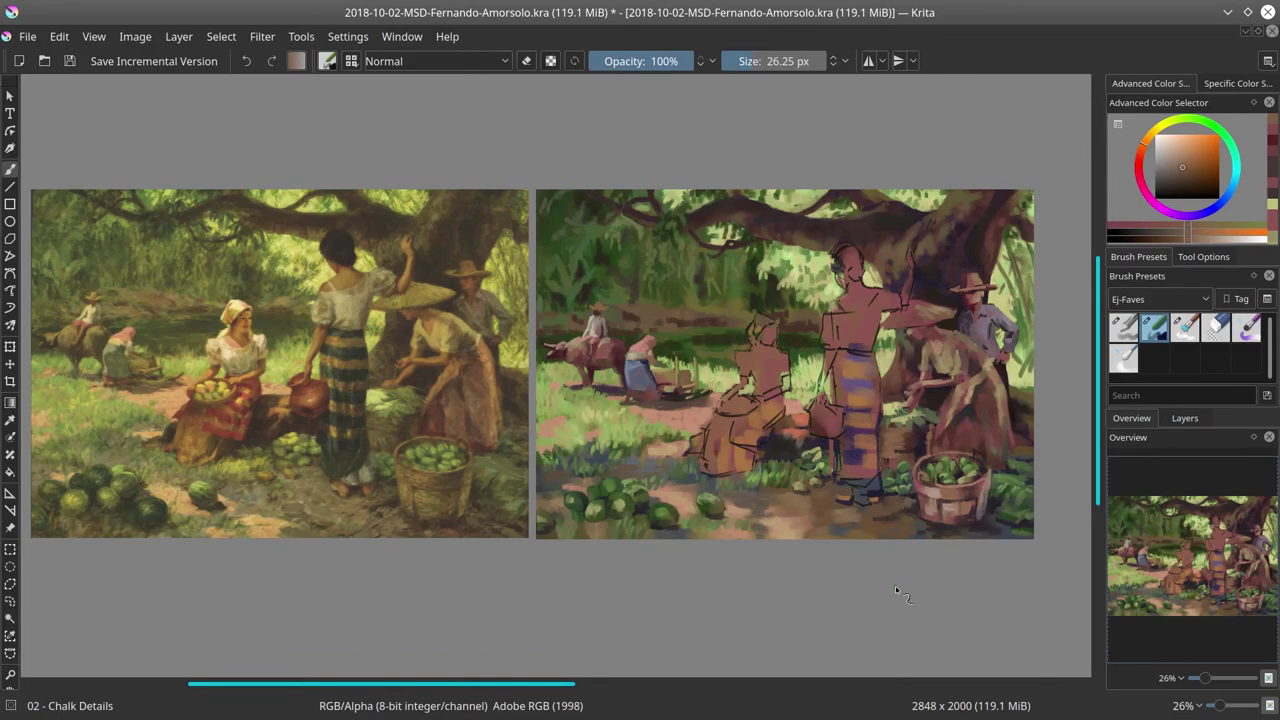
- Pick skin and muted red tones and paint a red stroke down the standing woman's right side
{"action": "key", "text": "slash"}
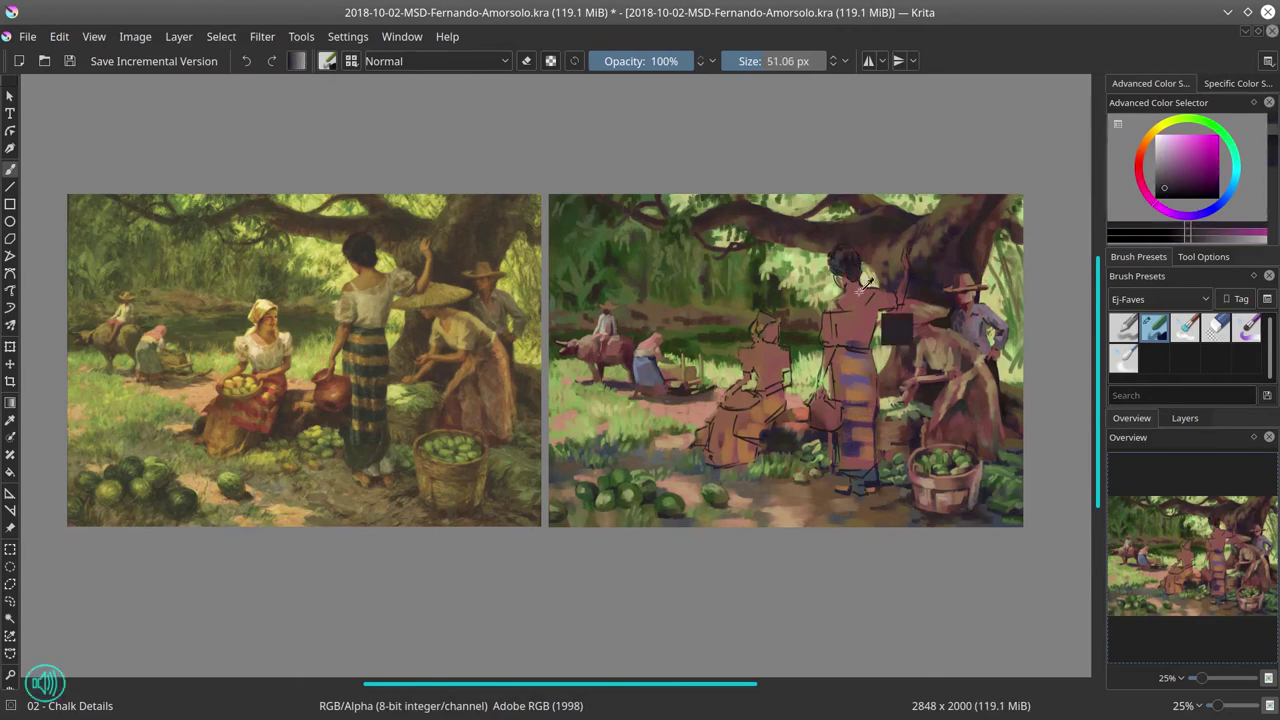
{"action": "left_click", "coordinate": [865, 289], "text": "ctrl"}
{"action": "left_click", "coordinate": [865, 285], "text": "ctrl"}
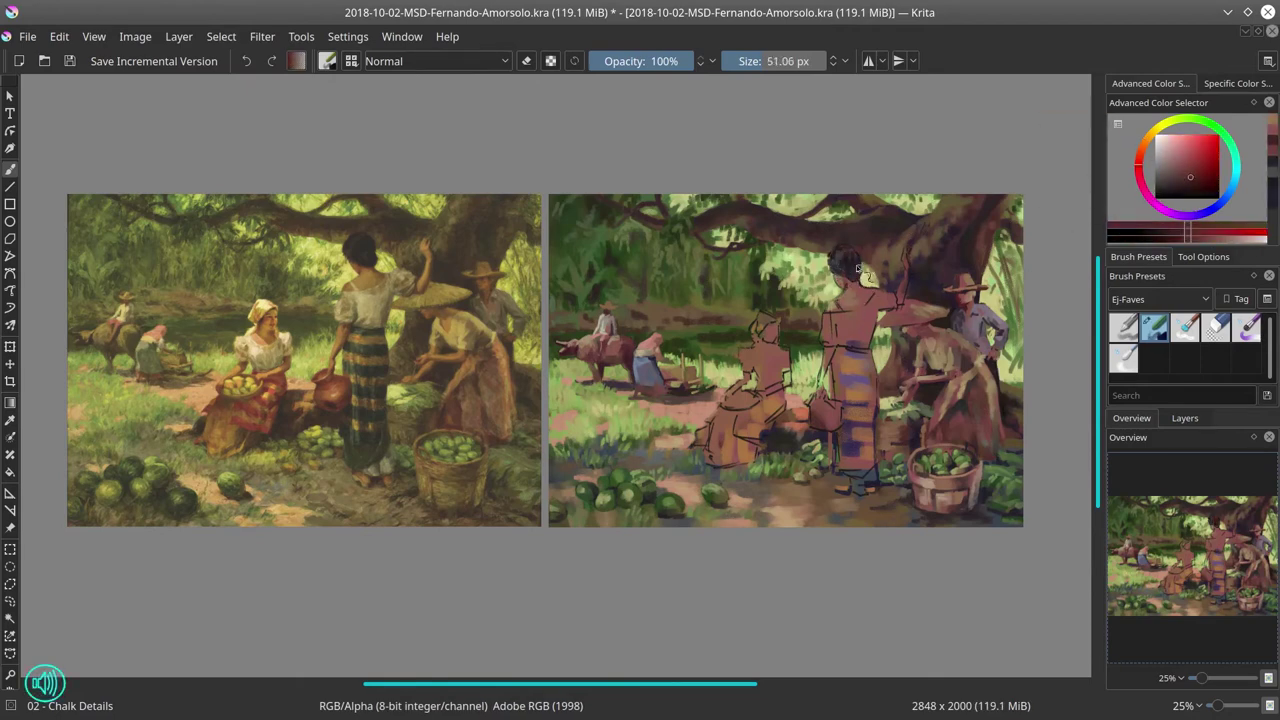
{"action": "left_click", "coordinate": [876, 285], "text": "ctrl"}
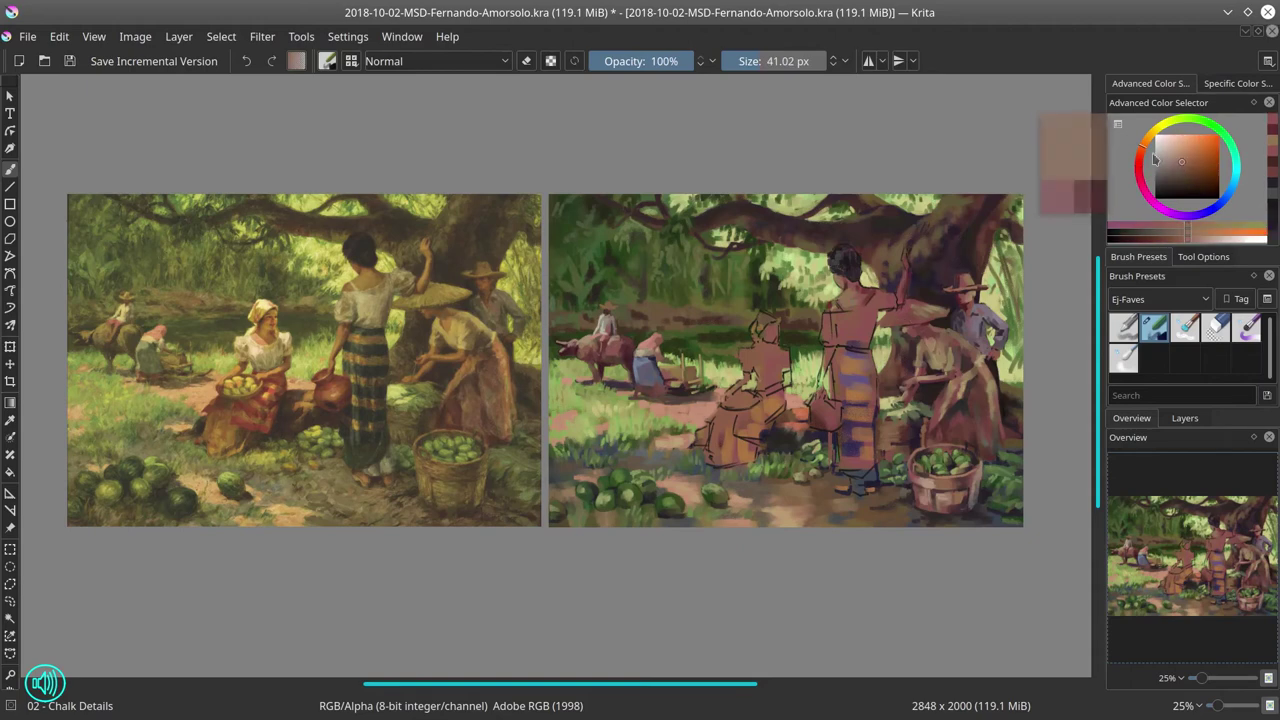
{"action": "left_click", "coordinate": [850, 320], "text": "ctrl"}
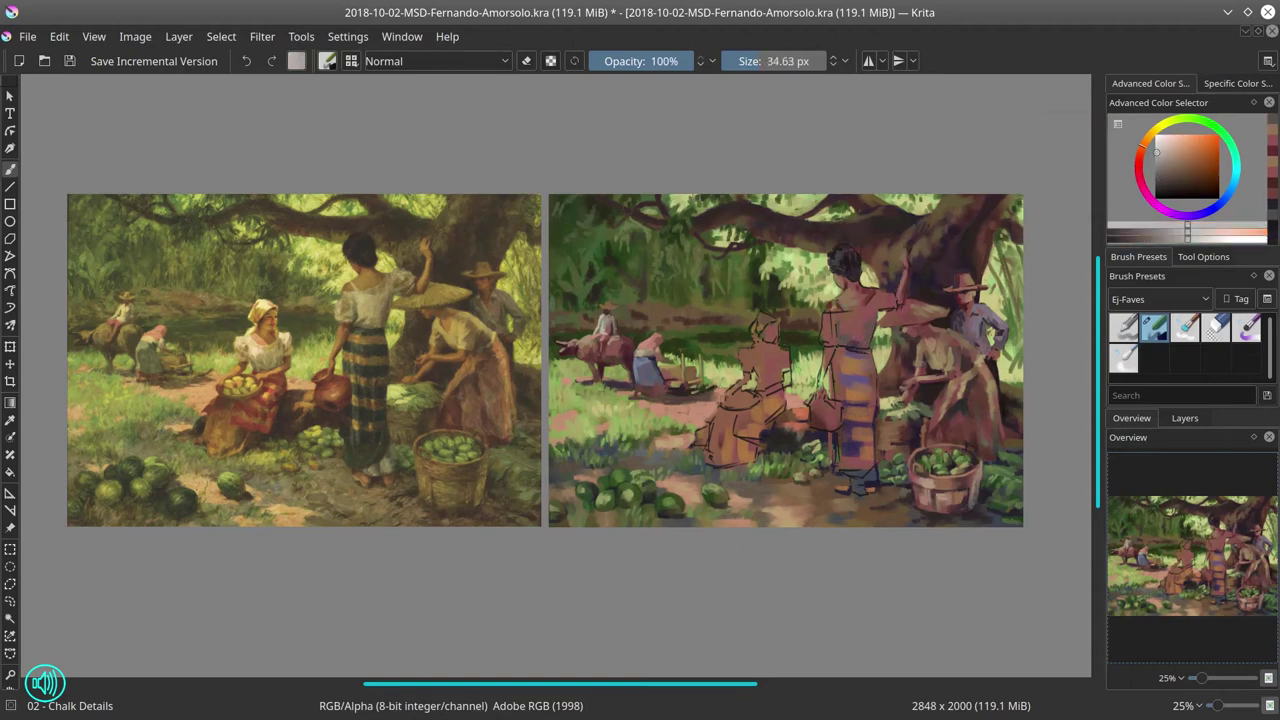
{"action": "key", "text": "bracketright"}
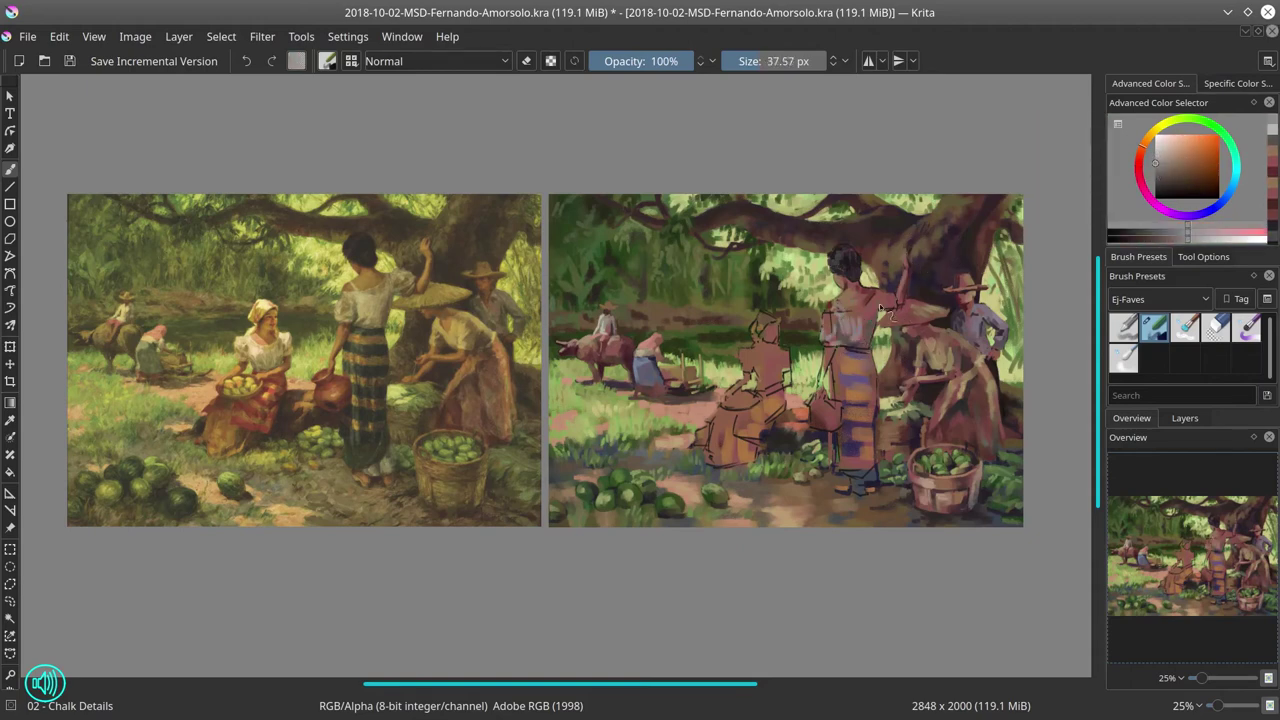
{"action": "left_click", "coordinate": [840, 319], "text": "ctrl"}
{"action": "left_click", "coordinate": [866, 320], "text": "ctrl"}
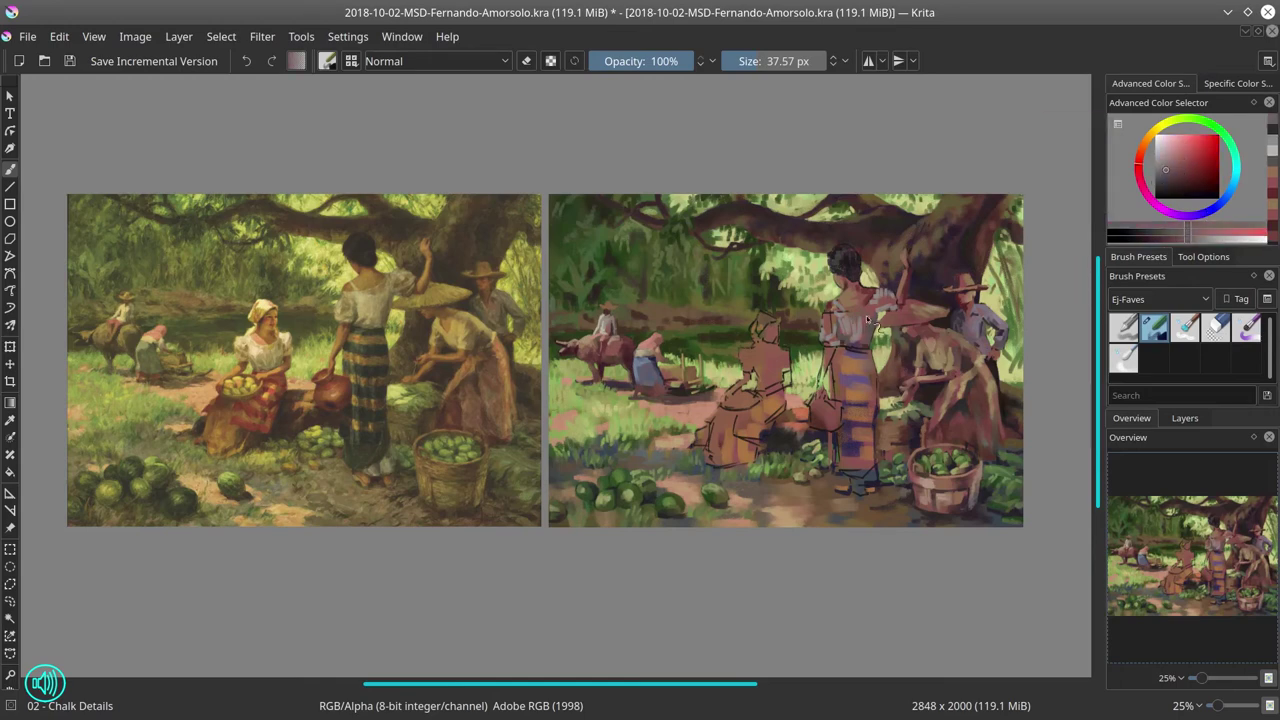
{"action": "left_click", "coordinate": [843, 349], "text": "ctrl"}
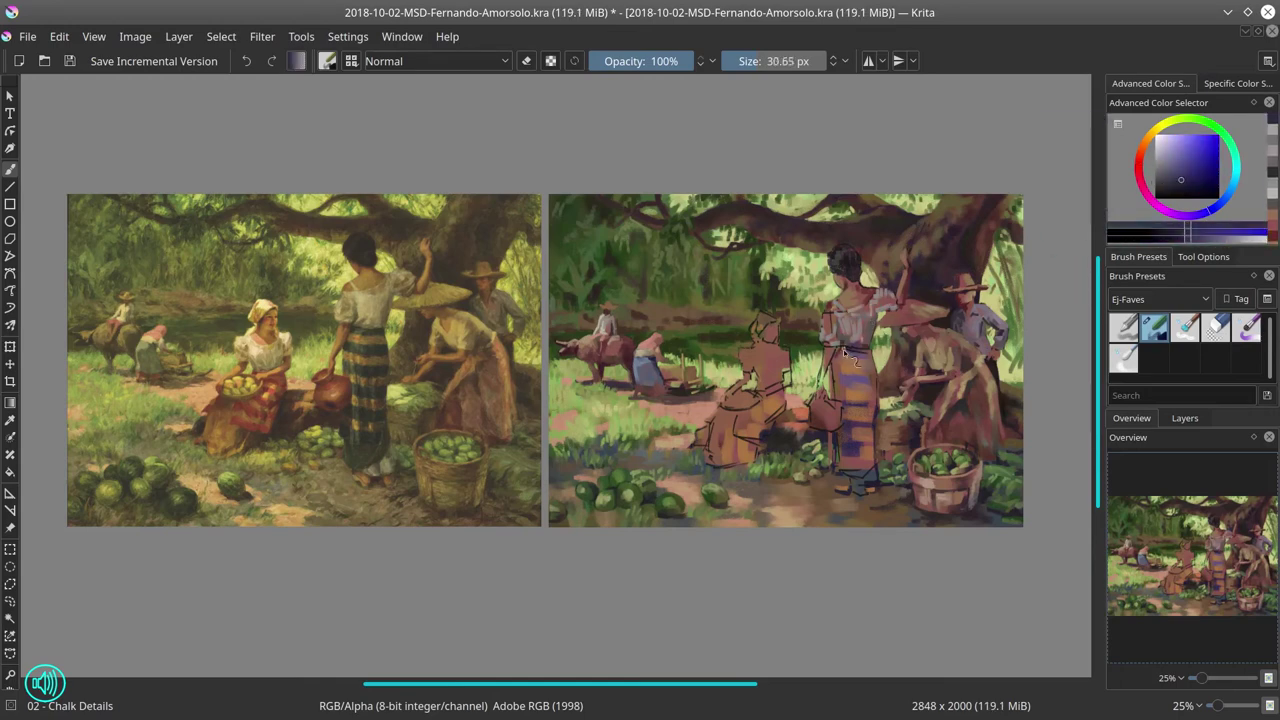
{"action": "left_click", "coordinate": [877, 380], "text": "ctrl"}
{"action": "left_click", "coordinate": [874, 366], "text": "ctrl"}
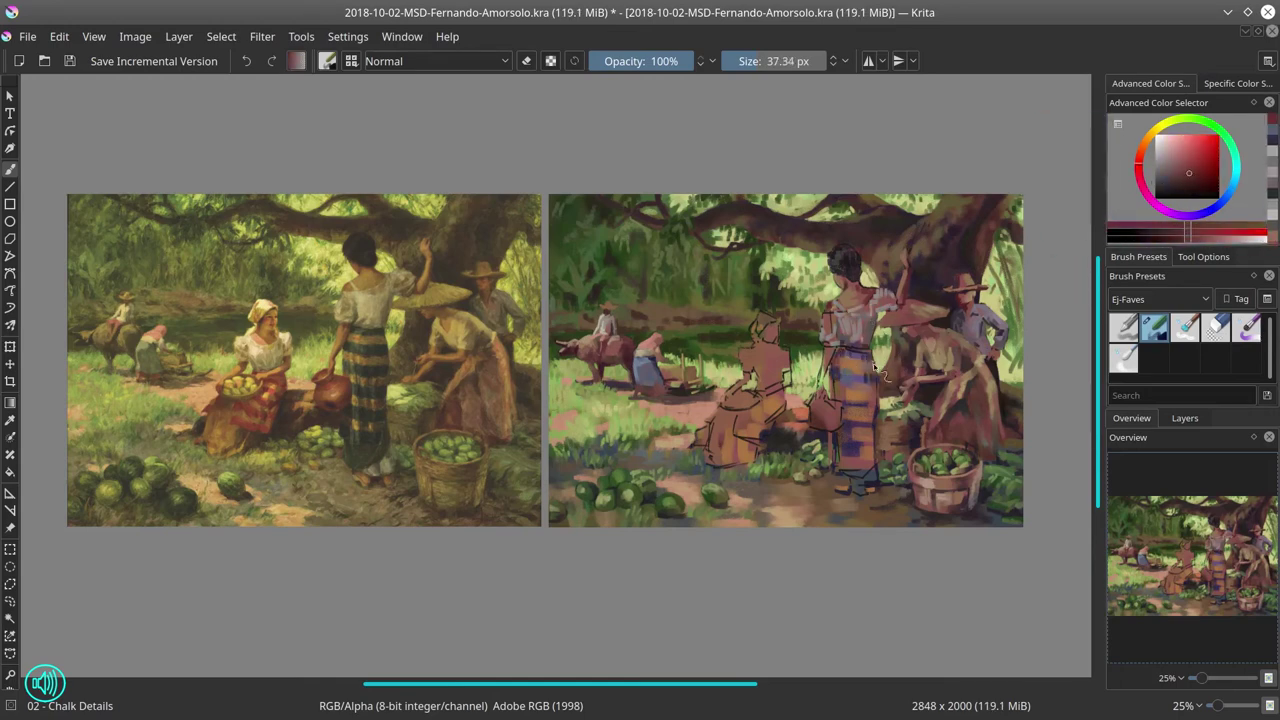
{"action": "left_click_drag", "start_coordinate": [874, 367], "coordinate": [876, 402]}
- Add purple-blue strokes to the standing woman's lower skirt
{"action": "left_click", "coordinate": [862, 408], "text": "ctrl"}
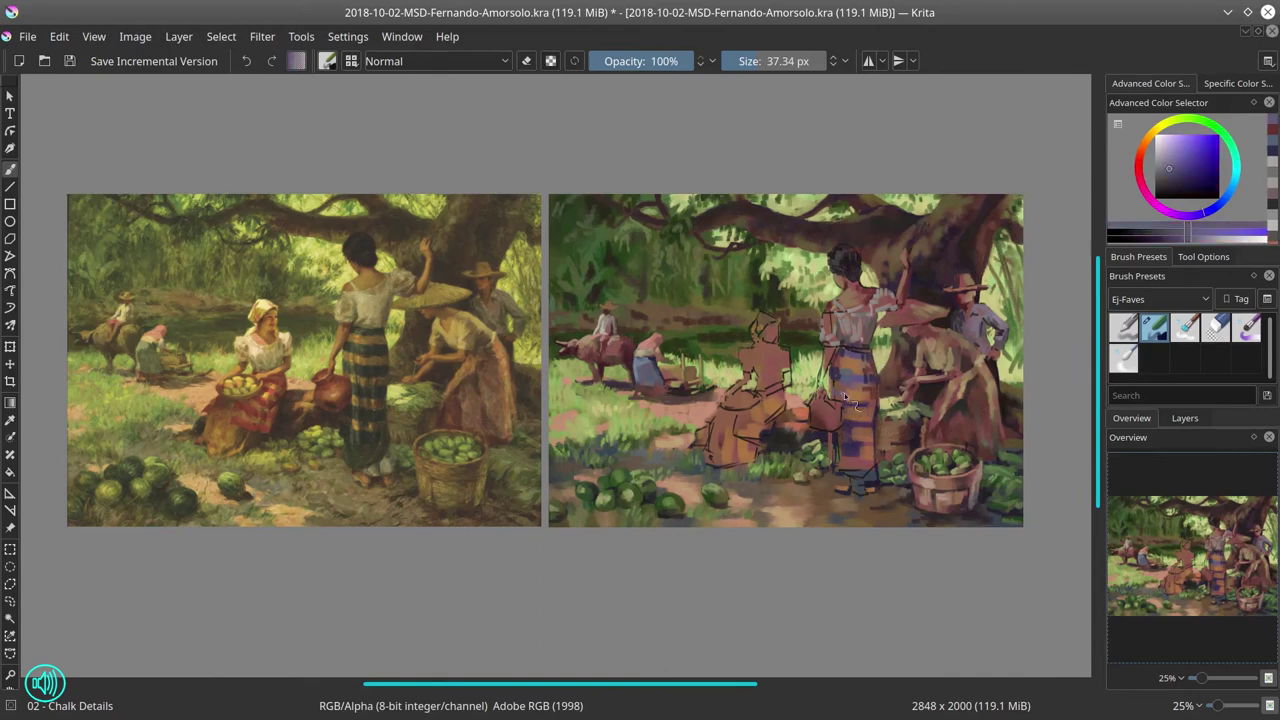
{"action": "left_click", "coordinate": [845, 409], "text": "ctrl"}
{"action": "left_click", "coordinate": [845, 406], "text": "ctrl"}
{"action": "left_click", "coordinate": [872, 433], "text": "ctrl"}
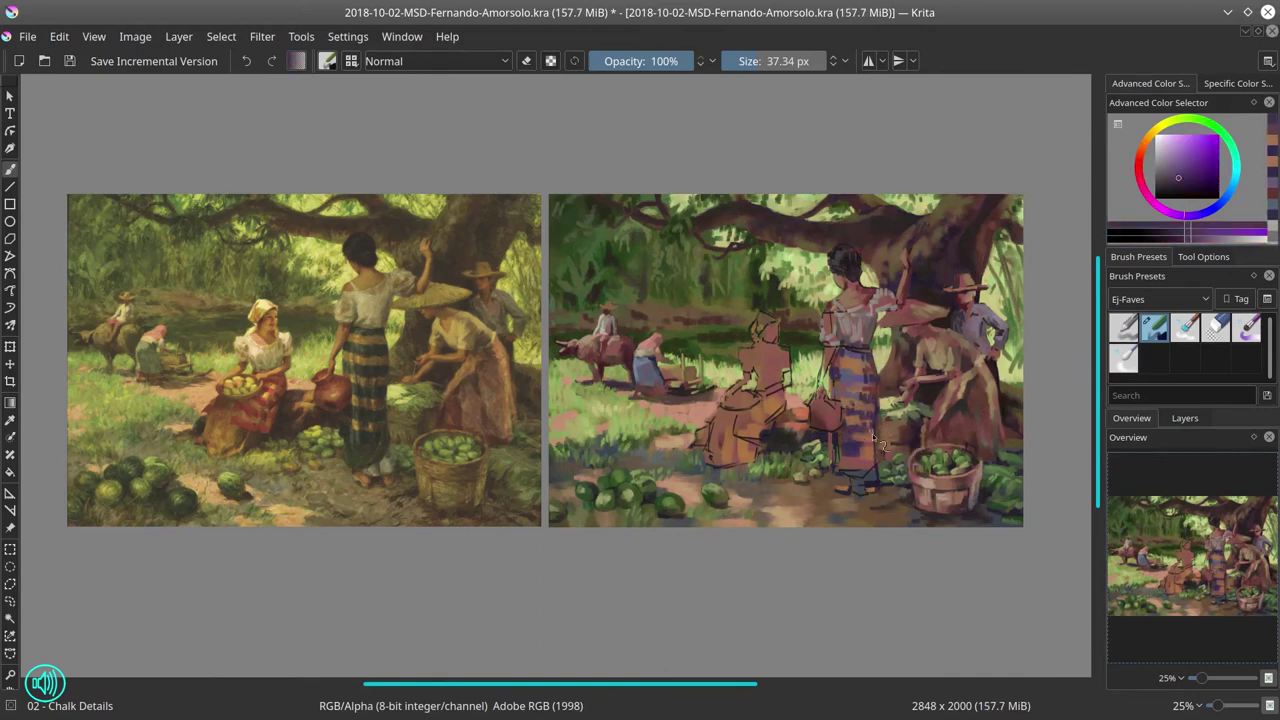
{"action": "left_click_drag", "start_coordinate": [872, 433], "coordinate": [868, 470]}
{"action": "left_click", "coordinate": [872, 470], "text": "ctrl"}
- Paint small reddish-brown strokes on the seated woman's skirt and pick a light pinkish tone for her head
{"action": "left_click", "coordinate": [871, 469], "text": "ctrl"}
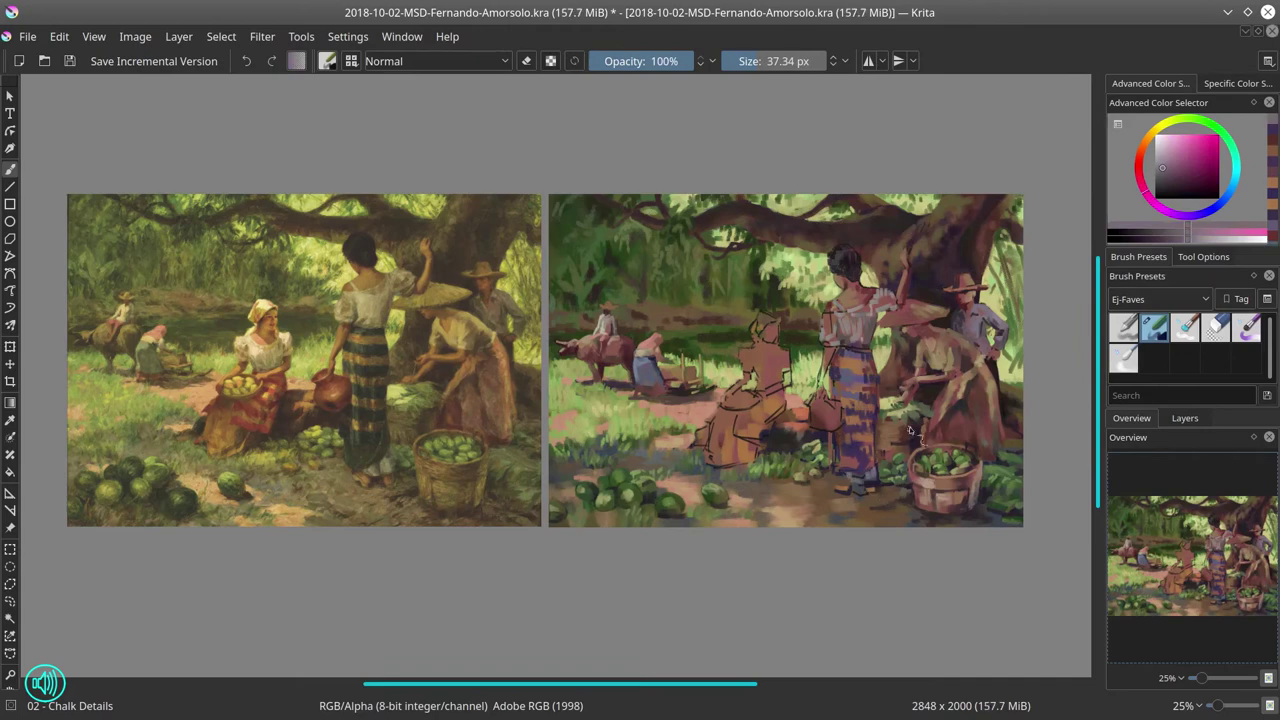
{"action": "left_click", "coordinate": [831, 410], "text": "ctrl"}
{"action": "left_click_drag", "start_coordinate": [831, 410], "coordinate": [840, 409]}
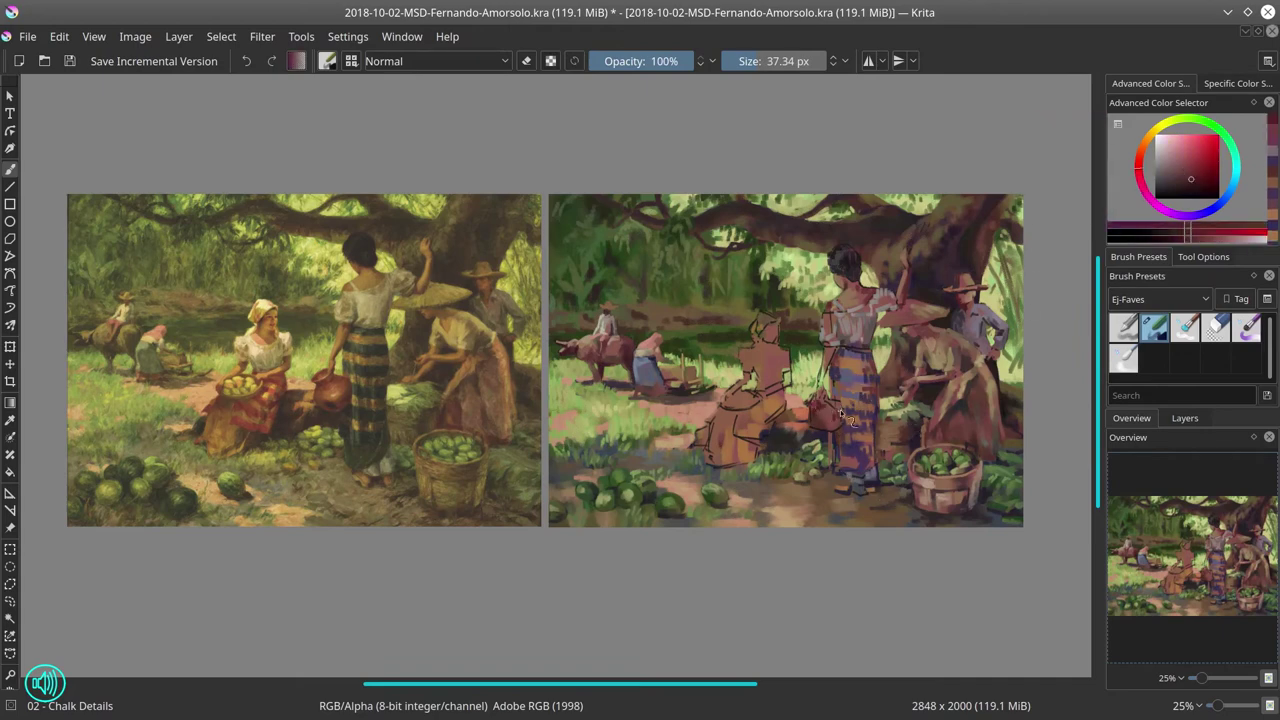
{"action": "left_click", "coordinate": [983, 337], "text": "ctrl"}
{"action": "left_click", "coordinate": [845, 478], "text": "ctrl"}
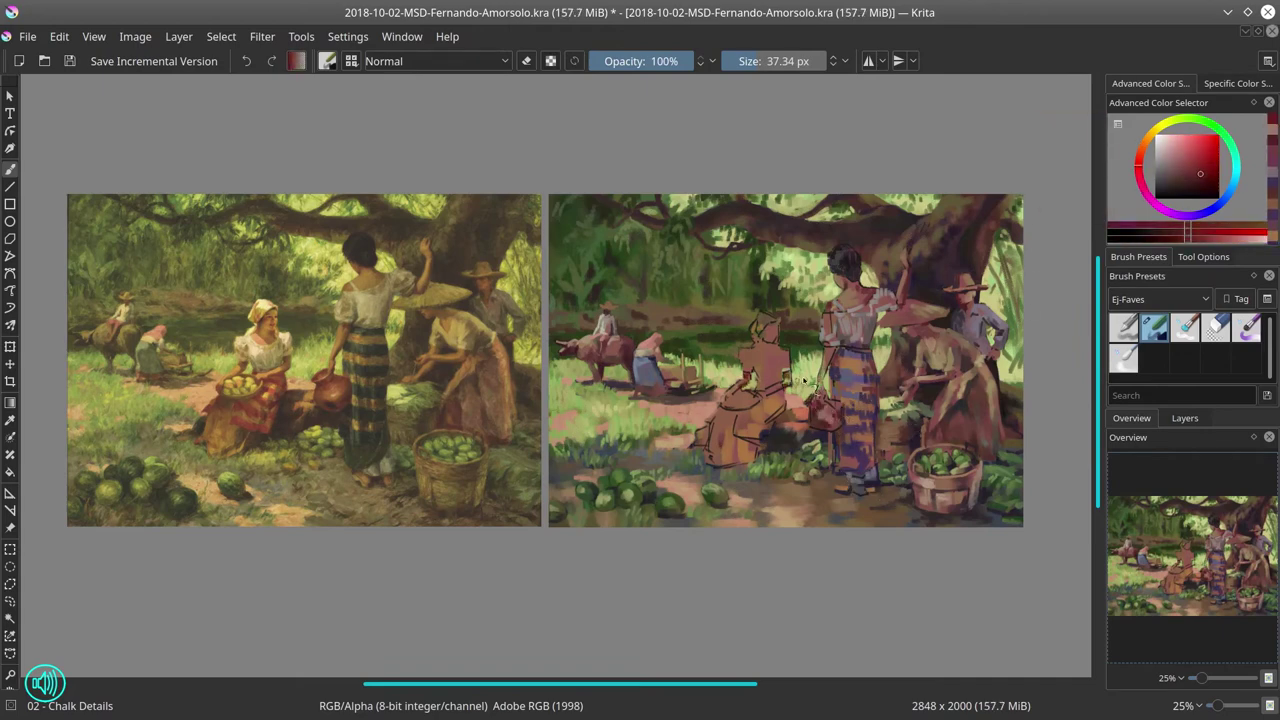
{"action": "mouse_move", "coordinate": [788, 394]}
{"action": "left_mouse_down"}
{"action": "mouse_move", "coordinate": [732, 430]}
{"action": "mouse_move", "coordinate": [760, 456]}
{"action": "left_mouse_up"}
{"action": "left_click", "coordinate": [982, 232], "text": "ctrl"}
{"action": "left_click", "coordinate": [817, 401], "text": "ctrl"}
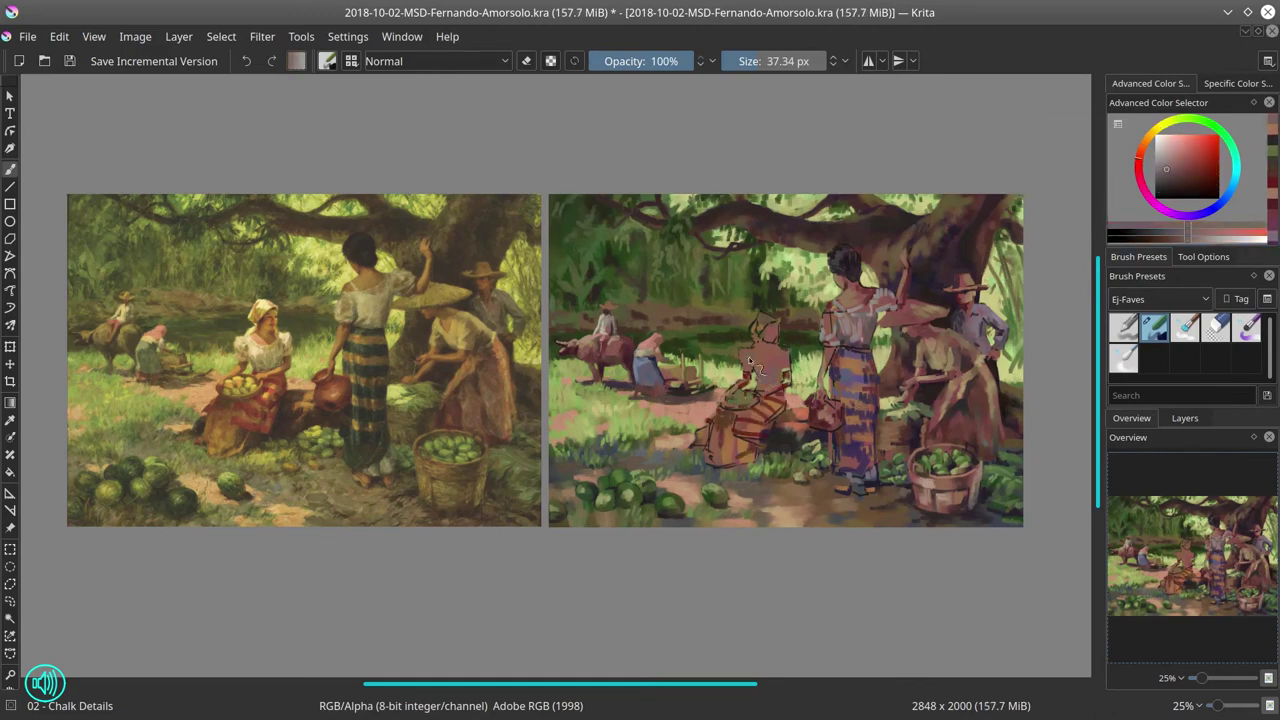
{"action": "left_click", "coordinate": [757, 333], "text": "ctrl"}
{"action": "left_click", "coordinate": [757, 333], "text": "ctrl"}
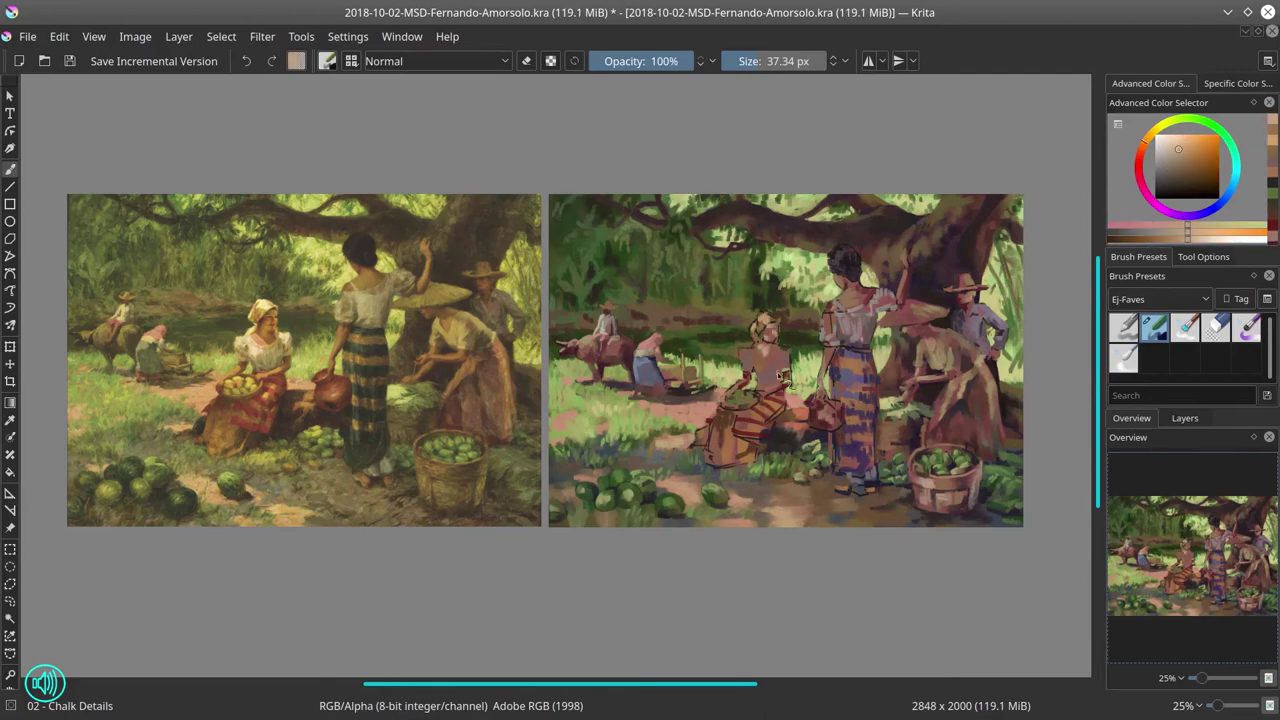
- Save, then export a 100%-quality JPEG with '-WIP005' appended into the Pictures folder
{"action": "left_click", "coordinate": [70, 62]}
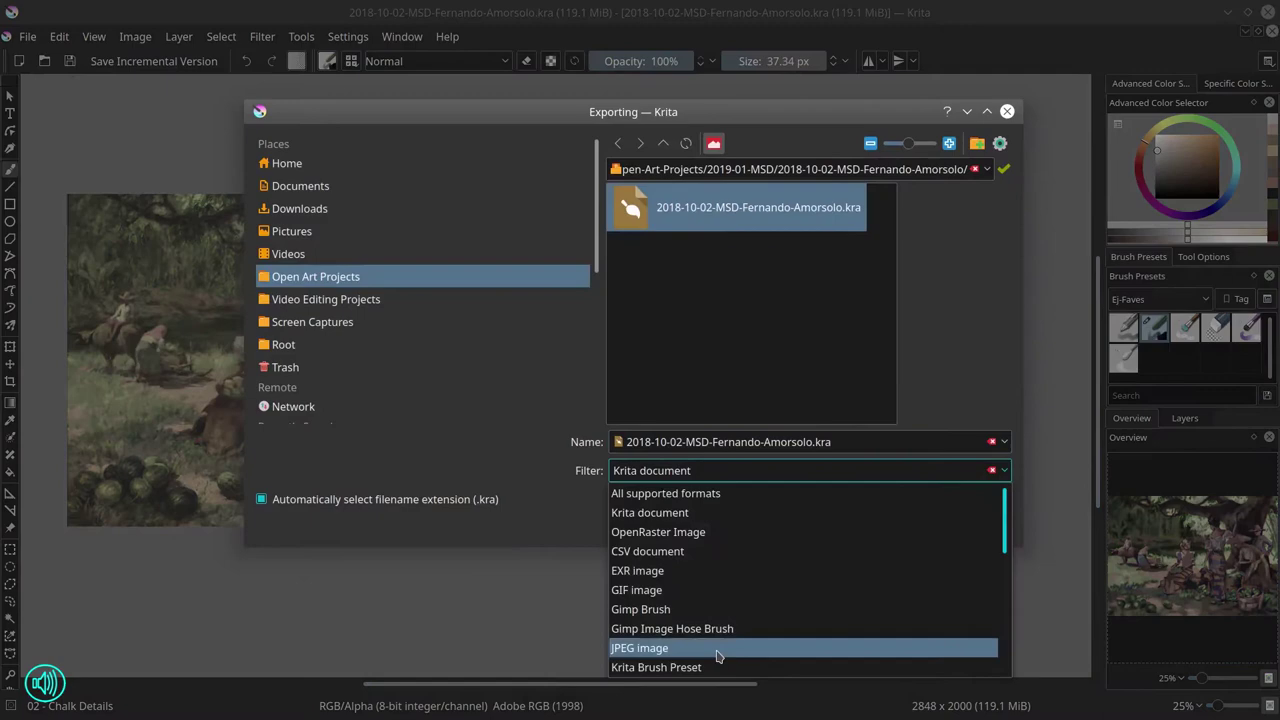
{"action": "left_click", "coordinate": [717, 648]}
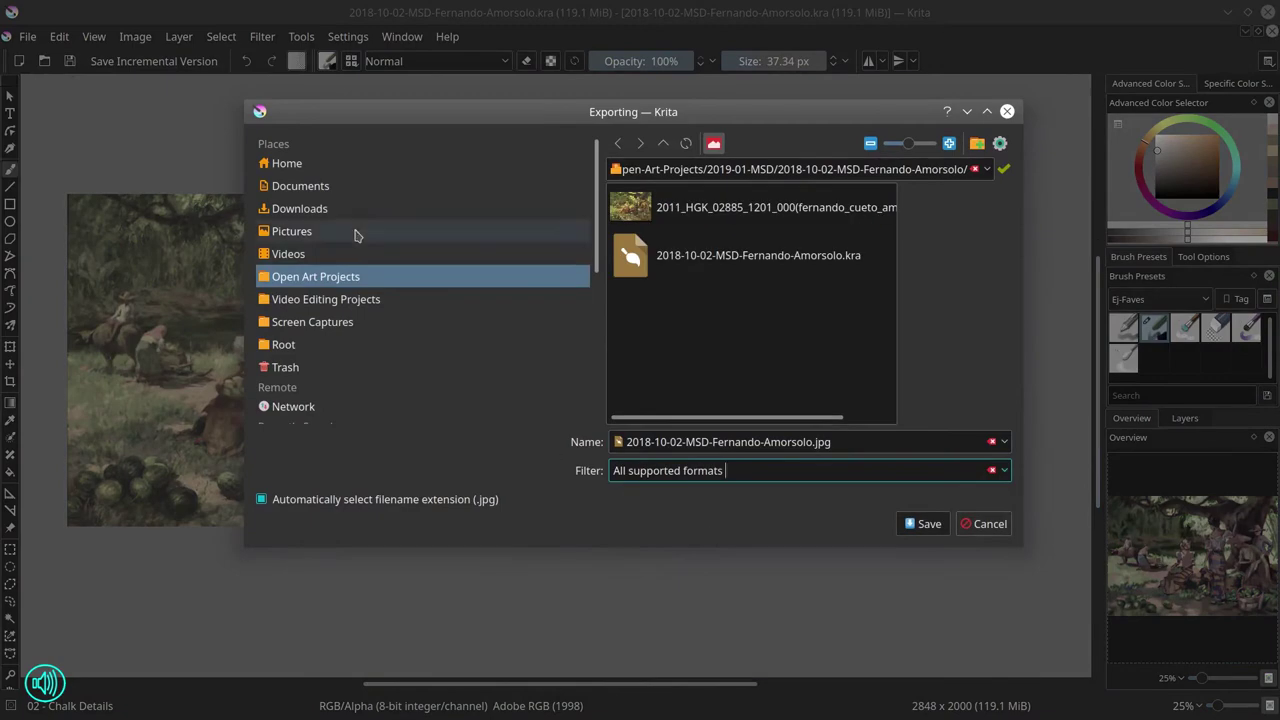
{"action": "left_click", "coordinate": [292, 231]}
{"action": "type", "text": "-WIP005"}
{"action": "left_click", "coordinate": [921, 524]}
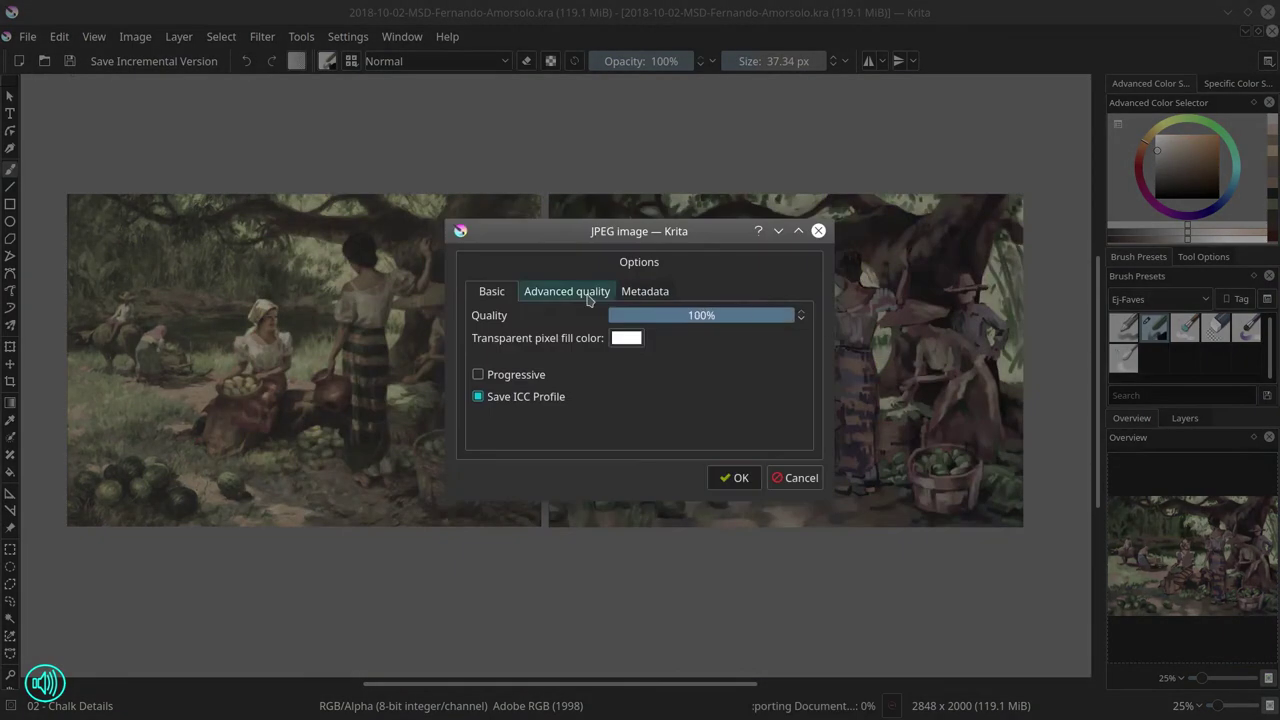
{"action": "key", "text": "Return"}
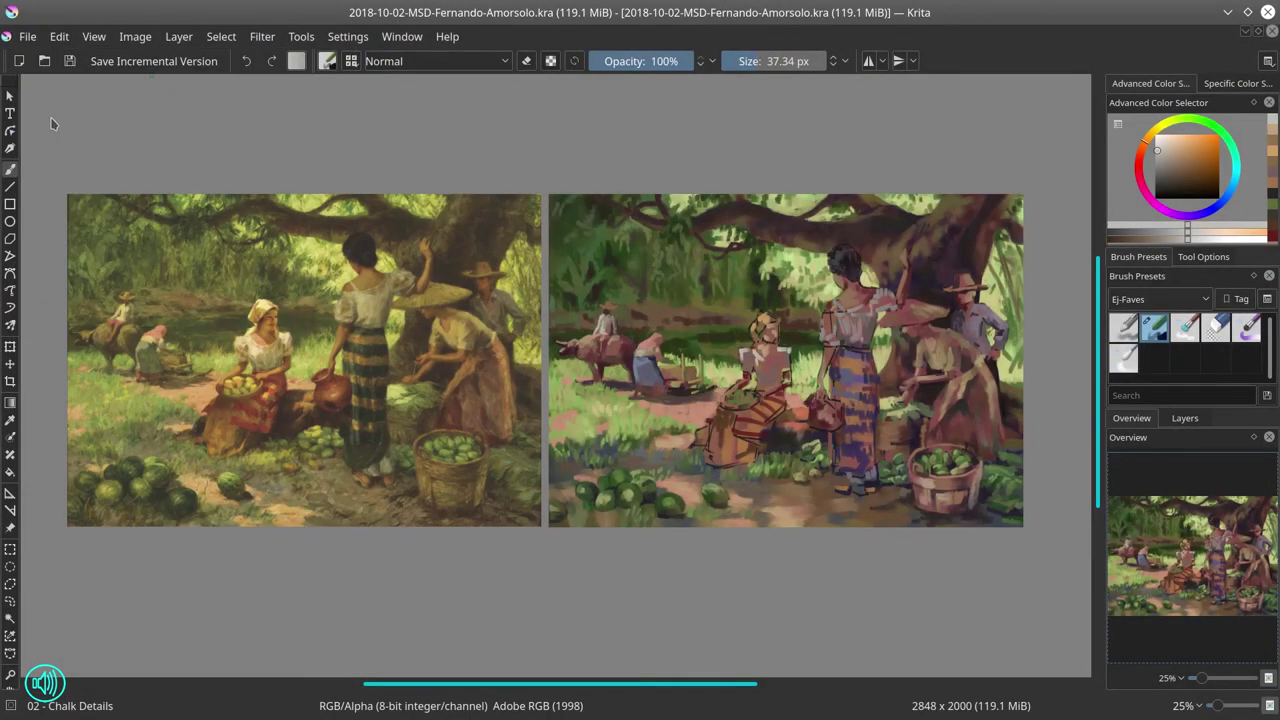
- Save, then dab the seated woman's head and paint light strokes over her blouse
{"action": "key", "text": "/"}
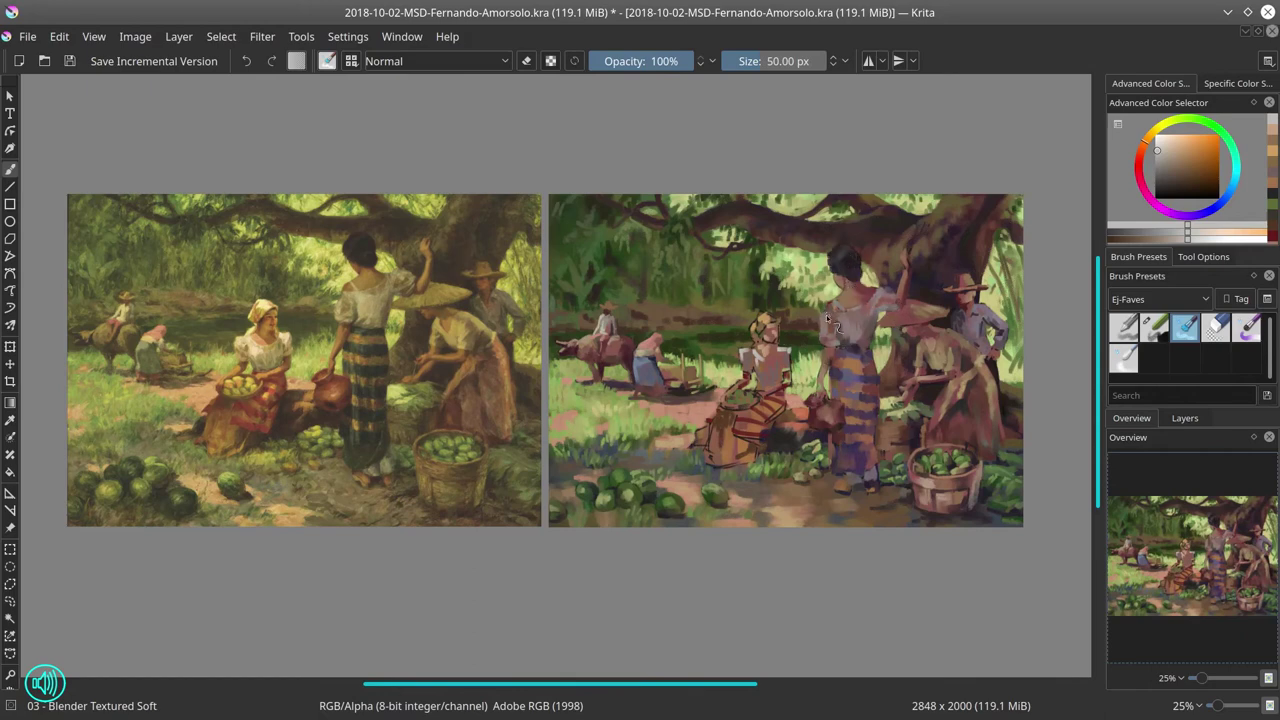
{"action": "left_click", "coordinate": [69, 61]}
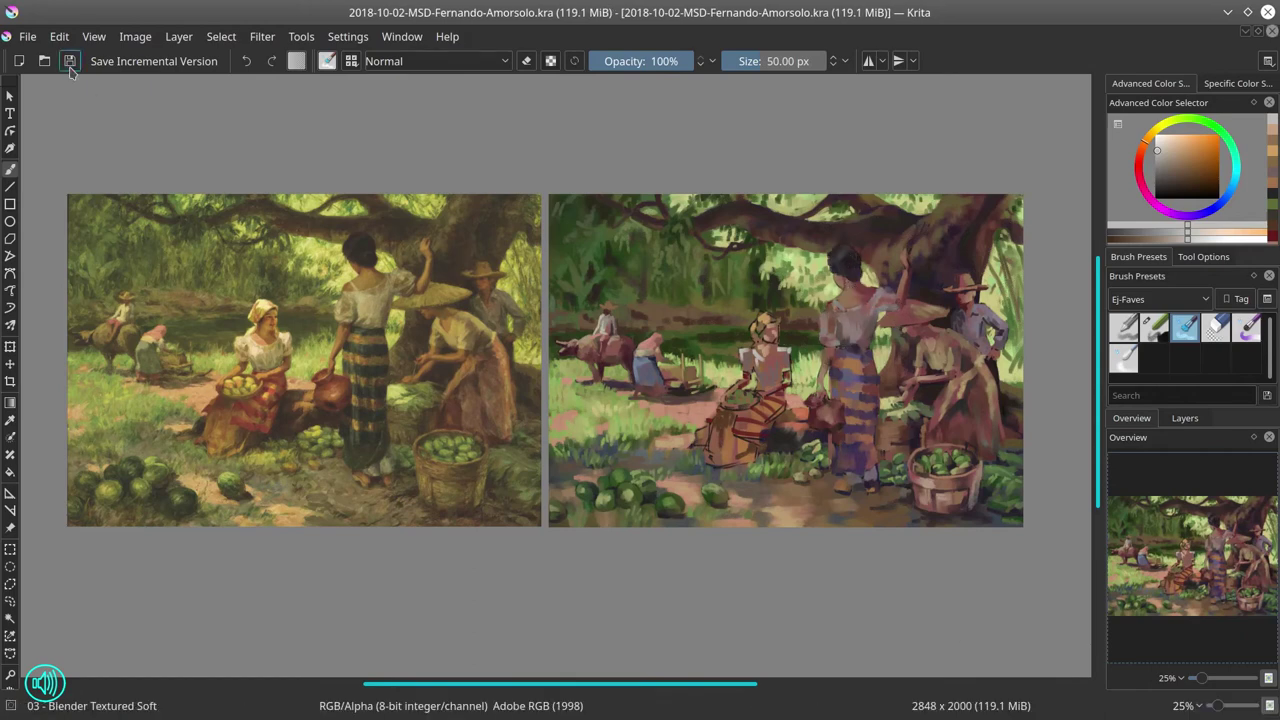
{"action": "left_click", "coordinate": [776, 333]}
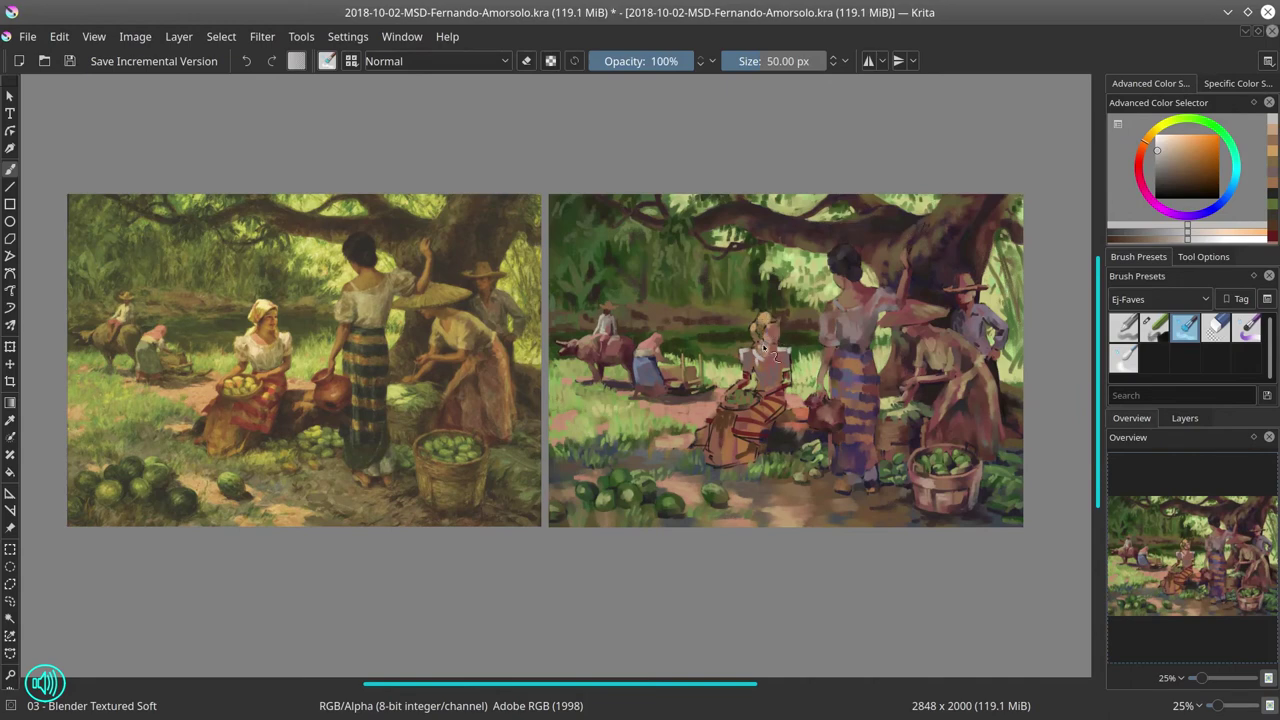
{"action": "mouse_move", "coordinate": [763, 346]}
{"action": "left_mouse_down"}
{"action": "mouse_move", "coordinate": [769, 415]}
{"action": "mouse_move", "coordinate": [748, 371]}
{"action": "mouse_move", "coordinate": [782, 365]}
{"action": "mouse_move", "coordinate": [783, 388]}
{"action": "mouse_move", "coordinate": [724, 397]}
{"action": "left_mouse_up"}
- Try Multiply and Color Dodge blending and resize the brush to about 34 px
{"action": "left_click", "coordinate": [1153, 328]}
{"action": "left_click", "coordinate": [437, 61]}
{"action": "left_click", "coordinate": [423, 154]}
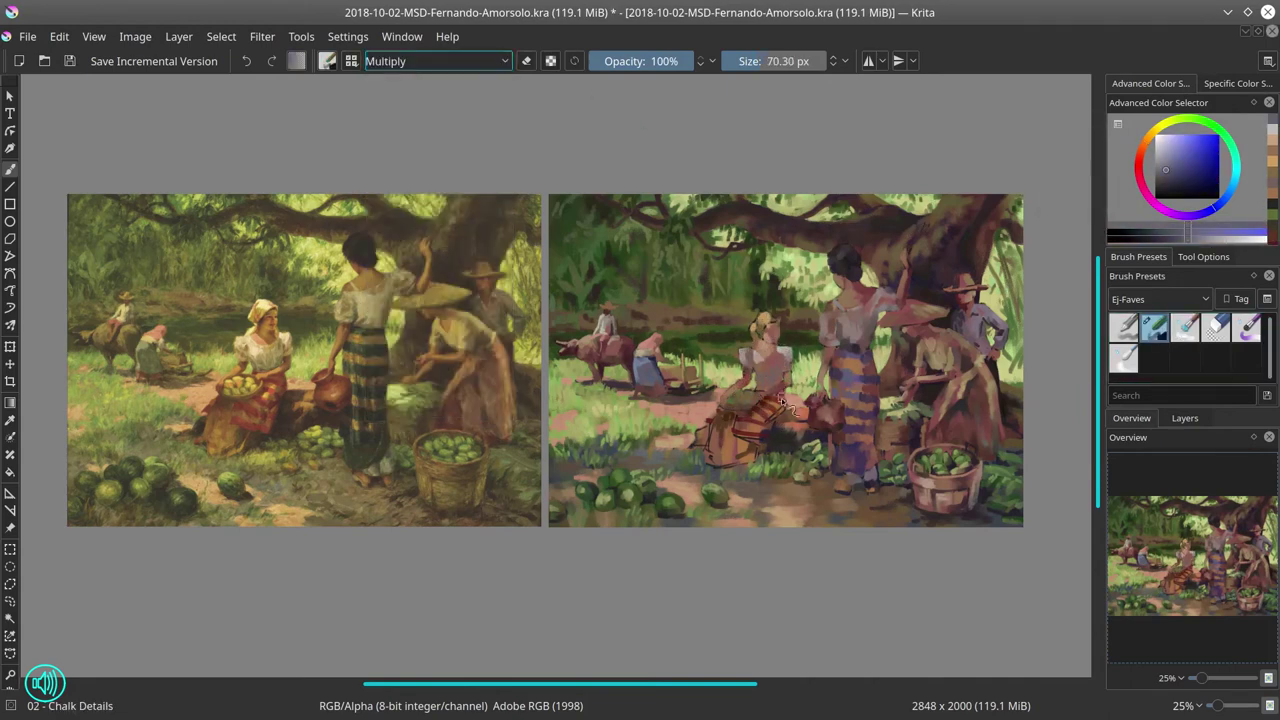
{"action": "left_click", "coordinate": [785, 405], "text": "ctrl"}
{"action": "key", "text": "alt+shift+d"}
{"action": "left_click_drag", "start_coordinate": [785, 405], "coordinate": [730, 405]}
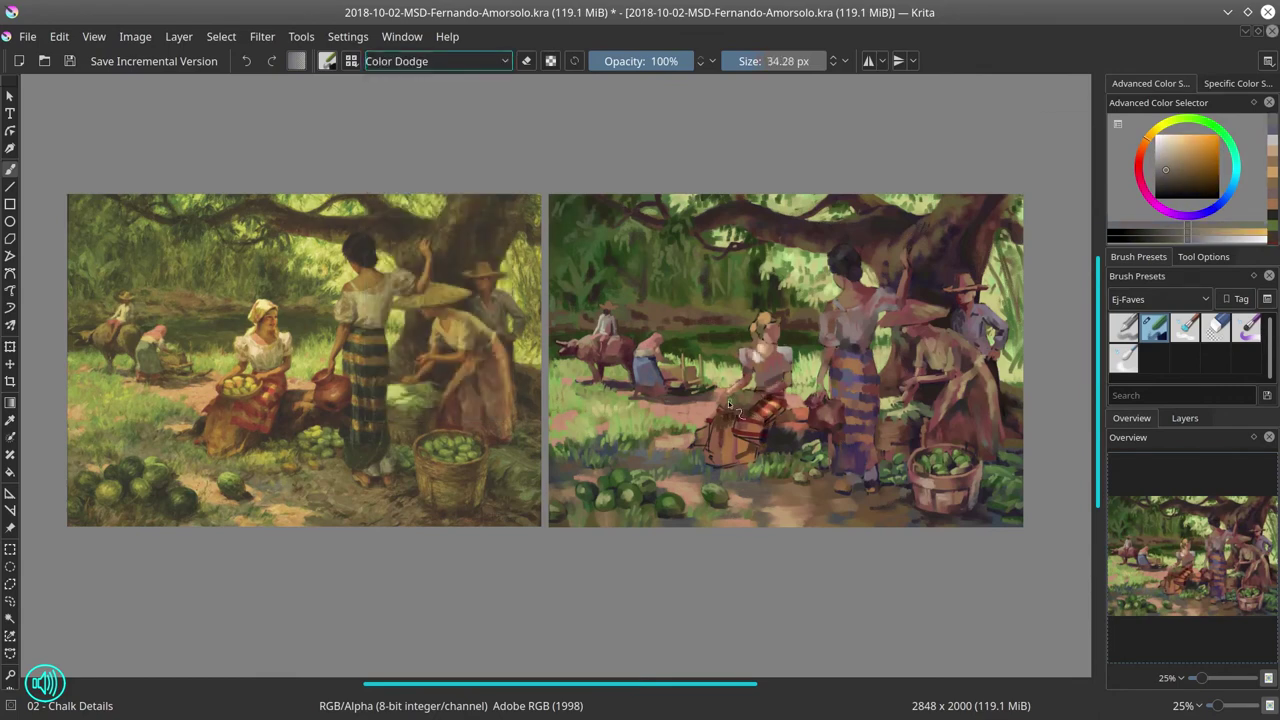
- Switch to 03 - Blender Textured Soft in Normal mode, darken the skirt stripes to brown, and save
{"action": "key", "text": "alt+shift+n"}
{"action": "left_click", "coordinate": [437, 61]}
{"action": "left_click", "coordinate": [423, 154]}
{"action": "left_click", "coordinate": [437, 61]}
{"action": "left_click", "coordinate": [441, 170]}
{"action": "key", "text": "slash"}
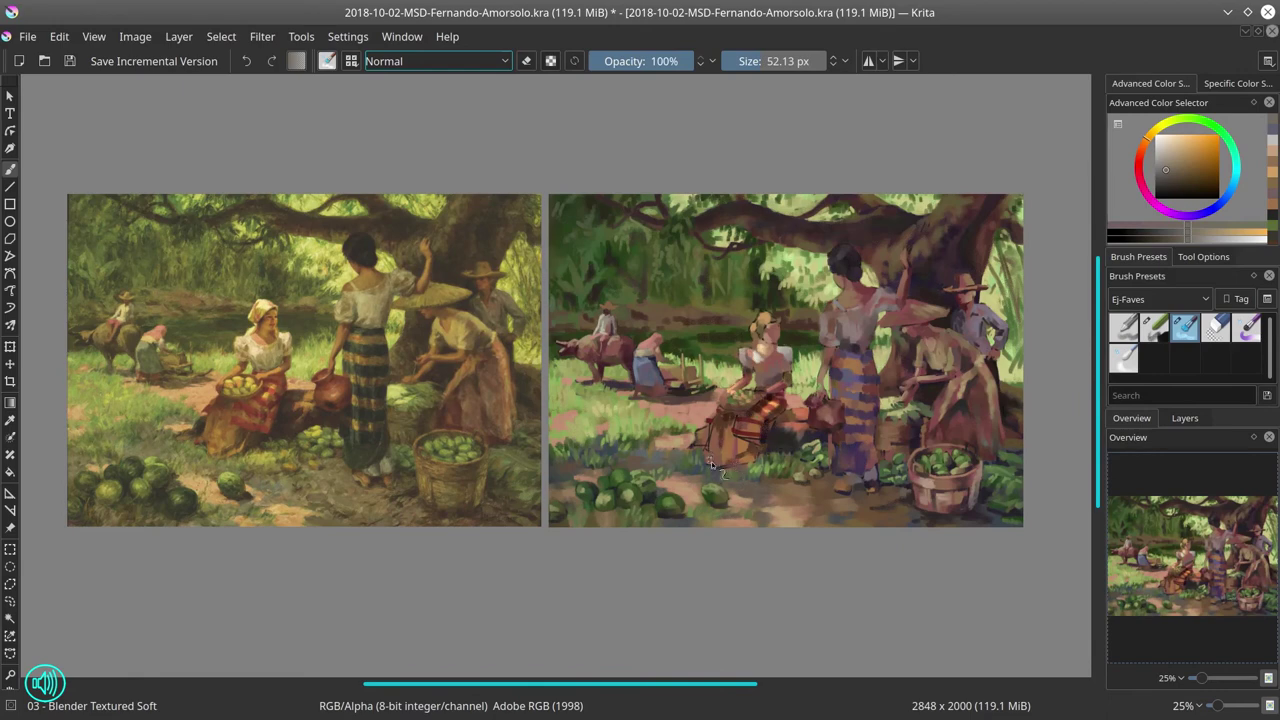
{"action": "mouse_move", "coordinate": [721, 461]}
{"action": "left_mouse_down"}
{"action": "mouse_move", "coordinate": [746, 416]}
{"action": "mouse_move", "coordinate": [766, 423]}
{"action": "mouse_move", "coordinate": [751, 465]}
{"action": "left_mouse_up"}
{"action": "left_click", "coordinate": [70, 61]}
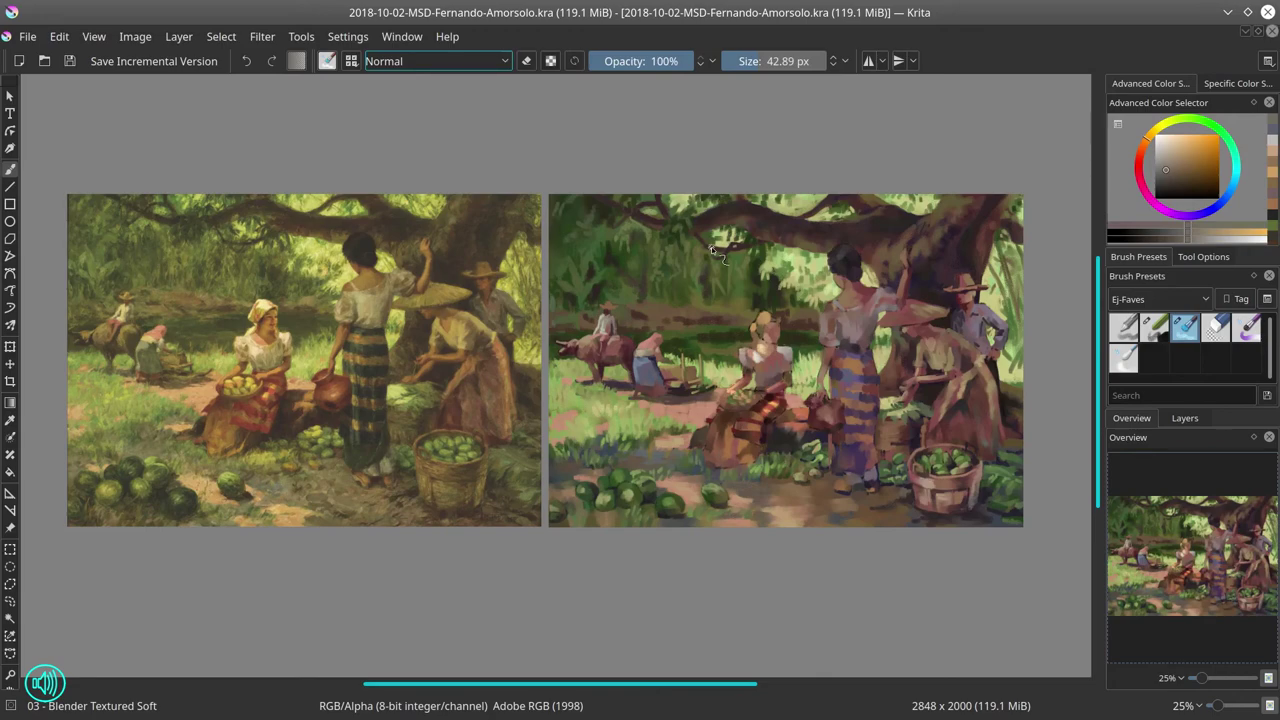
- Zoom in with Chalk Details and work purple and dark red tones into the straw-hatted man's hat and shirt
{"action": "key", "text": "slash"}
{"action": "scroll", "coordinate": [906, 349], "scroll_direction": "up", "scroll_amount": 2}
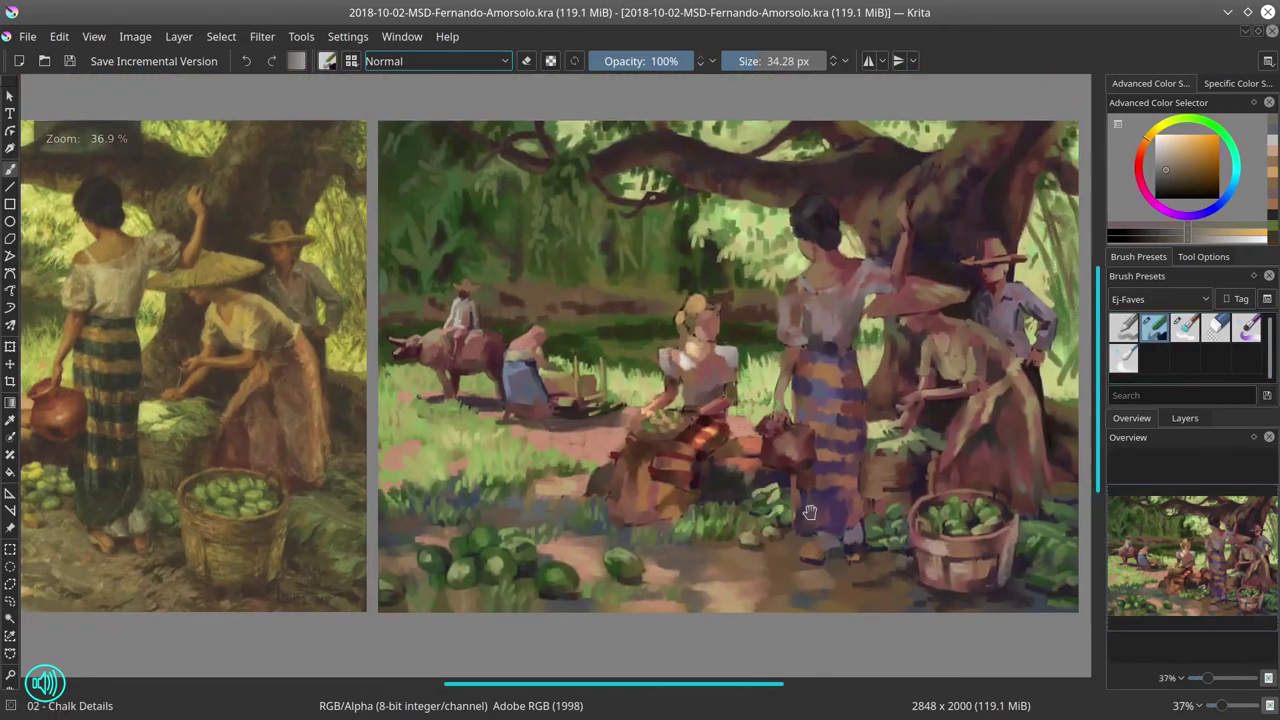
{"action": "left_click", "coordinate": [1000, 285], "text": "ctrl"}
{"action": "key", "text": "bracketleft"}
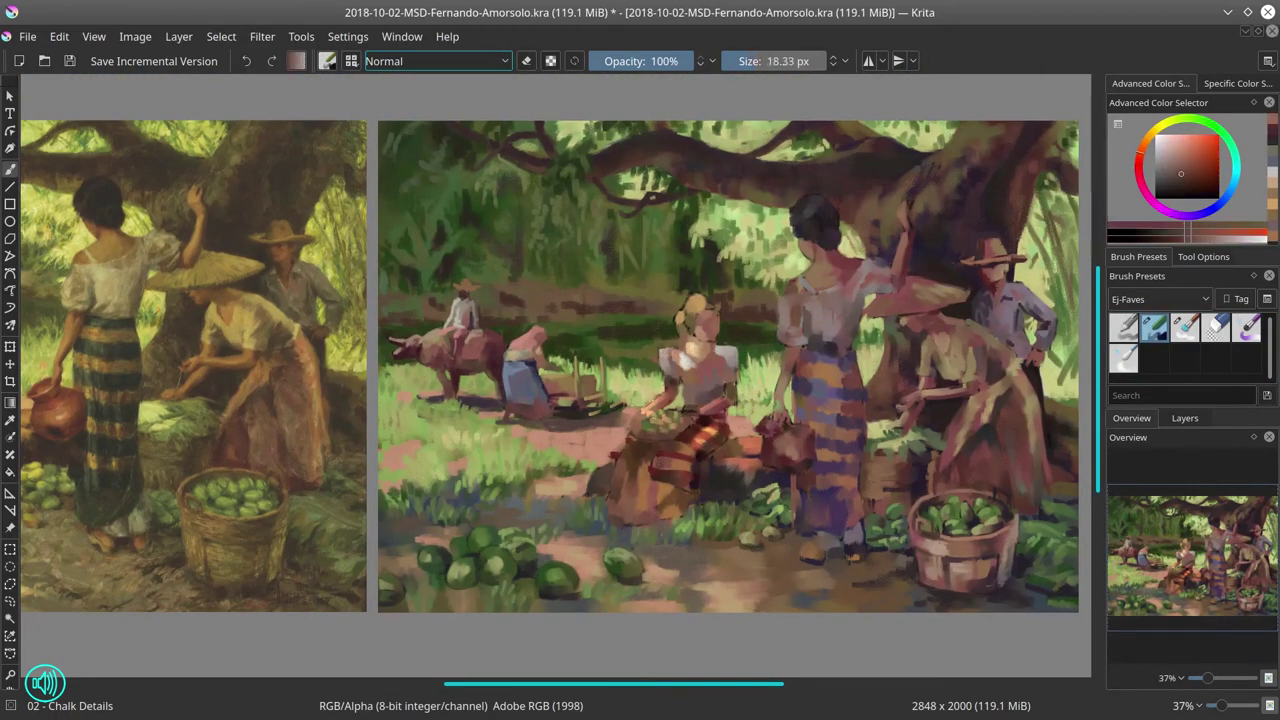
{"action": "left_click", "coordinate": [1002, 262], "text": "ctrl"}
{"action": "key", "text": "bracketright"}
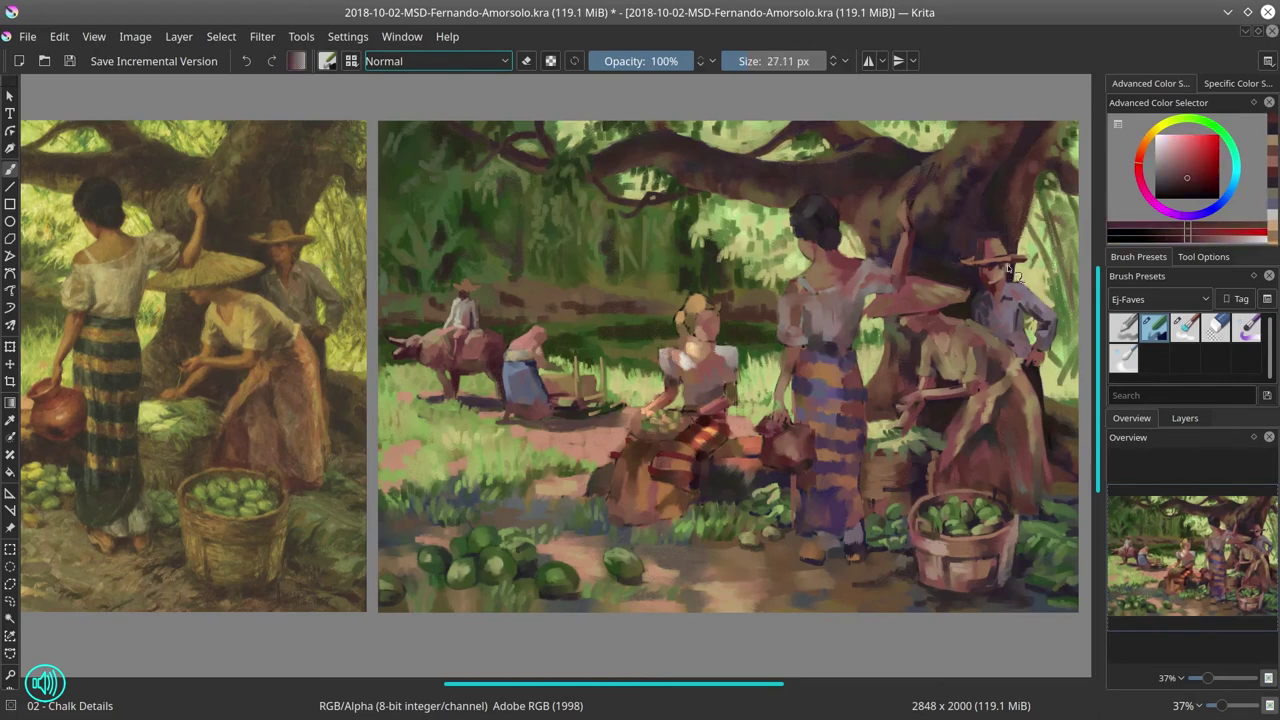
{"action": "left_click", "coordinate": [1002, 314], "text": "ctrl"}
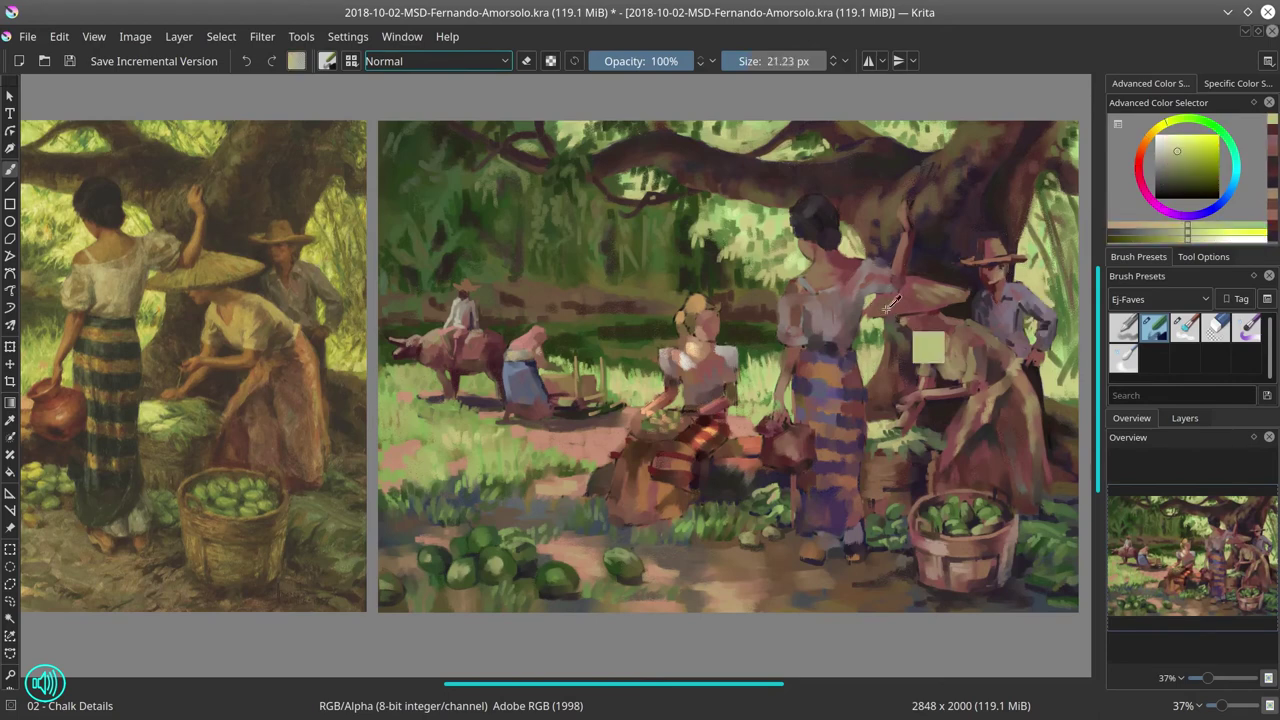
{"action": "left_click", "coordinate": [932, 303], "text": "ctrl"}
{"action": "key", "text": "bracketleft"}
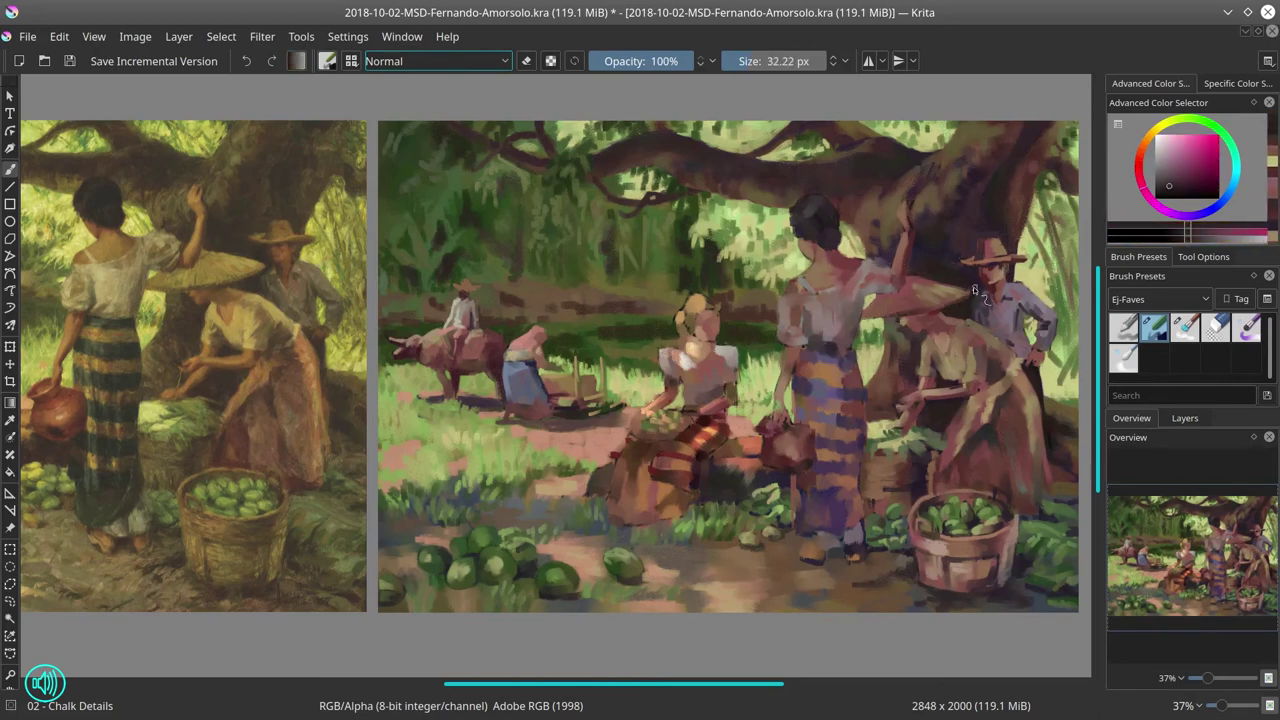
{"action": "left_click", "coordinate": [866, 328], "text": "ctrl"}
{"action": "left_click", "coordinate": [907, 314], "text": "ctrl"}
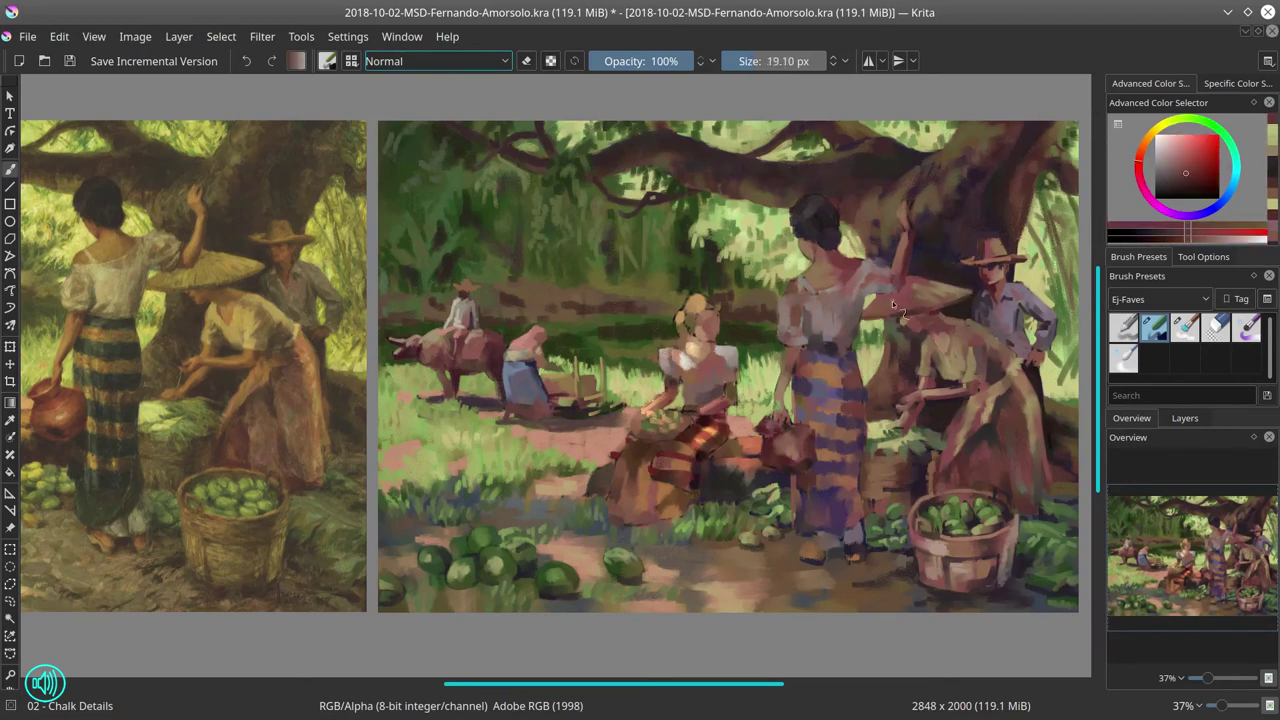
{"action": "left_click", "coordinate": [918, 348], "text": "ctrl"}
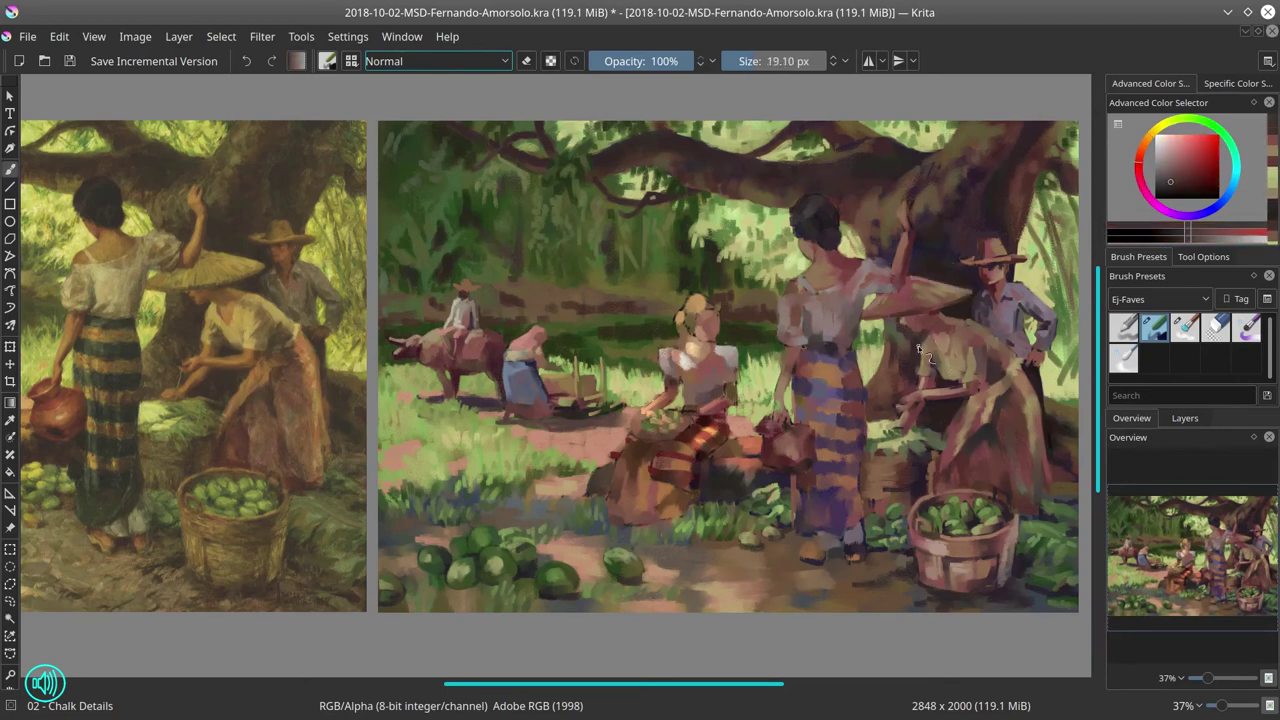
- With a smaller brush, add darker reddish-brown and light orange-tan touches around the hat
{"action": "key", "text": "bracketleft"}
{"action": "left_click", "coordinate": [935, 318], "text": "ctrl"}
{"action": "left_click", "coordinate": [920, 326], "text": "ctrl"}
{"action": "left_click", "coordinate": [905, 323], "text": "ctrl"}
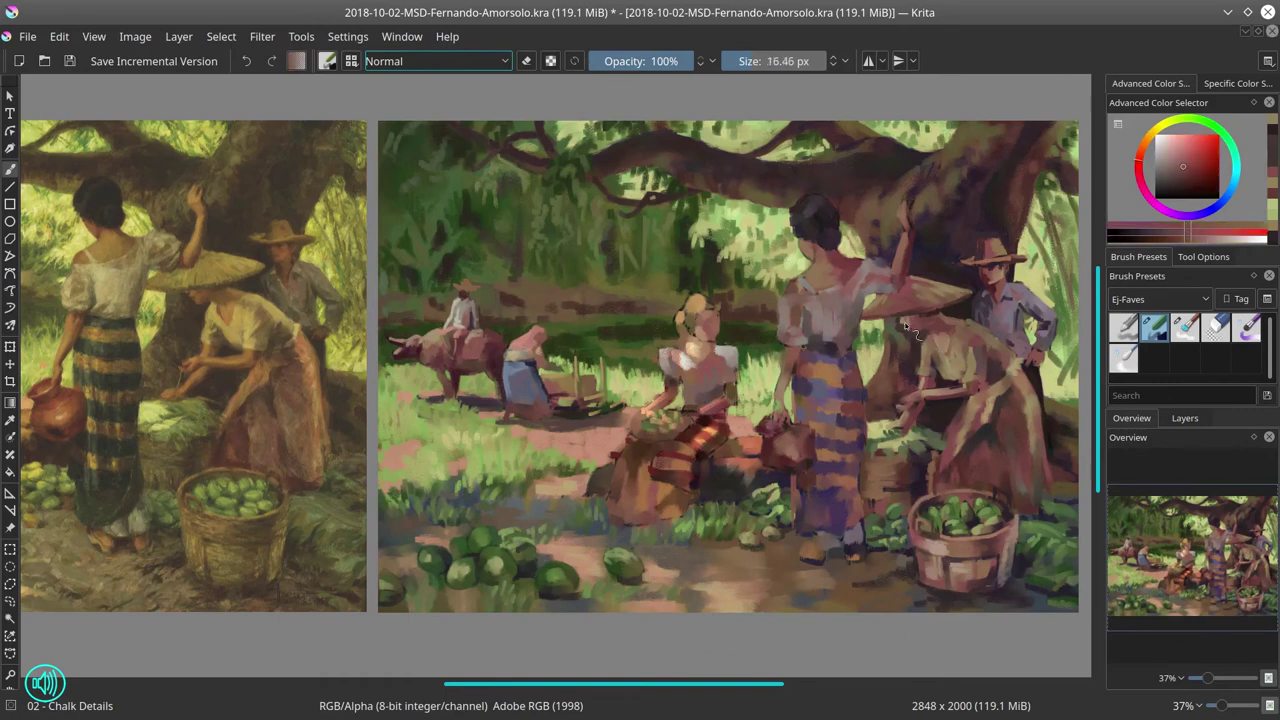
{"action": "key", "text": "bracketleft"}
{"action": "left_click", "coordinate": [907, 325], "text": "ctrl"}
{"action": "left_click", "coordinate": [908, 330], "text": "ctrl"}
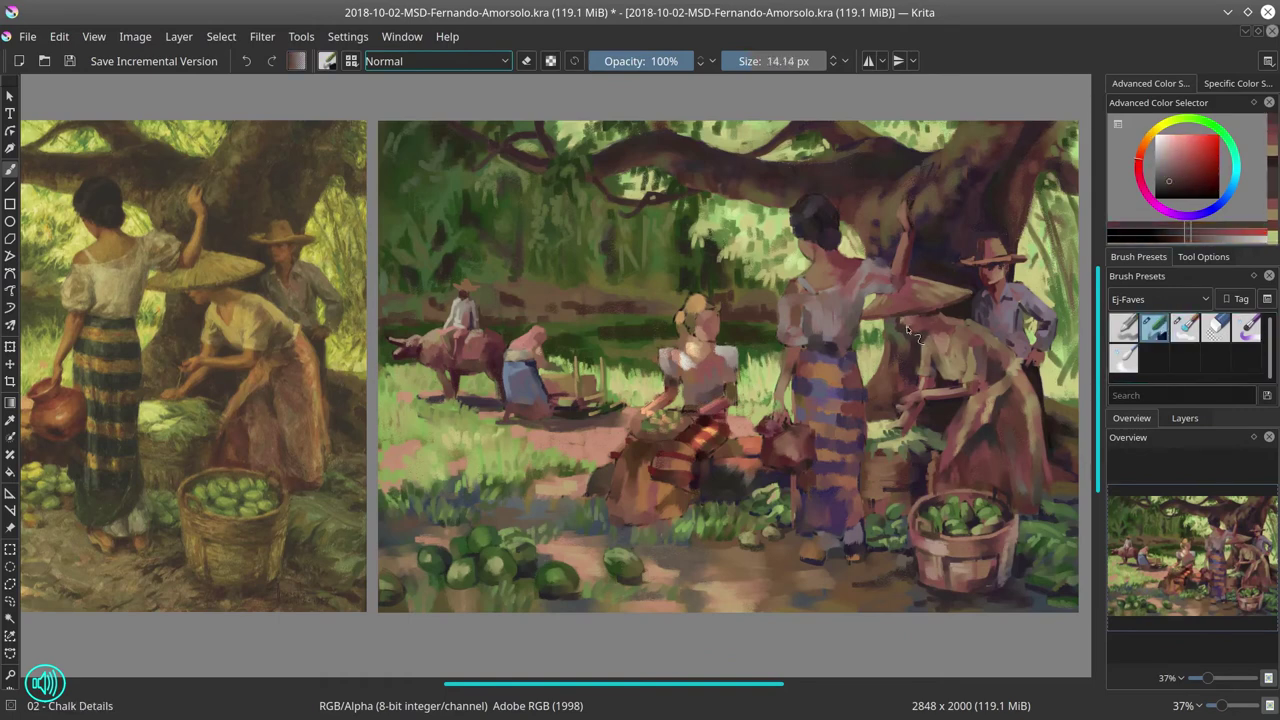
{"action": "left_click", "coordinate": [919, 319], "text": "ctrl"}
{"action": "left_click", "coordinate": [919, 322], "text": "ctrl"}
{"action": "left_click", "coordinate": [921, 330], "text": "ctrl"}
{"action": "left_click", "coordinate": [923, 338], "text": "ctrl"}
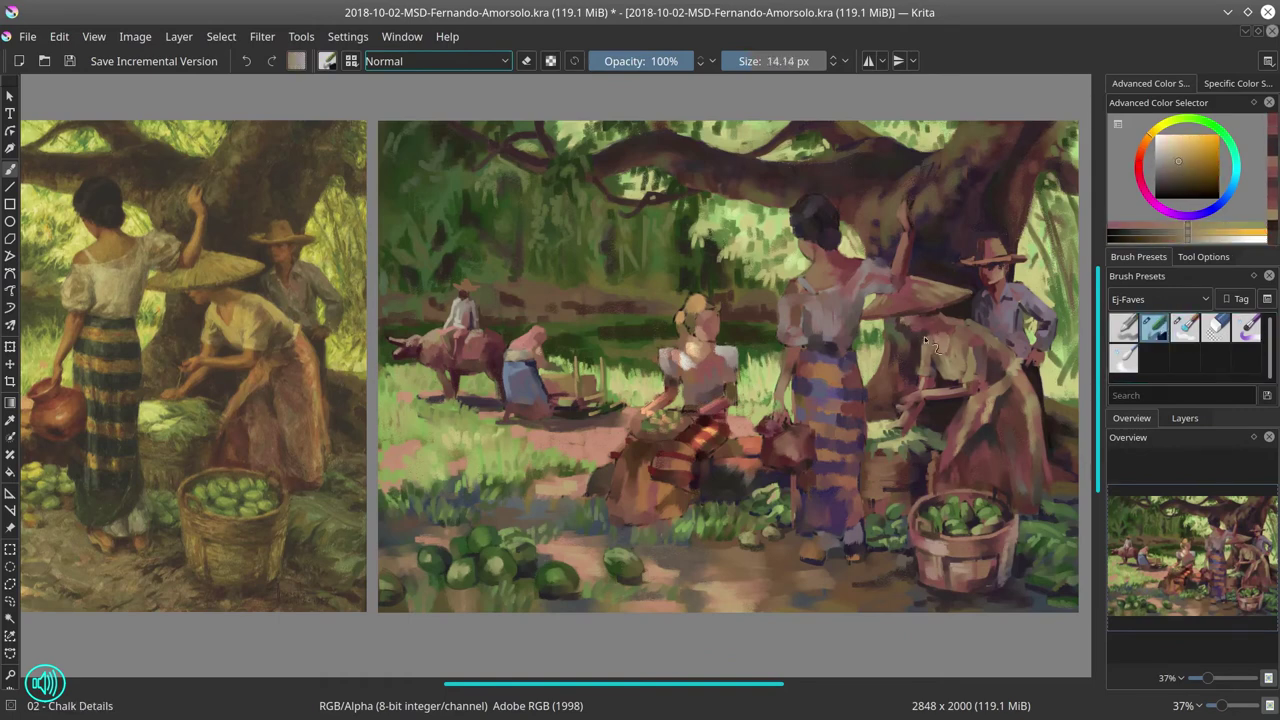
- Add red-brown to the man's and woman's hats and light tan, enlarging the brush to about 21 px
{"action": "left_click", "coordinate": [980, 272], "text": "ctrl"}
{"action": "left_click", "coordinate": [1030, 310], "text": "ctrl"}
{"action": "left_click", "coordinate": [992, 282], "text": "ctrl"}
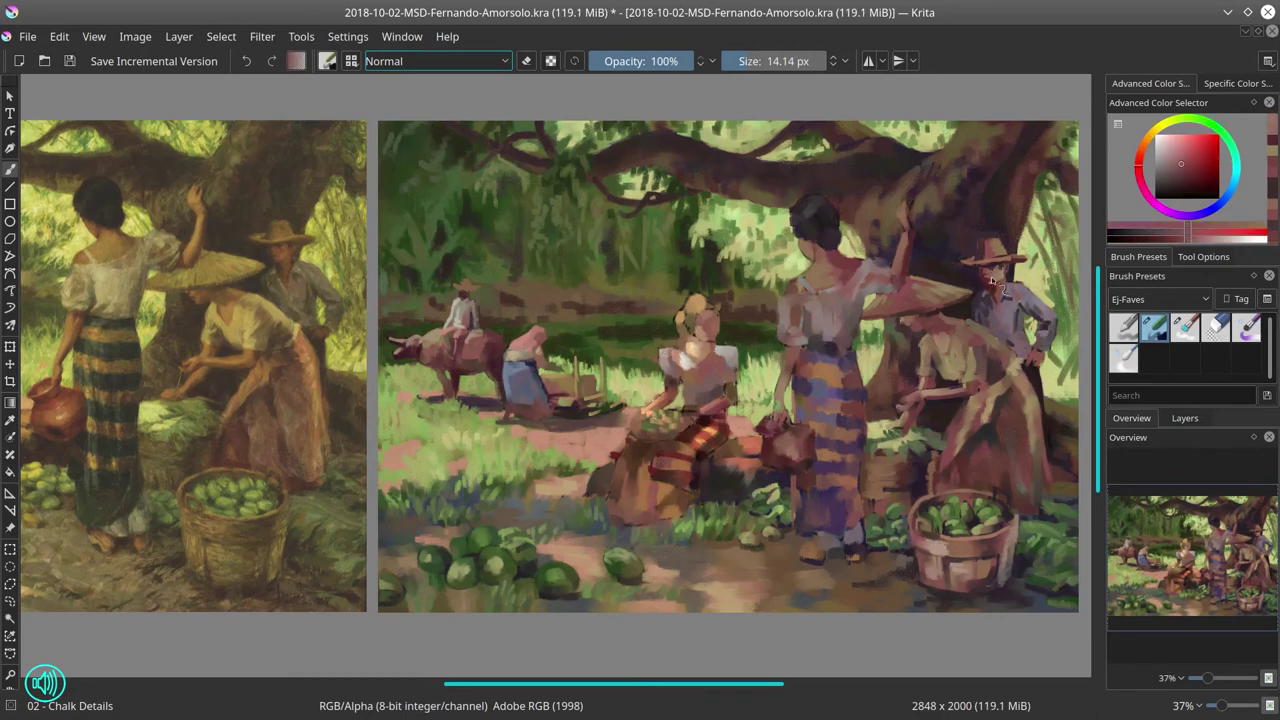
{"action": "left_click", "coordinate": [941, 340], "text": "ctrl"}
{"action": "left_click", "coordinate": [936, 340], "text": "ctrl"}
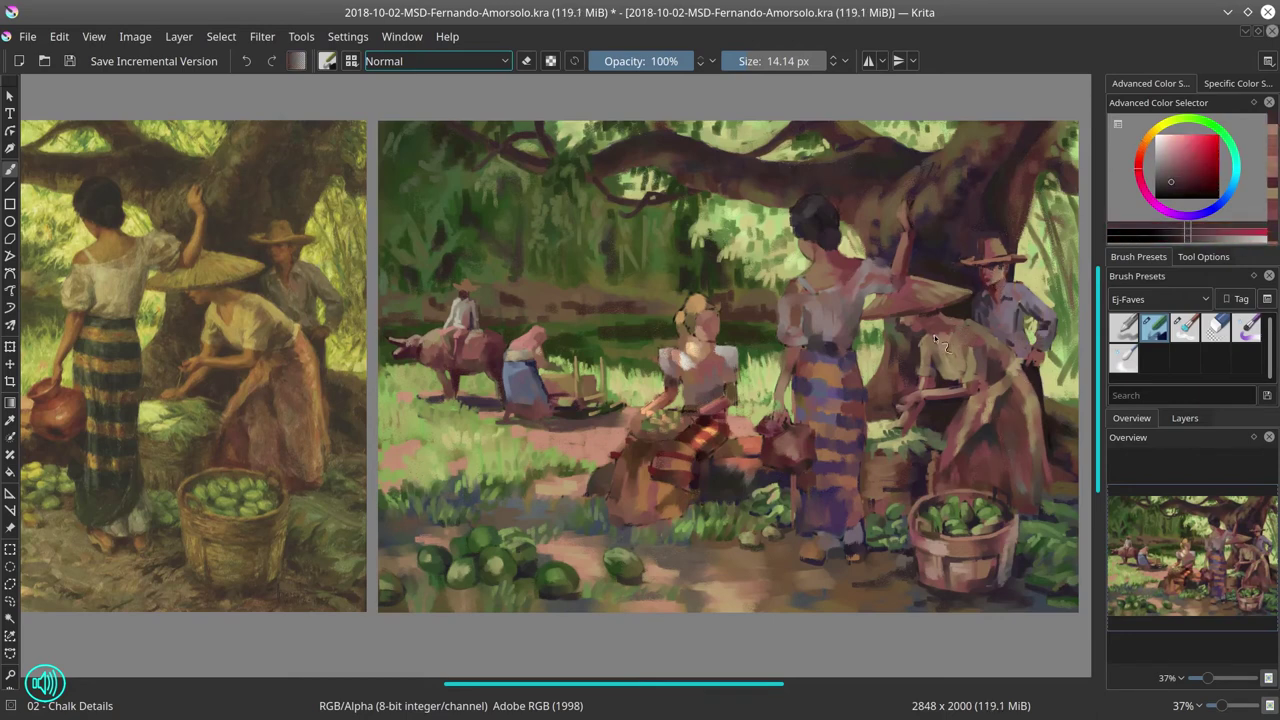
{"action": "left_click", "coordinate": [937, 343], "text": "ctrl"}
{"action": "left_click", "coordinate": [936, 346], "text": "ctrl"}
{"action": "left_click", "coordinate": [934, 348], "text": "ctrl"}
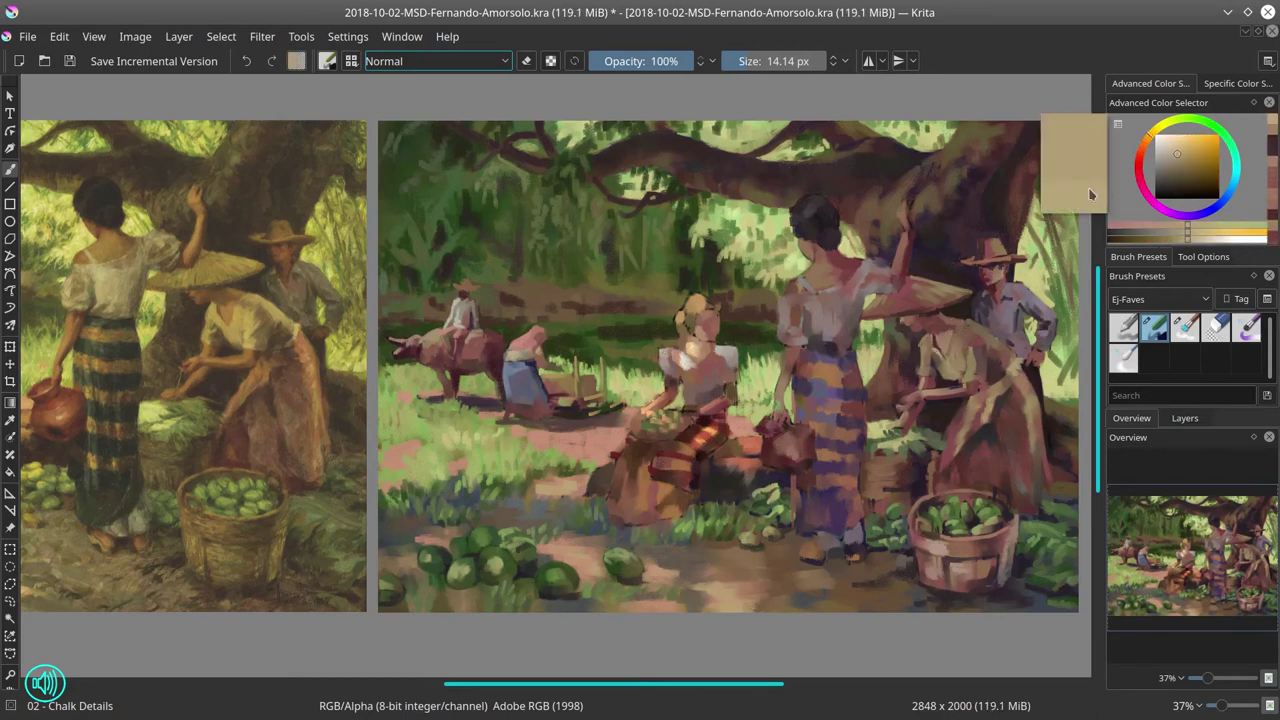
{"action": "left_click_drag", "start_coordinate": [936, 346], "coordinate": [930, 390]}
- Add darker orange-brown and muted magenta-purple tones with a slightly smaller brush, then save
{"action": "left_click", "coordinate": [880, 430], "text": "ctrl"}
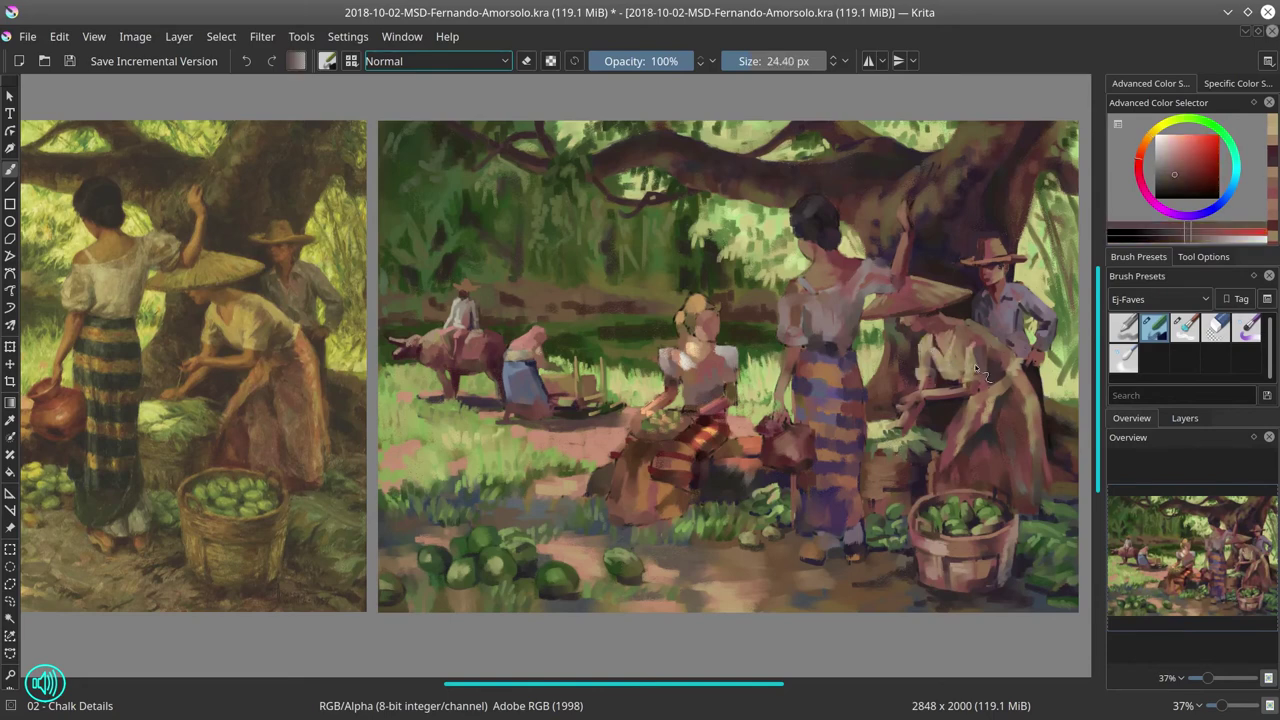
{"action": "left_click", "coordinate": [970, 322], "text": "ctrl"}
{"action": "left_click", "coordinate": [1026, 369], "text": "ctrl"}
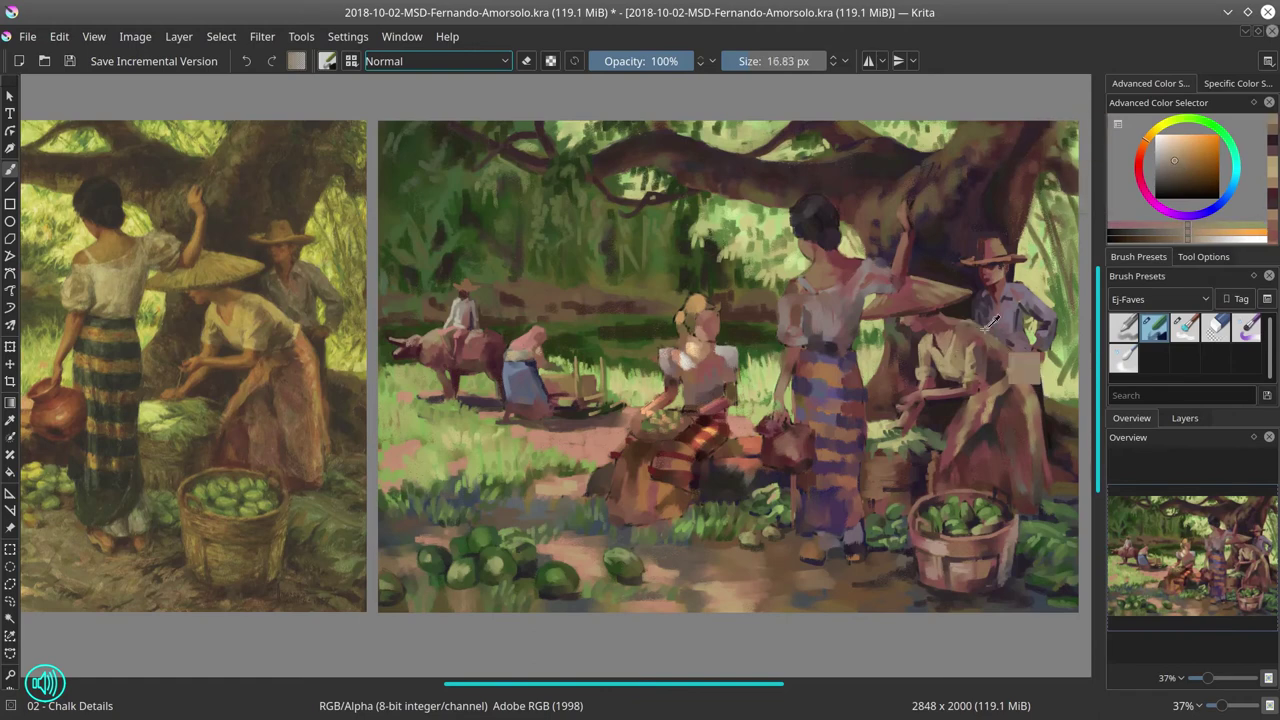
{"action": "mouse_move", "coordinate": [990, 325]}
{"action": "left_mouse_down"}
{"action": "mouse_move", "coordinate": [1026, 369]}
{"action": "mouse_move", "coordinate": [1022, 350]}
{"action": "left_mouse_up"}
{"action": "left_click", "coordinate": [1048, 381], "text": "ctrl"}
{"action": "left_click", "coordinate": [1022, 350], "text": "ctrl"}
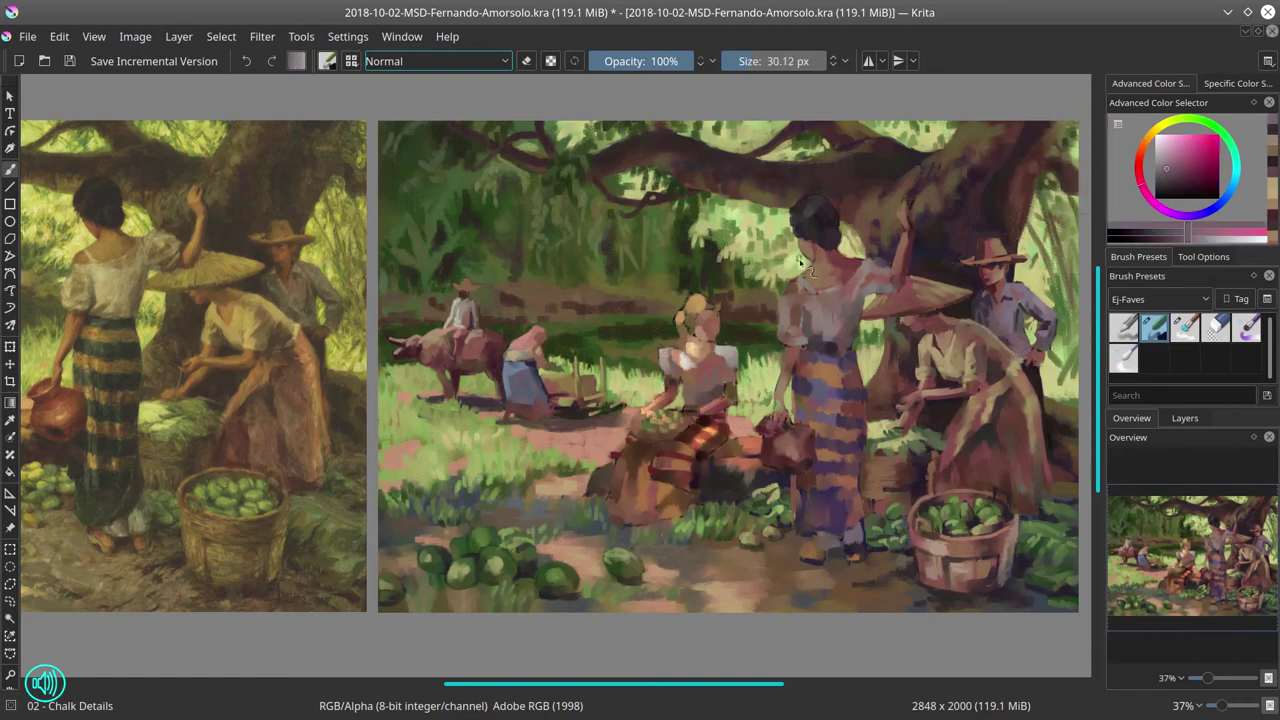
{"action": "left_click", "coordinate": [69, 61]}
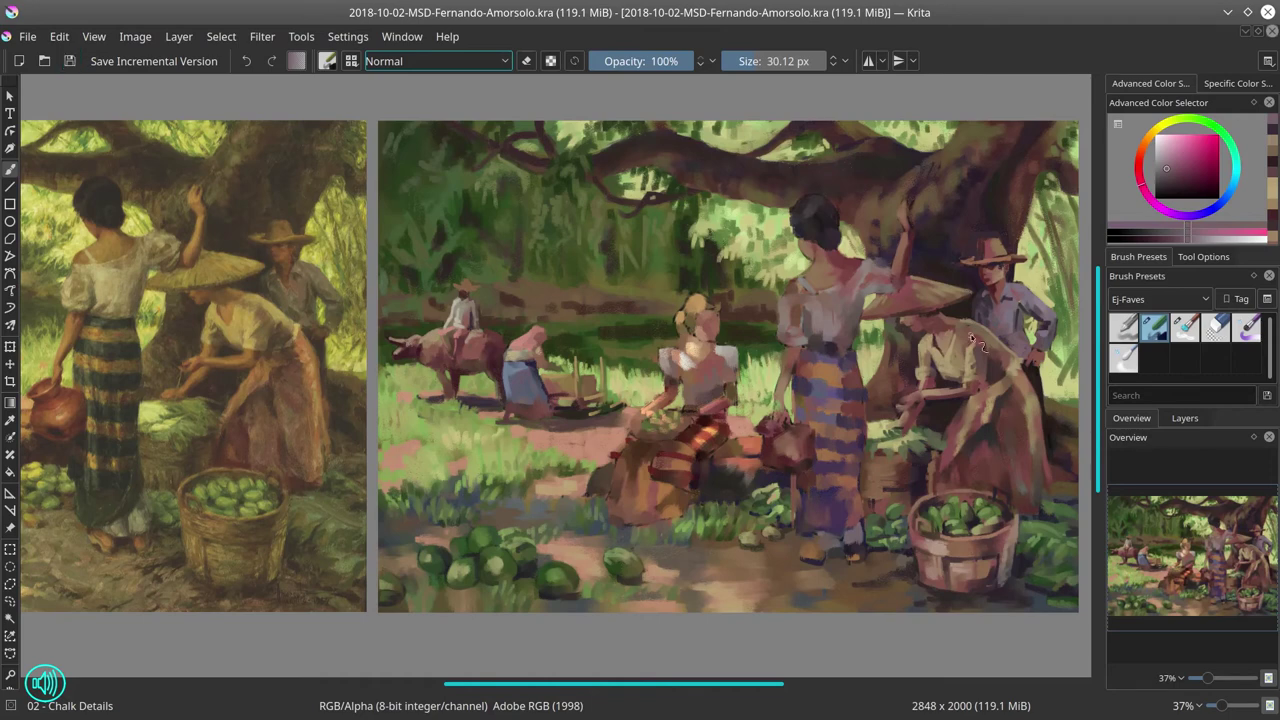
- Paint peach, maroon and dark pink strokes on the bending woman by the trunk
{"action": "left_click", "coordinate": [945, 386], "text": "ctrl"}
{"action": "left_click_drag", "start_coordinate": [955, 395], "coordinate": [975, 385]}
{"action": "left_click", "coordinate": [985, 378], "text": "ctrl"}
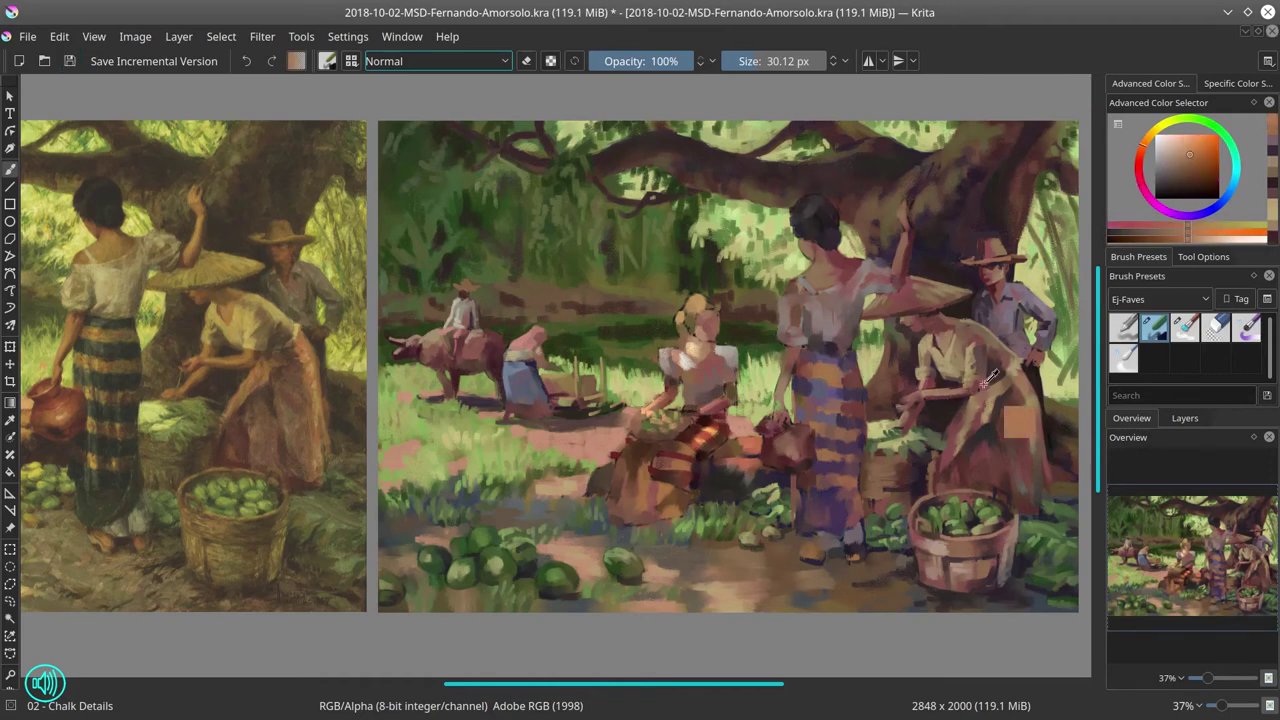
{"action": "left_click", "coordinate": [979, 397], "text": "ctrl"}
{"action": "left_click", "coordinate": [960, 405], "text": "ctrl"}
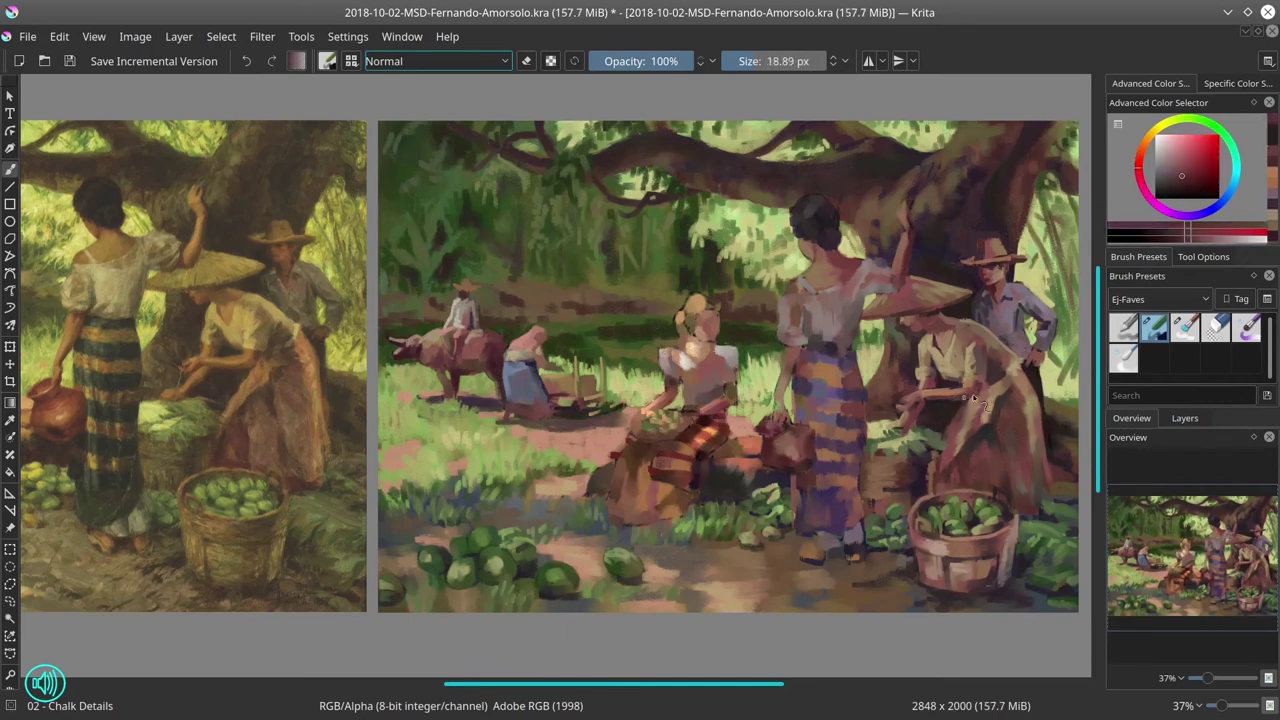
{"action": "left_click", "coordinate": [971, 385], "text": "ctrl"}
{"action": "left_click_drag", "start_coordinate": [972, 387], "coordinate": [980, 386]}
{"action": "mouse_move", "coordinate": [937, 540]}
{"action": "left_mouse_down"}
{"action": "mouse_move", "coordinate": [962, 455]}
{"action": "mouse_move", "coordinate": [945, 436]}
{"action": "left_mouse_up"}
{"action": "mouse_move", "coordinate": [908, 550]}
{"action": "left_mouse_down"}
{"action": "mouse_move", "coordinate": [993, 362]}
{"action": "mouse_move", "coordinate": [989, 429]}
{"action": "mouse_move", "coordinate": [958, 389]}
{"action": "mouse_move", "coordinate": [921, 381]}
{"action": "mouse_move", "coordinate": [897, 545]}
{"action": "left_mouse_up"}
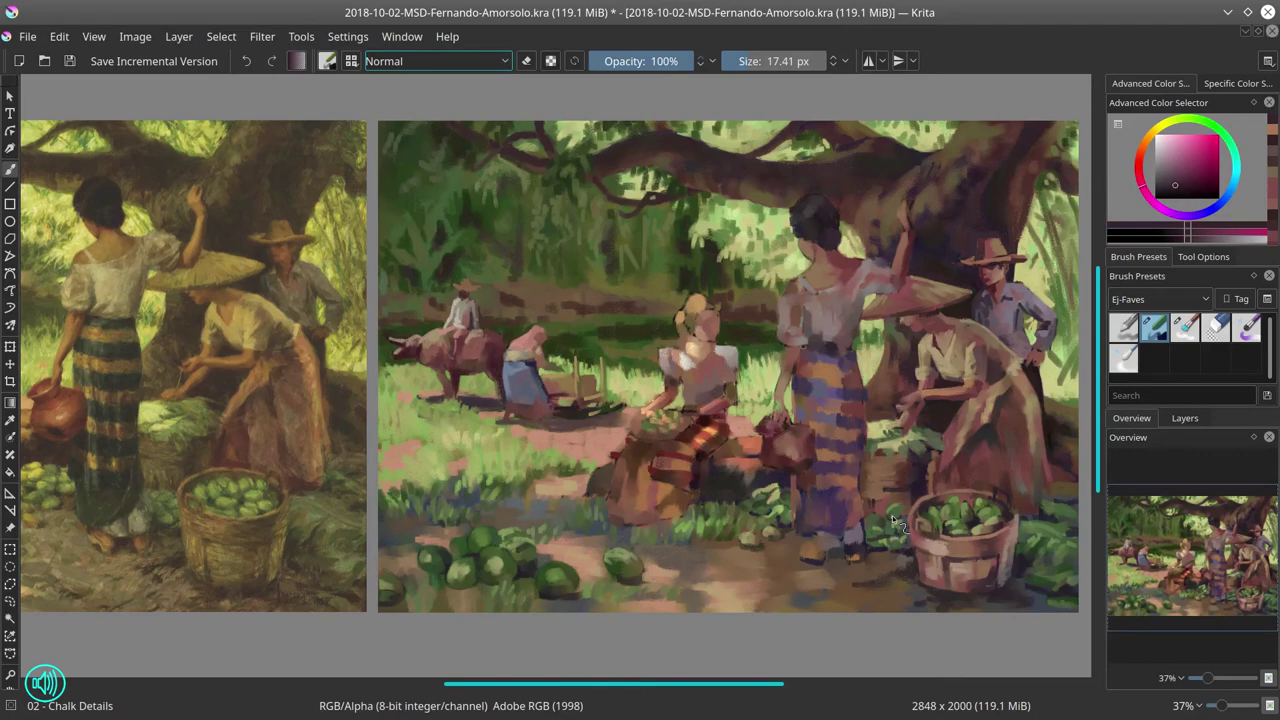
- Save the painting and mirror the canvas view horizontally
{"action": "key", "text": "ctrl+s"}
{"action": "key", "text": "m"}
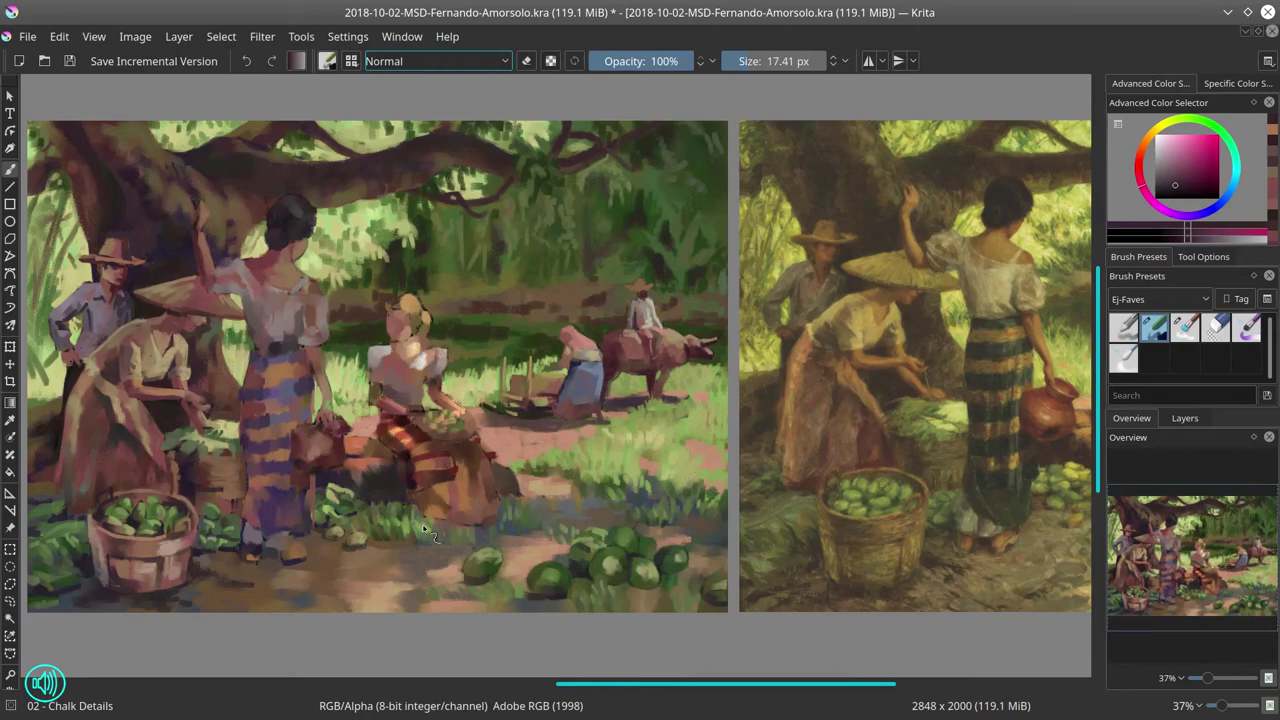
{"action": "key", "text": "ctrl+s"}
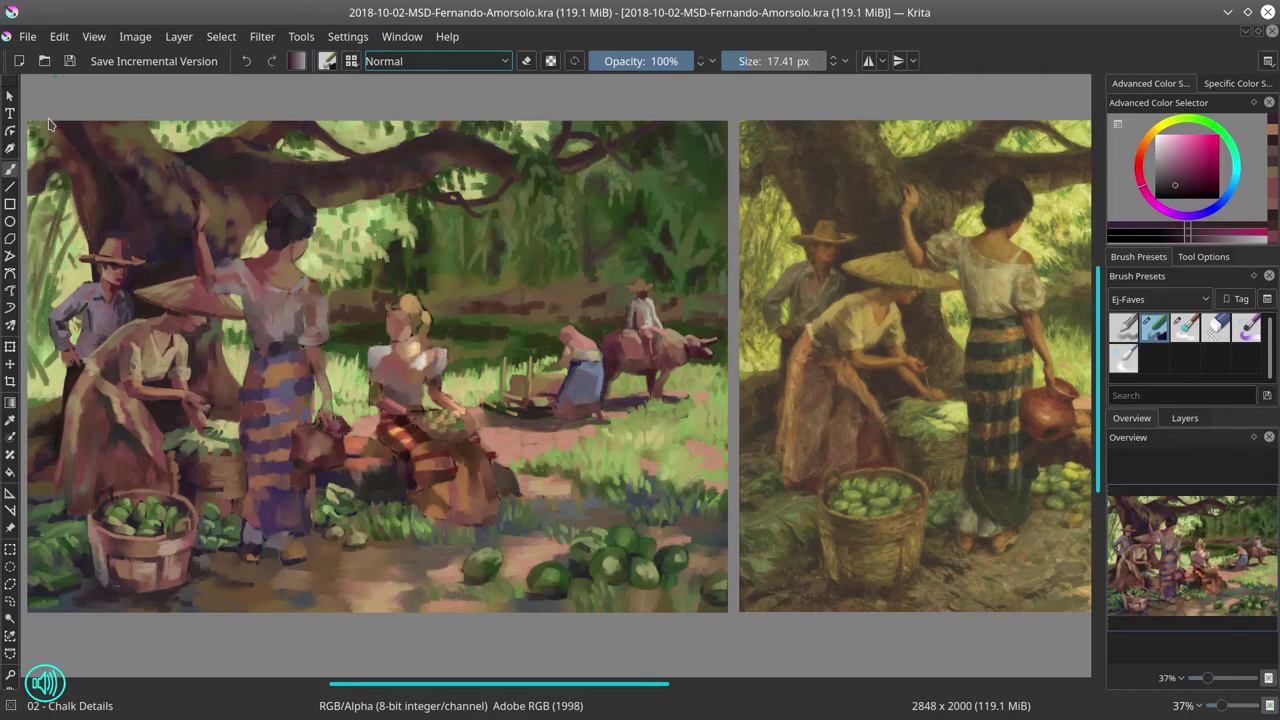
- Paint skin-tone and dark red strokes on the bending woman's arm
{"action": "left_click", "coordinate": [190, 382], "text": "ctrl"}
{"action": "left_click_drag", "start_coordinate": [158, 388], "coordinate": [170, 390]}
{"action": "left_click", "coordinate": [192, 387], "text": "ctrl"}
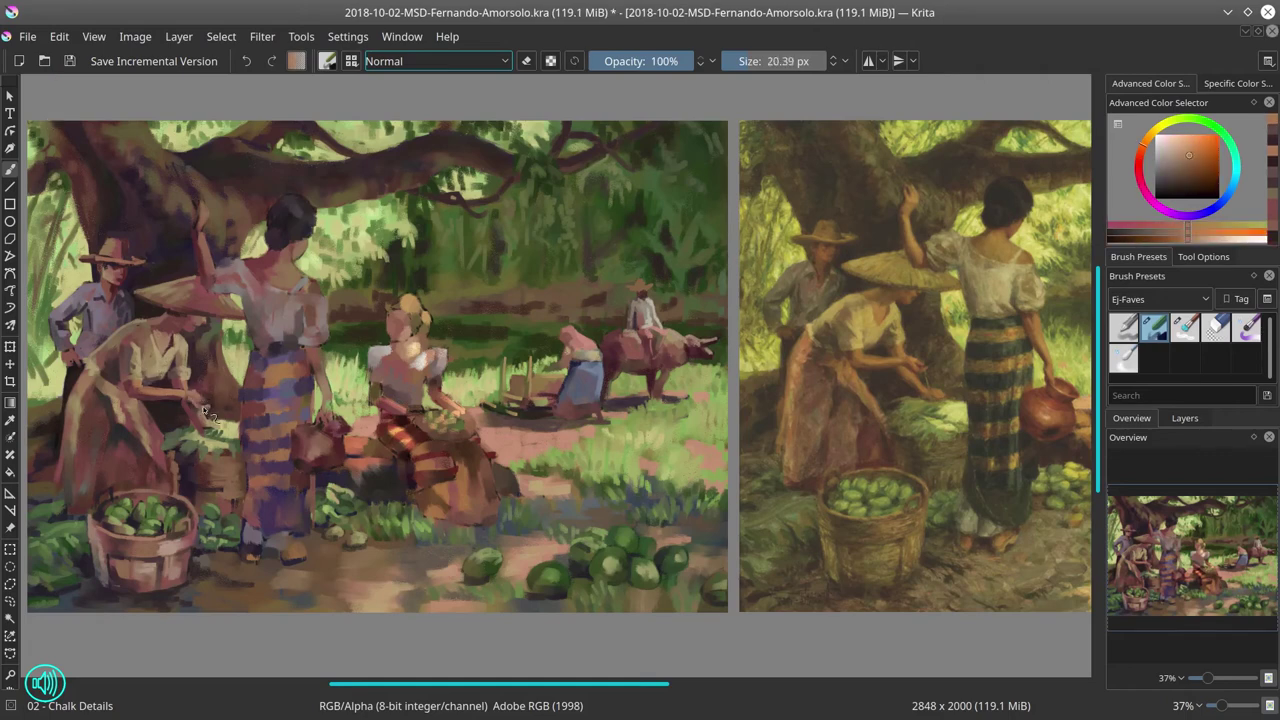
{"action": "left_click", "coordinate": [204, 410], "text": "ctrl"}
{"action": "left_click", "coordinate": [206, 407], "text": "ctrl"}
{"action": "left_click", "coordinate": [208, 403], "text": "ctrl"}
{"action": "left_click", "coordinate": [211, 413], "text": "ctrl"}
{"action": "left_click_drag", "start_coordinate": [210, 399], "coordinate": [201, 405]}
{"action": "left_click", "coordinate": [211, 413], "text": "ctrl"}
{"action": "left_click", "coordinate": [206, 403], "text": "ctrl"}
{"action": "left_click", "coordinate": [209, 395], "text": "ctrl"}
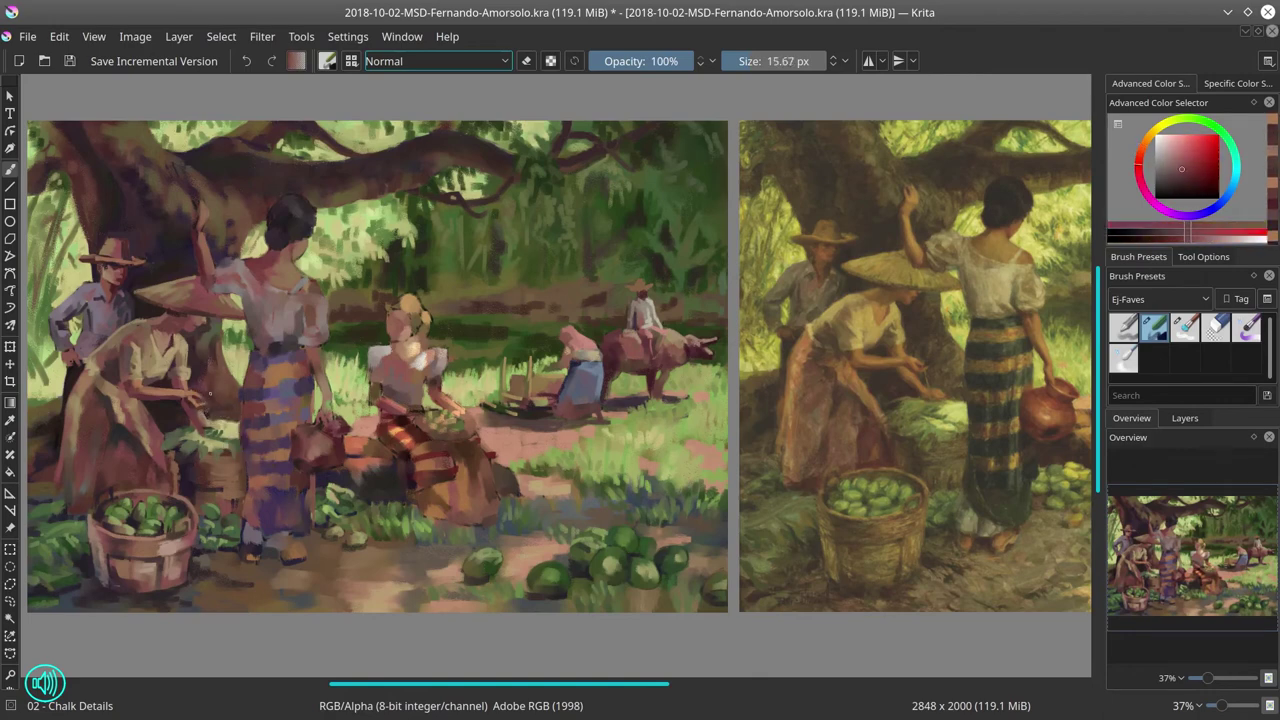
- Add green strokes near the fruit basket and dark red on the crouching woman's arm
{"action": "left_click", "coordinate": [240, 458], "text": "ctrl"}
{"action": "left_click_drag", "start_coordinate": [258, 450], "coordinate": [228, 468]}
{"action": "left_click", "coordinate": [232, 469], "text": "ctrl"}
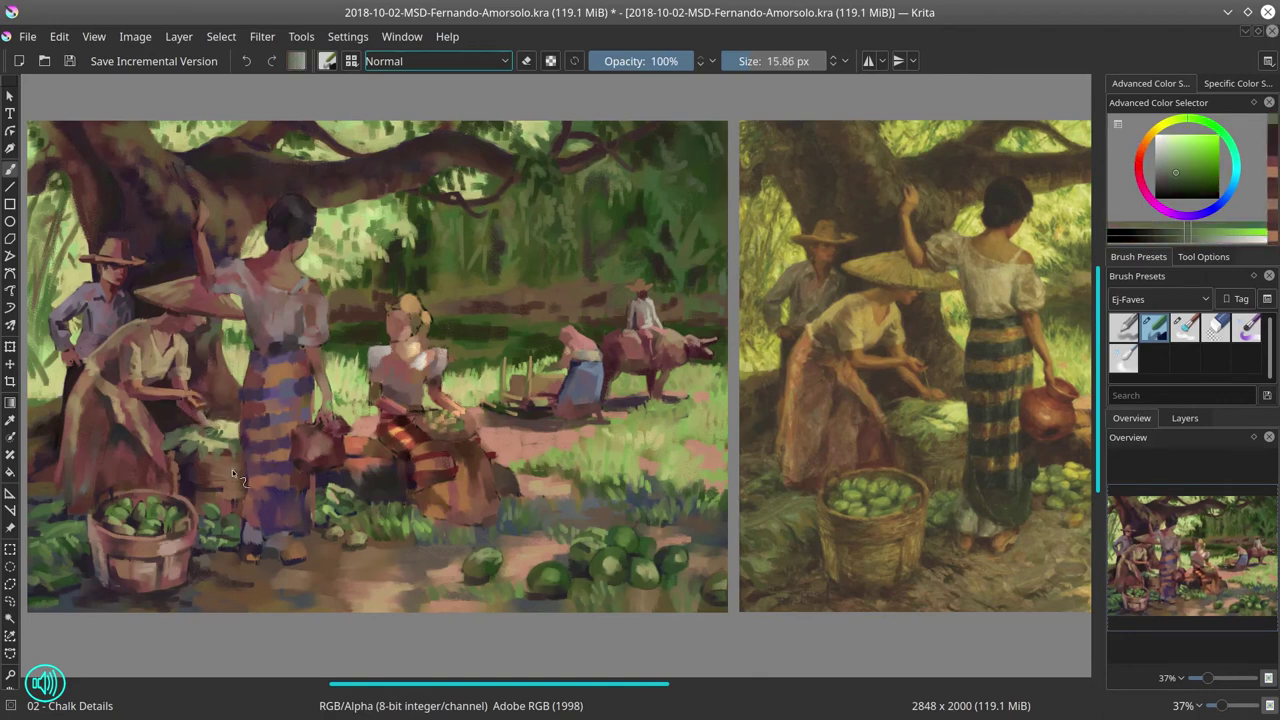
{"action": "left_click", "coordinate": [222, 430], "text": "ctrl"}
{"action": "left_click", "coordinate": [222, 428], "text": "ctrl"}
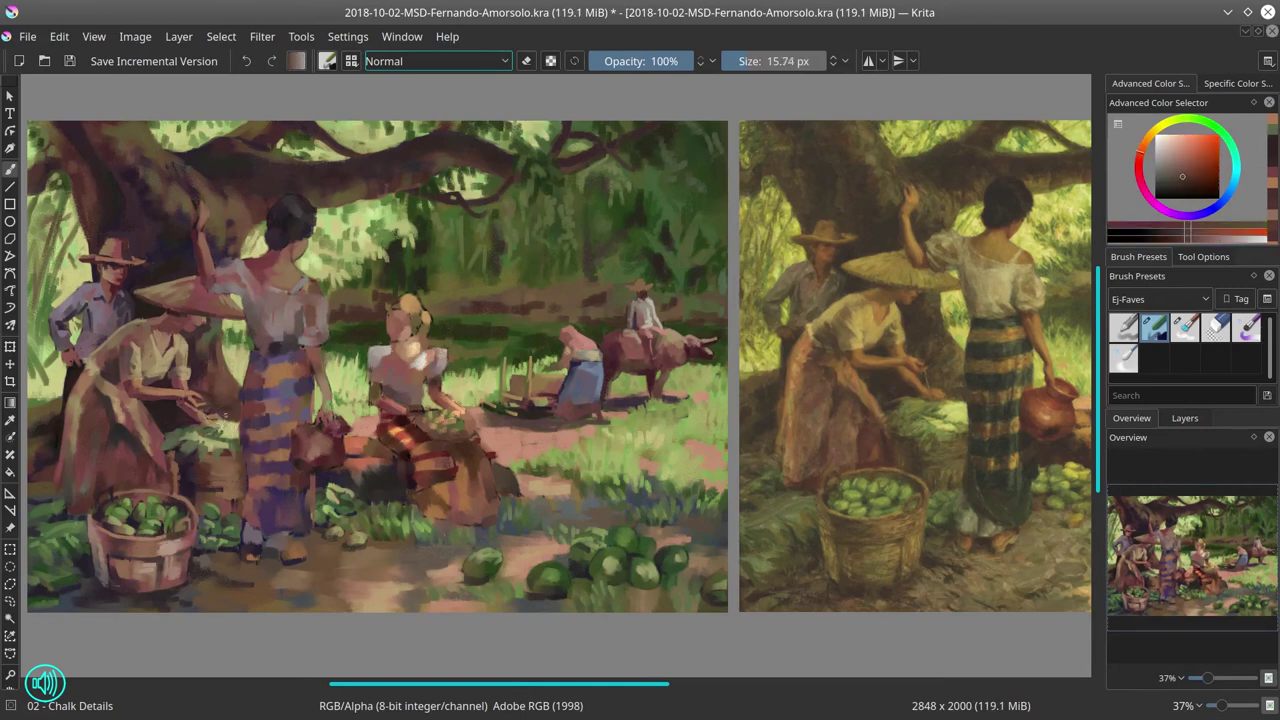
{"action": "left_click", "coordinate": [220, 425], "text": "ctrl"}
{"action": "mouse_move", "coordinate": [220, 425]}
{"action": "left_mouse_down"}
{"action": "mouse_move", "coordinate": [250, 447]}
{"action": "mouse_move", "coordinate": [228, 417]}
{"action": "left_mouse_up"}
- Dab crimson and orange-brown over the crouching woman's hands
{"action": "left_click", "coordinate": [208, 418], "text": "ctrl"}
{"action": "left_click", "coordinate": [210, 418], "text": "ctrl"}
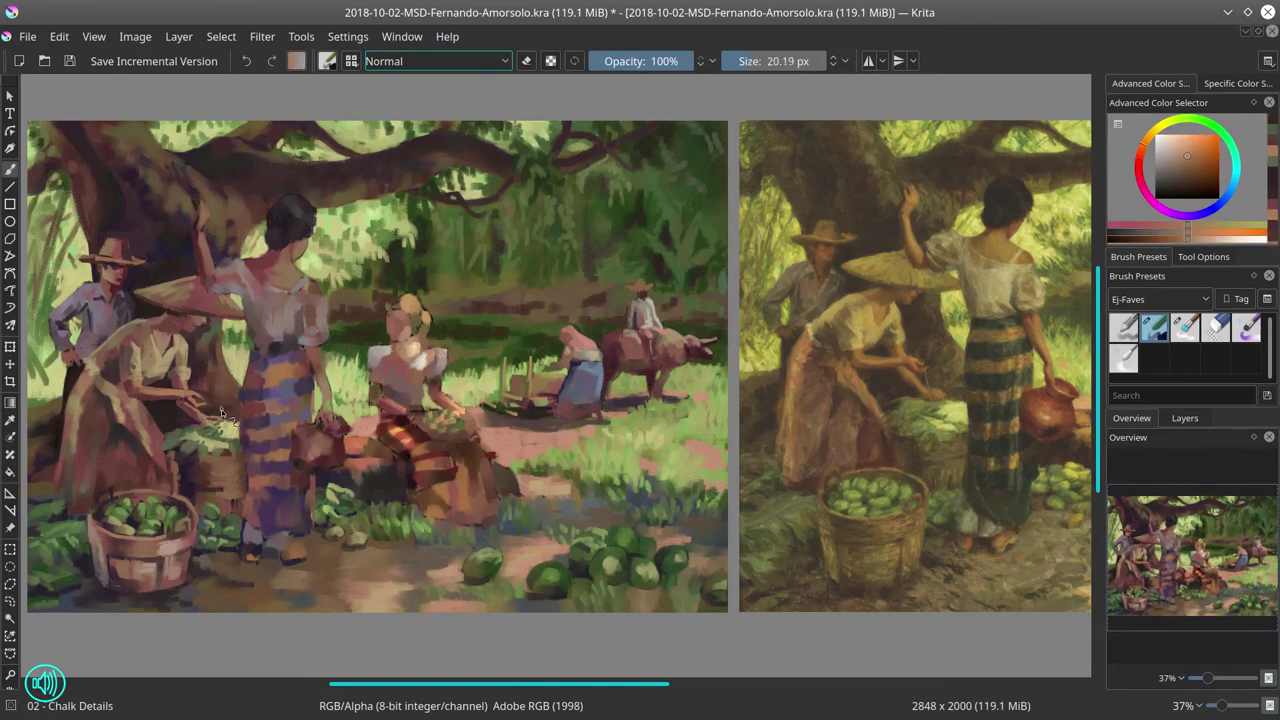
{"action": "left_click", "coordinate": [197, 360], "text": "ctrl"}
{"action": "left_click", "coordinate": [197, 358], "text": "ctrl"}
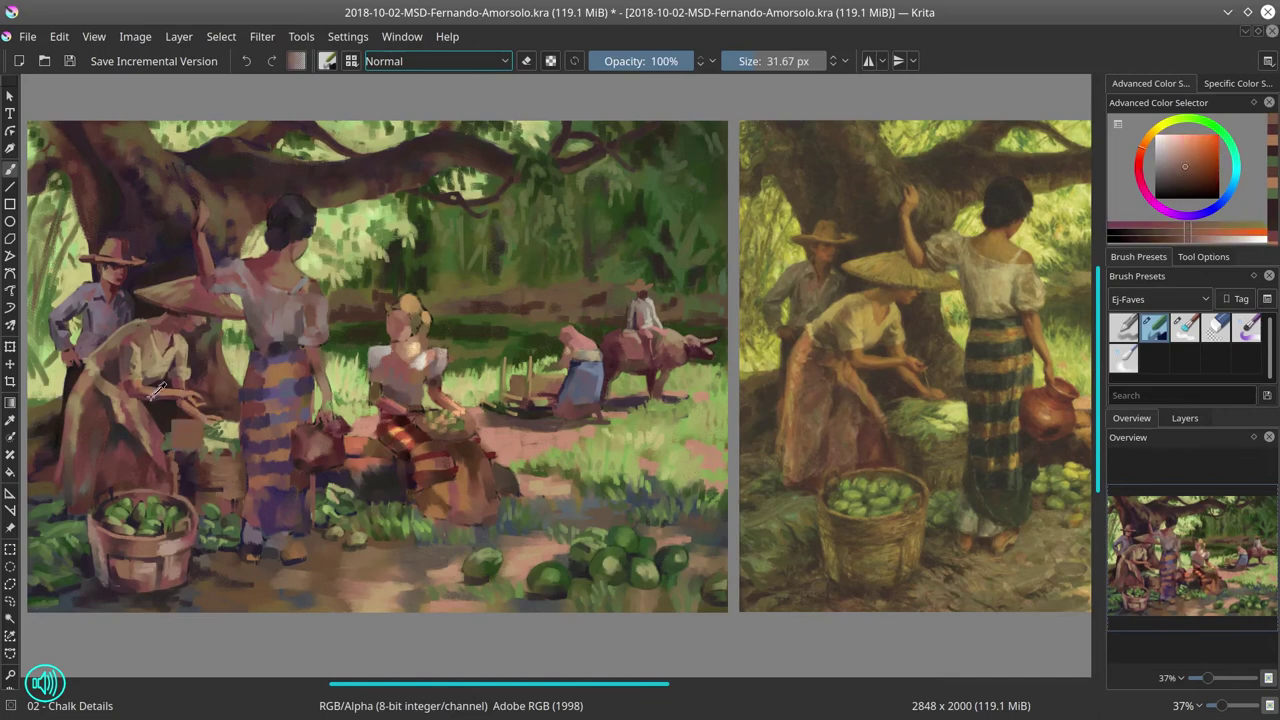
{"action": "left_click", "coordinate": [176, 397], "text": "ctrl"}
{"action": "mouse_move", "coordinate": [197, 358]}
{"action": "left_mouse_down"}
{"action": "mouse_move", "coordinate": [176, 397]}
{"action": "mouse_move", "coordinate": [214, 394]}
{"action": "left_mouse_up"}
{"action": "left_click", "coordinate": [194, 390], "text": "ctrl"}
{"action": "left_click", "coordinate": [214, 394], "text": "ctrl"}
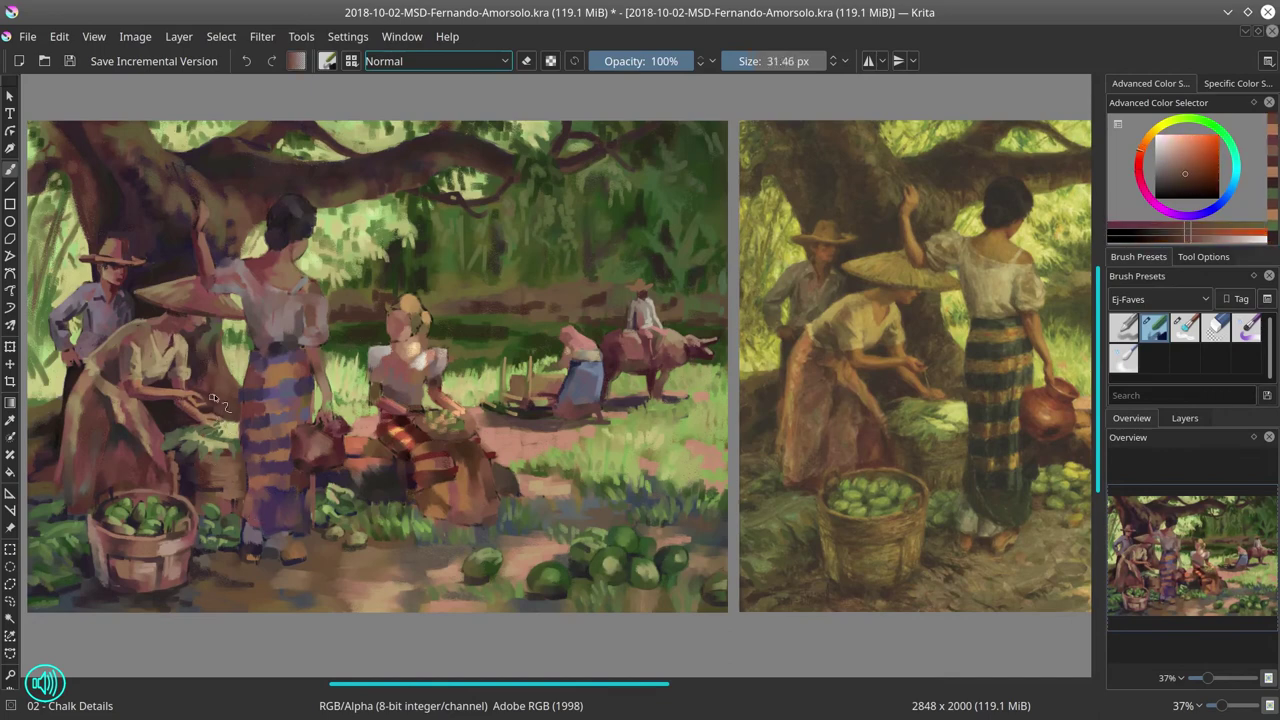
- Paint detail into the foliage and around the lower-left basket
{"action": "left_click", "coordinate": [181, 462], "text": "ctrl"}
{"action": "left_click", "coordinate": [158, 478], "text": "ctrl"}
{"action": "left_click_drag", "start_coordinate": [174, 460], "coordinate": [160, 460]}
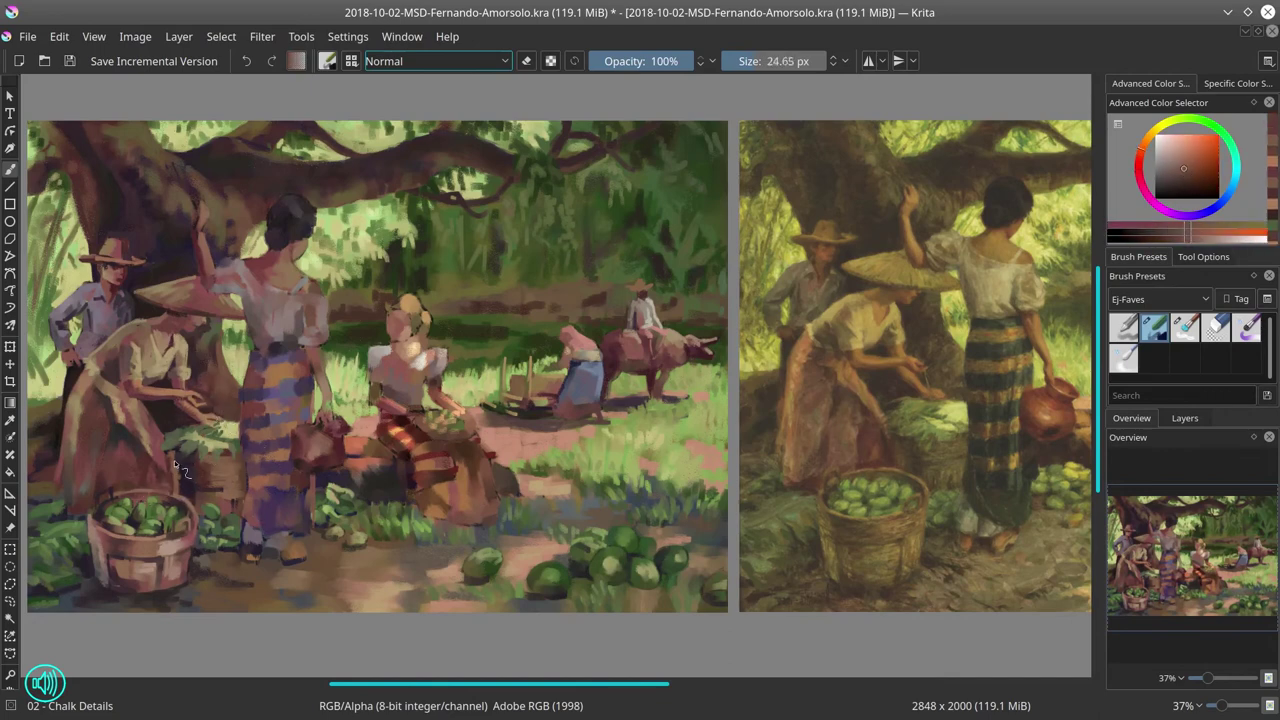
{"action": "left_click", "coordinate": [208, 550], "text": "ctrl"}
{"action": "left_click", "coordinate": [245, 557], "text": "ctrl"}
{"action": "left_click", "coordinate": [191, 531], "text": "ctrl"}
{"action": "left_click", "coordinate": [150, 575], "text": "ctrl"}
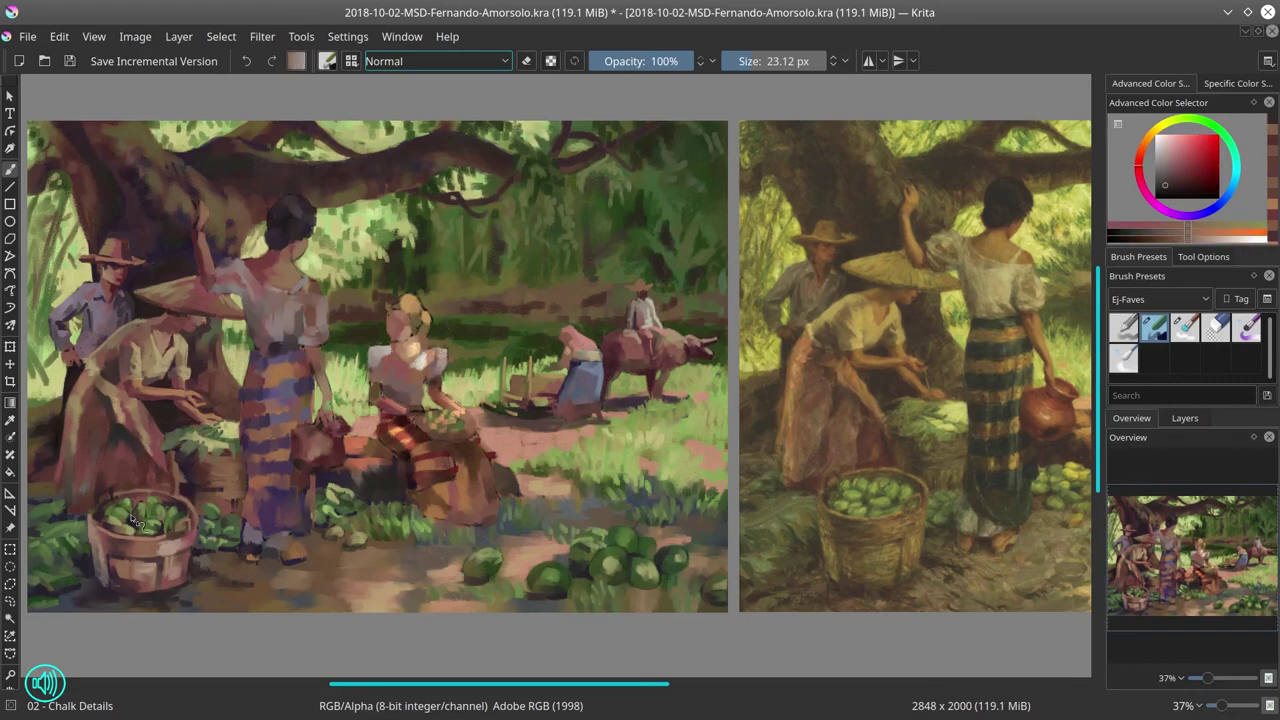
{"action": "left_click_drag", "start_coordinate": [130, 600], "coordinate": [104, 622]}
- Pick a series of light and dark greens from the foliage around the basket
{"action": "left_click", "coordinate": [250, 566], "text": "ctrl"}
{"action": "left_click", "coordinate": [207, 551], "text": "ctrl"}
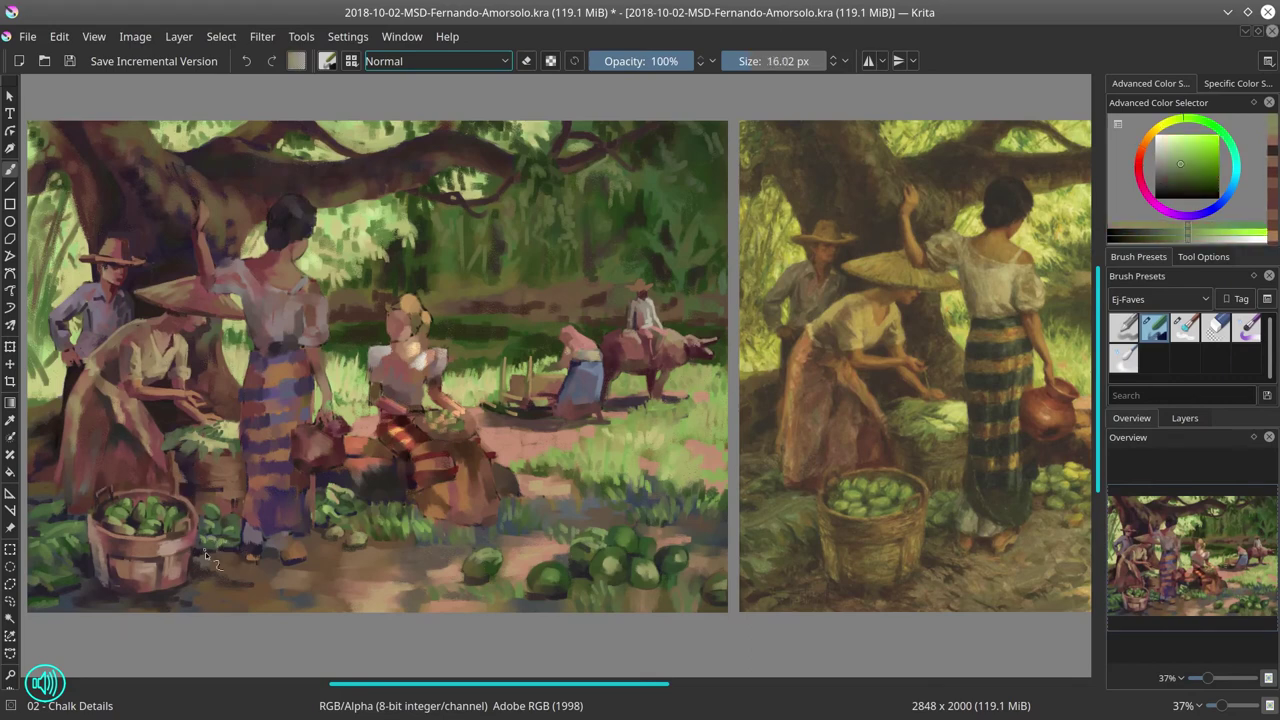
{"action": "left_click", "coordinate": [213, 537], "text": "ctrl"}
{"action": "left_click", "coordinate": [228, 542], "text": "ctrl"}
{"action": "left_click", "coordinate": [231, 545], "text": "ctrl"}
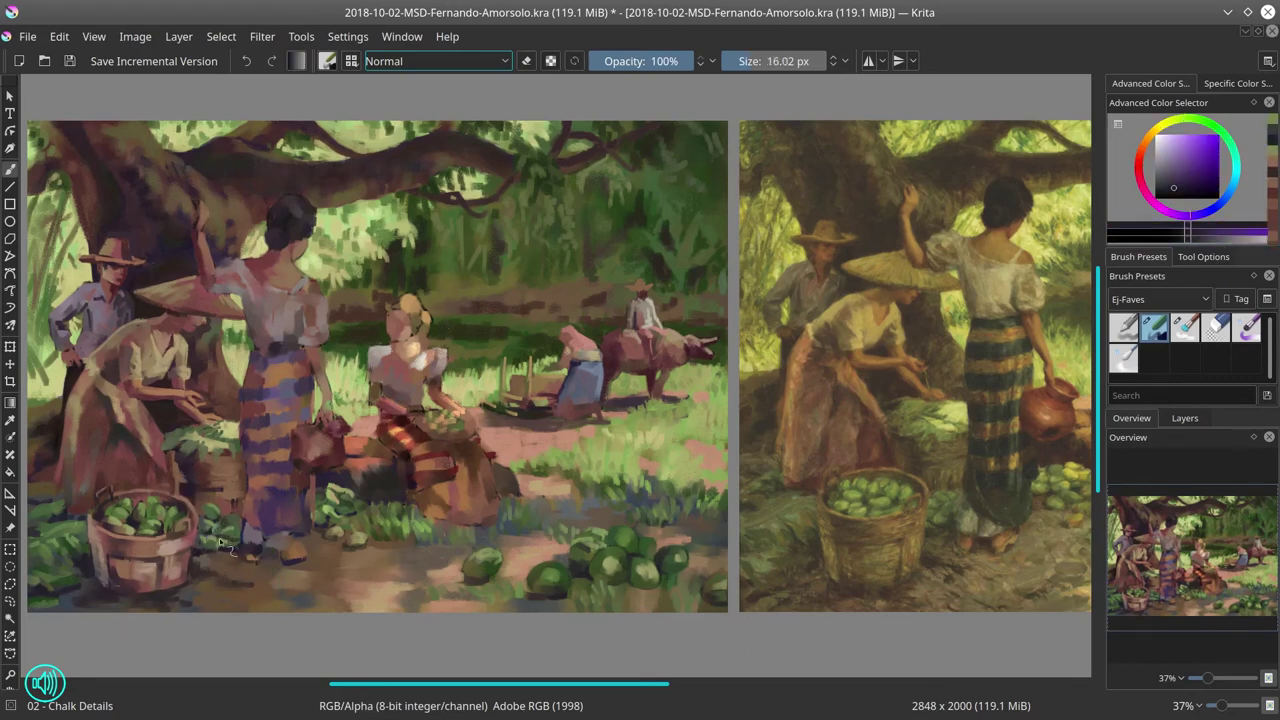
{"action": "left_click", "coordinate": [234, 548], "text": "ctrl"}
{"action": "left_click", "coordinate": [236, 552], "text": "ctrl"}
{"action": "left_click", "coordinate": [252, 580], "text": "ctrl"}
{"action": "left_click", "coordinate": [240, 588], "text": "ctrl"}
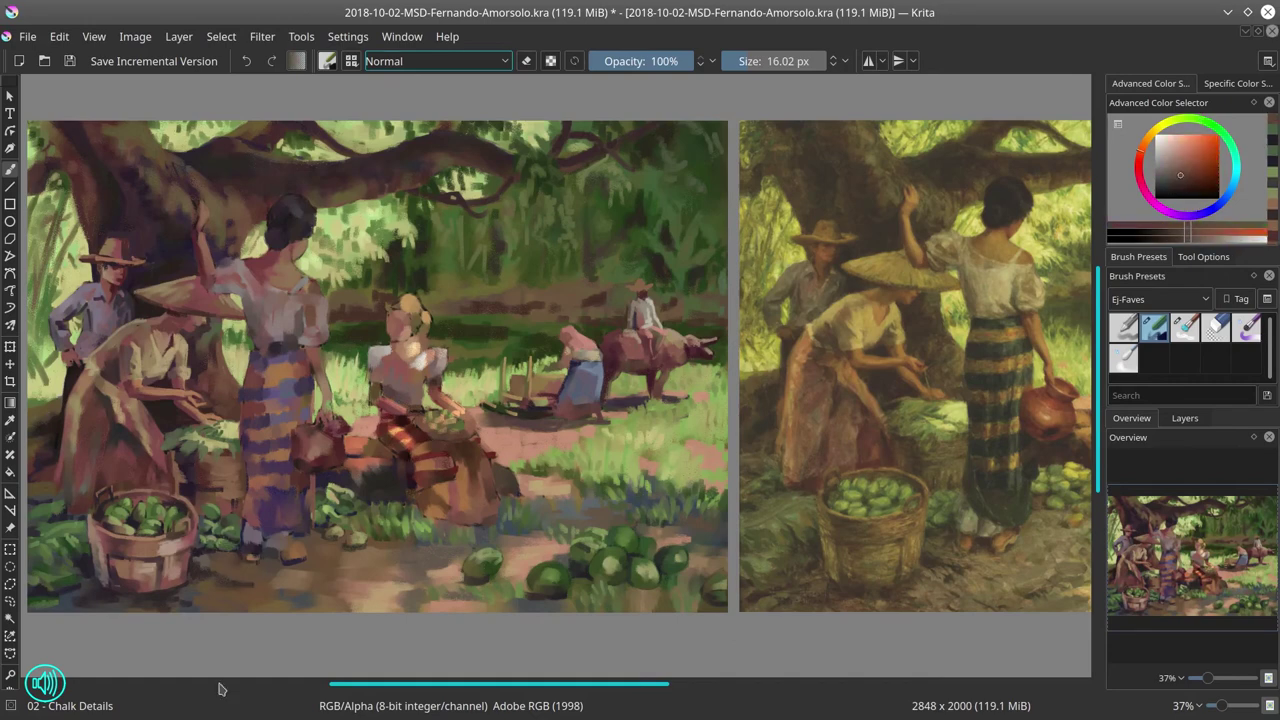
{"action": "left_click", "coordinate": [215, 603], "text": "ctrl"}
- Save the painting and set the brush blending mode to Multiply
{"action": "left_click", "coordinate": [70, 62]}
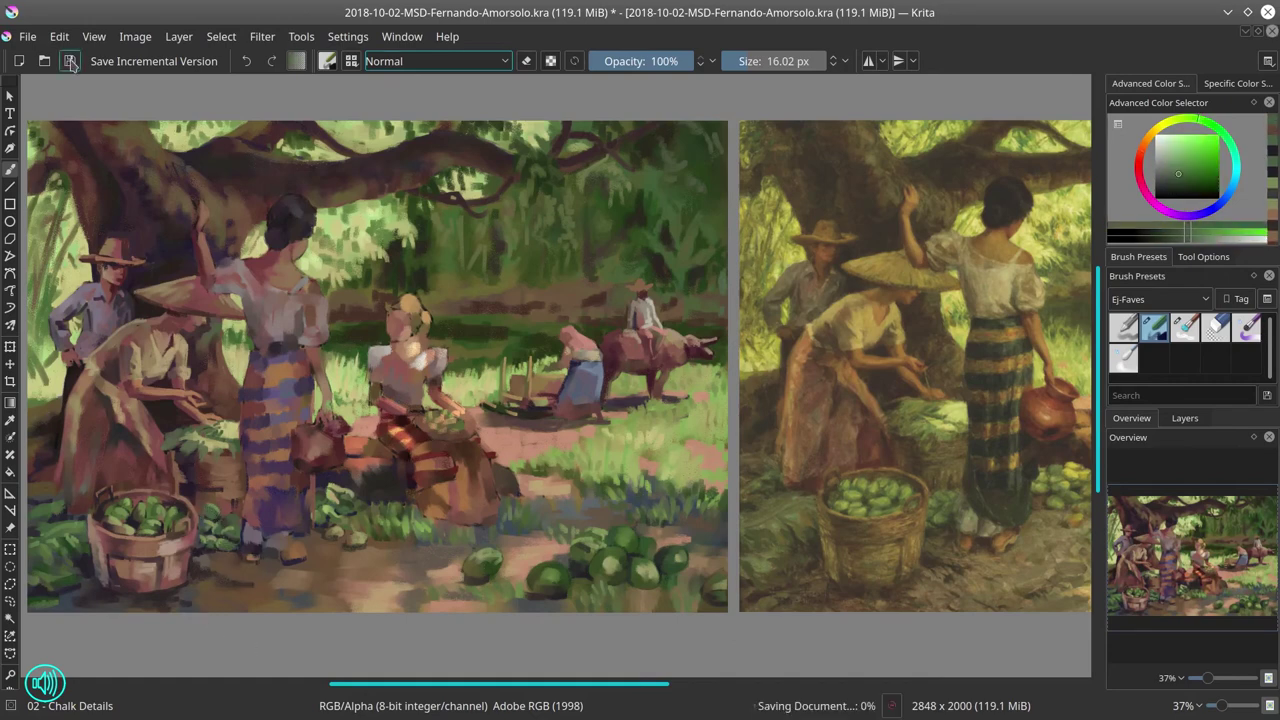
{"action": "left_click", "coordinate": [437, 61]}
{"action": "left_click", "coordinate": [400, 110]}
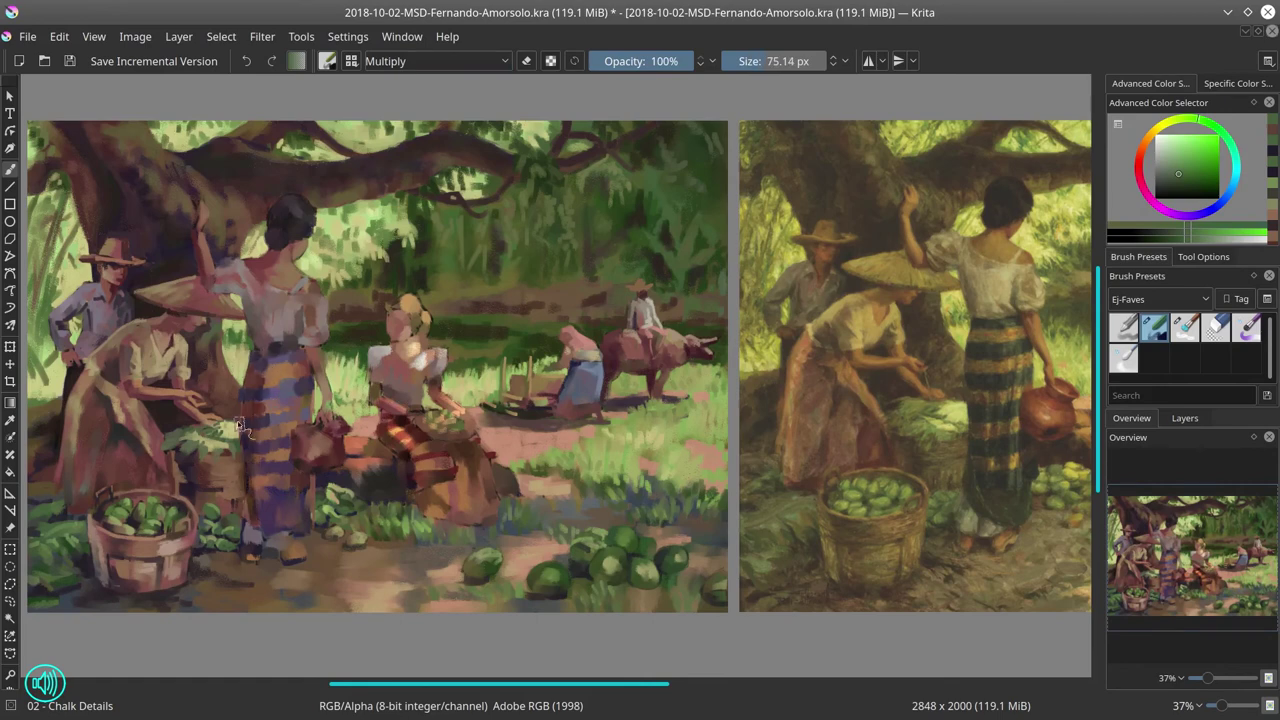
- Pick a foreground green, enlarge the Multiply brush twice, and save
{"action": "left_click", "coordinate": [295, 435], "text": "ctrl"}
{"action": "key", "text": "bracketright"}
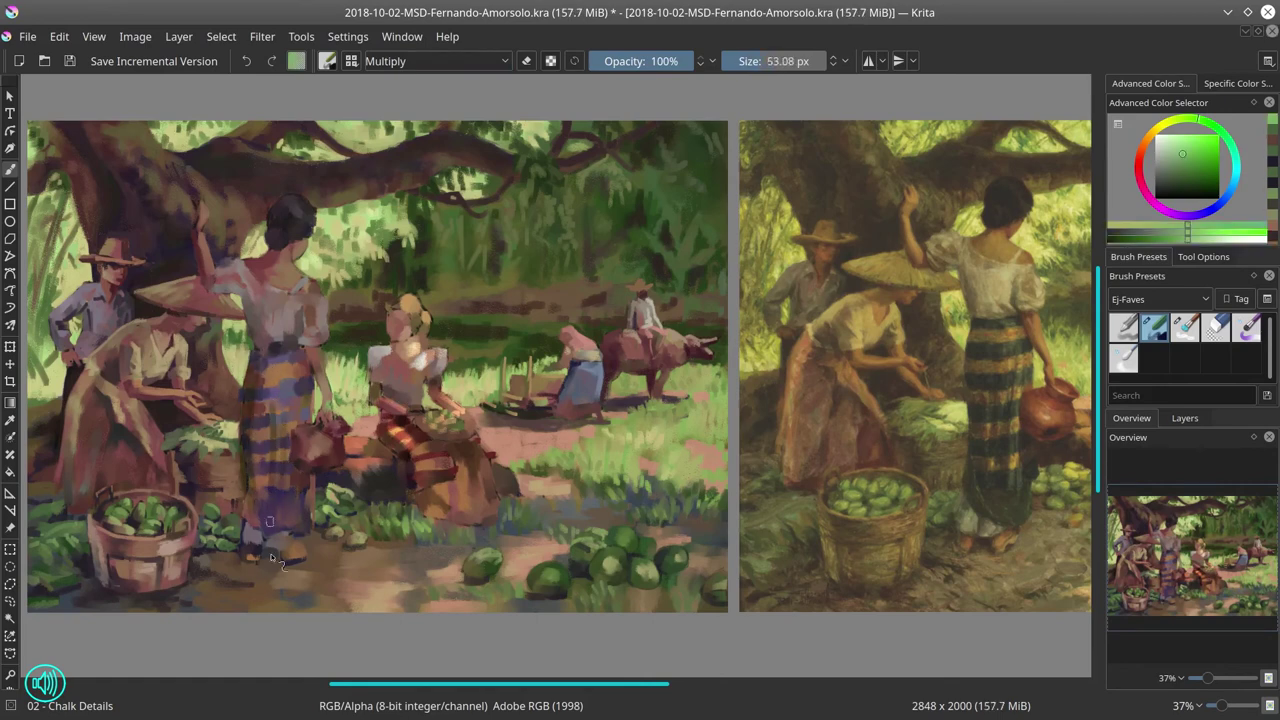
{"action": "key", "text": "bracketright"}
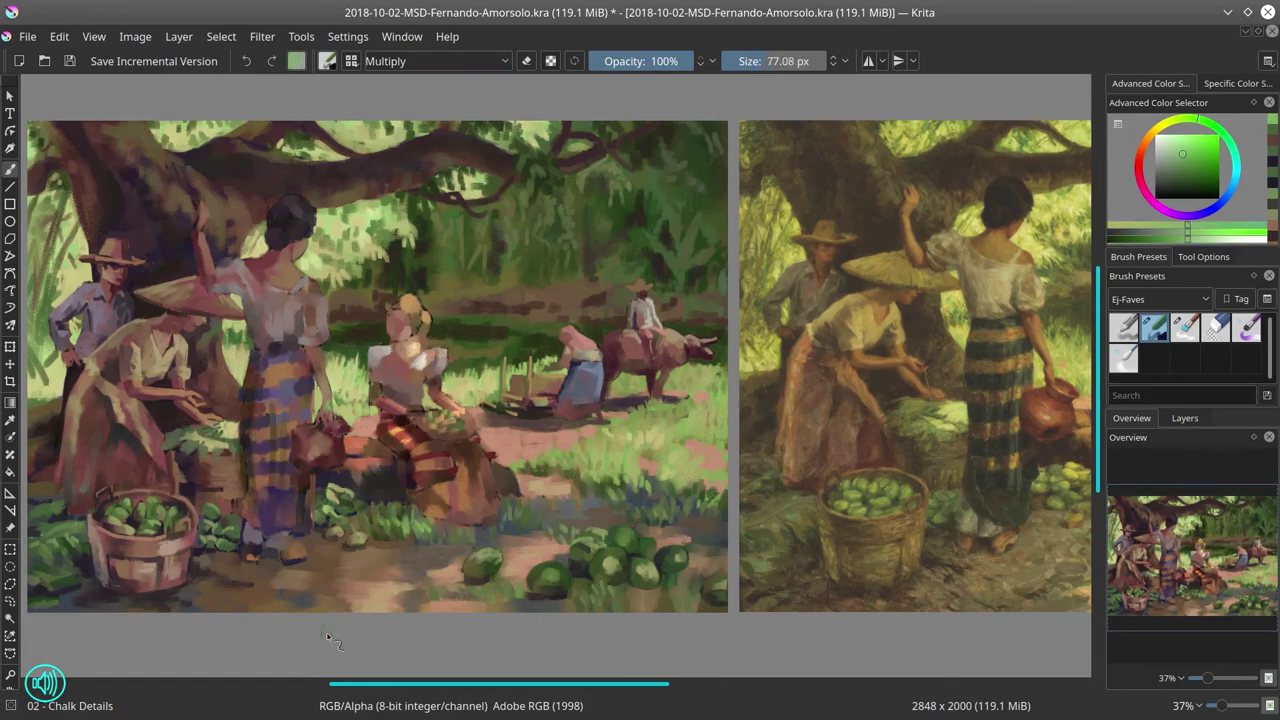
{"action": "left_click", "coordinate": [70, 62]}
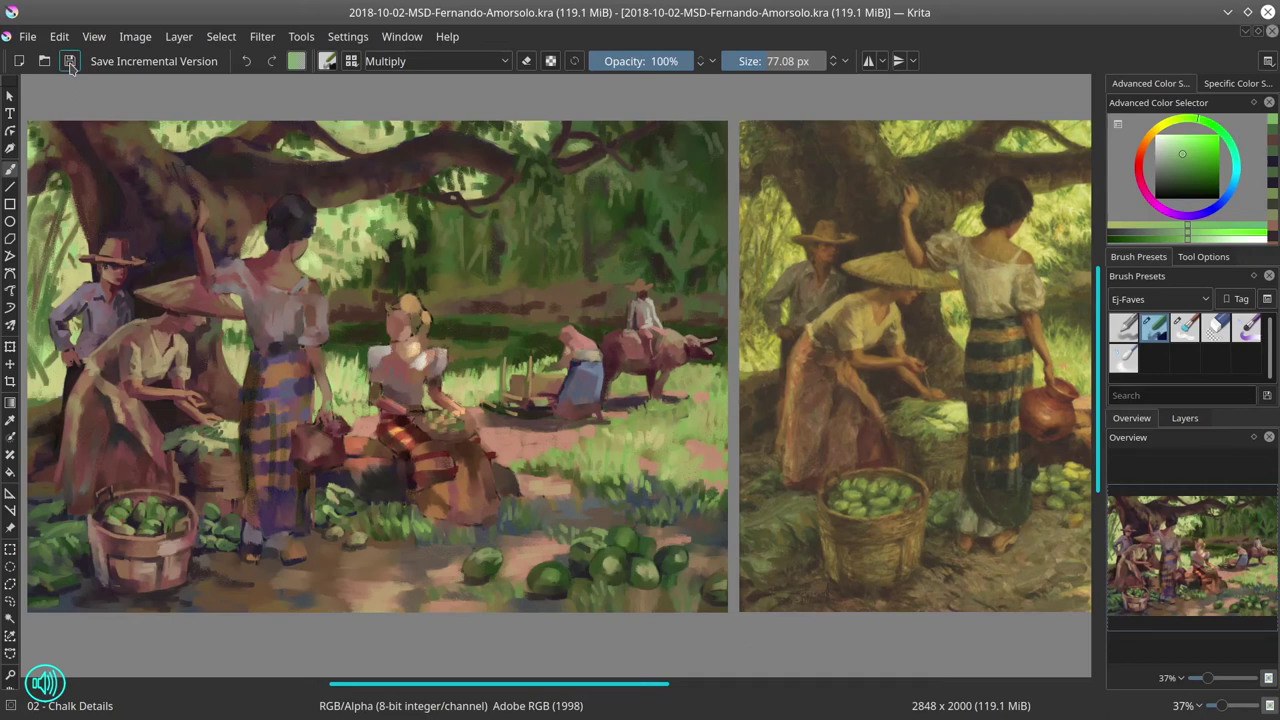
- Return to the Normal-blending orange brush, resize it, and sample pale blouse tones
{"action": "key", "text": "/"}
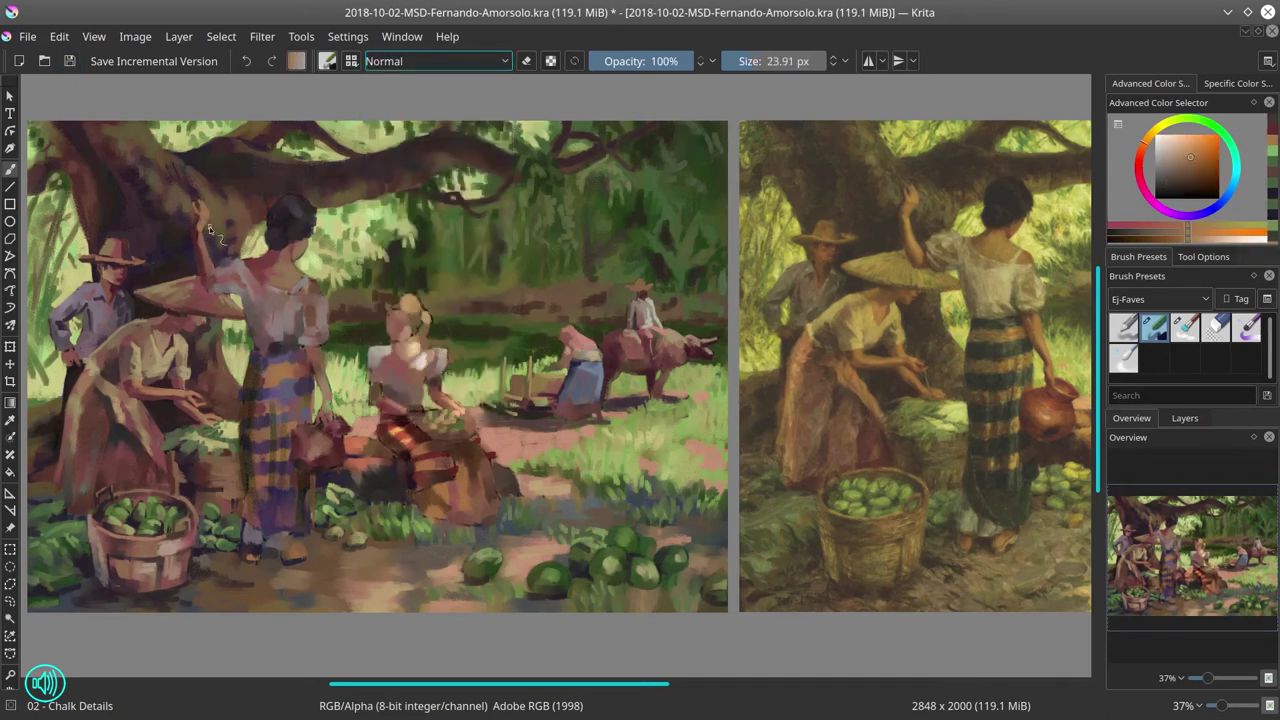
{"action": "mouse_move", "coordinate": [209, 279]}
{"action": "left_mouse_down"}
{"action": "mouse_move", "coordinate": [250, 279]}
{"action": "mouse_move", "coordinate": [188, 292]}
{"action": "left_mouse_up"}
{"action": "left_click", "coordinate": [209, 279], "text": "ctrl"}
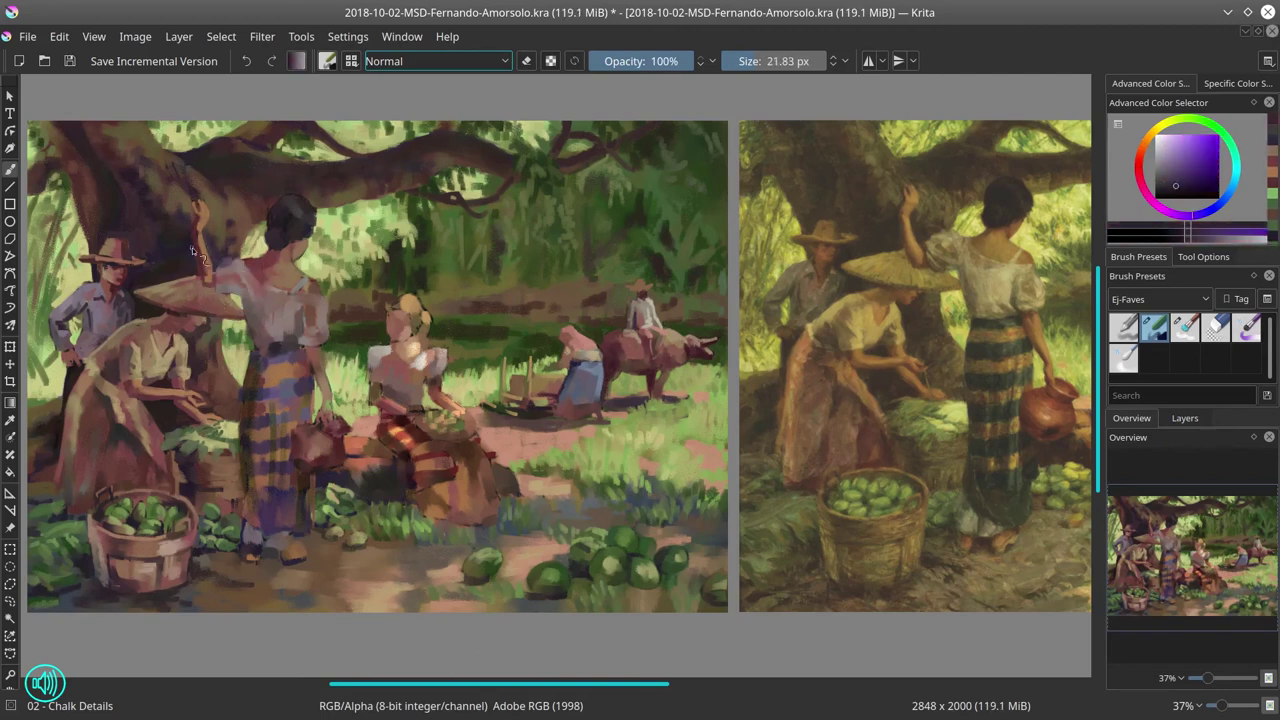
{"action": "left_click", "coordinate": [222, 280], "text": "ctrl"}
{"action": "left_click", "coordinate": [216, 270], "text": "ctrl"}
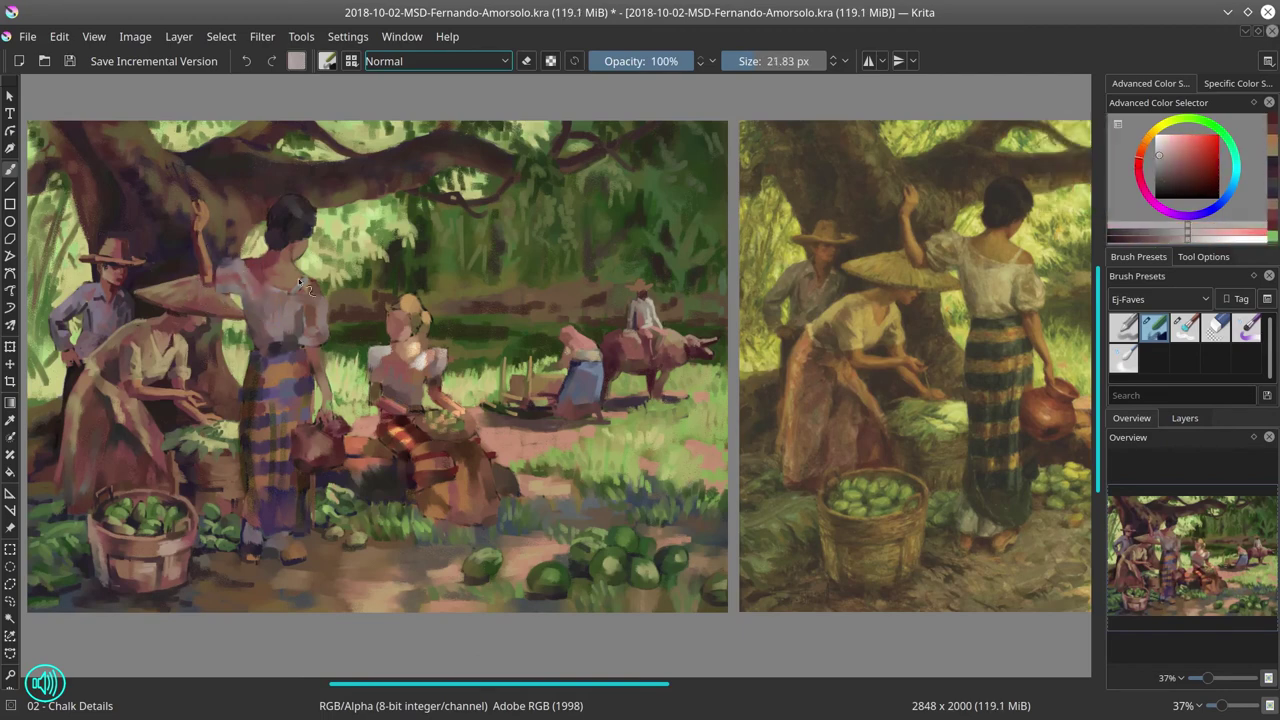
{"action": "left_click_drag", "start_coordinate": [225, 270], "coordinate": [266, 297]}
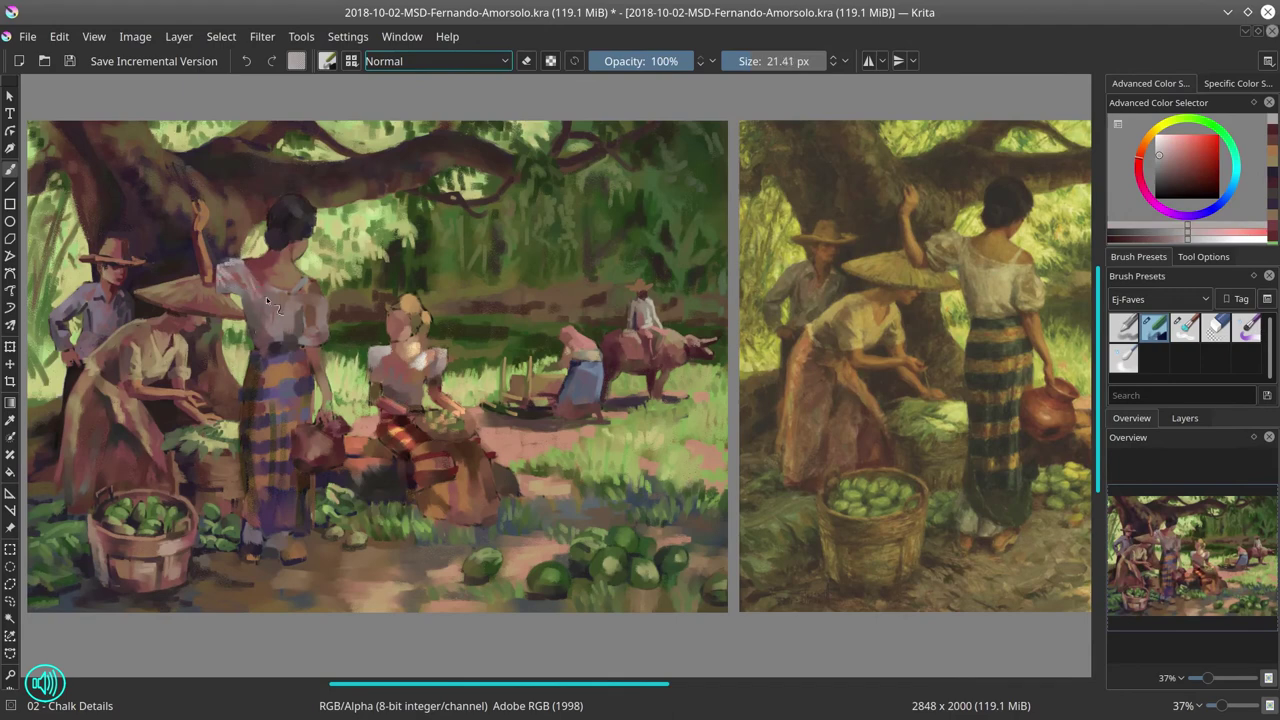
- Paint light strokes over the standing woman's blouse, then save
{"action": "left_click", "coordinate": [250, 280], "text": "ctrl"}
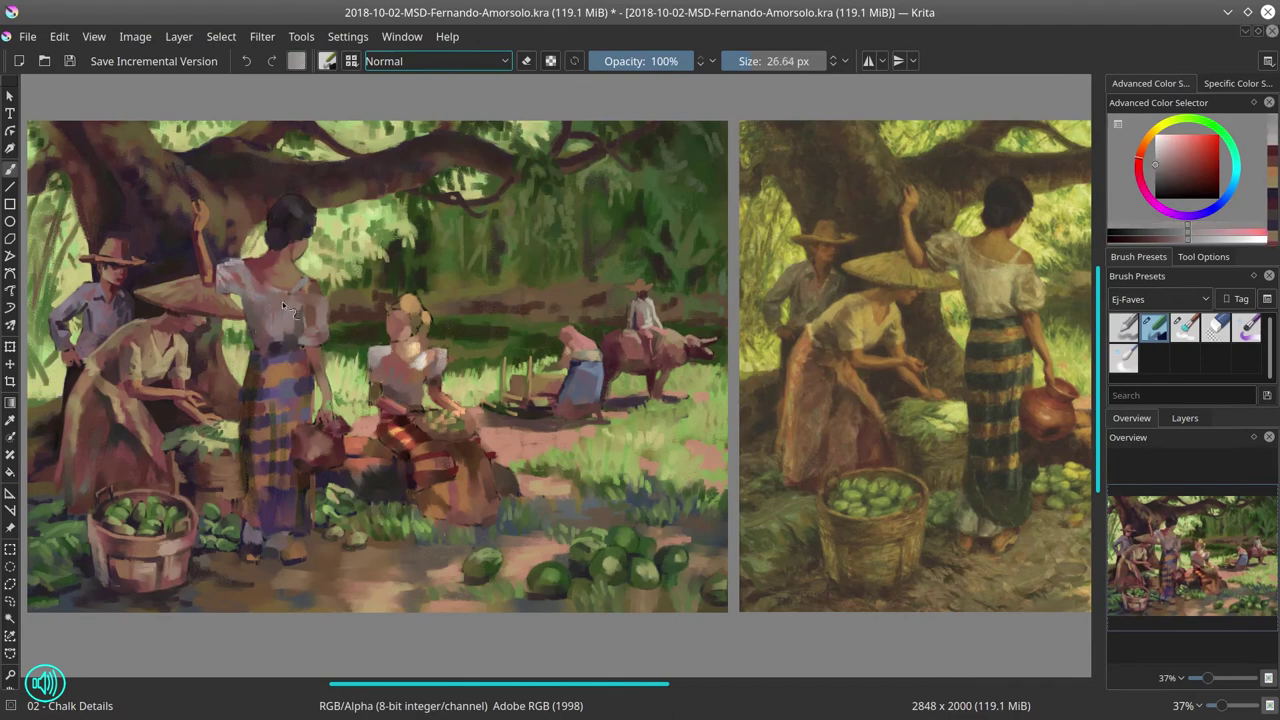
{"action": "left_click", "coordinate": [290, 300], "text": "ctrl"}
{"action": "mouse_move", "coordinate": [276, 272]}
{"action": "left_mouse_down"}
{"action": "mouse_move", "coordinate": [311, 280]}
{"action": "mouse_move", "coordinate": [278, 264]}
{"action": "mouse_move", "coordinate": [325, 296]}
{"action": "mouse_move", "coordinate": [300, 302]}
{"action": "mouse_move", "coordinate": [340, 330]}
{"action": "mouse_move", "coordinate": [258, 340]}
{"action": "mouse_move", "coordinate": [290, 343]}
{"action": "left_mouse_up"}
{"action": "left_click", "coordinate": [305, 282], "text": "ctrl"}
{"action": "left_click", "coordinate": [313, 343], "text": "ctrl"}
{"action": "left_click", "coordinate": [258, 340], "text": "ctrl"}
{"action": "left_click", "coordinate": [275, 341], "text": "ctrl"}
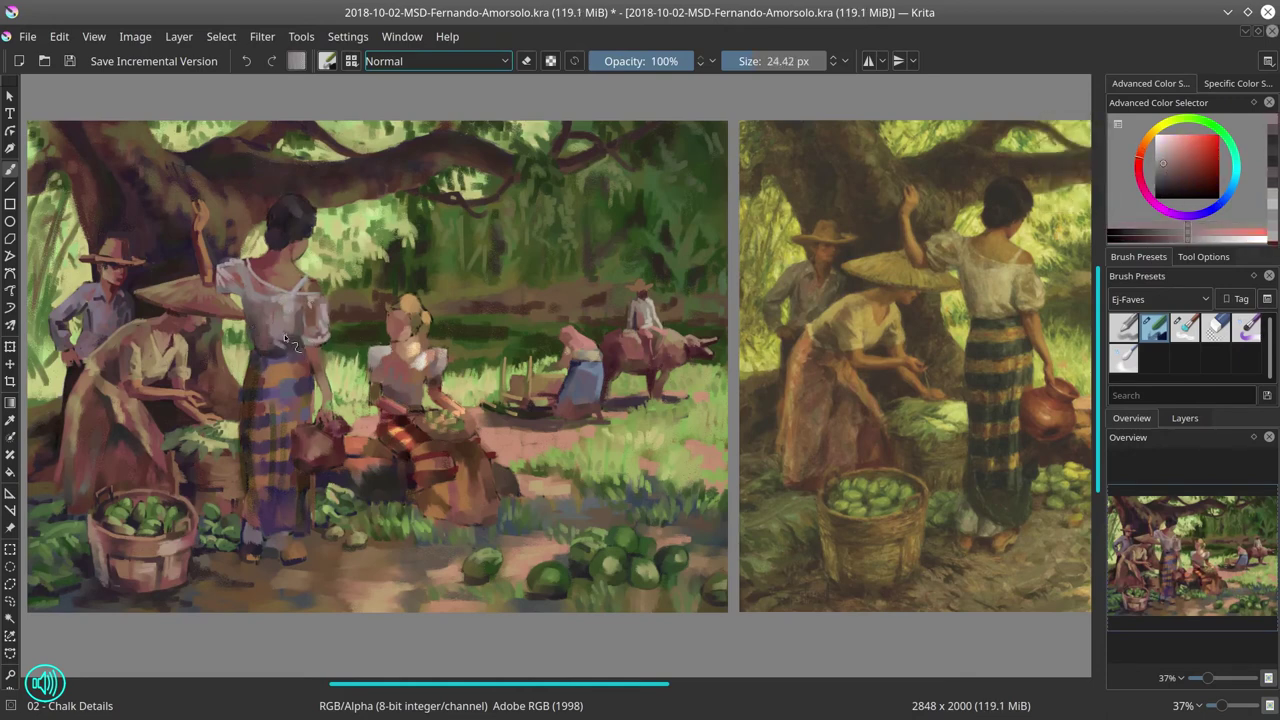
{"action": "left_click", "coordinate": [281, 354], "text": "ctrl"}
{"action": "left_click", "coordinate": [335, 570], "text": "ctrl"}
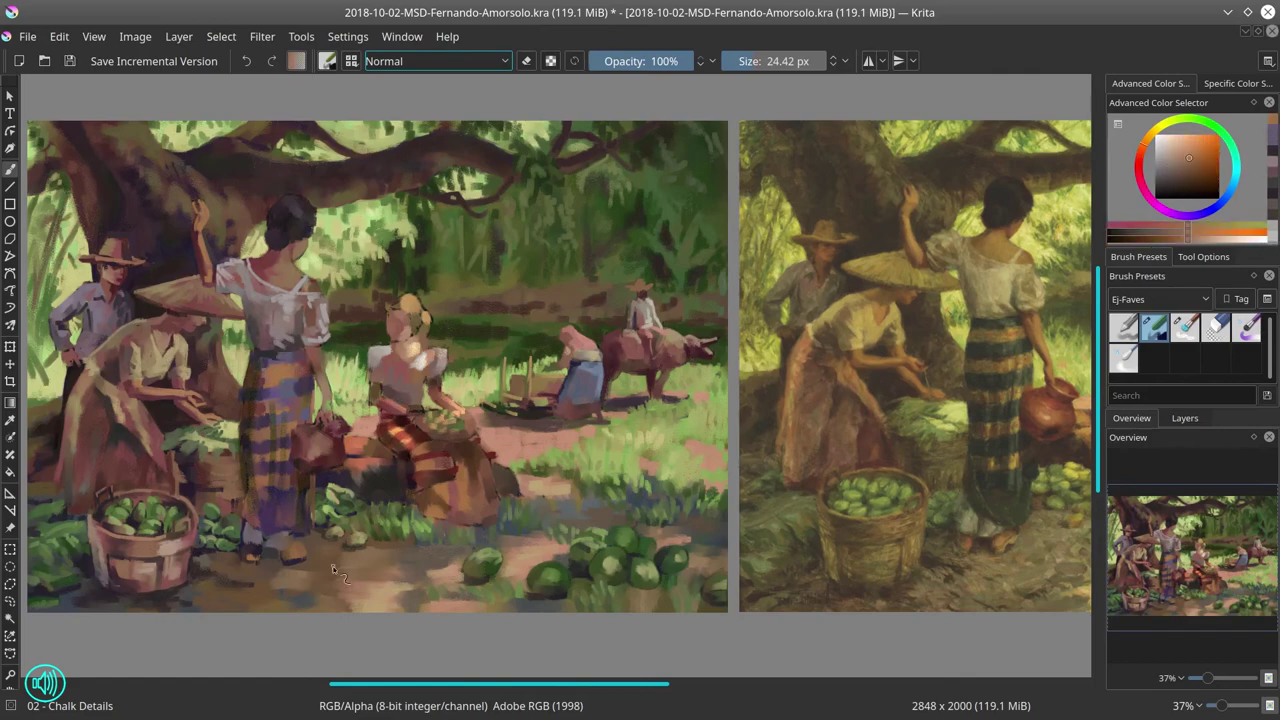
{"action": "key", "text": "ctrl+s"}
- Mirror the whole image horizontally and save the flipped painting
{"action": "scroll", "coordinate": [488, 518], "scroll_direction": "down", "scroll_amount": 6}
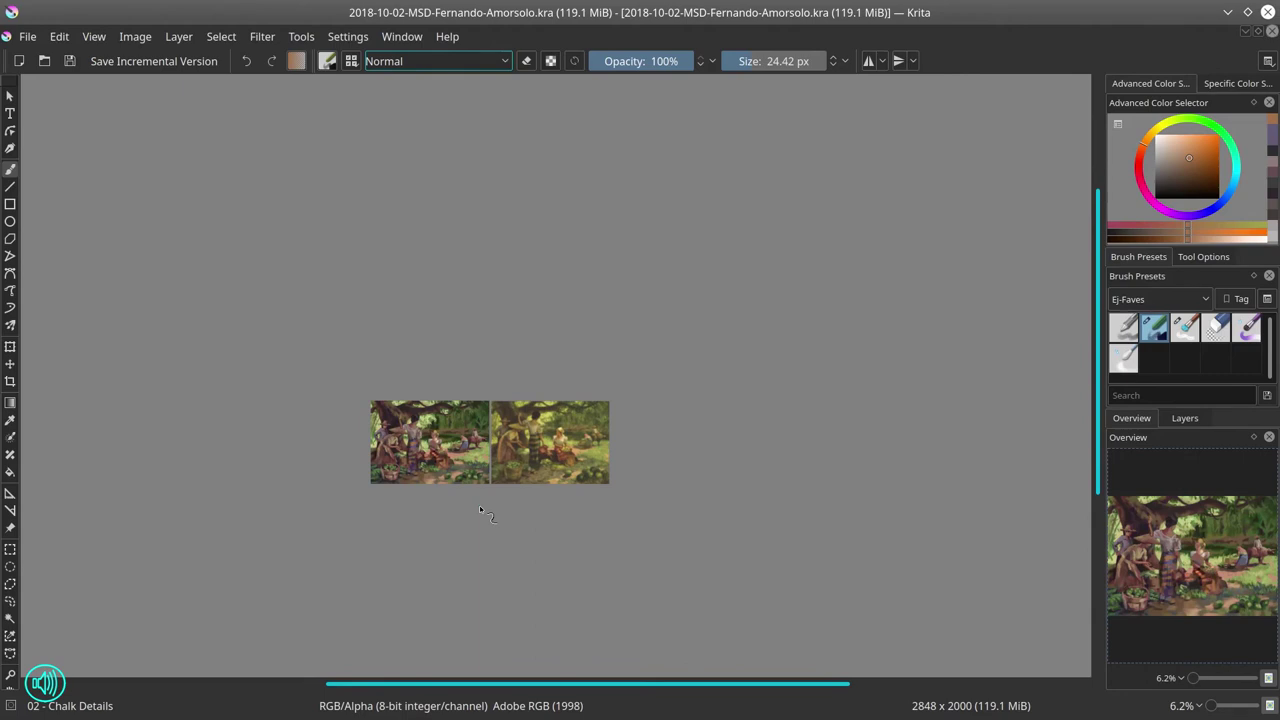
{"action": "scroll", "coordinate": [479, 510], "scroll_direction": "up", "scroll_amount": 3}
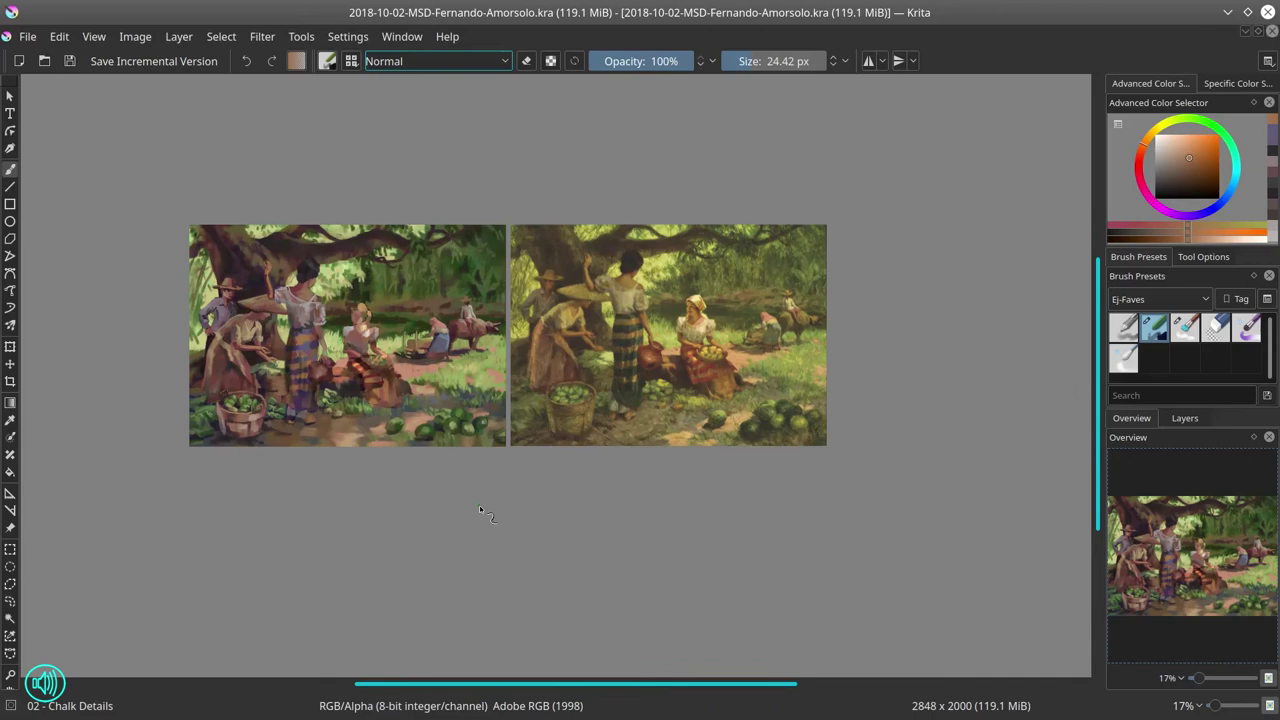
{"action": "left_click", "coordinate": [135, 36]}
{"action": "left_click", "coordinate": [180, 229]}
{"action": "key", "text": "ctrl+s"}
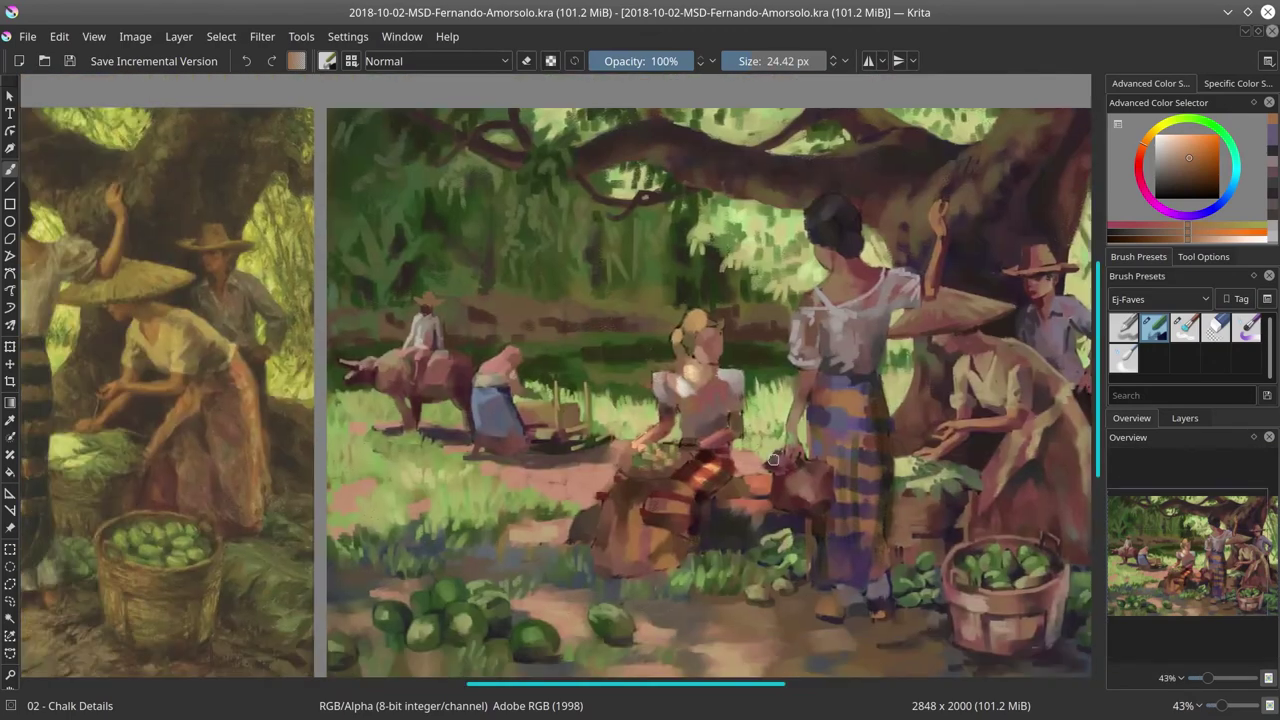
- Dab dark tones onto the standing woman's hair and head
{"action": "scroll", "coordinate": [838, 265], "scroll_direction": "up", "scroll_amount": 3}
{"action": "left_click", "coordinate": [827, 258], "text": "ctrl"}
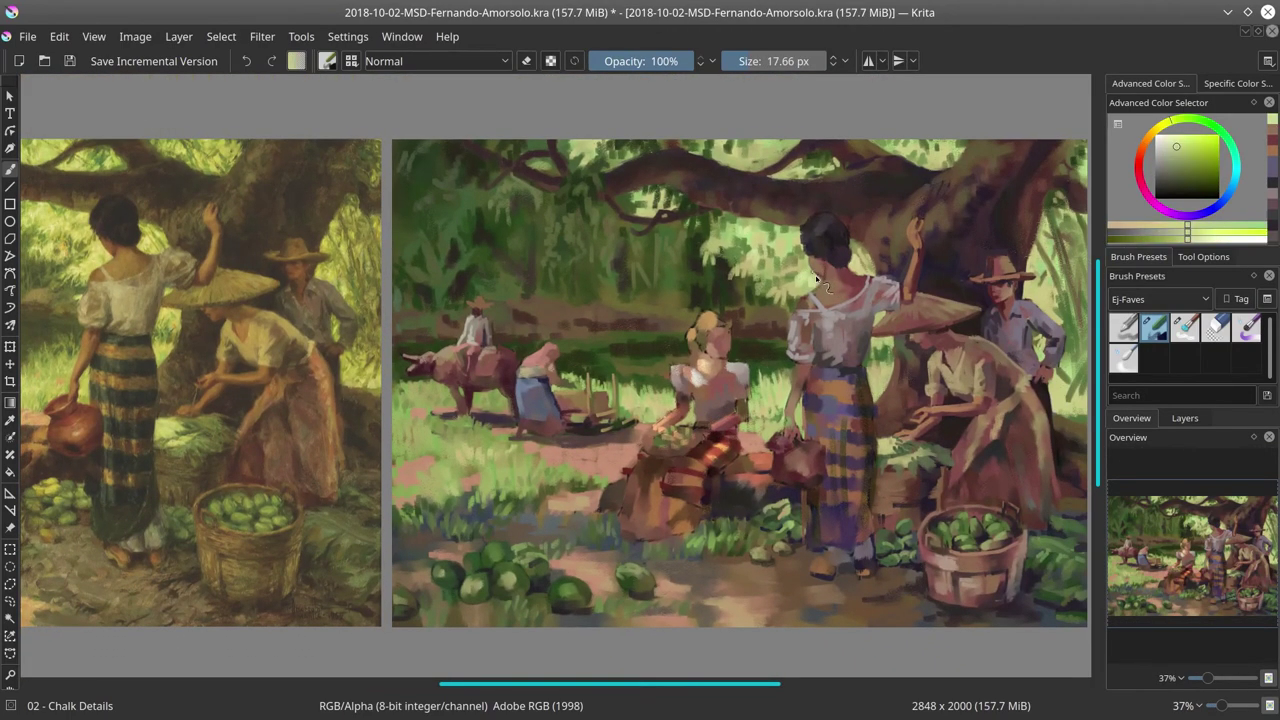
{"action": "left_click", "coordinate": [836, 308], "text": "ctrl"}
{"action": "left_click", "coordinate": [815, 210], "text": "ctrl"}
{"action": "left_click", "coordinate": [820, 210], "text": "ctrl"}
{"action": "left_click", "coordinate": [826, 225], "text": "ctrl"}
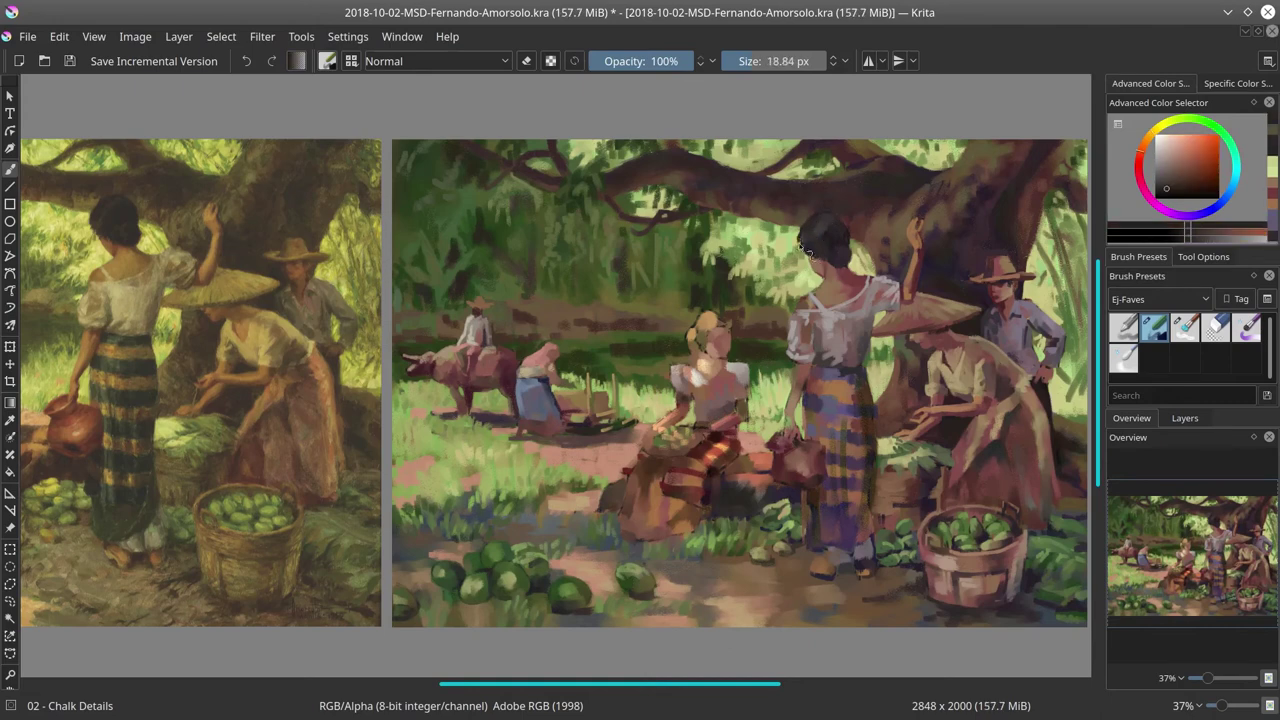
{"action": "left_click", "coordinate": [832, 242], "text": "ctrl"}
{"action": "left_click", "coordinate": [838, 257], "text": "ctrl"}
- Touch up her neck and shoulders with reddish-brown and pale green dabs
{"action": "left_click", "coordinate": [837, 290], "text": "ctrl"}
{"action": "left_click", "coordinate": [836, 322], "text": "ctrl"}
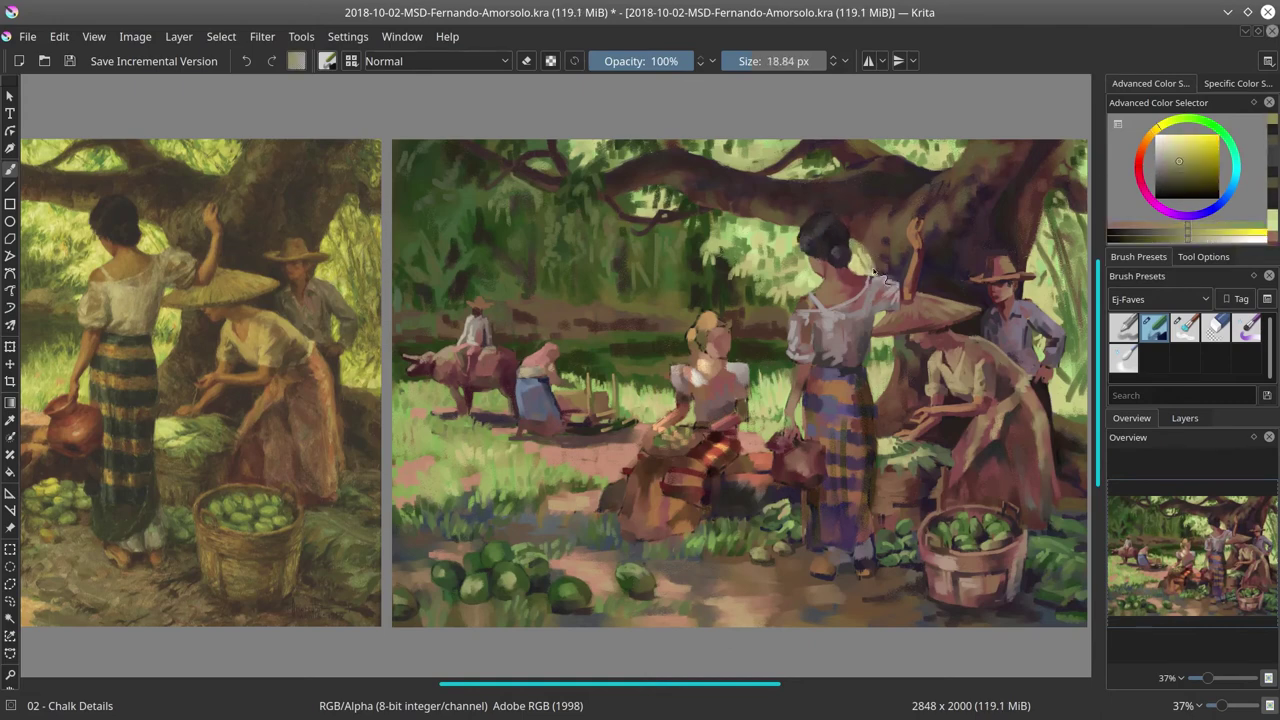
{"action": "left_click", "coordinate": [836, 355], "text": "ctrl"}
{"action": "left_click", "coordinate": [835, 392], "text": "ctrl"}
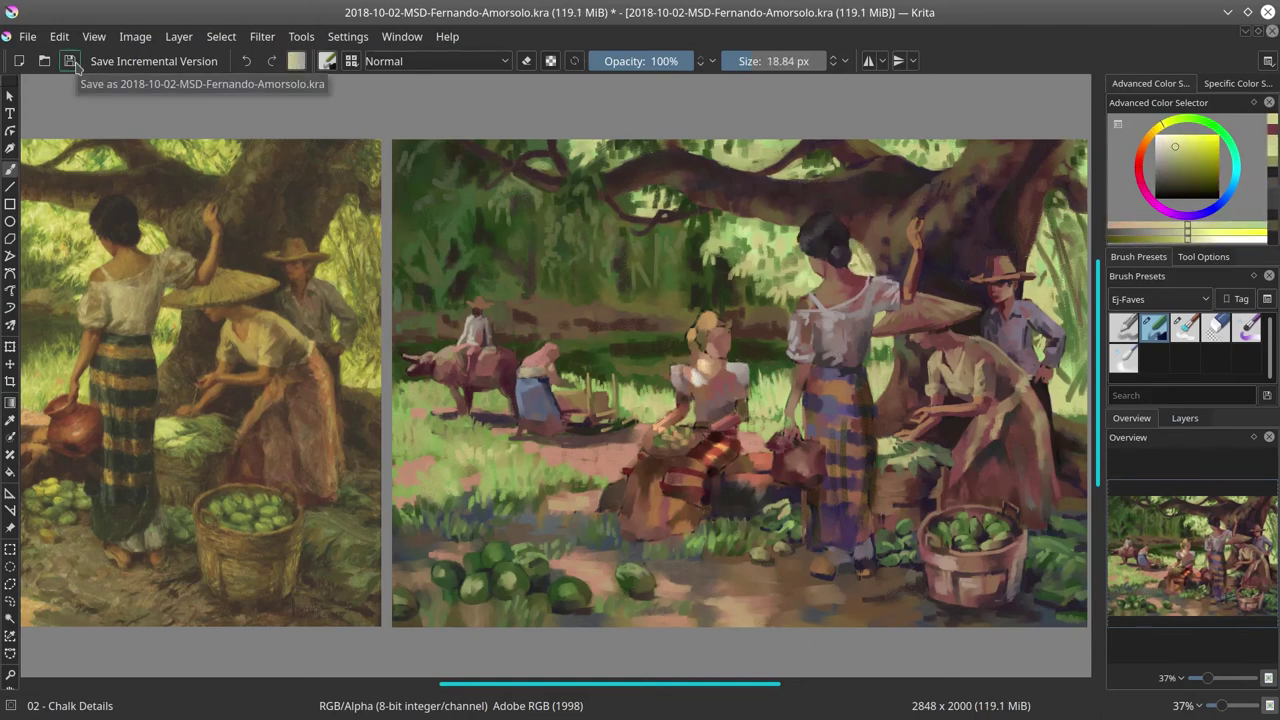
{"action": "left_click", "coordinate": [969, 263], "text": "ctrl"}
{"action": "left_click", "coordinate": [828, 271], "text": "ctrl"}
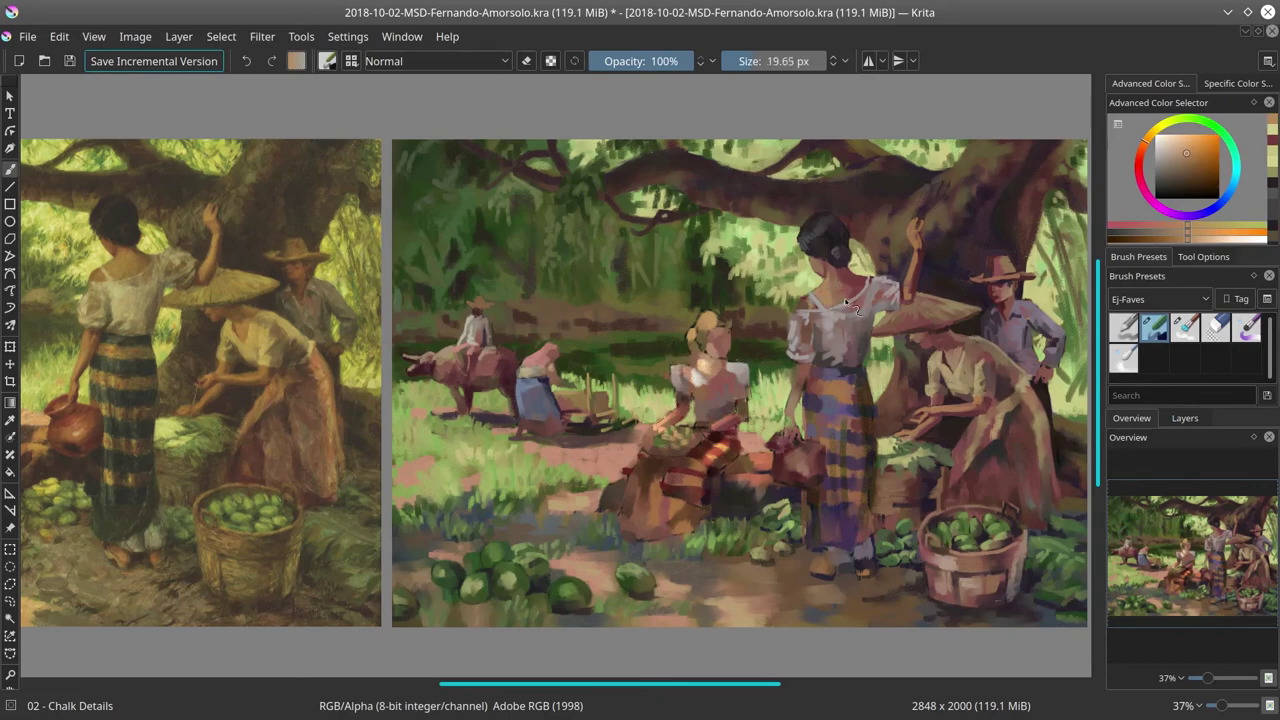
{"action": "left_click", "coordinate": [817, 311], "text": "ctrl"}
{"action": "left_click", "coordinate": [801, 298], "text": "ctrl"}
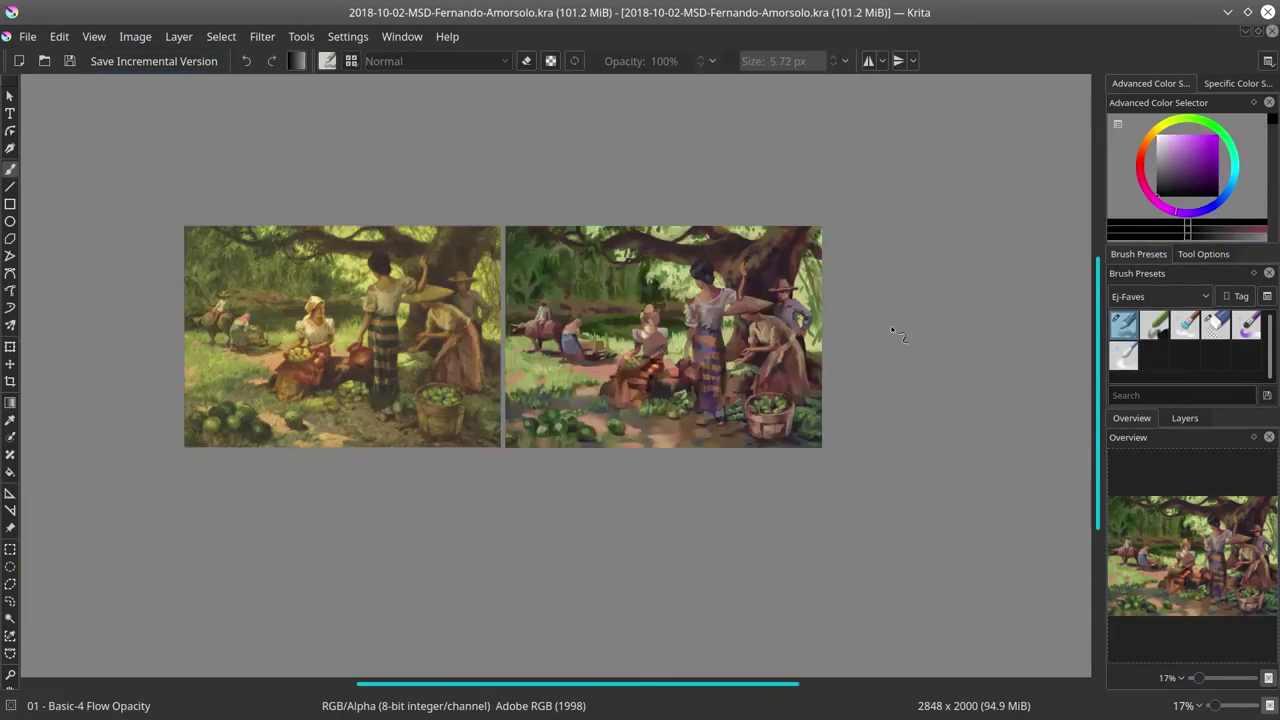
{"action": "scroll", "coordinate": [563, 326], "scroll_direction": "up", "scroll_amount": 4}
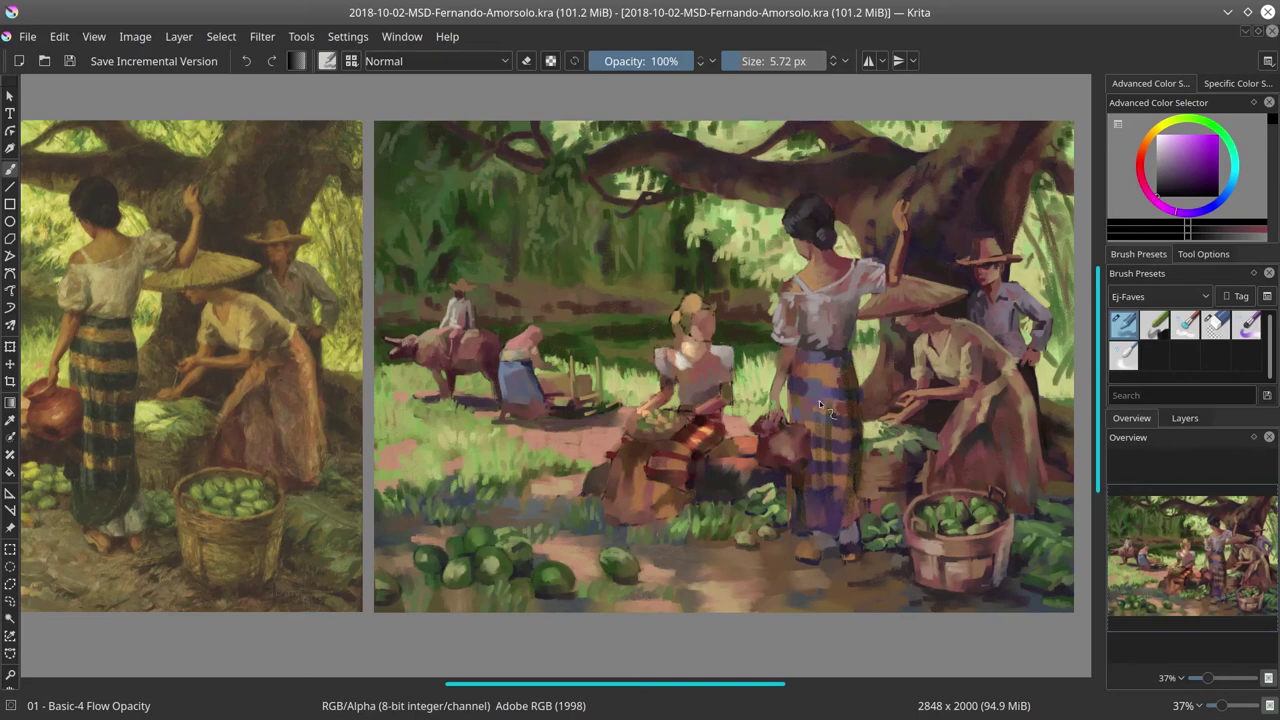
- With a resized Chalk Details brush, sample dark purples and pinks to refine strokes near the standing woman's feet
{"action": "key", "text": "."}
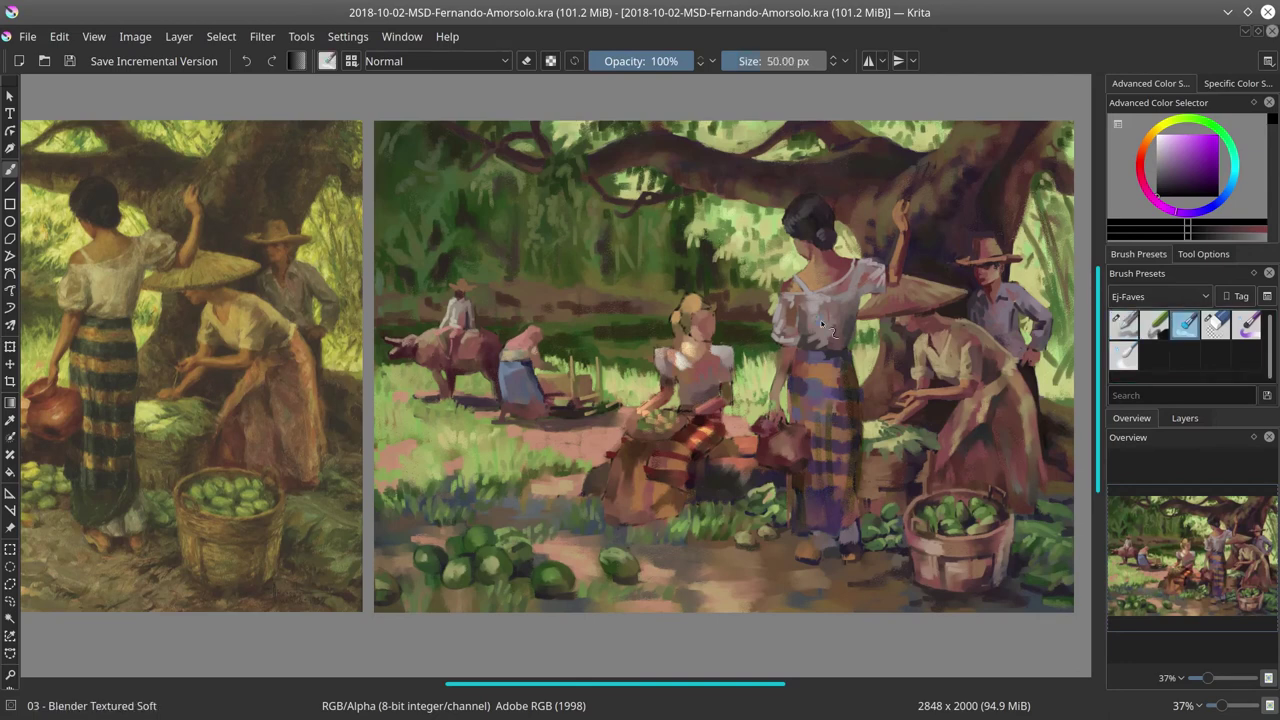
{"action": "key", "text": "."}
{"action": "key", "text": "bracketleft"}
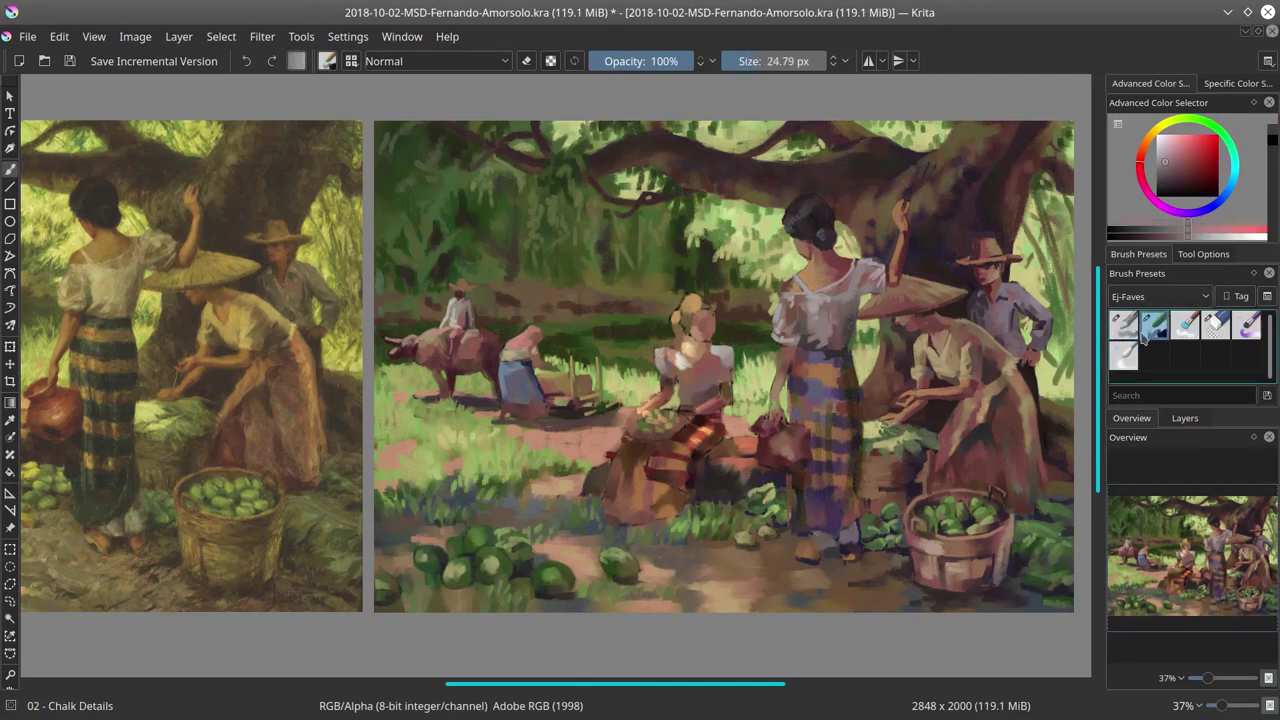
{"action": "key", "text": "l"}
{"action": "left_click", "coordinate": [848, 515], "text": "ctrl"}
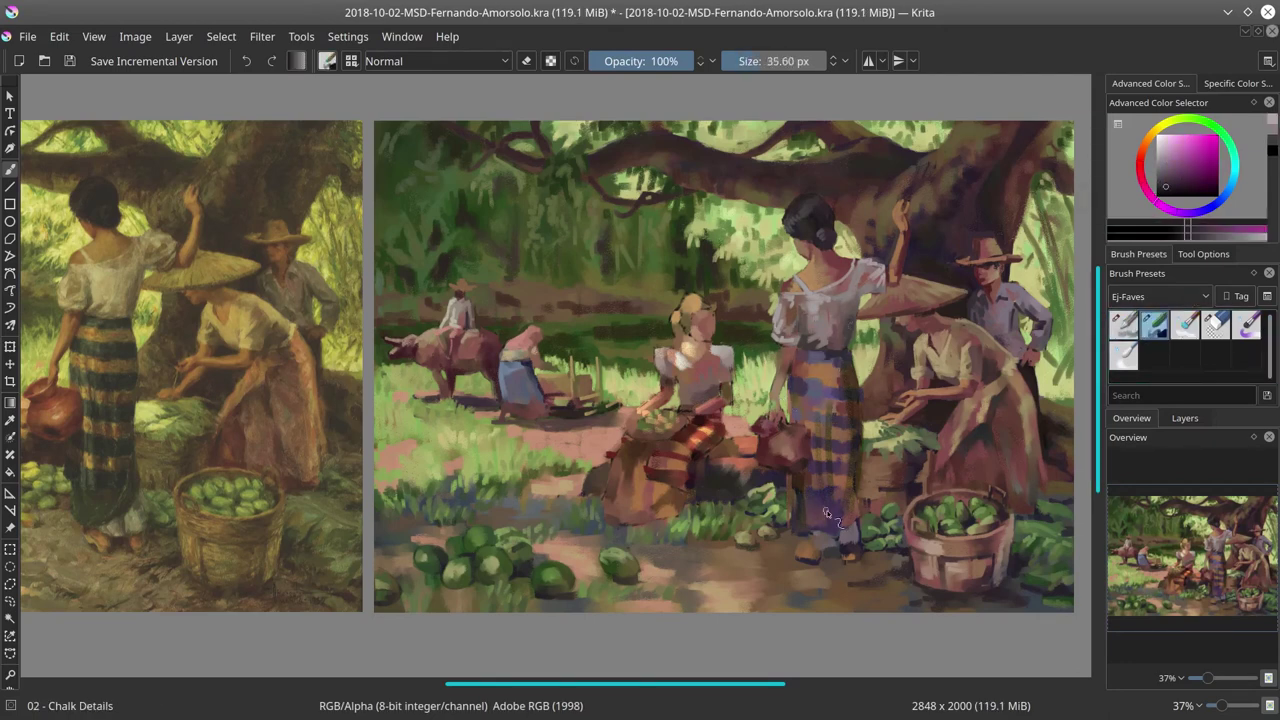
{"action": "key", "text": "bracketright"}
{"action": "key", "text": "bracketright"}
{"action": "left_click", "coordinate": [838, 532], "text": "ctrl"}
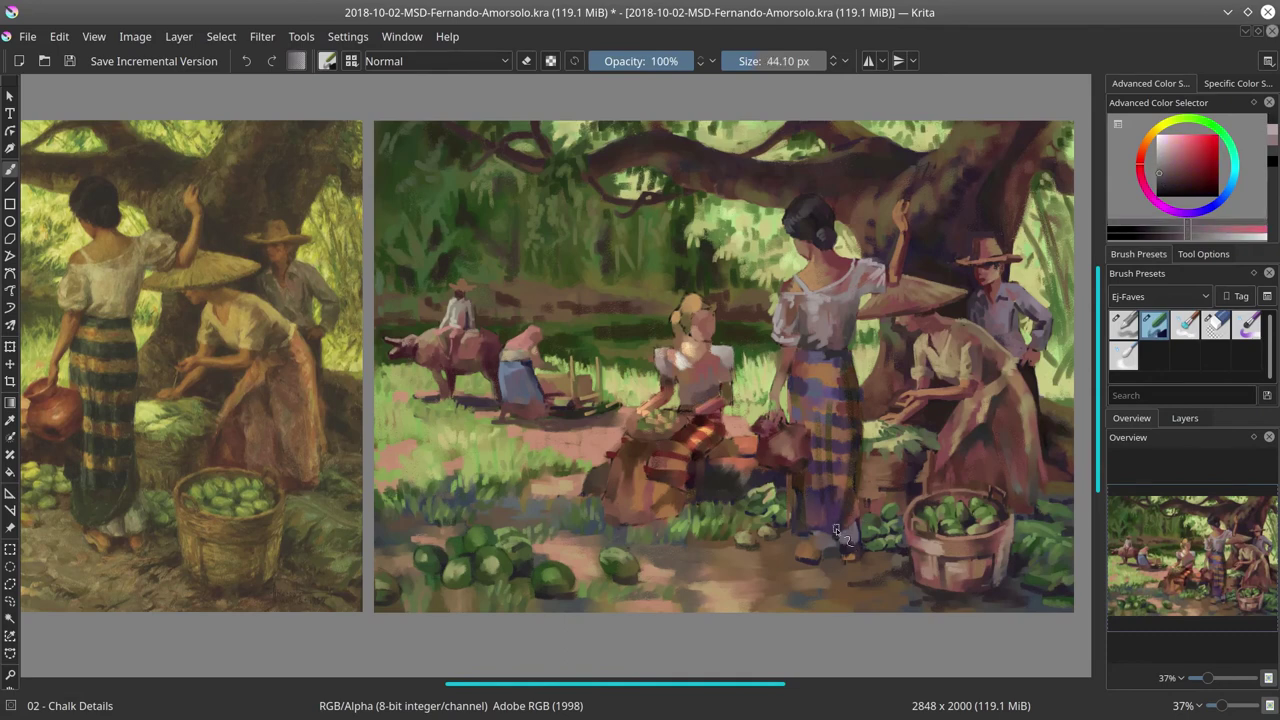
{"action": "key", "text": "bracketleft"}
{"action": "left_click", "coordinate": [831, 533], "text": "ctrl"}
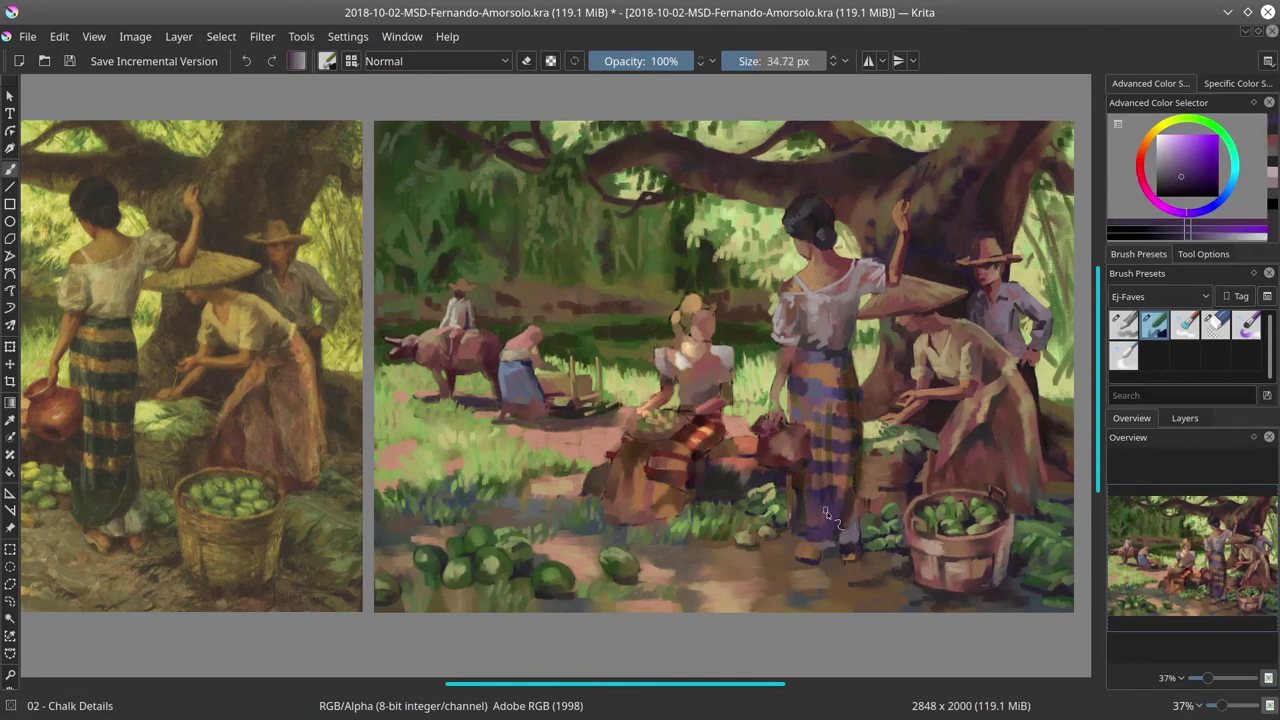
{"action": "key", "text": "bracketright"}
{"action": "left_click", "coordinate": [855, 567], "text": "ctrl"}
- Switch to the Blender Textured Soft brush and save the study
{"action": "key", "text": "x"}
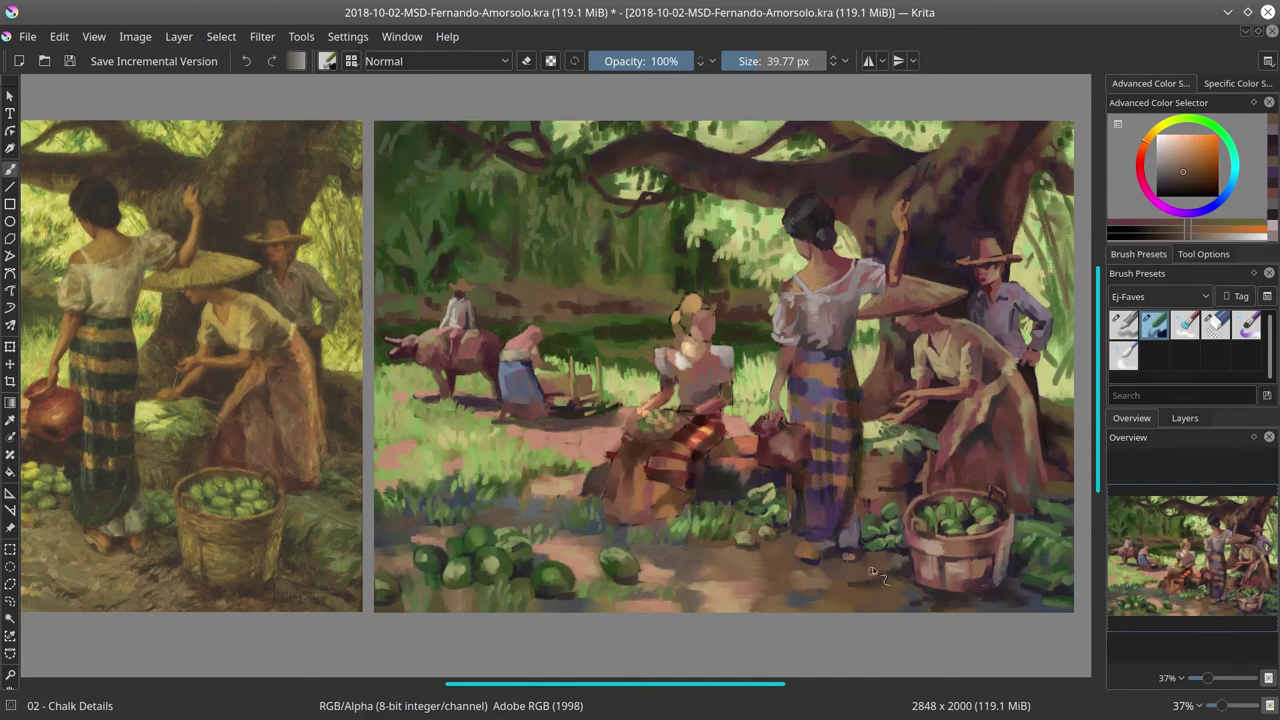
{"action": "key", "text": "period"}
{"action": "left_click", "coordinate": [70, 62]}
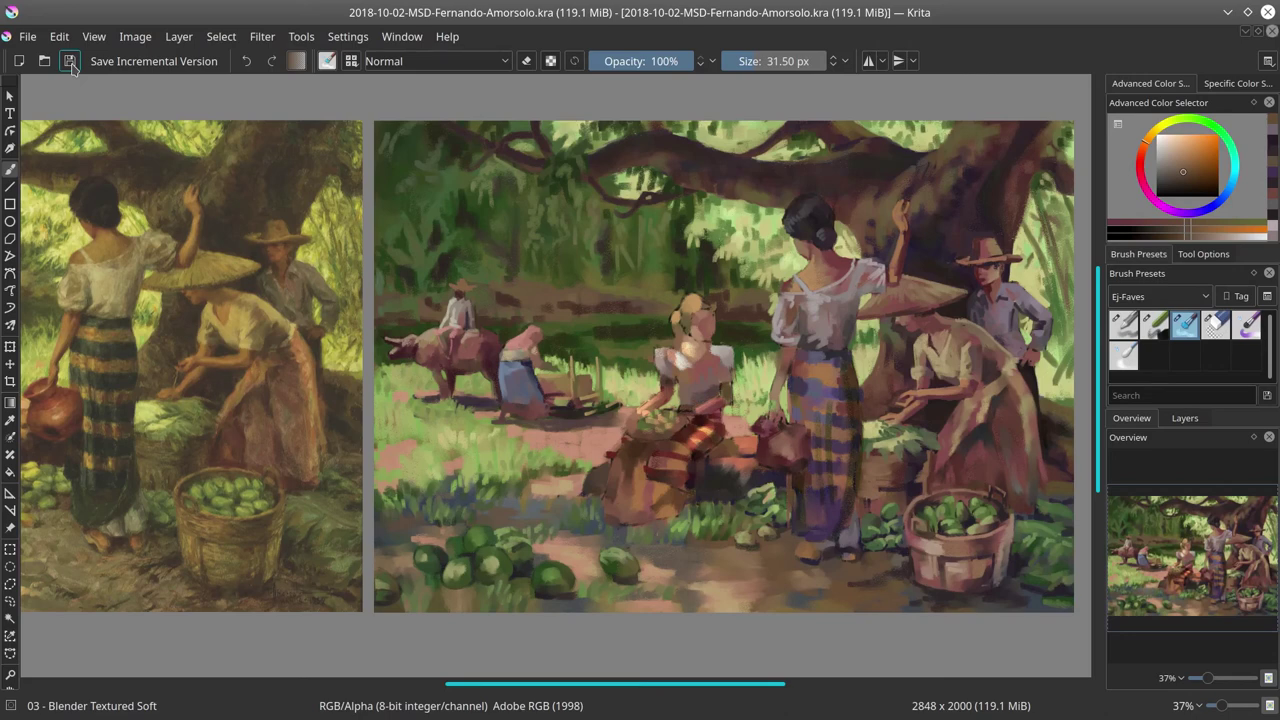
- Blend paint beside the standing woman, then sample purples, orange-browns and pinks with Chalk Details
{"action": "left_click_drag", "start_coordinate": [791, 300], "coordinate": [808, 340]}
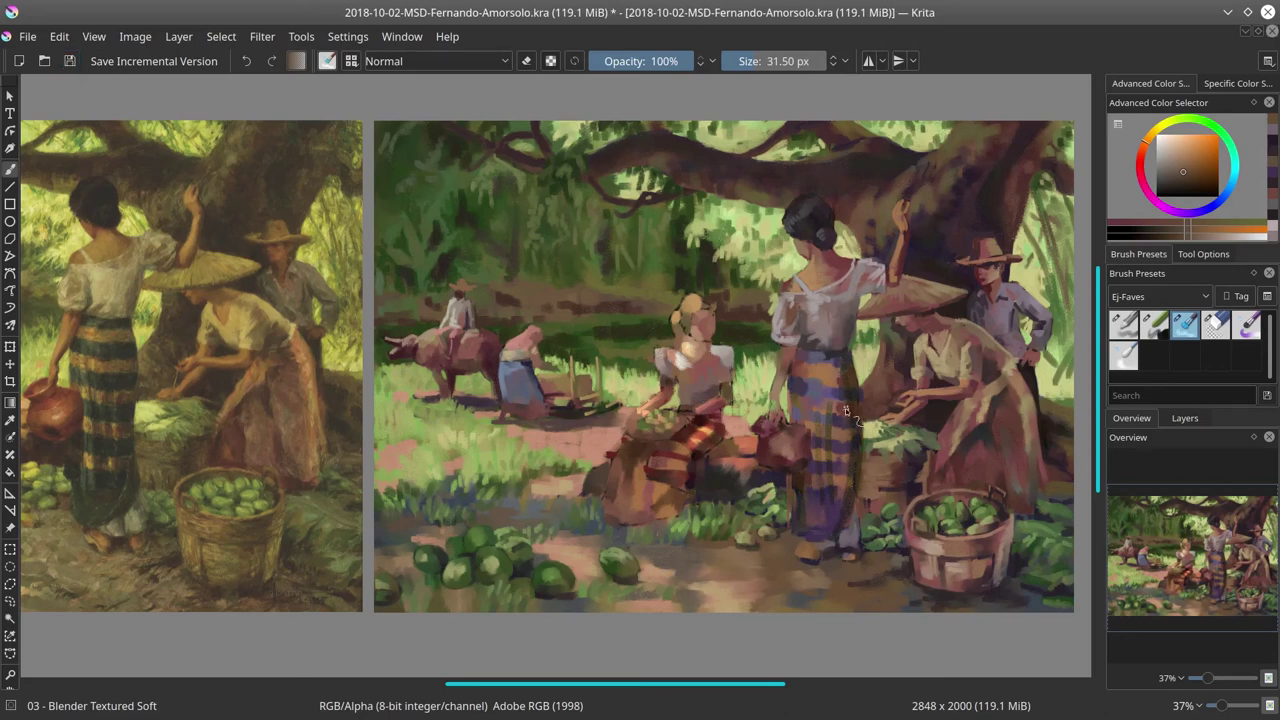
{"action": "key", "text": "slash"}
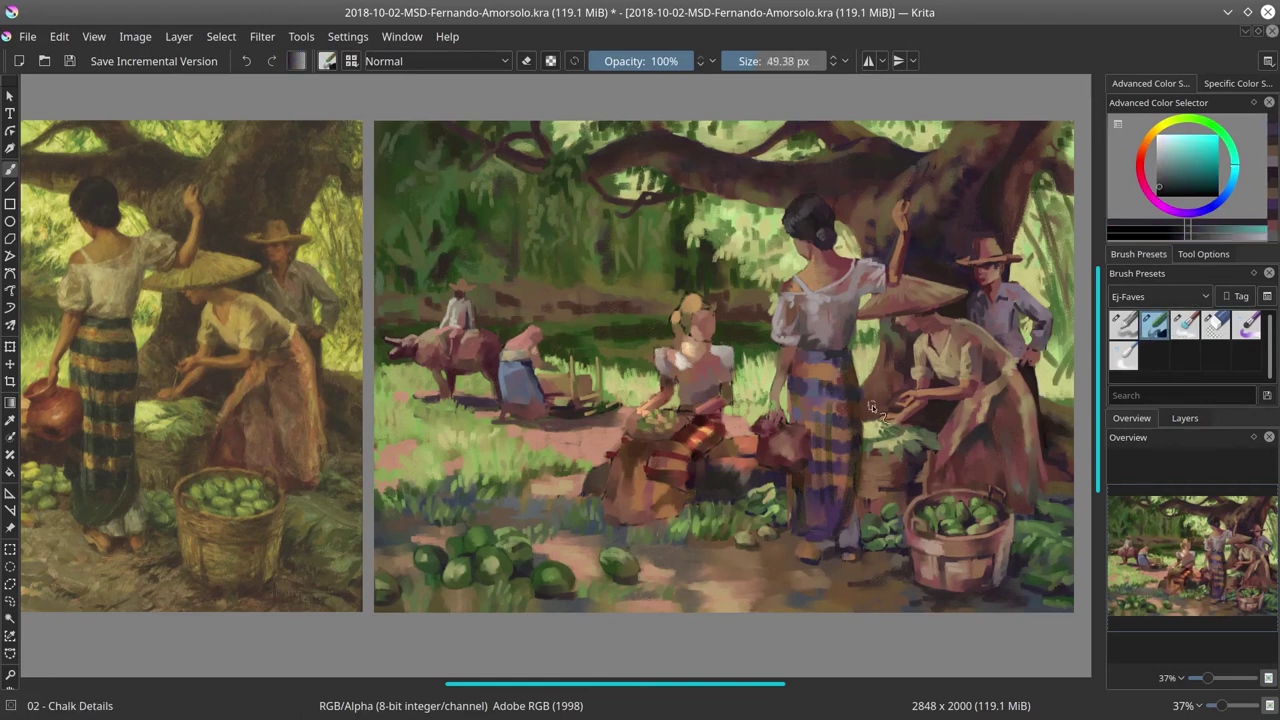
{"action": "left_click", "coordinate": [843, 390], "text": "ctrl"}
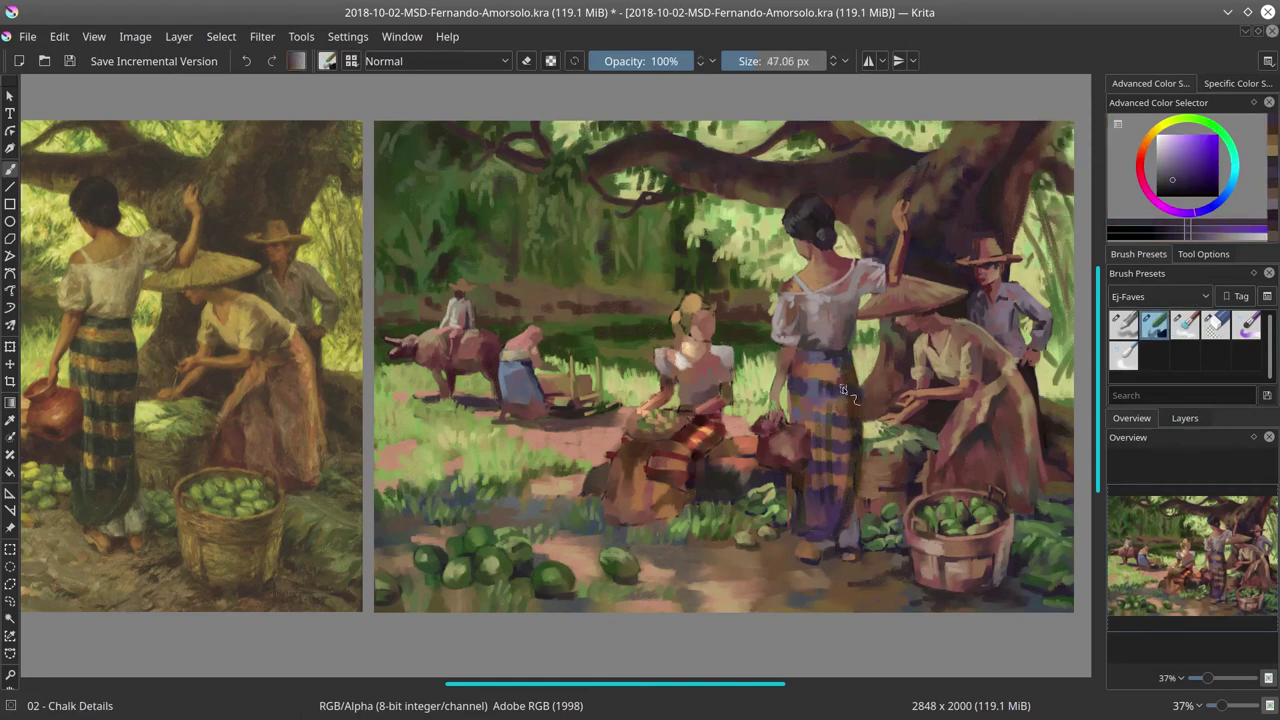
{"action": "left_click", "coordinate": [882, 400], "text": "ctrl"}
{"action": "left_click", "coordinate": [868, 388], "text": "ctrl"}
{"action": "left_click", "coordinate": [912, 434], "text": "ctrl"}
{"action": "left_click", "coordinate": [880, 510], "text": "ctrl"}
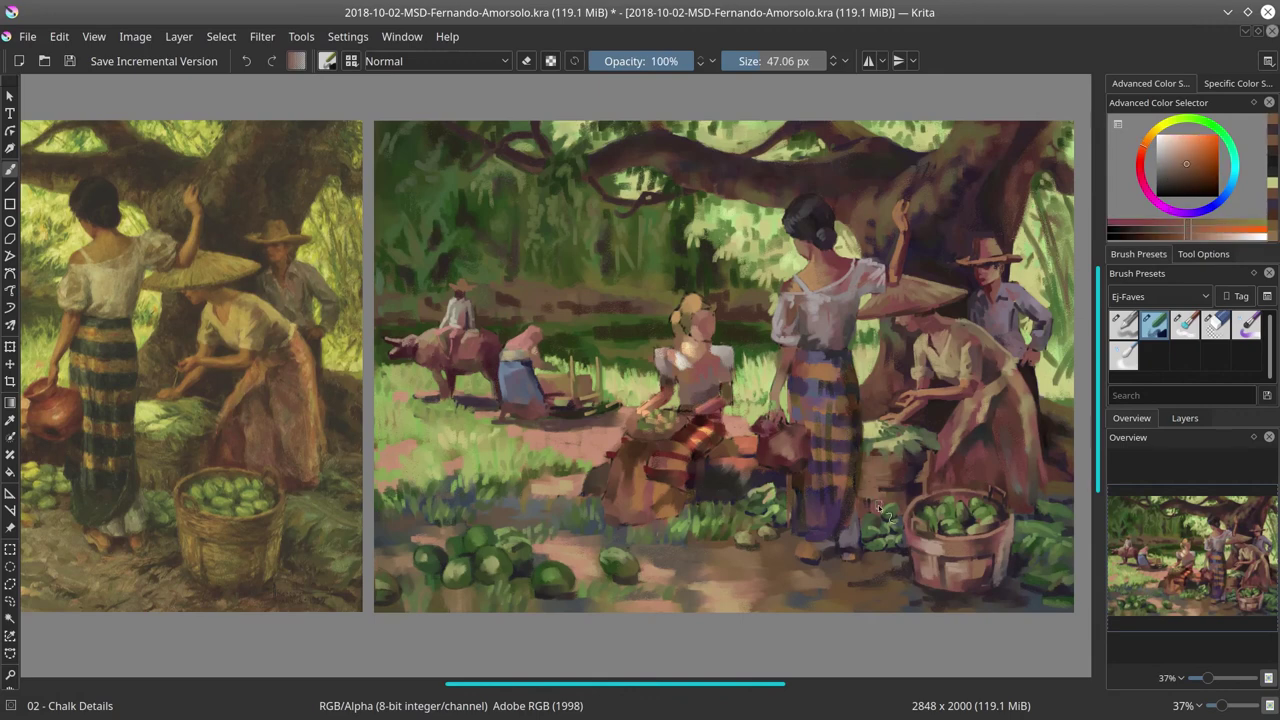
{"action": "left_click", "coordinate": [870, 507], "text": "ctrl"}
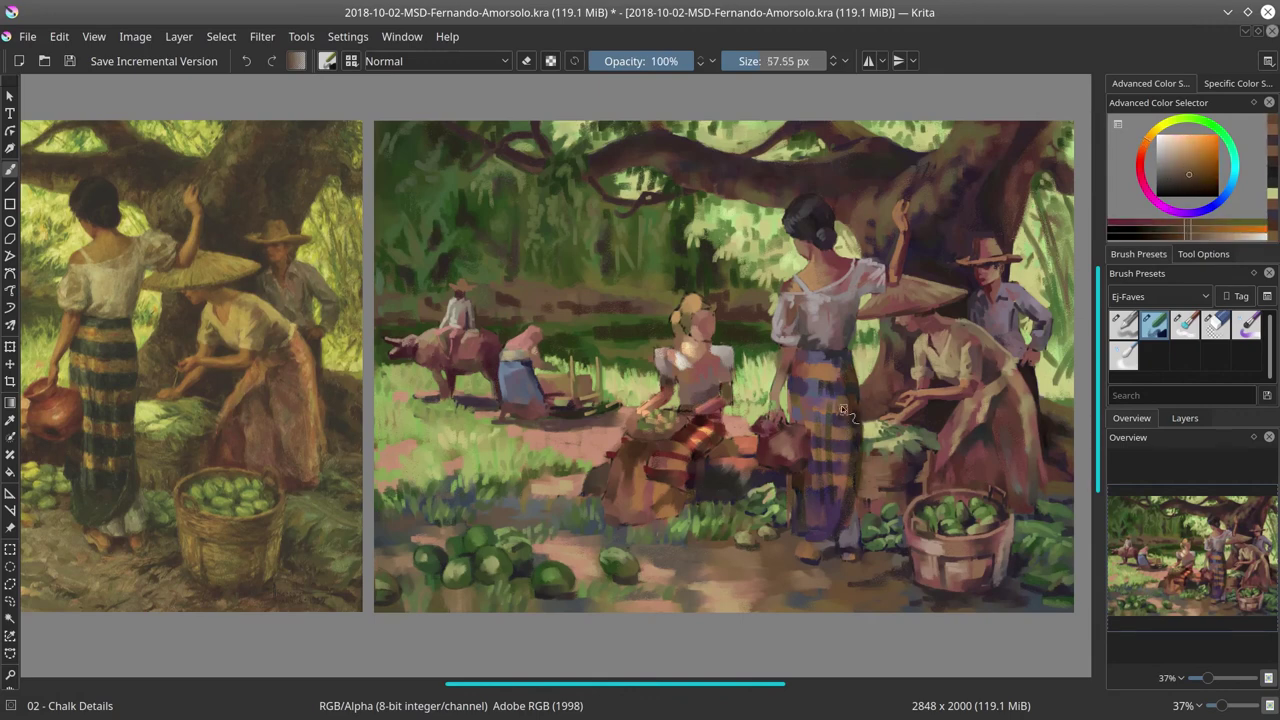
{"action": "left_click", "coordinate": [850, 500], "text": "ctrl"}
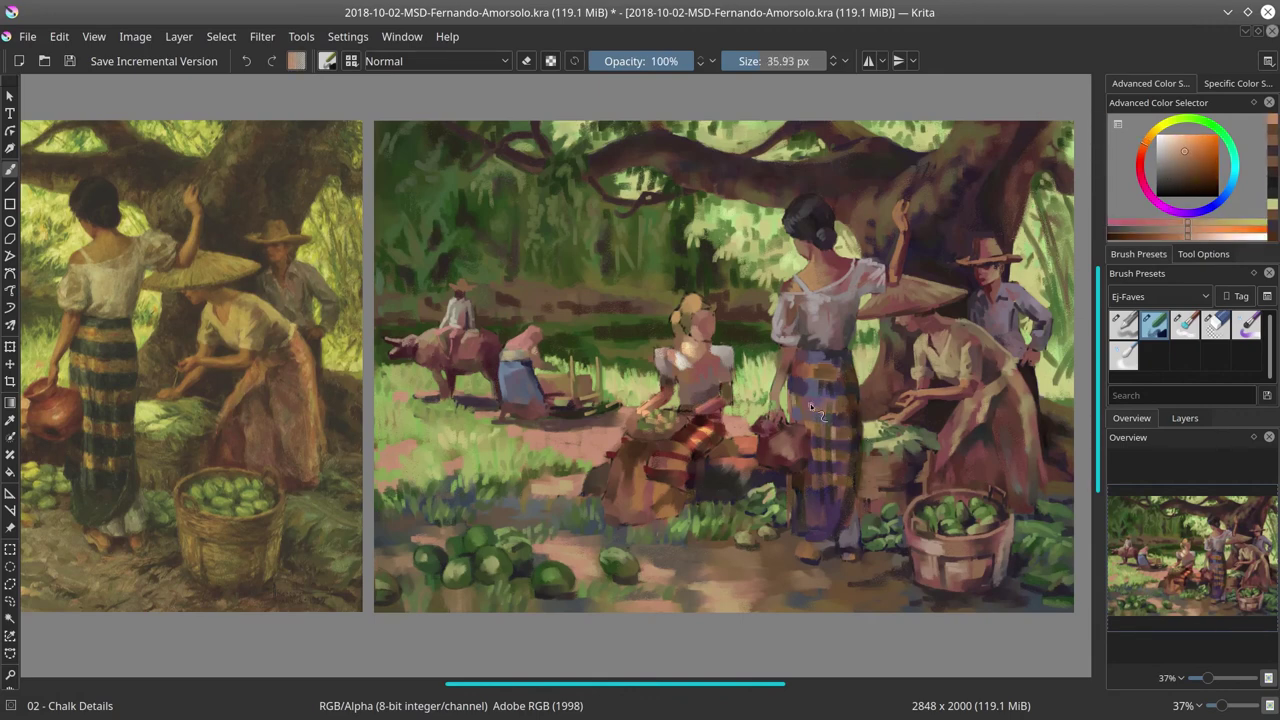
- Try a dark brown dab beside the woman, undo it, and sample light yellow-green tones
{"action": "left_click", "coordinate": [872, 440], "text": "ctrl"}
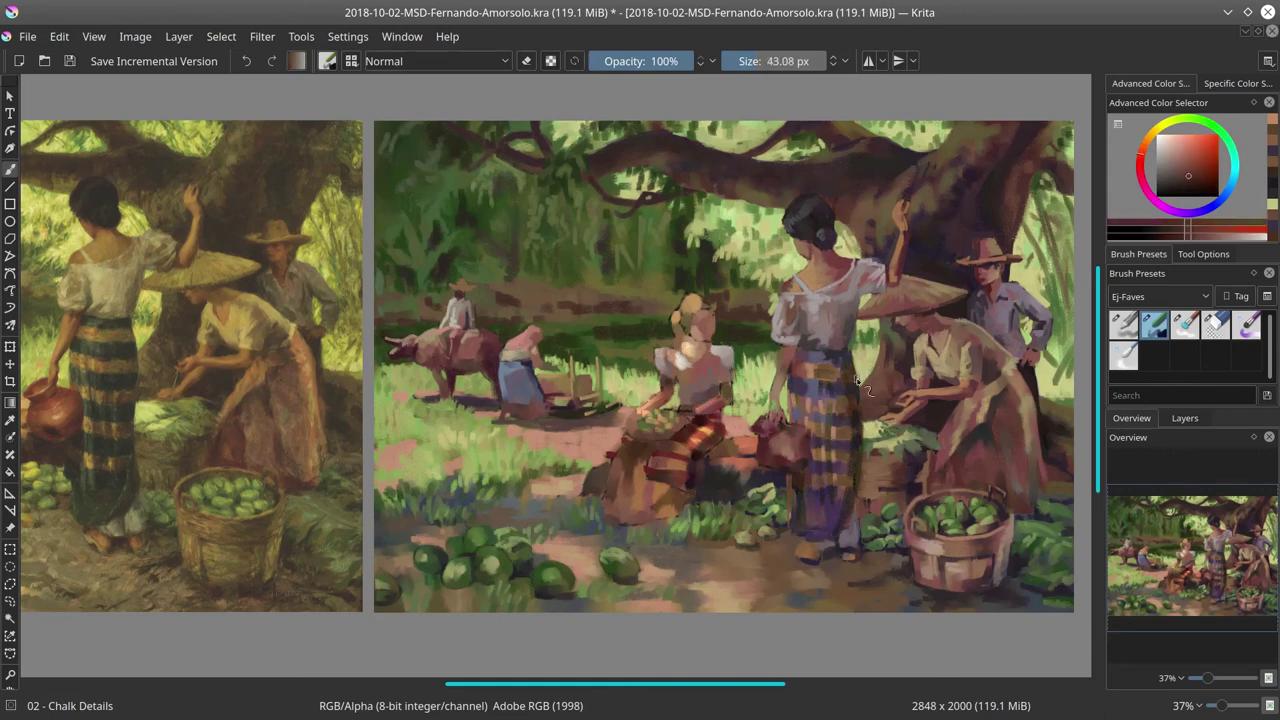
{"action": "left_click", "coordinate": [880, 434]}
{"action": "key", "text": "ctrl+z"}
{"action": "left_click", "coordinate": [874, 378], "text": "ctrl"}
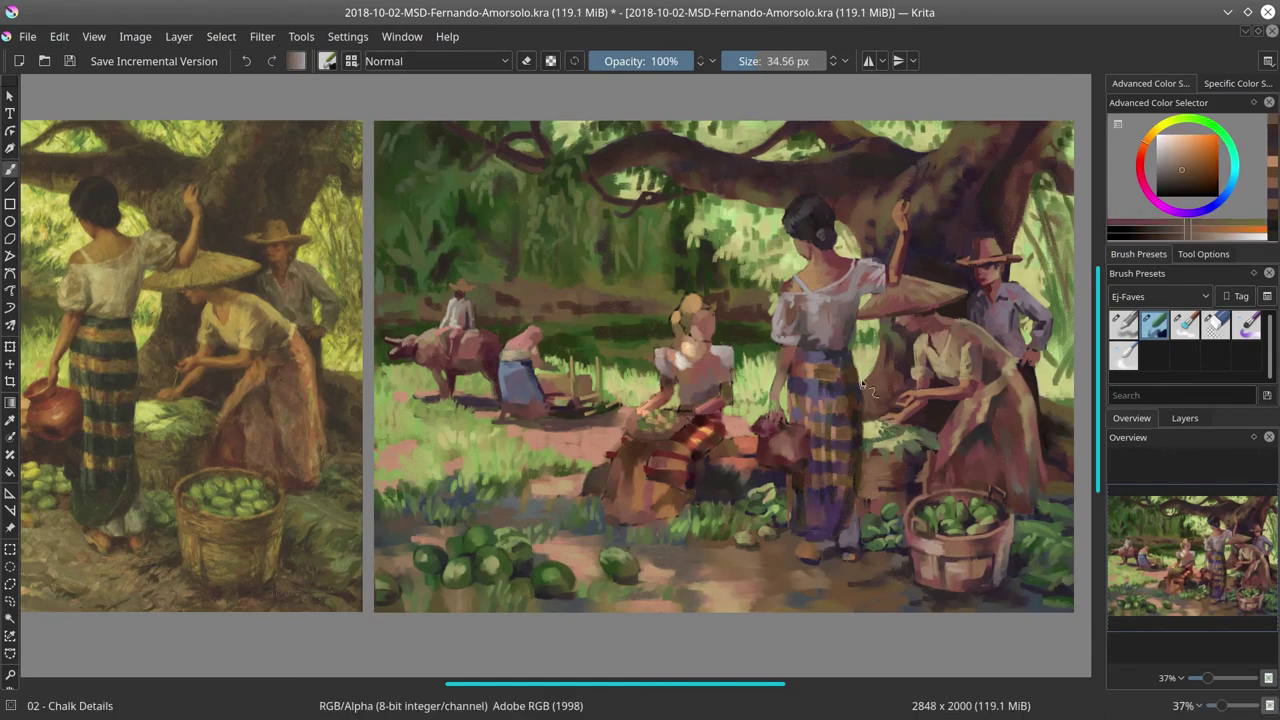
{"action": "left_click", "coordinate": [876, 408], "text": "ctrl"}
{"action": "left_click", "coordinate": [876, 406], "text": "ctrl"}
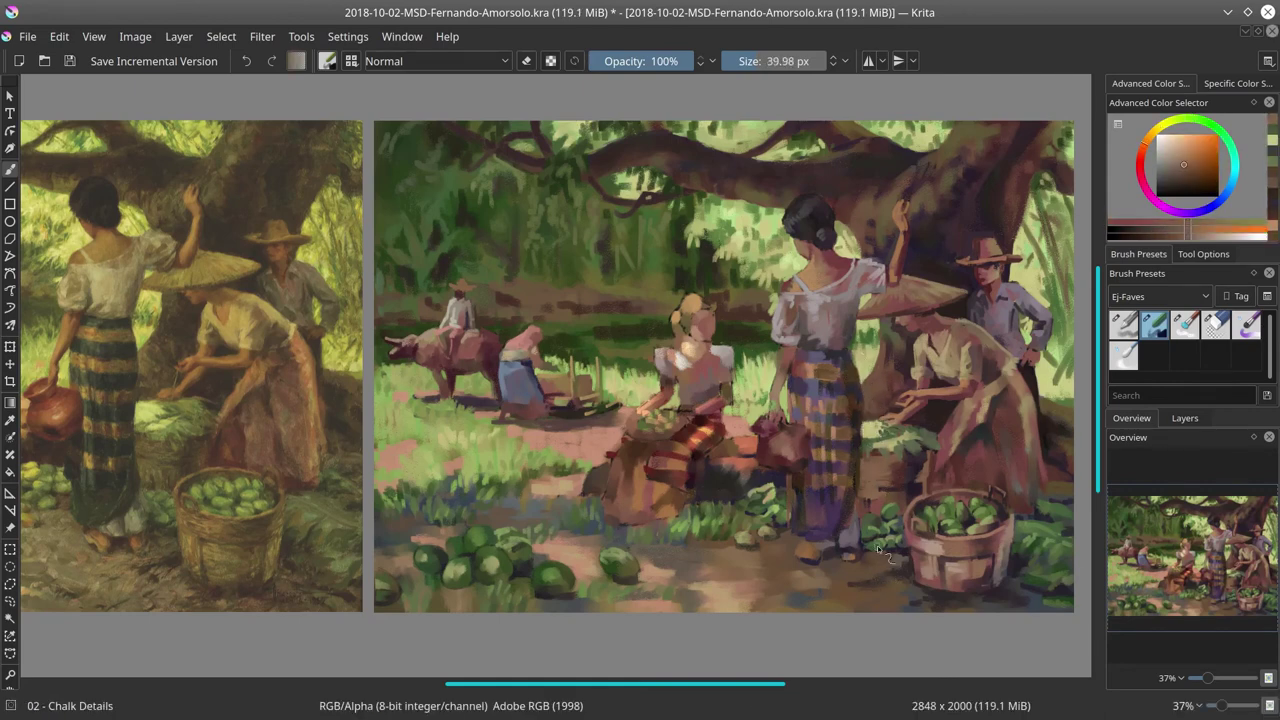
{"action": "left_click", "coordinate": [878, 370], "text": "ctrl"}
{"action": "left_click", "coordinate": [885, 360], "text": "ctrl"}
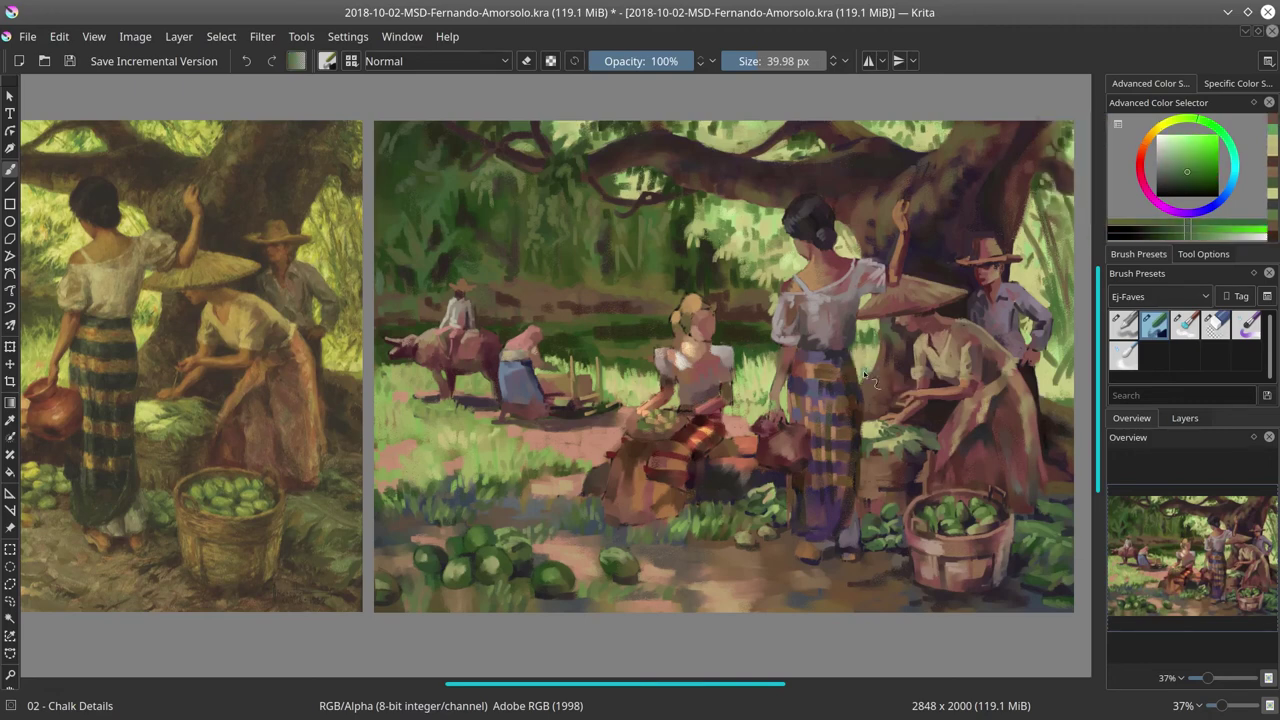
{"action": "left_click", "coordinate": [762, 228], "text": "ctrl"}
- Sample ground browns, undo a brown dab near the feet, and pick a dark pink
{"action": "left_click", "coordinate": [852, 483], "text": "ctrl"}
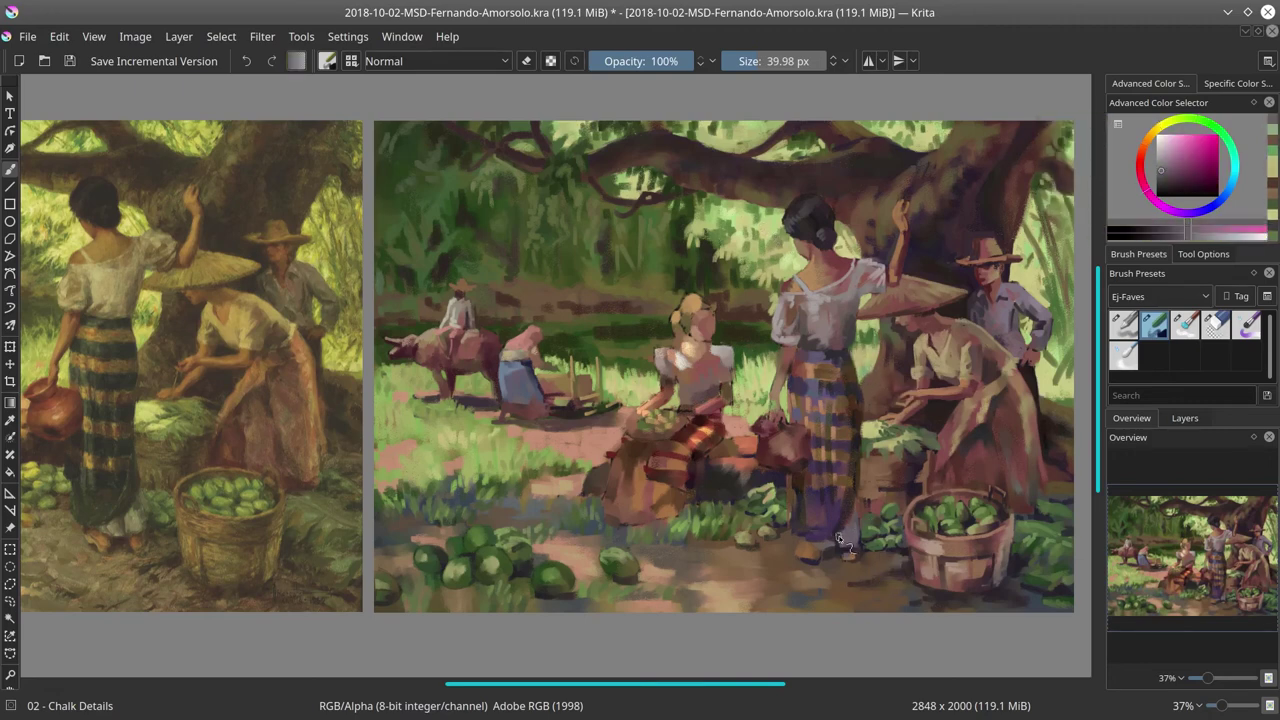
{"action": "left_click", "coordinate": [818, 543], "text": "ctrl"}
{"action": "left_click", "coordinate": [850, 588]}
{"action": "key", "text": "ctrl+z"}
{"action": "key", "text": "bracketleft"}
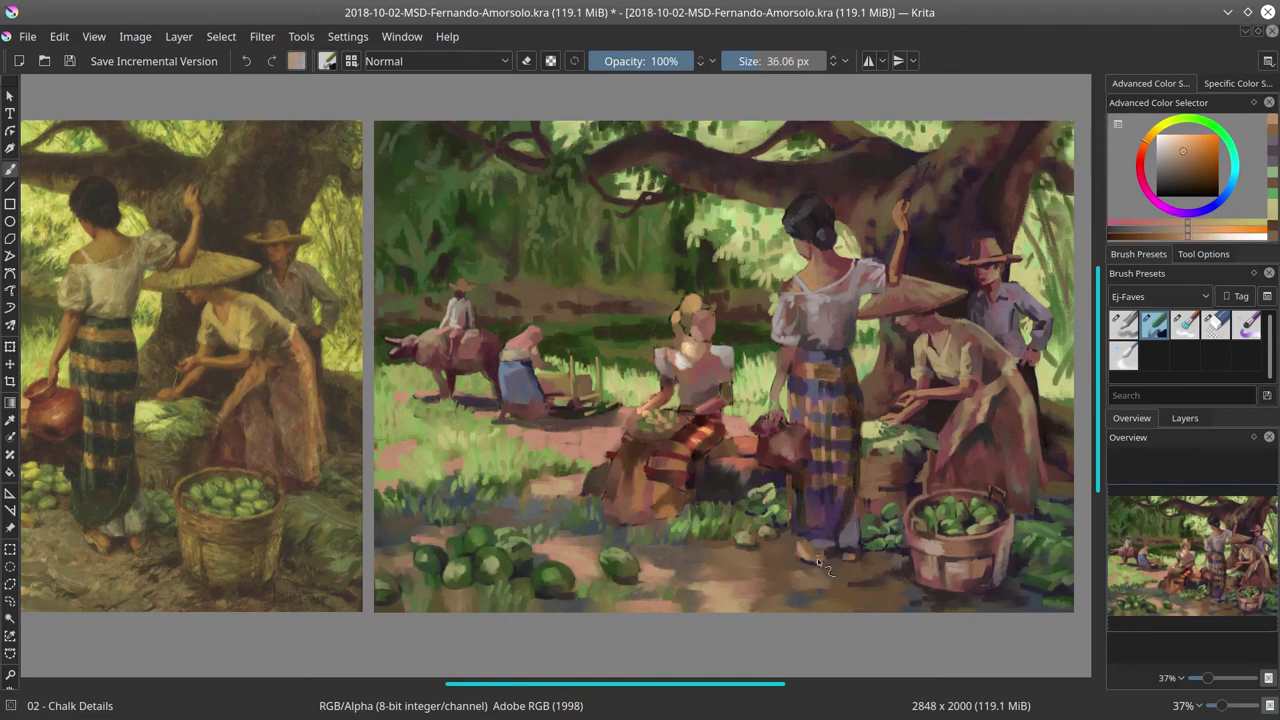
{"action": "left_click", "coordinate": [815, 566], "text": "ctrl"}
{"action": "left_click", "coordinate": [829, 560], "text": "ctrl"}
{"action": "key", "text": "bracketright"}
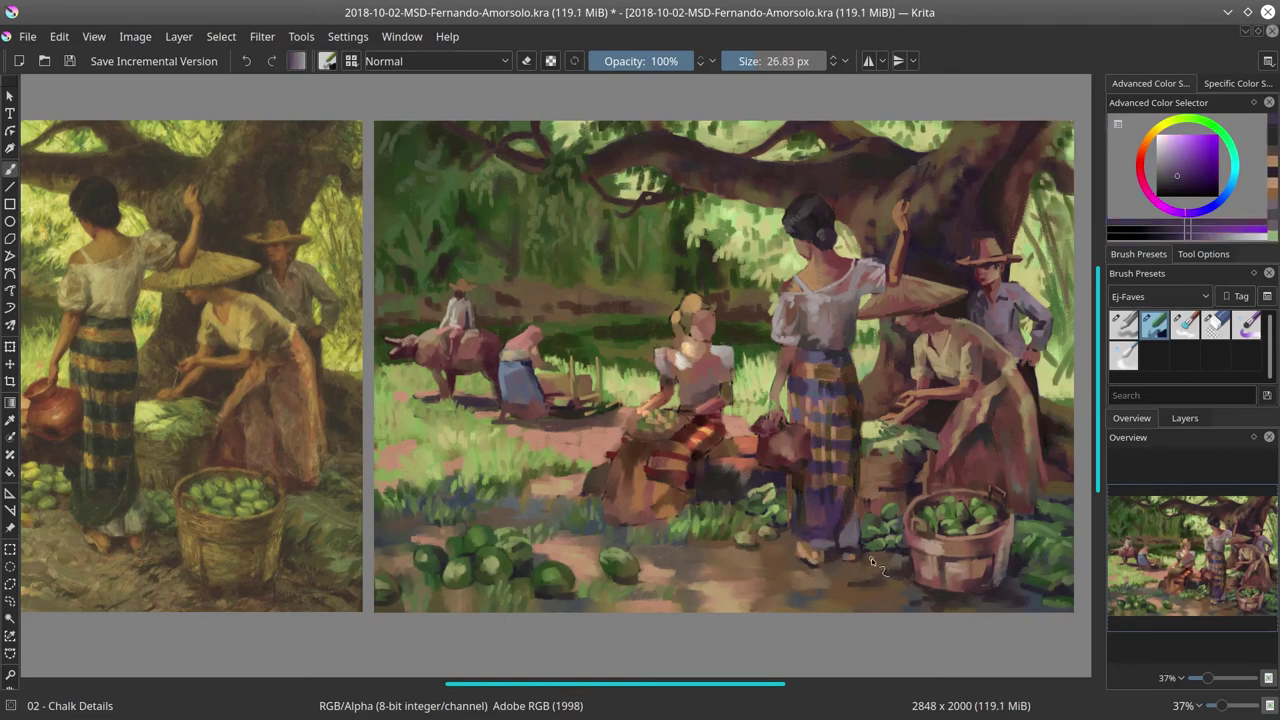
- Sample dark reds and light orange-browns from around the basket with a smaller brush
{"action": "left_click", "coordinate": [880, 590], "text": "ctrl"}
{"action": "left_click", "coordinate": [940, 540], "text": "ctrl"}
{"action": "key", "text": "bracketleft"}
{"action": "key", "text": "bracketleft"}
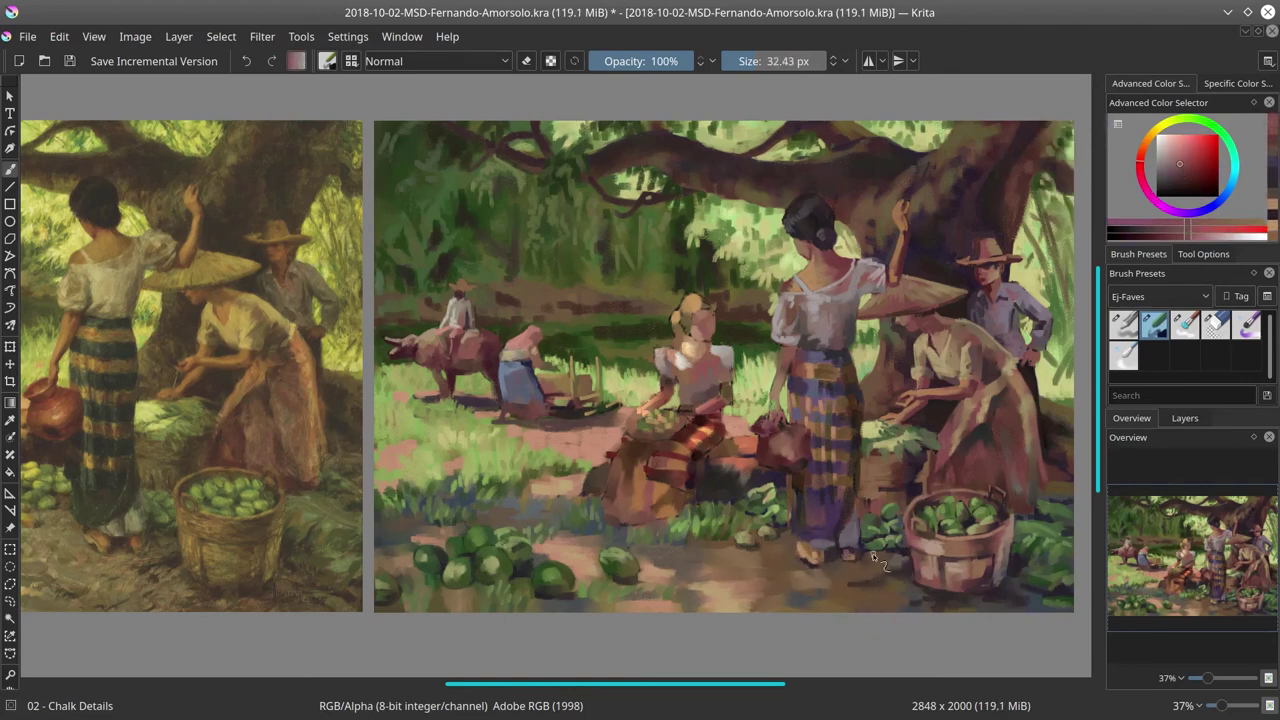
{"action": "left_click", "coordinate": [935, 525], "text": "ctrl"}
{"action": "left_click", "coordinate": [928, 505], "text": "ctrl"}
{"action": "left_click", "coordinate": [915, 478], "text": "ctrl"}
{"action": "left_click", "coordinate": [910, 470], "text": "ctrl"}
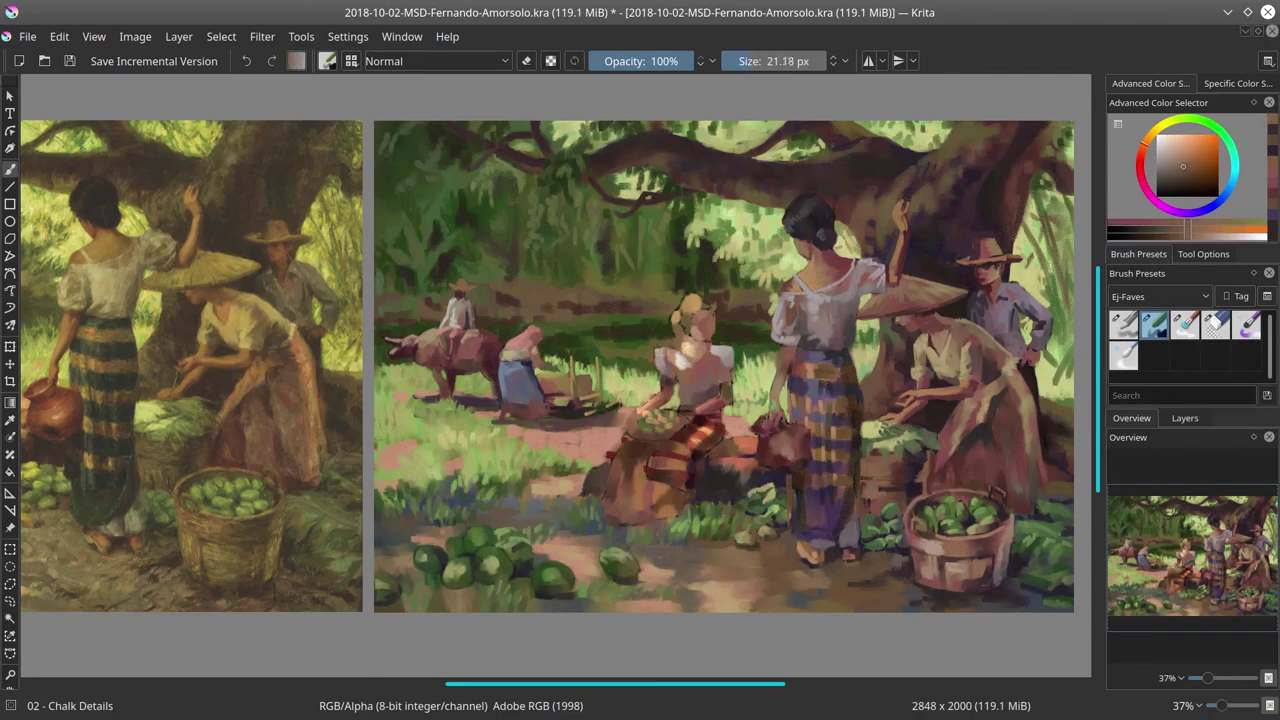
{"action": "left_click", "coordinate": [865, 505], "text": "ctrl"}
- Sample magenta-pink and orange-brown from the reference, shrink the brush, and save with Ctrl+S
{"action": "key", "text": "bracketright"}
{"action": "key", "text": "bracketright"}
{"action": "key", "text": "bracketright"}
{"action": "left_click", "coordinate": [858, 540], "text": "ctrl"}
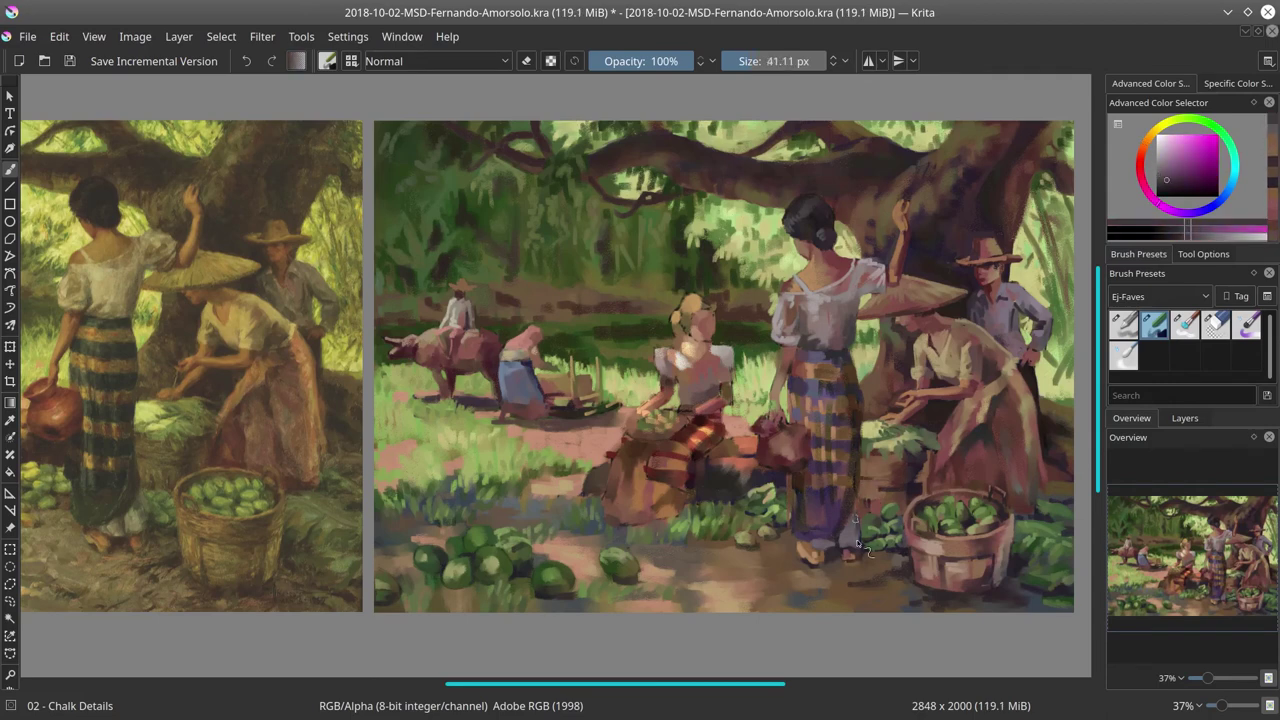
{"action": "left_click", "coordinate": [935, 545], "text": "ctrl"}
{"action": "left_click", "coordinate": [930, 540], "text": "ctrl"}
{"action": "key", "text": "bracketleft"}
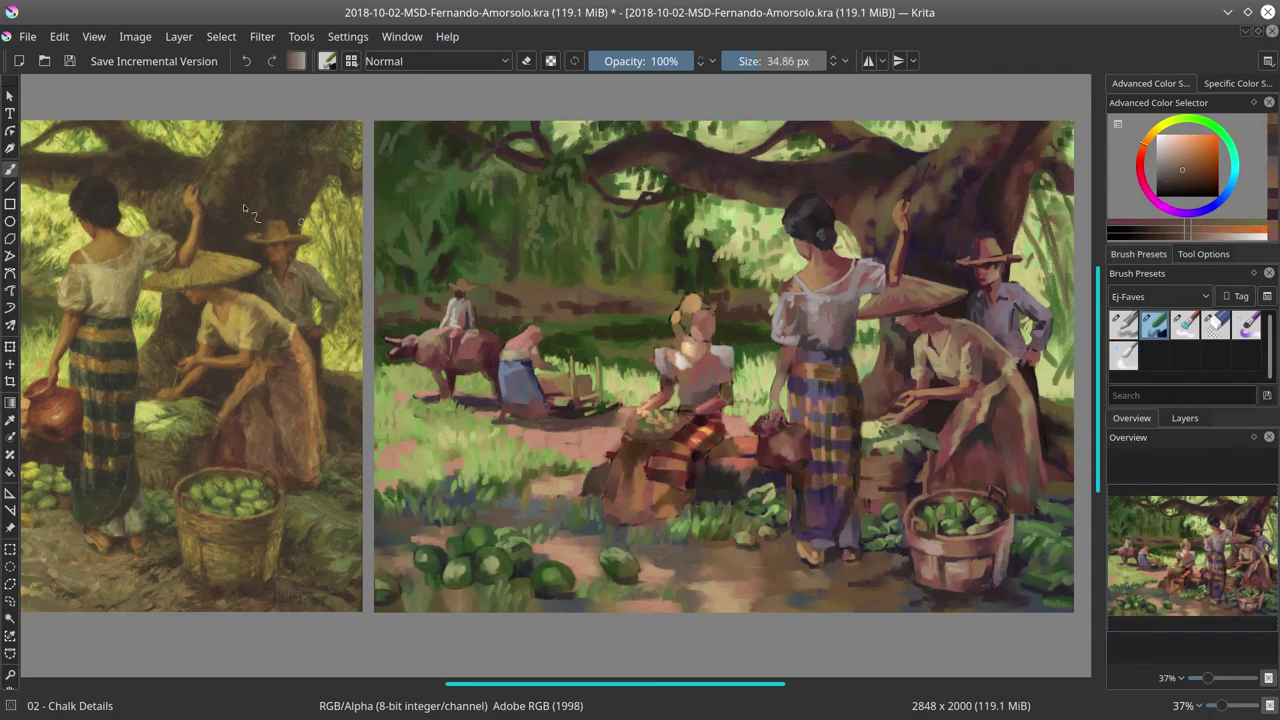
{"action": "key", "text": "ctrl+s"}
- Pick a red, a light pink and a light orange-tan with a smaller brush
{"action": "left_click", "coordinate": [819, 411], "text": "ctrl"}
{"action": "left_click", "coordinate": [781, 368], "text": "ctrl"}
{"action": "key", "text": "bracketleft"}
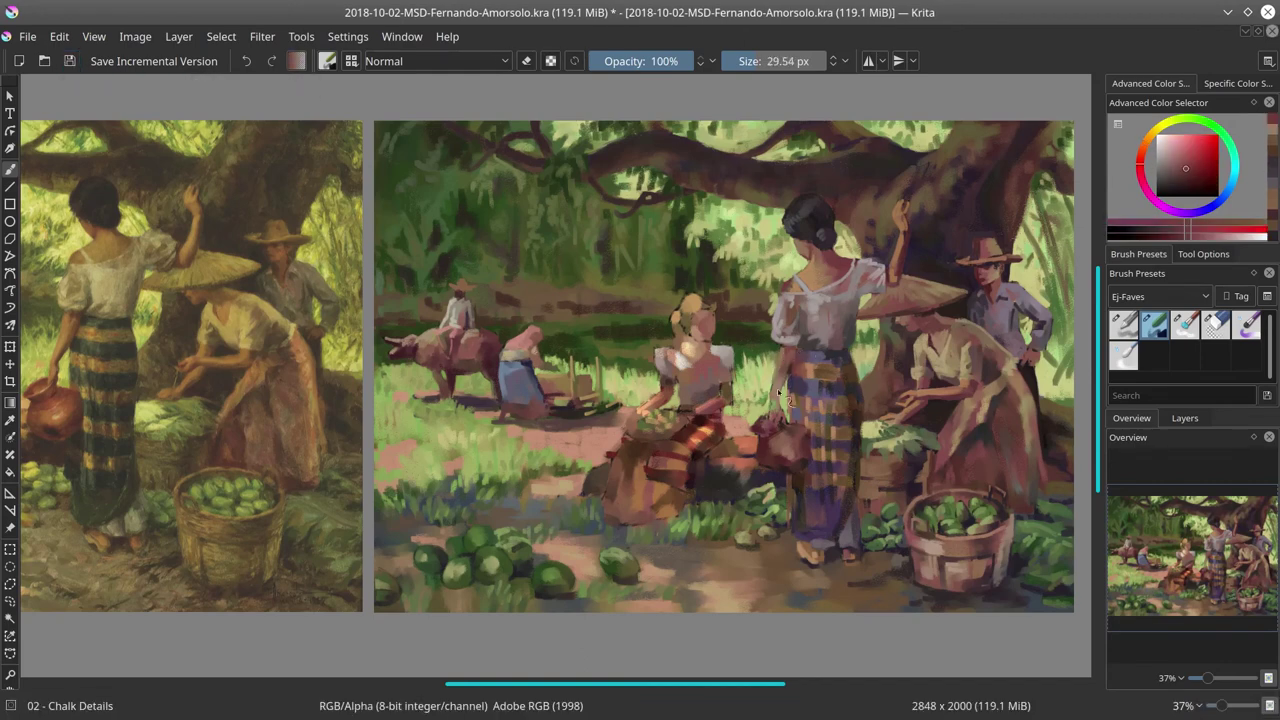
{"action": "left_click", "coordinate": [1183, 155]}
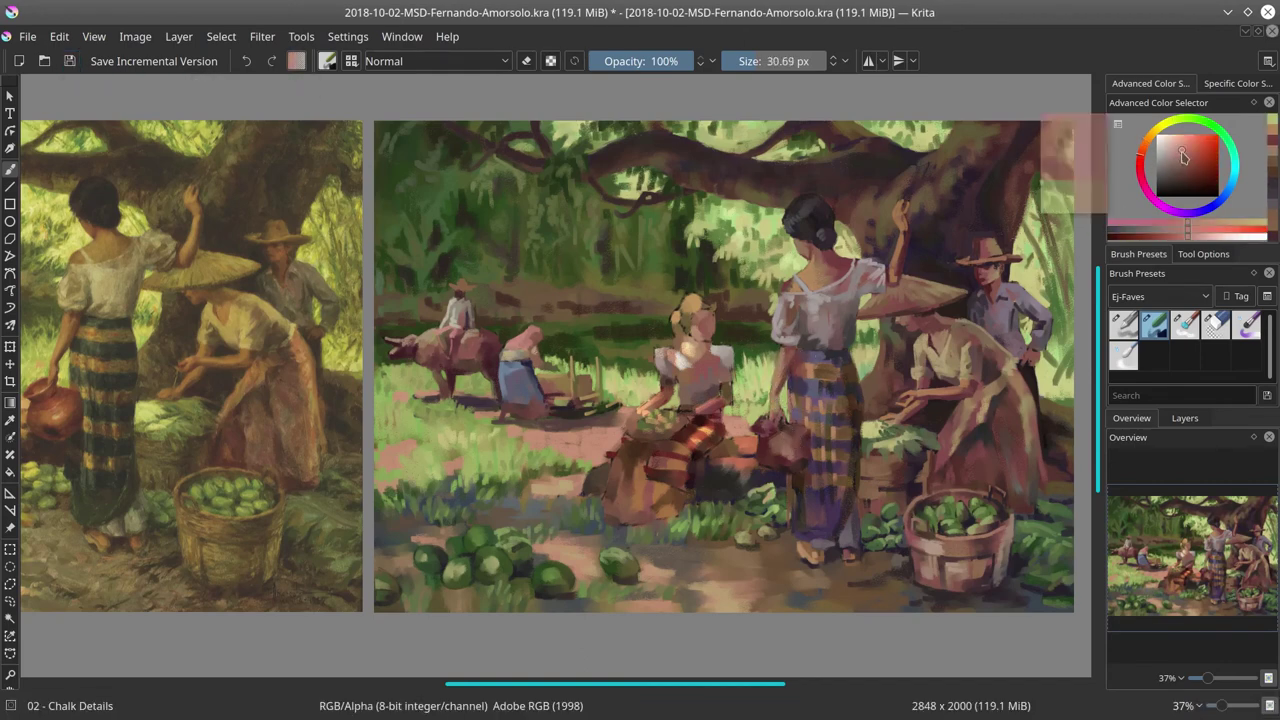
{"action": "left_click", "coordinate": [773, 434], "text": "ctrl"}
{"action": "left_click", "coordinate": [773, 434], "text": "ctrl"}
{"action": "key", "text": "bracketleft"}
{"action": "key", "text": "bracketleft"}
{"action": "key", "text": "bracketleft"}
- Paint orange-tan strokes around the jar and shade it with dark reddish-brown
{"action": "left_click", "coordinate": [773, 434], "text": "ctrl"}
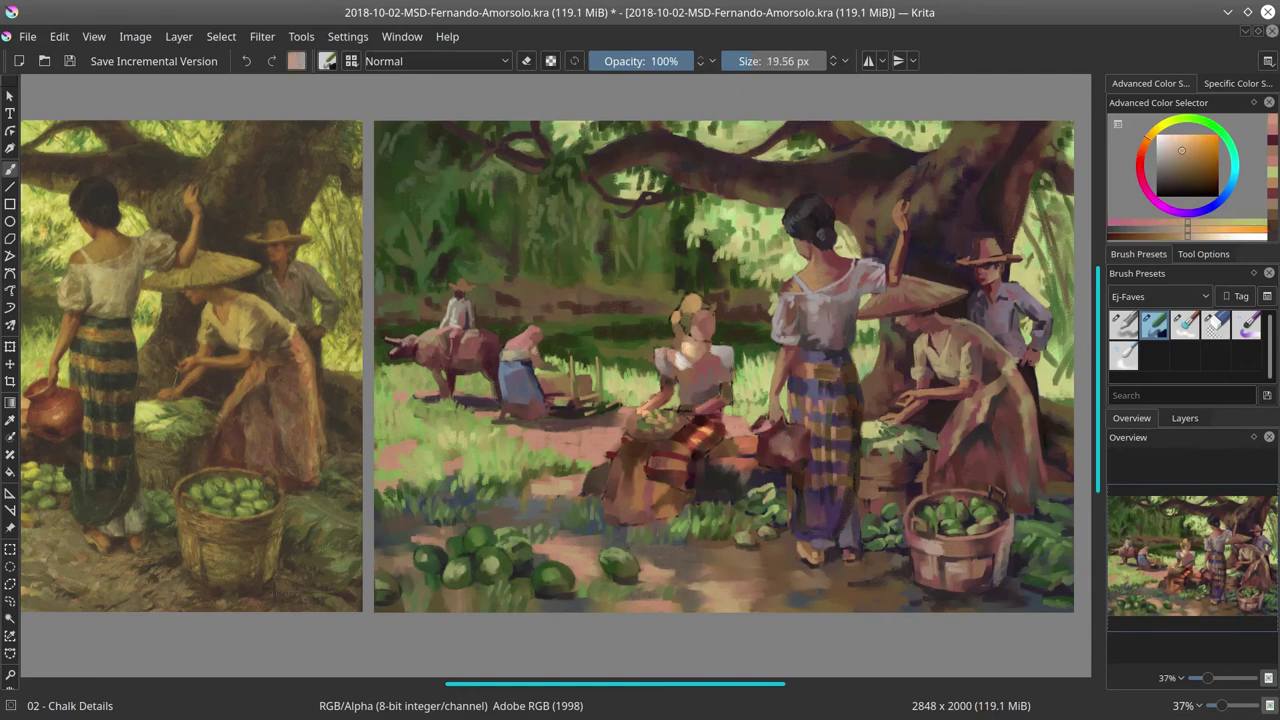
{"action": "key", "text": "bracketright"}
{"action": "key", "text": "bracketright"}
{"action": "key", "text": "bracketright"}
{"action": "key", "text": "bracketright"}
{"action": "key", "text": "bracketright"}
{"action": "key", "text": "bracketright"}
{"action": "left_click", "coordinate": [766, 445], "text": "ctrl"}
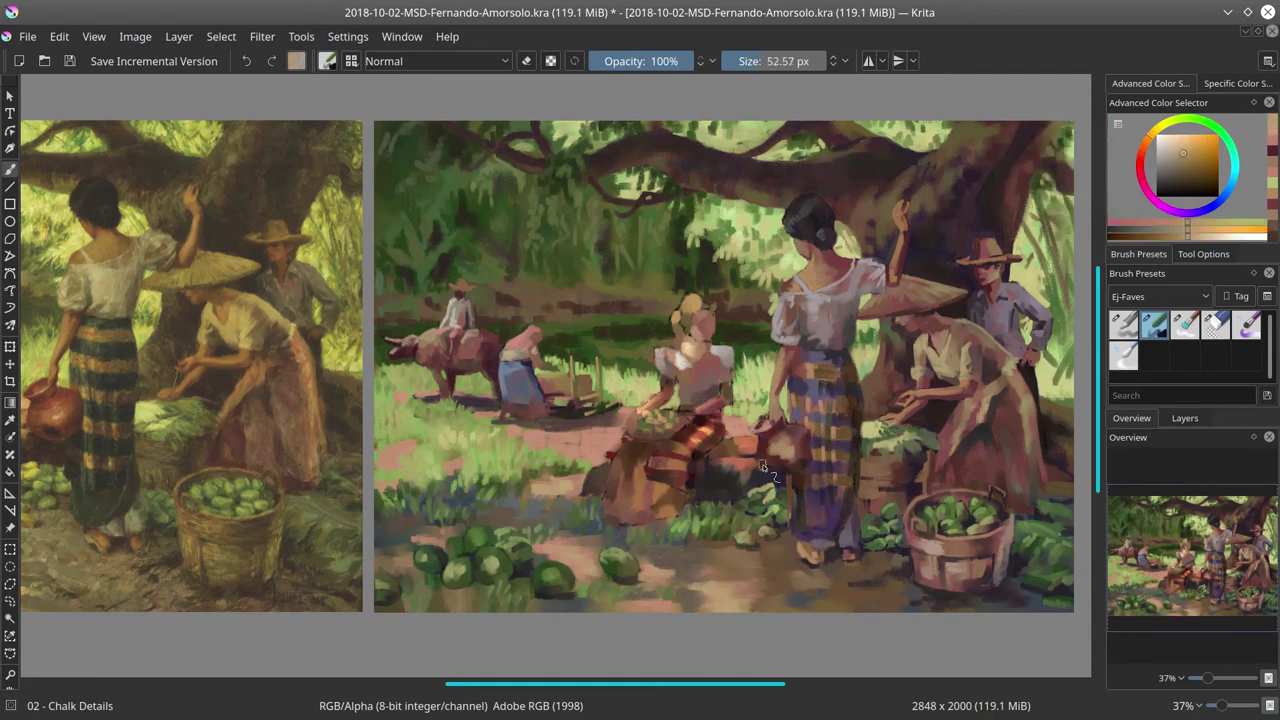
{"action": "left_click", "coordinate": [762, 467], "text": "ctrl"}
{"action": "left_click", "coordinate": [768, 455], "text": "ctrl"}
{"action": "left_click", "coordinate": [775, 450], "text": "ctrl"}
{"action": "key", "text": "bracketleft"}
{"action": "key", "text": "bracketleft"}
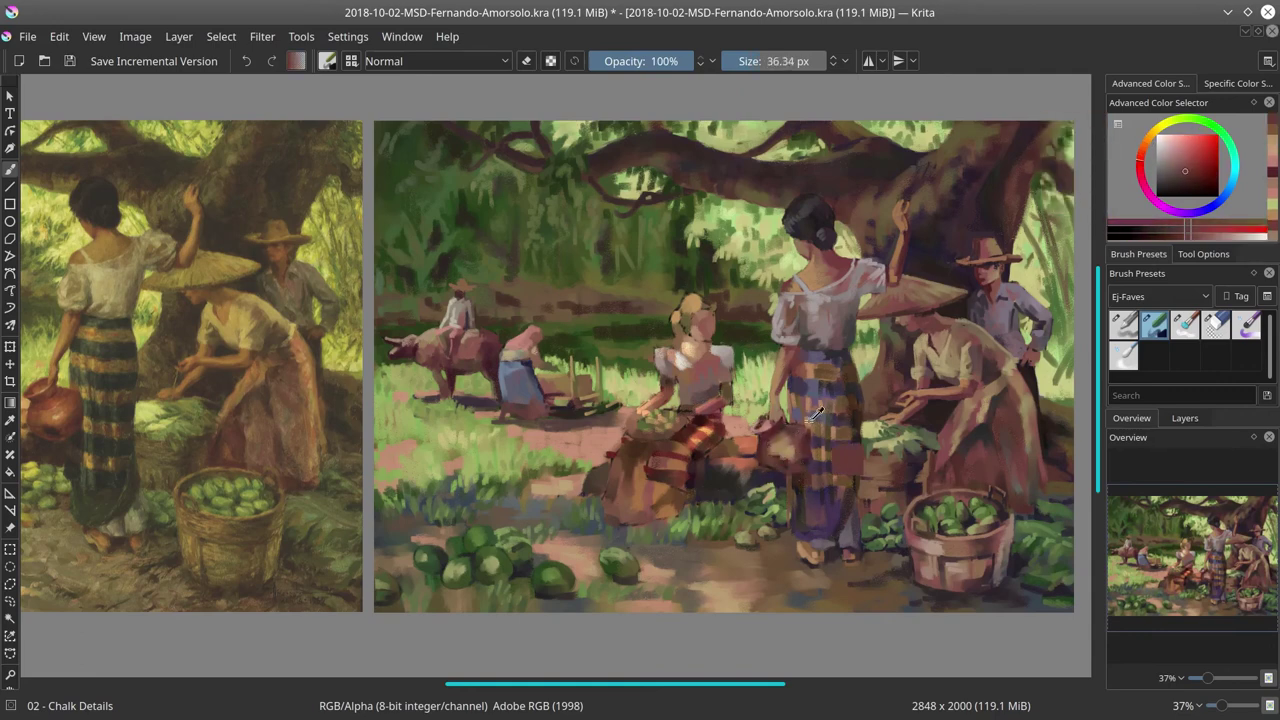
- Paint sampled colours over the jar and add orange-tan highlights on the lap
{"action": "left_click", "coordinate": [856, 455], "text": "ctrl"}
{"action": "left_click", "coordinate": [830, 452], "text": "ctrl"}
{"action": "left_click", "coordinate": [812, 455], "text": "ctrl"}
{"action": "left_click", "coordinate": [805, 450], "text": "ctrl"}
{"action": "key", "text": "bracketright"}
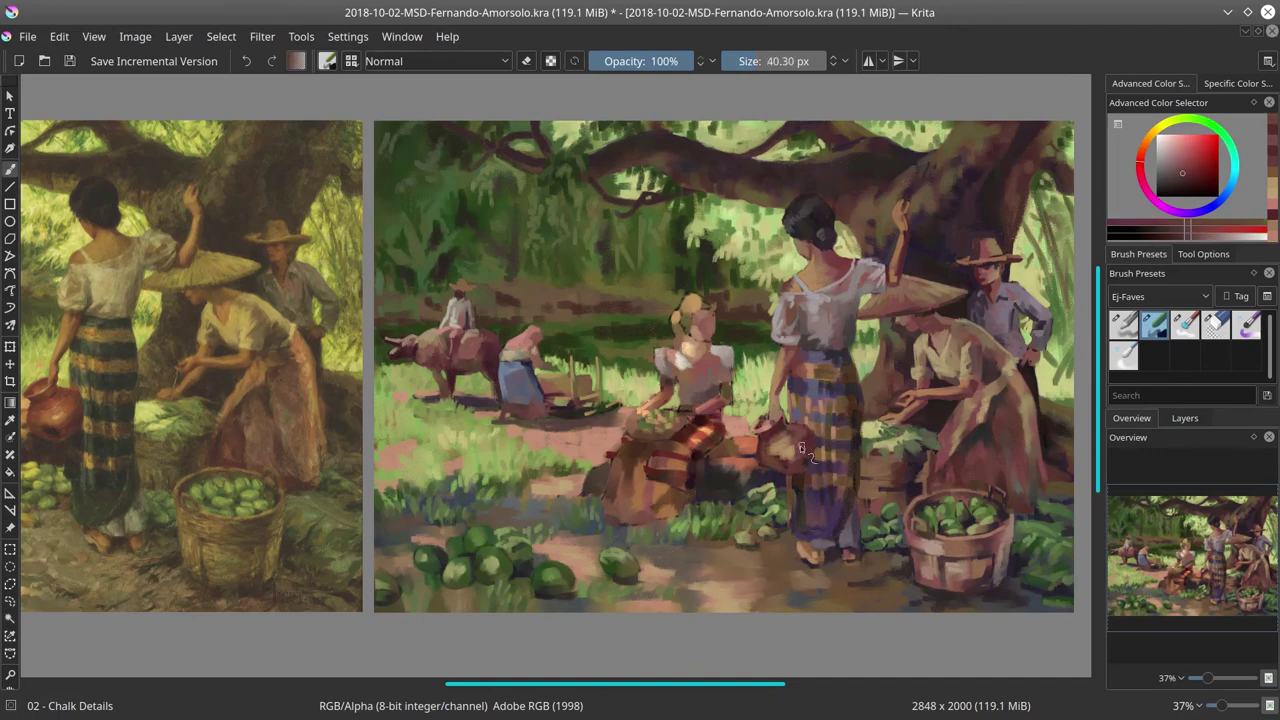
{"action": "left_click", "coordinate": [801, 450], "text": "ctrl"}
{"action": "left_click", "coordinate": [805, 448], "text": "ctrl"}
- Add dark red strokes into the jar, sample a light yellow-green, and save the study
{"action": "key", "text": "bracketleft"}
{"action": "key", "text": "bracketleft"}
{"action": "key", "text": "bracketleft"}
{"action": "key", "text": "bracketleft"}
{"action": "left_click", "coordinate": [1178, 157]}
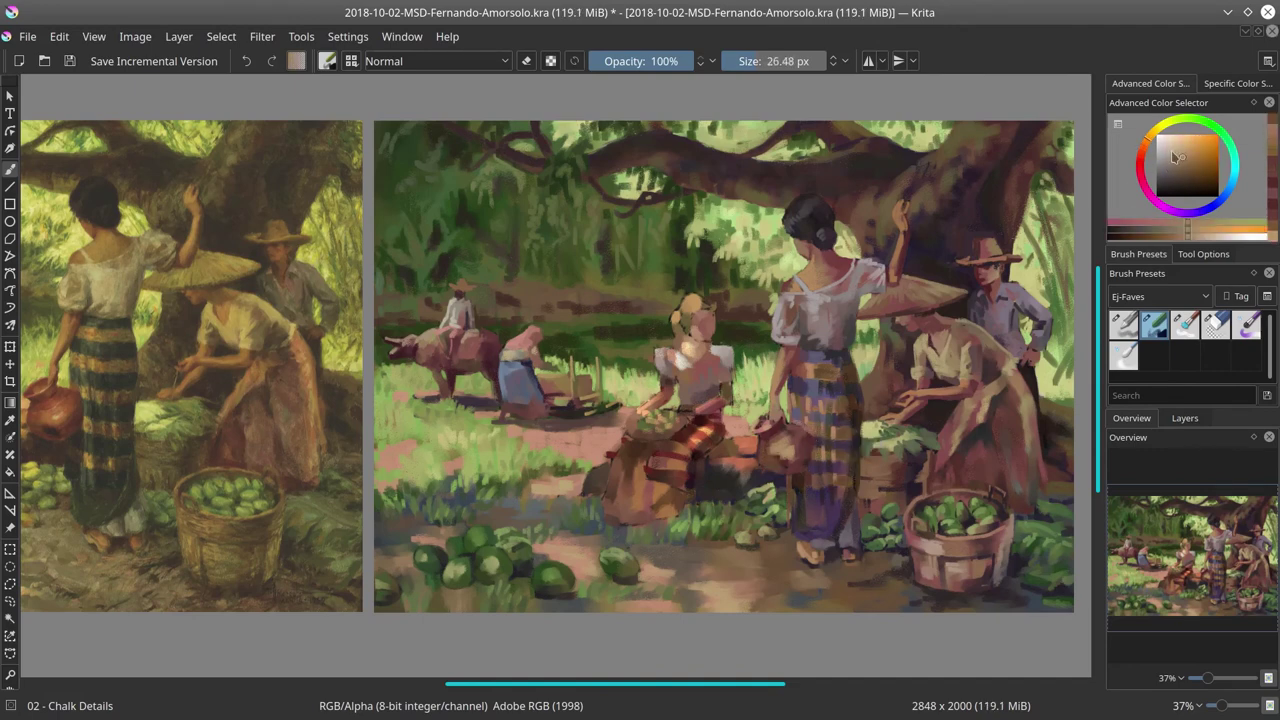
{"action": "key", "text": "bracketright"}
{"action": "left_click", "coordinate": [807, 450], "text": "ctrl"}
{"action": "left_click", "coordinate": [790, 470], "text": "ctrl"}
{"action": "left_click", "coordinate": [770, 455], "text": "ctrl"}
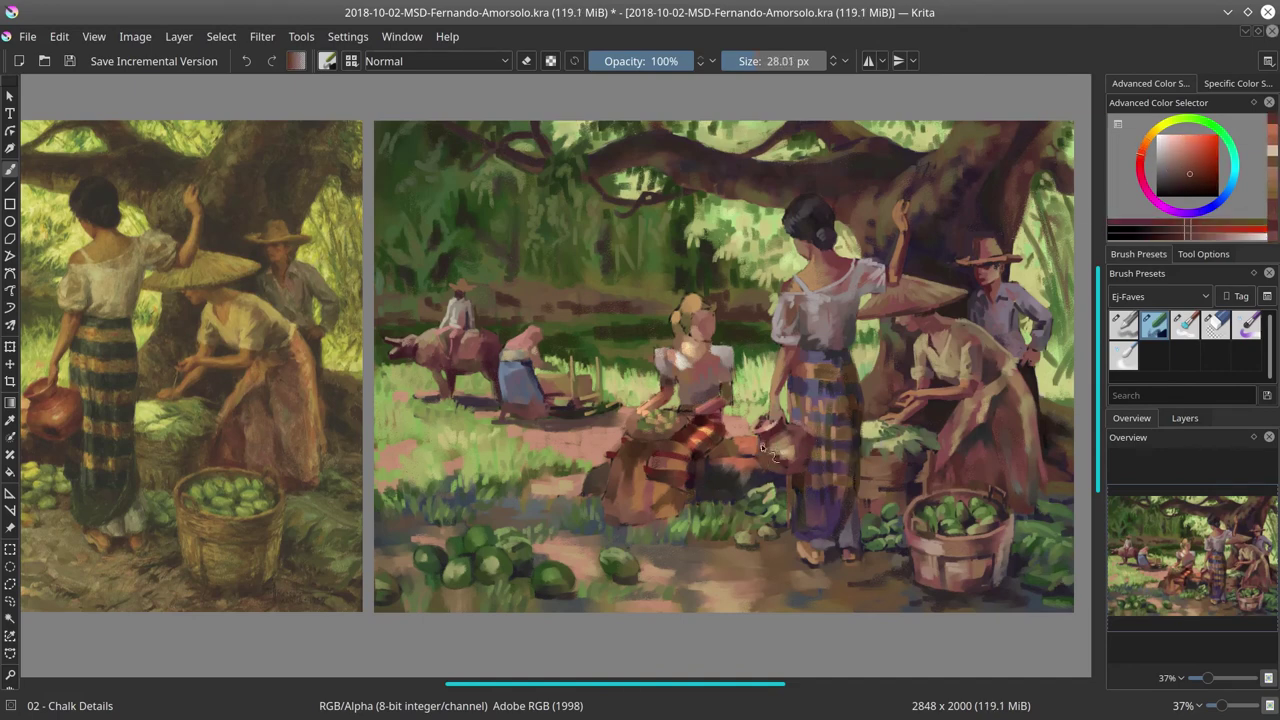
{"action": "left_click", "coordinate": [770, 417], "text": "ctrl"}
{"action": "key", "text": "ctrl+s"}
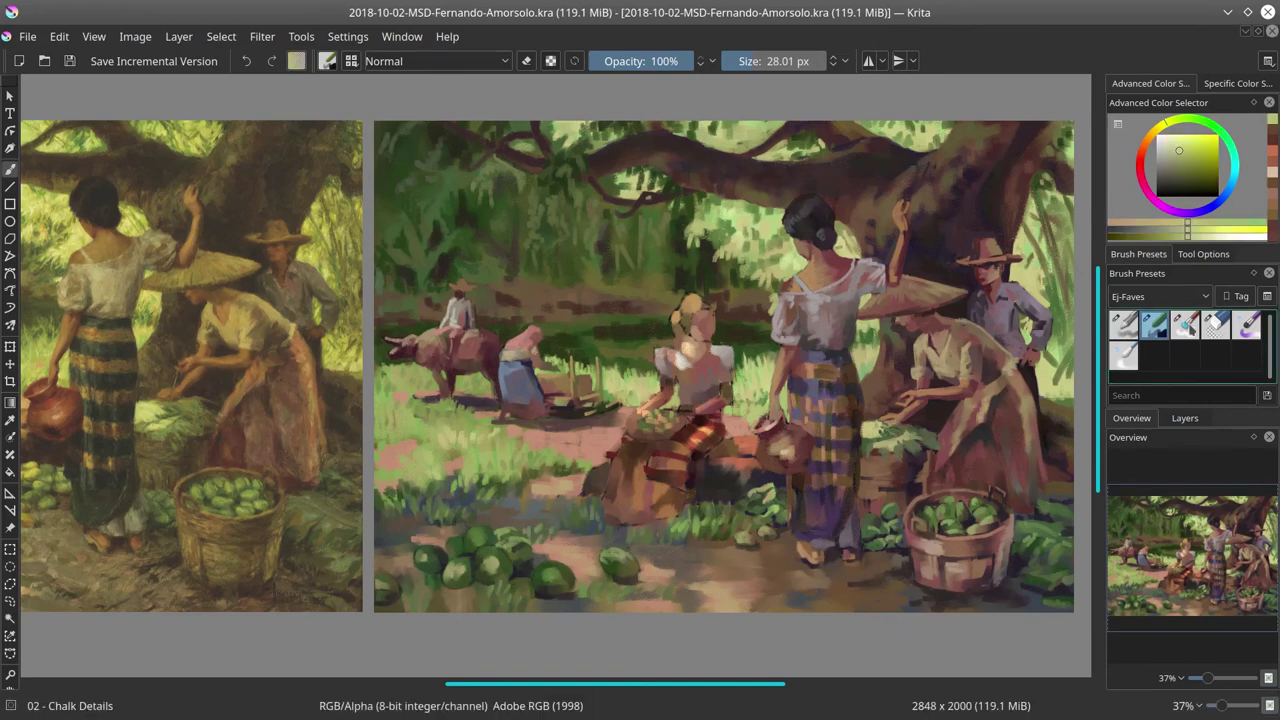
- Select the Blender Textured Soft brush, fine-tune its size, and sample a dark purple from the skirt
{"action": "left_click", "coordinate": [1184, 325]}
{"action": "key", "text": "bracketright"}
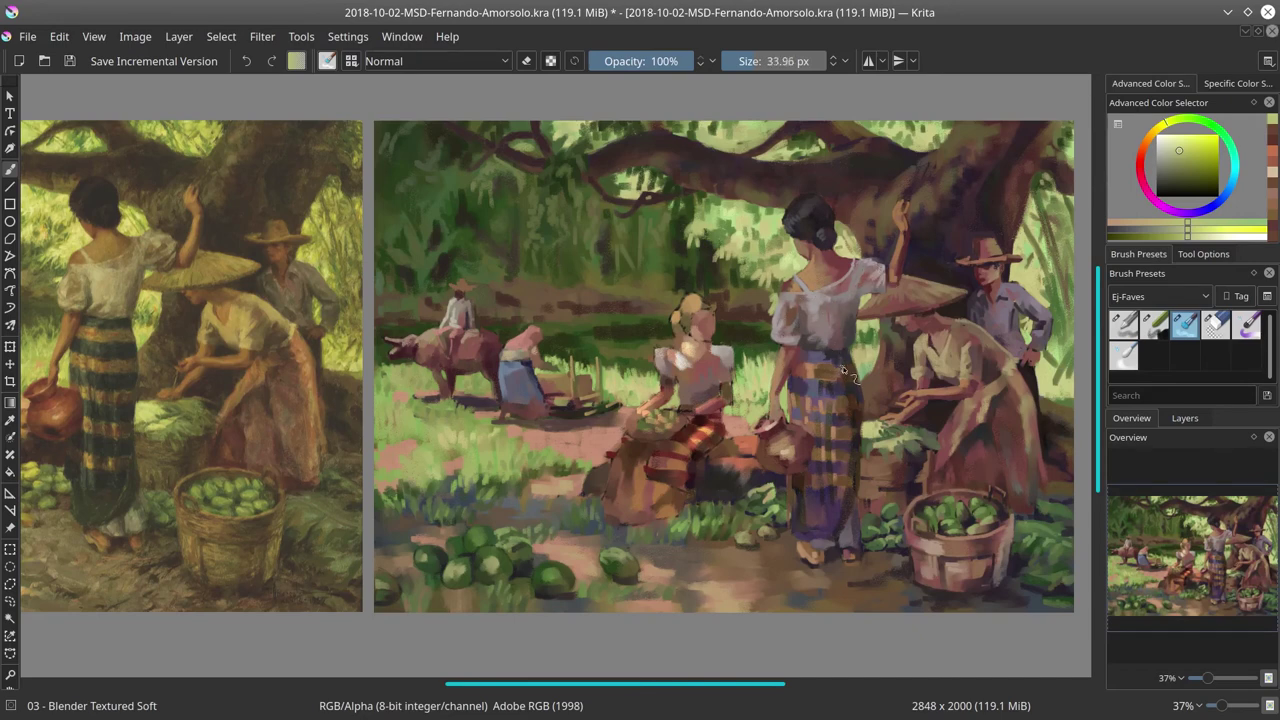
{"action": "key", "text": "bracketleft"}
{"action": "key", "text": "slash"}
{"action": "left_click", "coordinate": [984, 290], "text": "ctrl"}
{"action": "key", "text": "slash"}
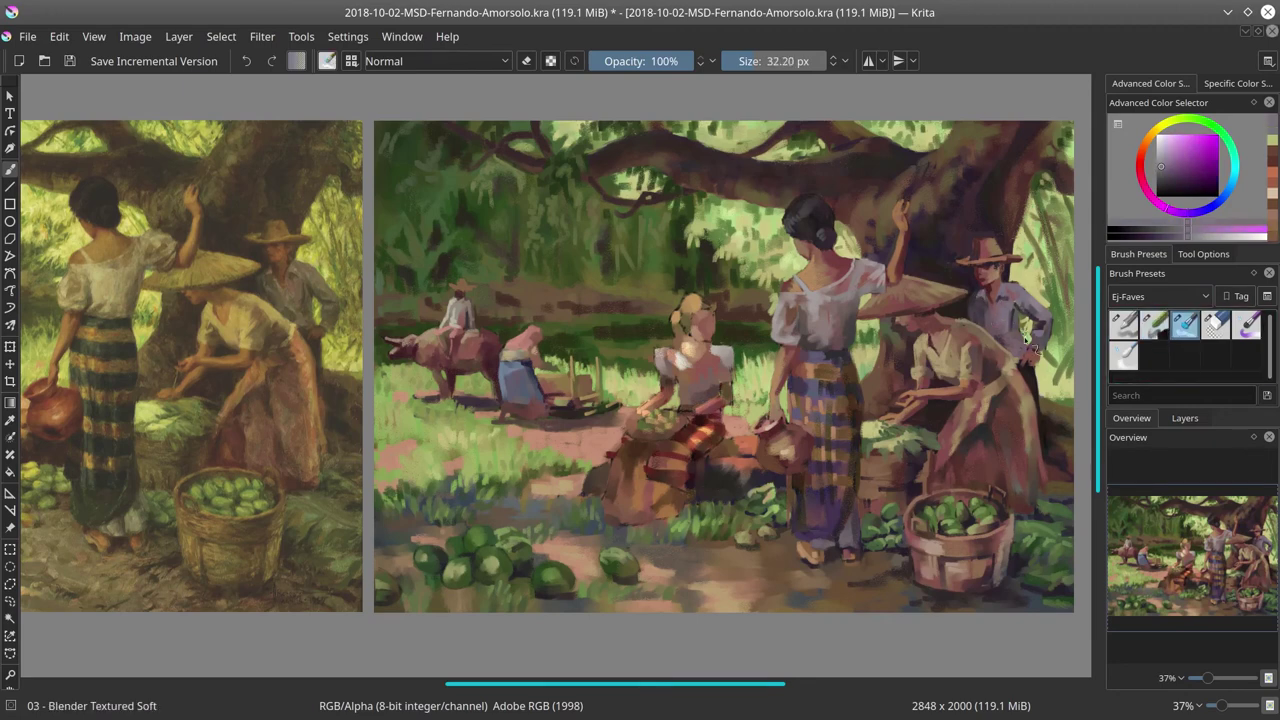
- Sample an orange-brown, blend strokes along the skirt toward the feet with a larger brush, and save
{"action": "key", "text": "slash"}
{"action": "left_click", "coordinate": [805, 385], "text": "ctrl"}
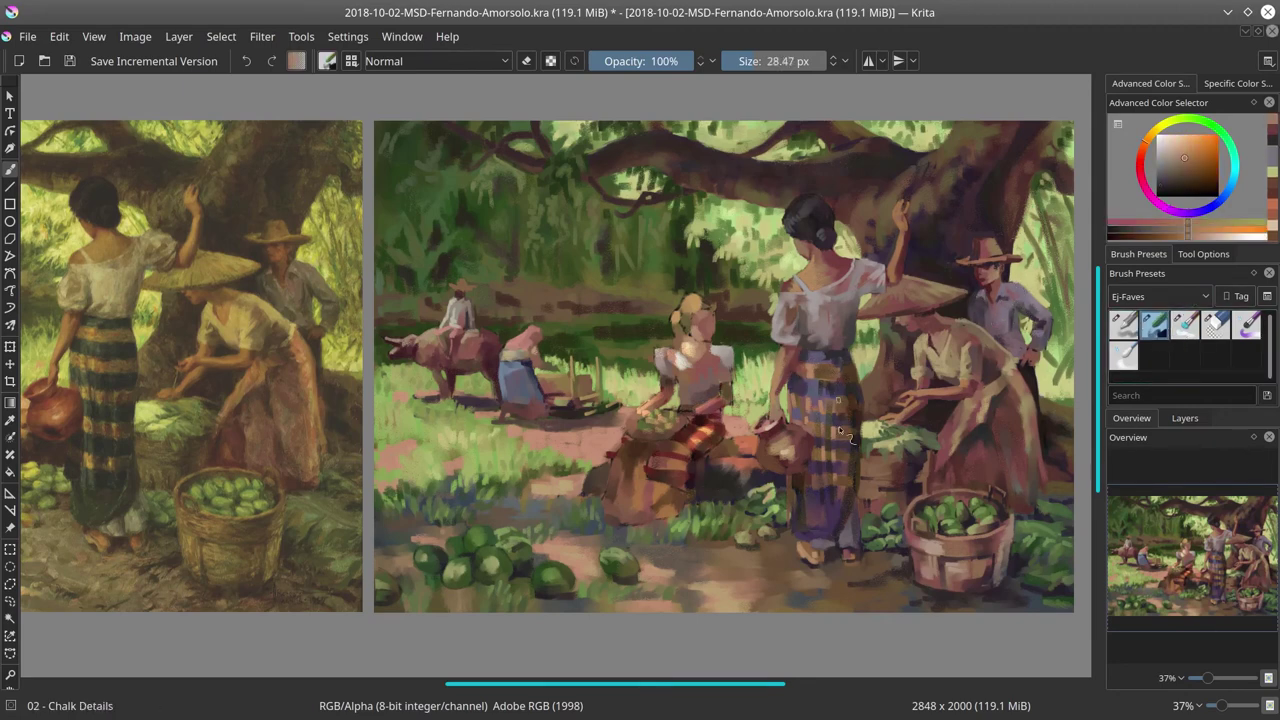
{"action": "key", "text": "slash"}
{"action": "mouse_move", "coordinate": [845, 393]}
{"action": "left_mouse_down"}
{"action": "mouse_move", "coordinate": [830, 362]}
{"action": "mouse_move", "coordinate": [857, 403]}
{"action": "left_mouse_up"}
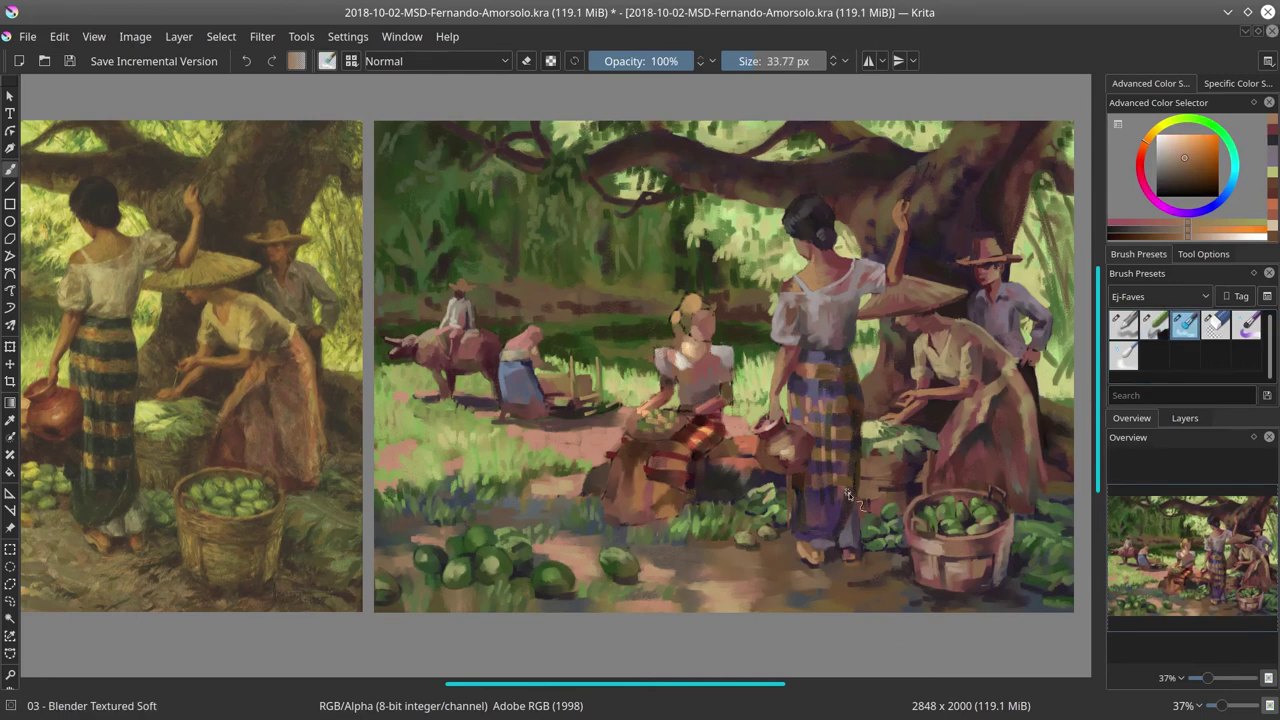
{"action": "left_click_drag", "start_coordinate": [804, 505], "coordinate": [812, 508]}
{"action": "key", "text": "ctrl+s"}
- Mirror the view and zoom out to see both paintings whole
{"action": "key", "text": "m"}
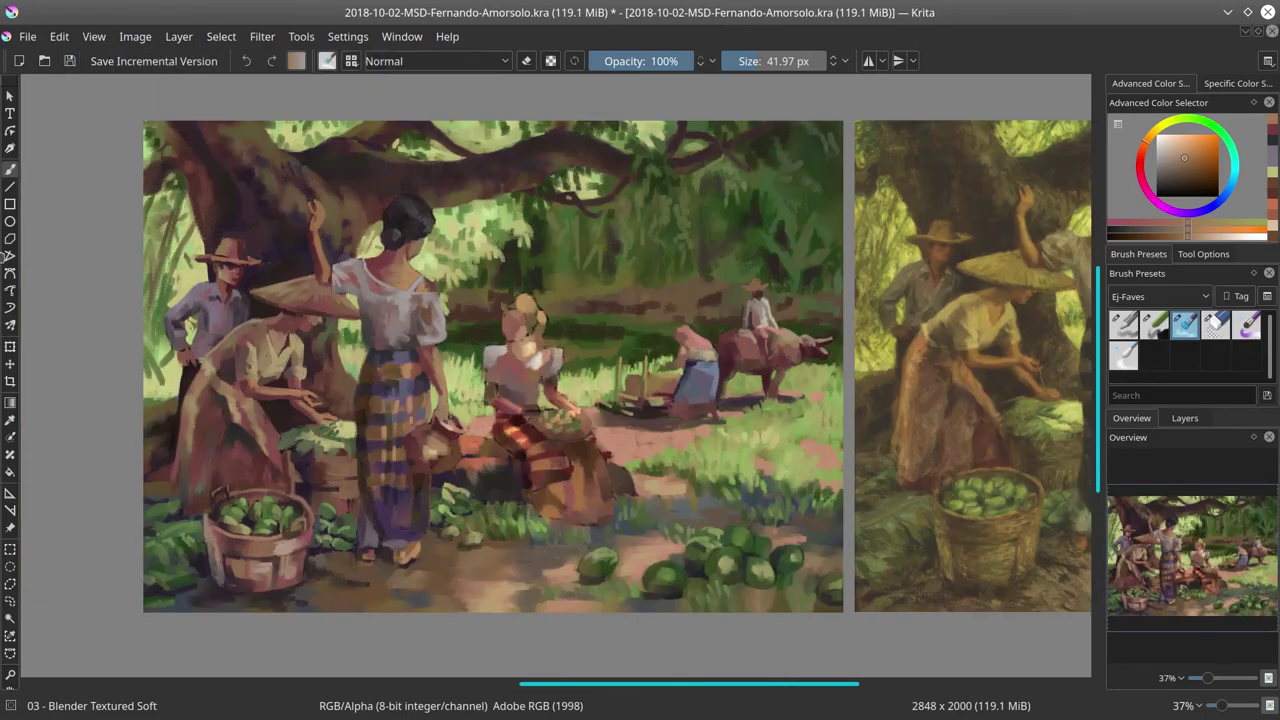
{"action": "left_click_drag", "start_coordinate": [627, 229], "coordinate": [539, 440]}
{"action": "key", "text": "minus"}
{"action": "key", "text": "minus"}
{"action": "key", "text": "minus"}
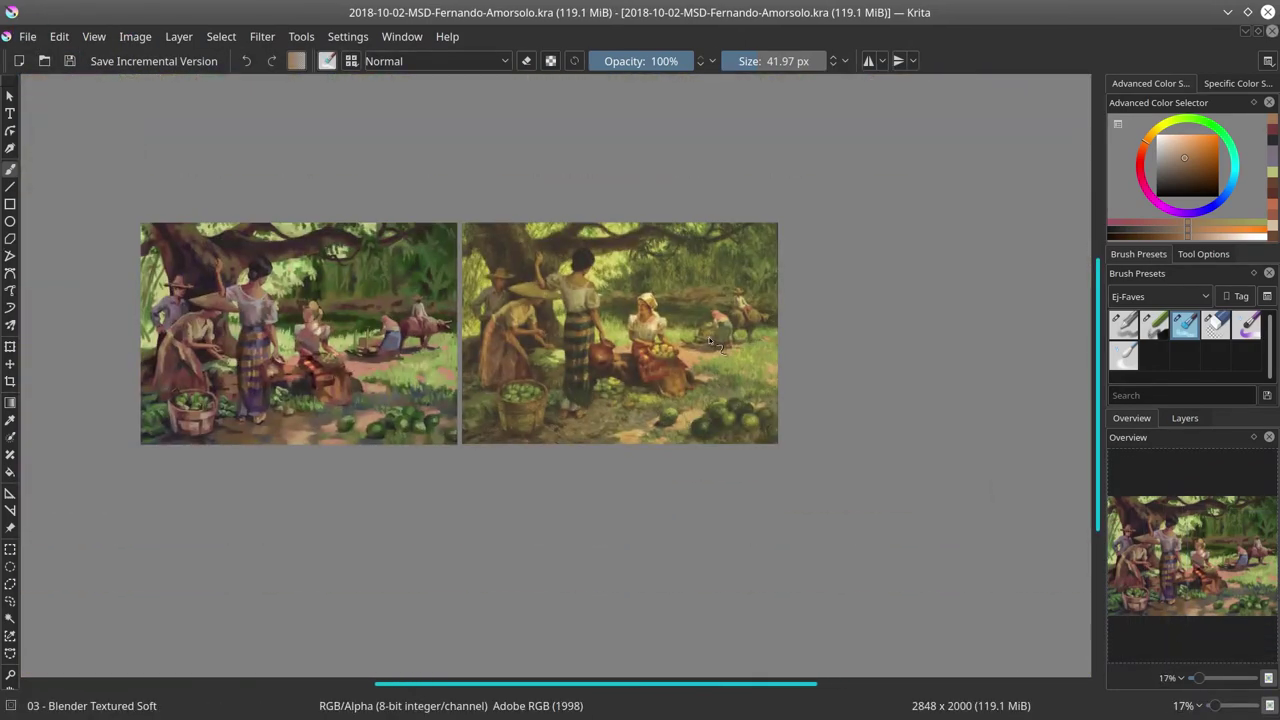
- Copy the seated woman from the Amorsolo reference, close it without saving, and save the study
{"action": "left_click", "coordinate": [28, 36]}
{"action": "left_click", "coordinate": [82, 62]}
{"action": "key", "text": "Return"}
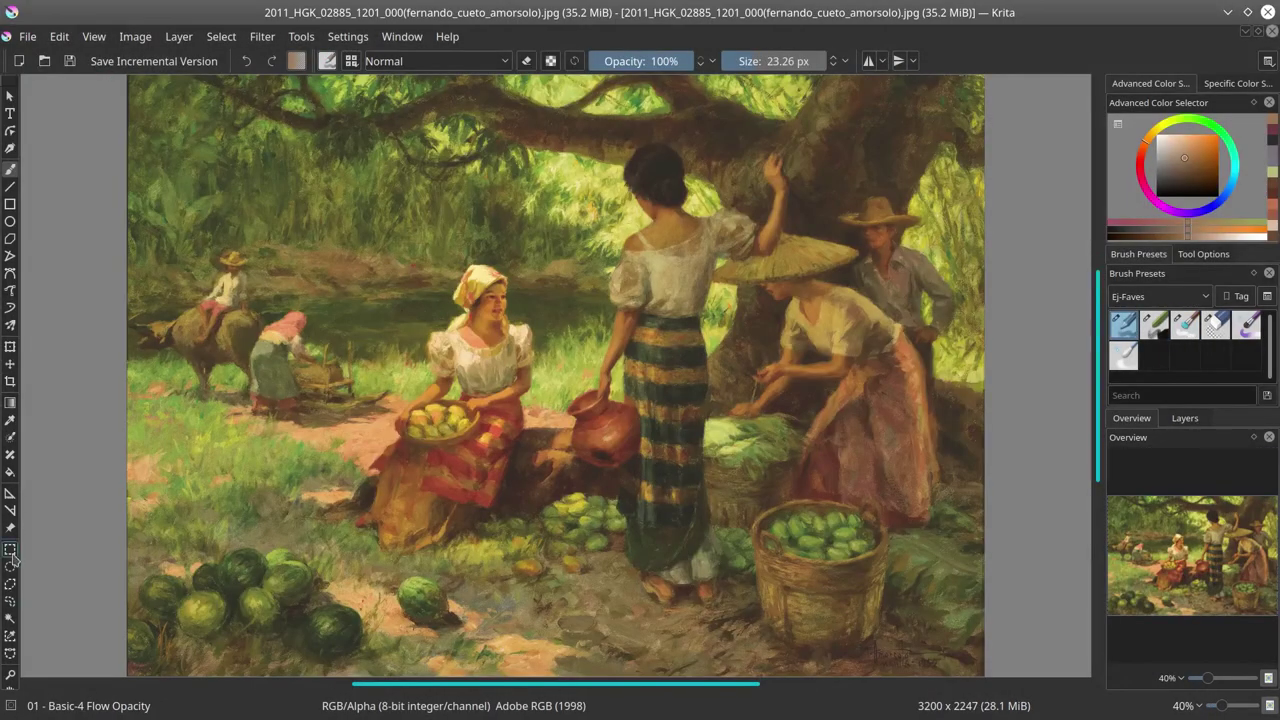
{"action": "key", "text": "ctrl+w"}
{"action": "key", "text": "n"}
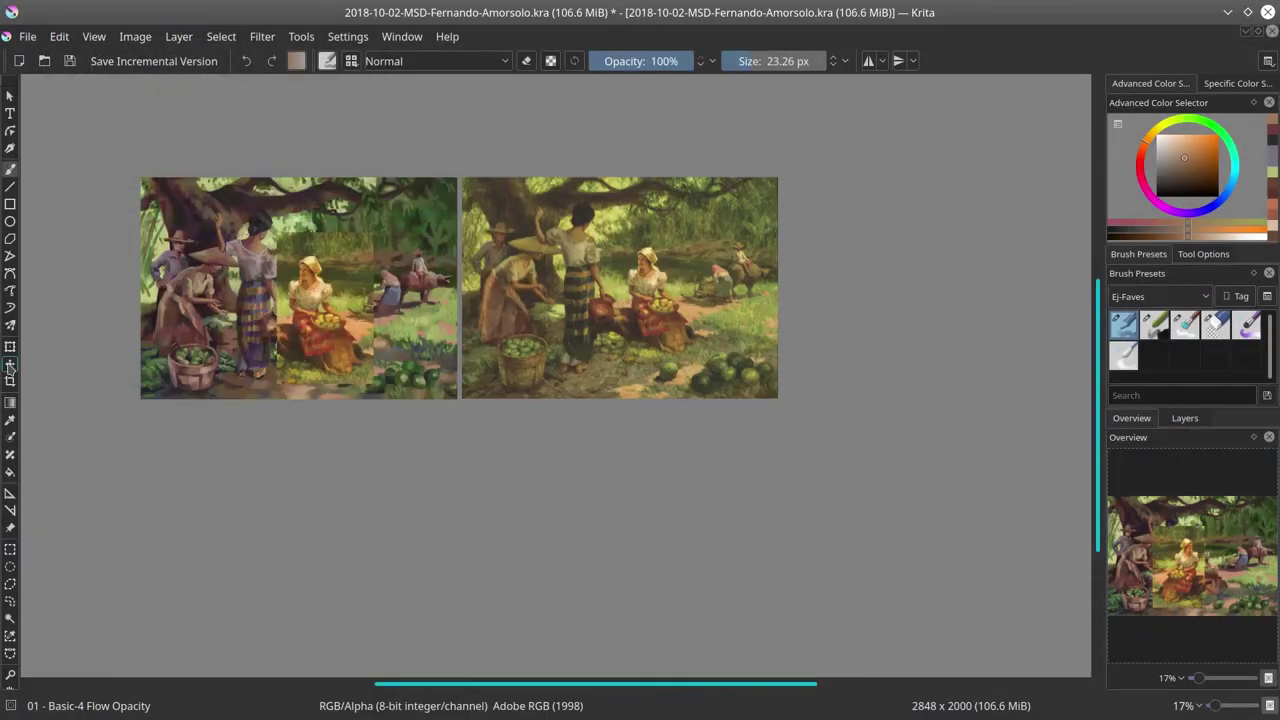
{"action": "key", "text": "ctrl+s"}
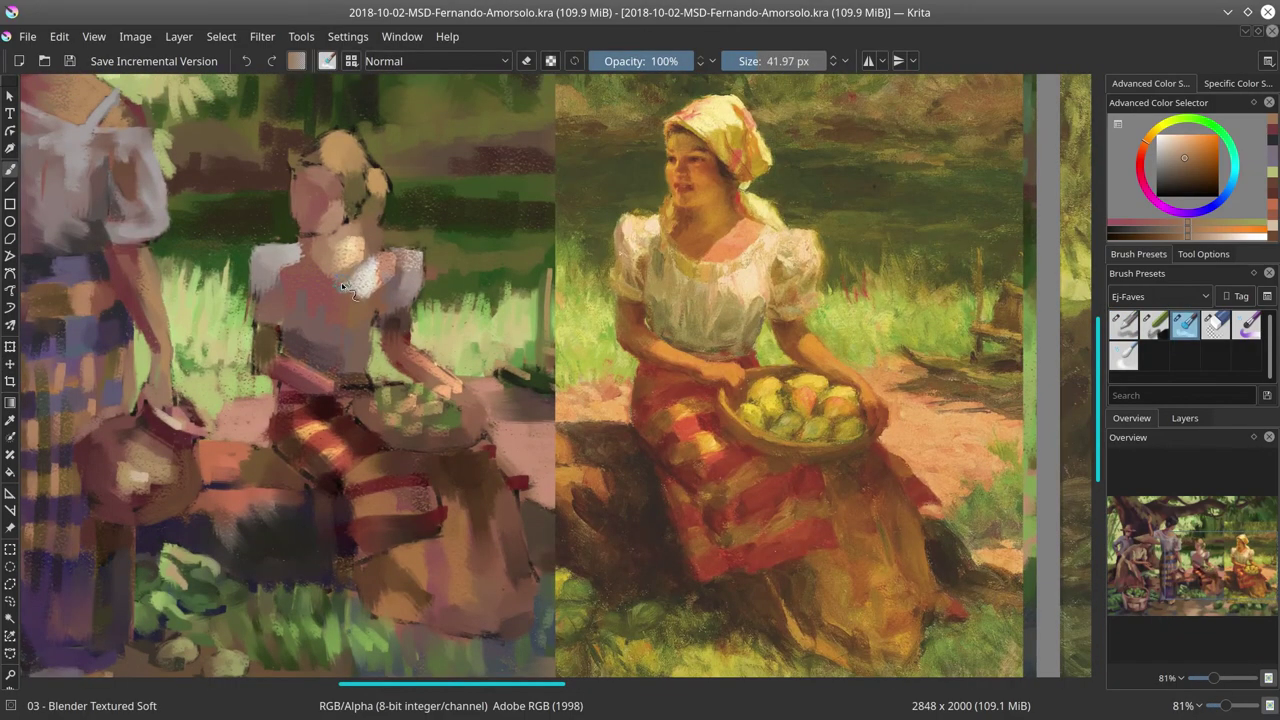
- Sample a darker colour and paint a small dark stroke on the face with Chalk Details
{"action": "left_click", "coordinate": [340, 285], "text": "ctrl"}
{"action": "key", "text": "/"}
{"action": "left_click", "coordinate": [300, 205]}
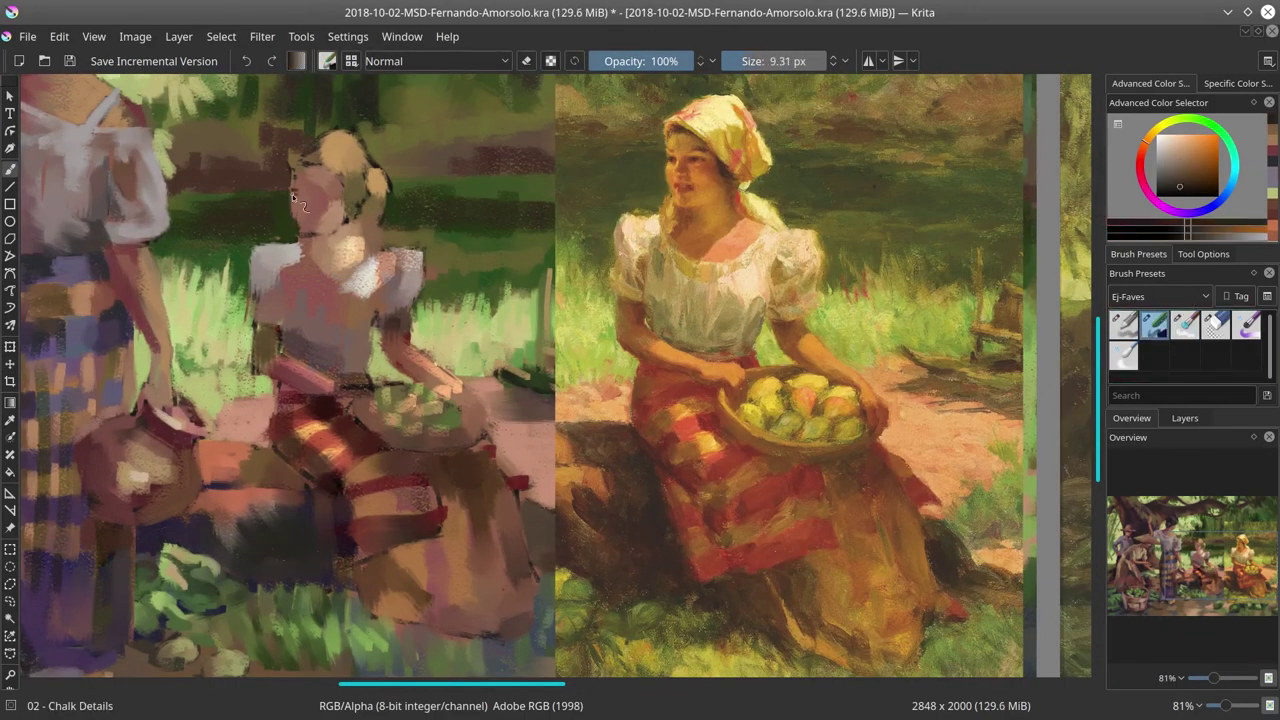
- Transform the pasted reference close-up, apply it, and save the study
{"action": "key", "text": "ctrl+t"}
{"action": "key", "text": "Return"}
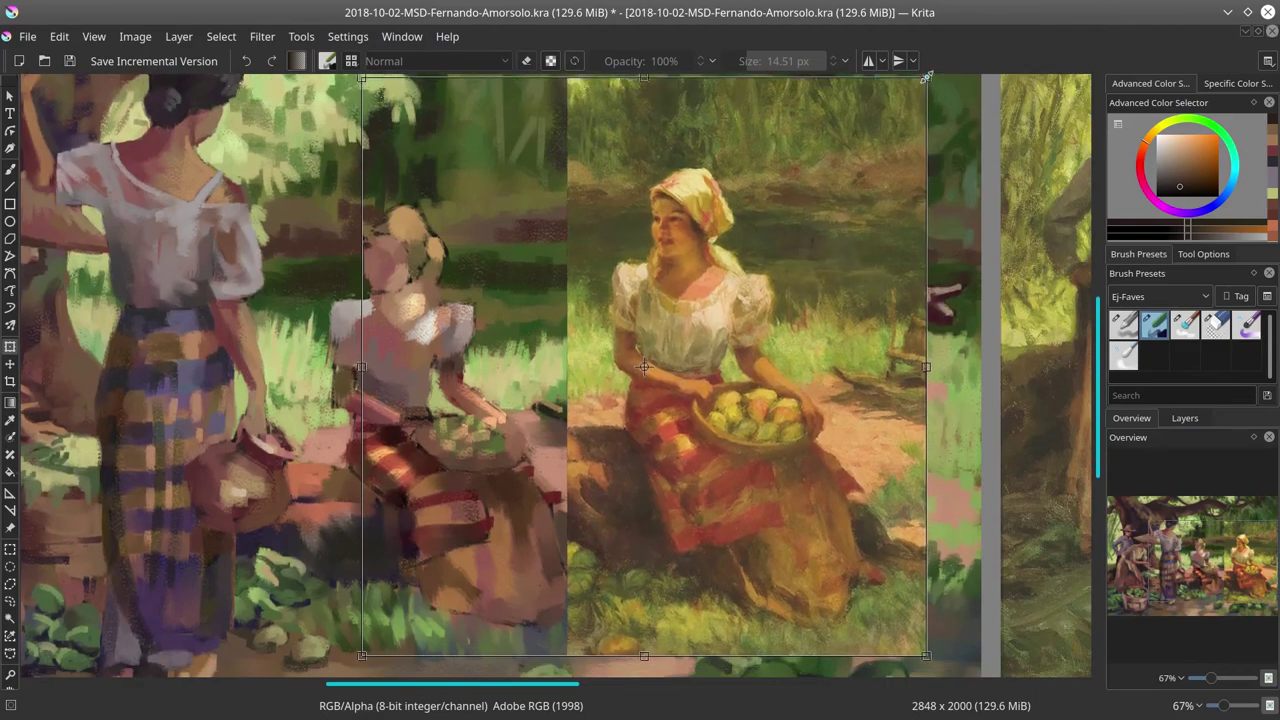
{"action": "key", "text": "b"}
{"action": "key", "text": "ctrl+s"}
- Switch to Layer 1 Merged and paint dark features on the seated woman's face
{"action": "scroll", "coordinate": [461, 353], "scroll_direction": "up", "scroll_amount": 2}
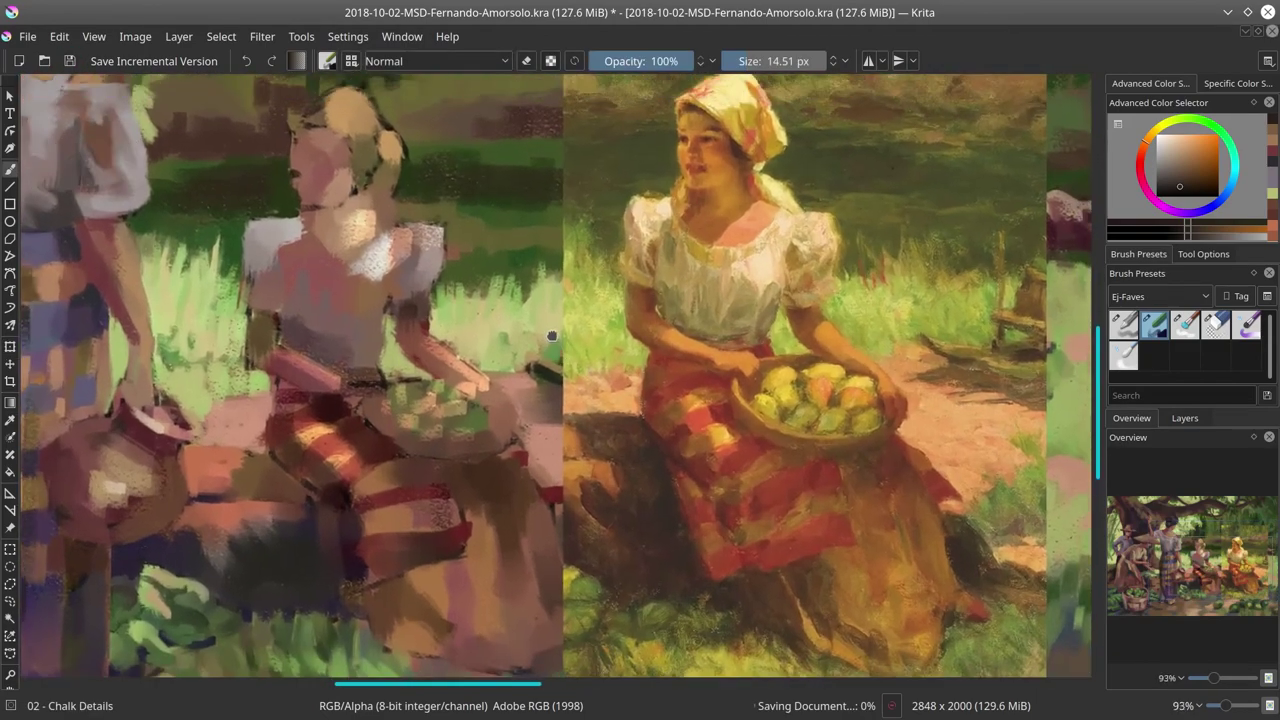
{"action": "left_click", "coordinate": [1184, 418]}
{"action": "left_click", "coordinate": [1210, 549]}
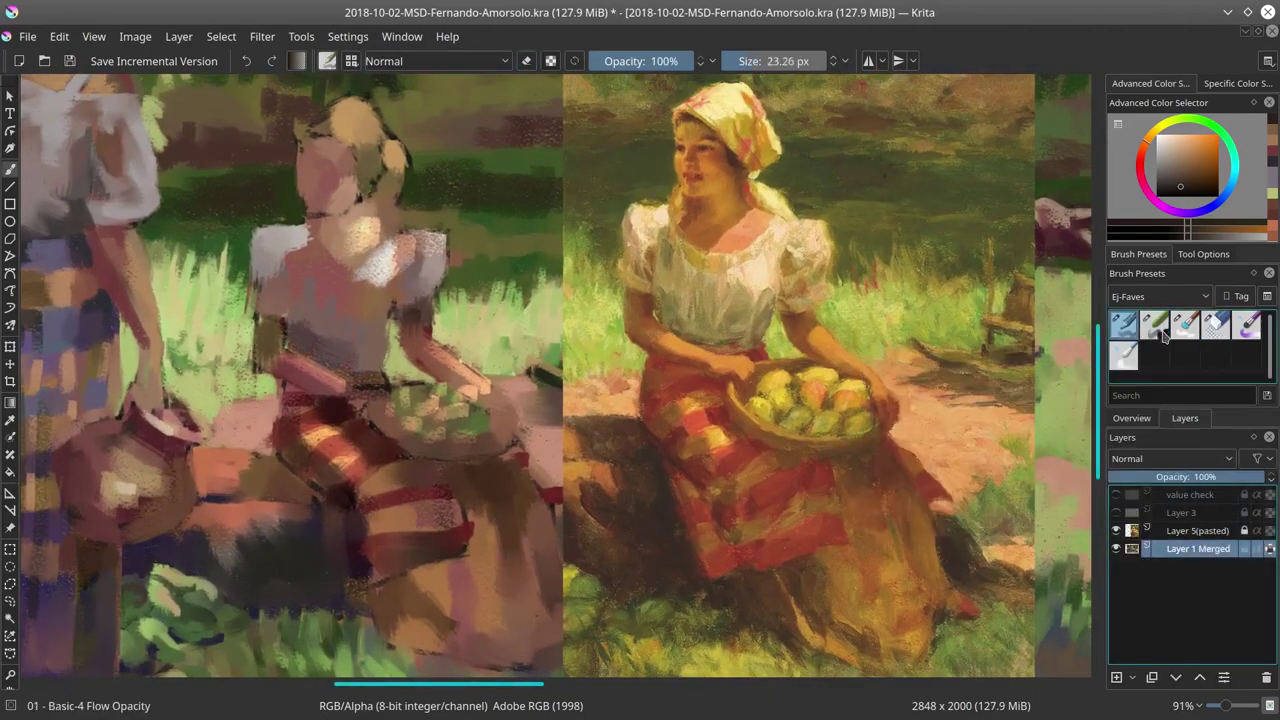
{"action": "key", "text": "bracketleft"}
{"action": "key", "text": "bracketleft"}
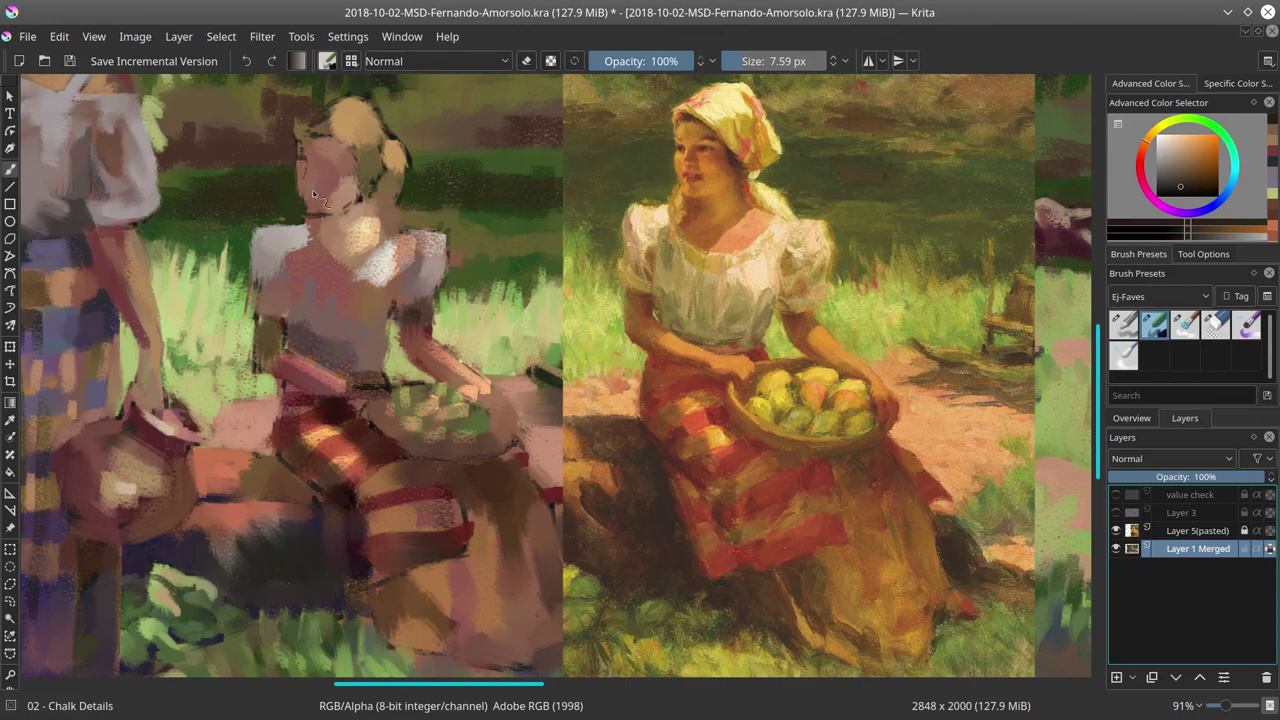
{"action": "key", "text": "bracketright"}
{"action": "key", "text": "bracketright"}
{"action": "key", "text": "bracketright"}
{"action": "left_click", "coordinate": [352, 243], "text": "ctrl"}
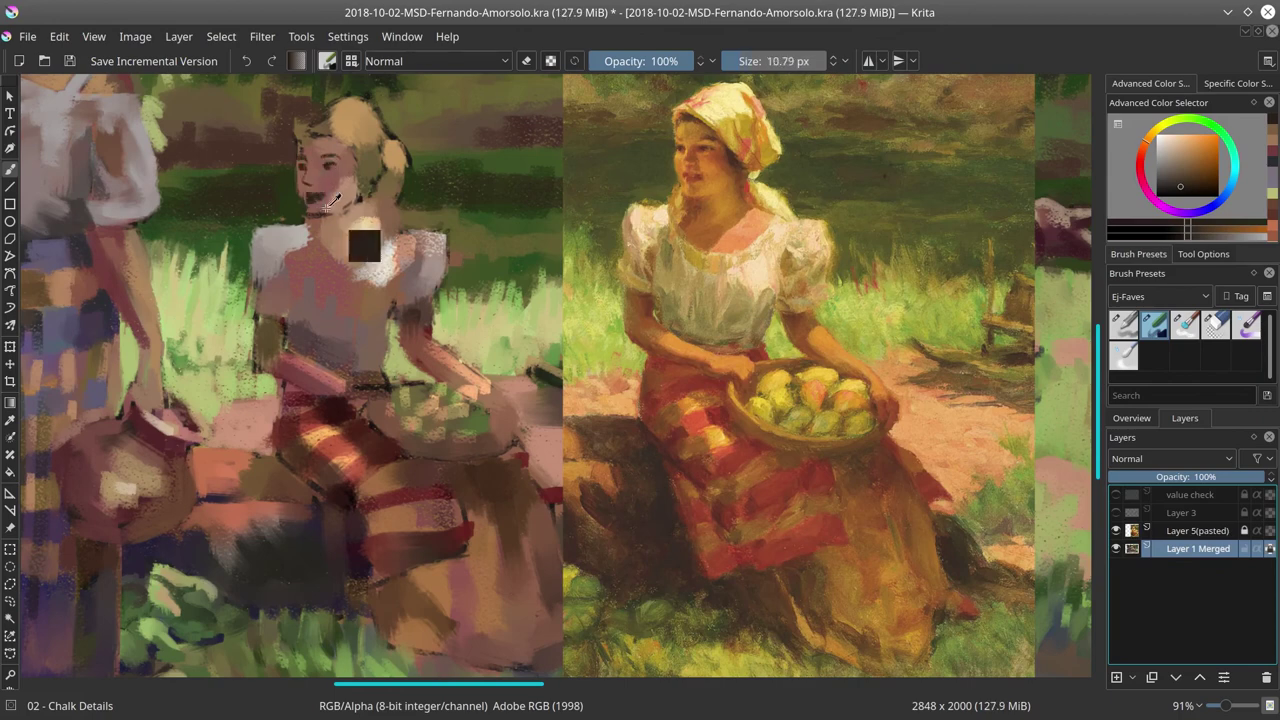
{"action": "key", "text": "bracketright"}
{"action": "key", "text": "bracketright"}
{"action": "left_click", "coordinate": [346, 239], "text": "ctrl"}
- Paint light strokes across the hair, then darken its right edge with orange-brown
{"action": "mouse_move", "coordinate": [326, 134]}
{"action": "left_mouse_down"}
{"action": "mouse_move", "coordinate": [353, 150]}
{"action": "mouse_move", "coordinate": [330, 105]}
{"action": "left_mouse_up"}
{"action": "left_click", "coordinate": [353, 150], "text": "ctrl"}
{"action": "key", "text": "bracketright"}
{"action": "left_click", "coordinate": [393, 148], "text": "ctrl"}
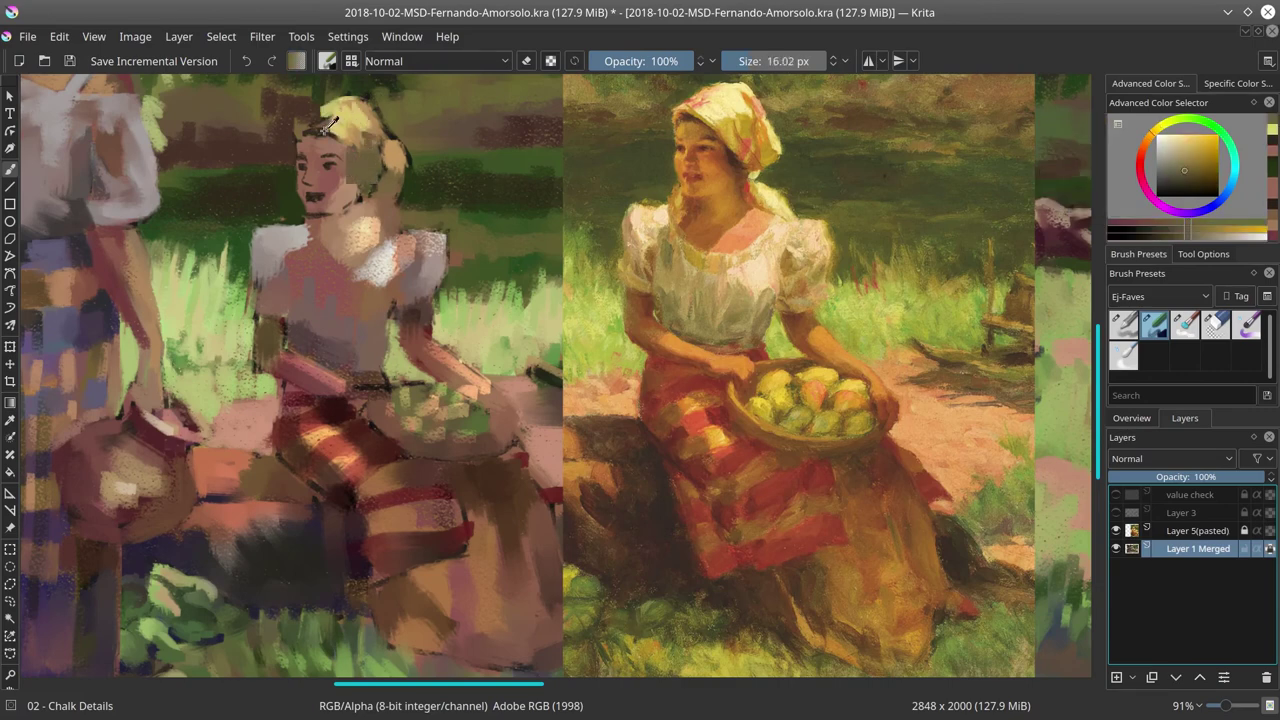
{"action": "left_click", "coordinate": [377, 186], "text": "ctrl"}
{"action": "left_click", "coordinate": [382, 182], "text": "ctrl"}
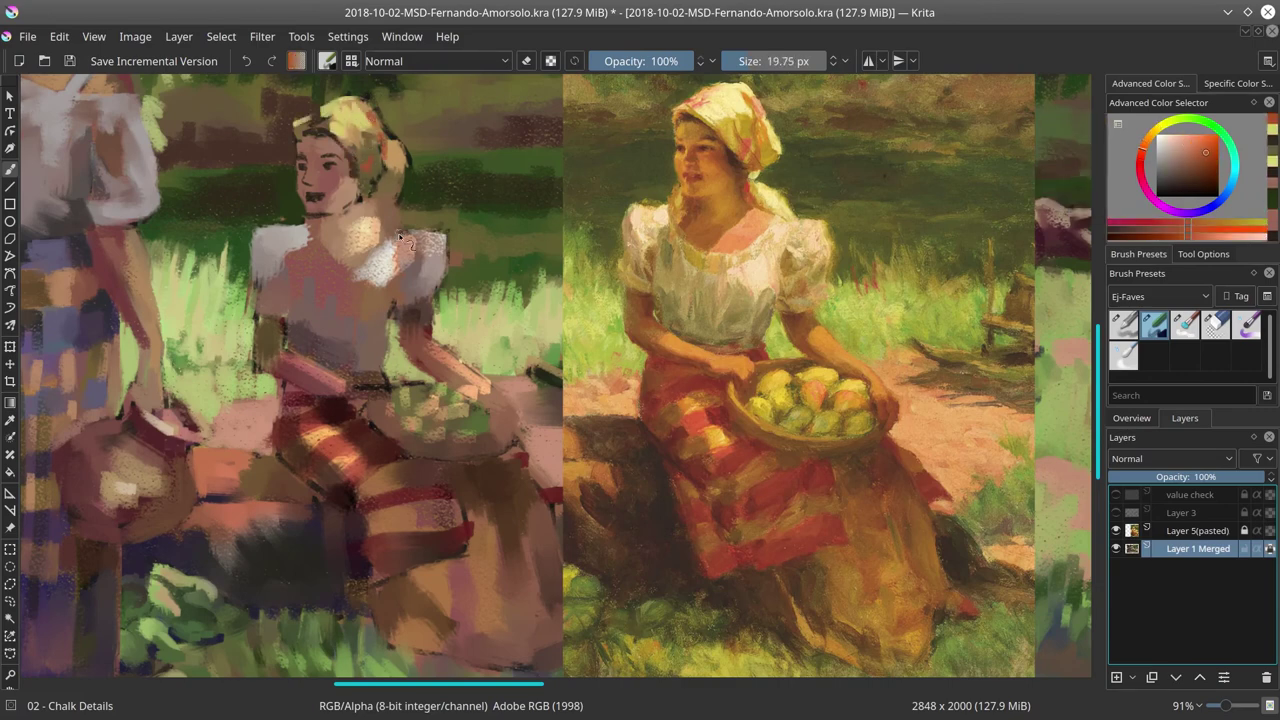
- Shade the neck with a smaller brush in greyish brown
{"action": "left_click", "coordinate": [410, 157], "text": "ctrl"}
{"action": "key", "text": "bracketleft"}
{"action": "key", "text": "bracketleft"}
{"action": "key", "text": "bracketleft"}
{"action": "left_click", "coordinate": [385, 203], "text": "ctrl"}
{"action": "left_click", "coordinate": [382, 205], "text": "ctrl"}
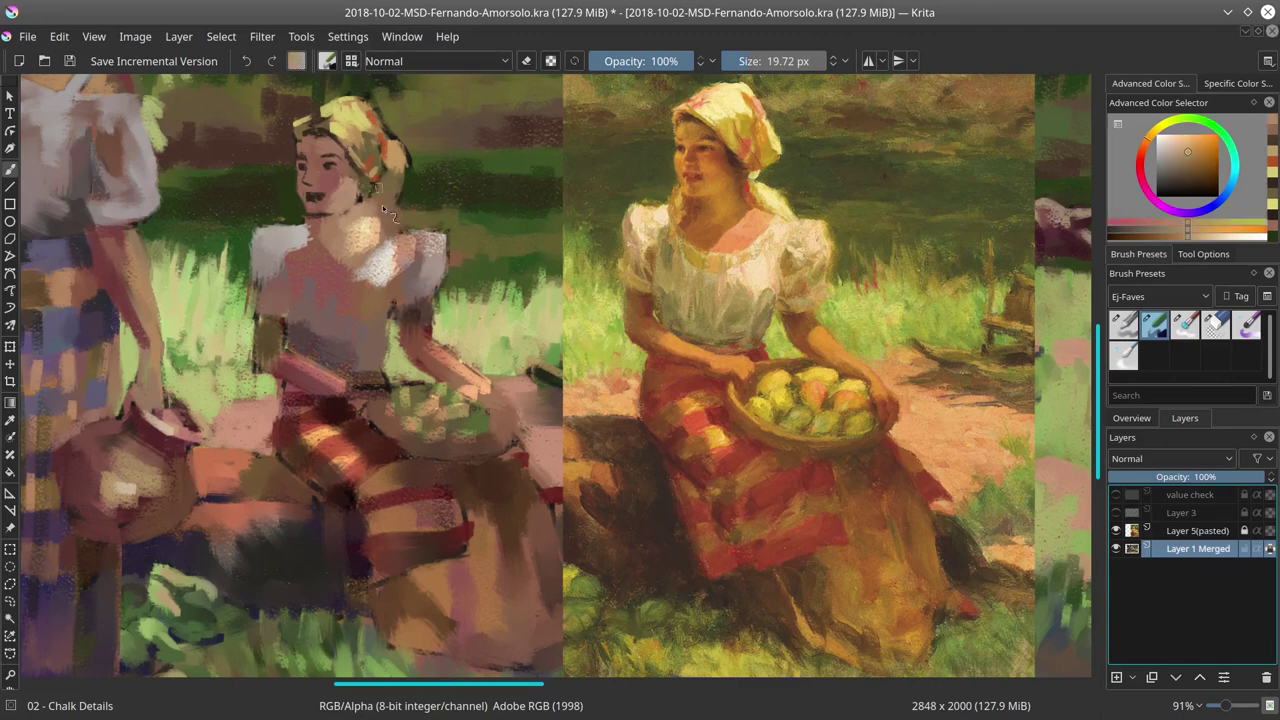
{"action": "left_click", "coordinate": [378, 210], "text": "ctrl"}
{"action": "key", "text": "bracketright"}
{"action": "key", "text": "bracketright"}
{"action": "key", "text": "bracketright"}
{"action": "key", "text": "bracketright"}
- Paint light green sampled from the background behind the head
{"action": "left_click", "coordinate": [391, 151], "text": "ctrl"}
{"action": "left_click", "coordinate": [390, 170], "text": "ctrl"}
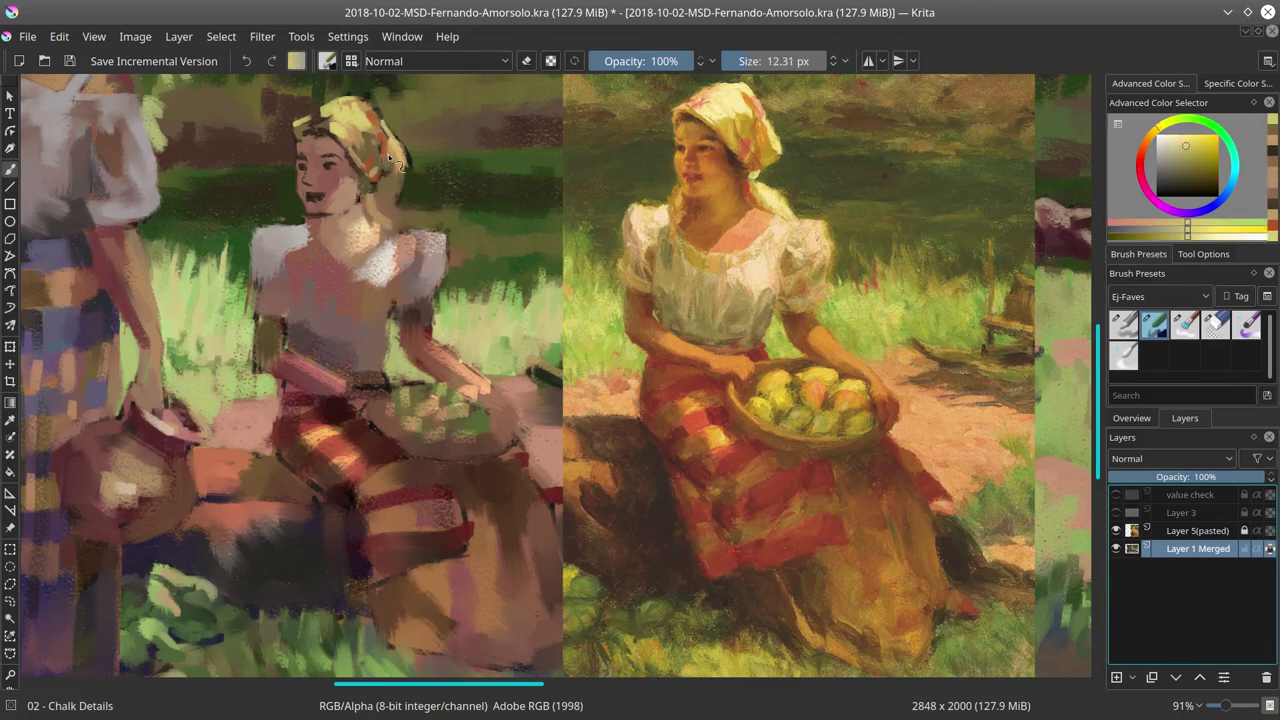
{"action": "left_click", "coordinate": [387, 185], "text": "ctrl"}
{"action": "key", "text": "bracketleft"}
{"action": "key", "text": "bracketleft"}
{"action": "left_click", "coordinate": [426, 152], "text": "ctrl"}
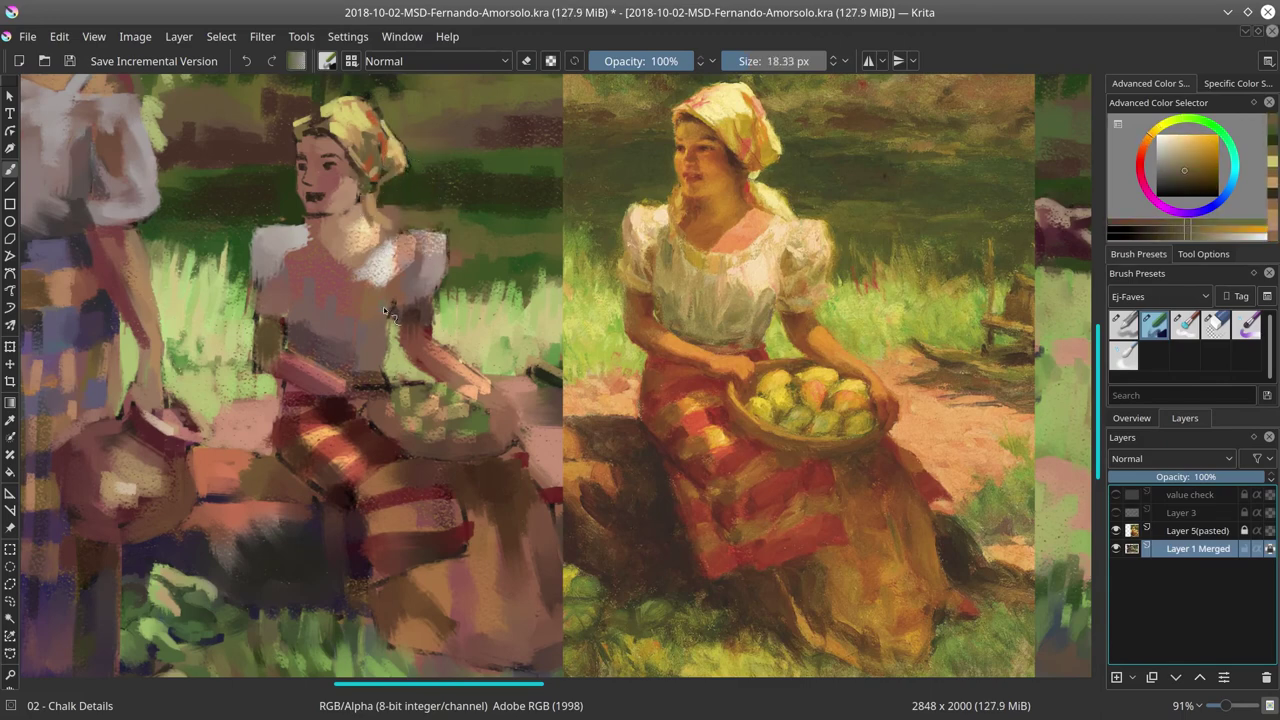
- Sample a pale cyan-grey from the painting and dab it onto the blouse
{"action": "left_click", "coordinate": [433, 252], "text": "ctrl"}
{"action": "left_click", "coordinate": [410, 200], "text": "ctrl"}
{"action": "left_click", "coordinate": [405, 196], "text": "ctrl"}
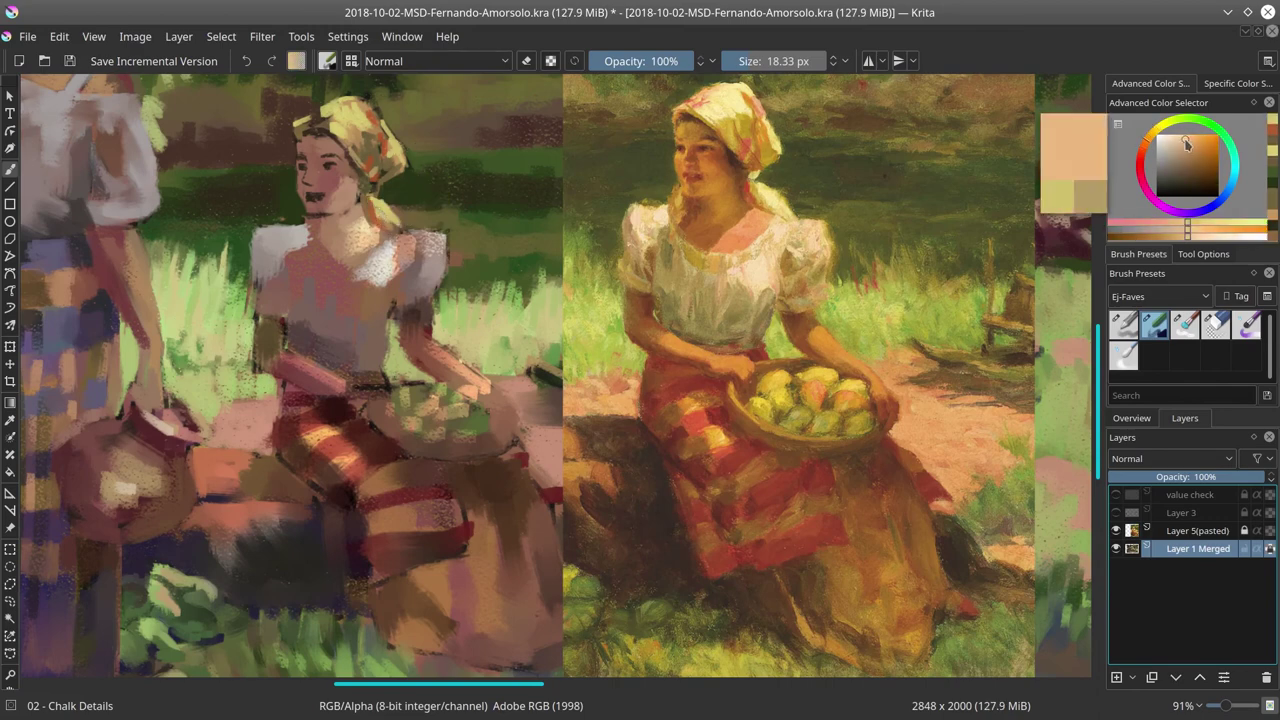
{"action": "key", "text": "bracketright"}
{"action": "key", "text": "bracketright"}
{"action": "key", "text": "bracketright"}
{"action": "key", "text": "bracketright"}
{"action": "key", "text": "bracketright"}
{"action": "key", "text": "bracketright"}
{"action": "key", "text": "bracketright"}
{"action": "key", "text": "bracketright"}
{"action": "left_click", "coordinate": [410, 219], "text": "ctrl"}
{"action": "key", "text": "bracketright"}
{"action": "key", "text": "bracketright"}
{"action": "key", "text": "bracketright"}
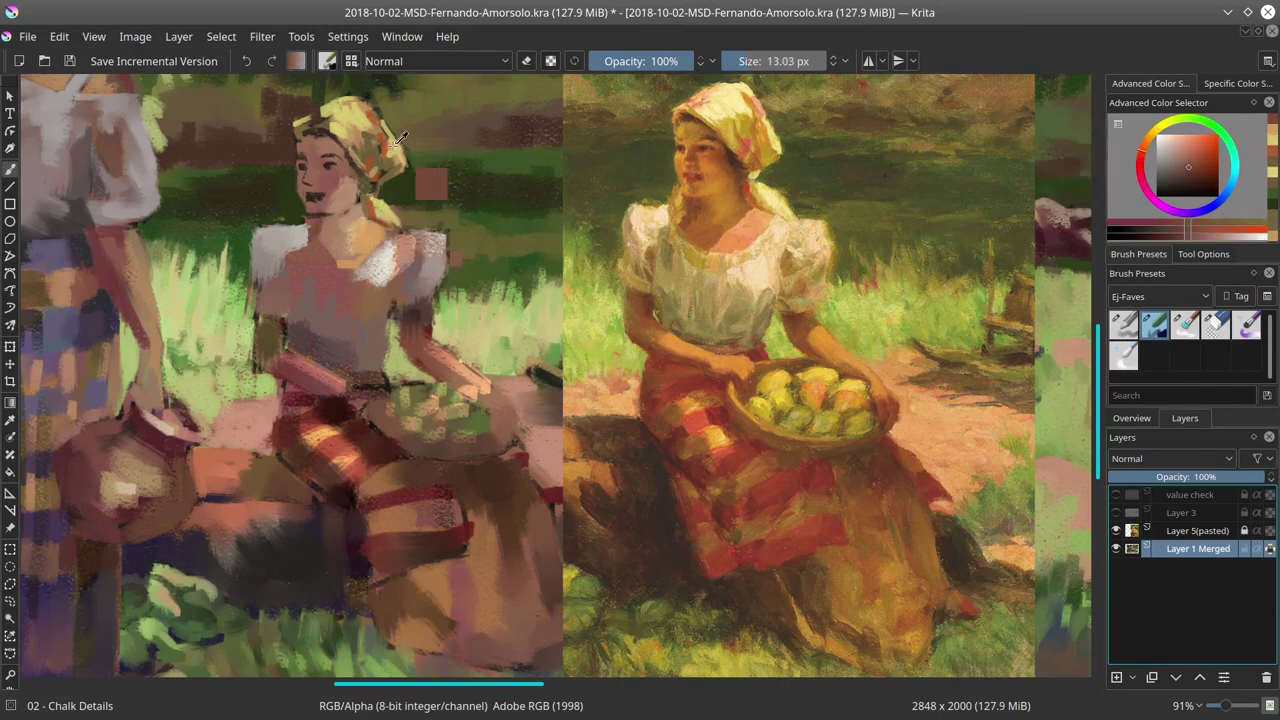
{"action": "left_click", "coordinate": [323, 236], "text": "ctrl"}
{"action": "left_click", "coordinate": [310, 300], "text": "ctrl"}
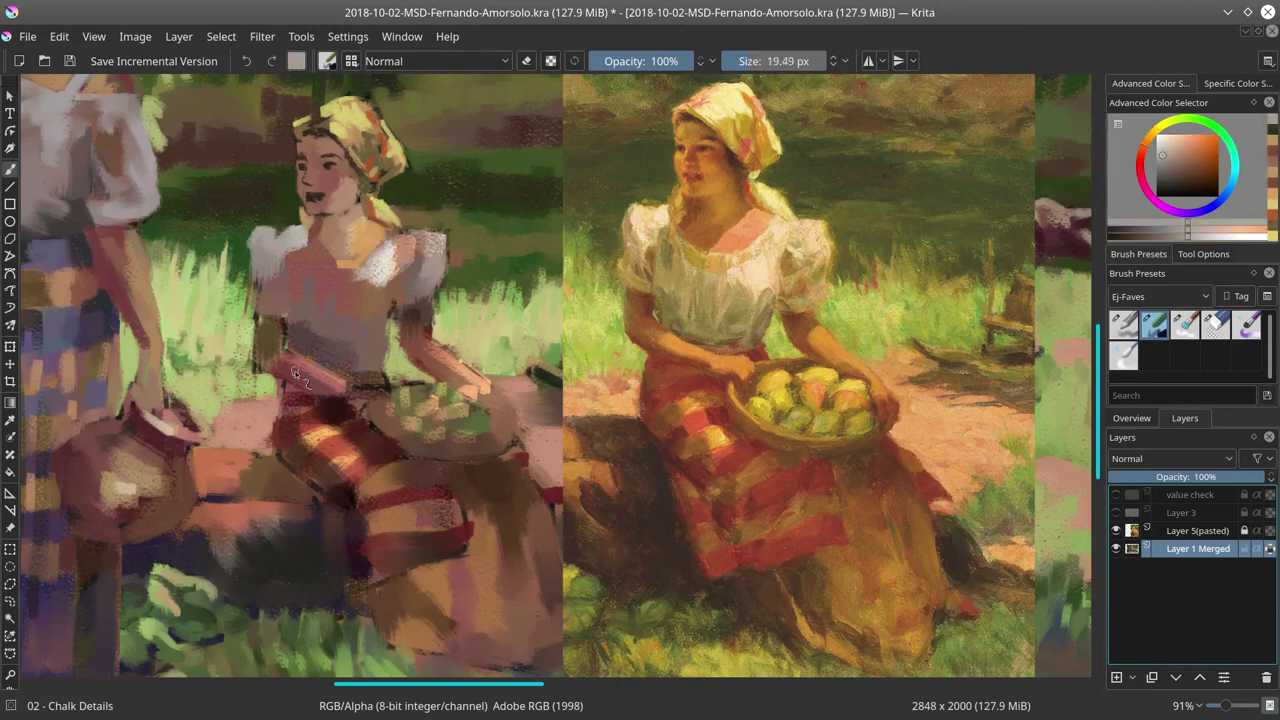
{"action": "left_click", "coordinate": [322, 245], "text": "ctrl"}
{"action": "key", "text": "bracketleft"}
{"action": "key", "text": "bracketleft"}
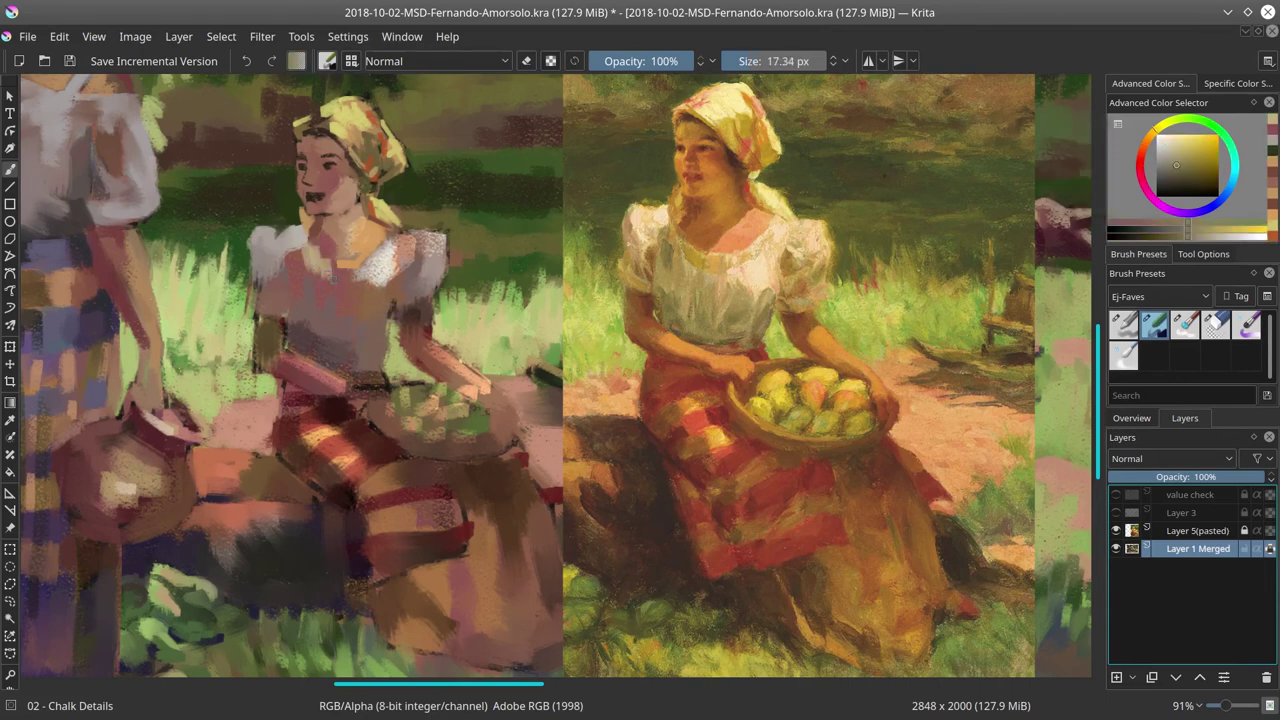
{"action": "left_click", "coordinate": [303, 313], "text": "ctrl"}
{"action": "left_click_drag", "start_coordinate": [292, 284], "coordinate": [300, 292]}
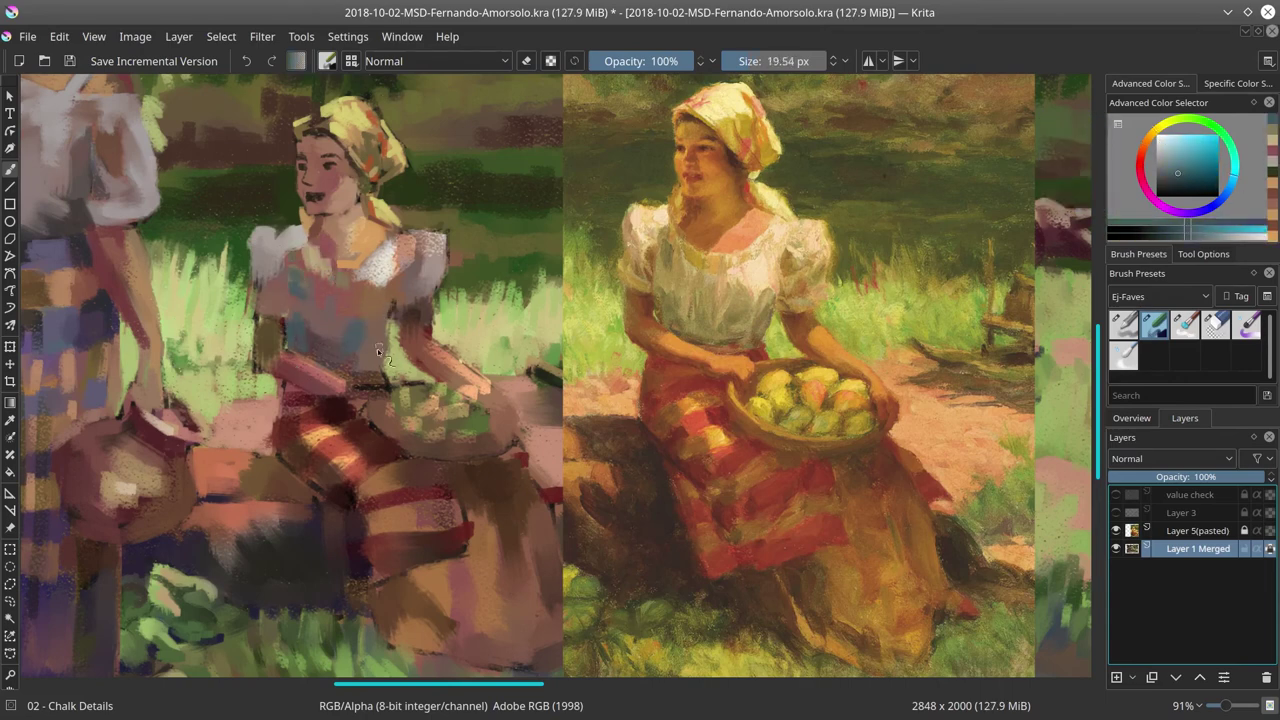
- Paint small dabs on the headscarf and face with colours sampled from the face
{"action": "left_click", "coordinate": [497, 469], "text": "ctrl"}
{"action": "key", "text": "bracketright"}
{"action": "key", "text": "bracketright"}
{"action": "key", "text": "bracketright"}
{"action": "key", "text": "bracketright"}
{"action": "key", "text": "bracketleft"}
{"action": "key", "text": "bracketleft"}
{"action": "left_click", "coordinate": [320, 110], "text": "ctrl"}
{"action": "left_click_drag", "start_coordinate": [300, 100], "coordinate": [340, 120]}
- Dab dark red onto the woman's face, then shrink the brush for finer detail
{"action": "left_click", "coordinate": [329, 172], "text": "ctrl"}
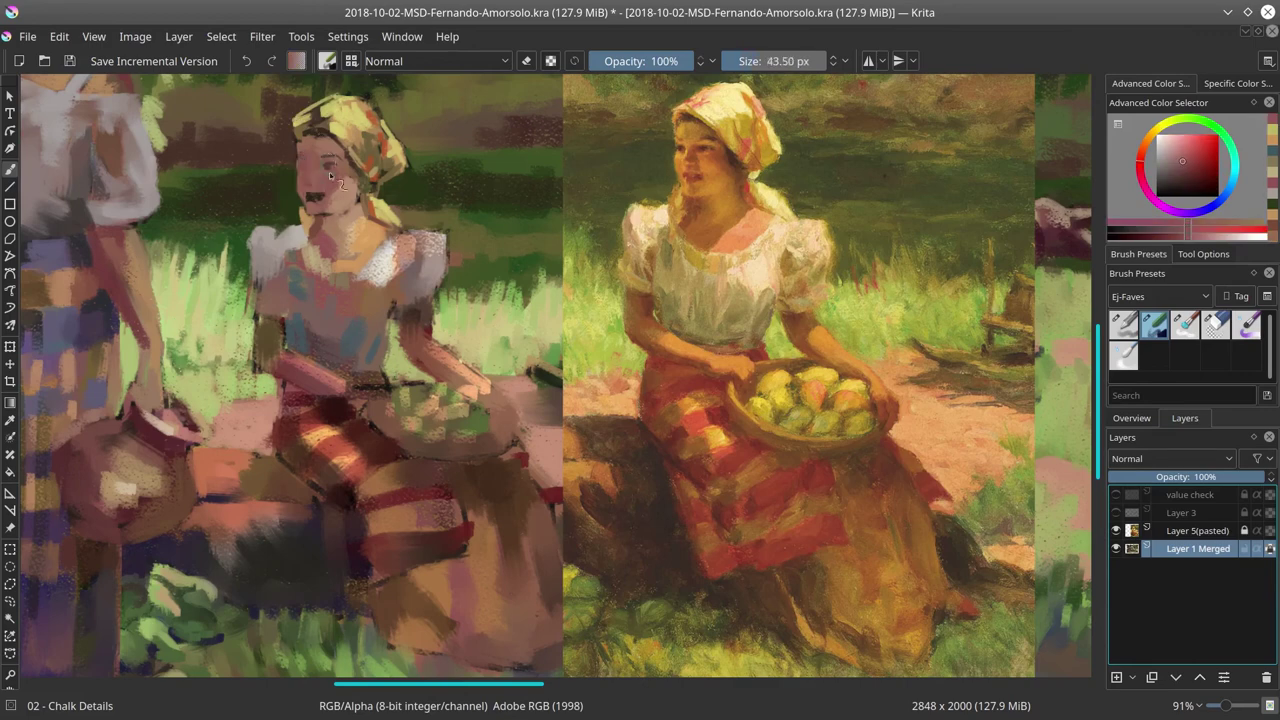
{"action": "left_click", "coordinate": [329, 172], "text": "ctrl"}
{"action": "mouse_move", "coordinate": [295, 162]}
{"action": "left_mouse_down"}
{"action": "mouse_move", "coordinate": [298, 172]}
{"action": "mouse_move", "coordinate": [333, 120]}
{"action": "left_mouse_up"}
{"action": "left_click", "coordinate": [330, 125], "text": "ctrl"}
{"action": "left_click", "coordinate": [333, 120], "text": "ctrl"}
{"action": "key", "text": "bracketleft"}
{"action": "key", "text": "bracketleft"}
{"action": "key", "text": "bracketleft"}
{"action": "key", "text": "bracketleft"}
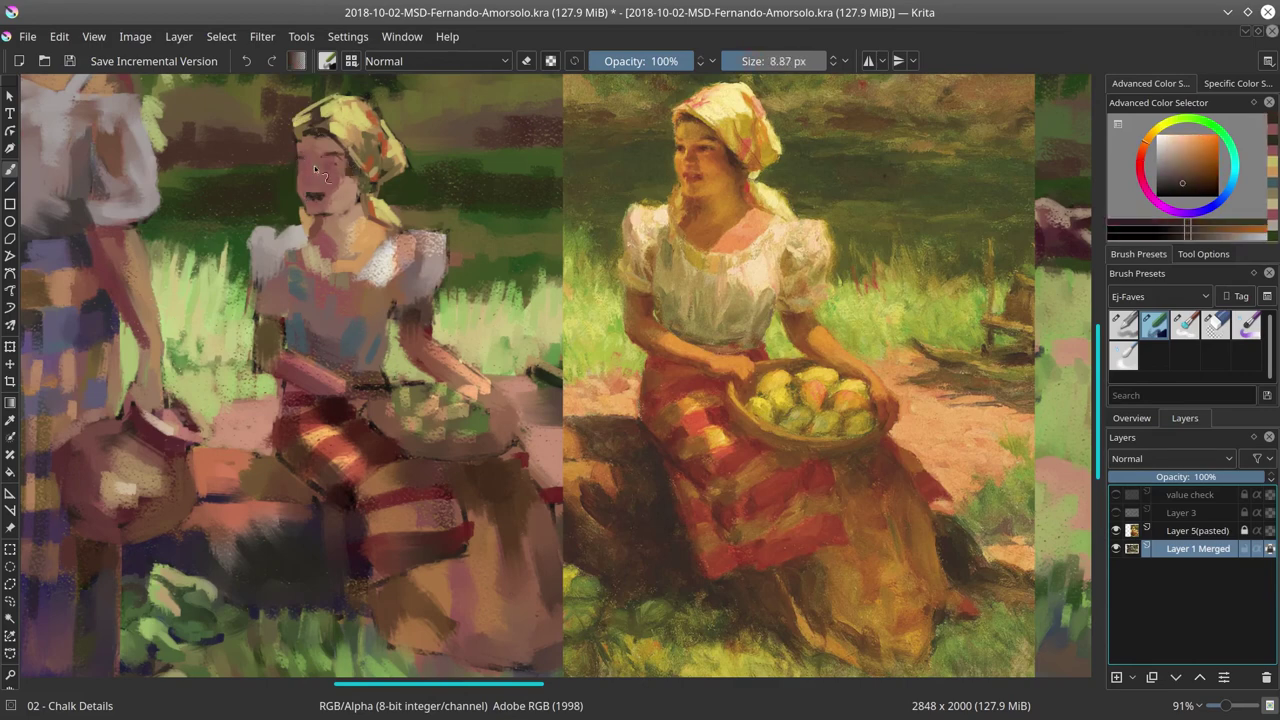
- Paint light cream strokes on the blouse using a sampled cream colour
{"action": "left_click", "coordinate": [314, 174], "text": "ctrl"}
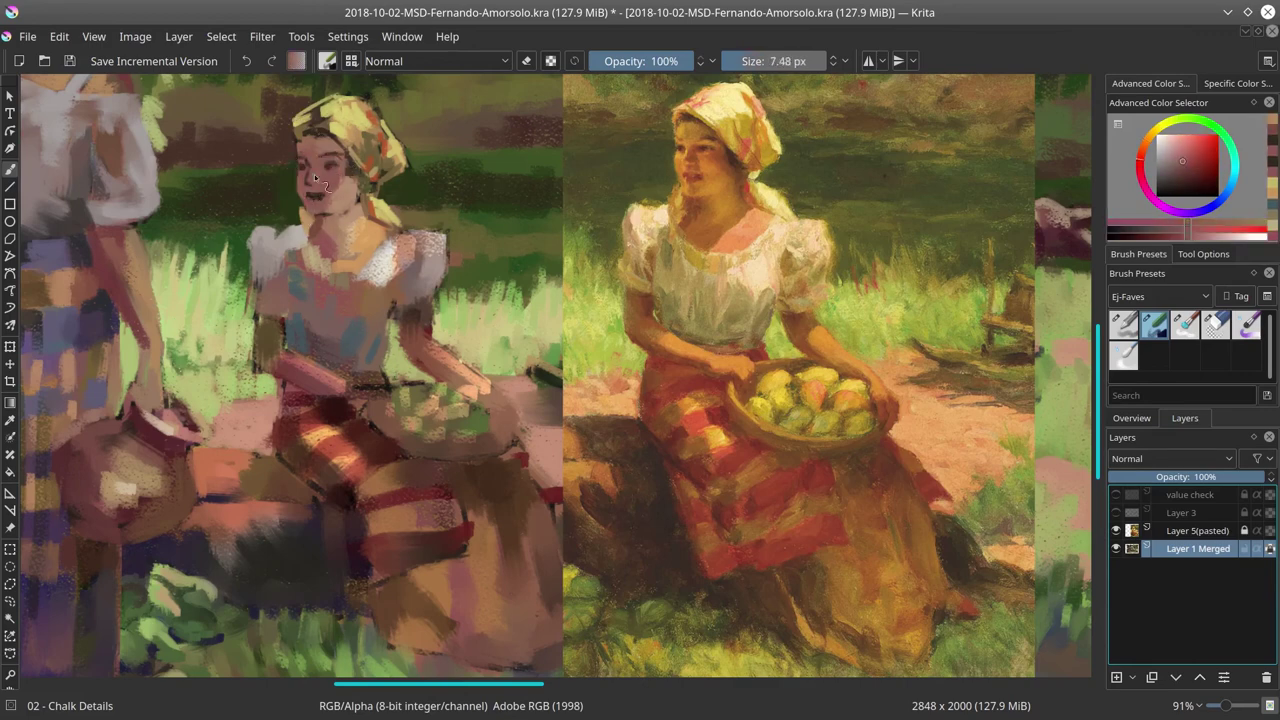
{"action": "left_click", "coordinate": [258, 283], "text": "ctrl"}
{"action": "key", "text": "bracketright"}
{"action": "key", "text": "bracketright"}
{"action": "key", "text": "bracketright"}
{"action": "key", "text": "bracketright"}
{"action": "left_click", "coordinate": [269, 270], "text": "ctrl"}
{"action": "key", "text": "bracketright"}
{"action": "key", "text": "bracketright"}
{"action": "key", "text": "bracketright"}
{"action": "key", "text": "bracketright"}
{"action": "left_click", "coordinate": [276, 256], "text": "ctrl"}
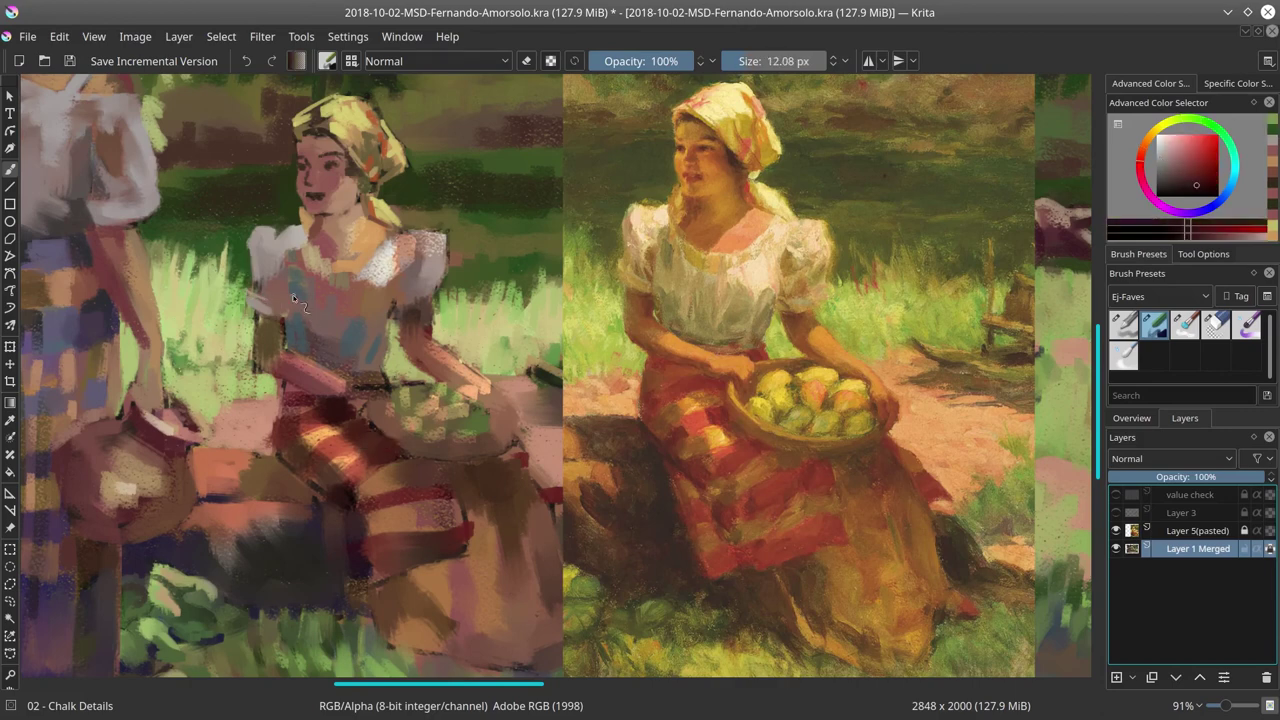
{"action": "left_click", "coordinate": [283, 244], "text": "ctrl"}
{"action": "left_click", "coordinate": [290, 232], "text": "ctrl"}
{"action": "left_click_drag", "start_coordinate": [290, 232], "coordinate": [302, 244]}
- Add more cream strokes down the blouse and sample a blouse highlight colour
{"action": "key", "text": "bracketleft"}
{"action": "key", "text": "bracketleft"}
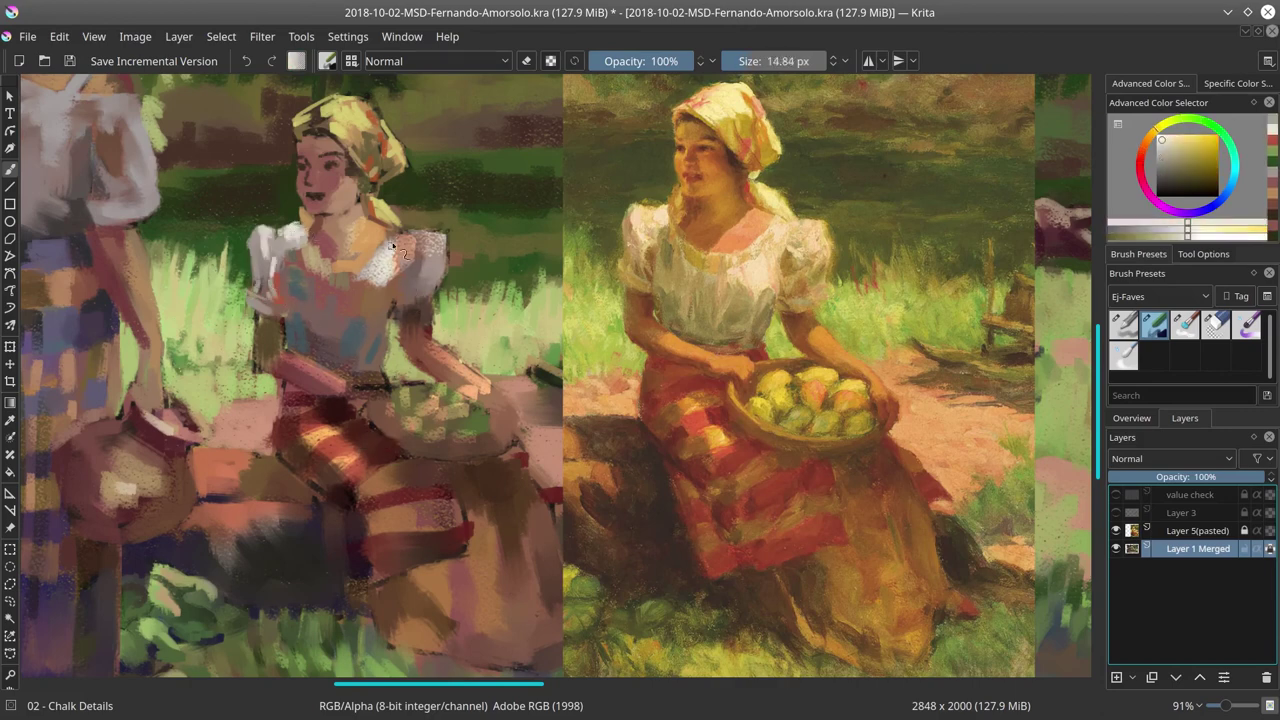
{"action": "mouse_move", "coordinate": [386, 234]}
{"action": "left_mouse_down"}
{"action": "mouse_move", "coordinate": [348, 272]}
{"action": "mouse_move", "coordinate": [370, 325]}
{"action": "mouse_move", "coordinate": [355, 300]}
{"action": "mouse_move", "coordinate": [350, 325]}
{"action": "left_mouse_up"}
{"action": "key", "text": "bracketright"}
{"action": "key", "text": "bracketright"}
{"action": "left_click", "coordinate": [420, 248], "text": "ctrl"}
{"action": "left_click", "coordinate": [400, 270], "text": "ctrl"}
{"action": "left_click", "coordinate": [368, 285], "text": "ctrl"}
{"action": "left_click", "coordinate": [335, 295], "text": "ctrl"}
{"action": "key", "text": "bracketright"}
{"action": "key", "text": "bracketright"}
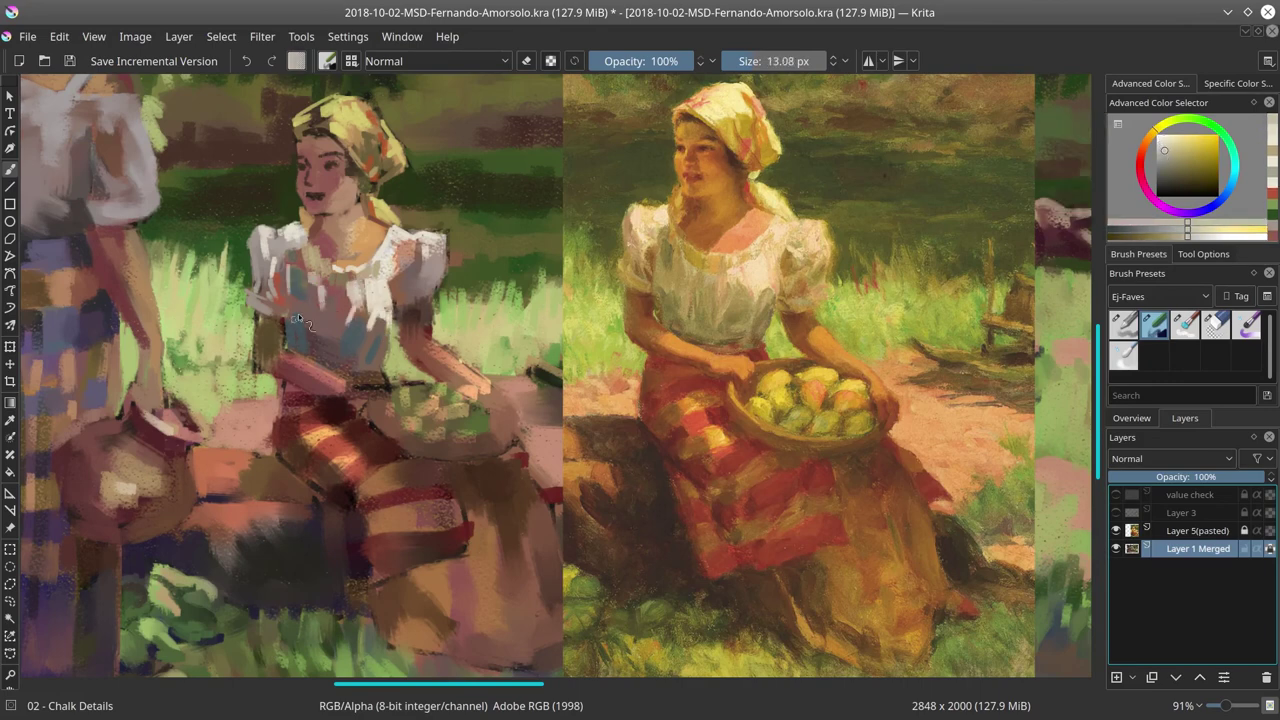
- Paint yellow and salmon strokes on the blouse's right side and near the right sleeve
{"action": "left_click", "coordinate": [330, 245], "text": "ctrl"}
{"action": "mouse_move", "coordinate": [392, 280]}
{"action": "left_mouse_down"}
{"action": "mouse_move", "coordinate": [390, 345]}
{"action": "mouse_move", "coordinate": [455, 340]}
{"action": "left_mouse_up"}
{"action": "left_click", "coordinate": [420, 250], "text": "ctrl"}
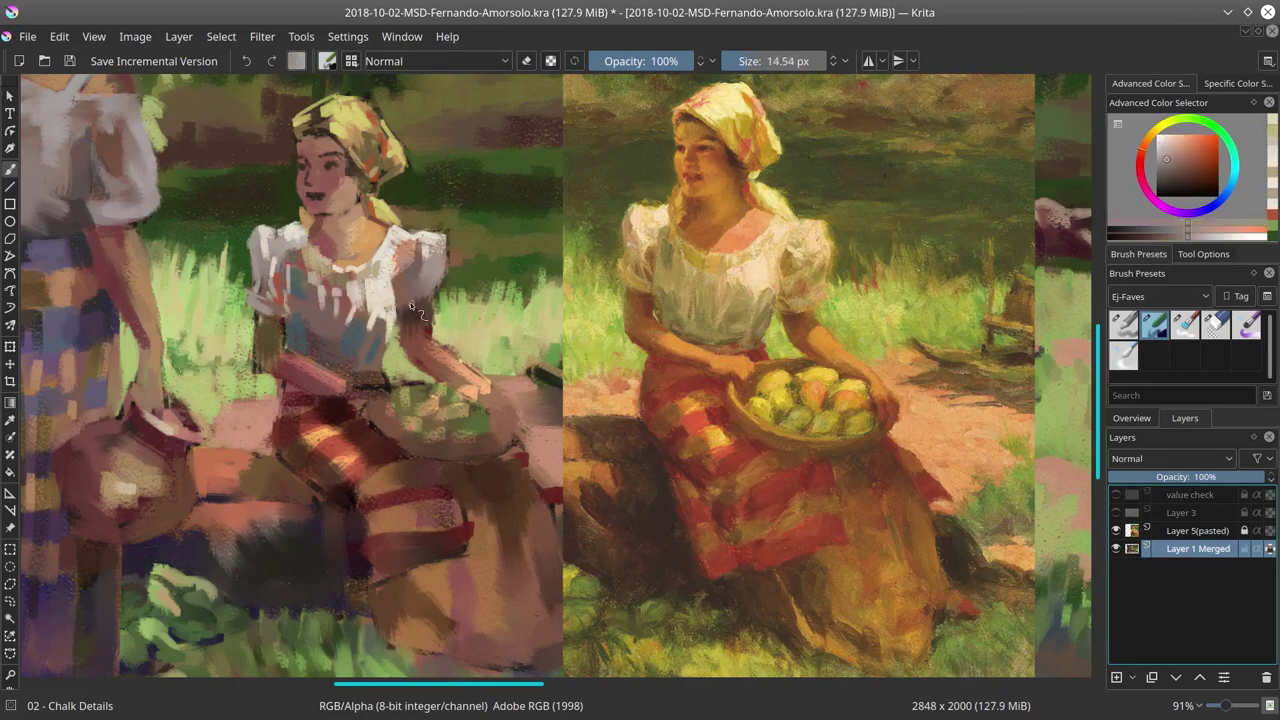
{"action": "left_click", "coordinate": [437, 232], "text": "ctrl"}
{"action": "mouse_move", "coordinate": [415, 300]}
{"action": "left_mouse_down"}
{"action": "mouse_move", "coordinate": [431, 240]}
{"action": "mouse_move", "coordinate": [412, 308]}
{"action": "left_mouse_up"}
{"action": "left_click_drag", "start_coordinate": [440, 255], "coordinate": [432, 274]}
{"action": "left_click", "coordinate": [437, 290], "text": "ctrl"}
{"action": "left_click", "coordinate": [437, 300], "text": "ctrl"}
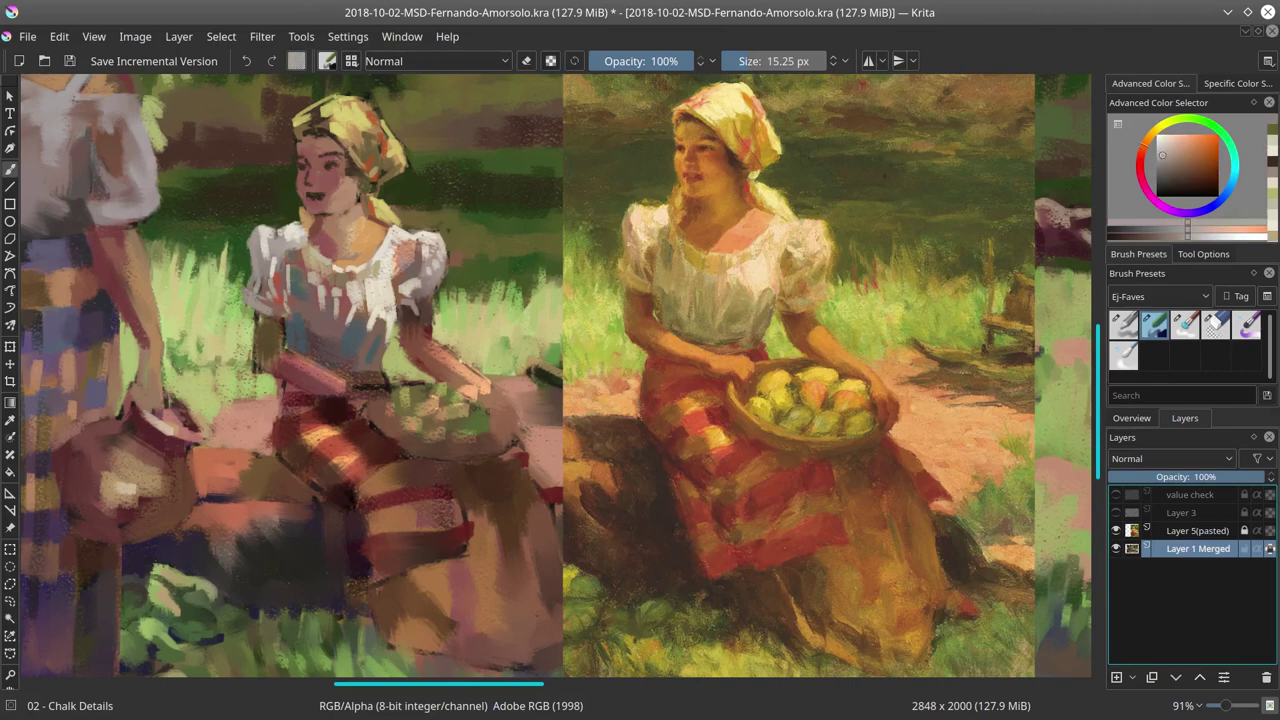
{"action": "key", "text": "bracketleft"}
{"action": "key", "text": "bracketright"}
{"action": "key", "text": "bracketright"}
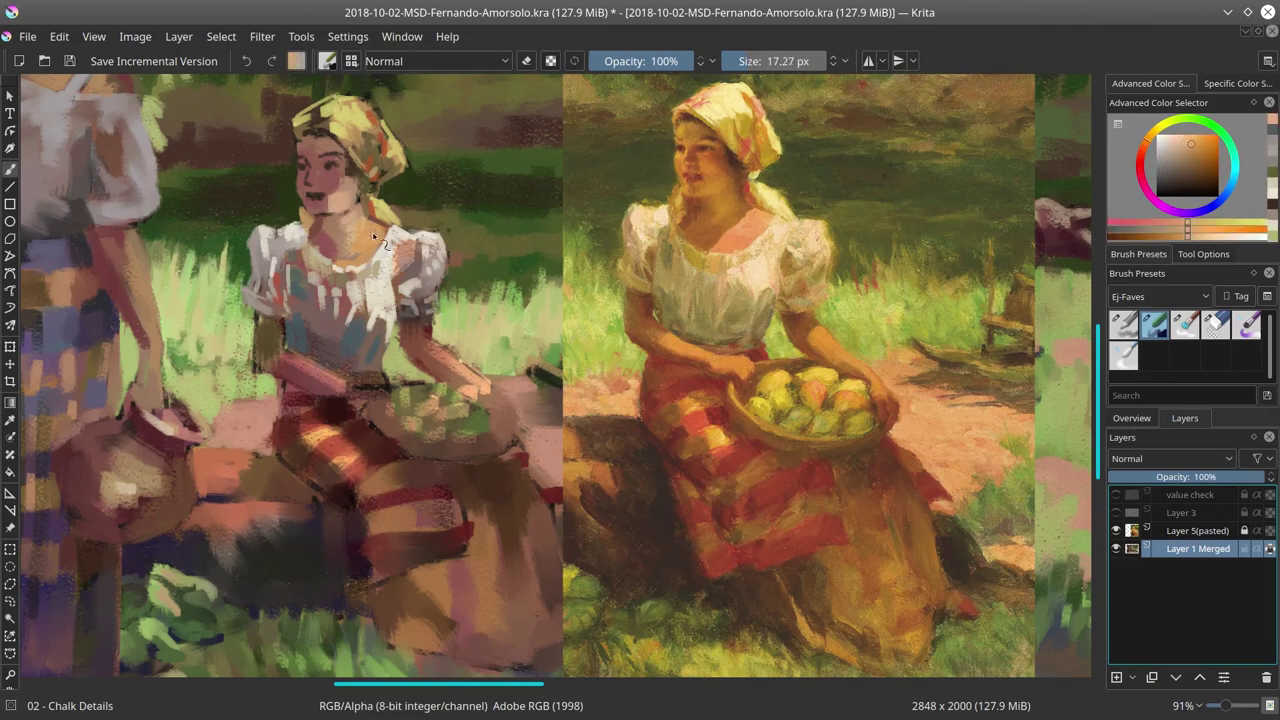
- Switch the brush to Color Dodge and paint textured strokes across the left face
{"action": "left_click", "coordinate": [1182, 148]}
{"action": "left_click", "coordinate": [332, 165], "text": "ctrl"}
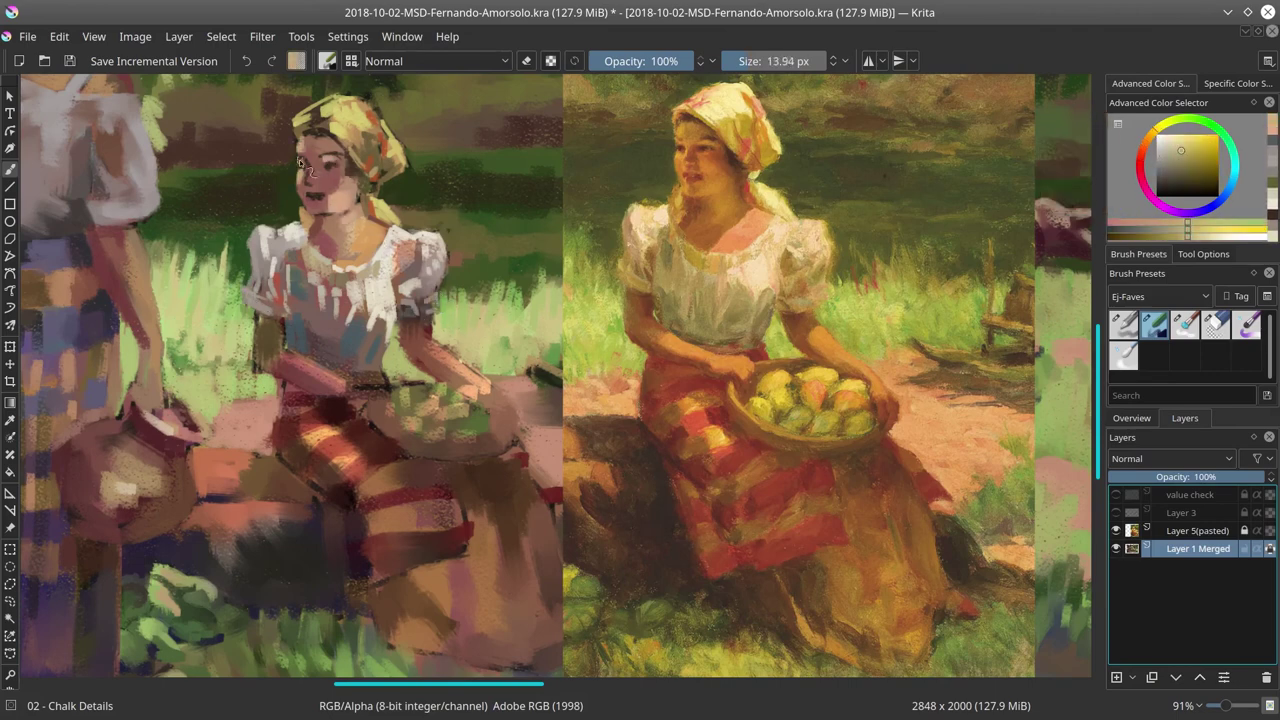
{"action": "left_click", "coordinate": [362, 186], "text": "ctrl"}
{"action": "key", "text": "bracketright"}
{"action": "key", "text": "bracketright"}
{"action": "left_click", "coordinate": [700, 258], "text": "ctrl"}
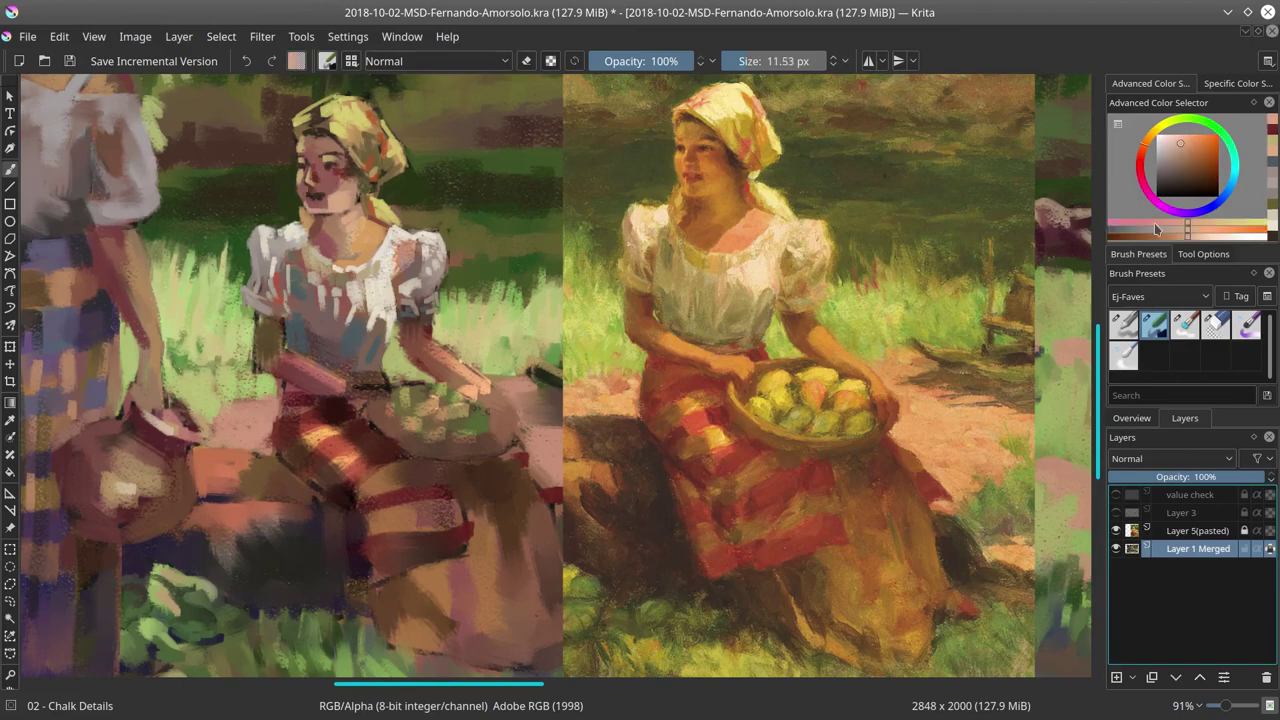
{"action": "key", "text": "alt+shift+m"}
{"action": "mouse_move", "coordinate": [325, 173]}
{"action": "left_mouse_down"}
{"action": "mouse_move", "coordinate": [340, 215]}
{"action": "mouse_move", "coordinate": [381, 207]}
{"action": "left_mouse_up"}
{"action": "key", "text": "alt+shift+d"}
- Smooth the speckled chin and neck with Blender Textured Soft at 34% opacity, about 30 px
{"action": "key", "text": "i"}
{"action": "key", "text": "i"}
{"action": "key", "text": "i"}
{"action": "key", "text": "i"}
{"action": "key", "text": "i"}
{"action": "key", "text": "i"}
{"action": "key", "text": "bracketleft"}
{"action": "key", "text": "bracketleft"}
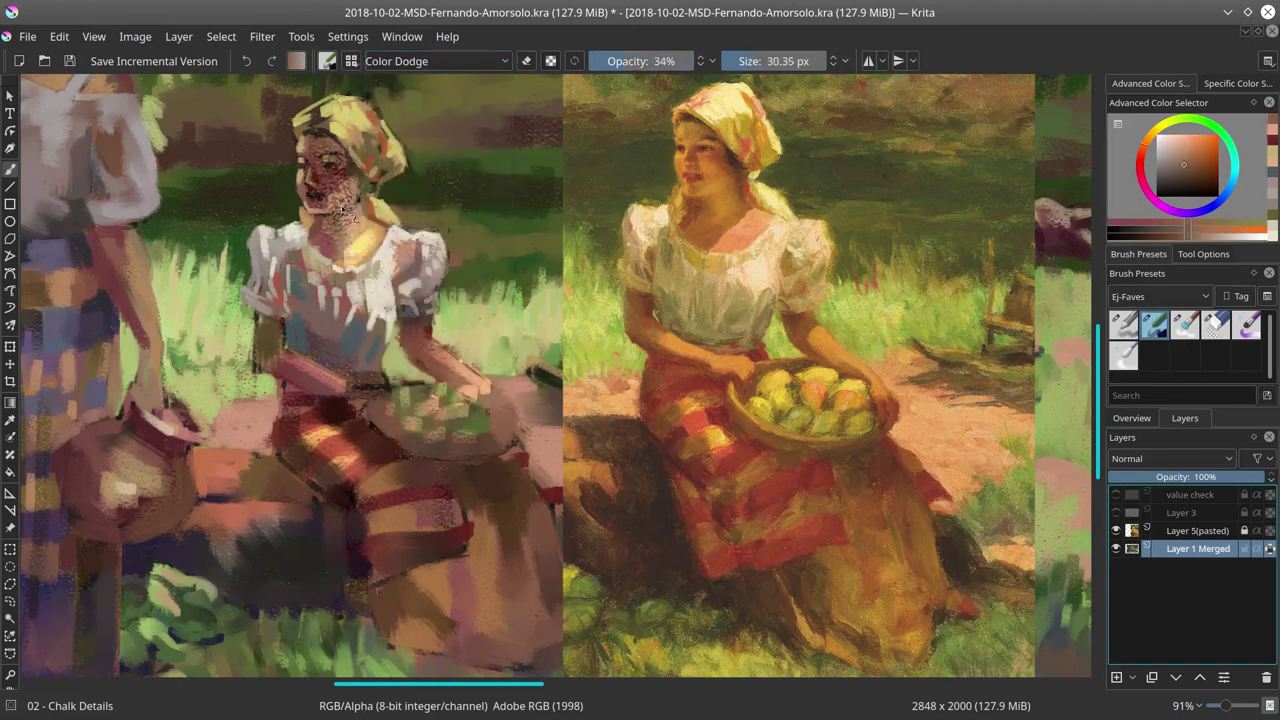
{"action": "key", "text": "period"}
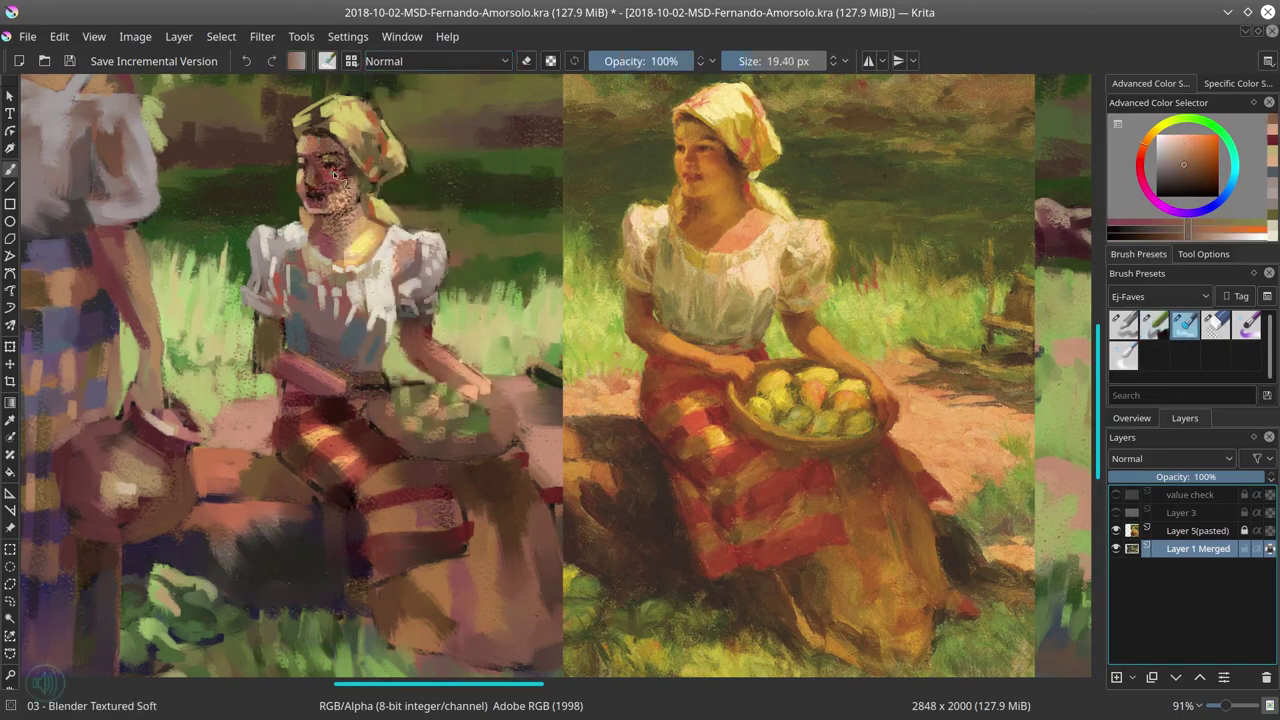
{"action": "left_click_drag", "start_coordinate": [310, 207], "coordinate": [349, 230]}
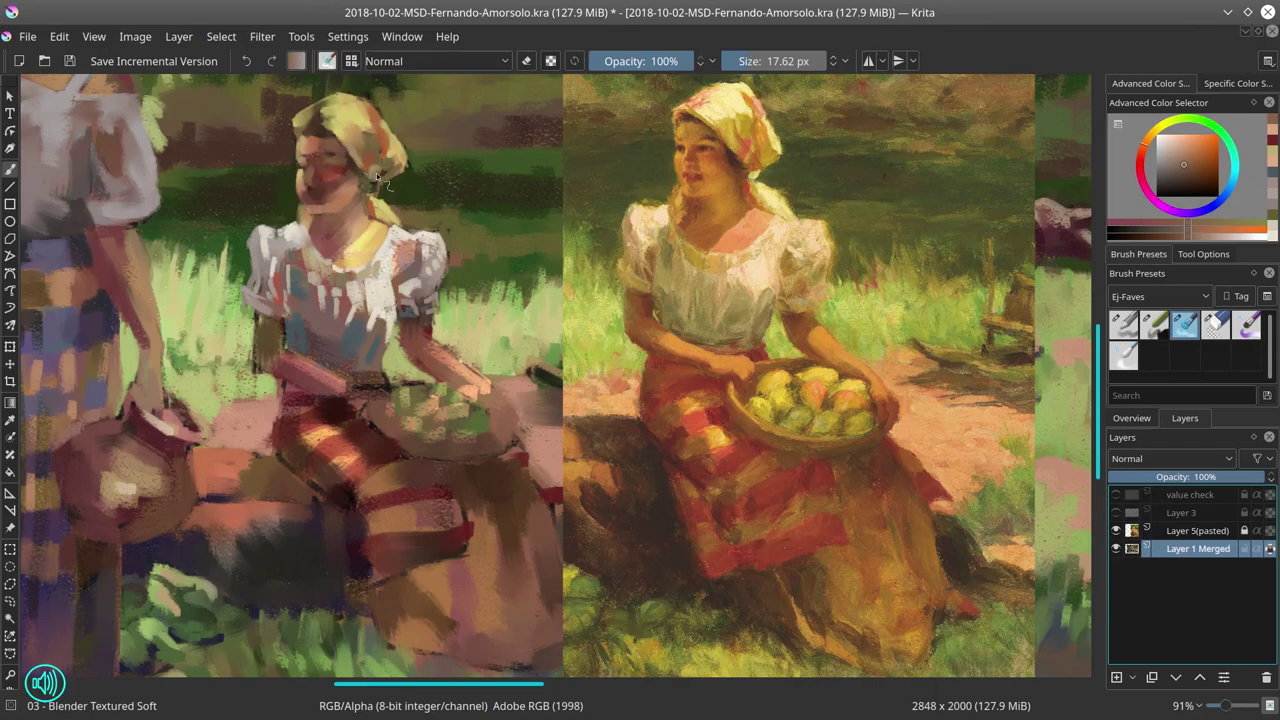
- Save the study and toggle the value check layer to review grayscale values
{"action": "key", "text": "ctrl+s"}
{"action": "left_click", "coordinate": [1117, 495]}
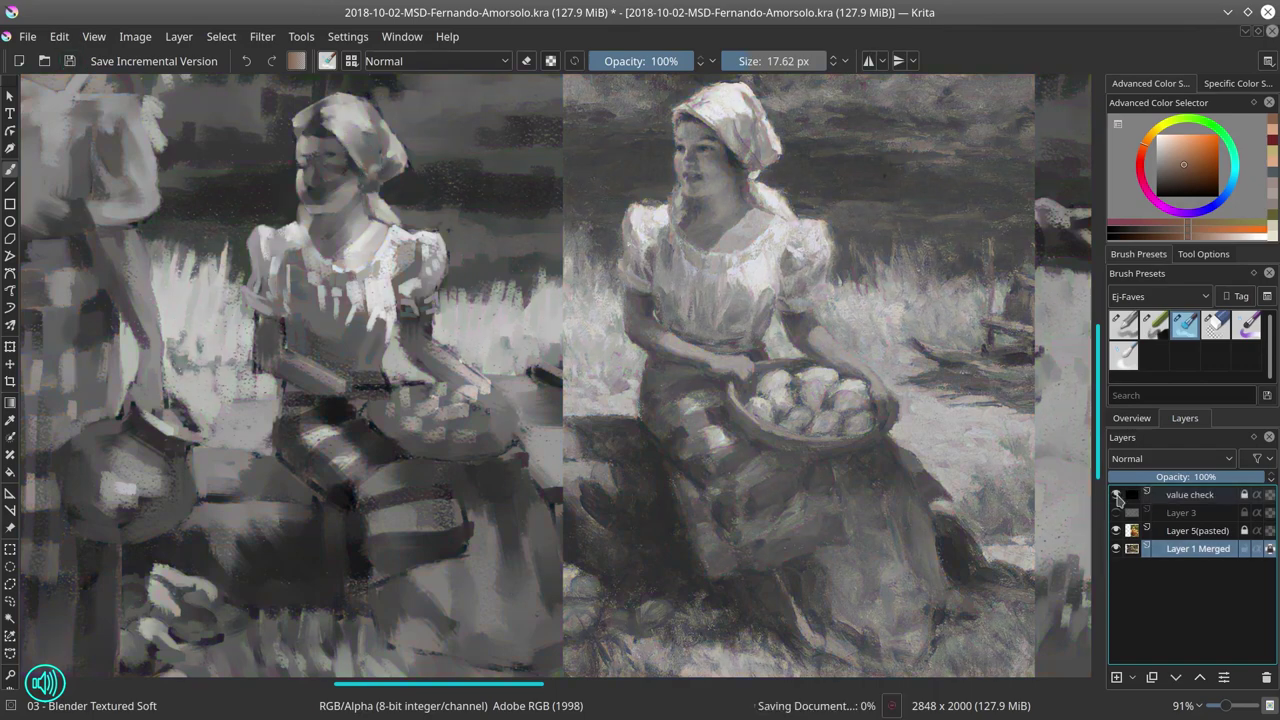
{"action": "left_click", "coordinate": [1117, 495]}
- Paint red strokes over the lap and skirt with Chalk Details at Normal blend, full opacity
{"action": "key", "text": "slash"}
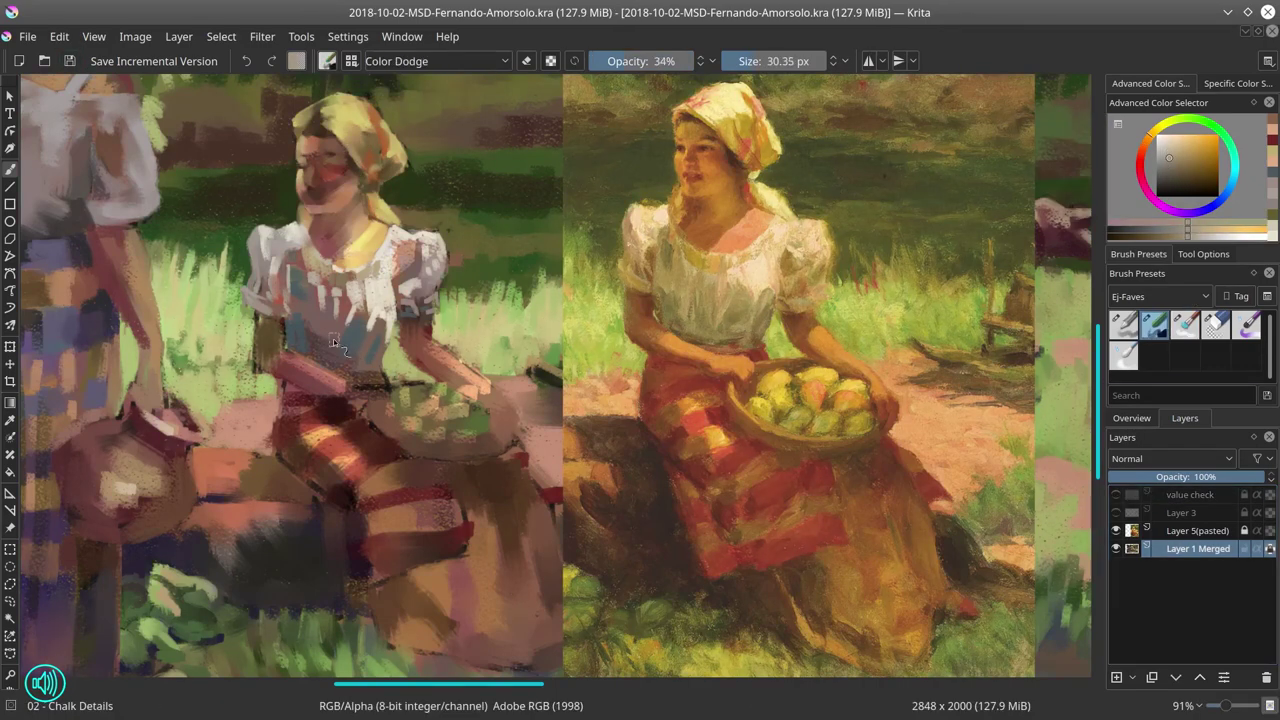
{"action": "left_click", "coordinate": [278, 332], "text": "ctrl"}
{"action": "key", "text": "alt+shift+n"}
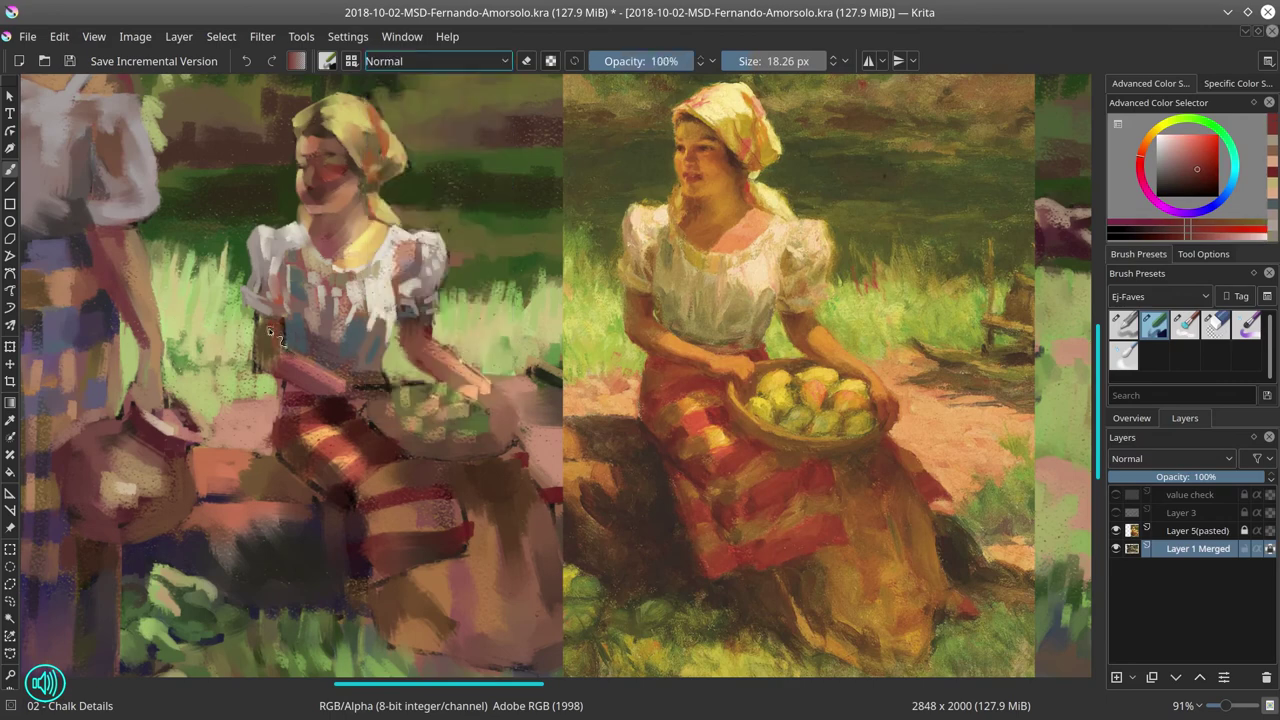
{"action": "left_click", "coordinate": [288, 344], "text": "ctrl"}
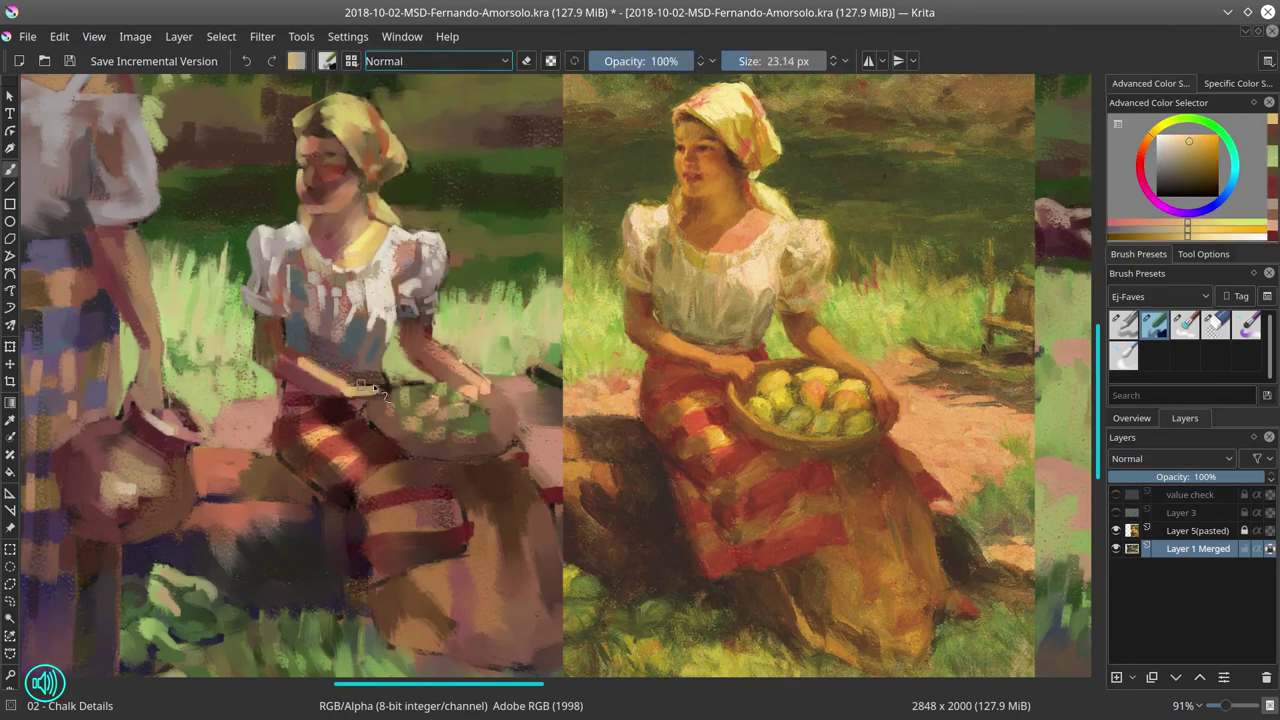
{"action": "left_click", "coordinate": [313, 348], "text": "ctrl"}
{"action": "mouse_move", "coordinate": [292, 392]}
{"action": "left_mouse_down"}
{"action": "mouse_move", "coordinate": [323, 392]}
{"action": "mouse_move", "coordinate": [385, 436]}
{"action": "left_mouse_up"}
- Mirror the whole image horizontally
{"action": "left_click", "coordinate": [276, 443], "text": "ctrl"}
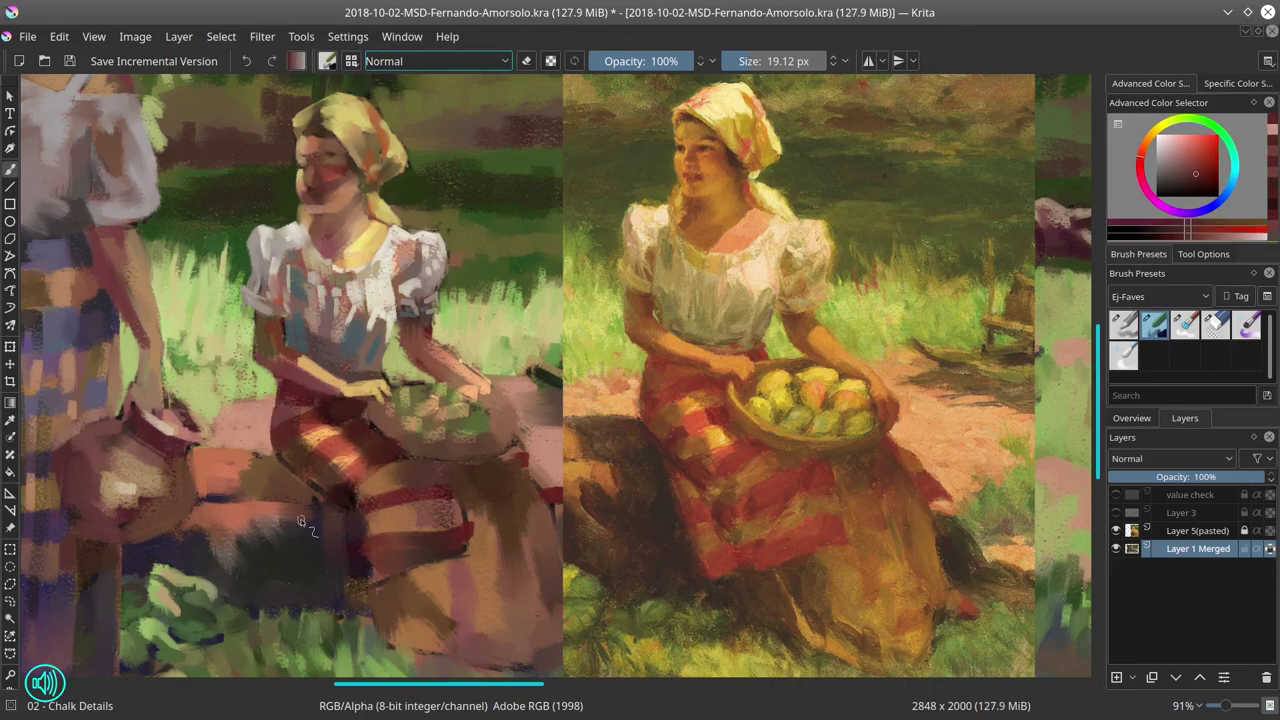
{"action": "left_click", "coordinate": [135, 36]}
{"action": "left_click", "coordinate": [190, 246]}
- Nudge the pasted reference layer into place, hide it, and reselect the merged study layer
{"action": "left_click", "coordinate": [1197, 530]}
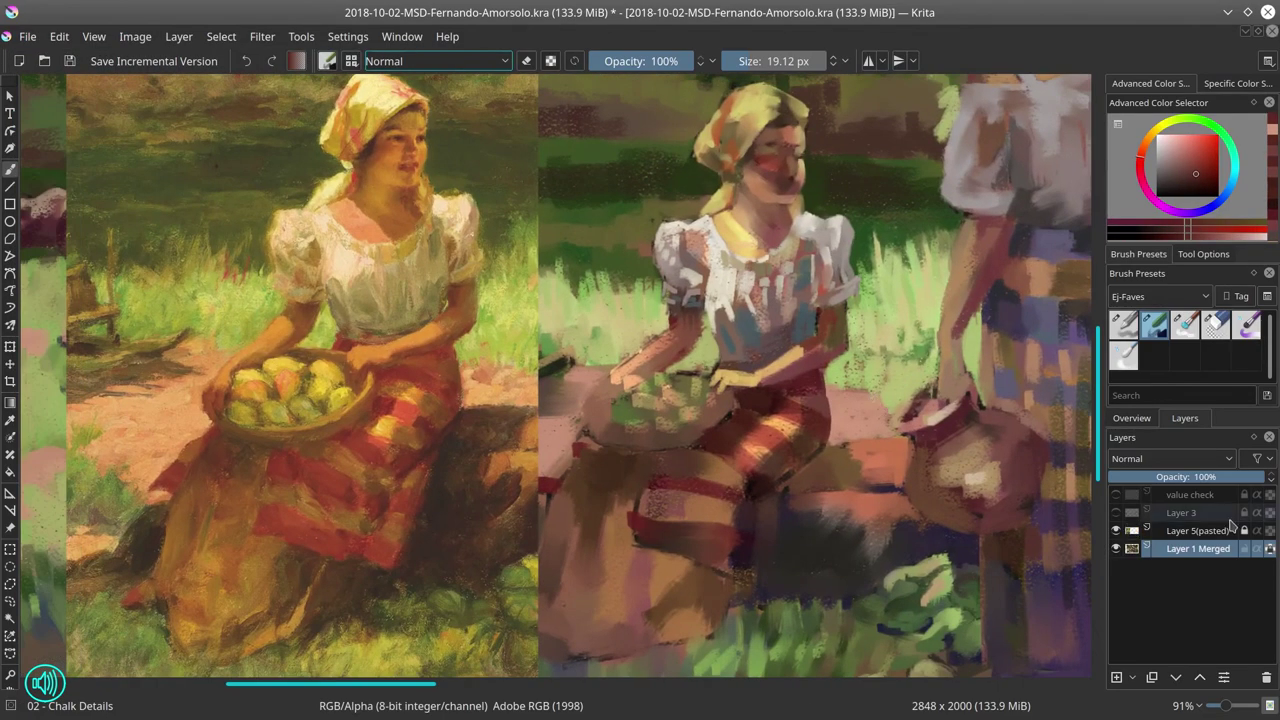
{"action": "key", "text": "t"}
{"action": "left_click_drag", "start_coordinate": [367, 392], "coordinate": [355, 392]}
{"action": "scroll", "coordinate": [740, 428], "scroll_direction": "left", "scroll_amount": 1}
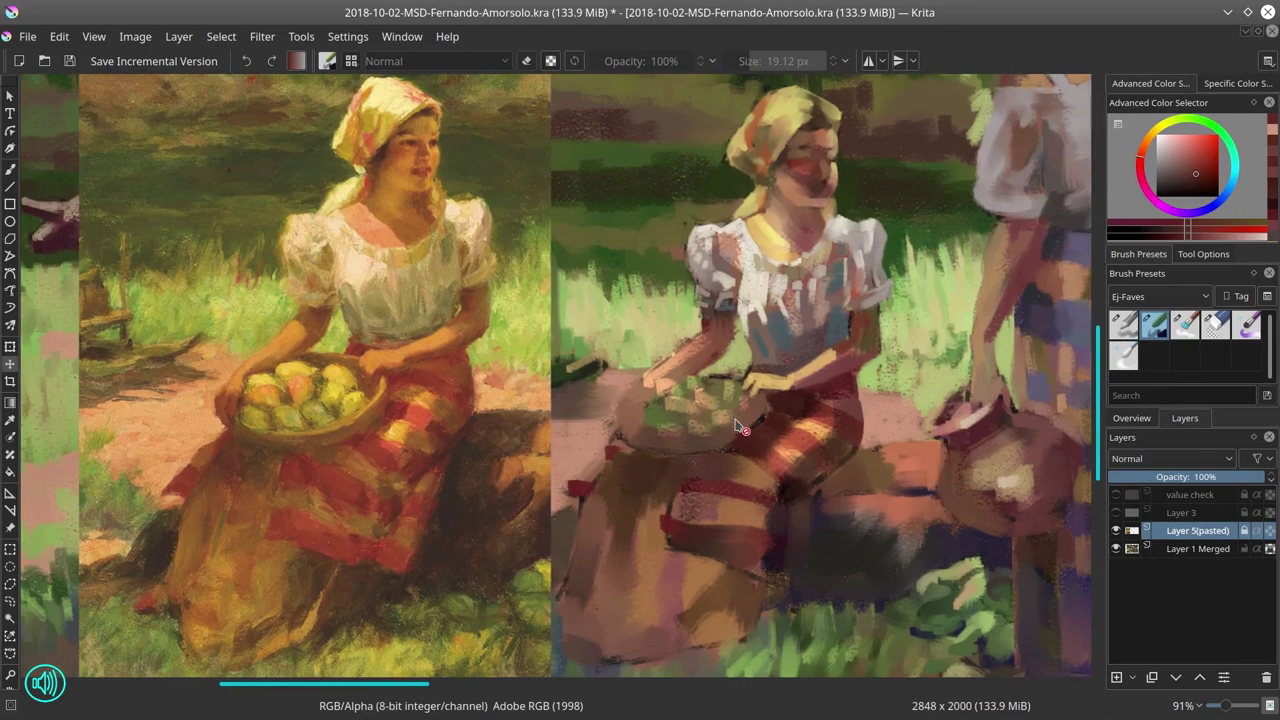
{"action": "left_click", "coordinate": [1116, 530]}
{"action": "left_click", "coordinate": [1197, 548]}
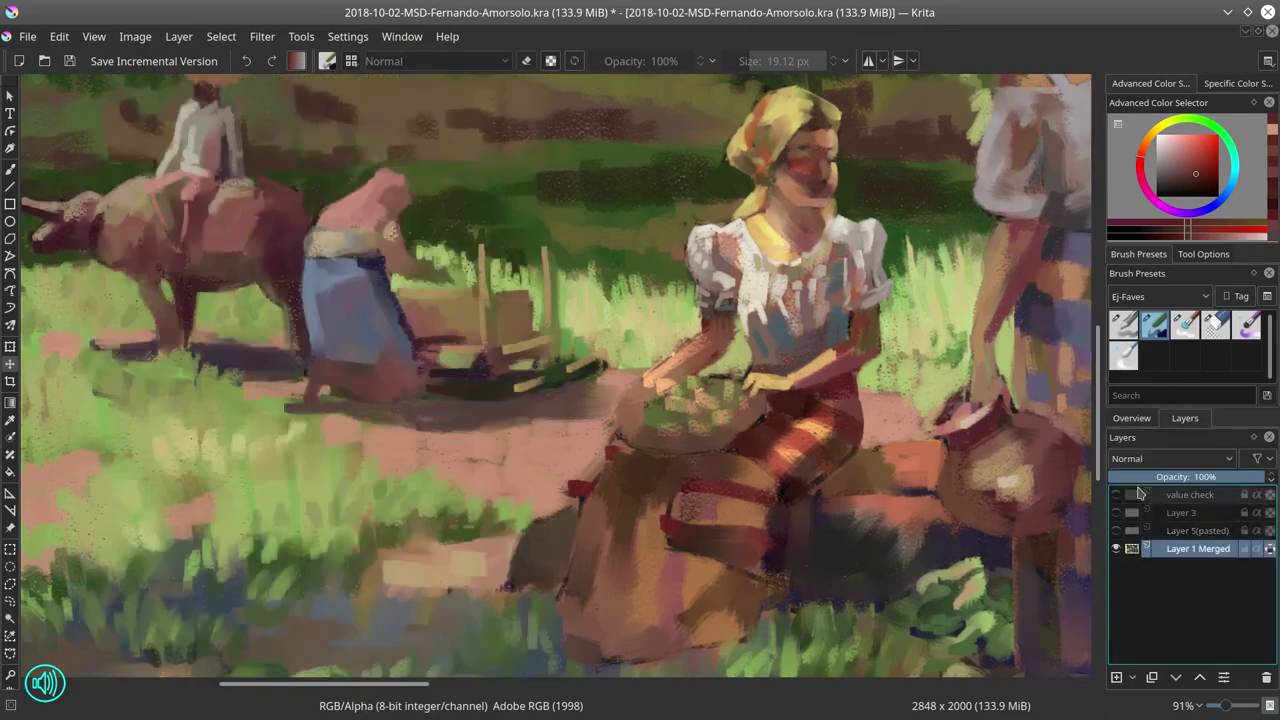
{"action": "key", "text": "2"}
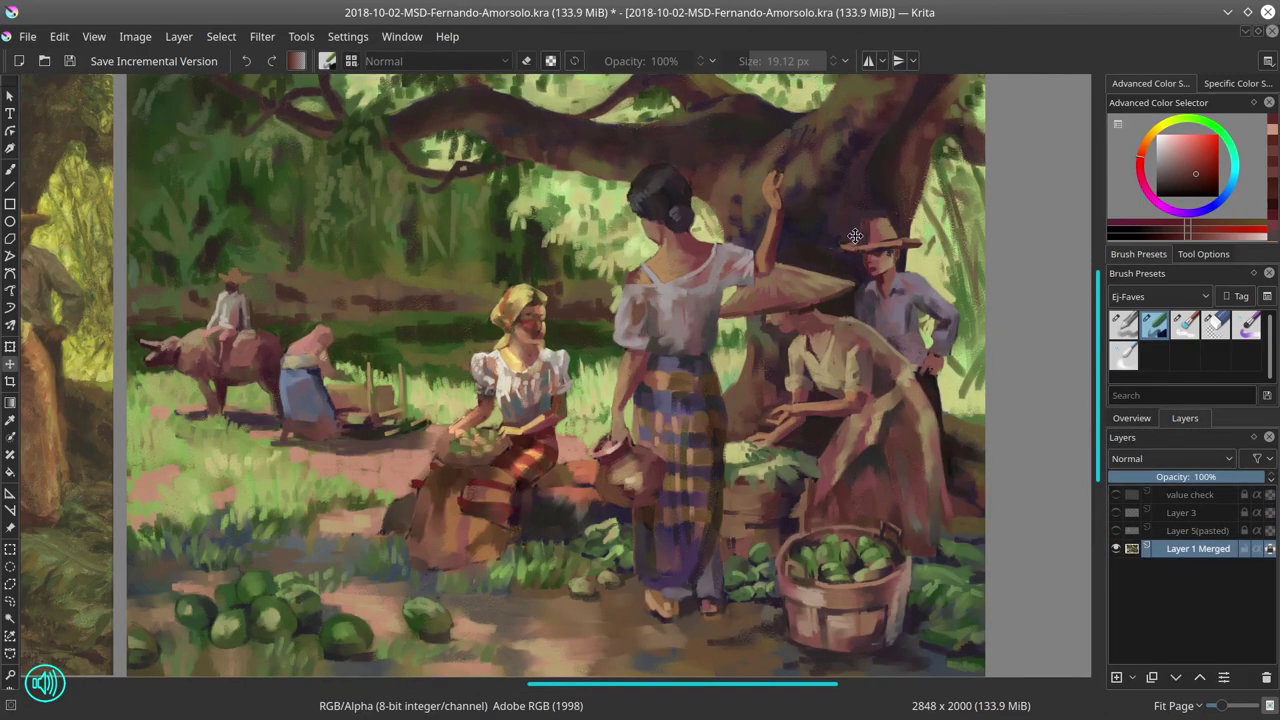
- Save the study and make Layer 5 (pasted) visible again beside the seated woman
{"action": "left_click", "coordinate": [1131, 418]}
{"action": "left_click", "coordinate": [70, 61]}
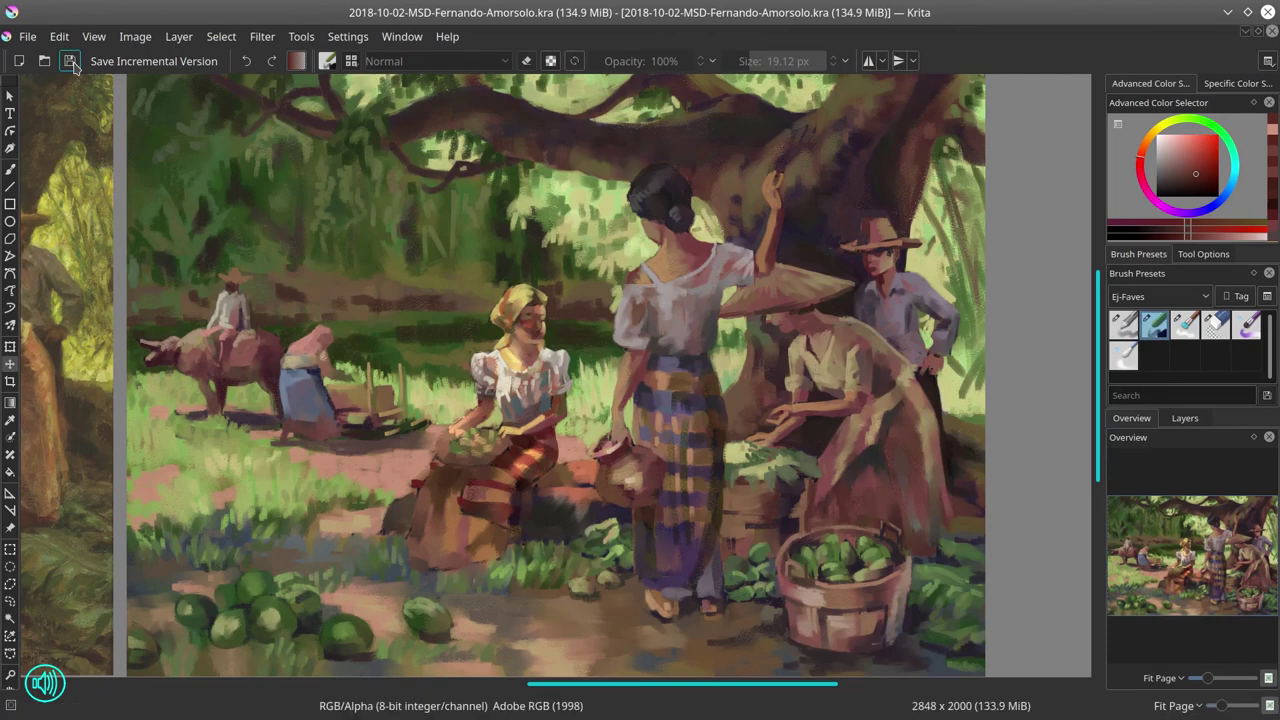
{"action": "left_click", "coordinate": [1184, 418]}
{"action": "left_click", "coordinate": [1116, 530]}
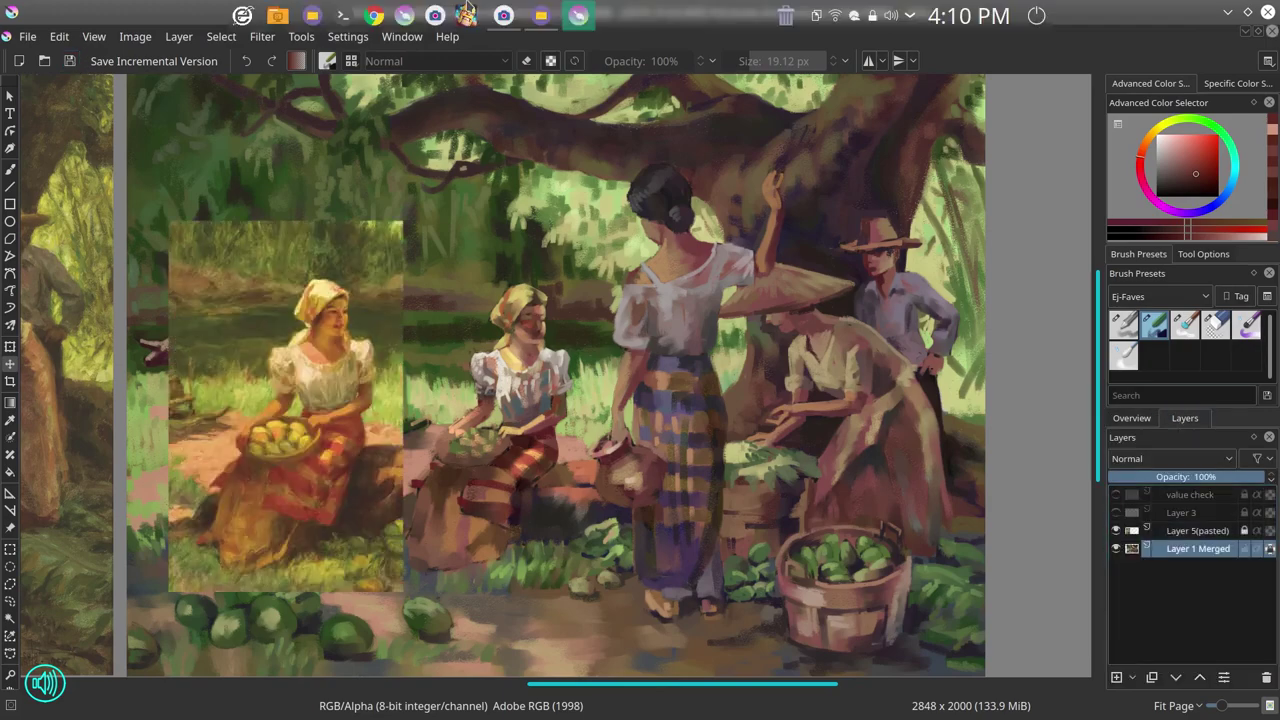
- Zoom in and sample orange, dark red and light peach tones from the reference figures
{"action": "scroll", "coordinate": [397, 392], "scroll_direction": "up", "scroll_amount": 5}
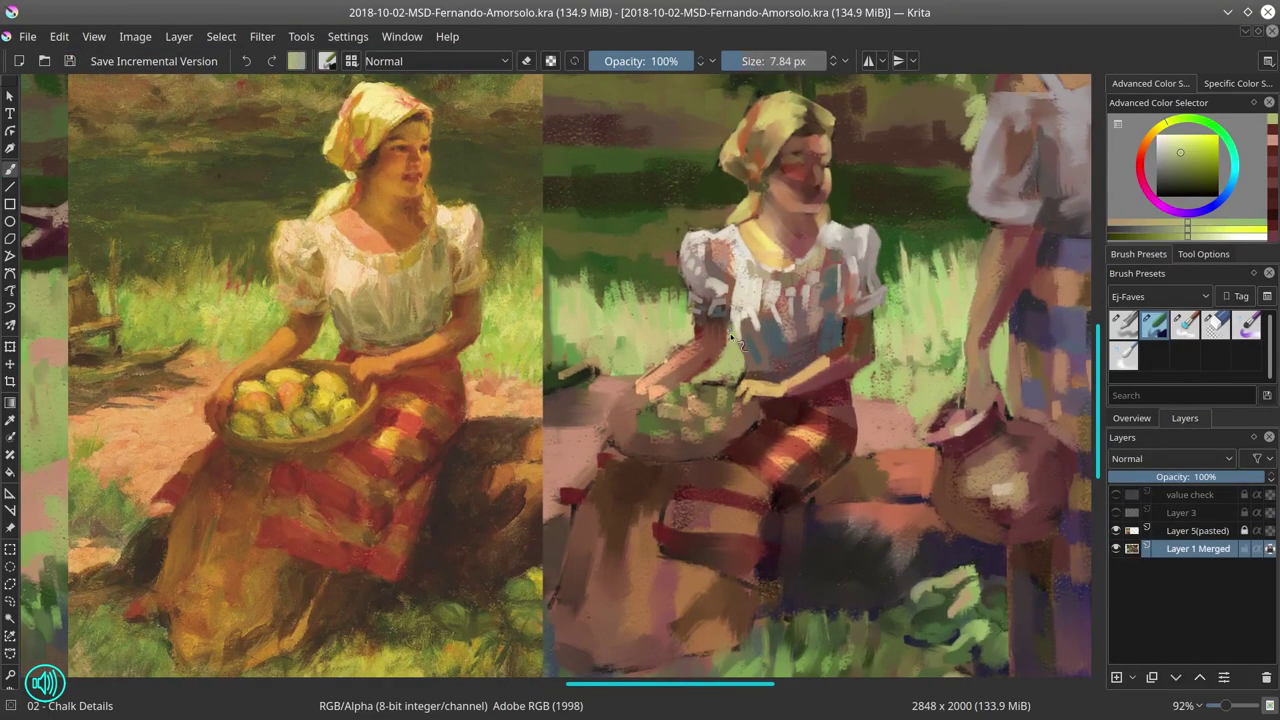
{"action": "left_click", "coordinate": [662, 373], "text": "ctrl"}
{"action": "left_click", "coordinate": [626, 435], "text": "ctrl"}
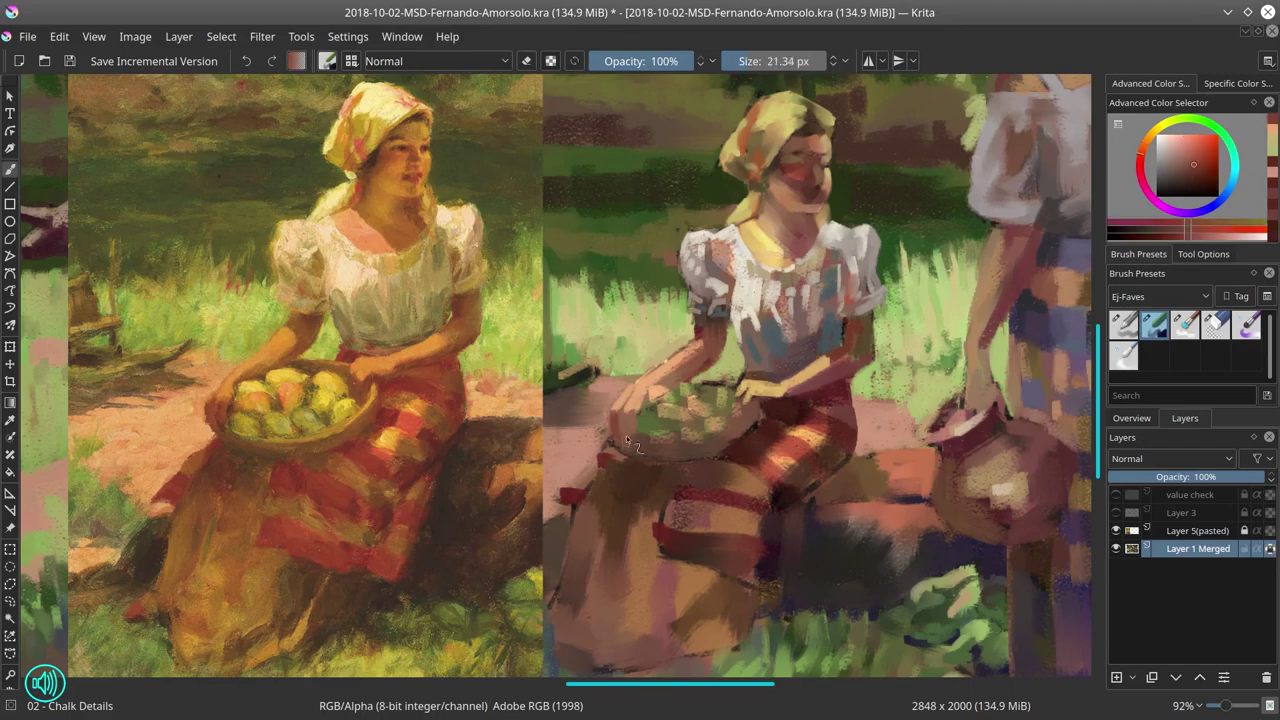
{"action": "left_click", "coordinate": [616, 431], "text": "ctrl"}
{"action": "left_click", "coordinate": [745, 368], "text": "ctrl"}
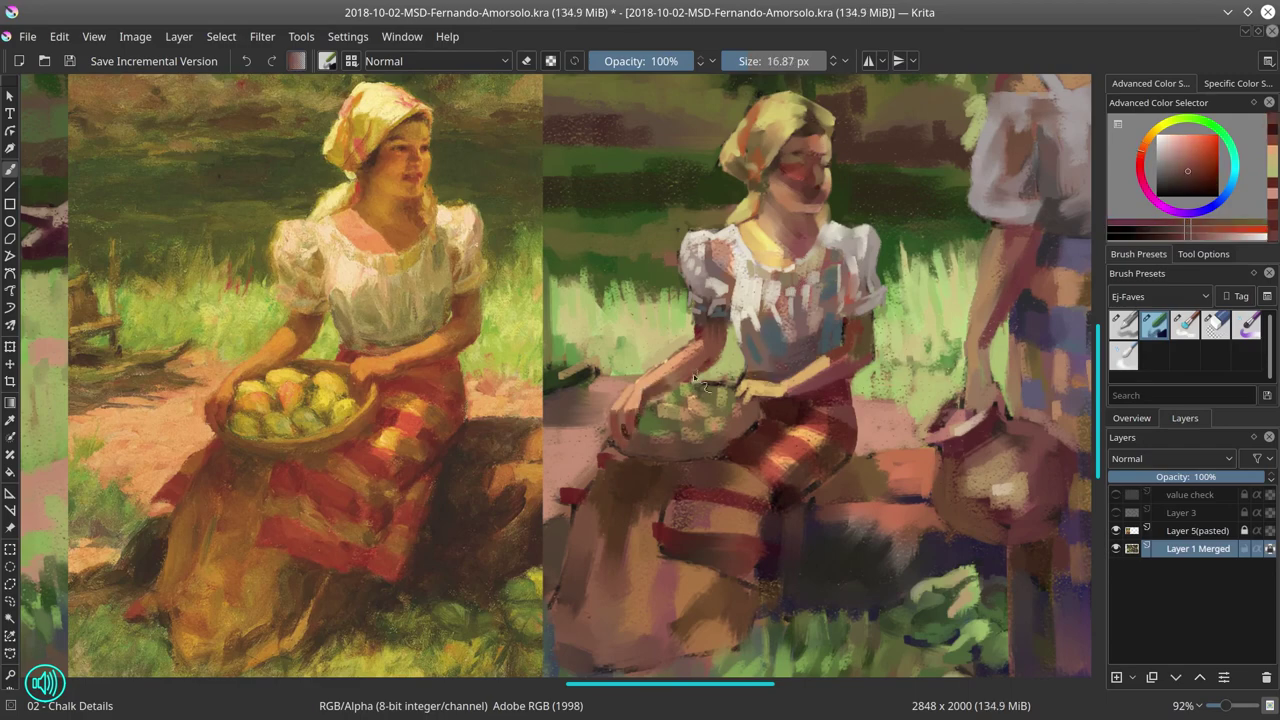
{"action": "left_click", "coordinate": [658, 390], "text": "ctrl"}
{"action": "left_click", "coordinate": [655, 462], "text": "ctrl"}
{"action": "left_click", "coordinate": [611, 434], "text": "ctrl"}
{"action": "scroll", "coordinate": [611, 434], "scroll_direction": "right", "scroll_amount": 5}
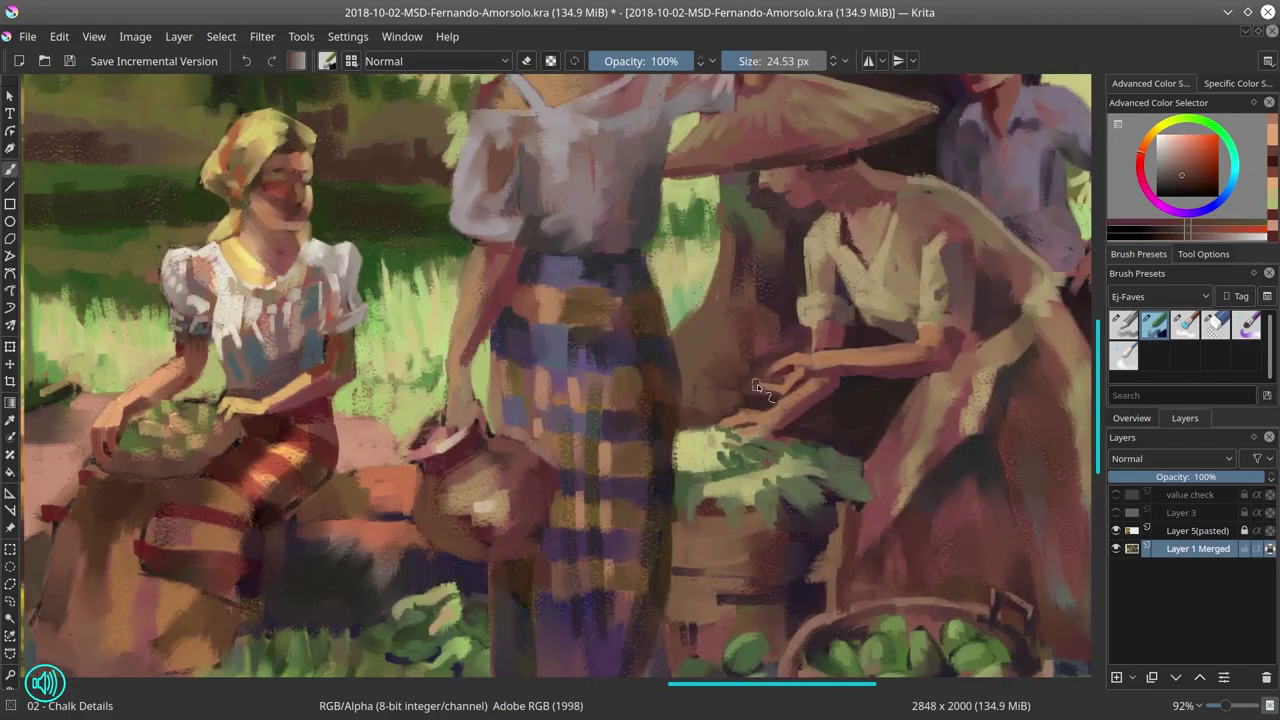
{"action": "left_click", "coordinate": [772, 395], "text": "ctrl"}
{"action": "left_click", "coordinate": [797, 362], "text": "ctrl"}
{"action": "scroll", "coordinate": [797, 362], "scroll_direction": "left", "scroll_amount": 5}
- Sample yellow-green and dark reddish basket tones and paint mango shapes into the basket
{"action": "left_click", "coordinate": [734, 390], "text": "ctrl"}
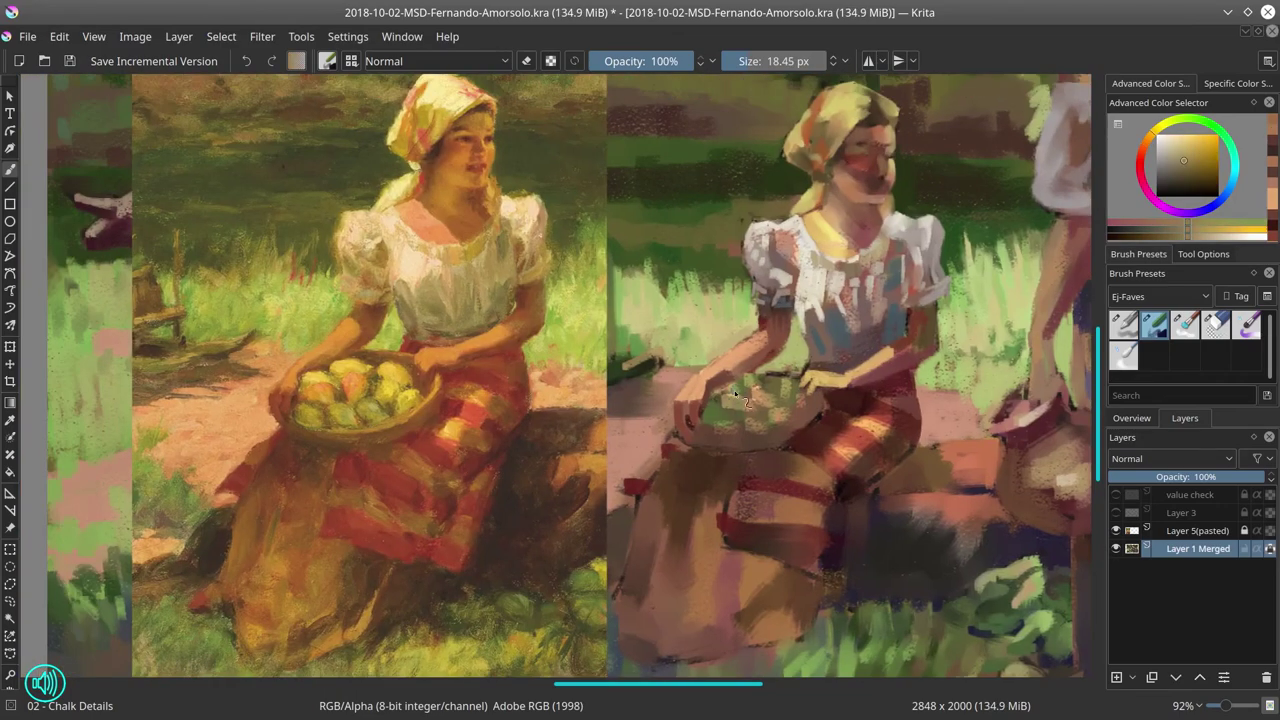
{"action": "left_click", "coordinate": [738, 373], "text": "ctrl"}
{"action": "left_click", "coordinate": [737, 389], "text": "ctrl"}
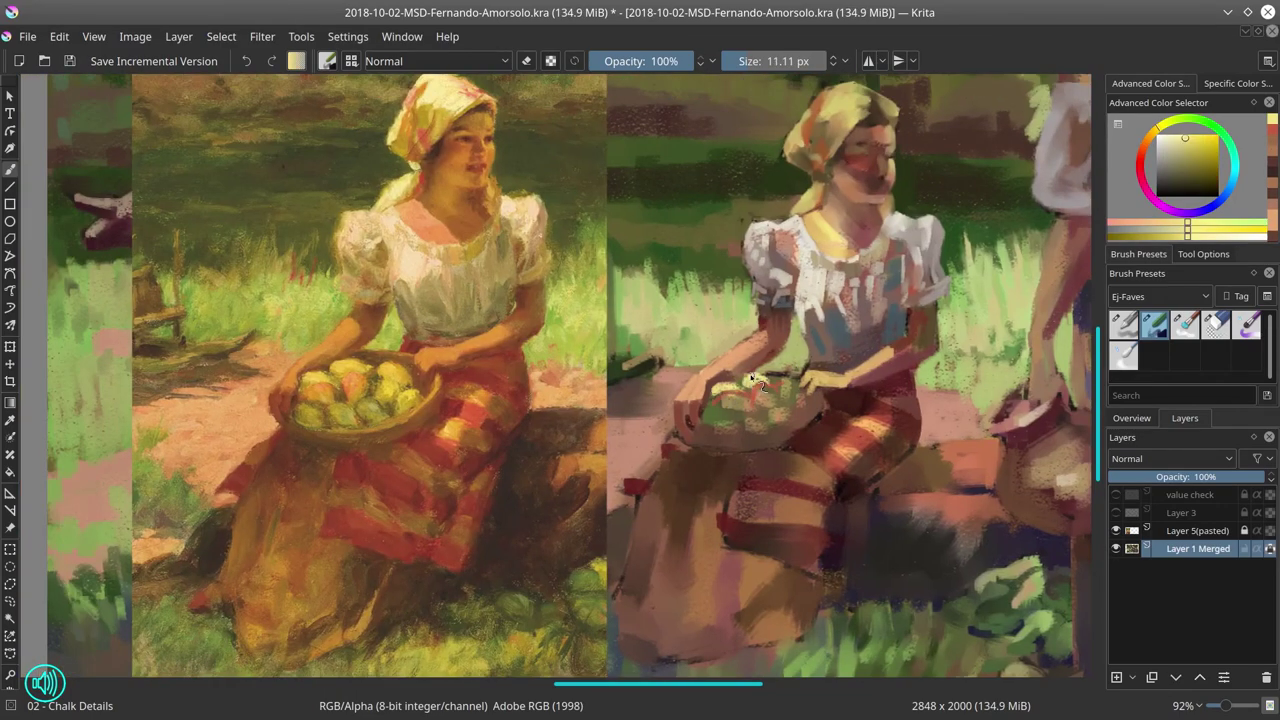
{"action": "left_click", "coordinate": [742, 390], "text": "ctrl"}
{"action": "left_click", "coordinate": [783, 376], "text": "ctrl"}
{"action": "left_click", "coordinate": [792, 383], "text": "ctrl"}
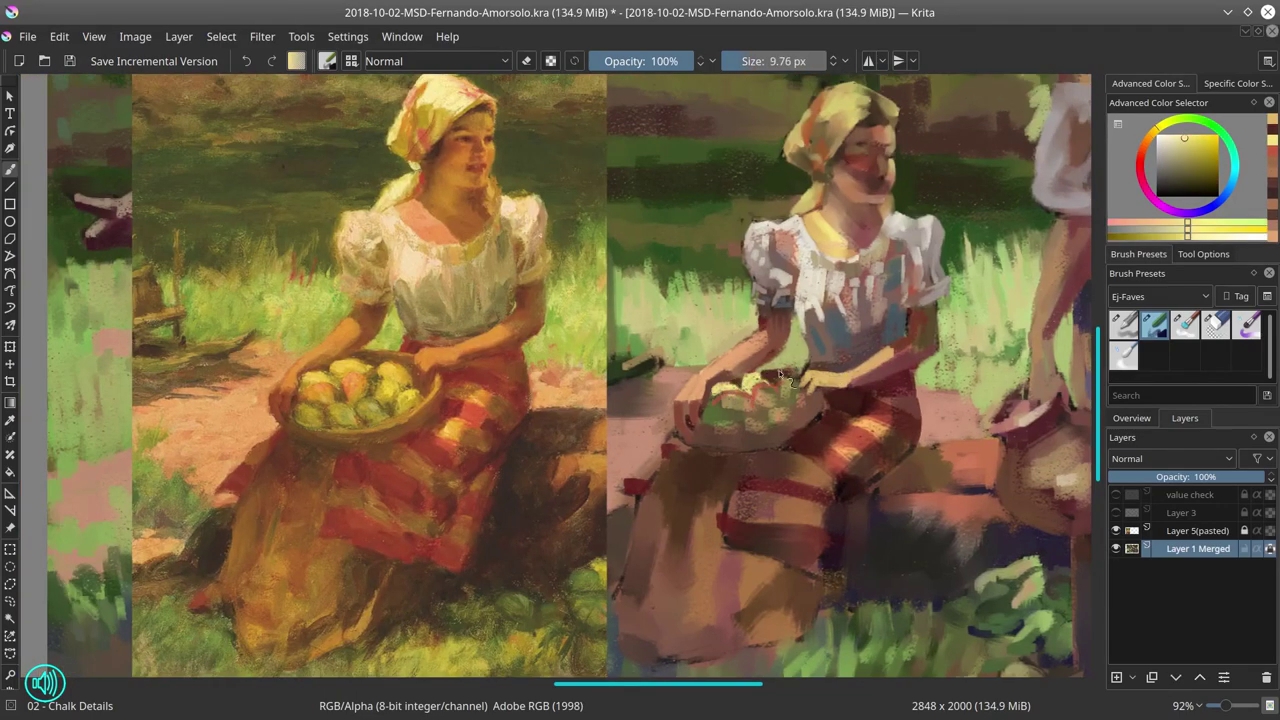
{"action": "left_click", "coordinate": [802, 390], "text": "ctrl"}
{"action": "left_click", "coordinate": [812, 398], "text": "ctrl"}
- Add a darker basket tone and light yellow mango highlights, then hide the reference
{"action": "left_click", "coordinate": [781, 410], "text": "ctrl"}
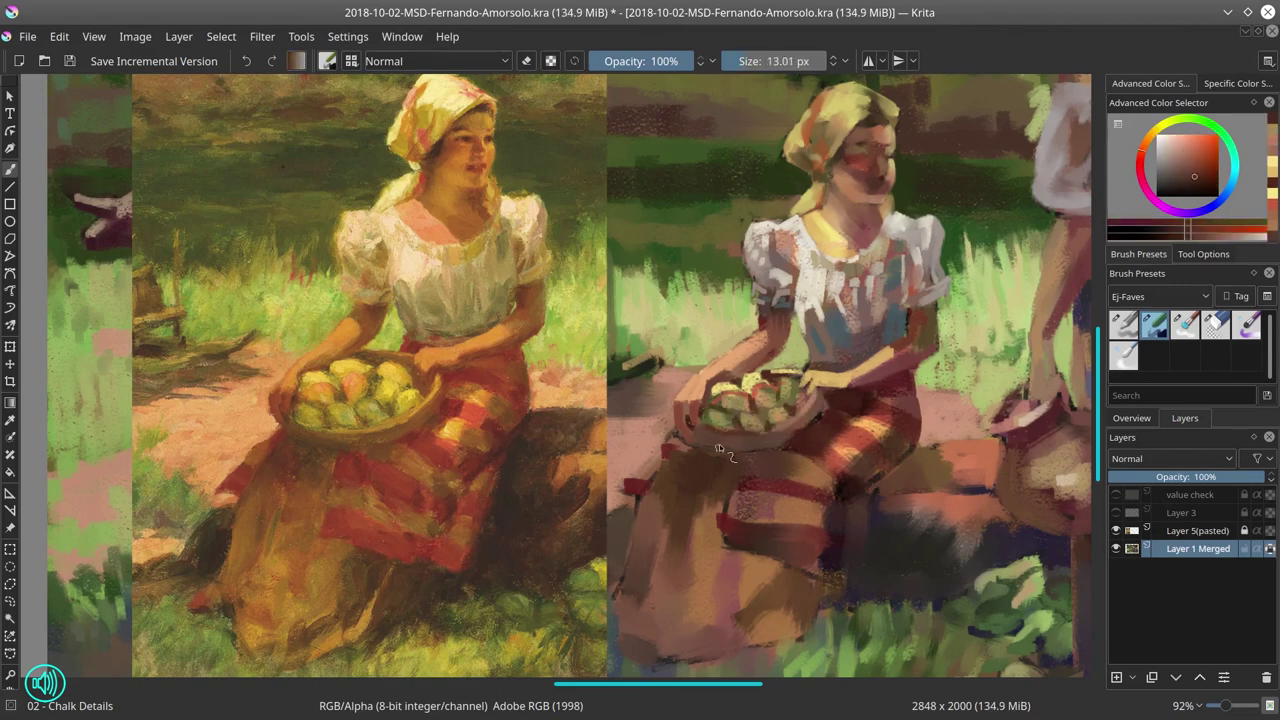
{"action": "left_click", "coordinate": [672, 472], "text": "ctrl"}
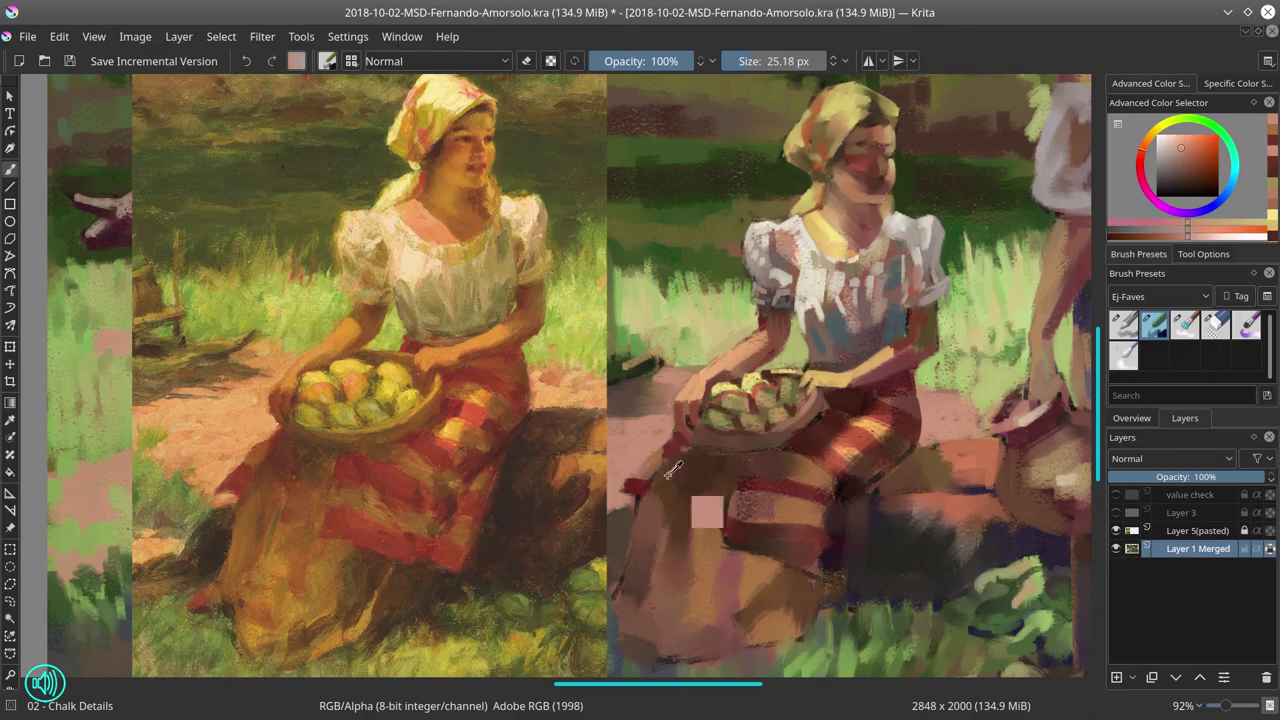
{"action": "left_click", "coordinate": [656, 615], "text": "ctrl"}
{"action": "left_click", "coordinate": [680, 571], "text": "ctrl"}
{"action": "left_click", "coordinate": [688, 652], "text": "ctrl"}
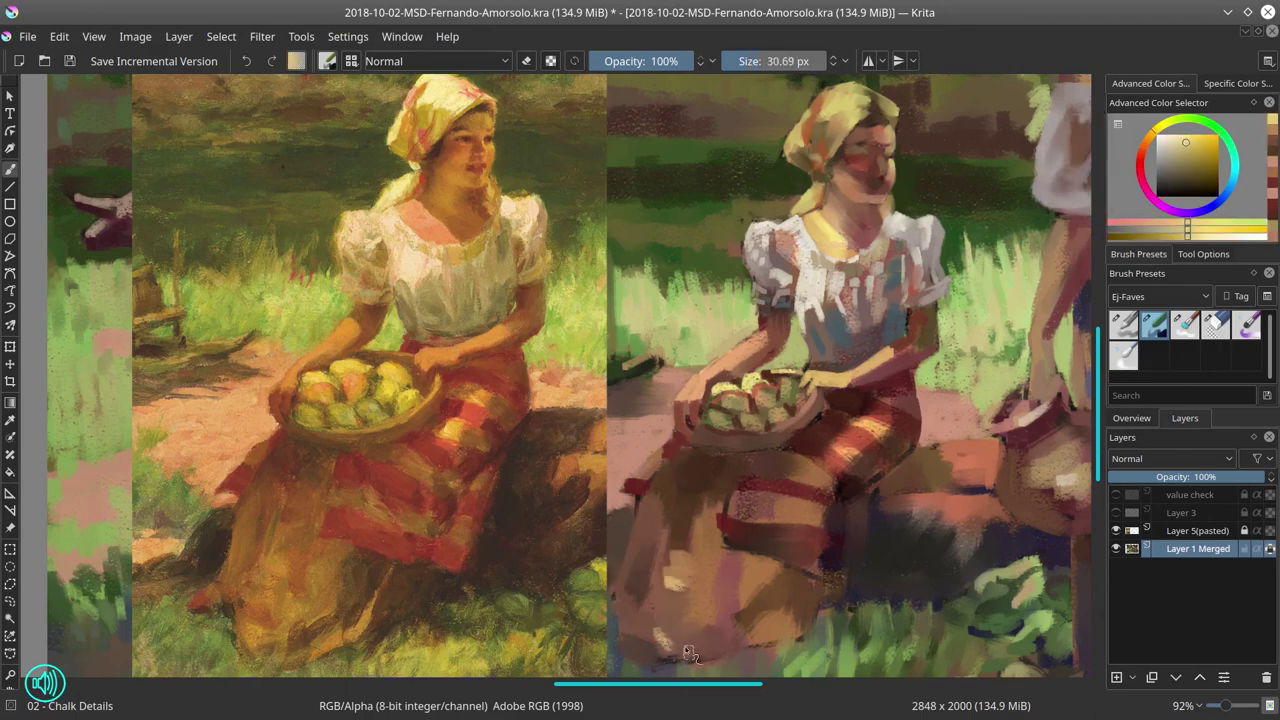
{"action": "left_click", "coordinate": [750, 528], "text": "ctrl"}
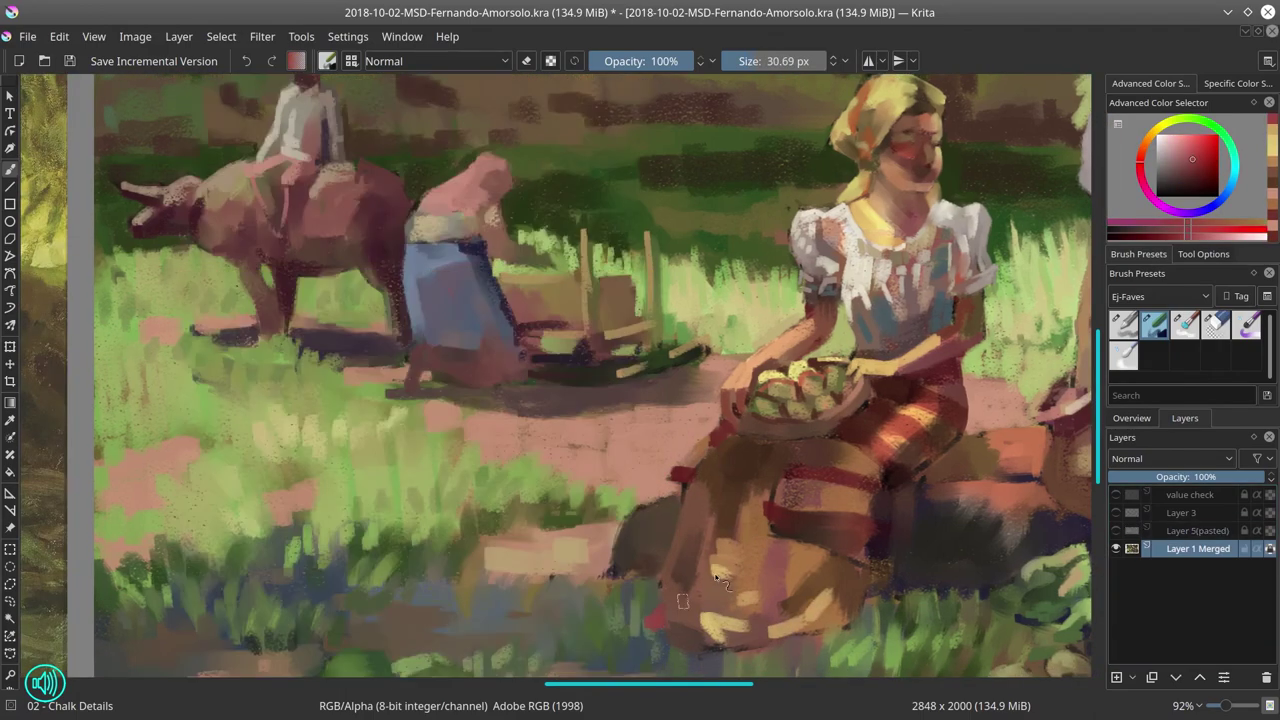
- Toggle the reference, shift the colour to muted red, stroke the lap and skirt, and save
{"action": "left_click", "coordinate": [630, 557], "text": "ctrl"}
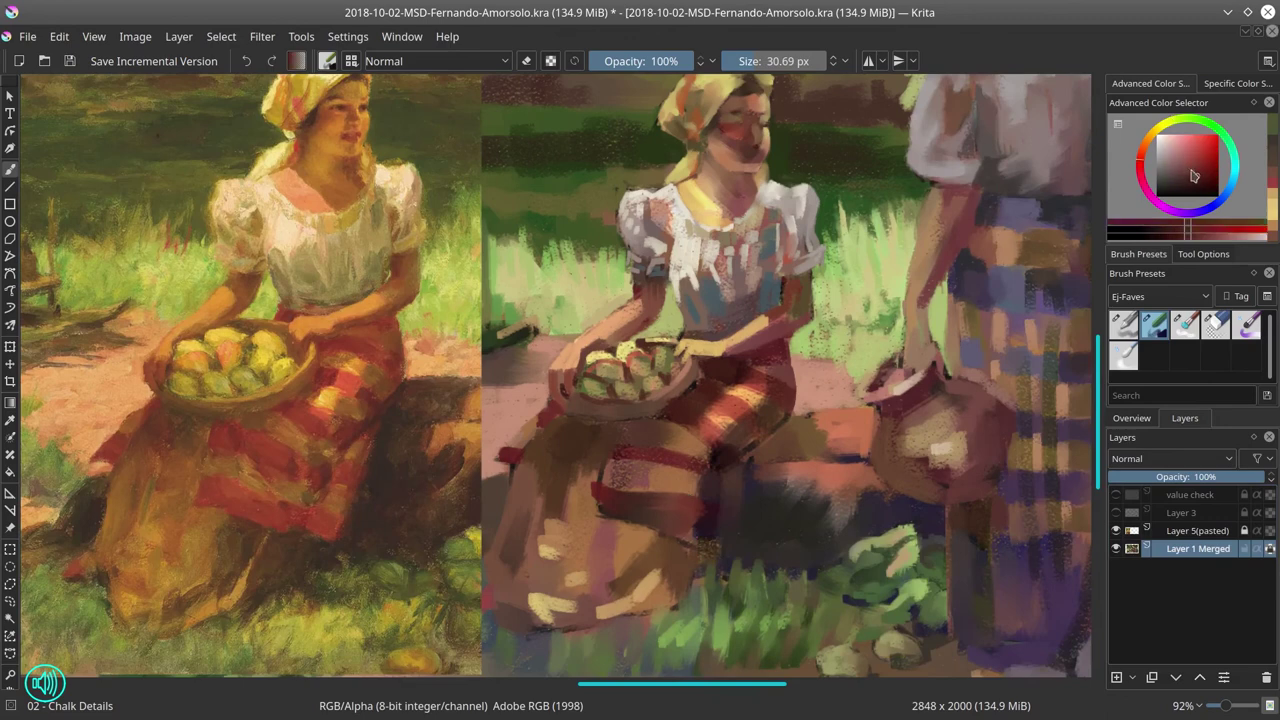
{"action": "left_click", "coordinate": [710, 514], "text": "ctrl"}
{"action": "left_click", "coordinate": [1193, 170]}
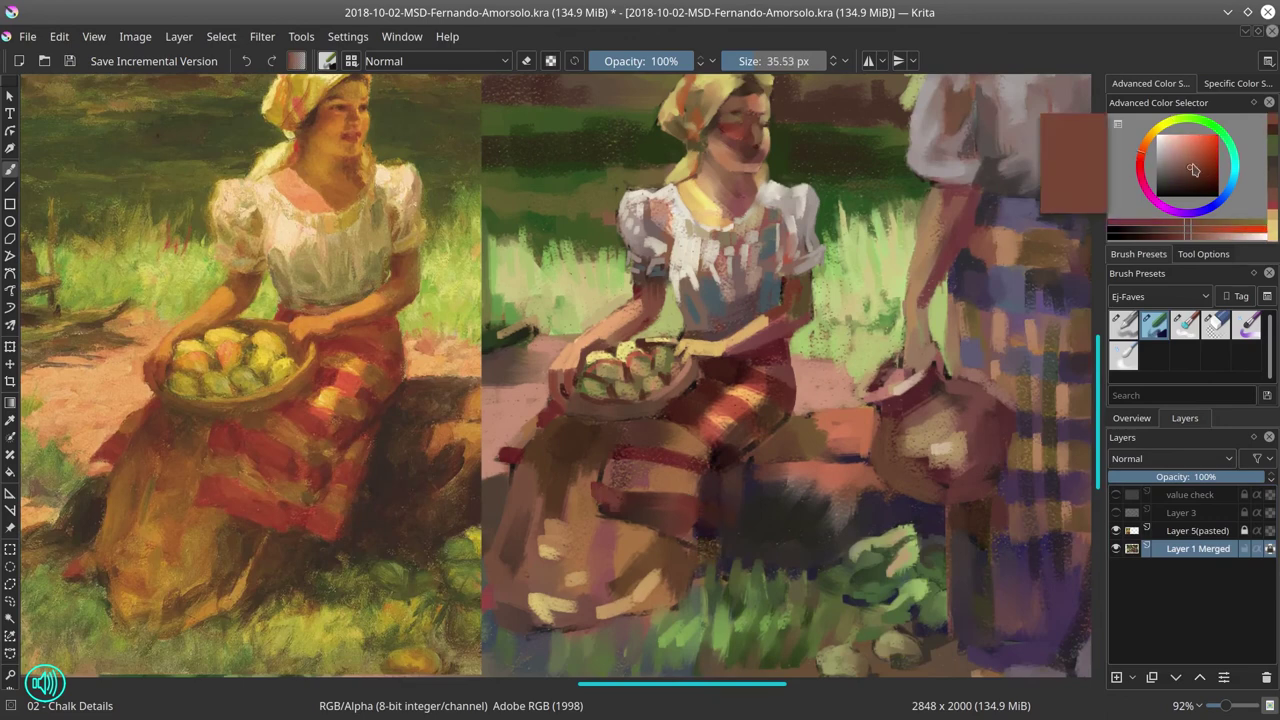
{"action": "mouse_move", "coordinate": [1193, 170]}
{"action": "left_mouse_down"}
{"action": "mouse_move", "coordinate": [1184, 160]}
{"action": "mouse_move", "coordinate": [1196, 173]}
{"action": "left_mouse_up"}
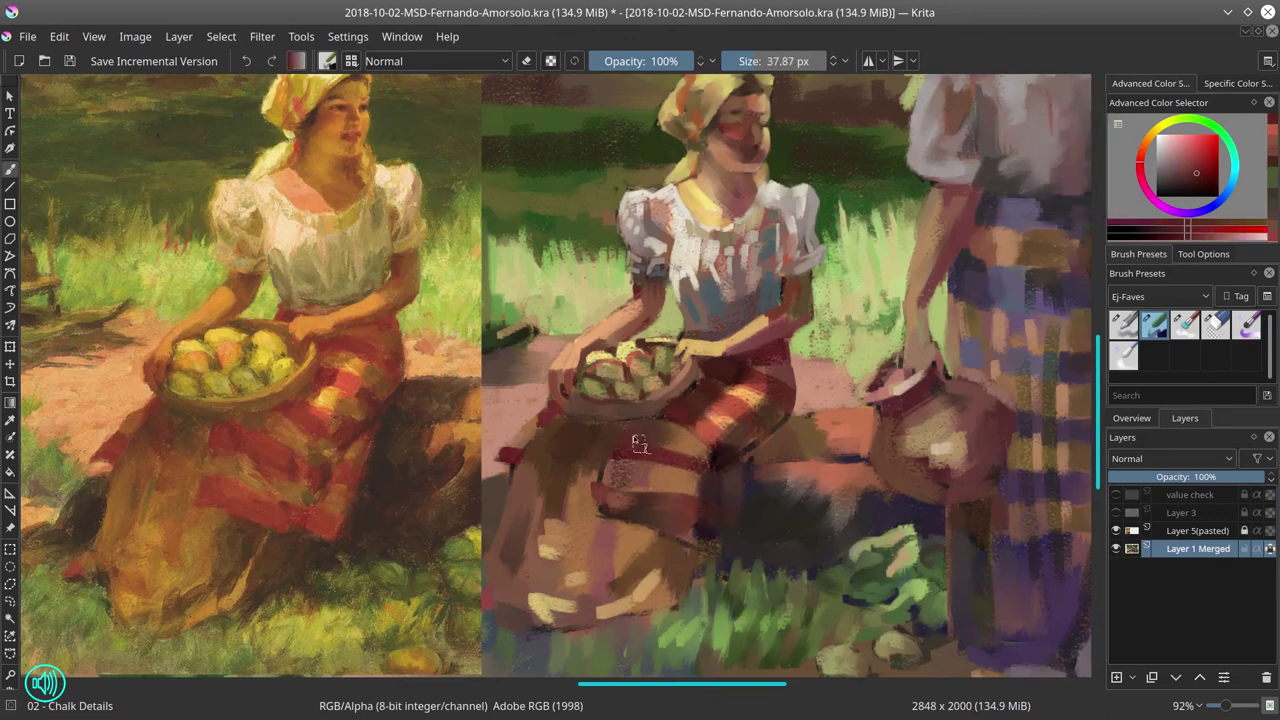
{"action": "mouse_move", "coordinate": [716, 543]}
{"action": "left_mouse_down"}
{"action": "mouse_move", "coordinate": [775, 470]}
{"action": "mouse_move", "coordinate": [785, 430]}
{"action": "mouse_move", "coordinate": [718, 460]}
{"action": "mouse_move", "coordinate": [766, 491]}
{"action": "mouse_move", "coordinate": [749, 463]}
{"action": "mouse_move", "coordinate": [765, 423]}
{"action": "left_mouse_up"}
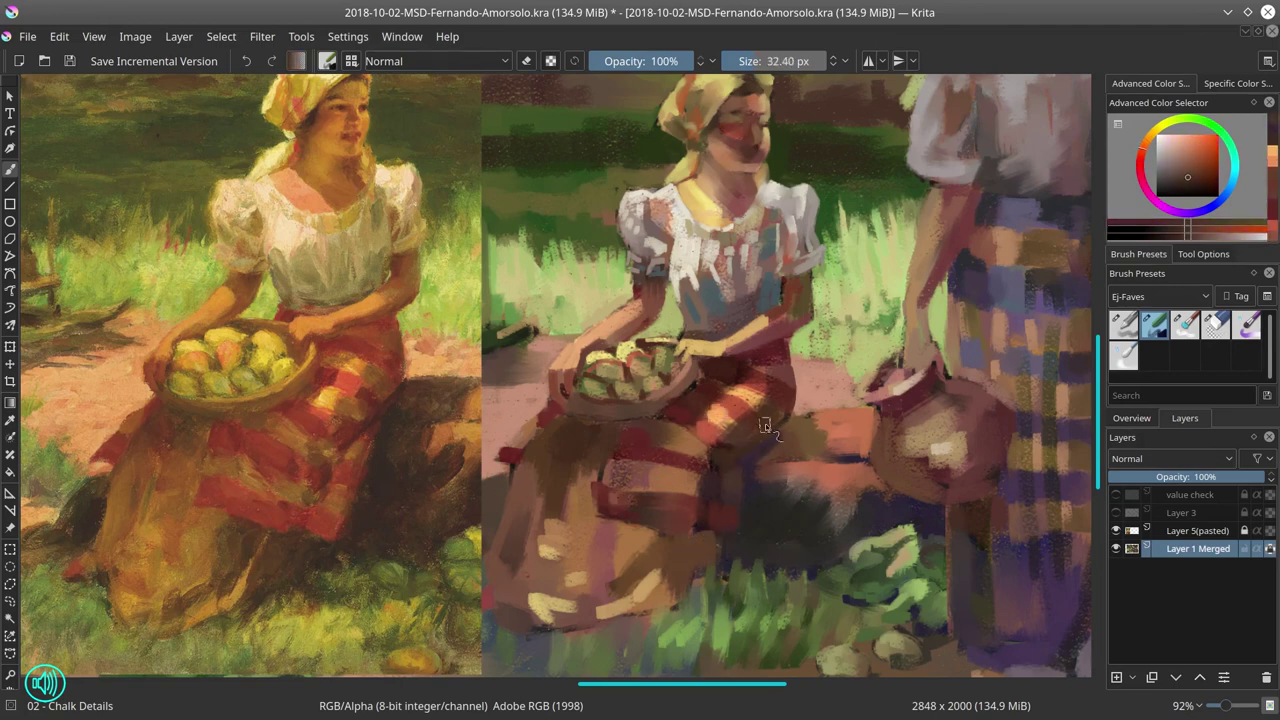
{"action": "left_click", "coordinate": [1131, 418]}
{"action": "left_click", "coordinate": [1165, 555]}
- Save, dab dark red on the face, and sample pale yellow and reds from jug and skirt
{"action": "left_click", "coordinate": [69, 61]}
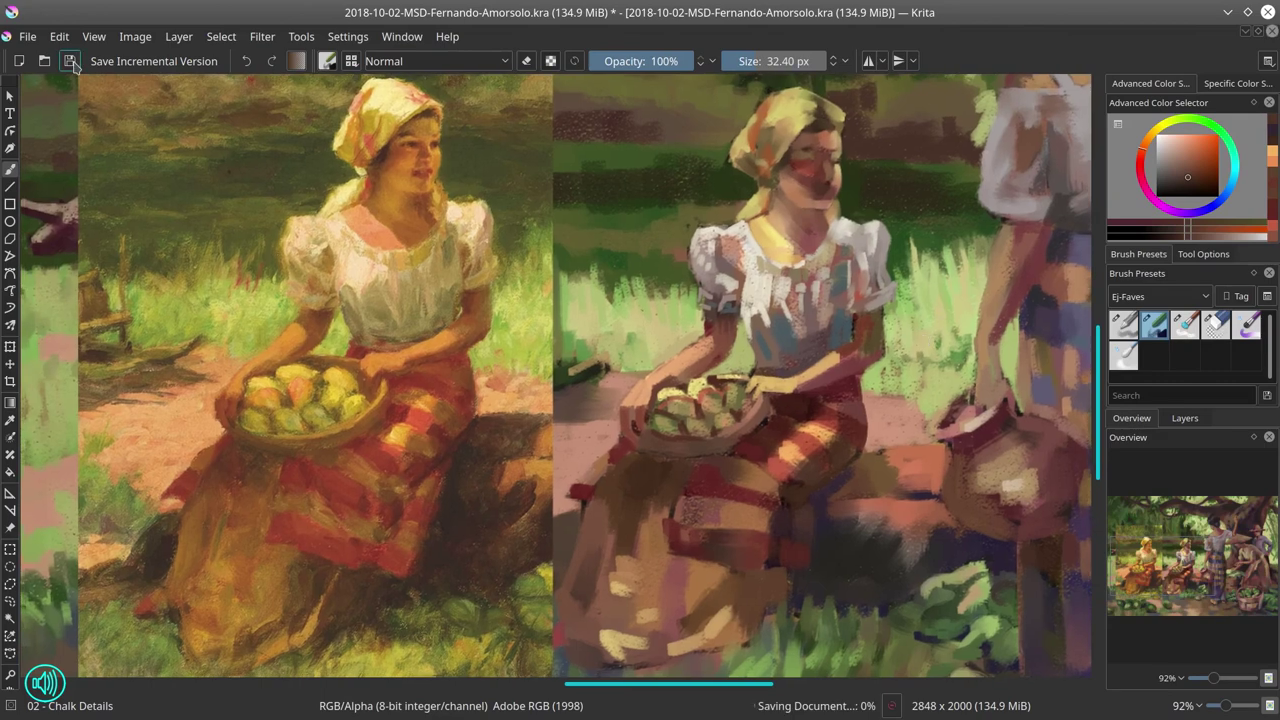
{"action": "left_click_drag", "start_coordinate": [818, 214], "coordinate": [826, 228]}
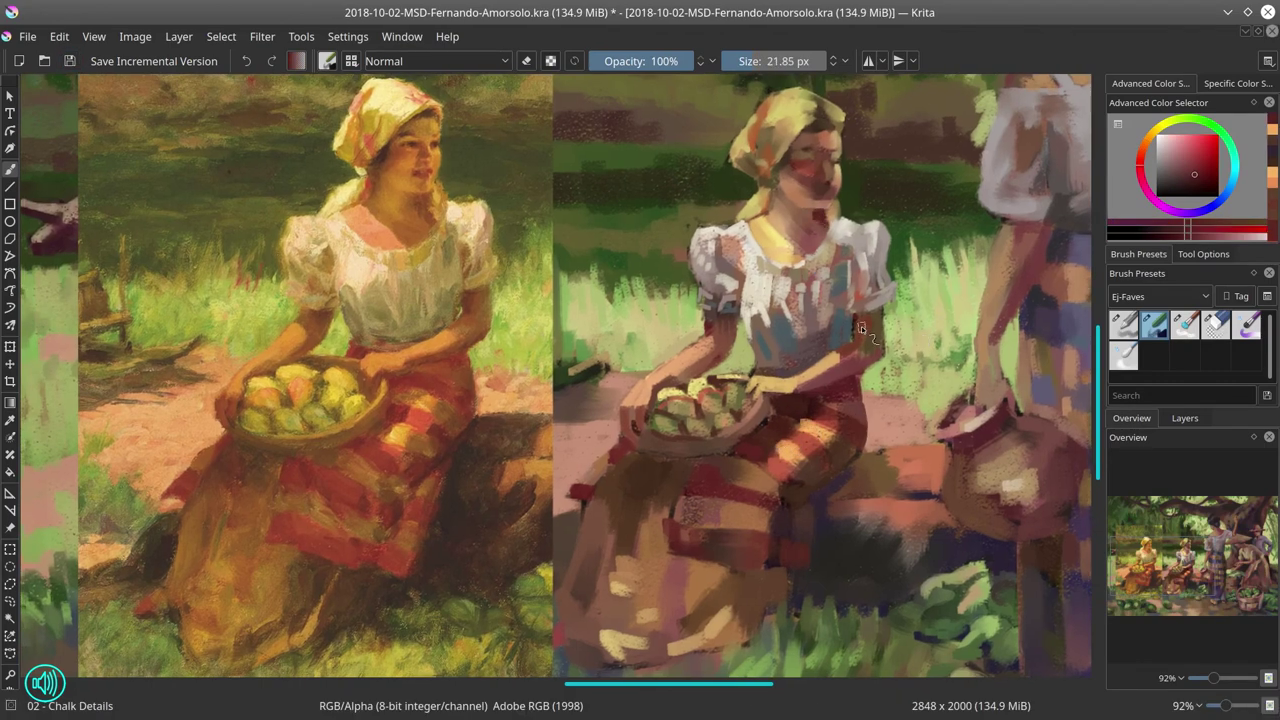
{"action": "left_click_drag", "start_coordinate": [862, 328], "coordinate": [700, 360]}
{"action": "left_click", "coordinate": [965, 400], "text": "ctrl"}
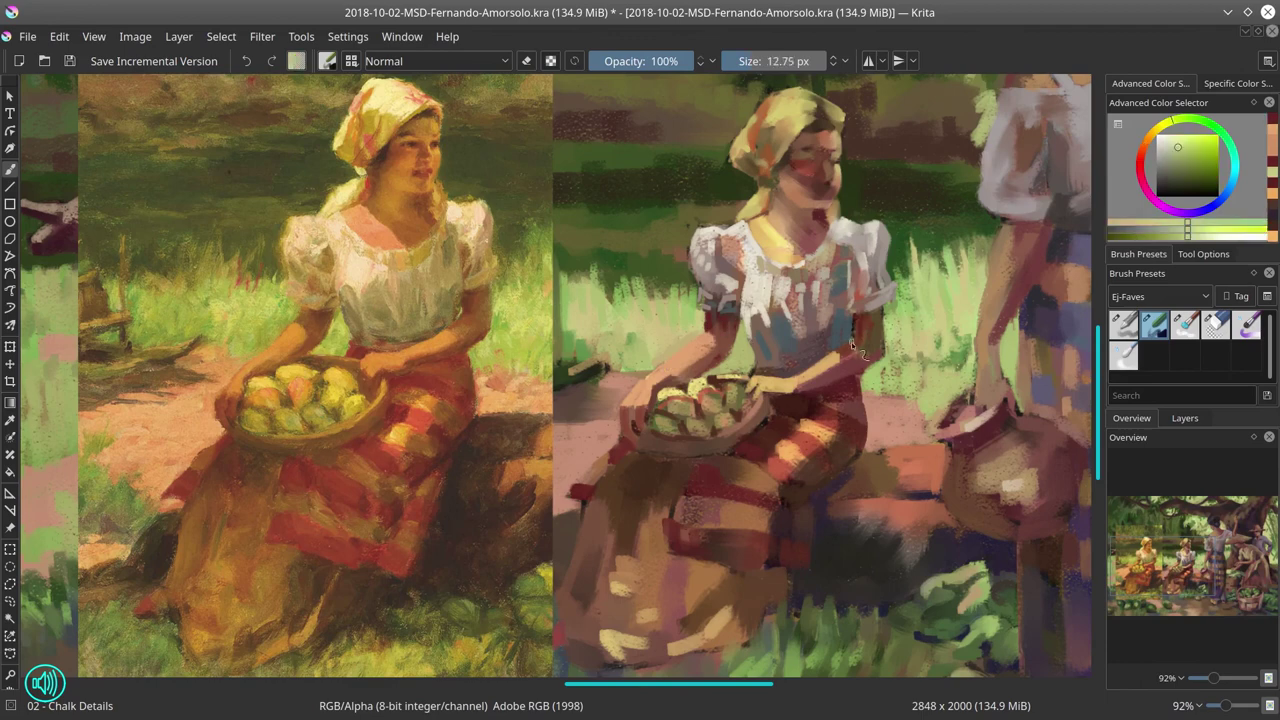
{"action": "left_click", "coordinate": [725, 458], "text": "ctrl"}
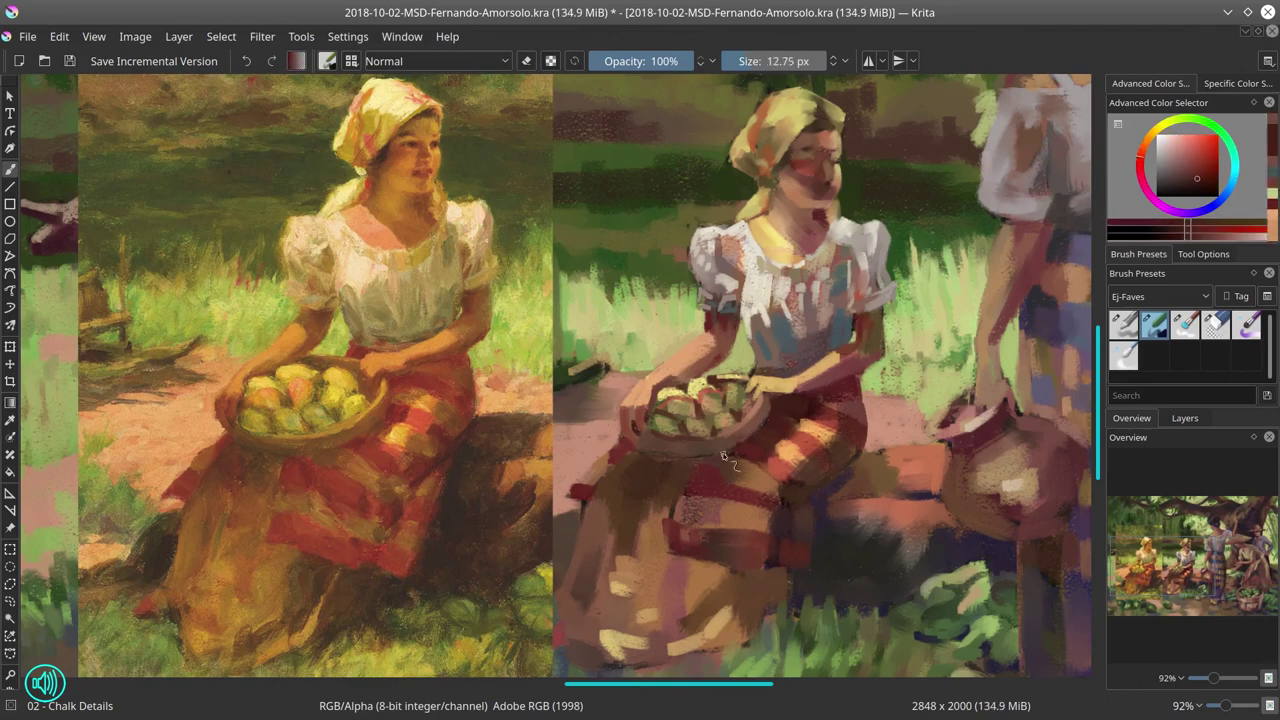
- Blend with a smaller Blender Textured Soft brush, then sample pale yellow and darker tones with Chalk Details
{"action": "key", "text": "slash"}
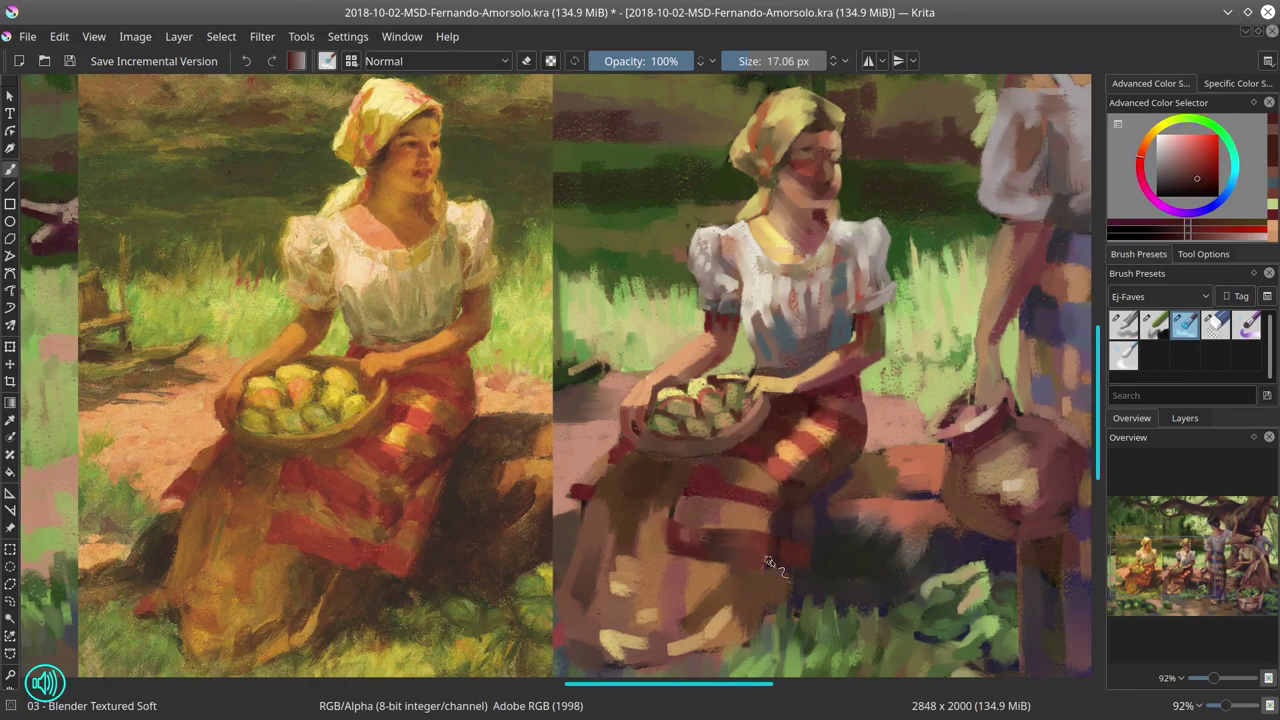
{"action": "key", "text": "bracketleft"}
{"action": "key", "text": "bracketleft"}
{"action": "left_click_drag", "start_coordinate": [583, 493], "coordinate": [645, 477]}
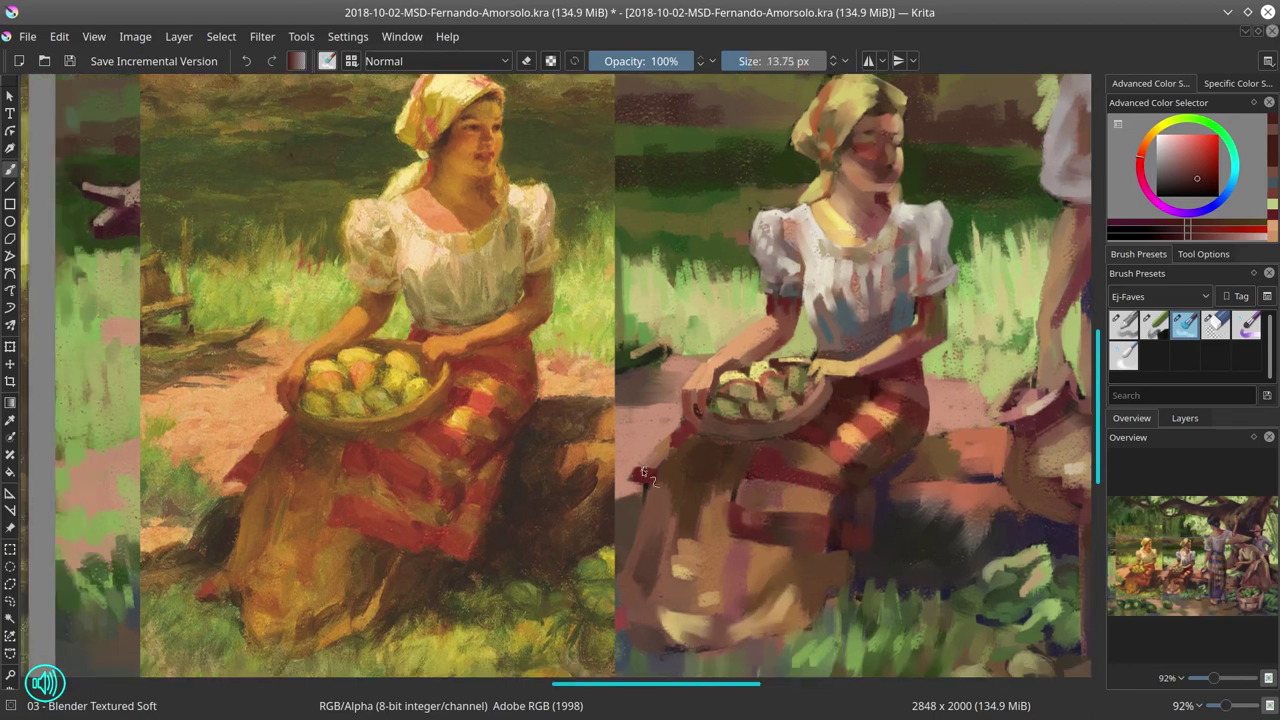
{"action": "key", "text": "comma"}
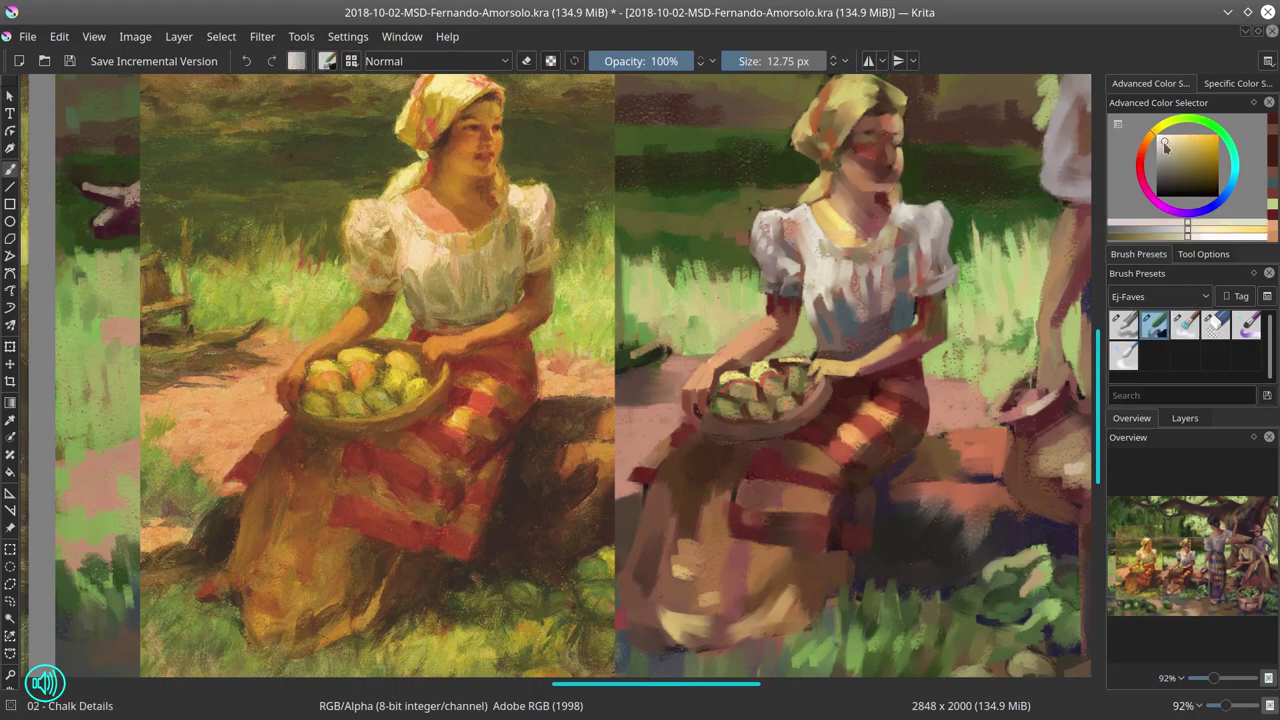
{"action": "left_click", "coordinate": [812, 218], "text": "ctrl"}
{"action": "left_click", "coordinate": [940, 207], "text": "ctrl"}
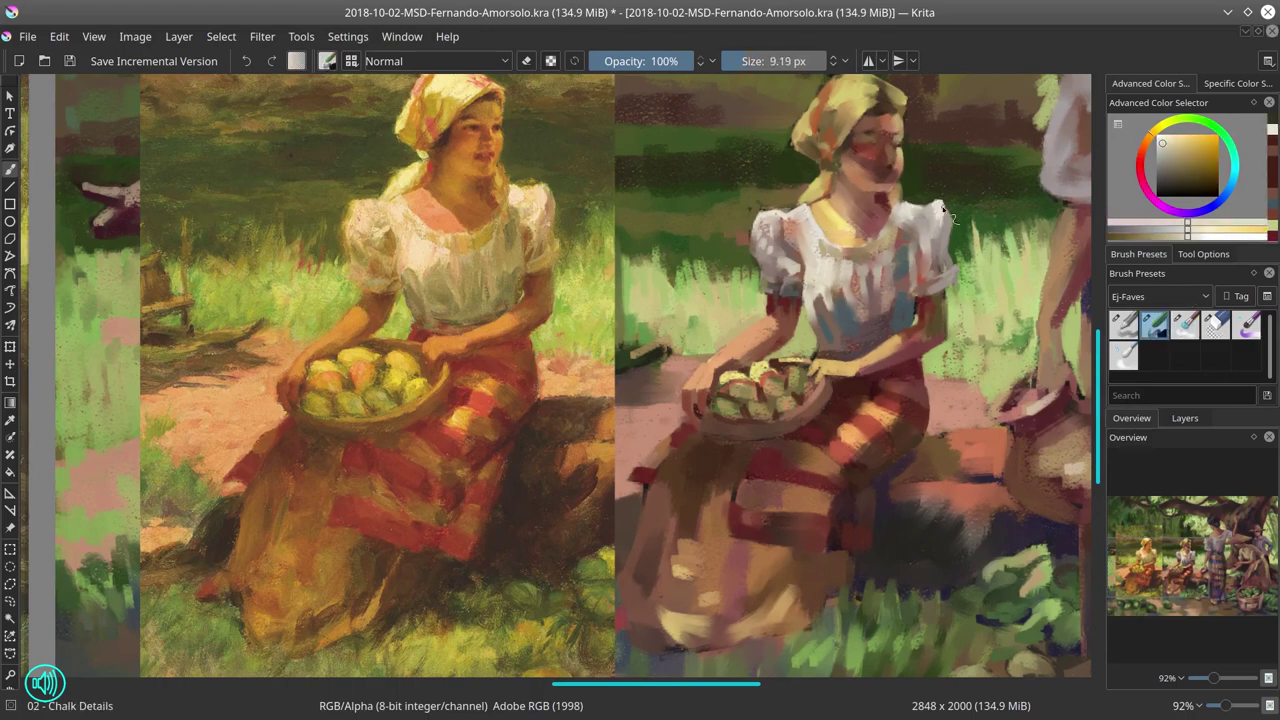
{"action": "left_click_drag", "start_coordinate": [965, 355], "coordinate": [905, 343]}
{"action": "left_click", "coordinate": [650, 410], "text": "ctrl"}
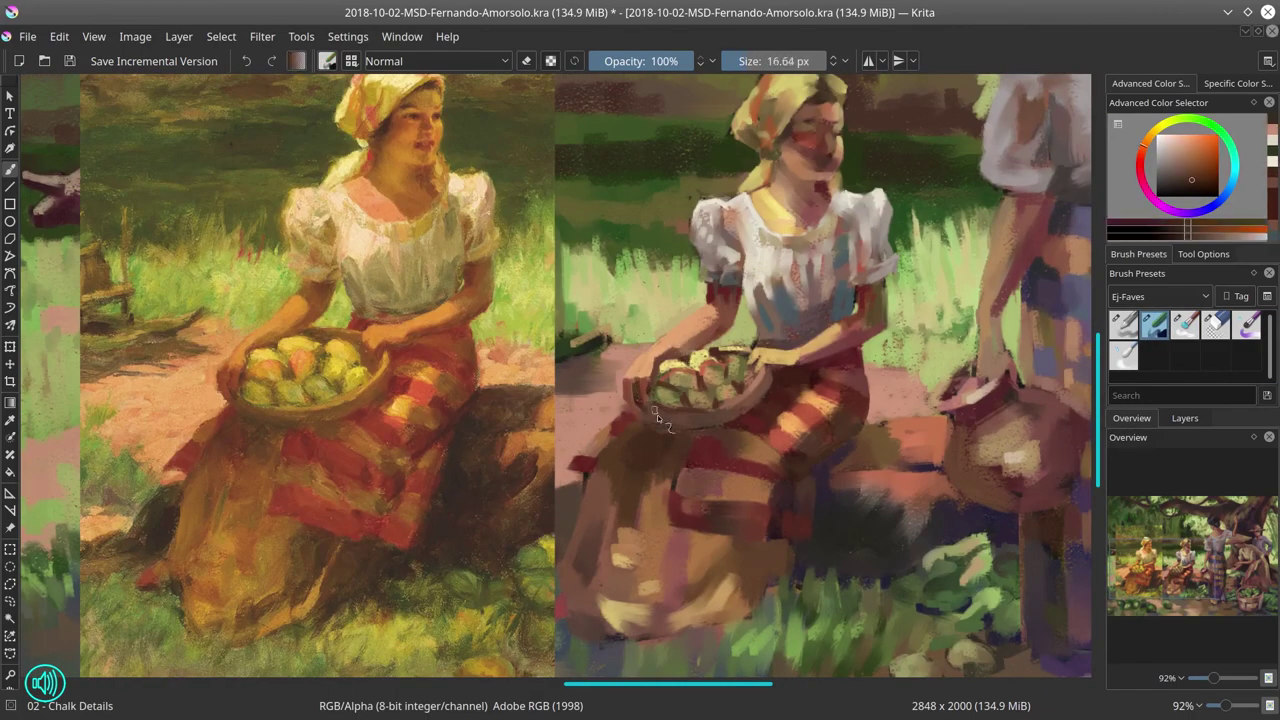
- Resize the brush, sample blouse and pale green colours, and bring the woman's face into view
{"action": "key", "text": "bracketright"}
{"action": "left_click", "coordinate": [708, 316], "text": "ctrl"}
{"action": "key", "text": "bracketleft"}
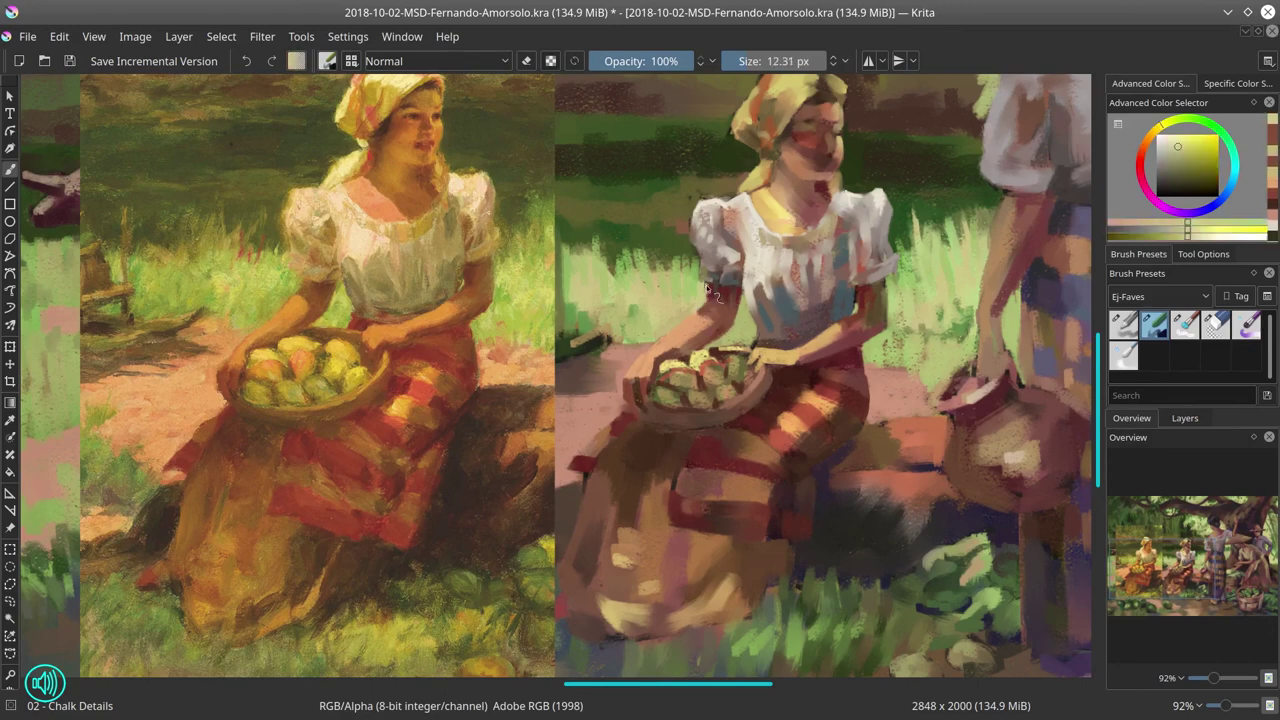
{"action": "left_click", "coordinate": [866, 368], "text": "ctrl"}
{"action": "left_click_drag", "start_coordinate": [917, 284], "coordinate": [889, 356]}
{"action": "key", "text": "slash"}
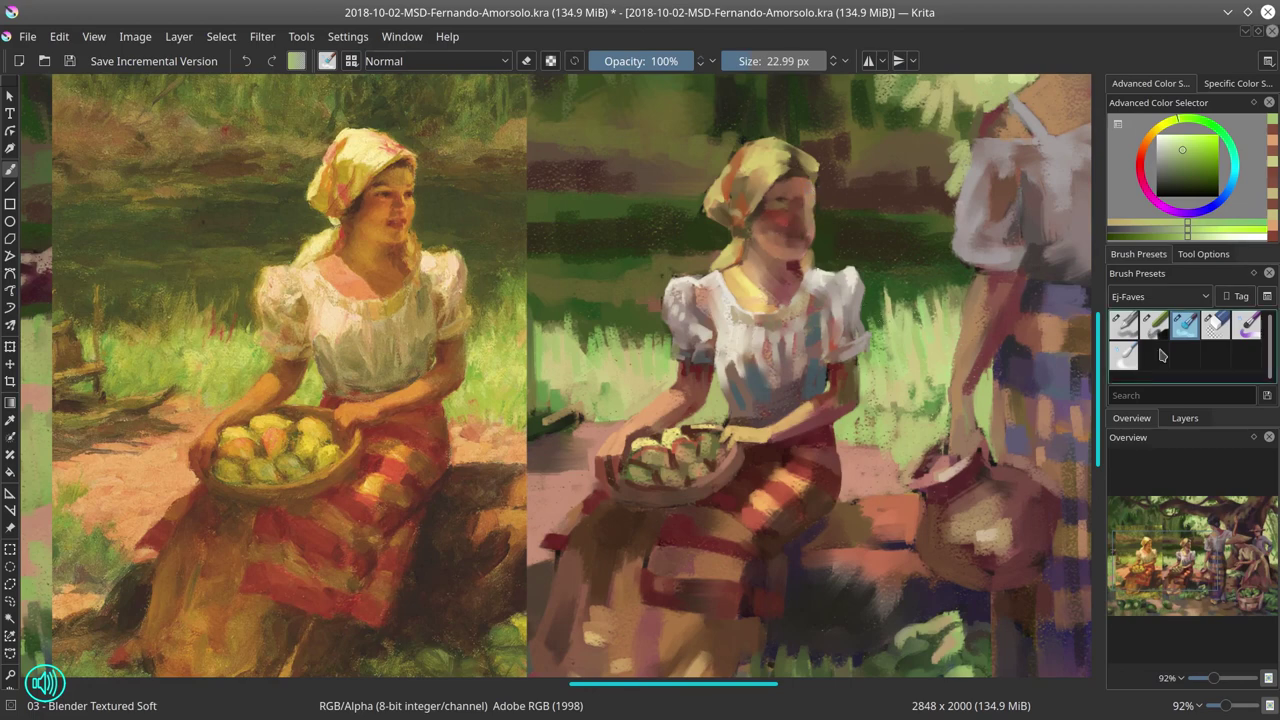
- With Chalk Details at finer sizes, sample reddish, pale yellow-tan and saturated red face tones
{"action": "key", "text": "slash"}
{"action": "left_click", "coordinate": [797, 246], "text": "ctrl"}
{"action": "key", "text": "bracketleft"}
{"action": "left_click", "coordinate": [806, 224], "text": "ctrl"}
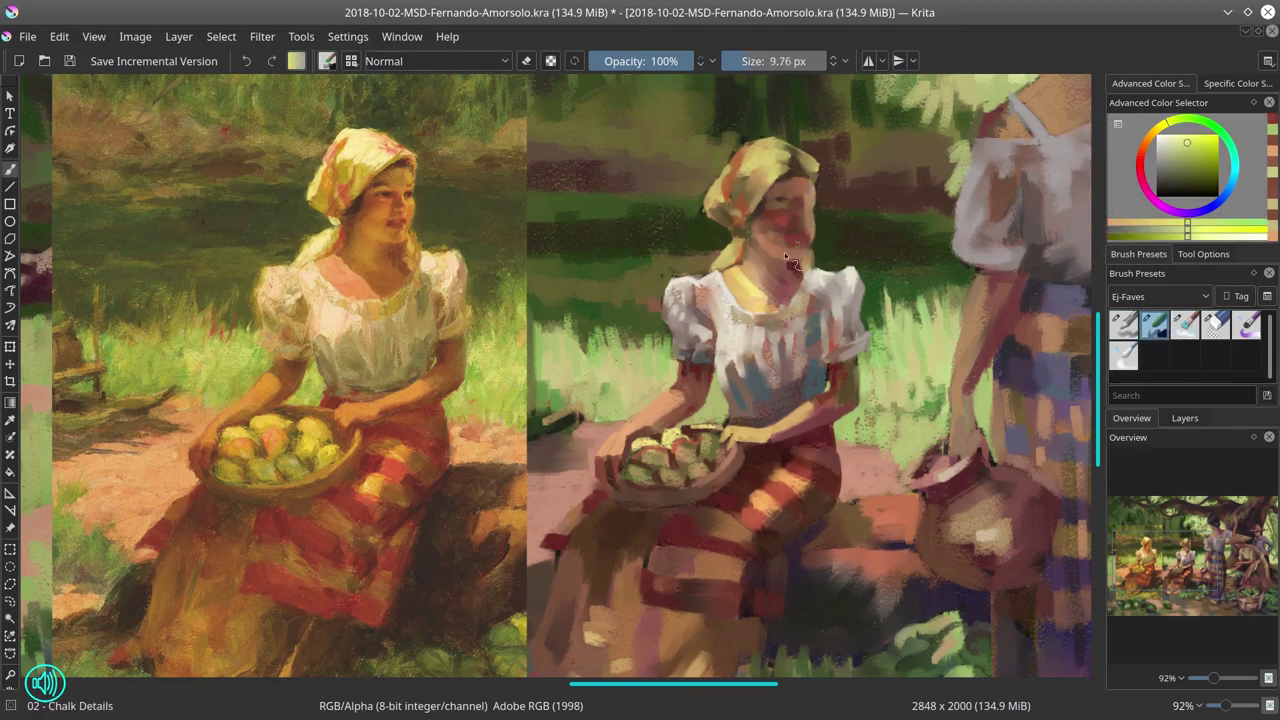
{"action": "key", "text": "bracketright"}
{"action": "key", "text": "bracketleft"}
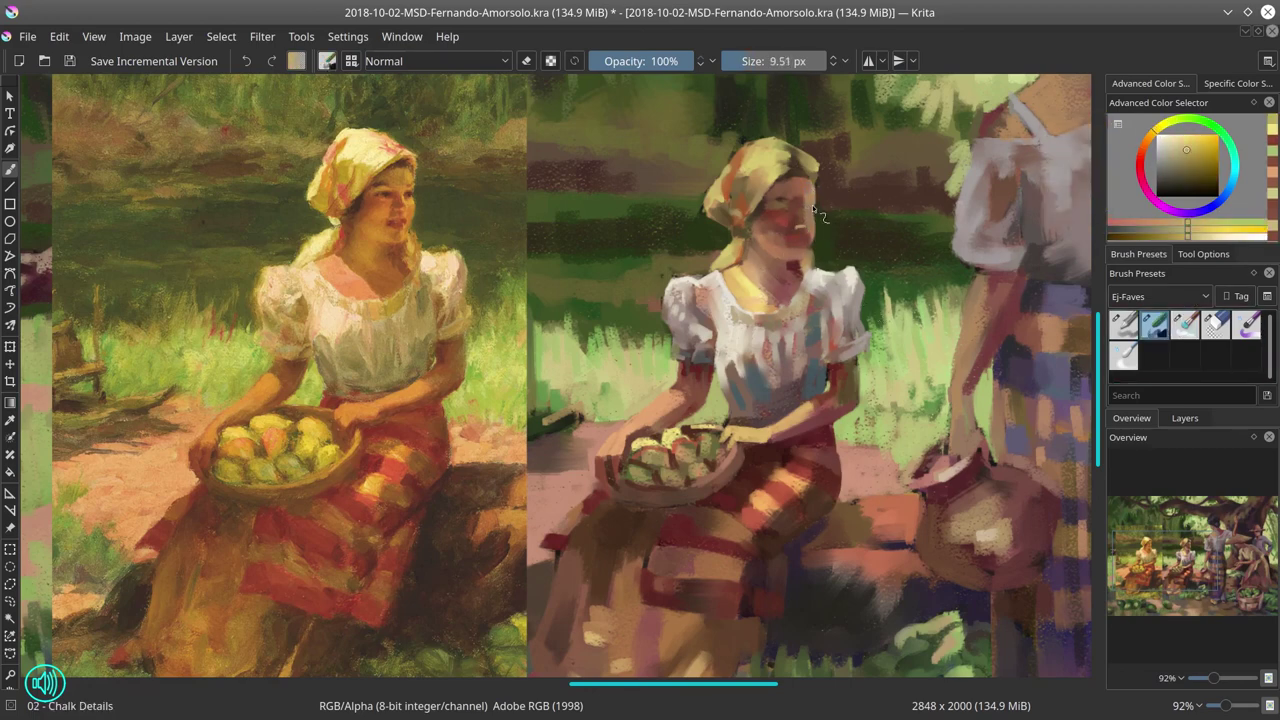
{"action": "left_click", "coordinate": [810, 234], "text": "ctrl"}
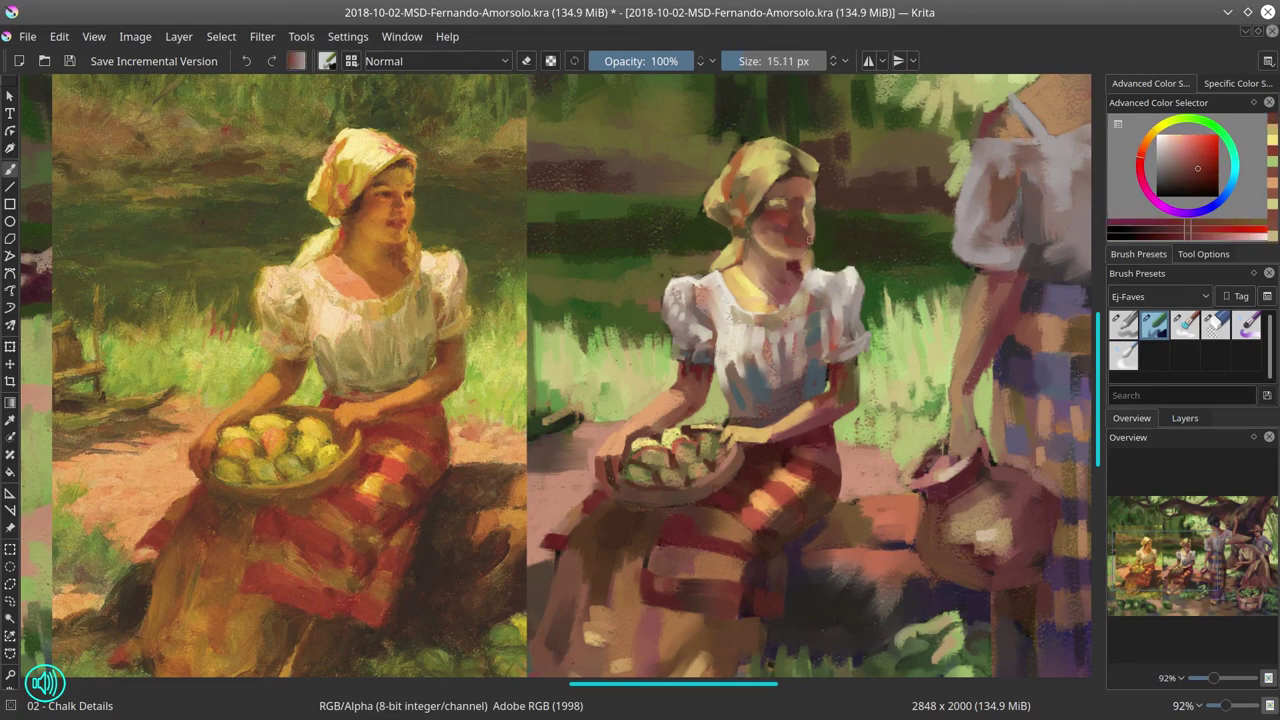
{"action": "key", "text": "bracketleft"}
{"action": "key", "text": "bracketleft"}
{"action": "key", "text": "bracketleft"}
{"action": "key", "text": "bracketleft"}
{"action": "key", "text": "bracketleft"}
{"action": "left_click", "coordinate": [804, 247], "text": "ctrl"}
{"action": "key", "text": "bracketright"}
{"action": "key", "text": "bracketright"}
{"action": "key", "text": "bracketright"}
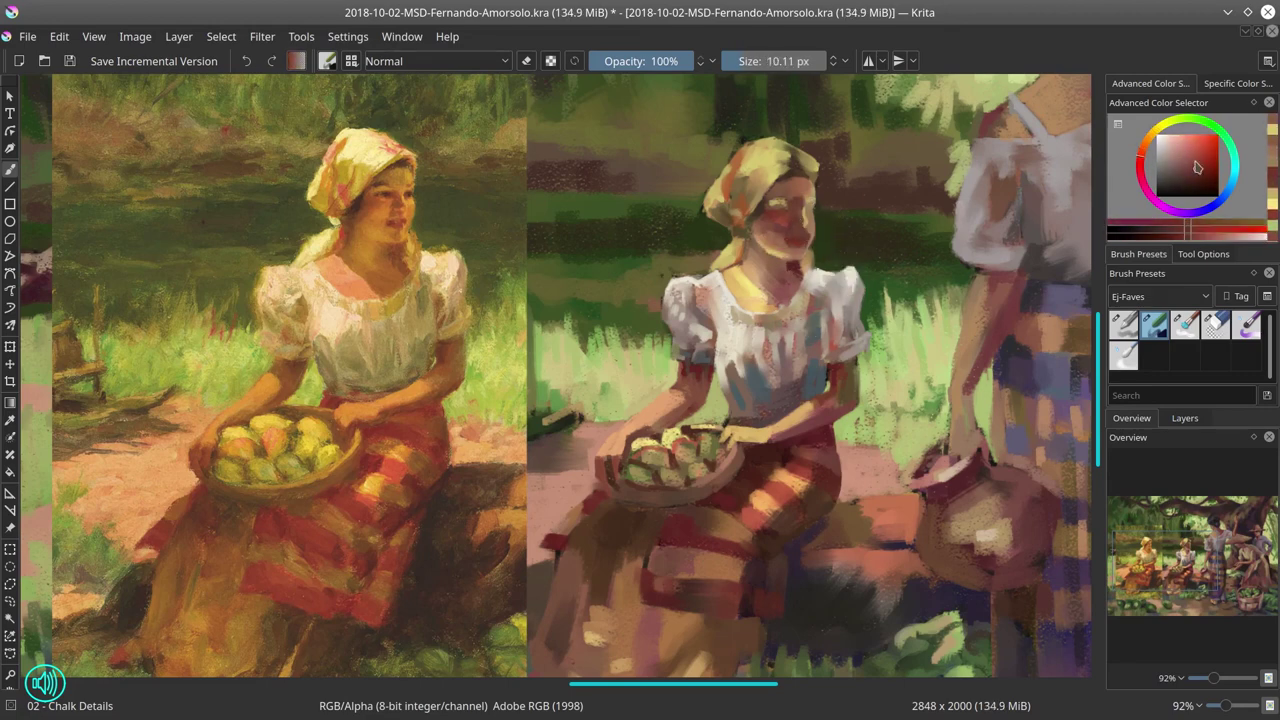
- Repaint the face shading using pale yellow, dark brown shadow and pinkish skin tones
{"action": "left_click", "coordinate": [810, 231], "text": "ctrl"}
{"action": "key", "text": "bracketright"}
{"action": "key", "text": "bracketright"}
{"action": "key", "text": "bracketright"}
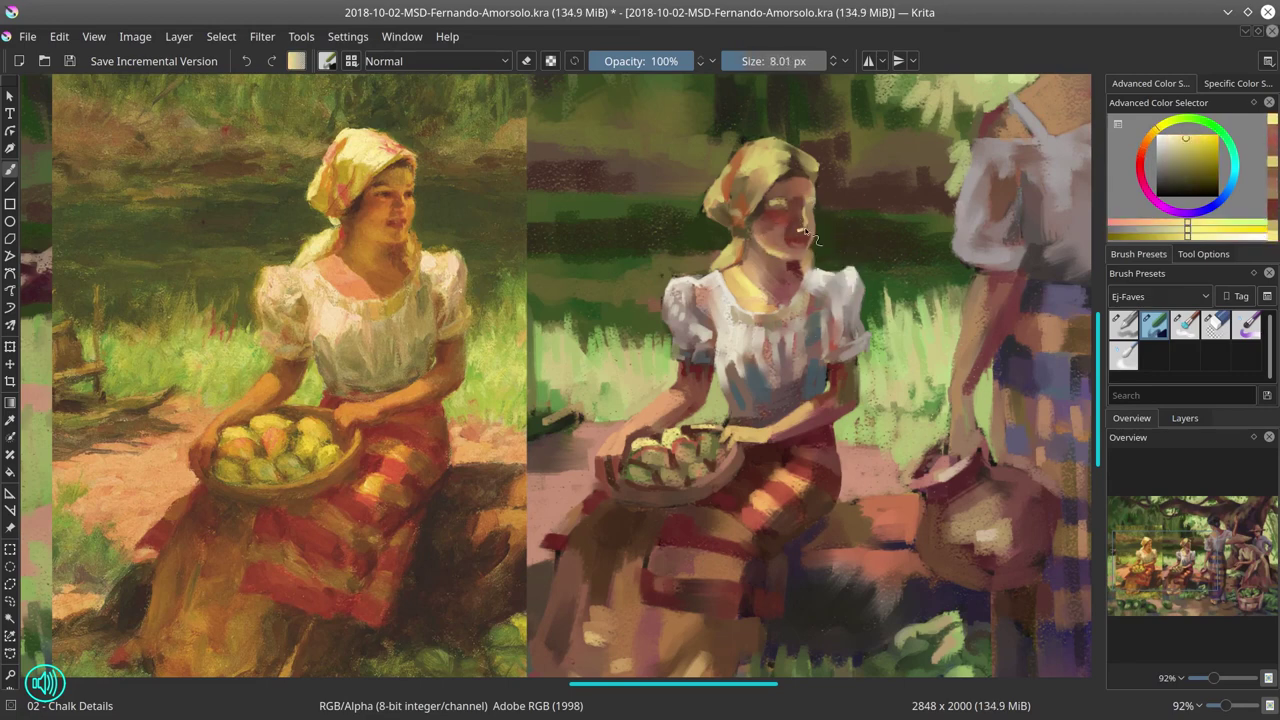
{"action": "left_click", "coordinate": [755, 260], "text": "ctrl"}
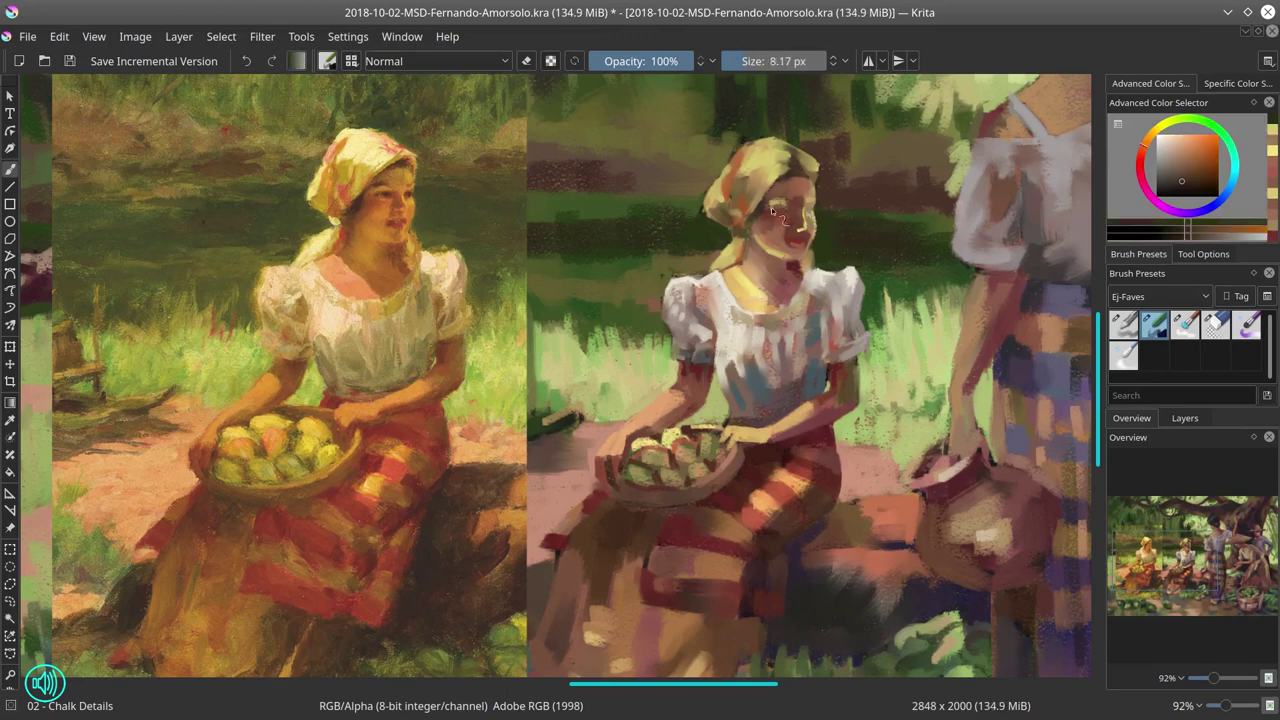
{"action": "left_click", "coordinate": [792, 228], "text": "ctrl"}
{"action": "key", "text": "bracketright"}
{"action": "key", "text": "bracketright"}
{"action": "key", "text": "bracketright"}
{"action": "key", "text": "bracketright"}
{"action": "key", "text": "bracketright"}
{"action": "key", "text": "bracketright"}
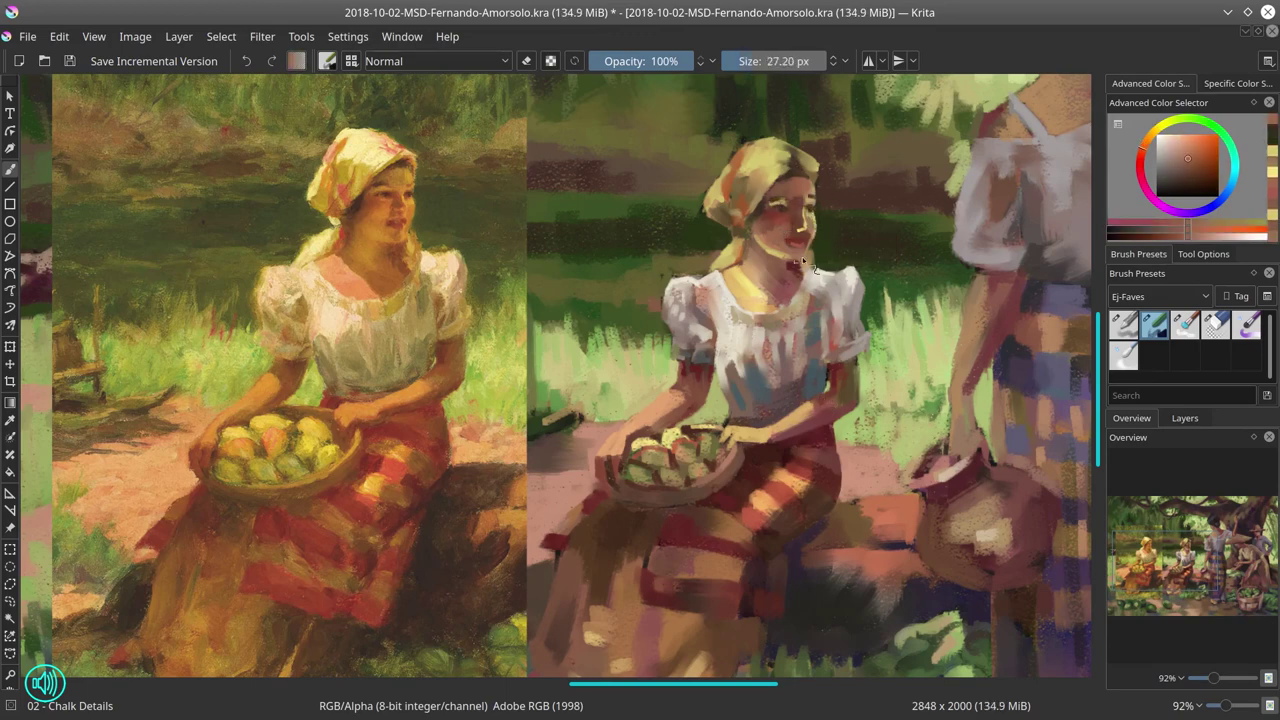
{"action": "left_click_drag", "start_coordinate": [775, 212], "coordinate": [805, 228]}
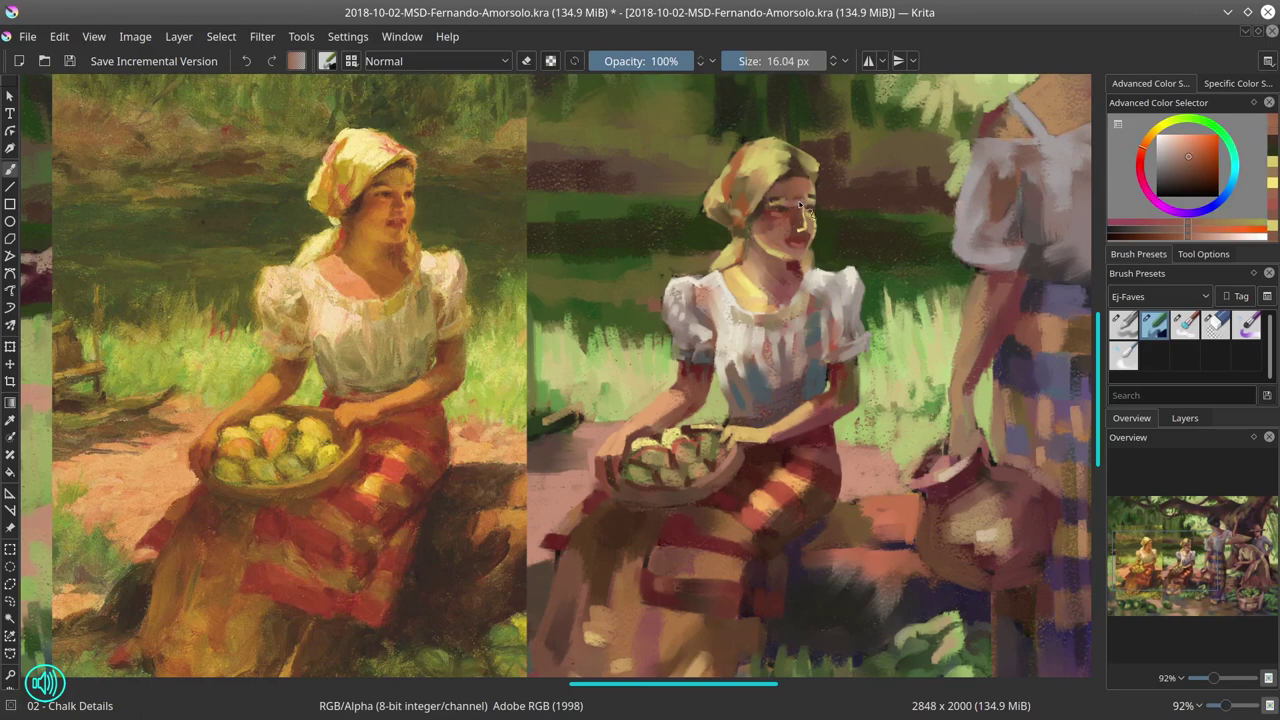
{"action": "left_click", "coordinate": [812, 205], "text": "ctrl"}
{"action": "key", "text": "bracketleft"}
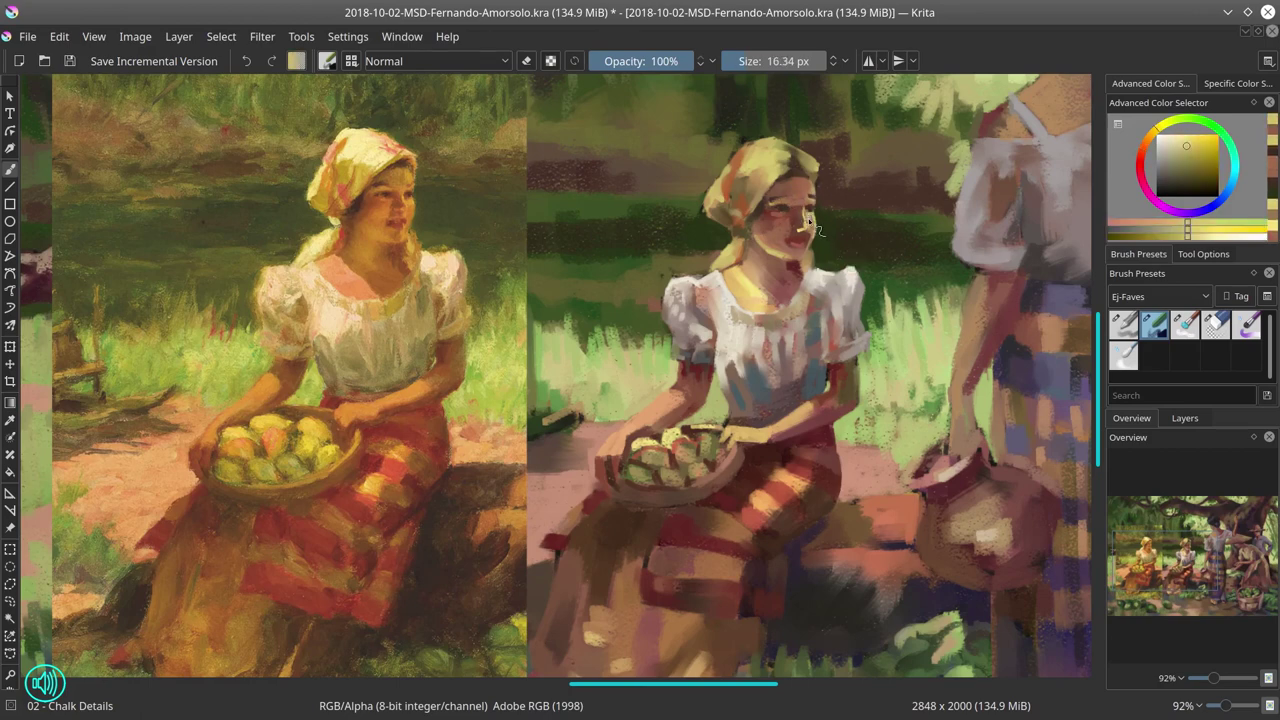
{"action": "left_click", "coordinate": [812, 228], "text": "ctrl"}
{"action": "left_click", "coordinate": [808, 228], "text": "ctrl"}
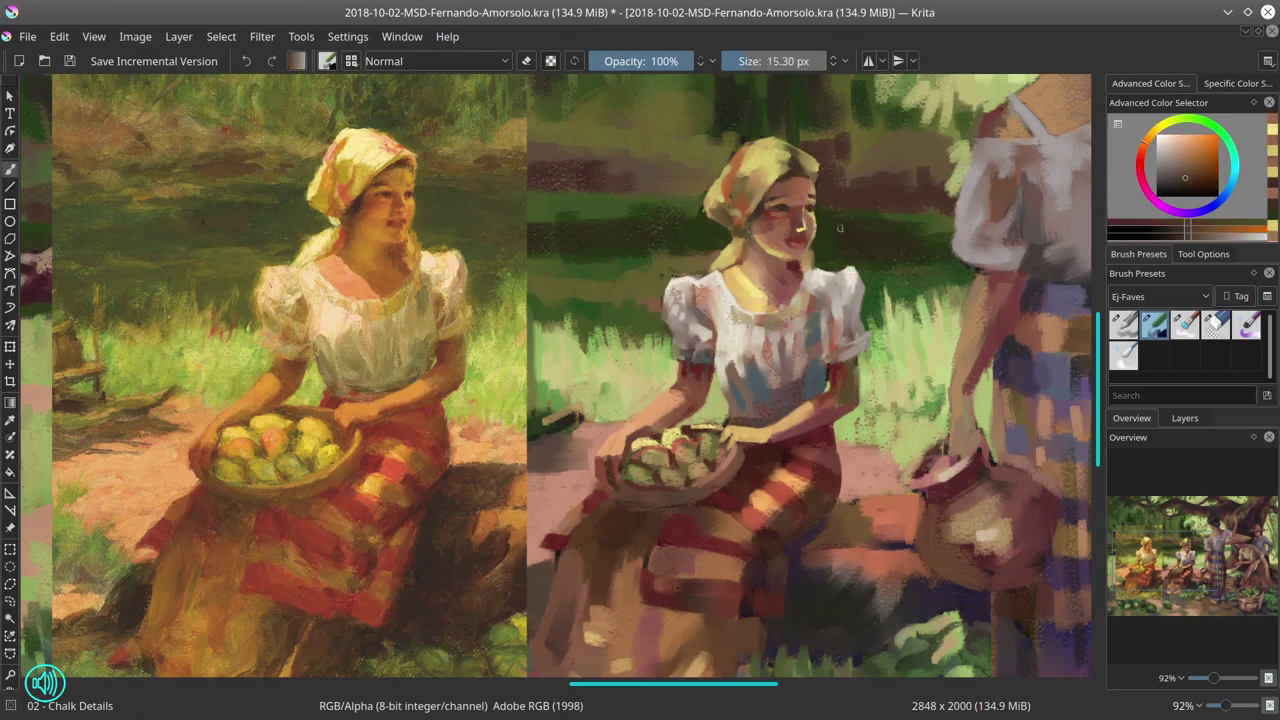
{"action": "key", "text": "bracketright"}
{"action": "key", "text": "bracketright"}
{"action": "key", "text": "bracketright"}
{"action": "key", "text": "bracketright"}
{"action": "key", "text": "bracketright"}
- Add dark reds, a lighter pink cheek and darker reddish-brown accents with a smaller brush
{"action": "scroll", "coordinate": [808, 270], "scroll_direction": "down", "scroll_amount": 1}
{"action": "left_click", "coordinate": [806, 268], "text": "ctrl"}
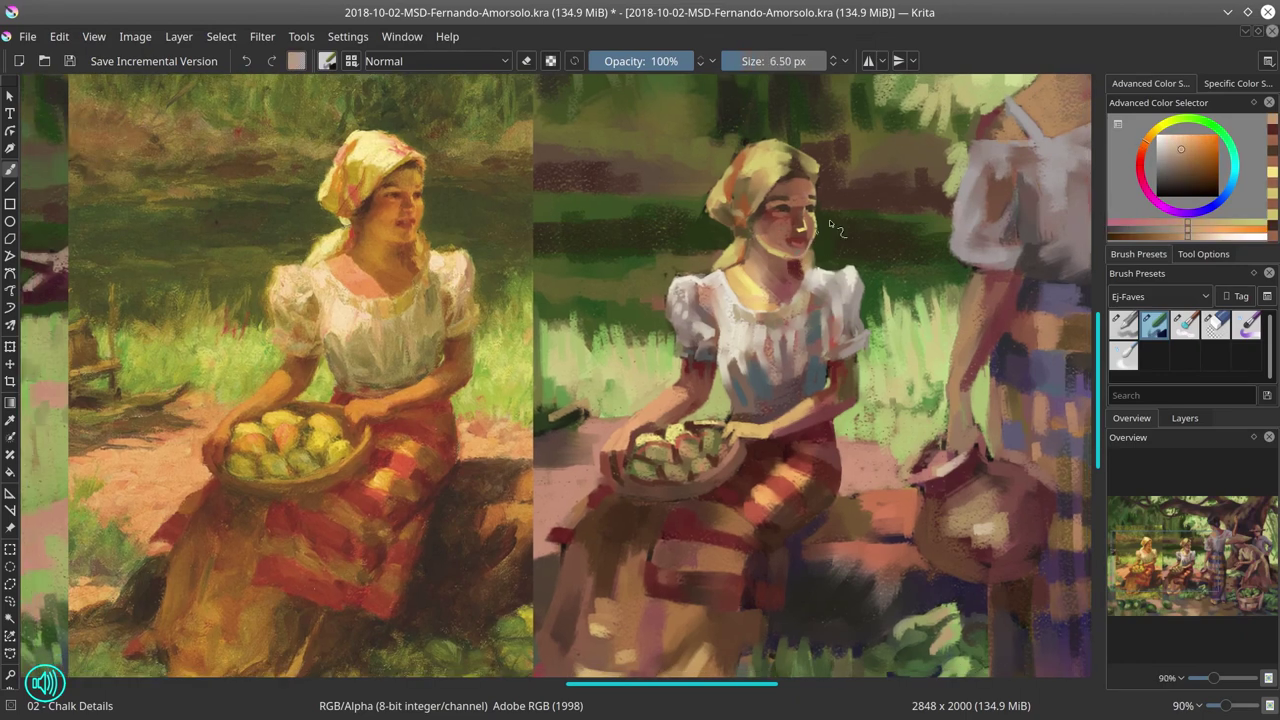
{"action": "key", "text": "bracketleft"}
{"action": "key", "text": "bracketleft"}
{"action": "left_click", "coordinate": [806, 276], "text": "ctrl"}
{"action": "left_click", "coordinate": [806, 276], "text": "ctrl"}
{"action": "key", "text": "bracketleft"}
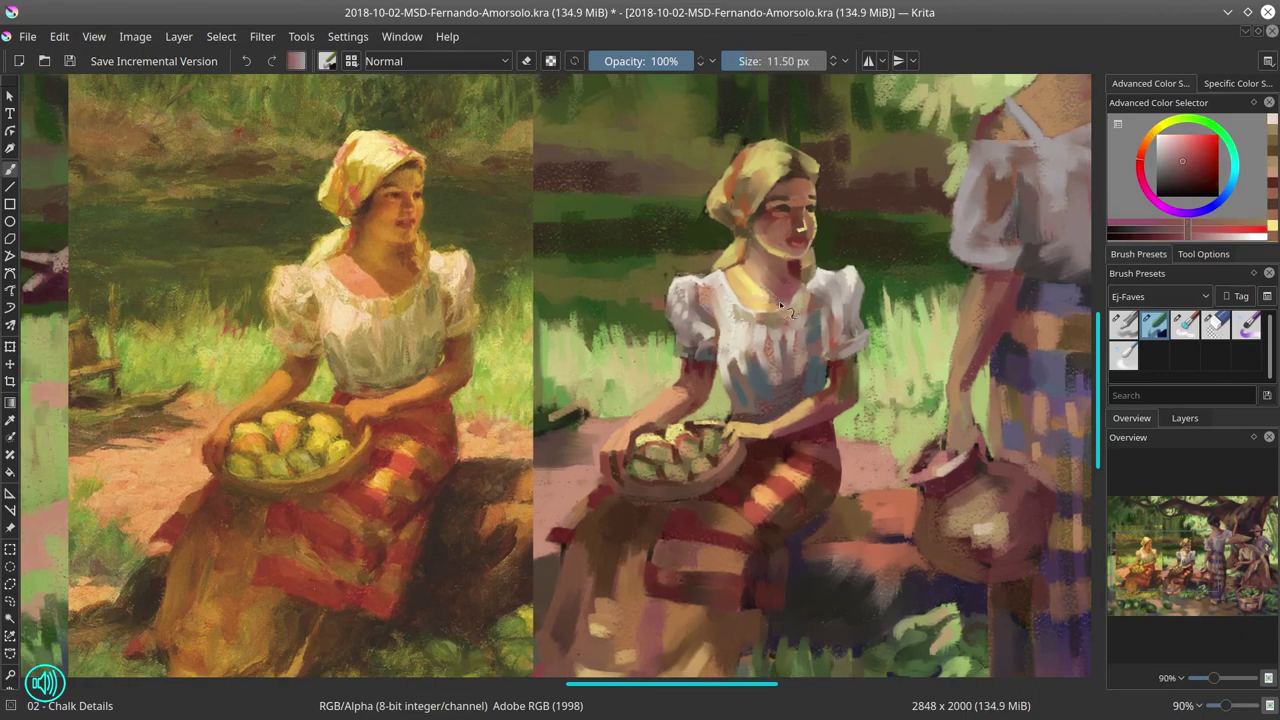
{"action": "left_click", "coordinate": [806, 238], "text": "ctrl"}
{"action": "left_click", "coordinate": [812, 231], "text": "ctrl"}
{"action": "key", "text": "bracketleft"}
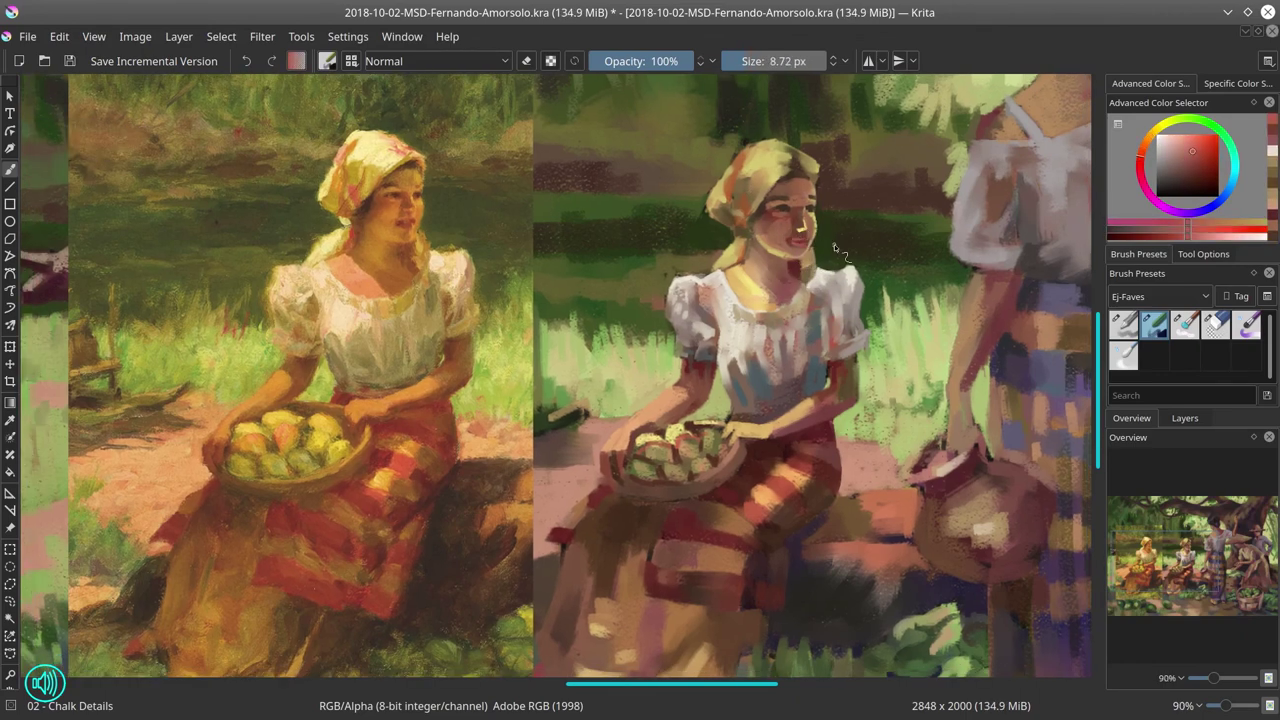
{"action": "left_click", "coordinate": [793, 243], "text": "ctrl"}
{"action": "key", "text": "bracketleft"}
- Settle on a light yellow from the headscarf, enlarge the brush, and zoom out to the whole study
{"action": "left_click", "coordinate": [805, 244], "text": "ctrl"}
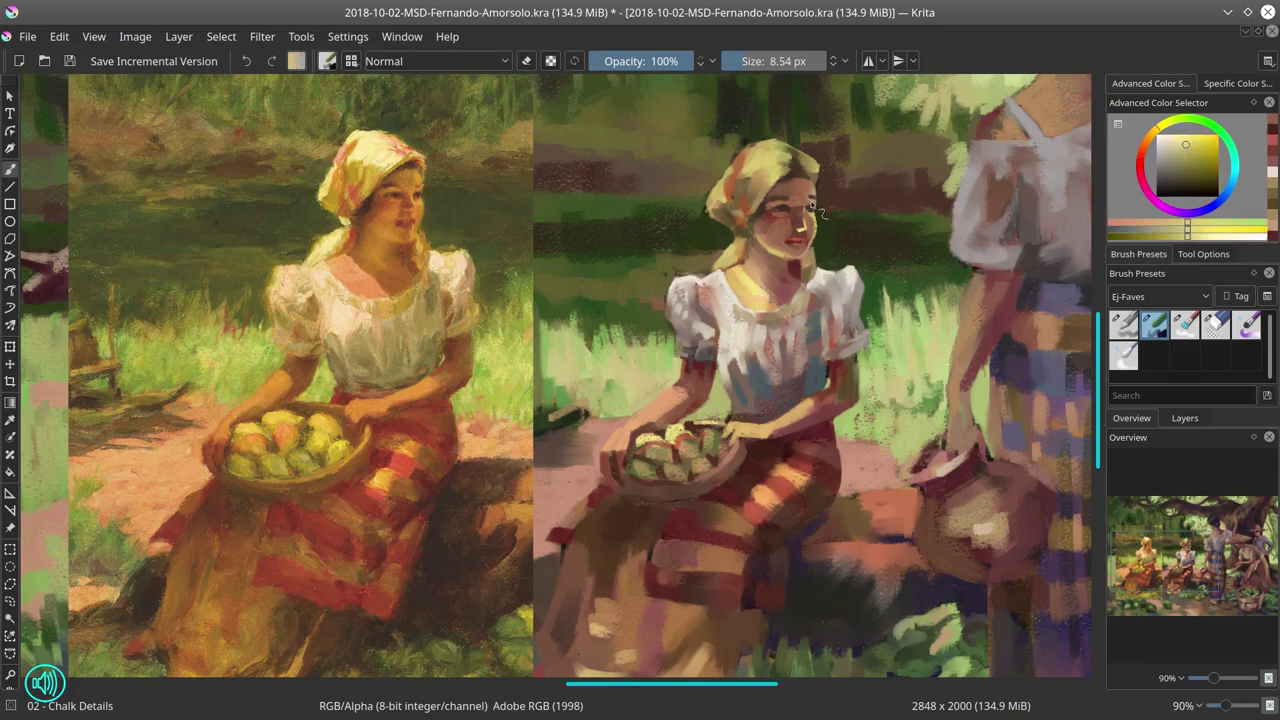
{"action": "left_click", "coordinate": [749, 186], "text": "ctrl"}
{"action": "left_click", "coordinate": [1151, 152]}
{"action": "left_click", "coordinate": [780, 152], "text": "ctrl"}
{"action": "key", "text": "bracketright"}
{"action": "key", "text": "bracketright"}
{"action": "key", "text": "bracketright"}
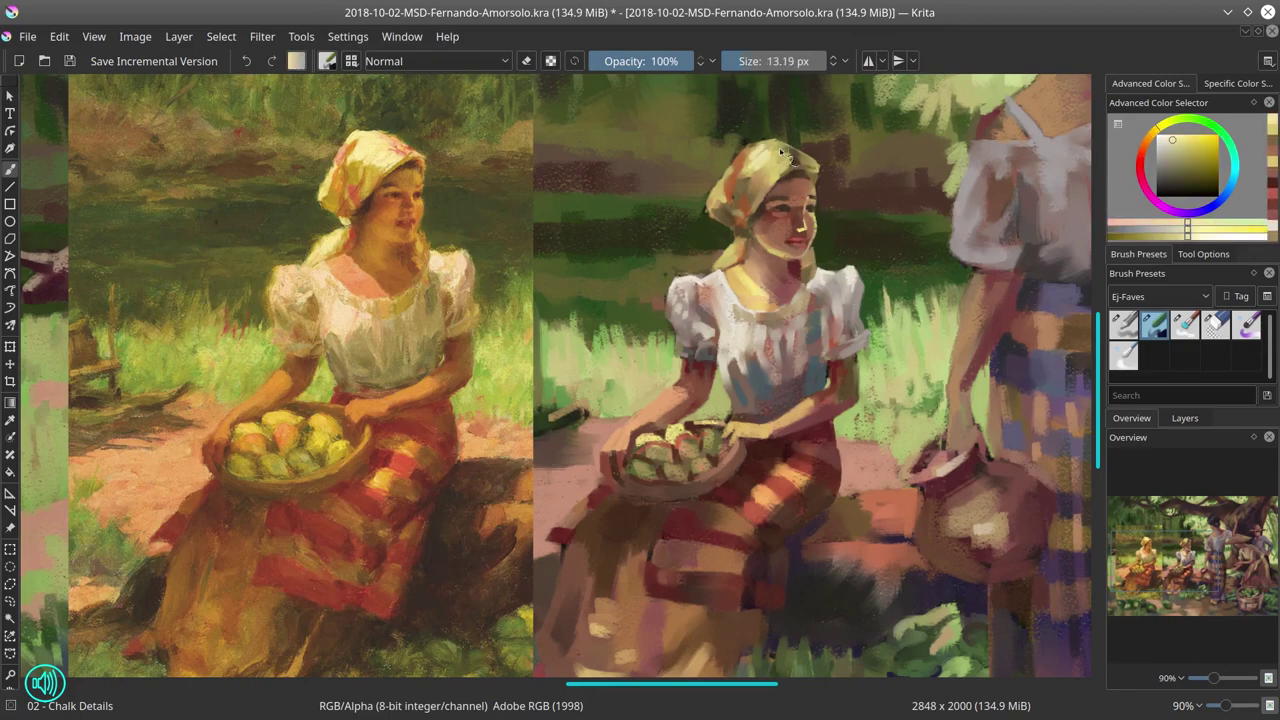
{"action": "key", "text": "minus"}
{"action": "left_click", "coordinate": [1185, 418]}
- Fit the painting, save, and brighten the headscarf with a Color Dodge stroke
{"action": "key", "text": "2"}
{"action": "key", "text": "ctrl+s"}
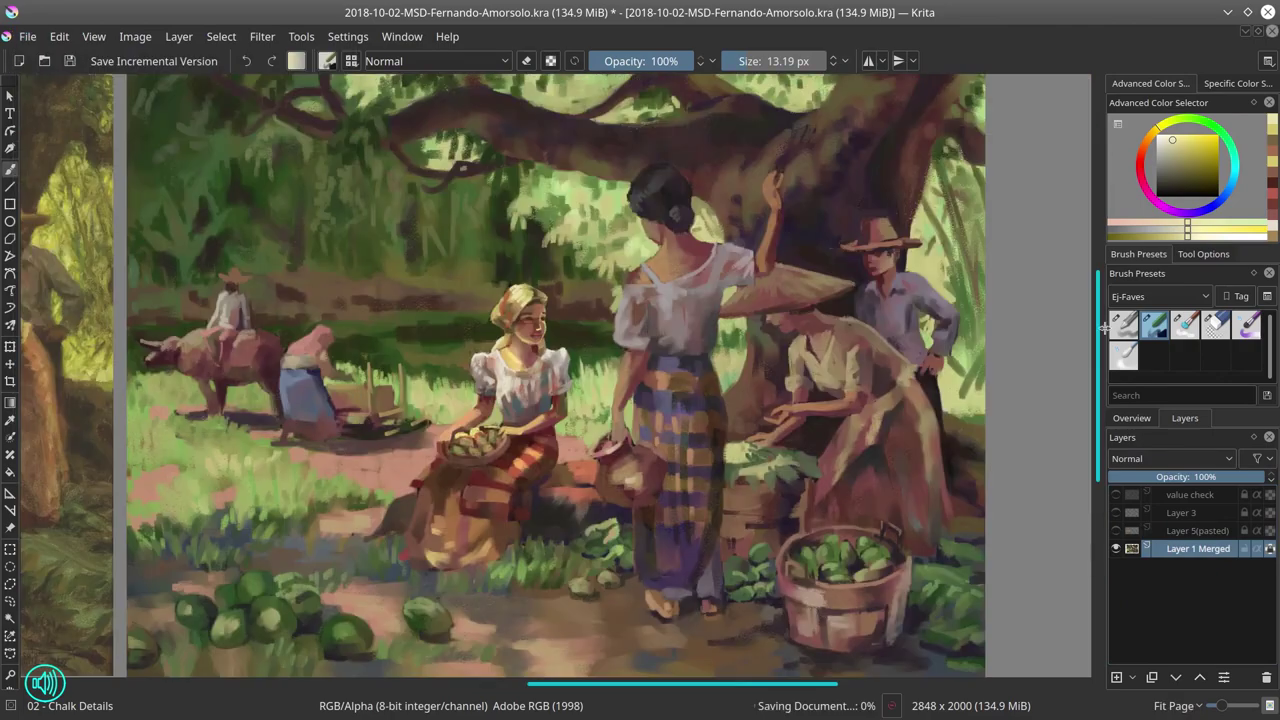
{"action": "left_click", "coordinate": [1148, 152]}
{"action": "key", "text": "alt+shift+d"}
{"action": "left_click_drag", "start_coordinate": [515, 330], "coordinate": [518, 362]}
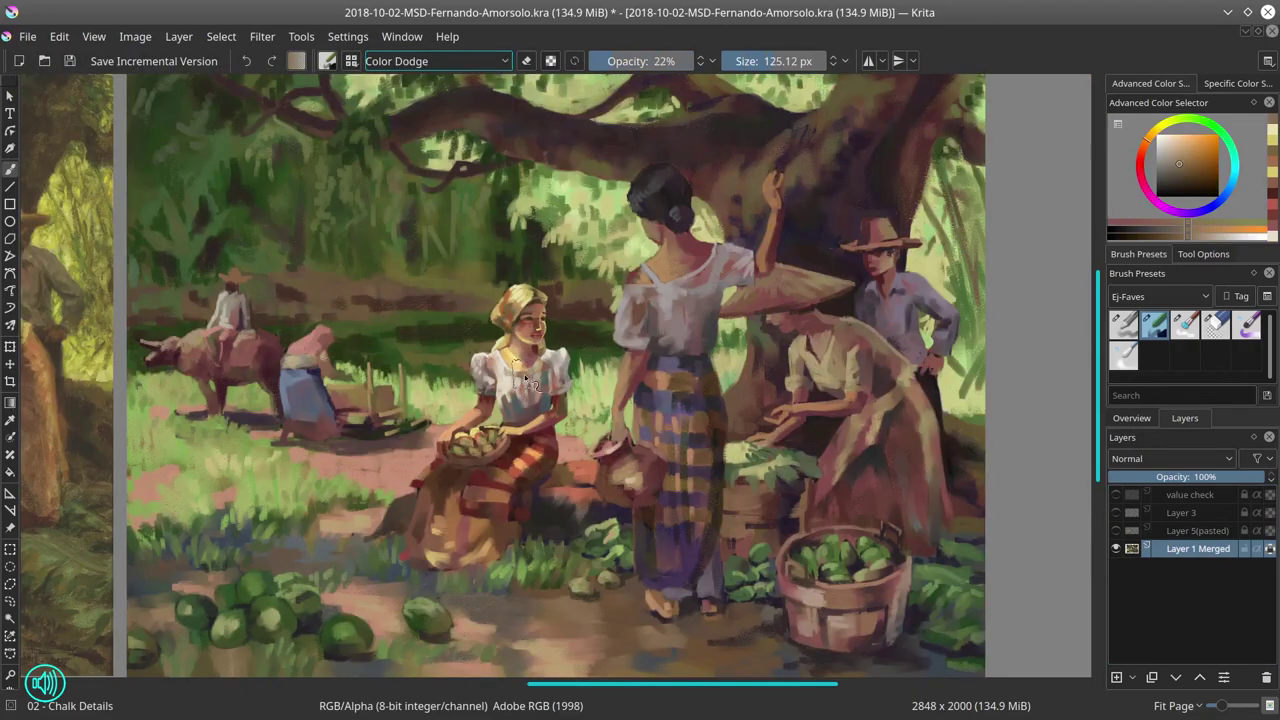
- Return the Chalk Details brush to Normal blending at 100% opacity and save again
{"action": "key", "text": "slash"}
{"action": "key", "text": "slash"}
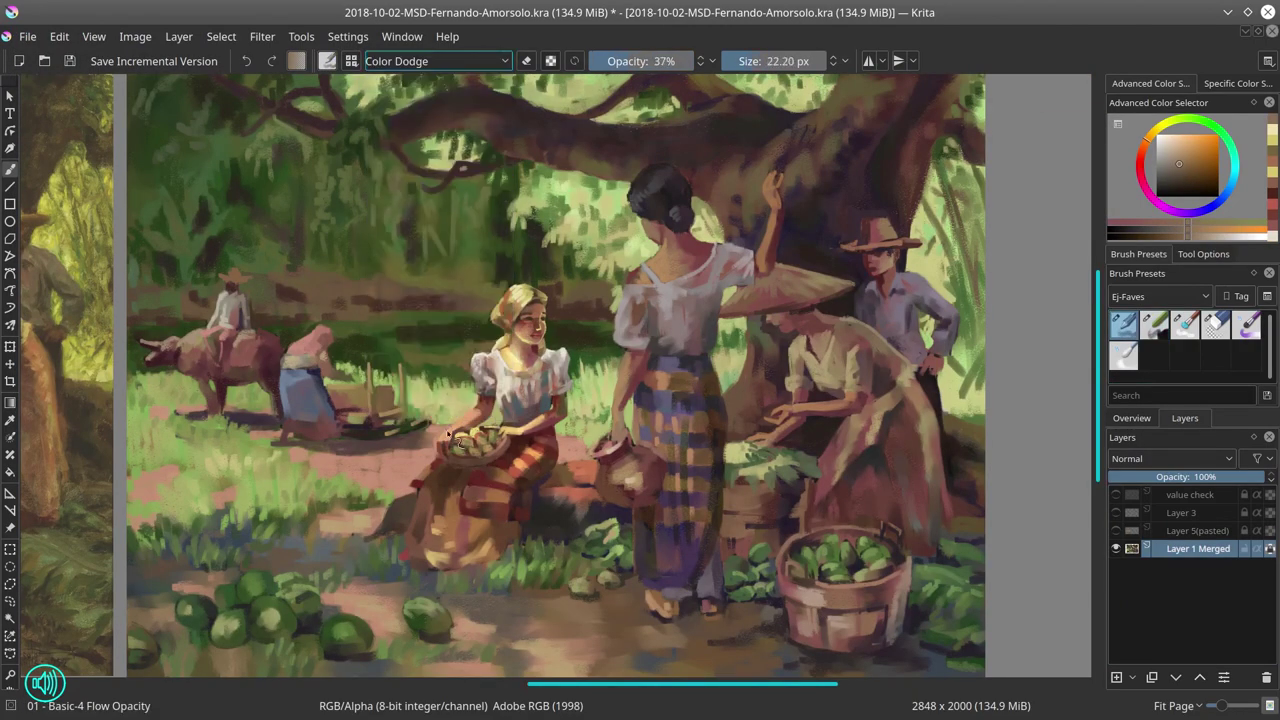
{"action": "left_click", "coordinate": [440, 61]}
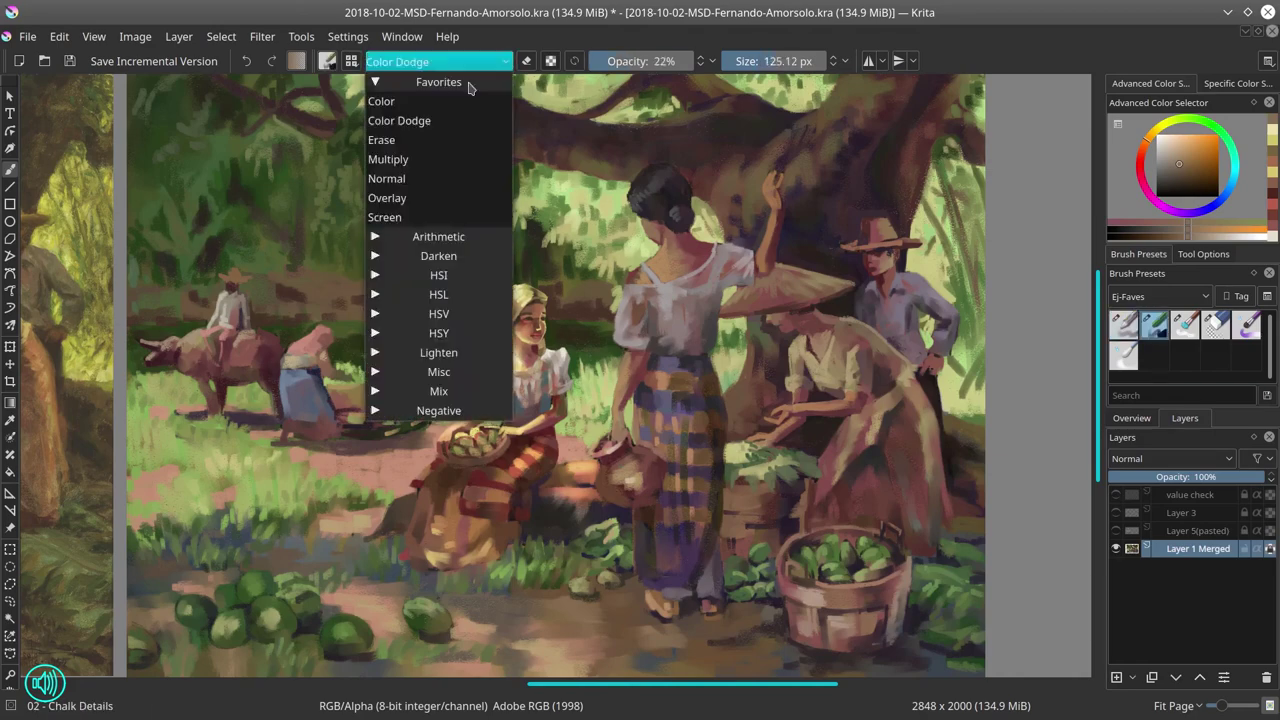
{"action": "key", "text": "Escape"}
{"action": "key", "text": "slash"}
{"action": "key", "text": "ctrl+s"}
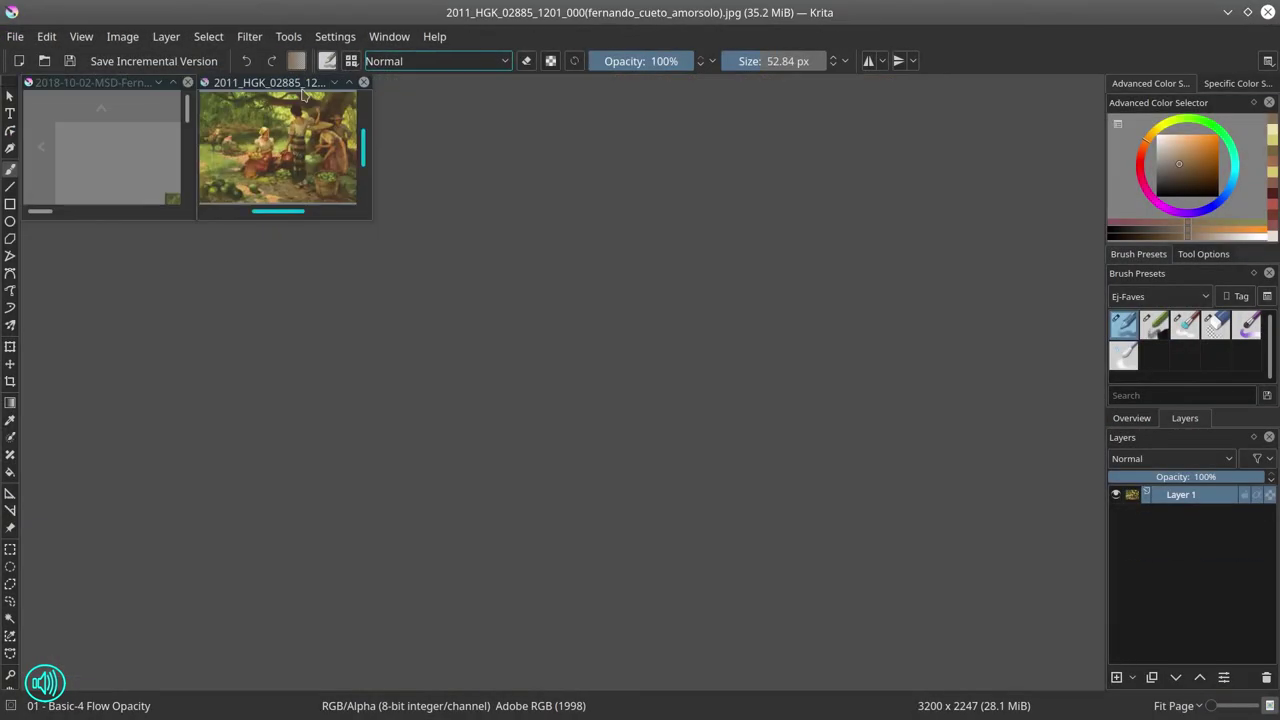
- Place the reference window on the left and the resized study window beside it on the right
{"action": "left_click_drag", "start_coordinate": [303, 85], "coordinate": [133, 241]}
{"action": "left_click_drag", "start_coordinate": [202, 375], "coordinate": [500, 598]}
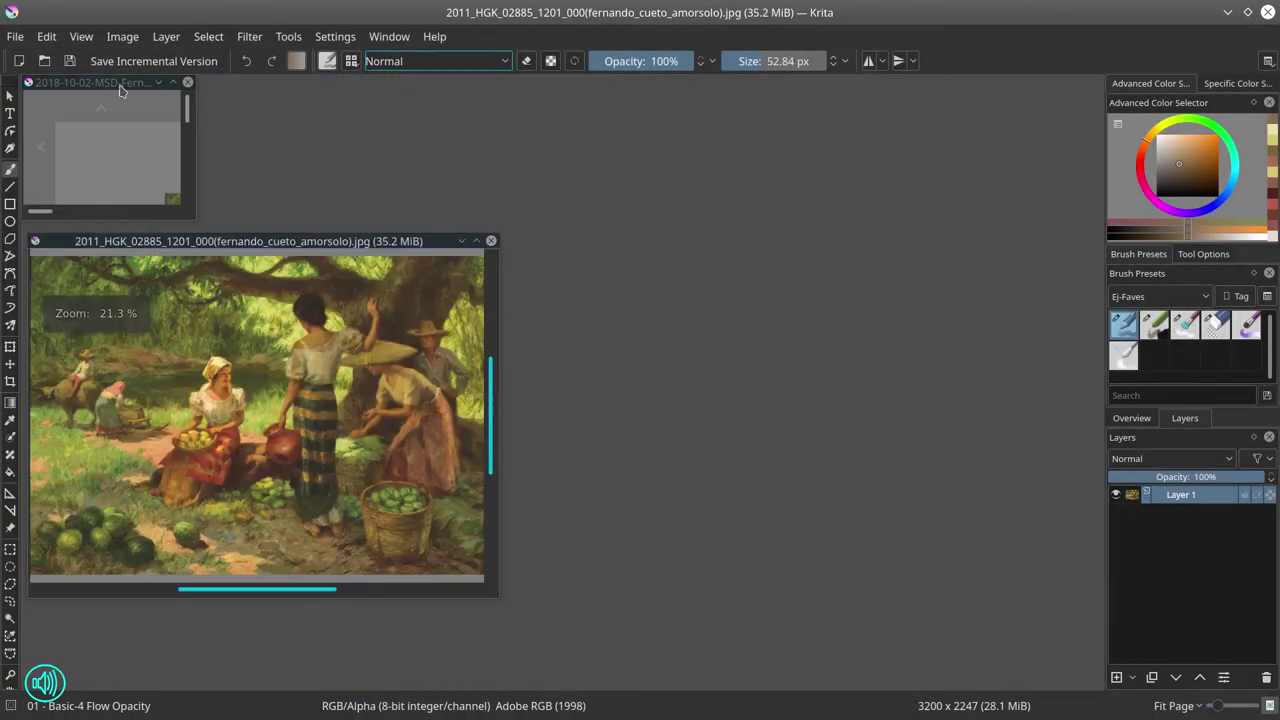
{"action": "left_click_drag", "start_coordinate": [100, 82], "coordinate": [584, 241]}
{"action": "left_click_drag", "start_coordinate": [679, 377], "coordinate": [1088, 603]}
{"action": "scroll", "coordinate": [762, 487], "scroll_direction": "up", "scroll_amount": 2}
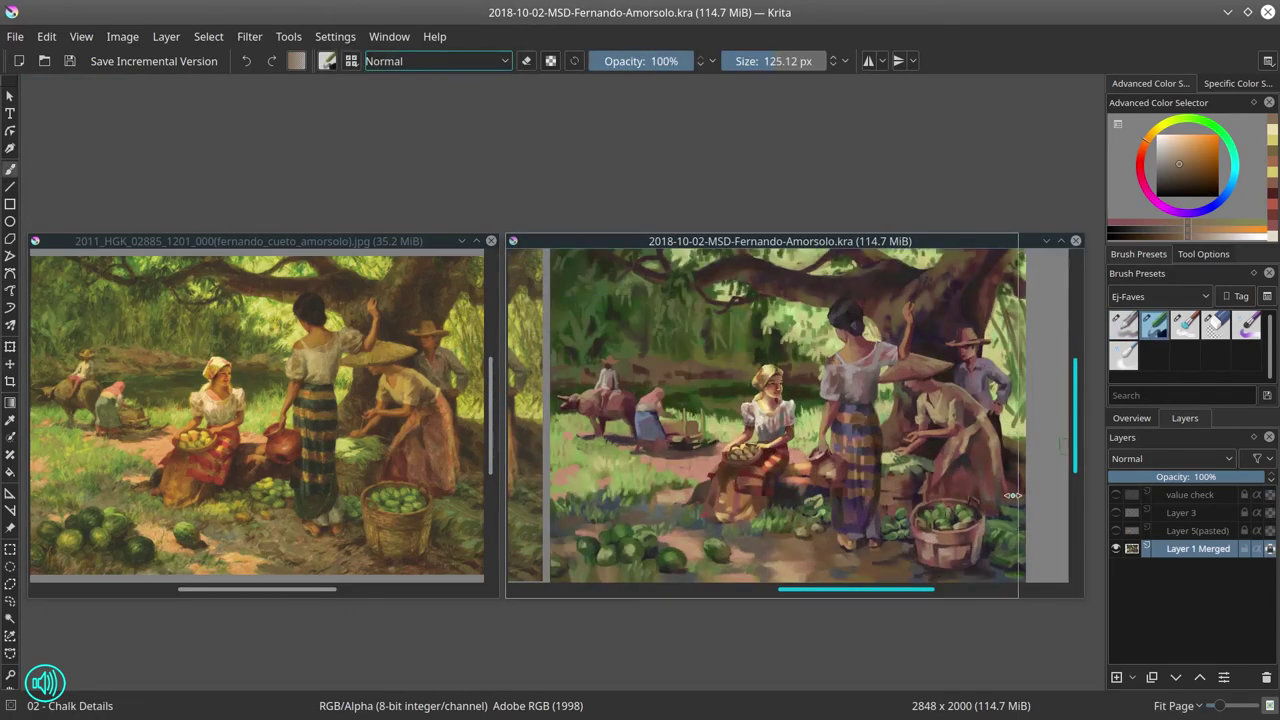
{"action": "left_click_drag", "start_coordinate": [1083, 500], "coordinate": [977, 510]}
- Add a black-filled Color-mode layer to the reference so it displays in grayscale
{"action": "left_click", "coordinate": [250, 241]}
{"action": "key", "text": "Insert"}
{"action": "key", "text": "BackSpace"}
{"action": "left_click", "coordinate": [1172, 459]}
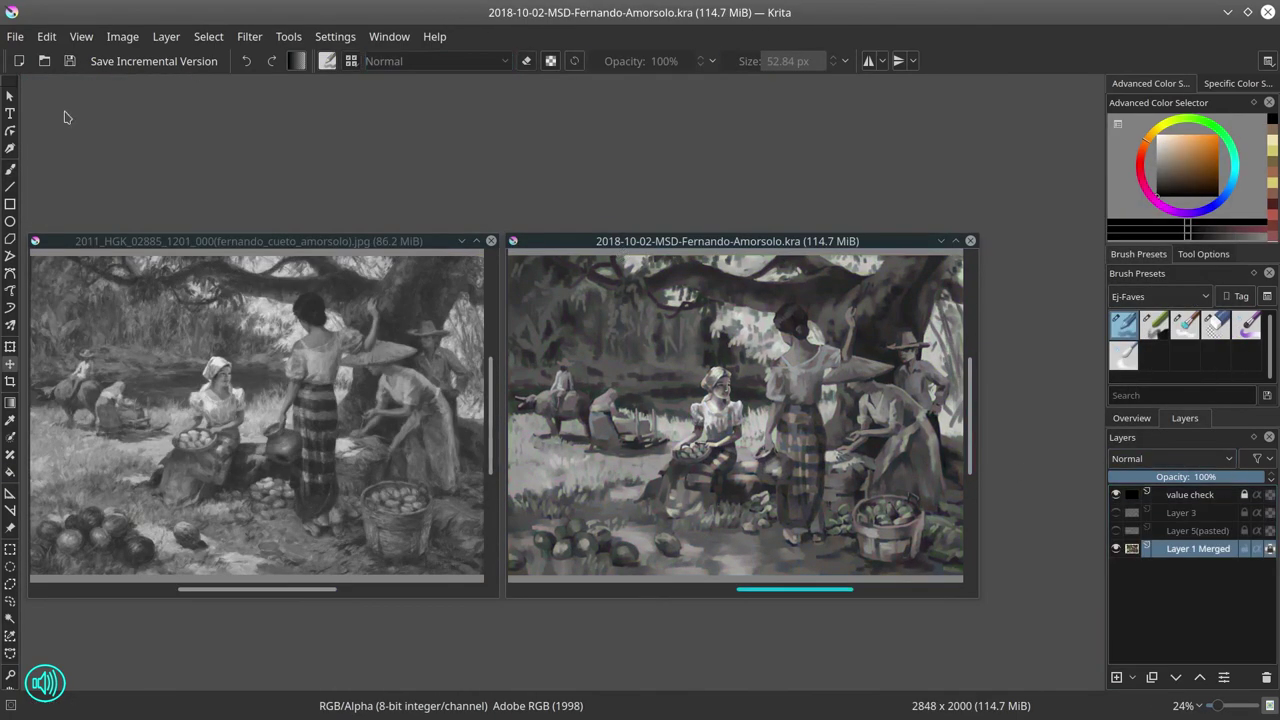